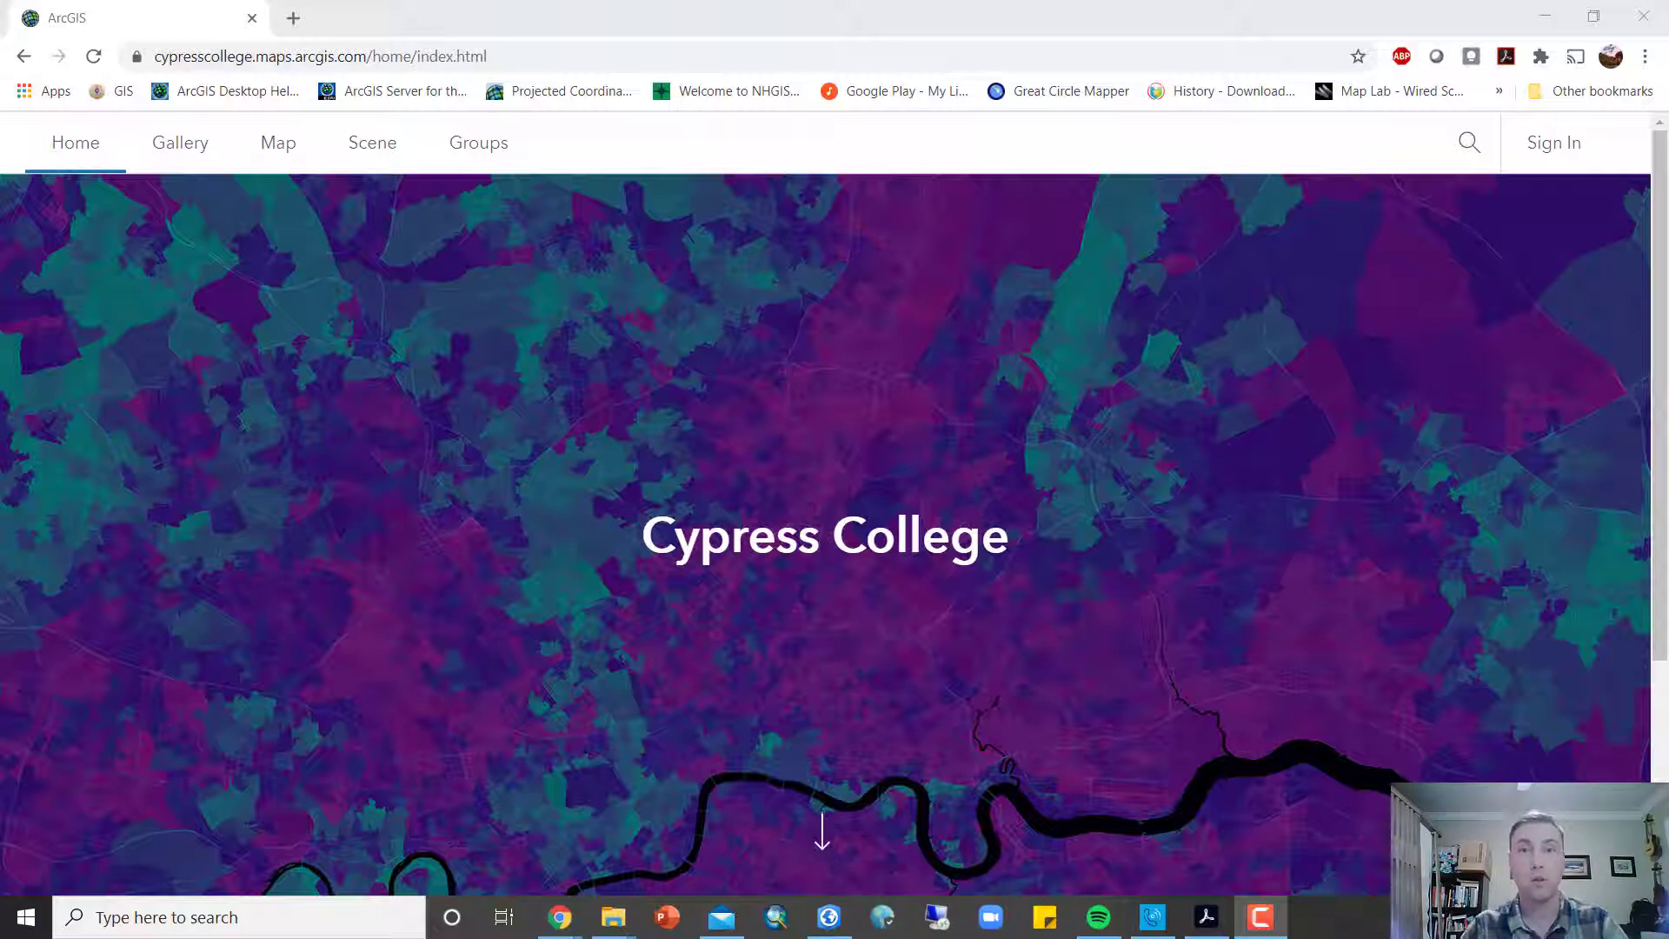
Step: Go to the ArcGIS Online home page at arcgis.com
left_click(841, 60)
type("ja")
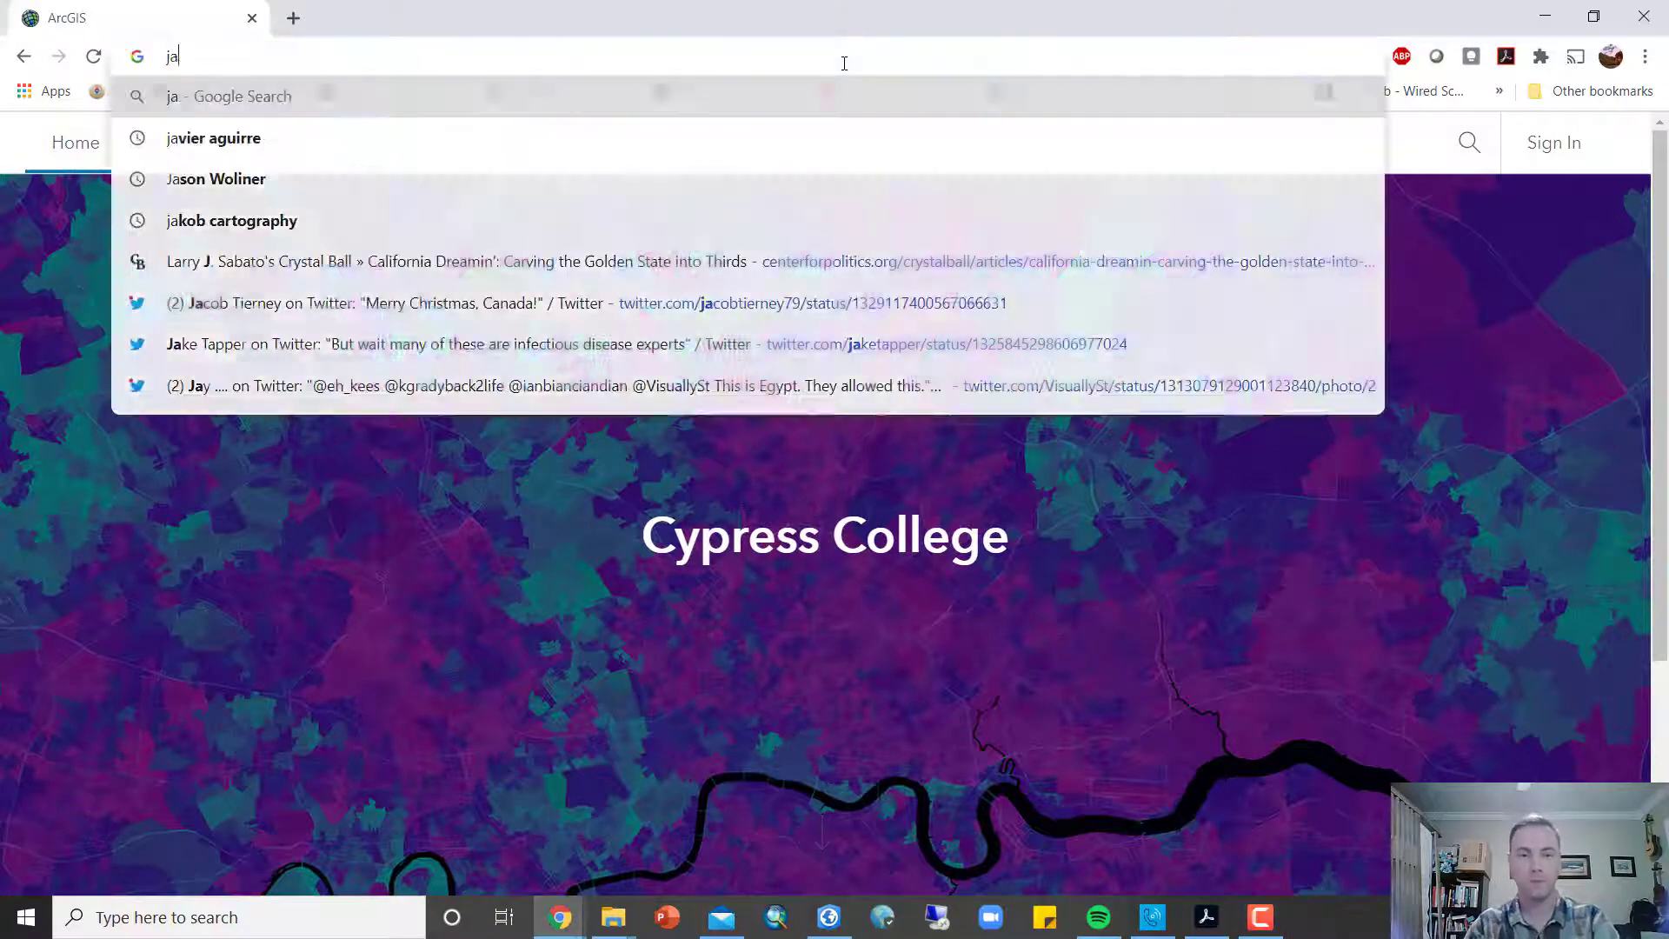
key("BackSpace")
key("BackSpace")
type("arc")
key("Return")
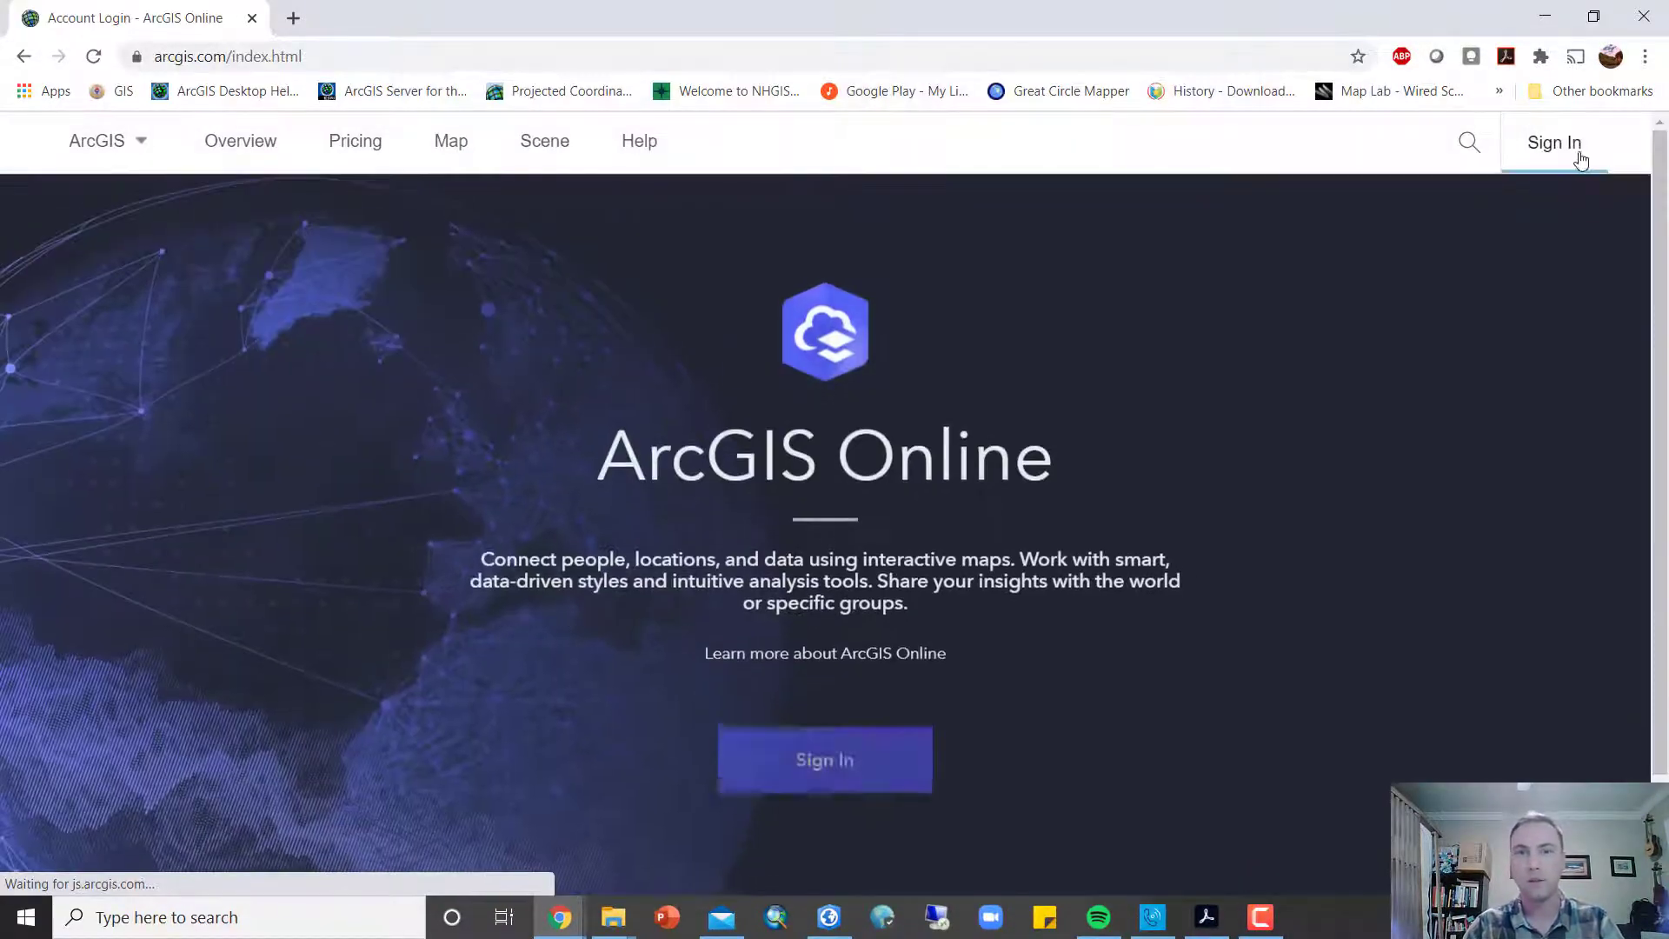
Step: Sign in to ArcGIS Online with the saved account credentials and dismiss the licensing notice
left_click(1567, 159)
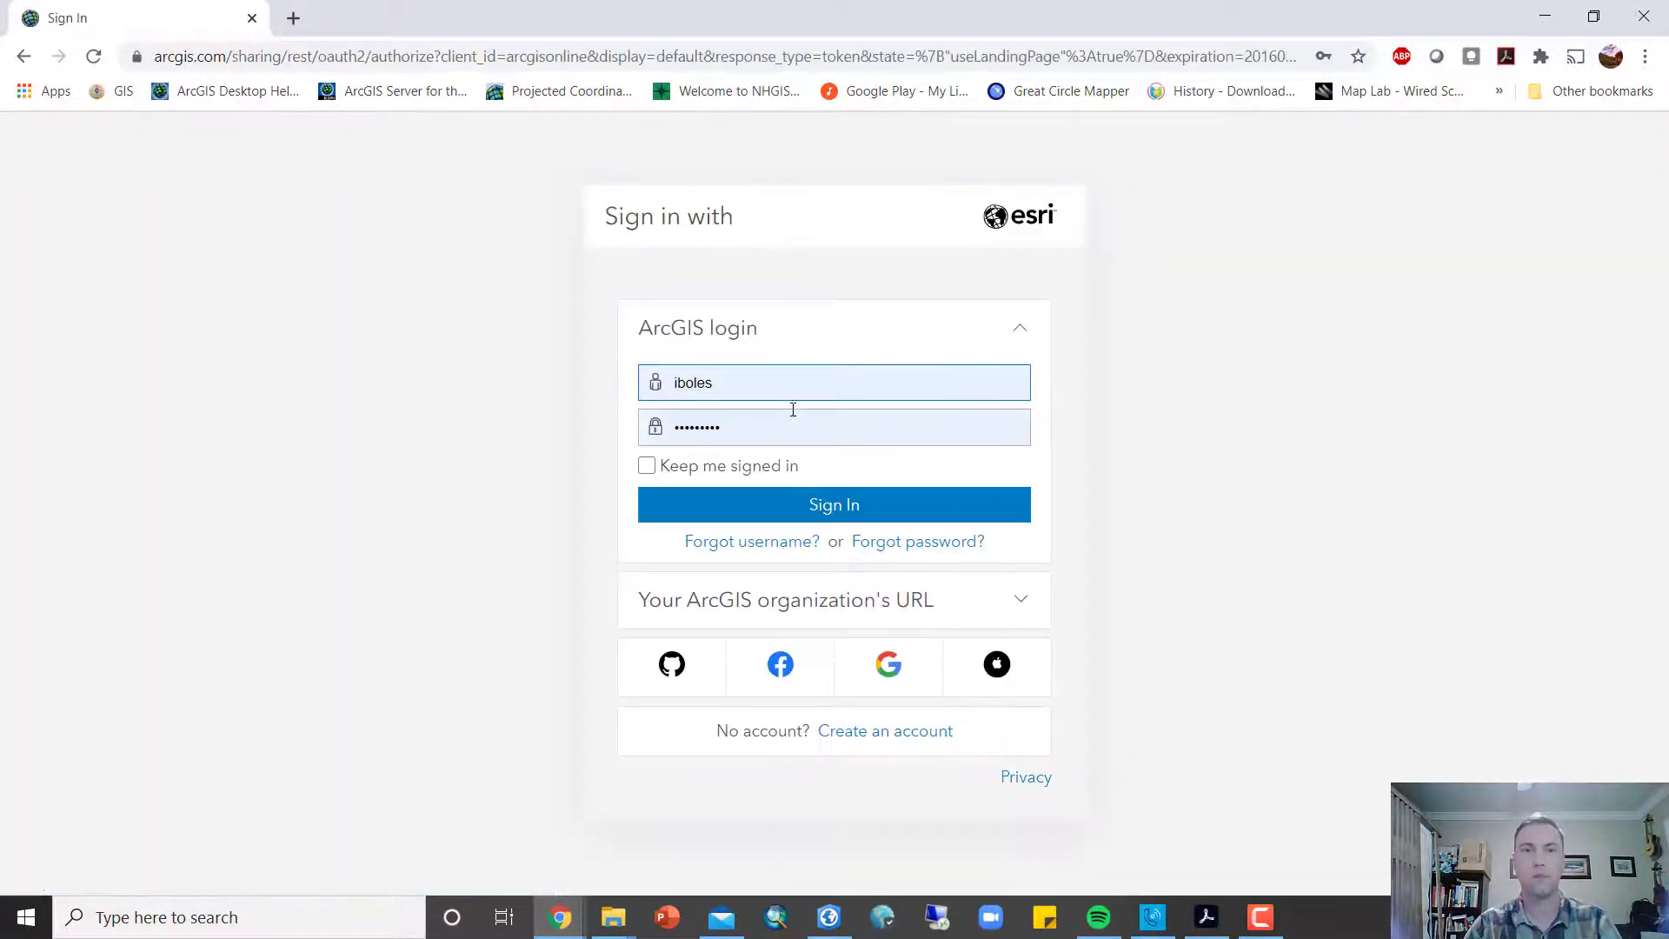
left_click(909, 515)
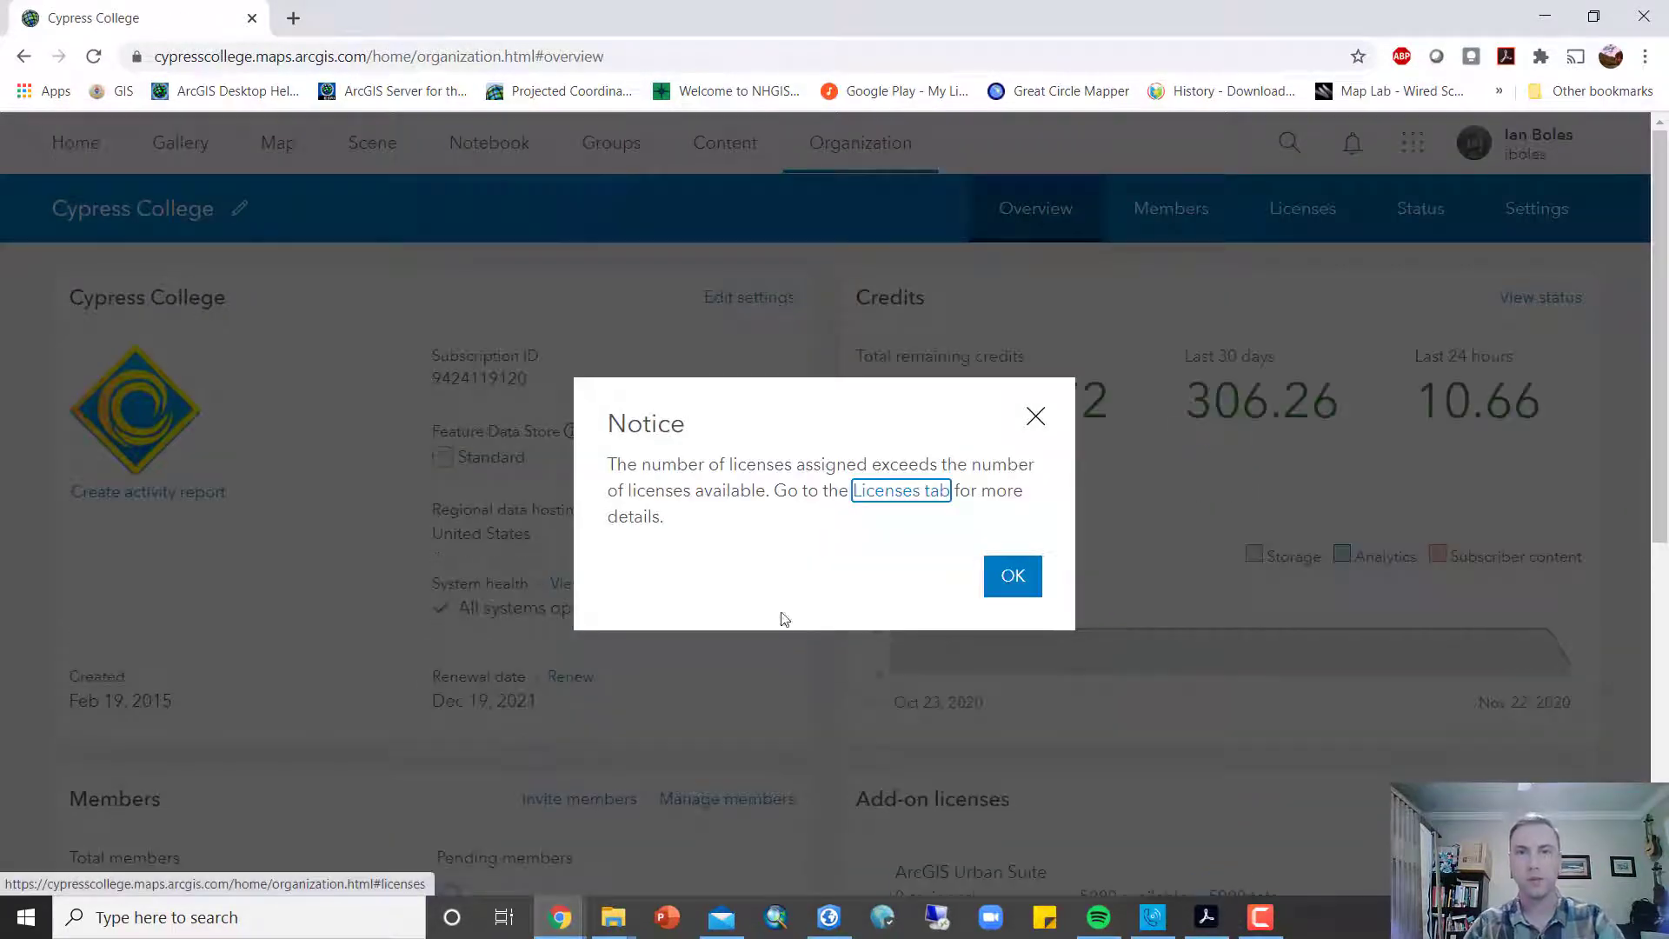
left_click(1018, 576)
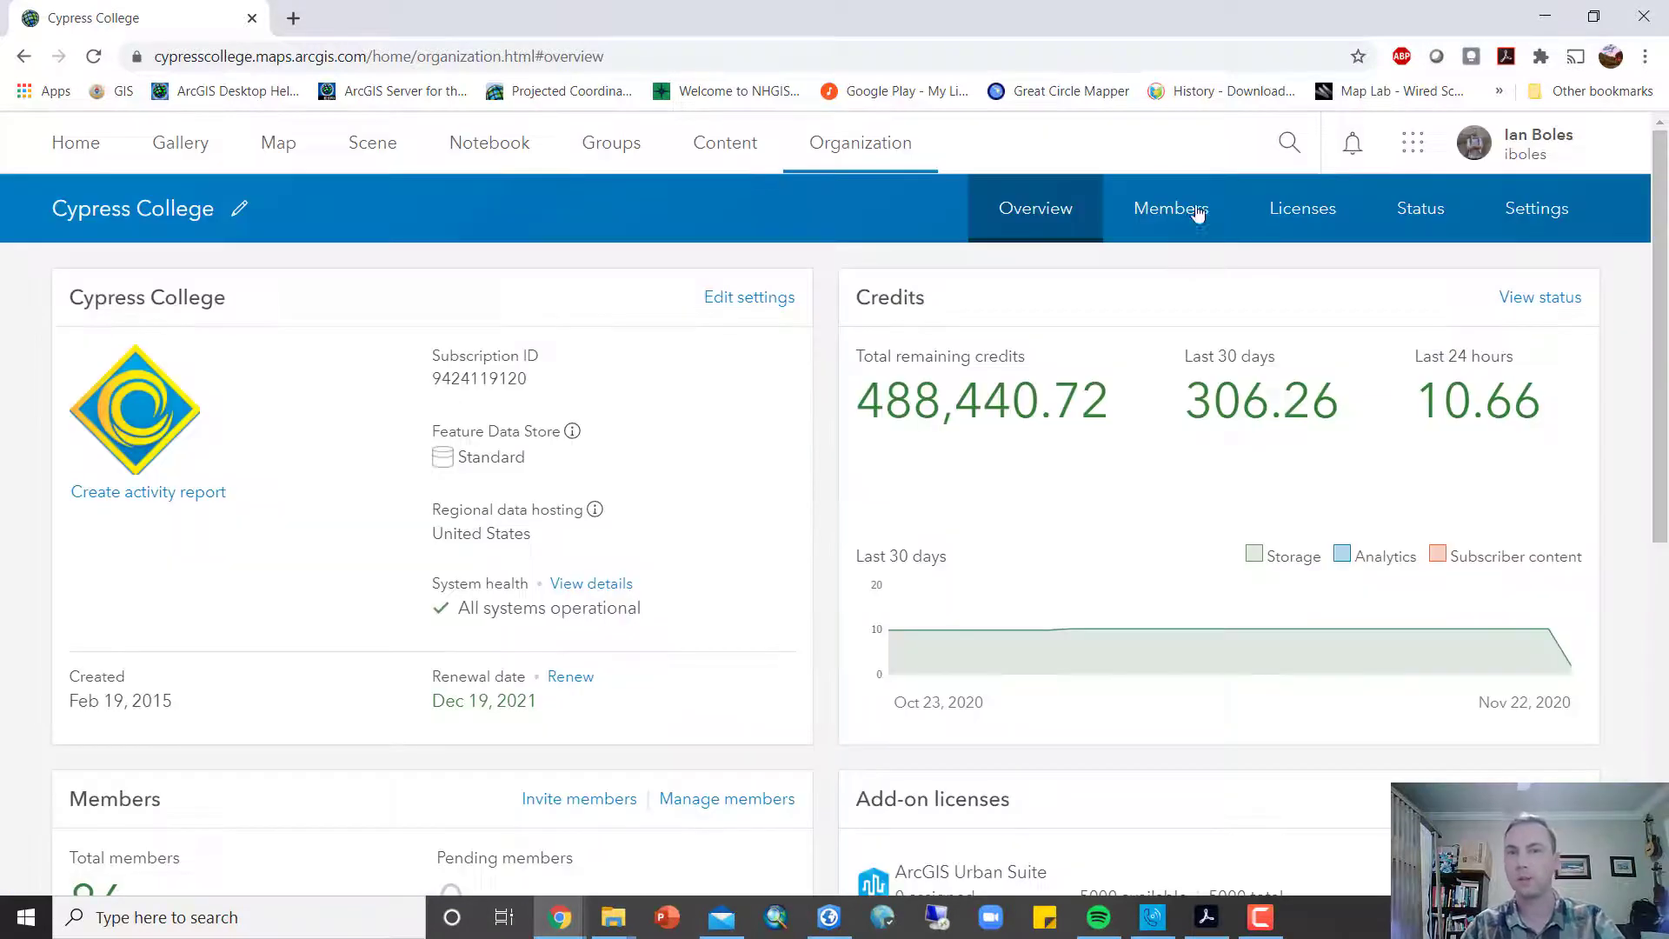
Step: Search ArcGIS Online for esripress_msd_arcgis
left_click(1287, 145)
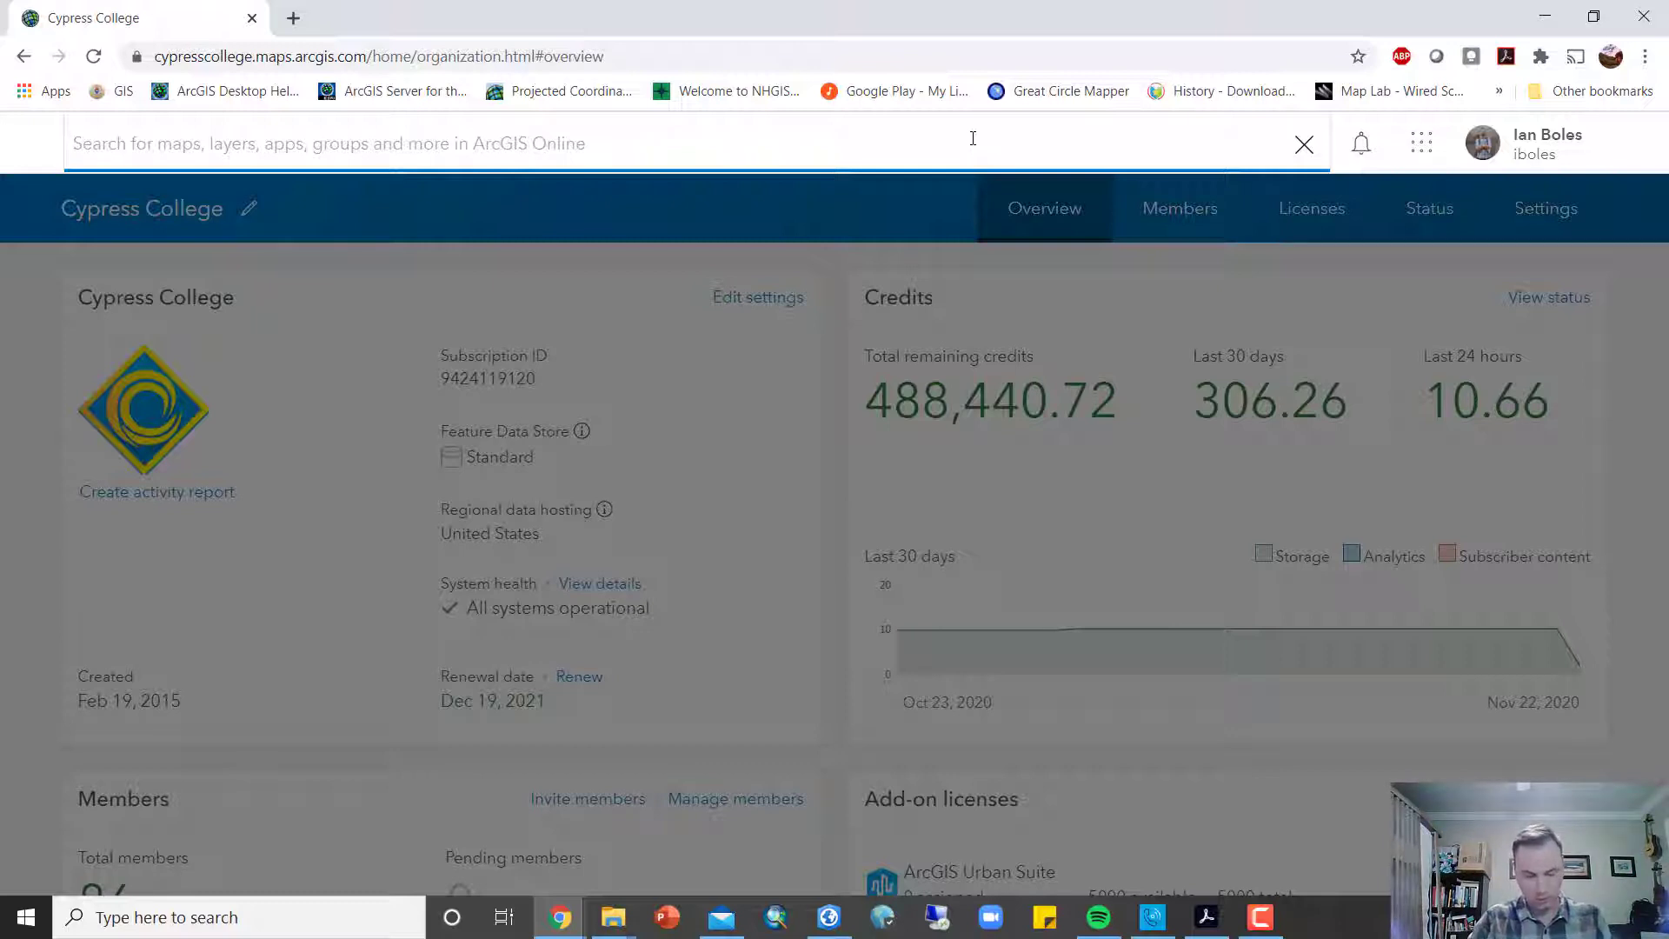
type("e")
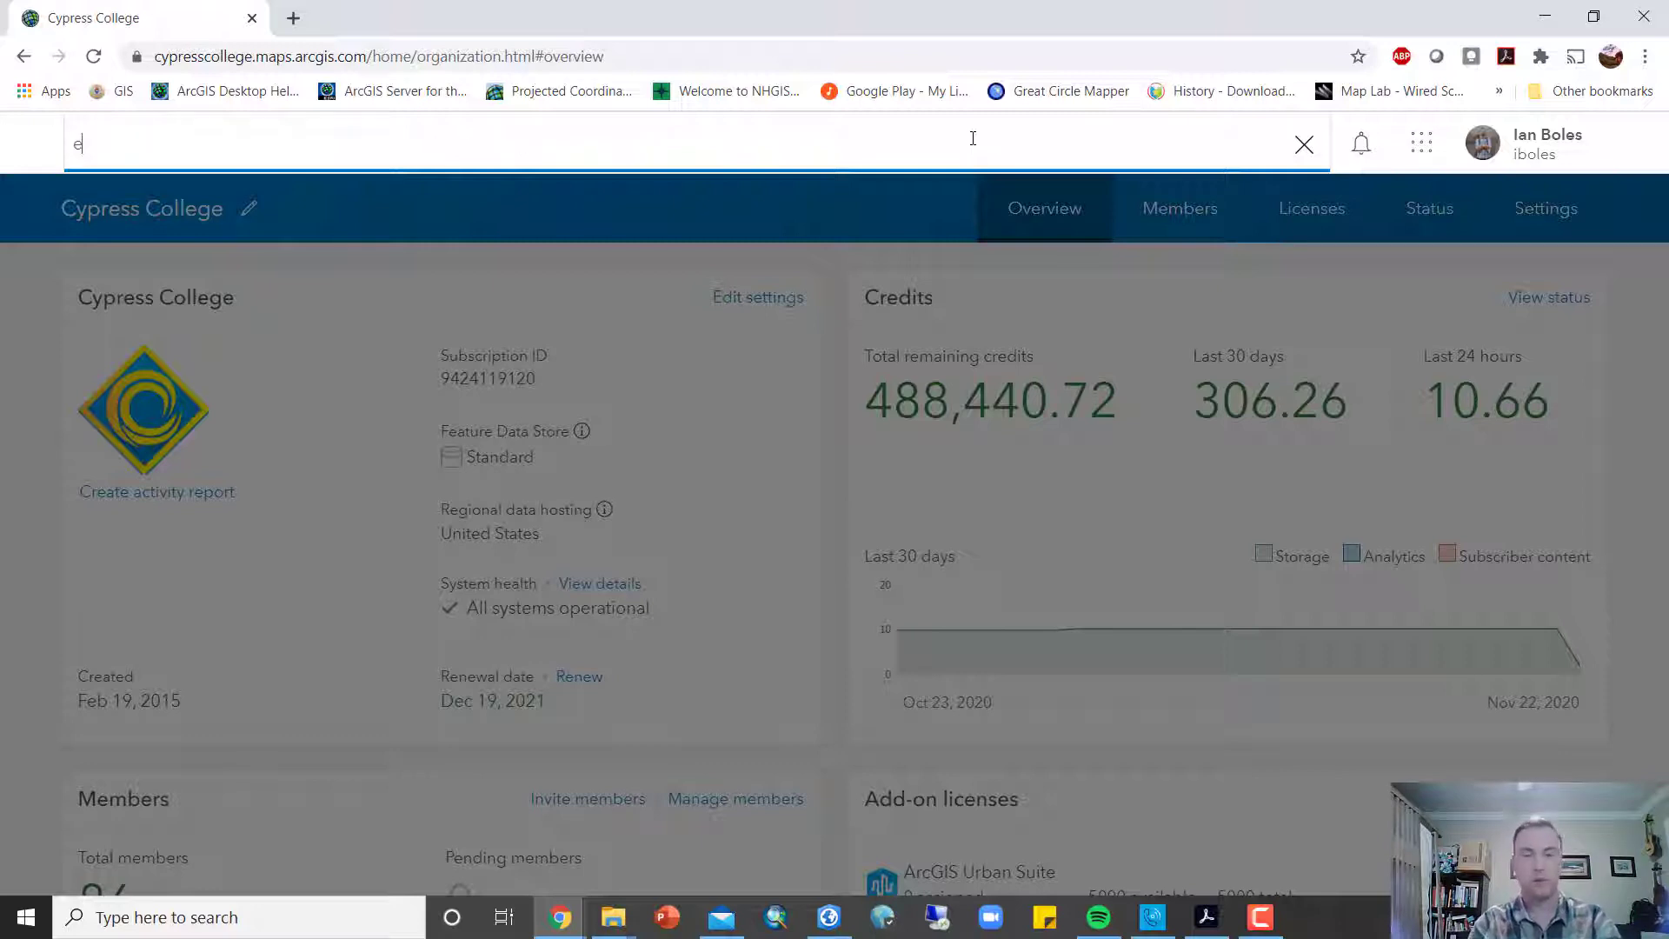
type("sri_press")
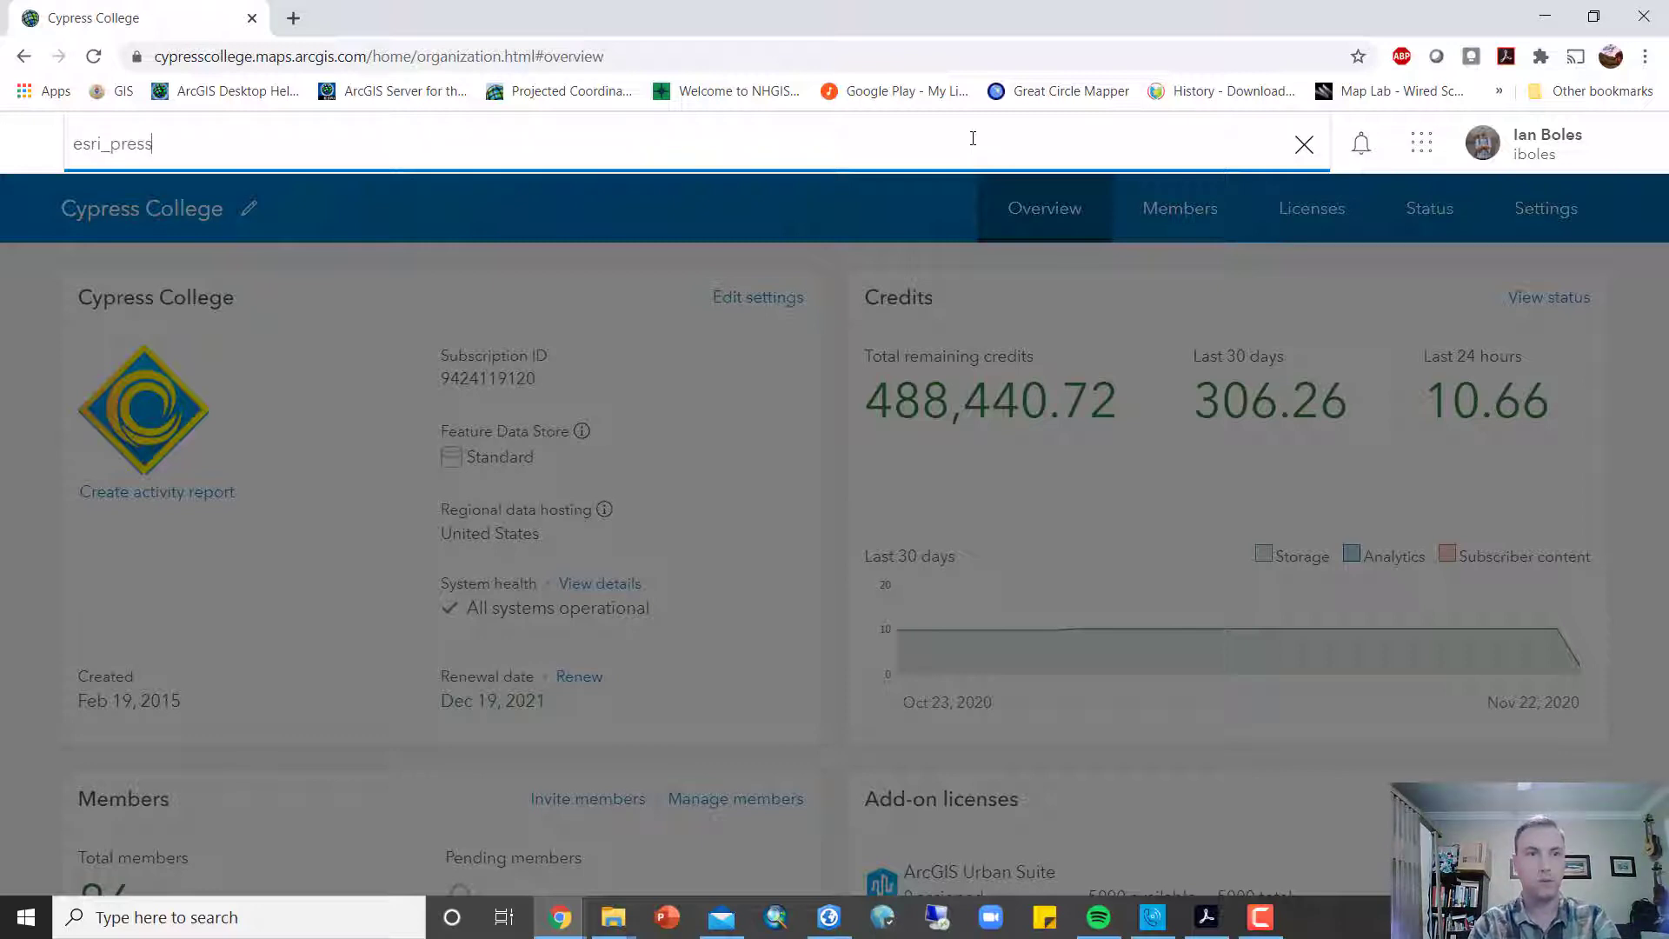
key("BackSpace")
key("BackSpace")
key("BackSpace")
key("BackSpace")
key("BackSpace")
key("BackSpace")
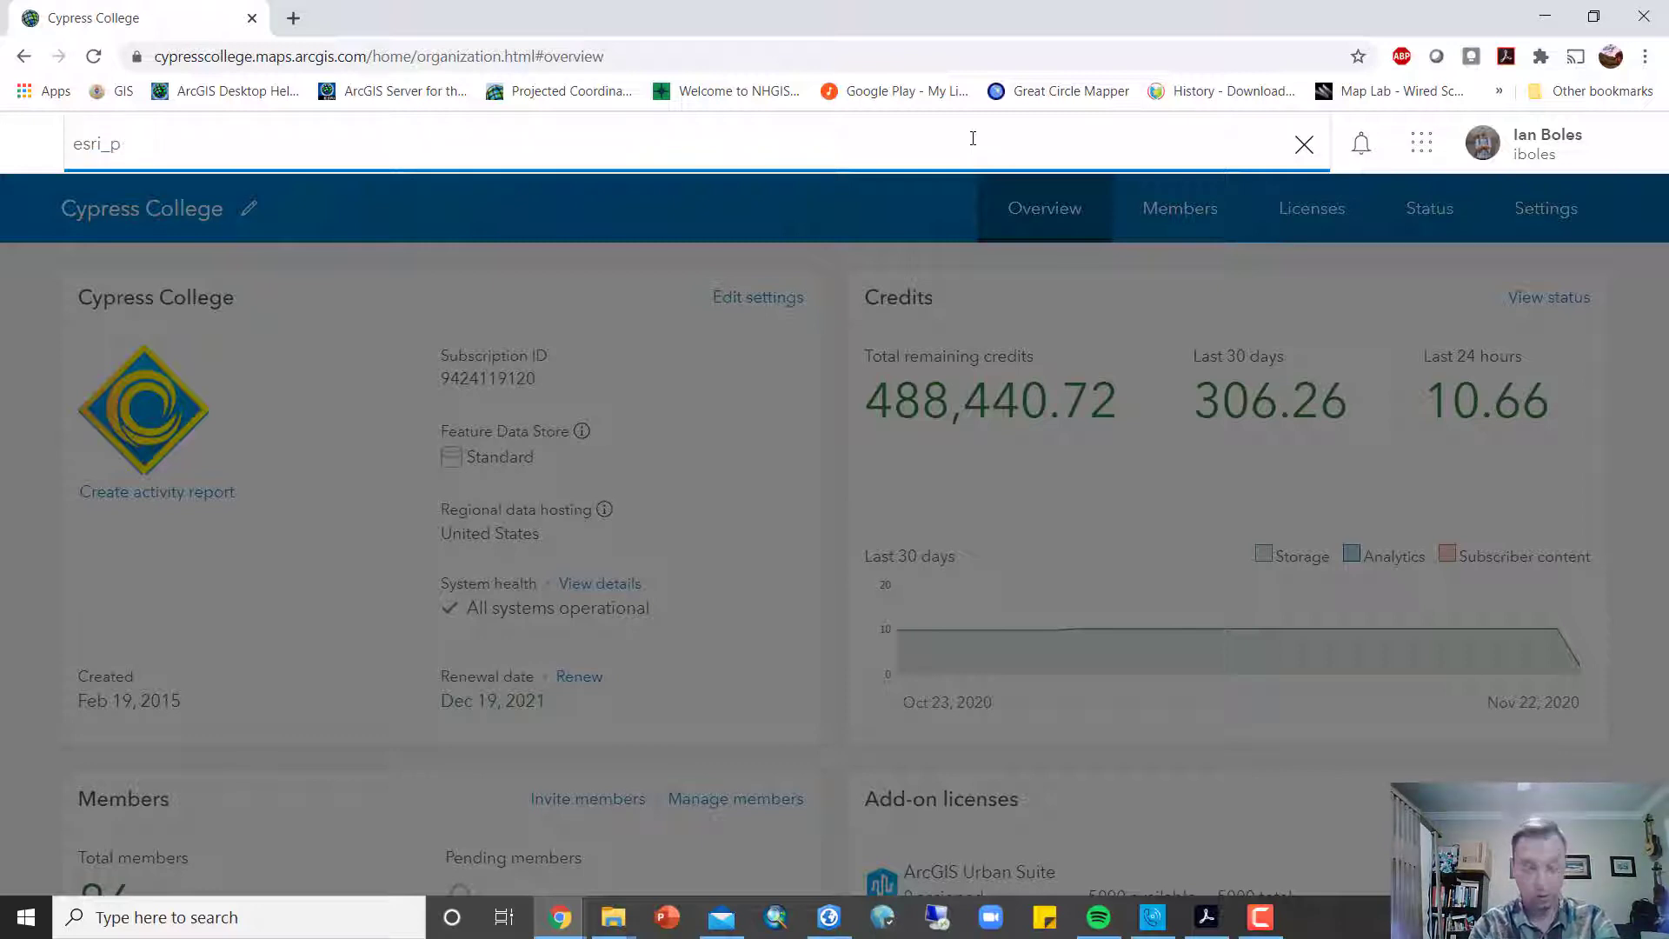
type("press_")
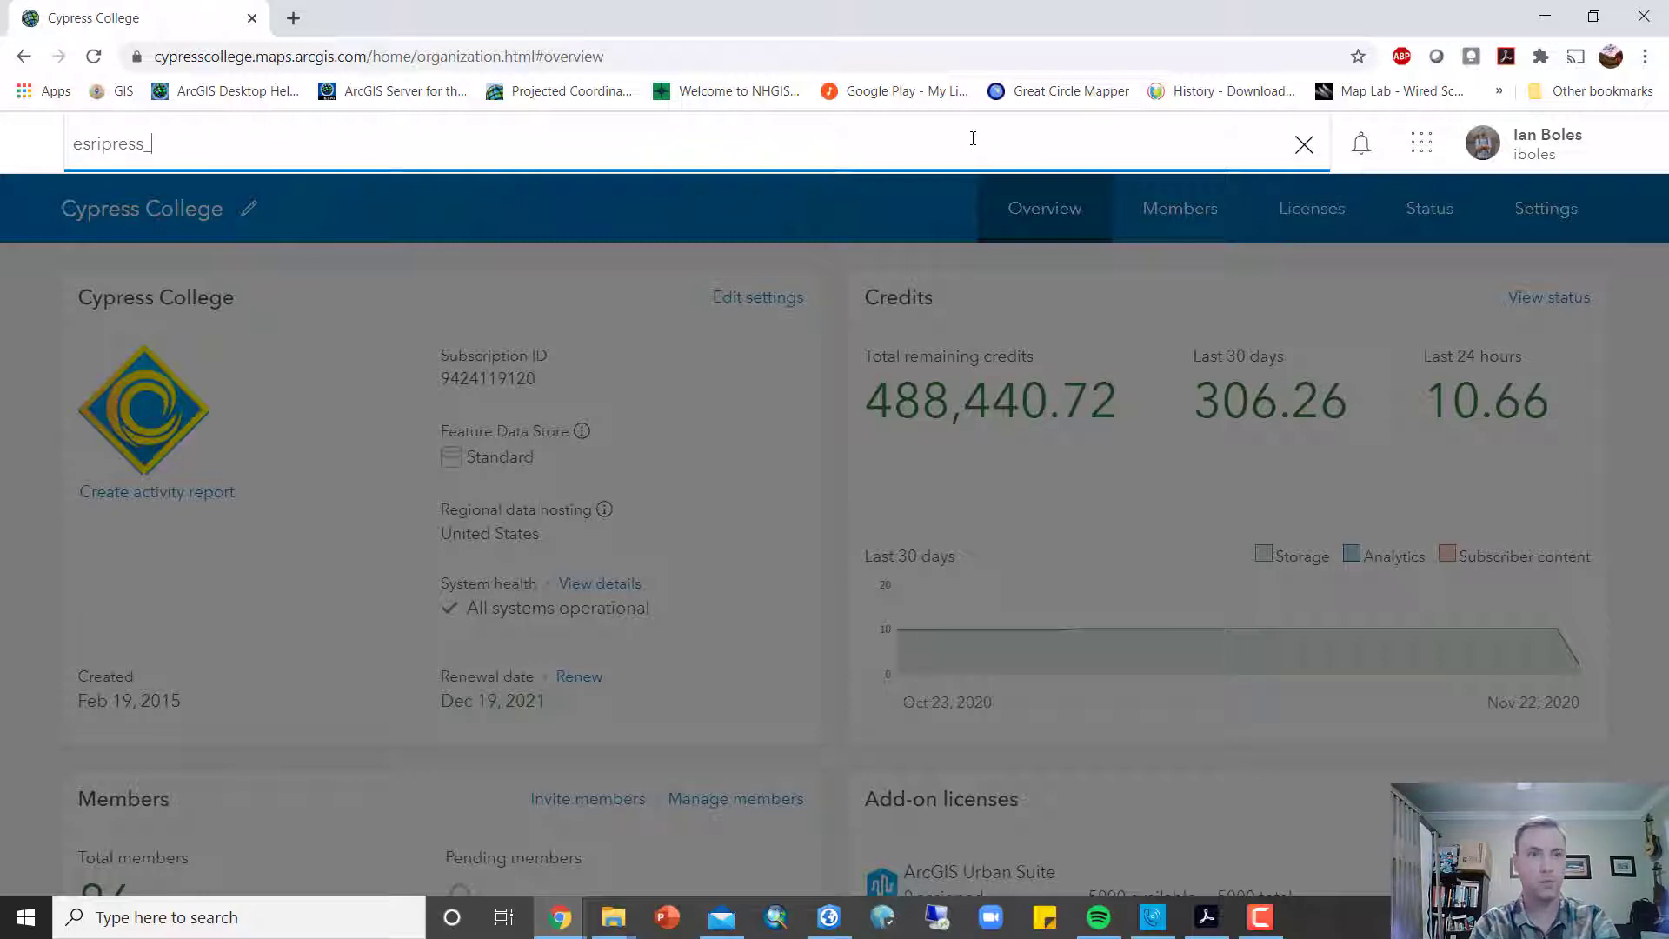
type("msd_")
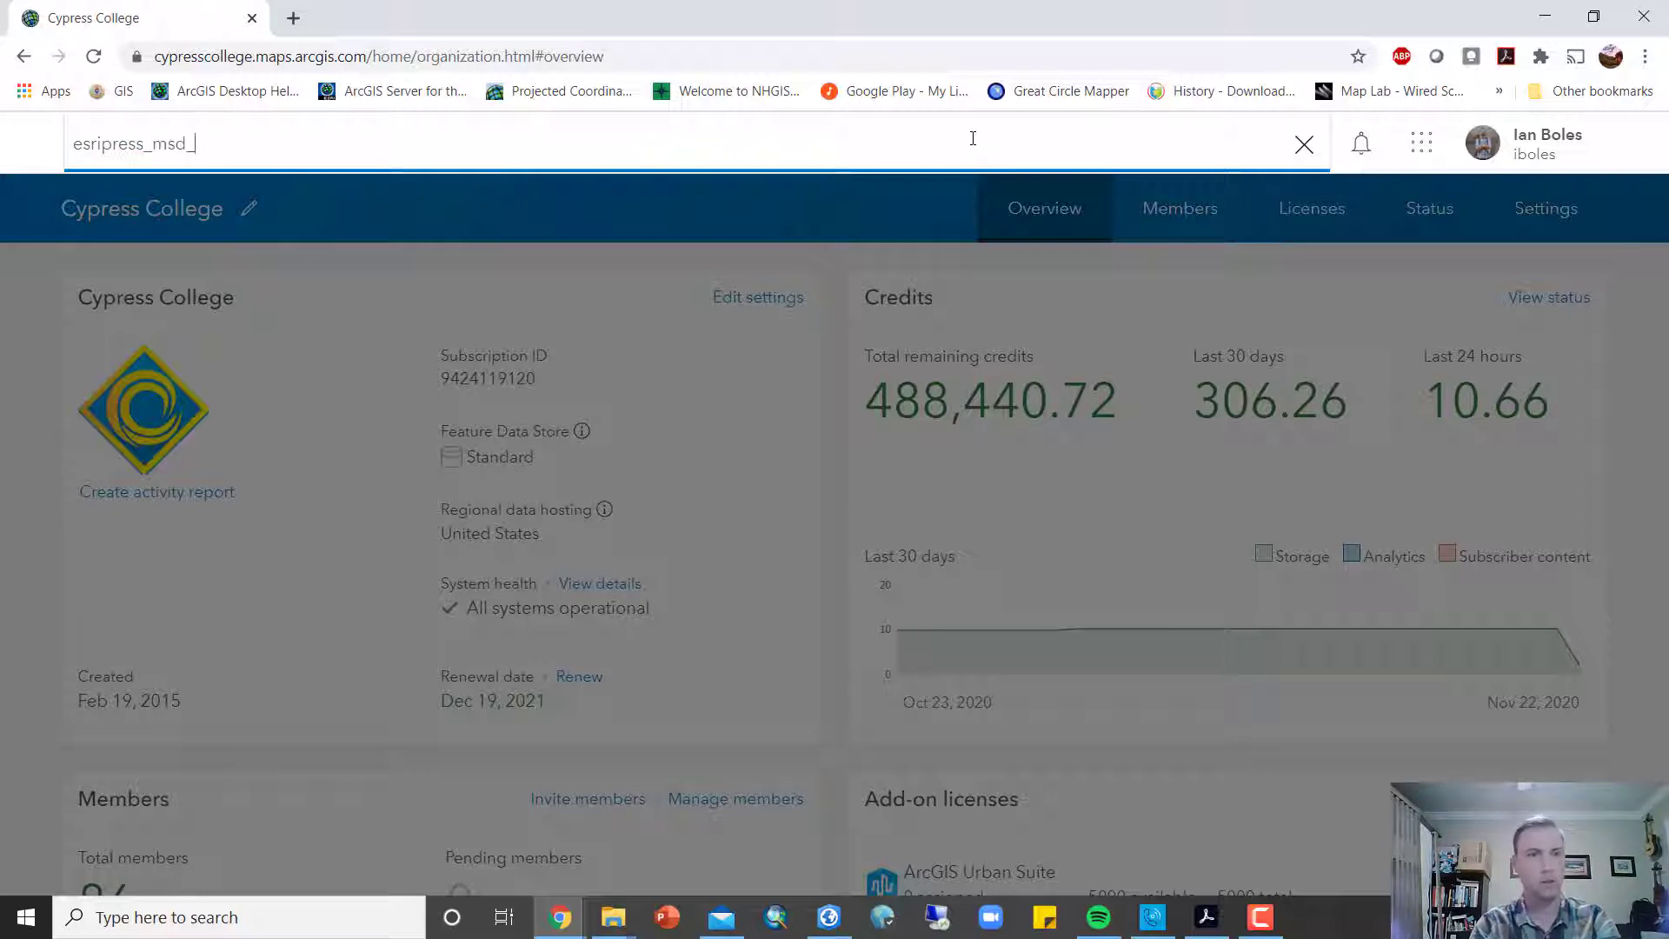
type("arcgis")
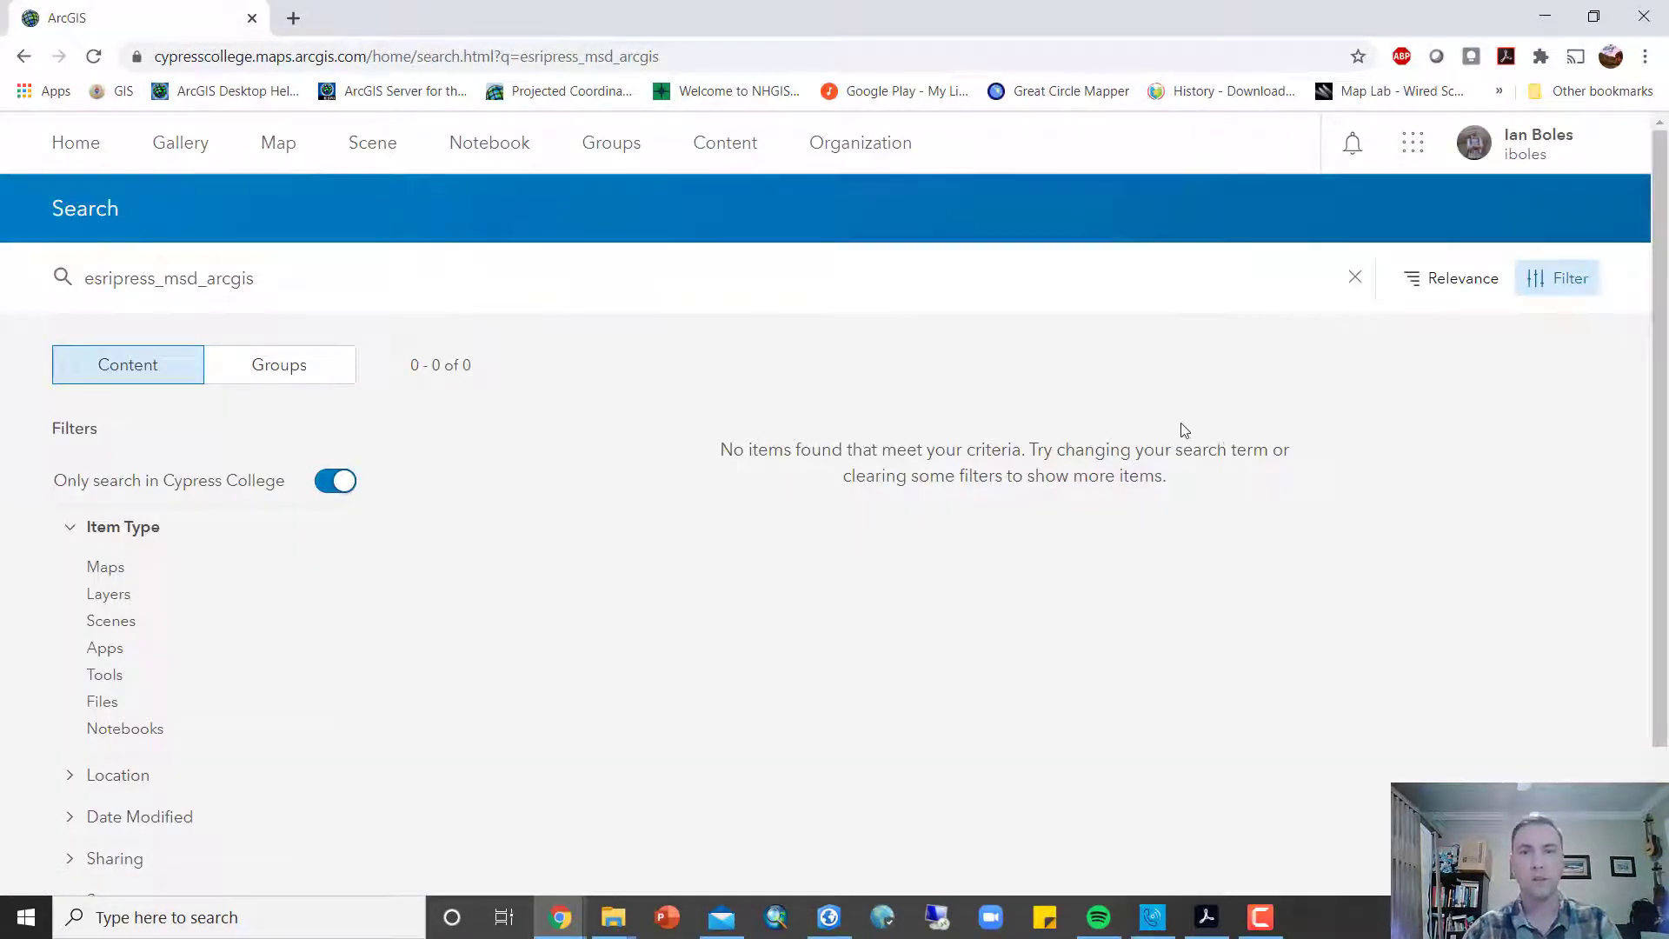
Step: Look for matching groups outside Cypress College and open the one holding the Making Spatial Decisions Using ArcGIS data
left_click(289, 373)
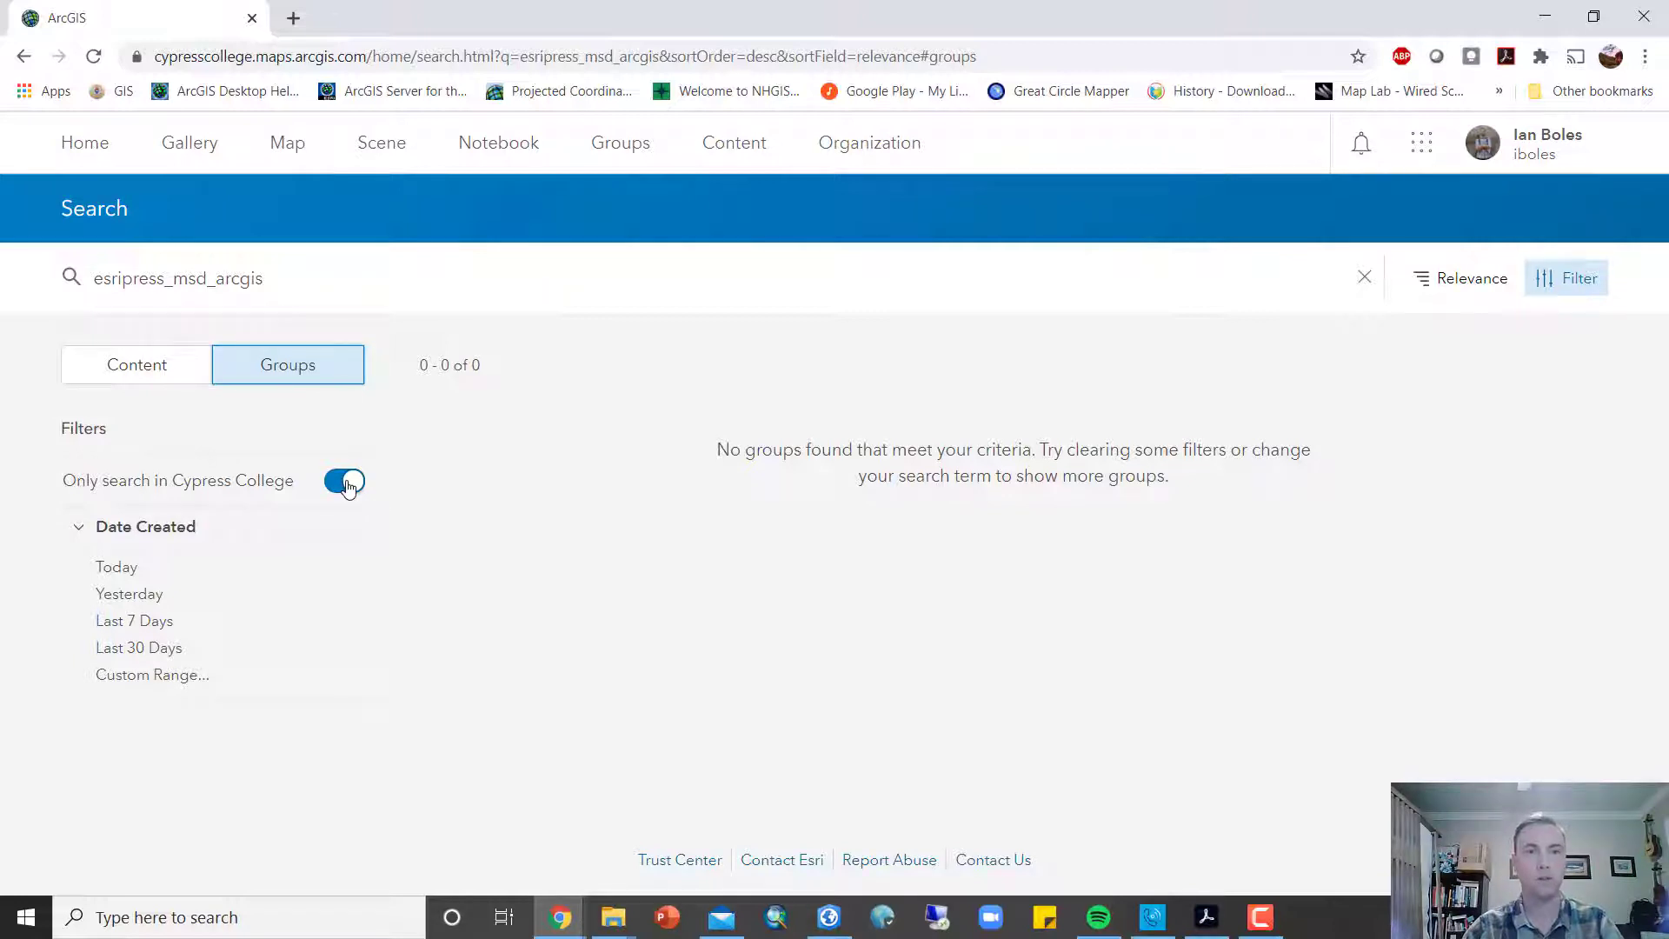
left_click(346, 482)
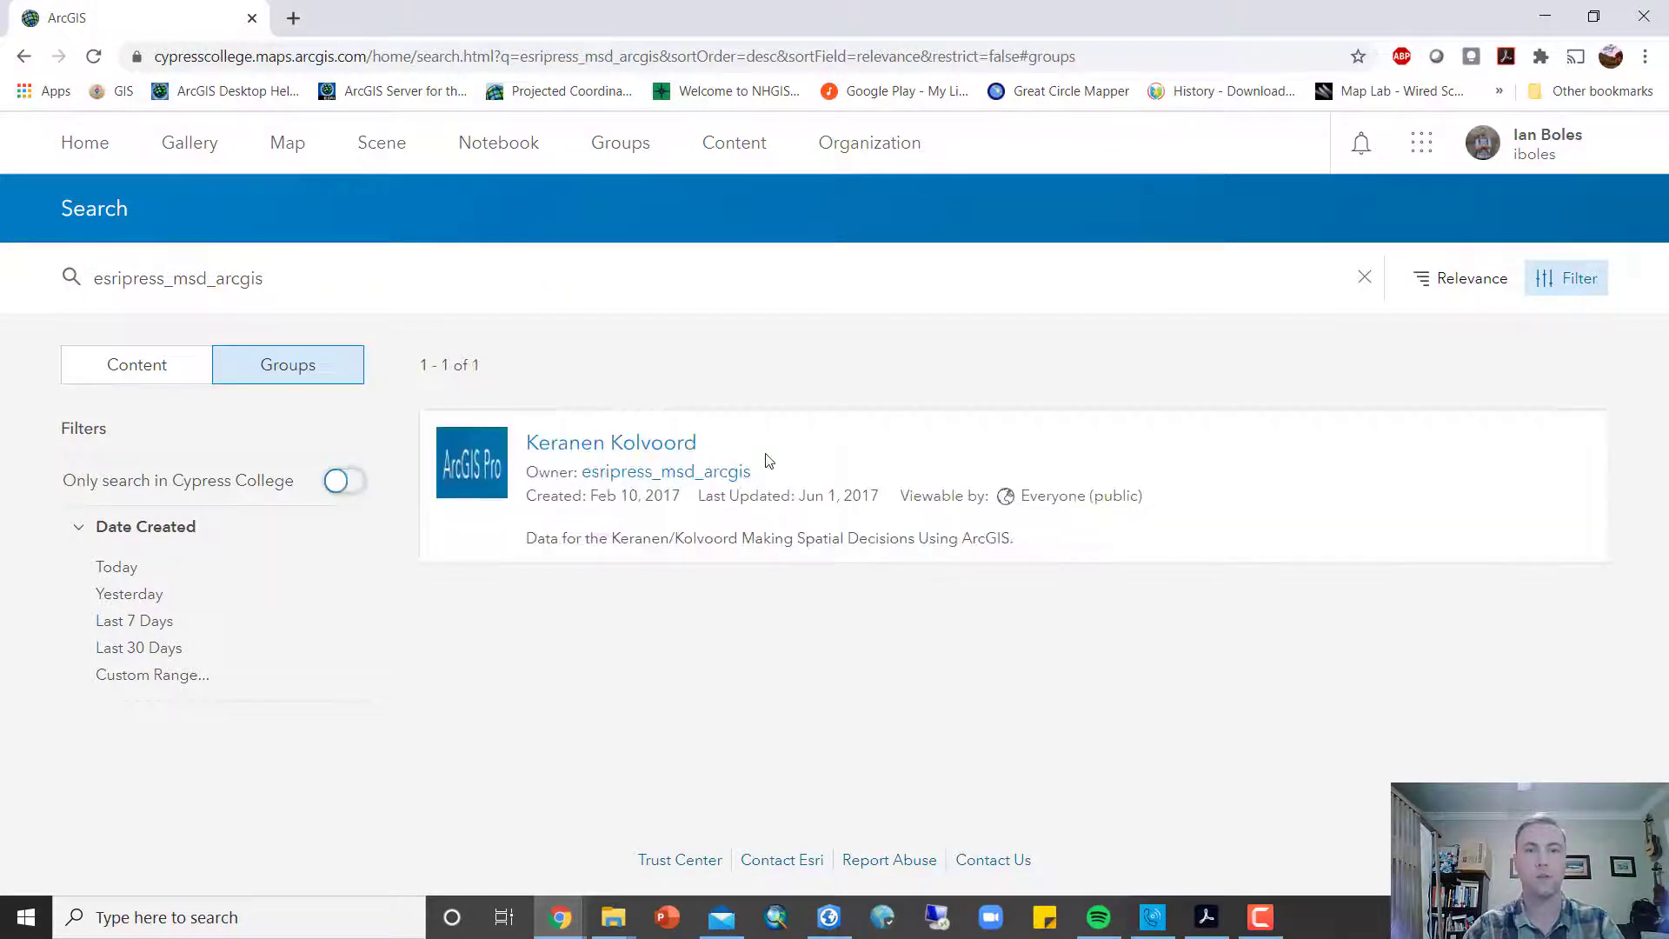
left_click(643, 447)
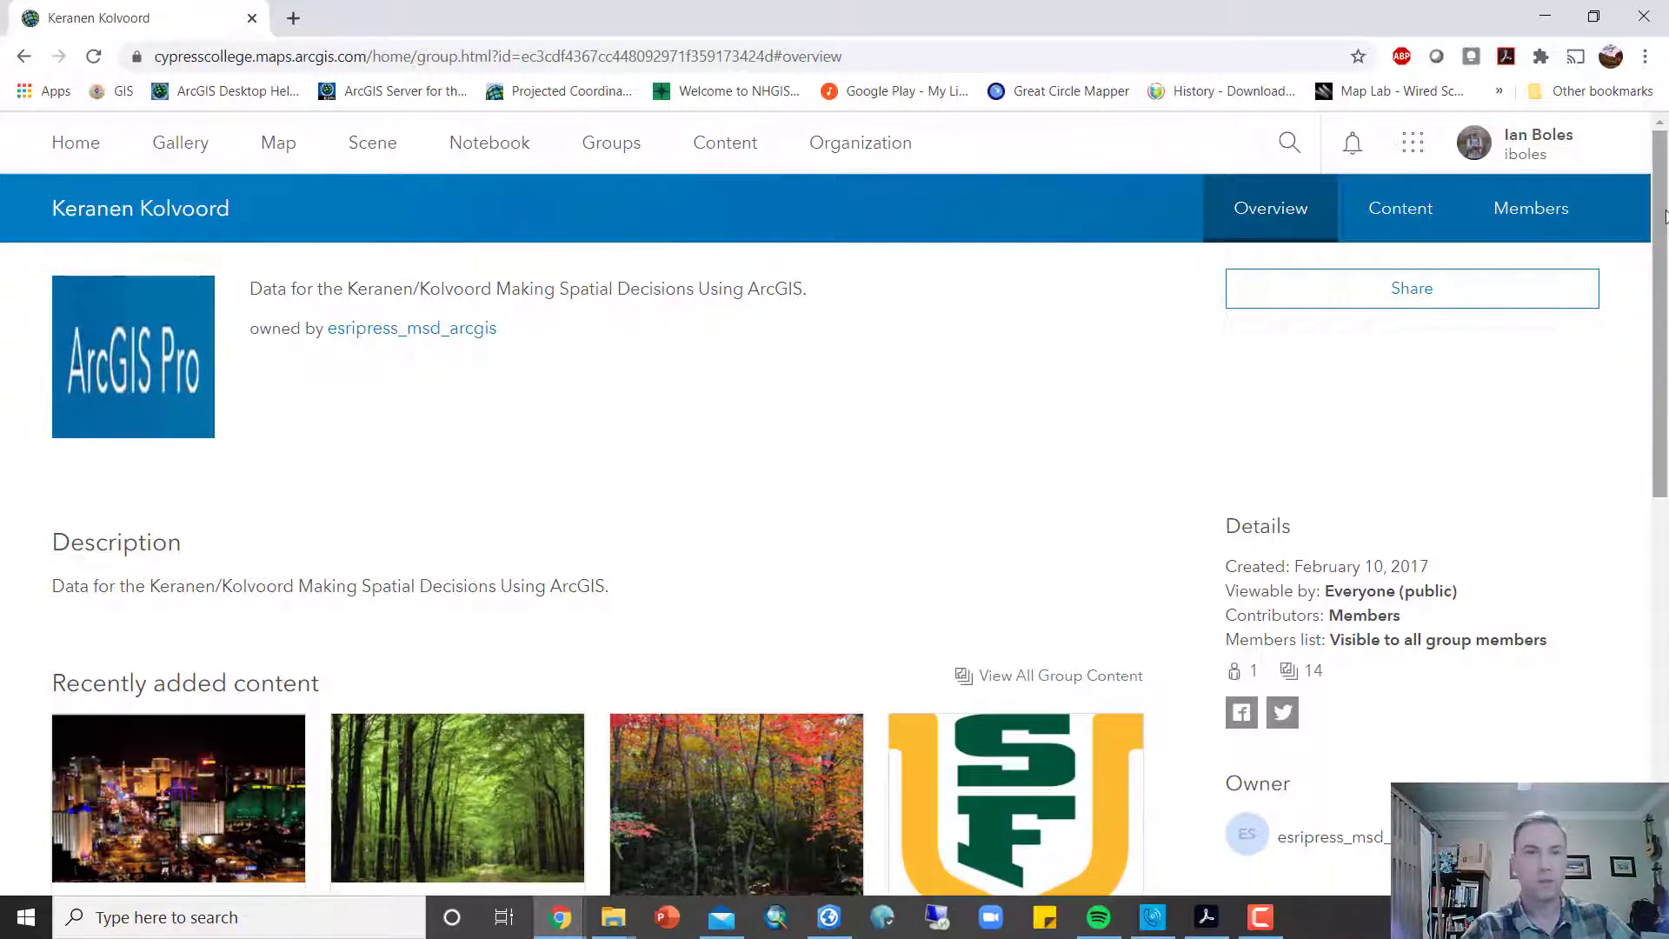
Step: List all of the group's content and show the available actions for the Katrina_Data project package
scroll(1664, 216, "down", 9)
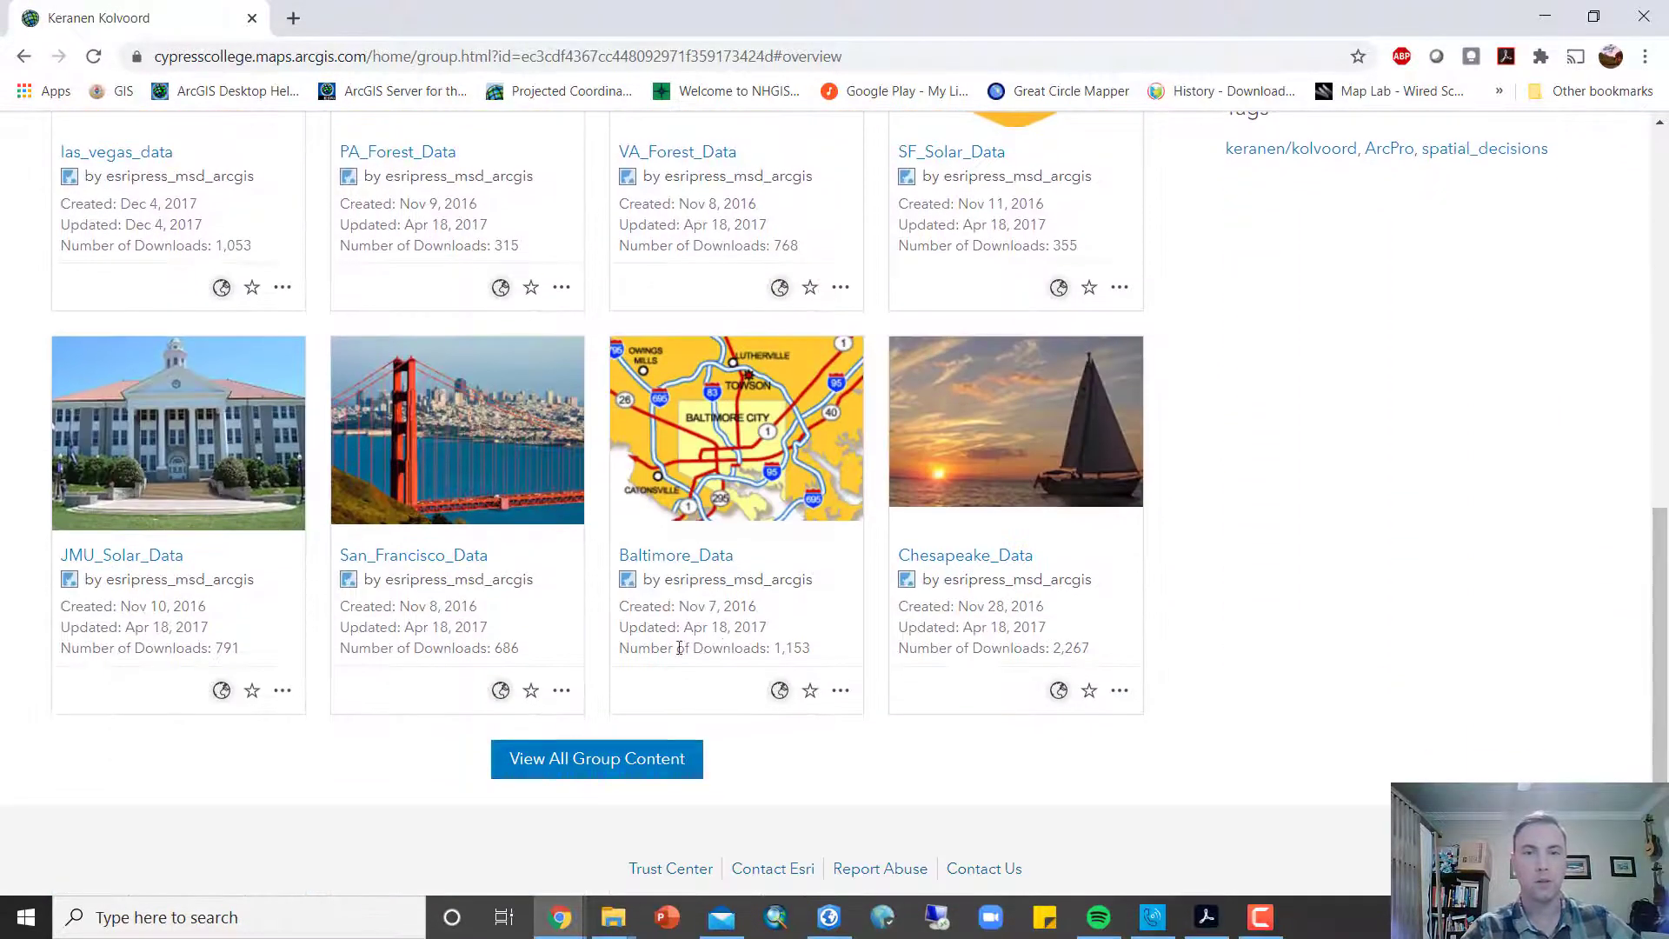
left_click(607, 765)
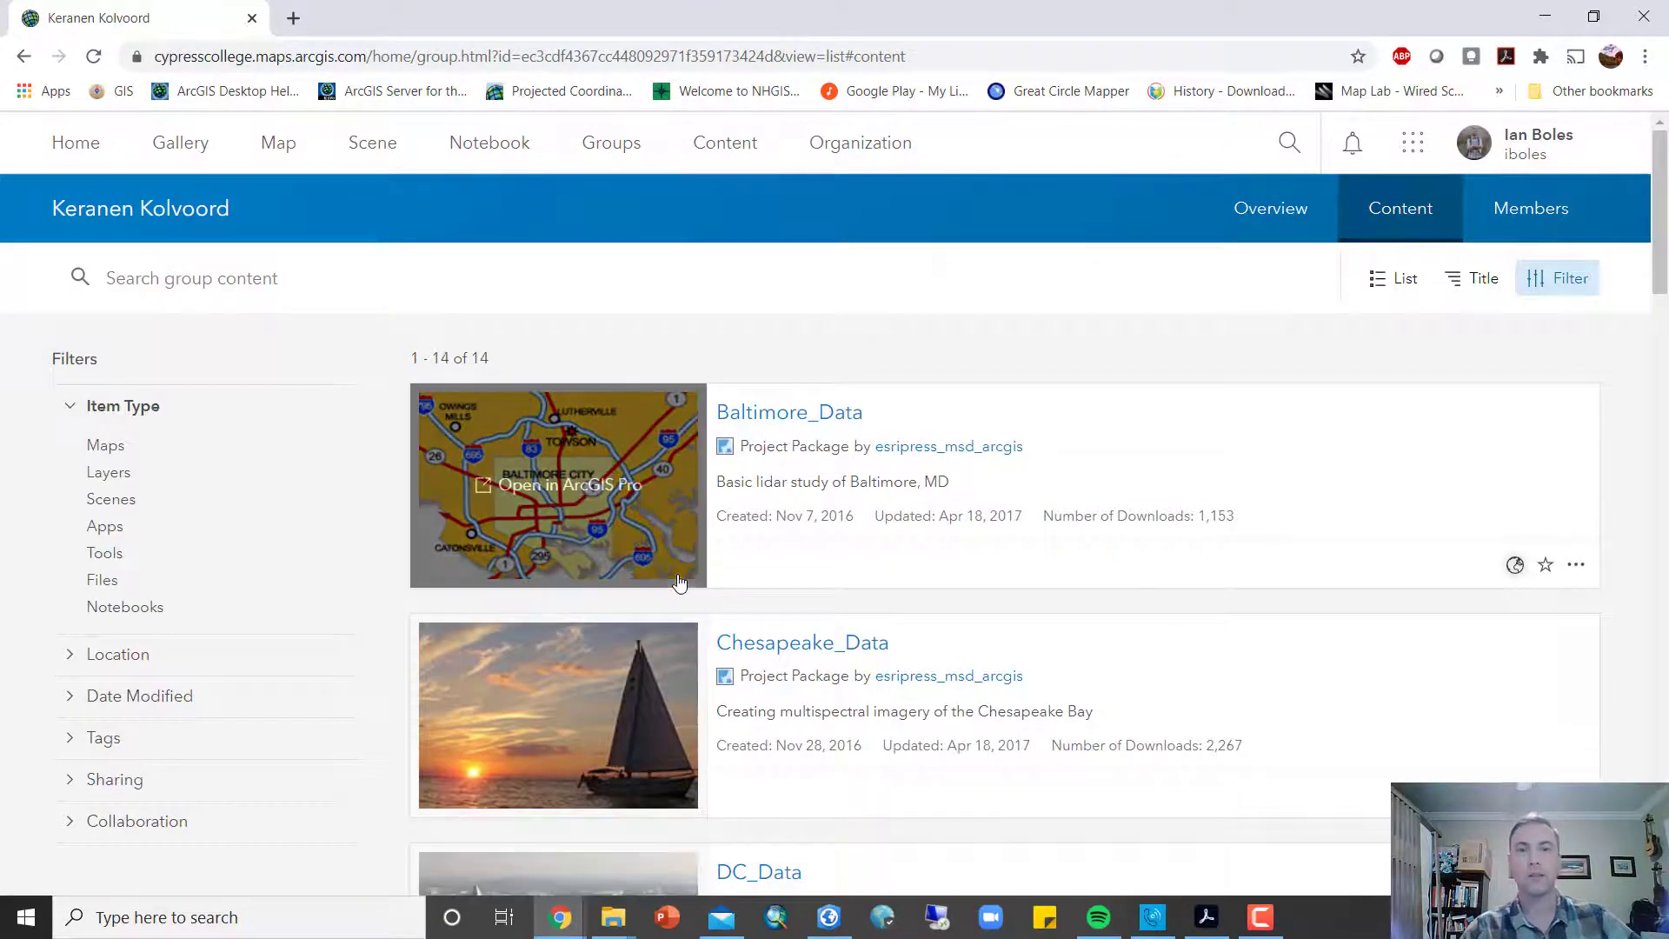
scroll(1663, 412, "down", 5)
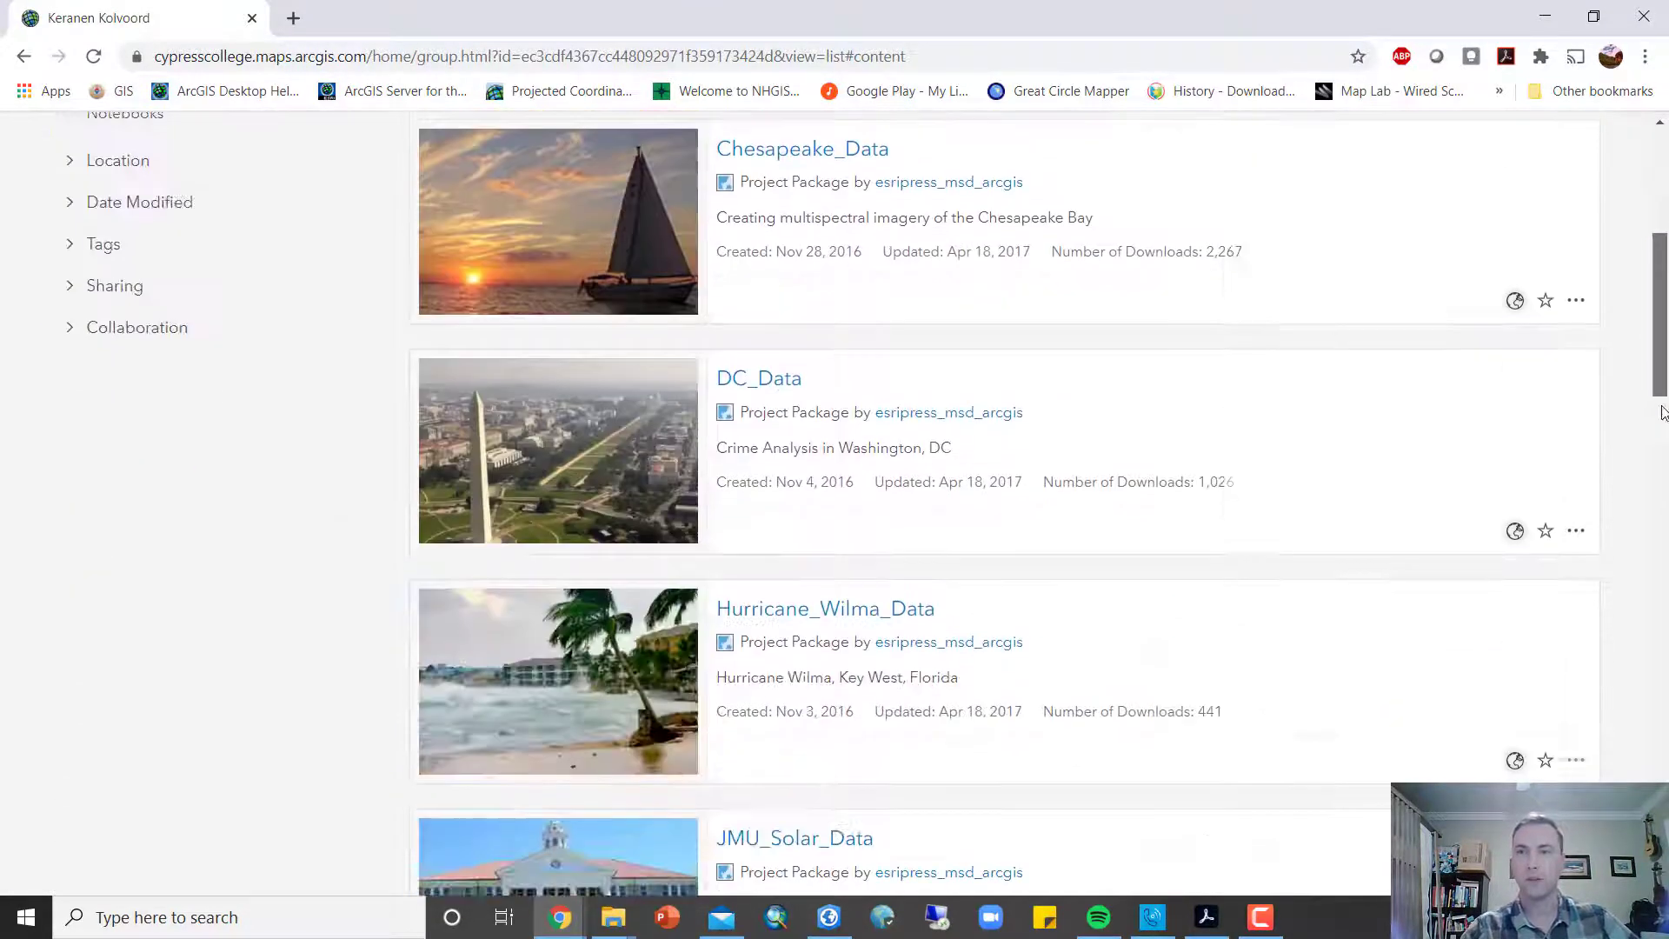
scroll(1662, 412, "down", 6)
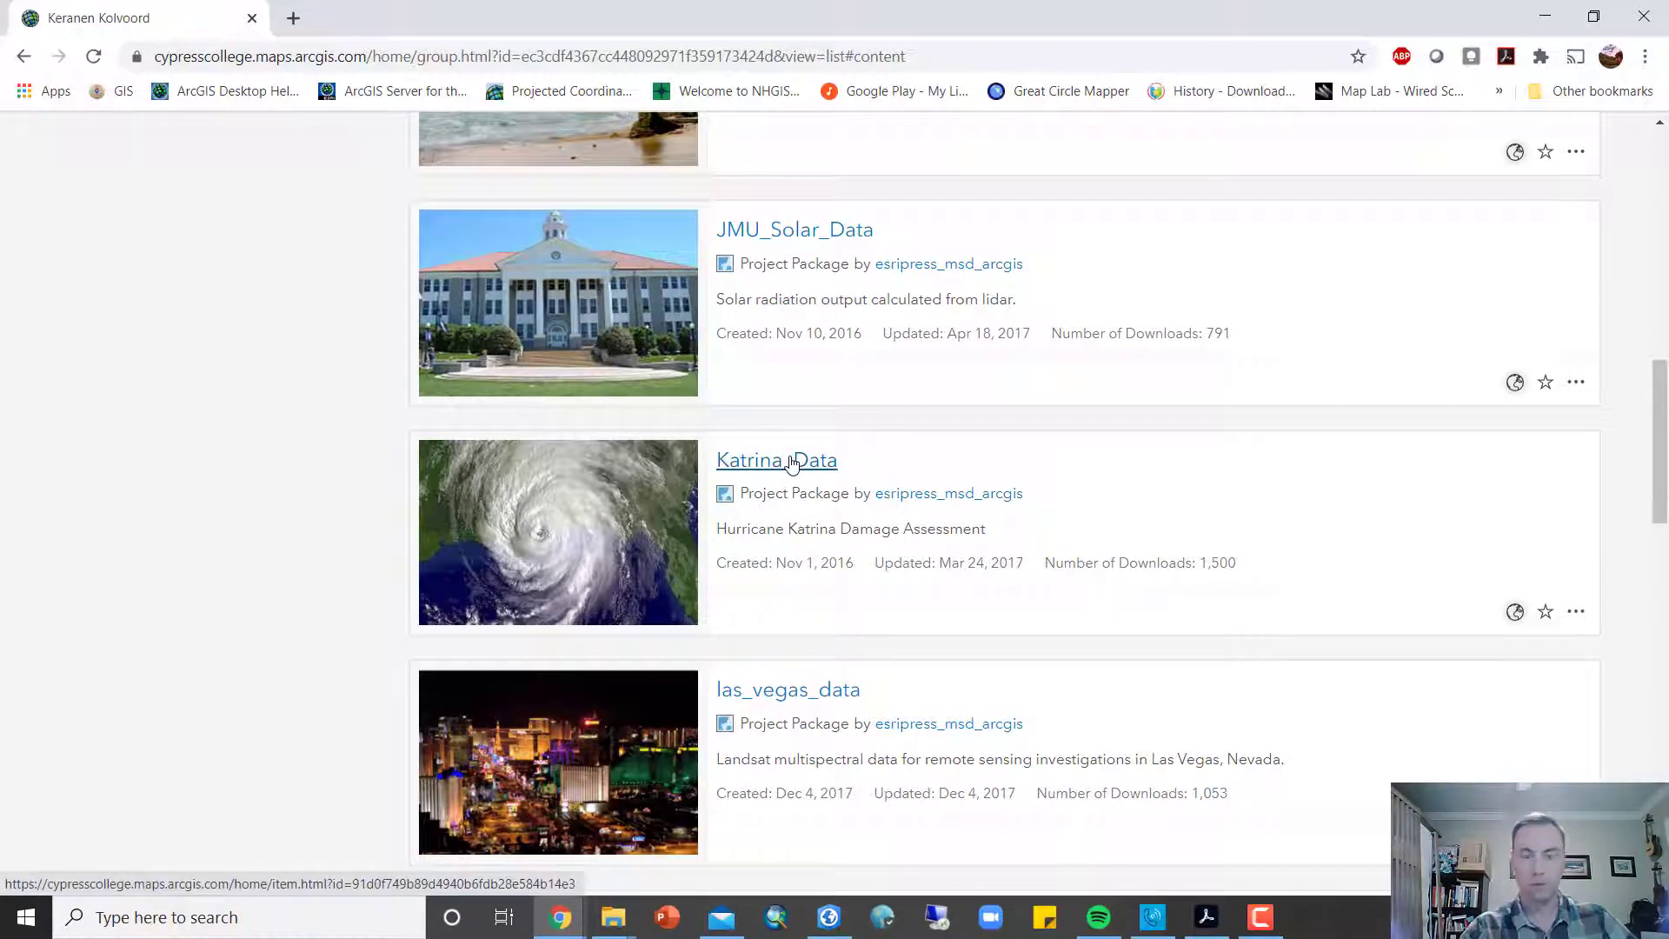
left_click(1577, 617)
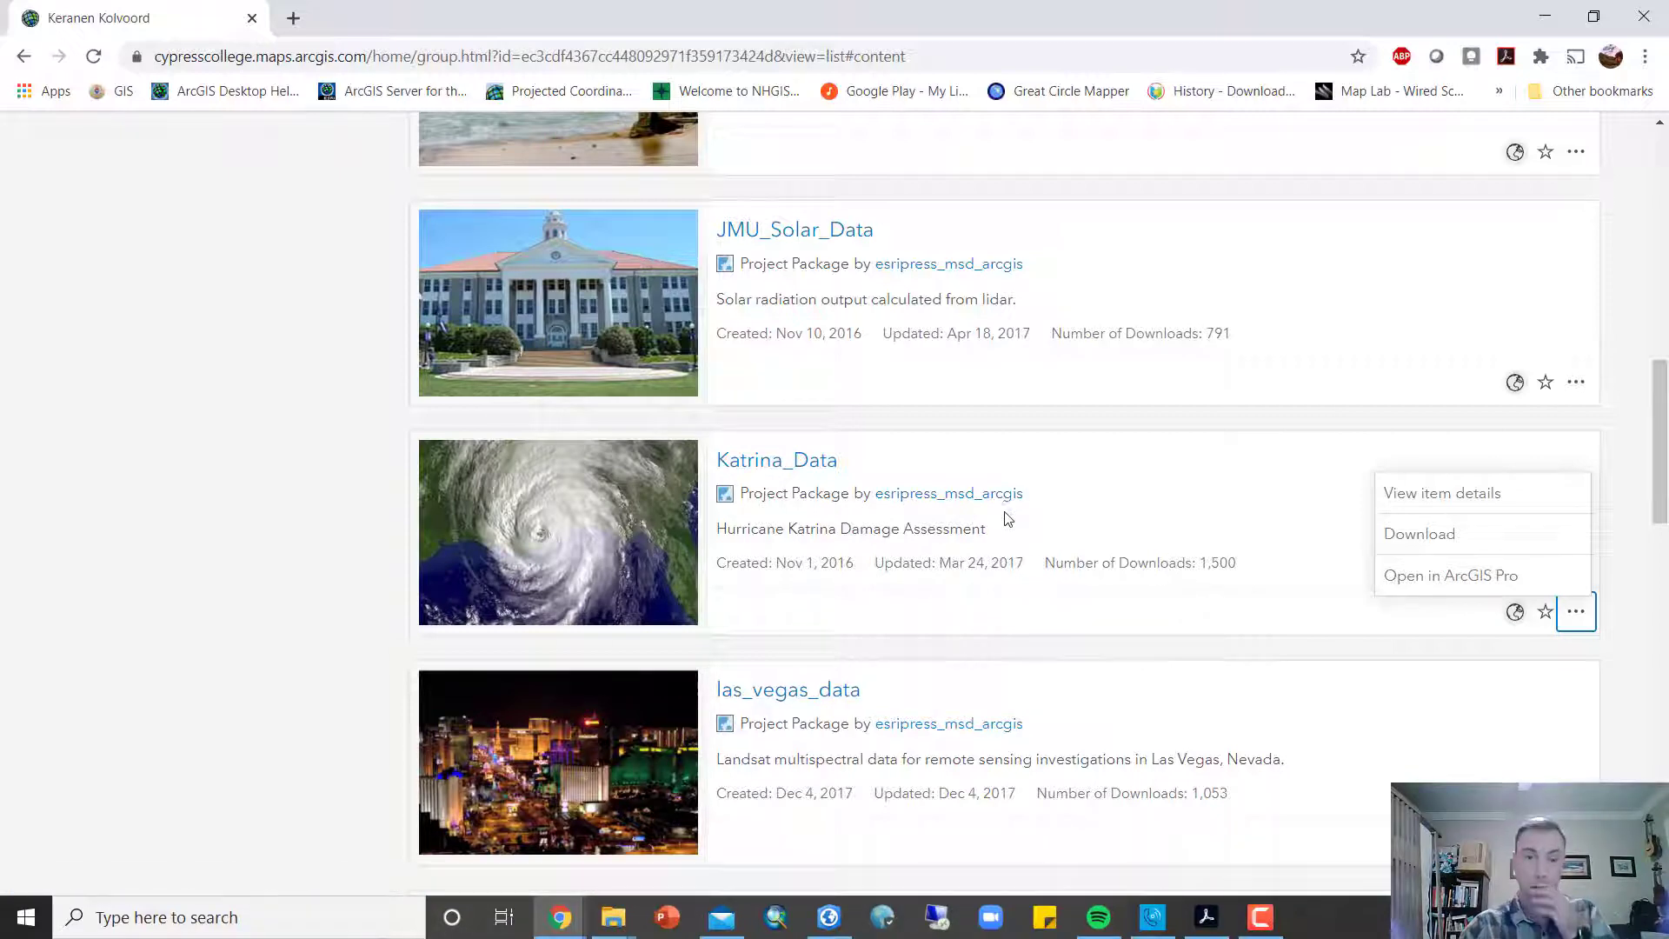
Step: Switch to ArcGIS Pro and start a new project without a template
left_click(1543, 19)
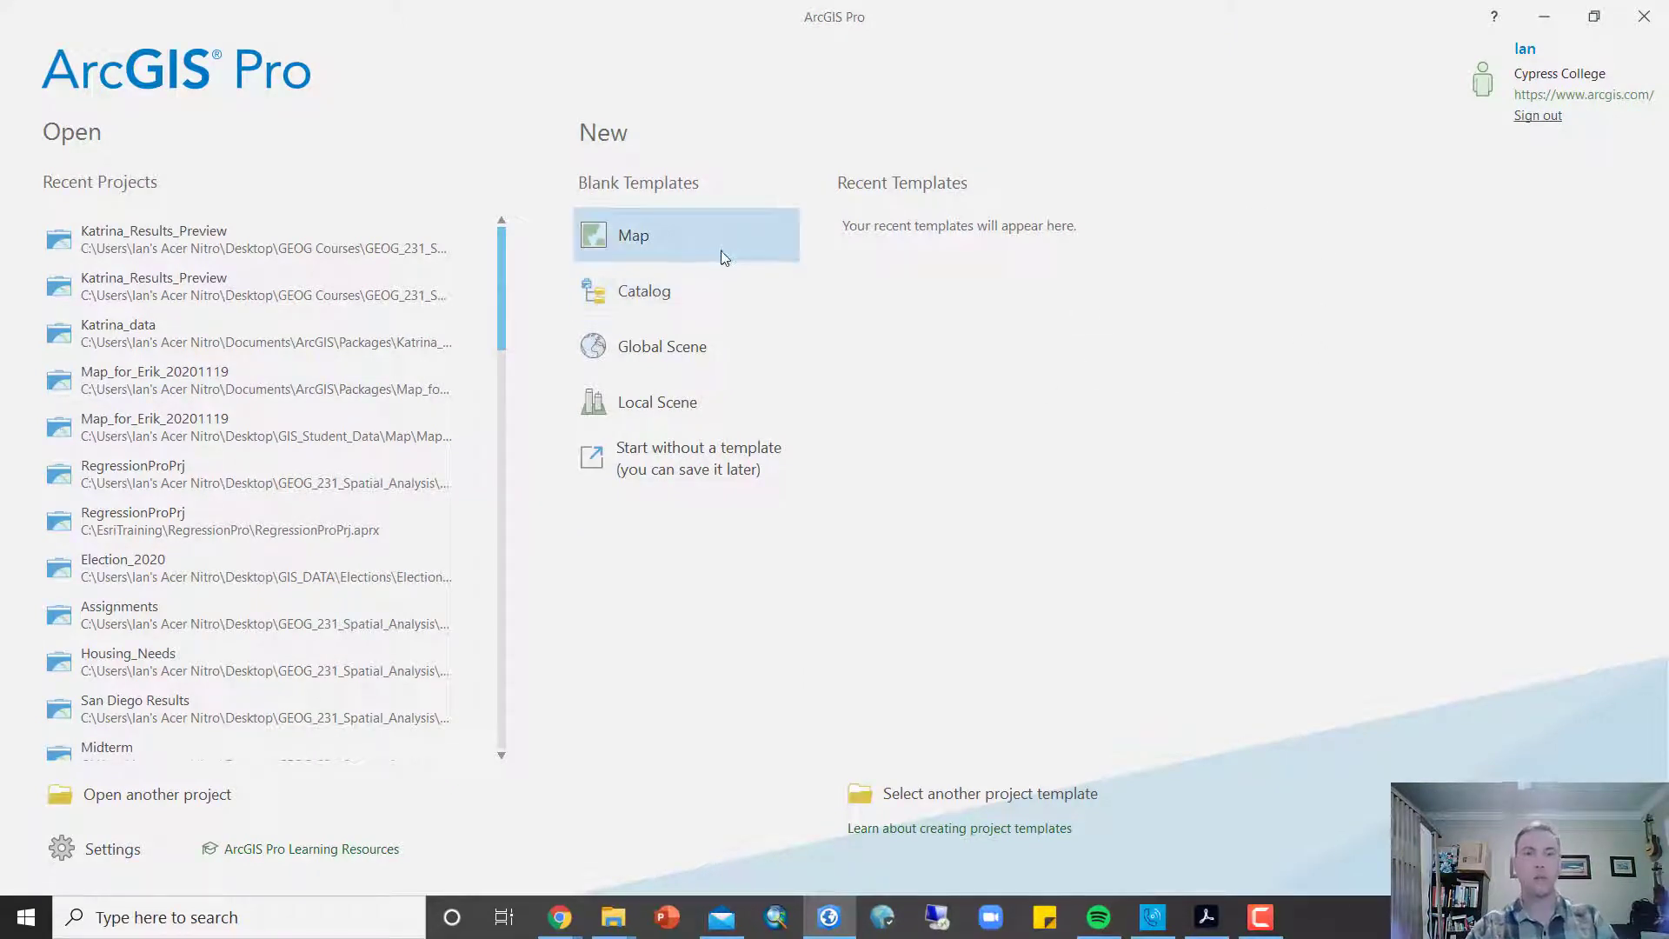
left_click(717, 461)
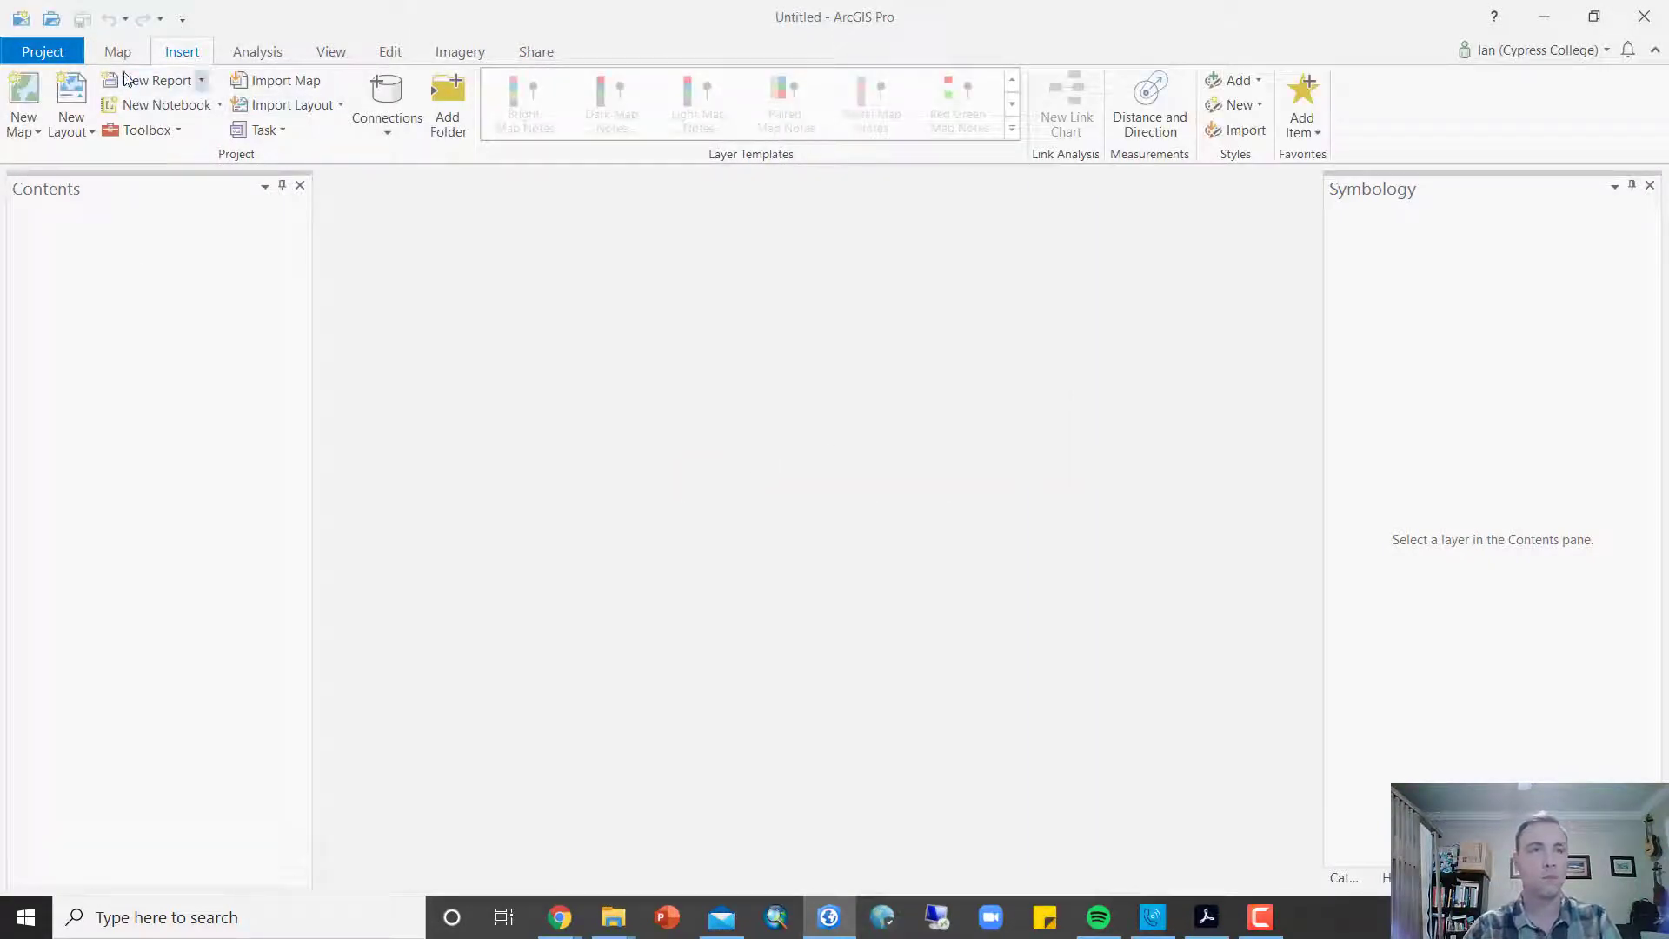
Step: Save the project as Katrina_Results in Desktop > GEOG Courses > GEOG_231_Spatial_Analysis > #Fall_2020_GEOG_231 > Assignments > Week 14 - Raster
left_click(49, 54)
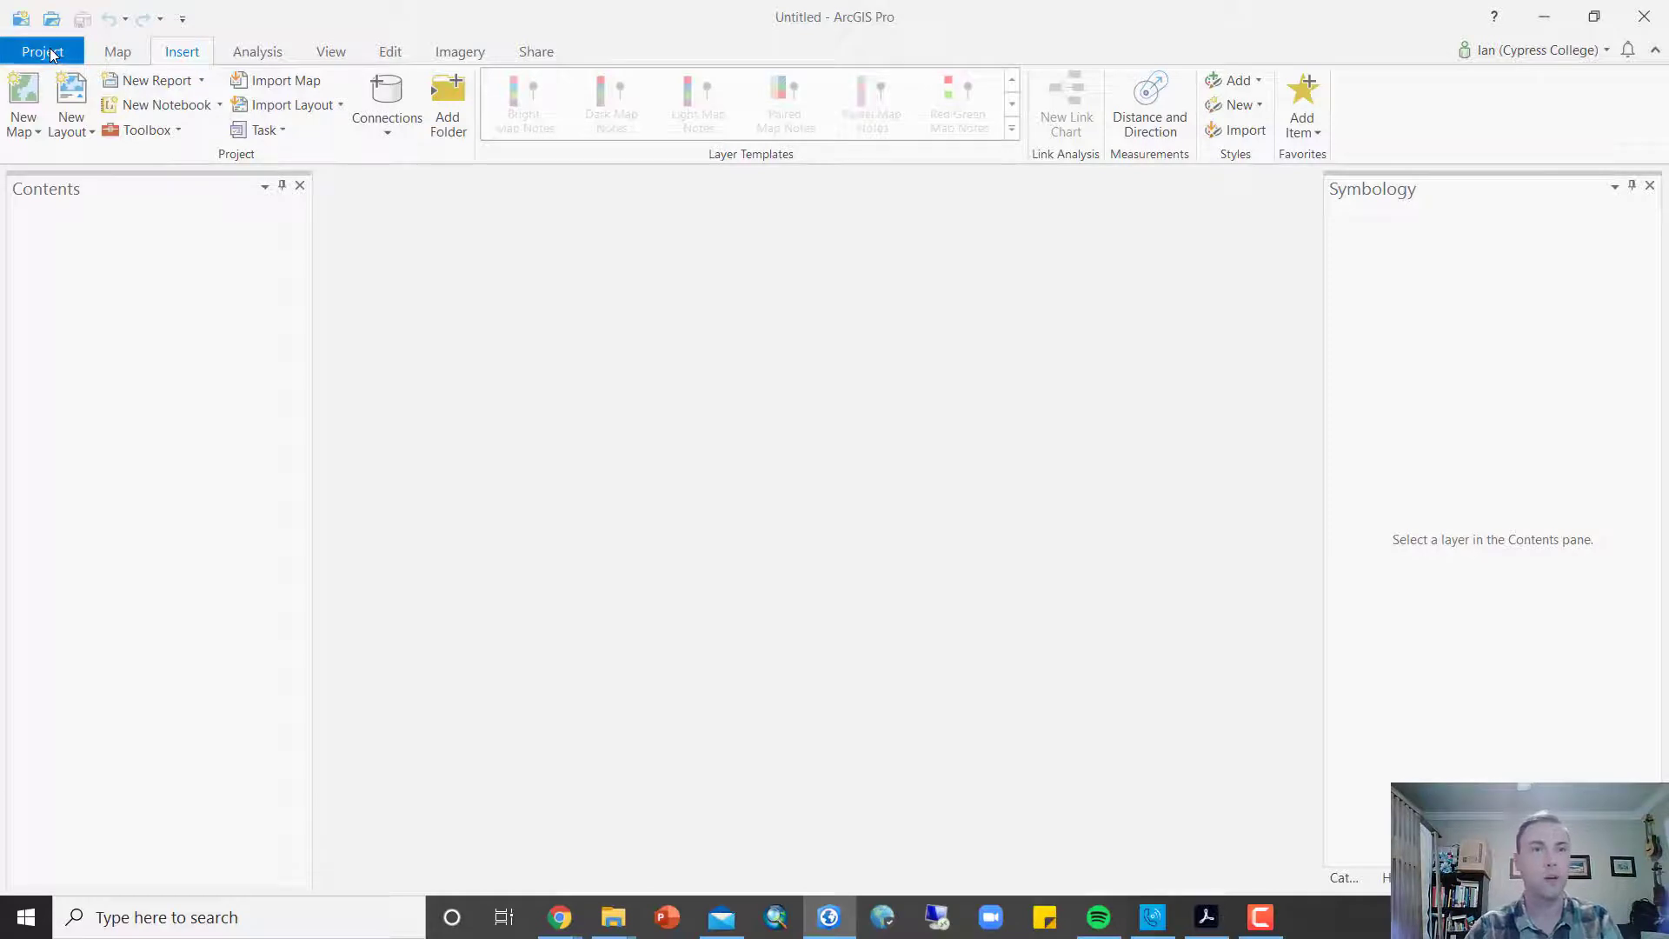
left_click(63, 226)
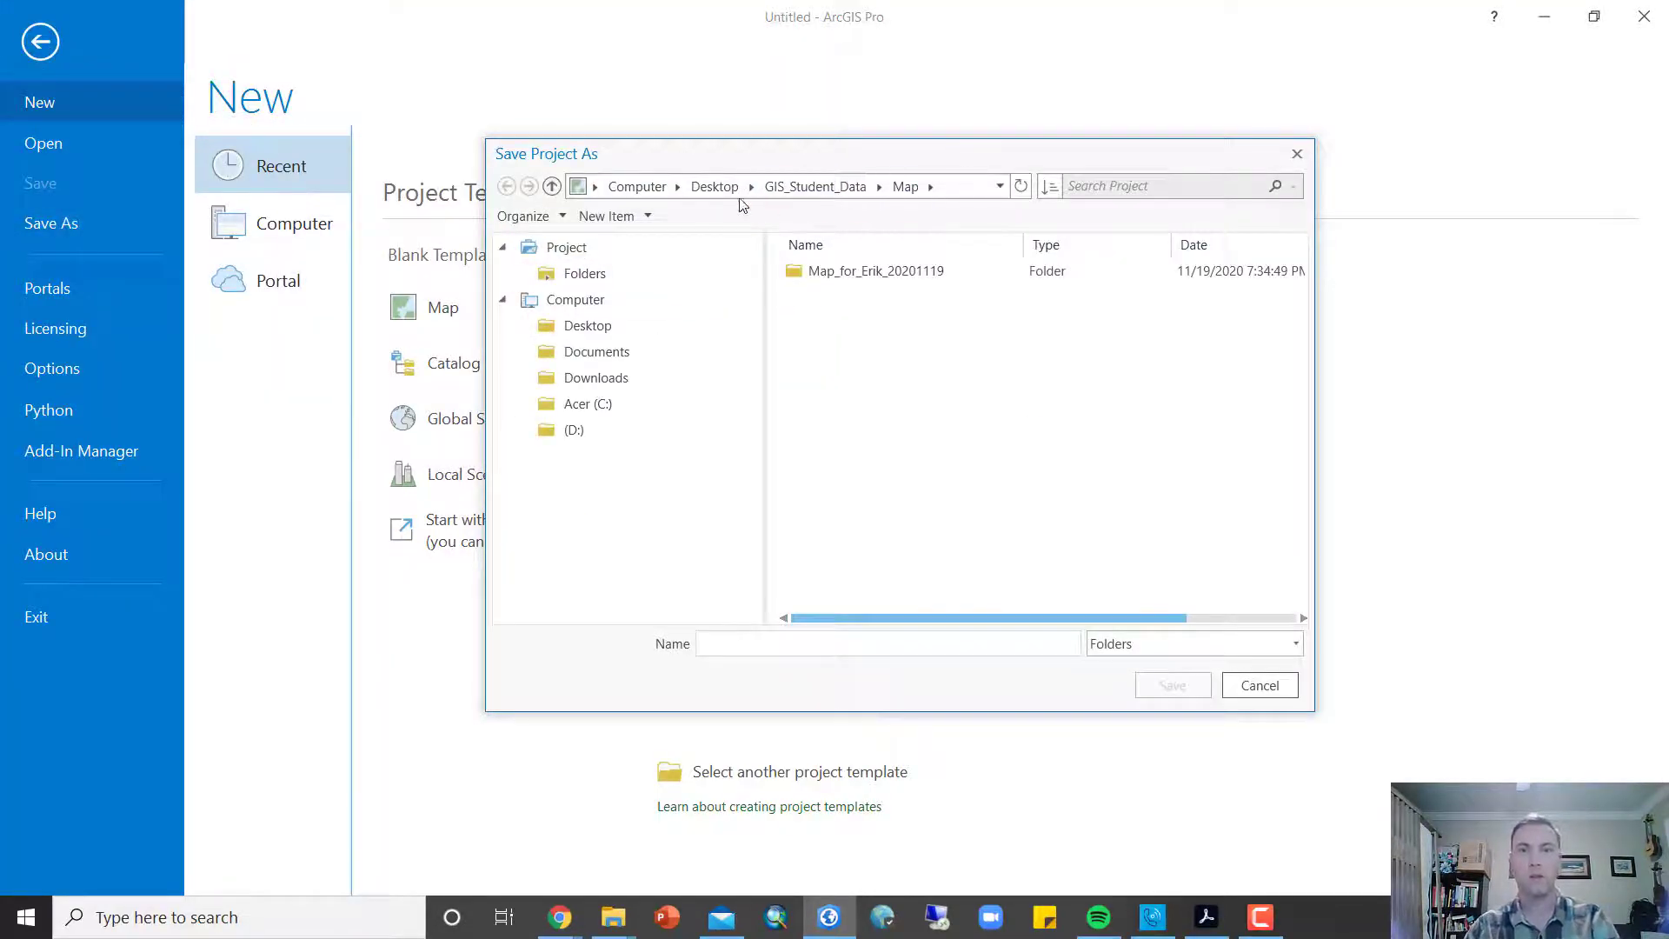
left_click(728, 187)
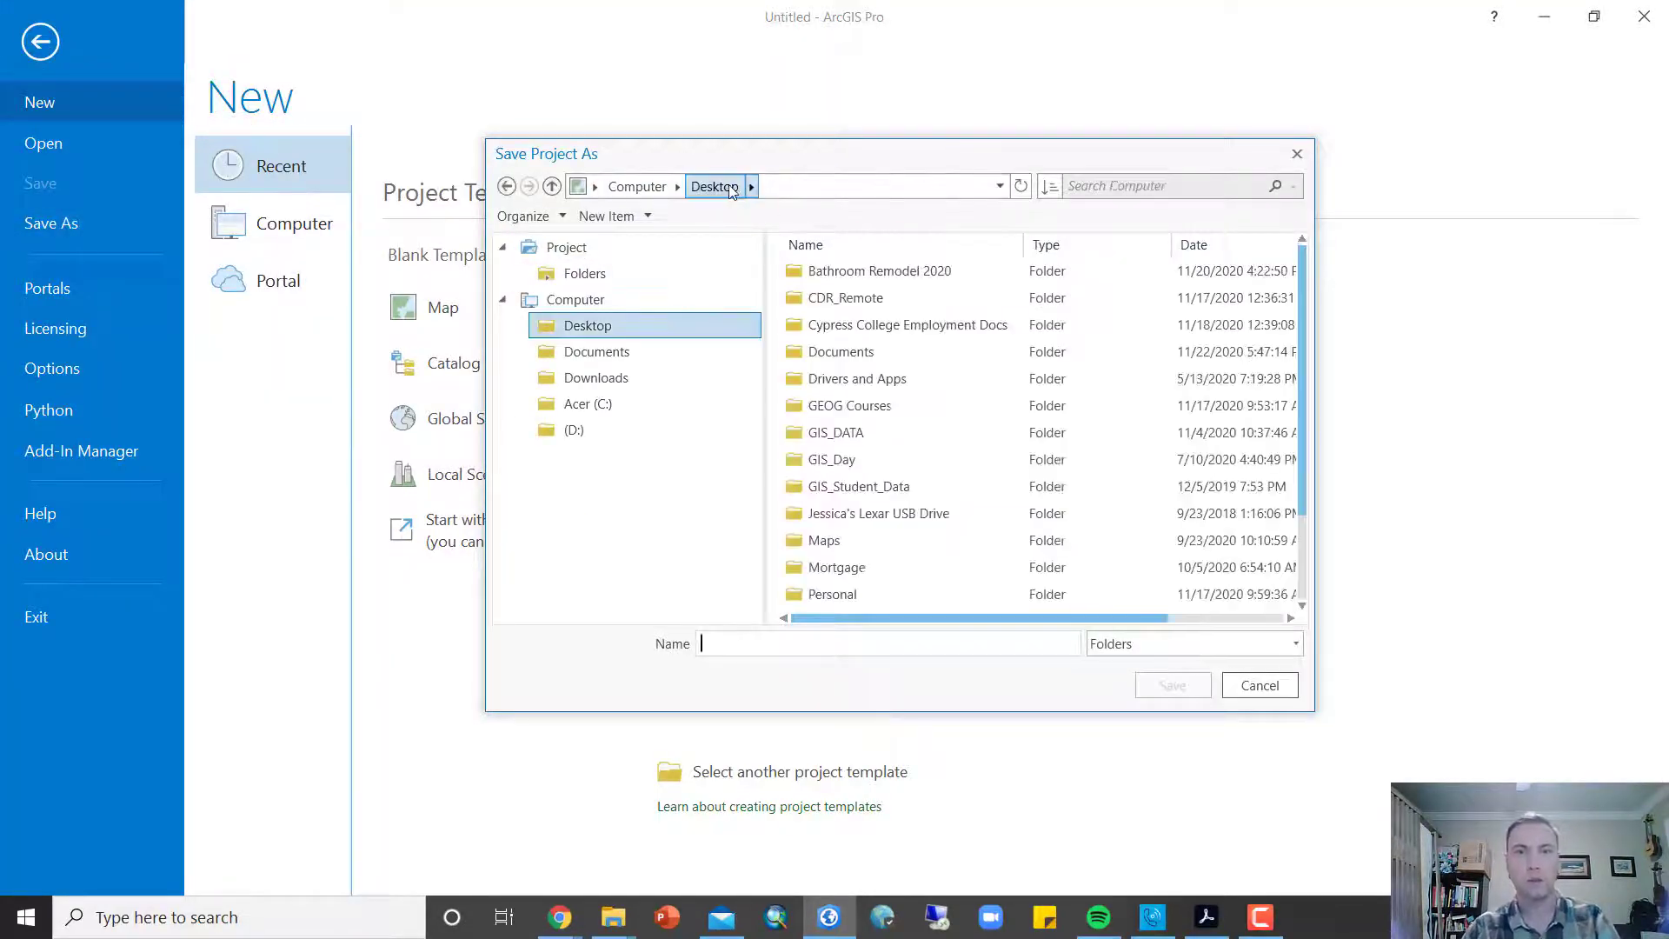
left_click(601, 335)
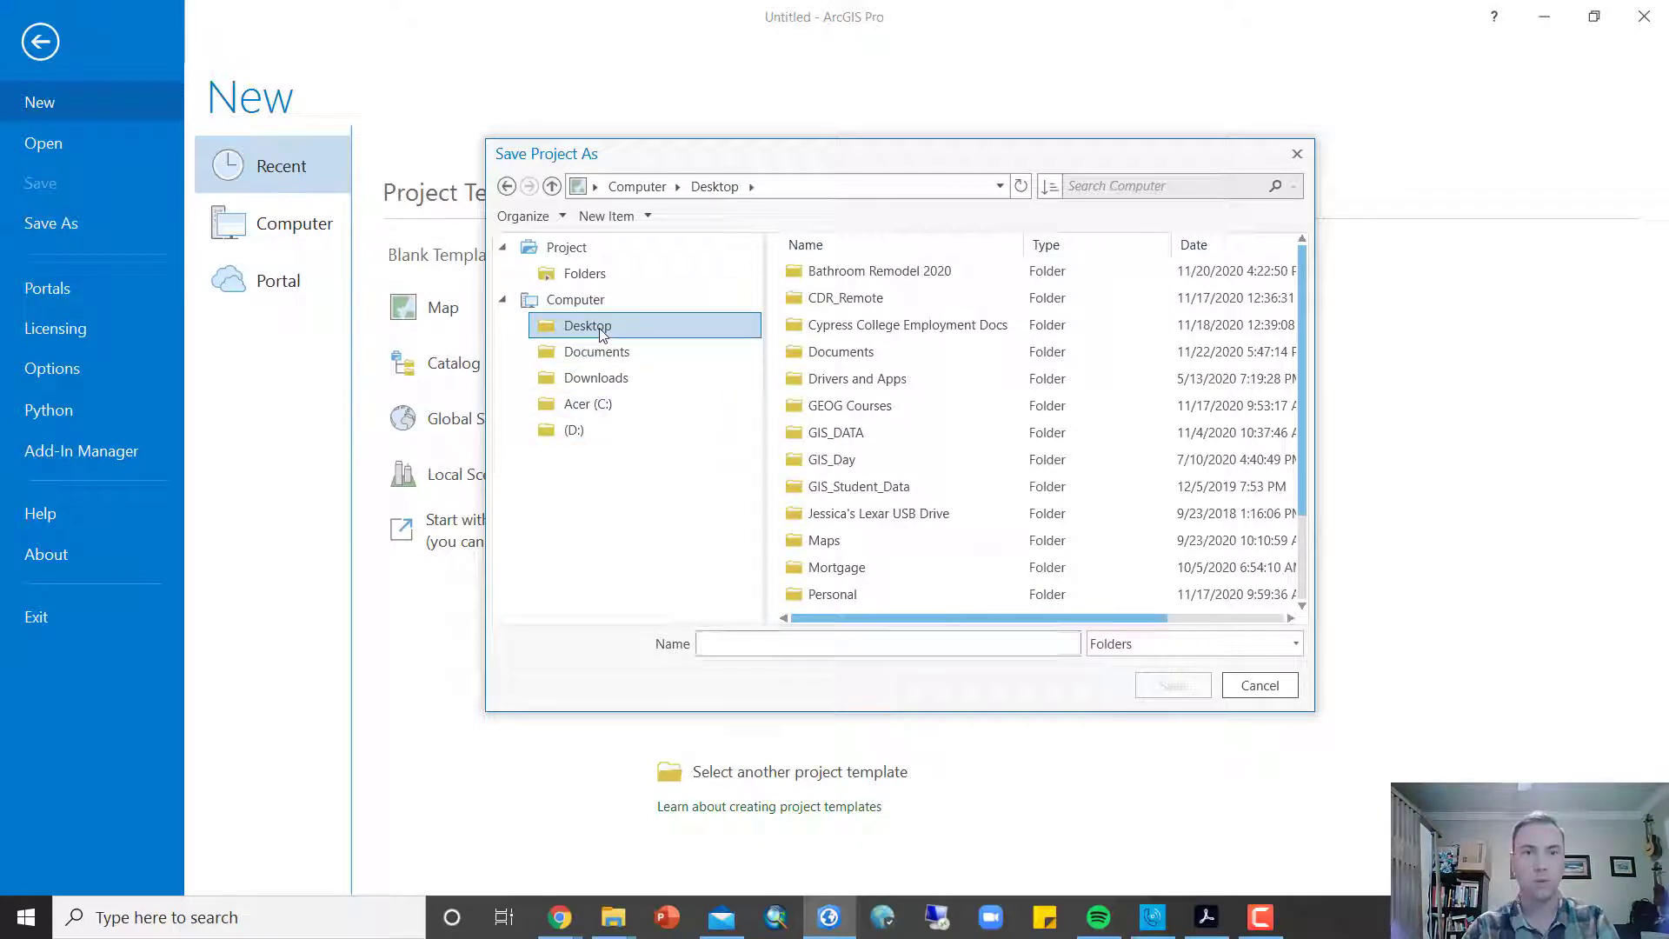
double_click(908, 406)
double_click(919, 379)
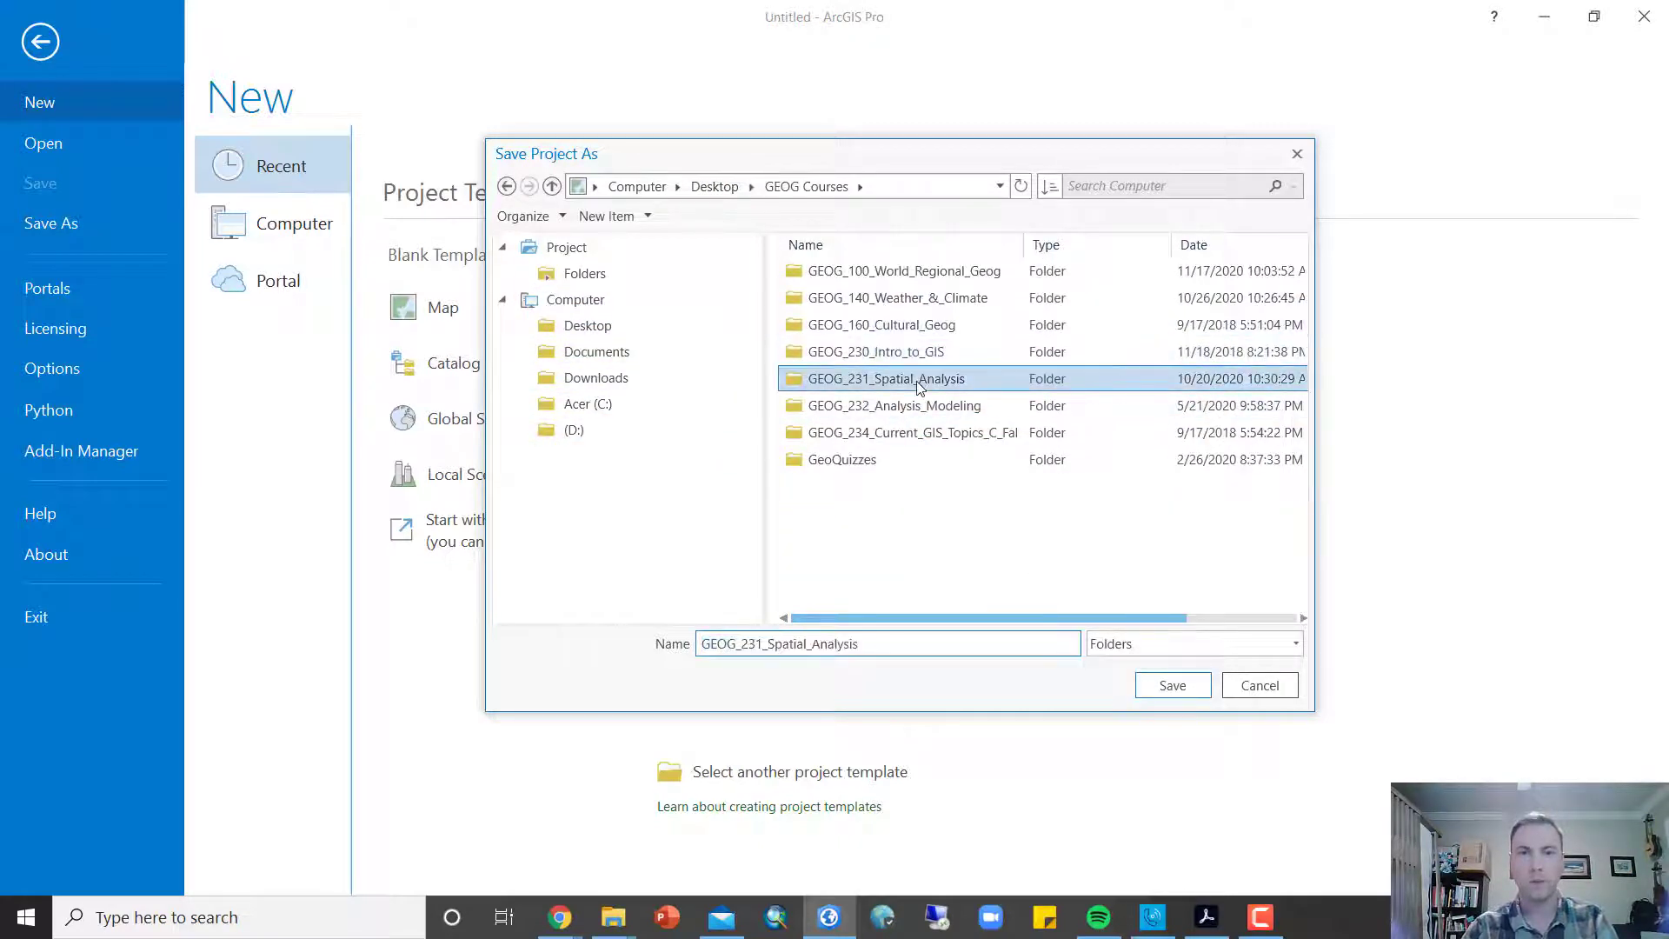
double_click(937, 274)
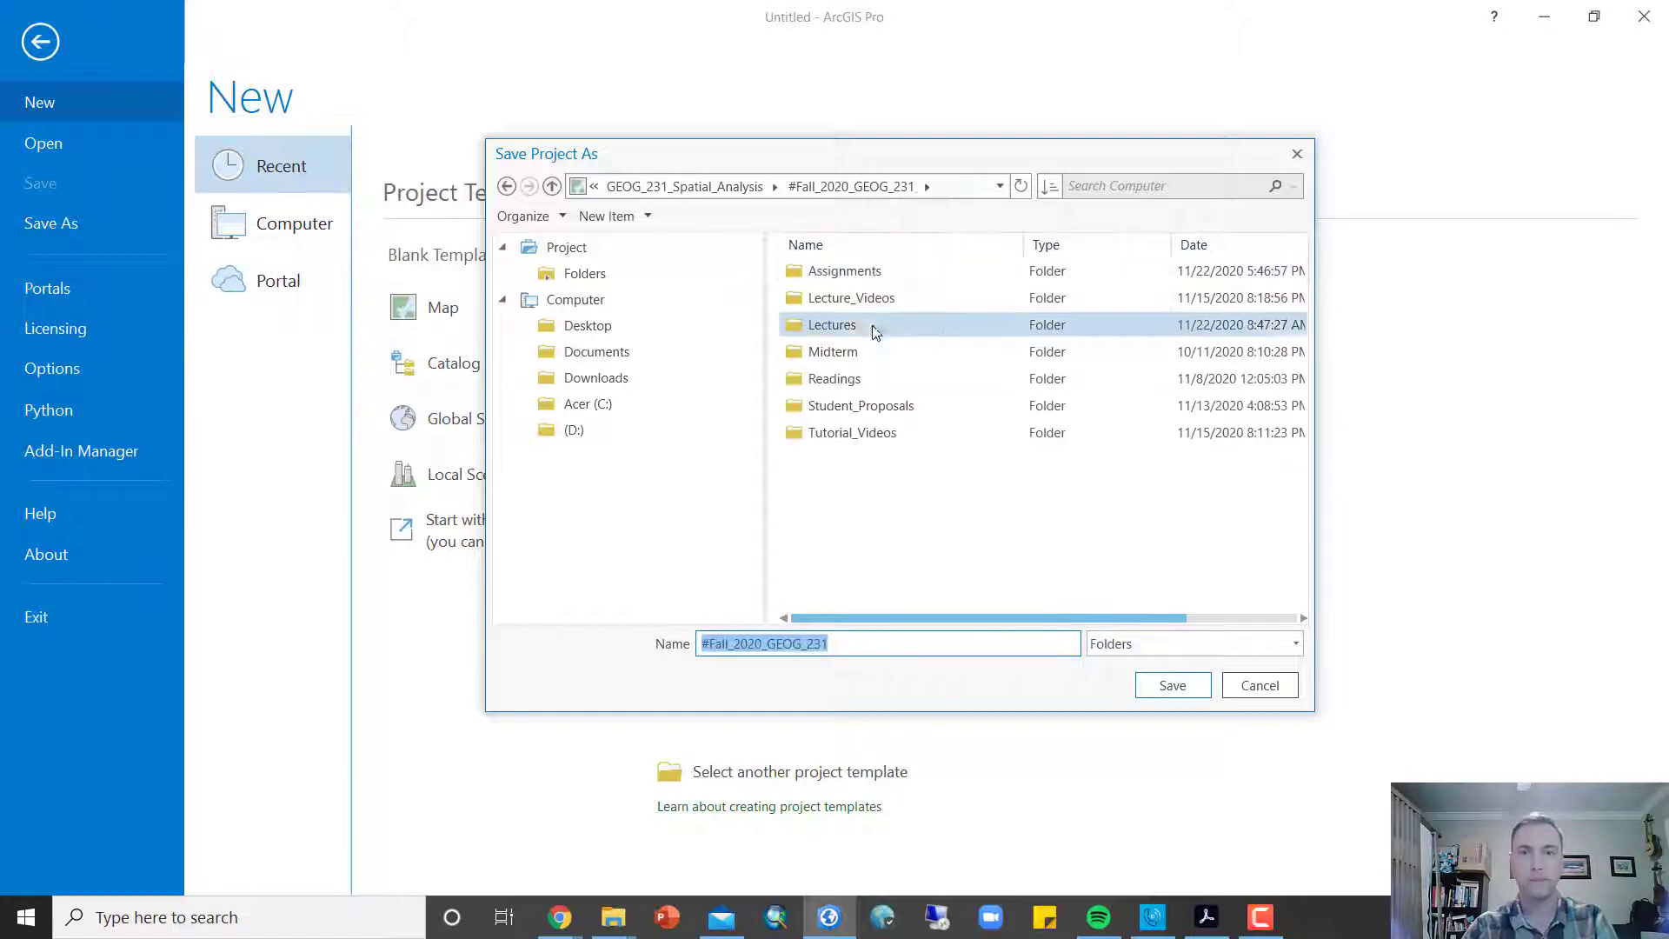
double_click(863, 273)
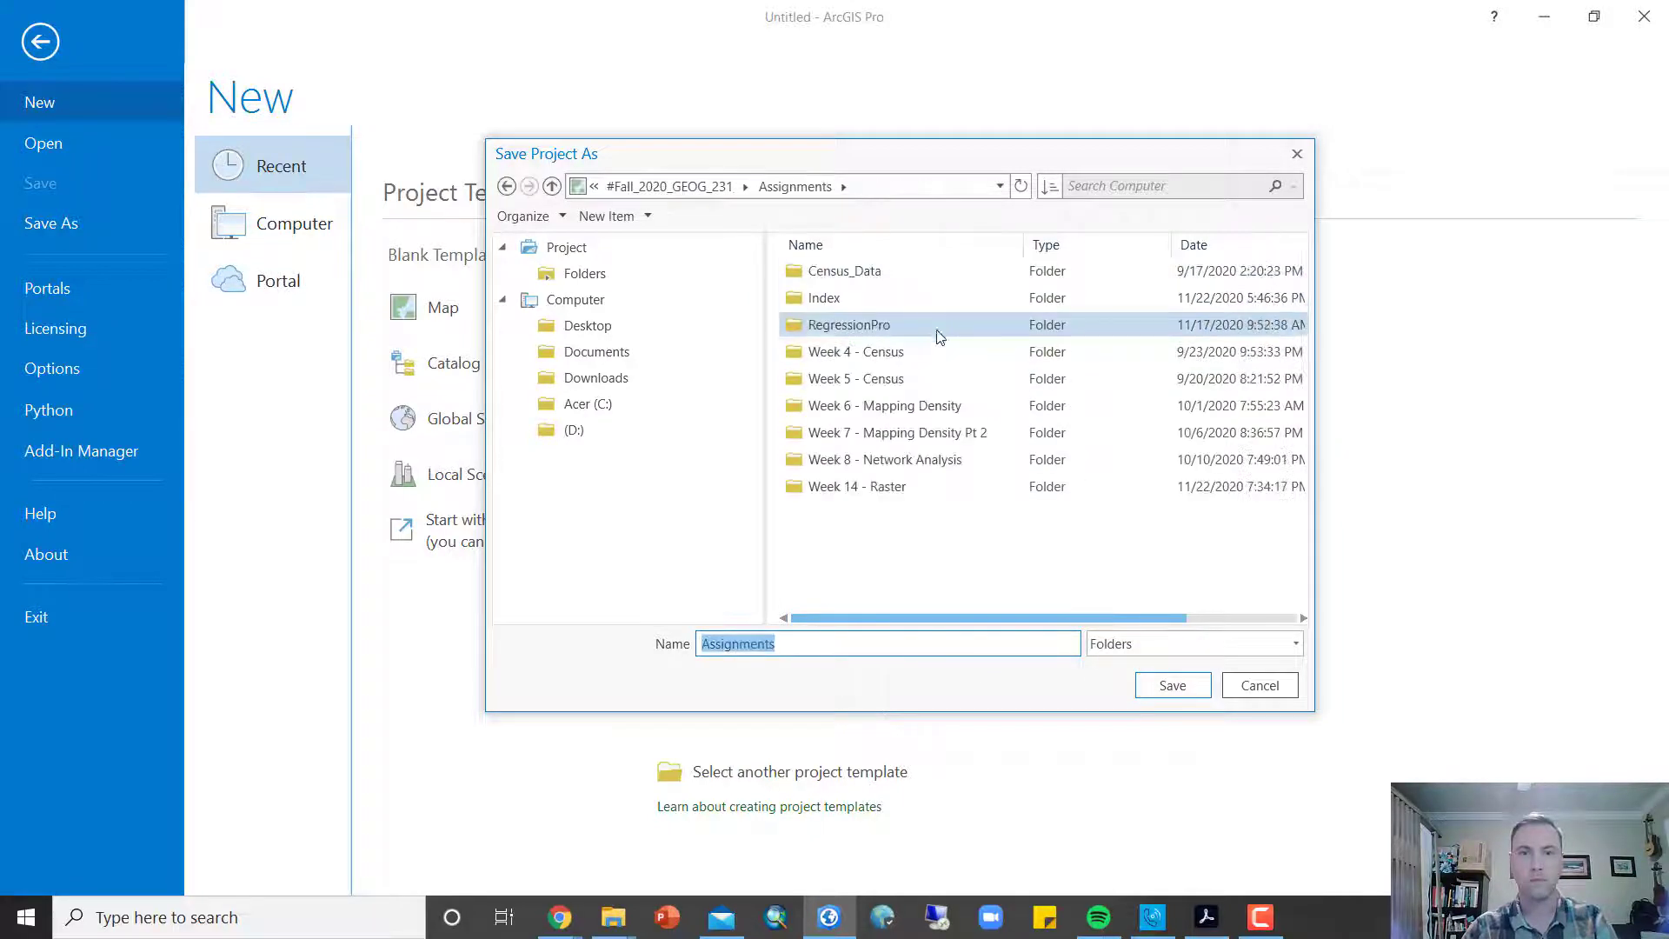
double_click(863, 486)
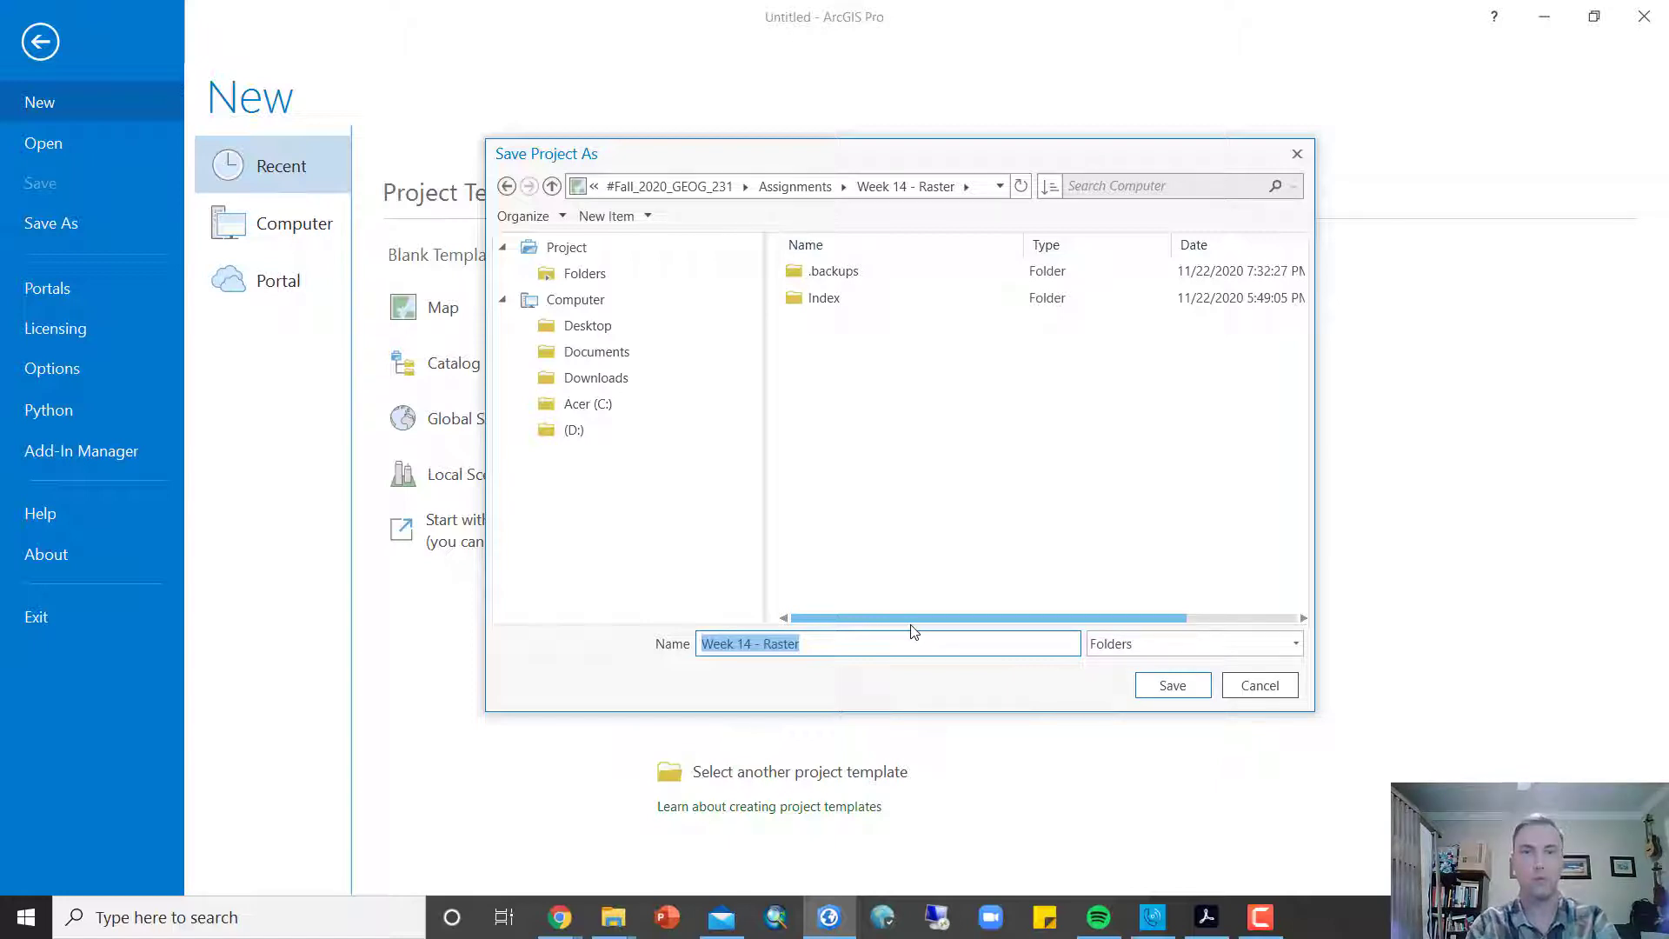
type("Kat")
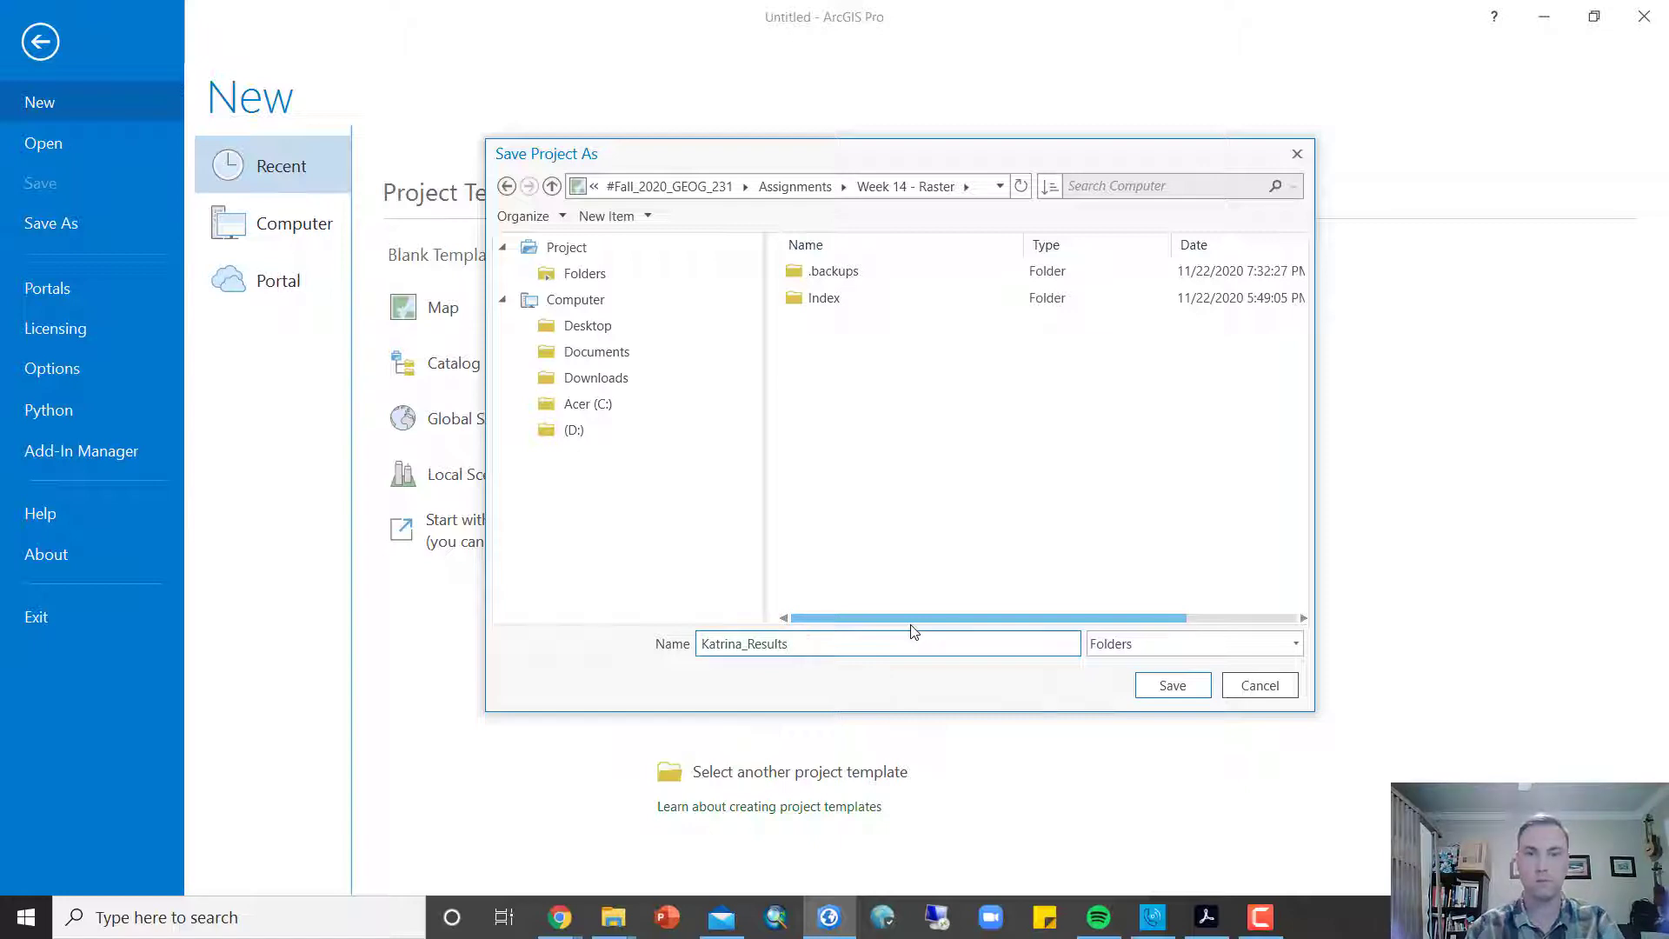
type("rina_Results")
left_click(1139, 689)
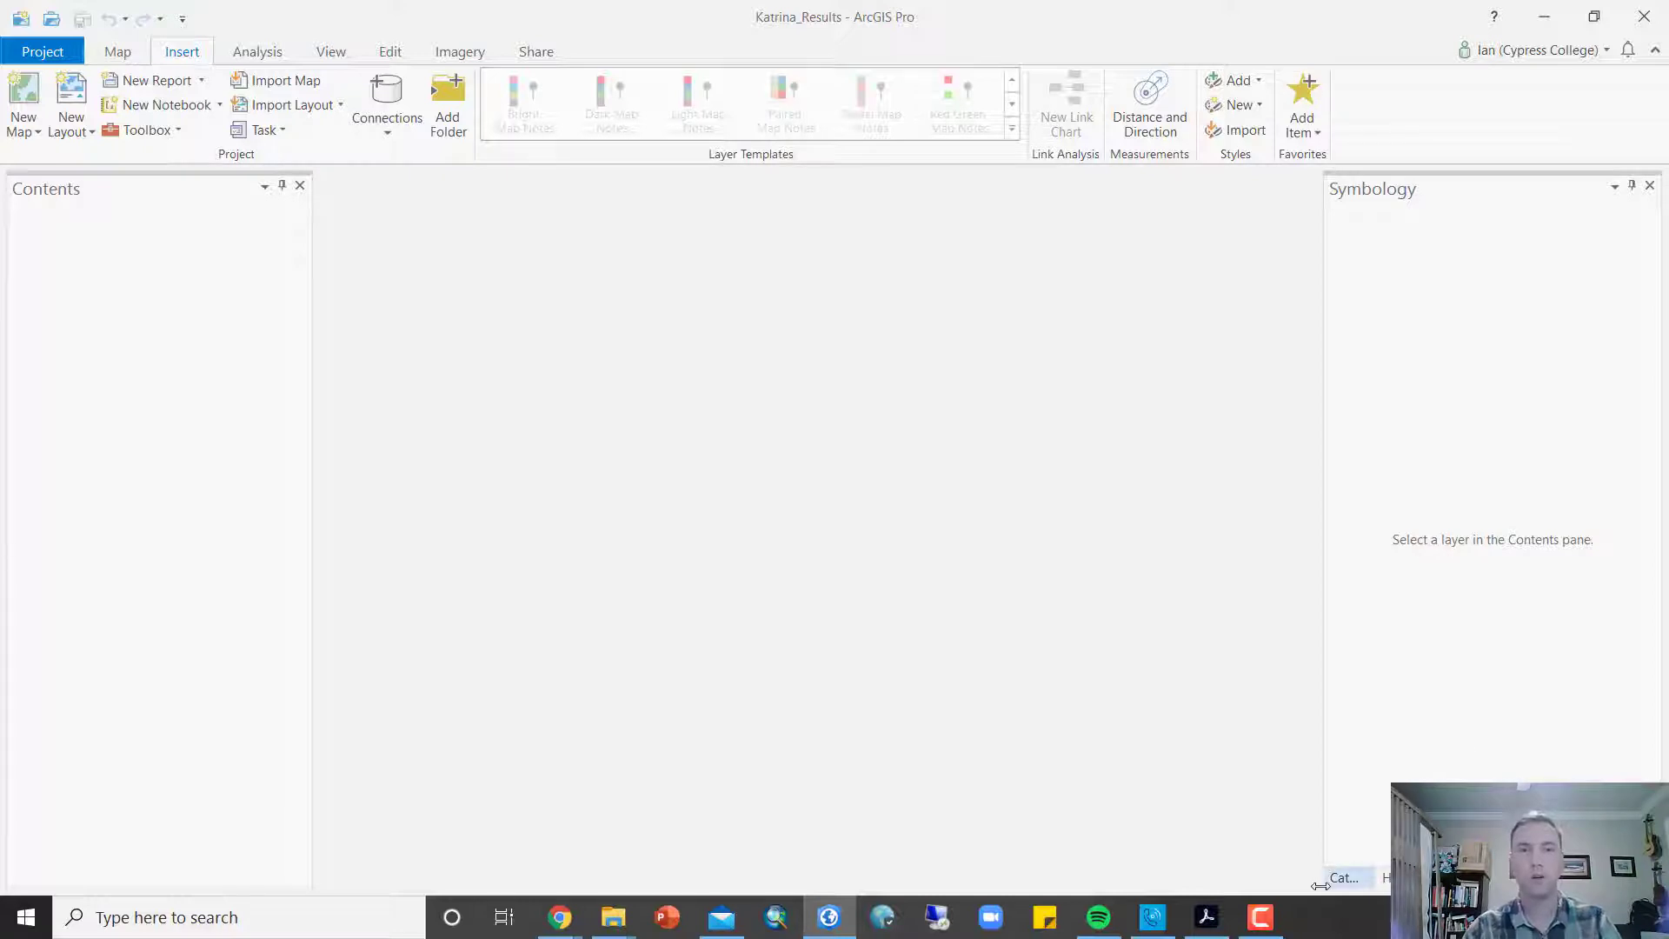
Step: Find the Extract Package geoprocessing tool and open its parameters
left_click(260, 52)
left_click(250, 96)
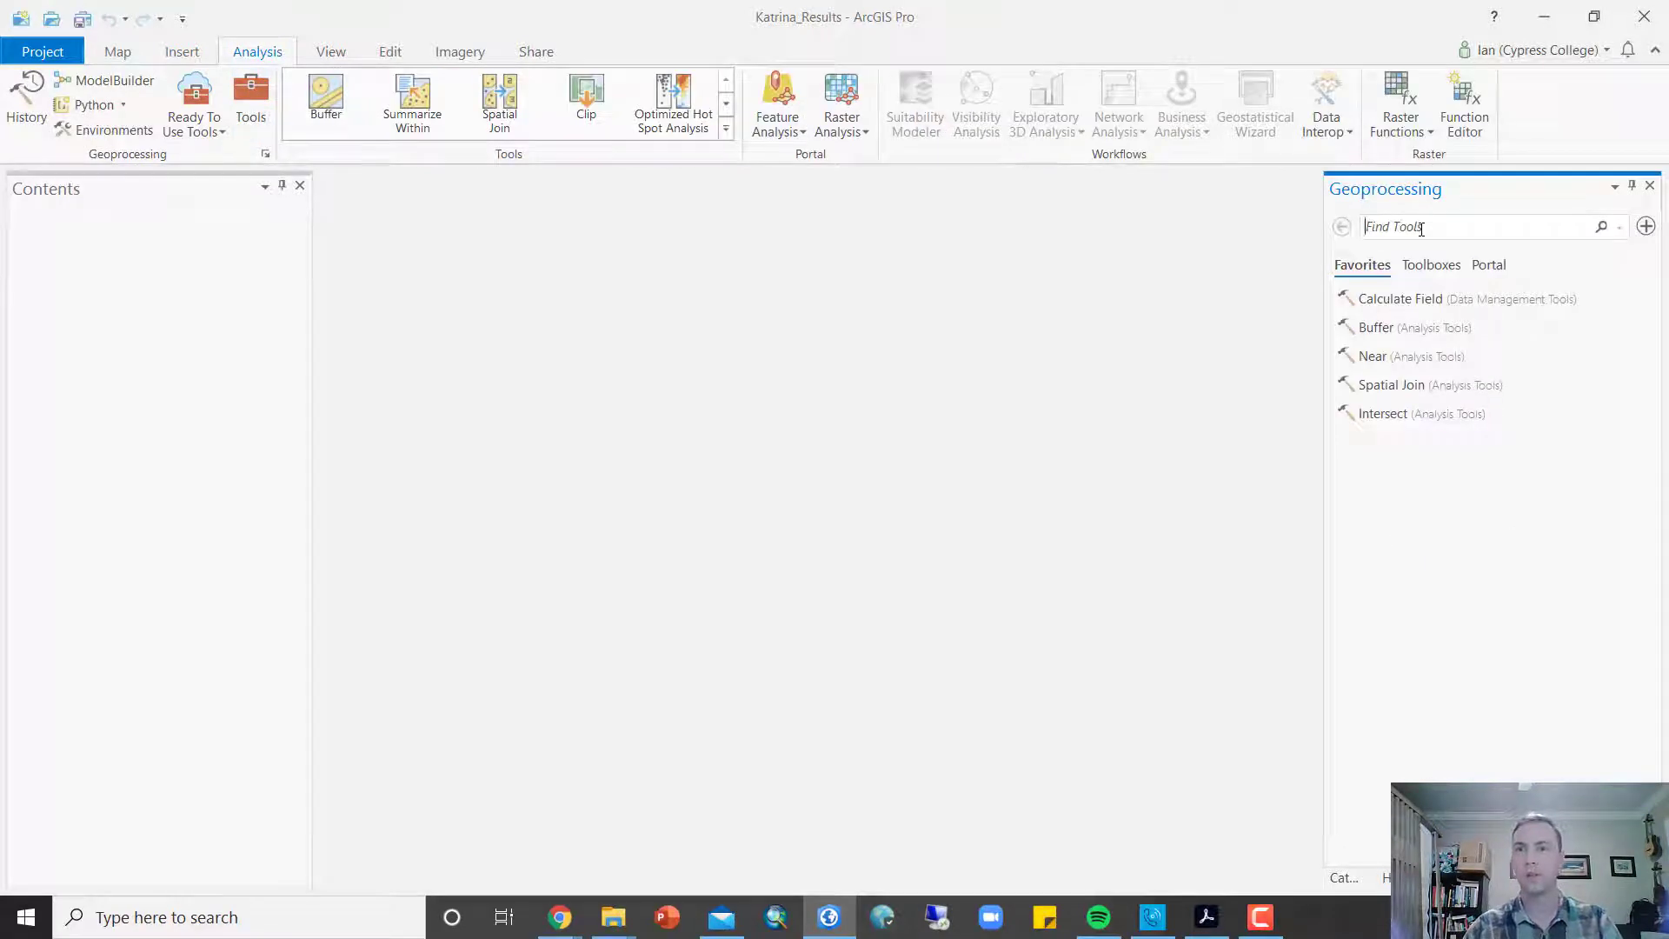
type("extract package")
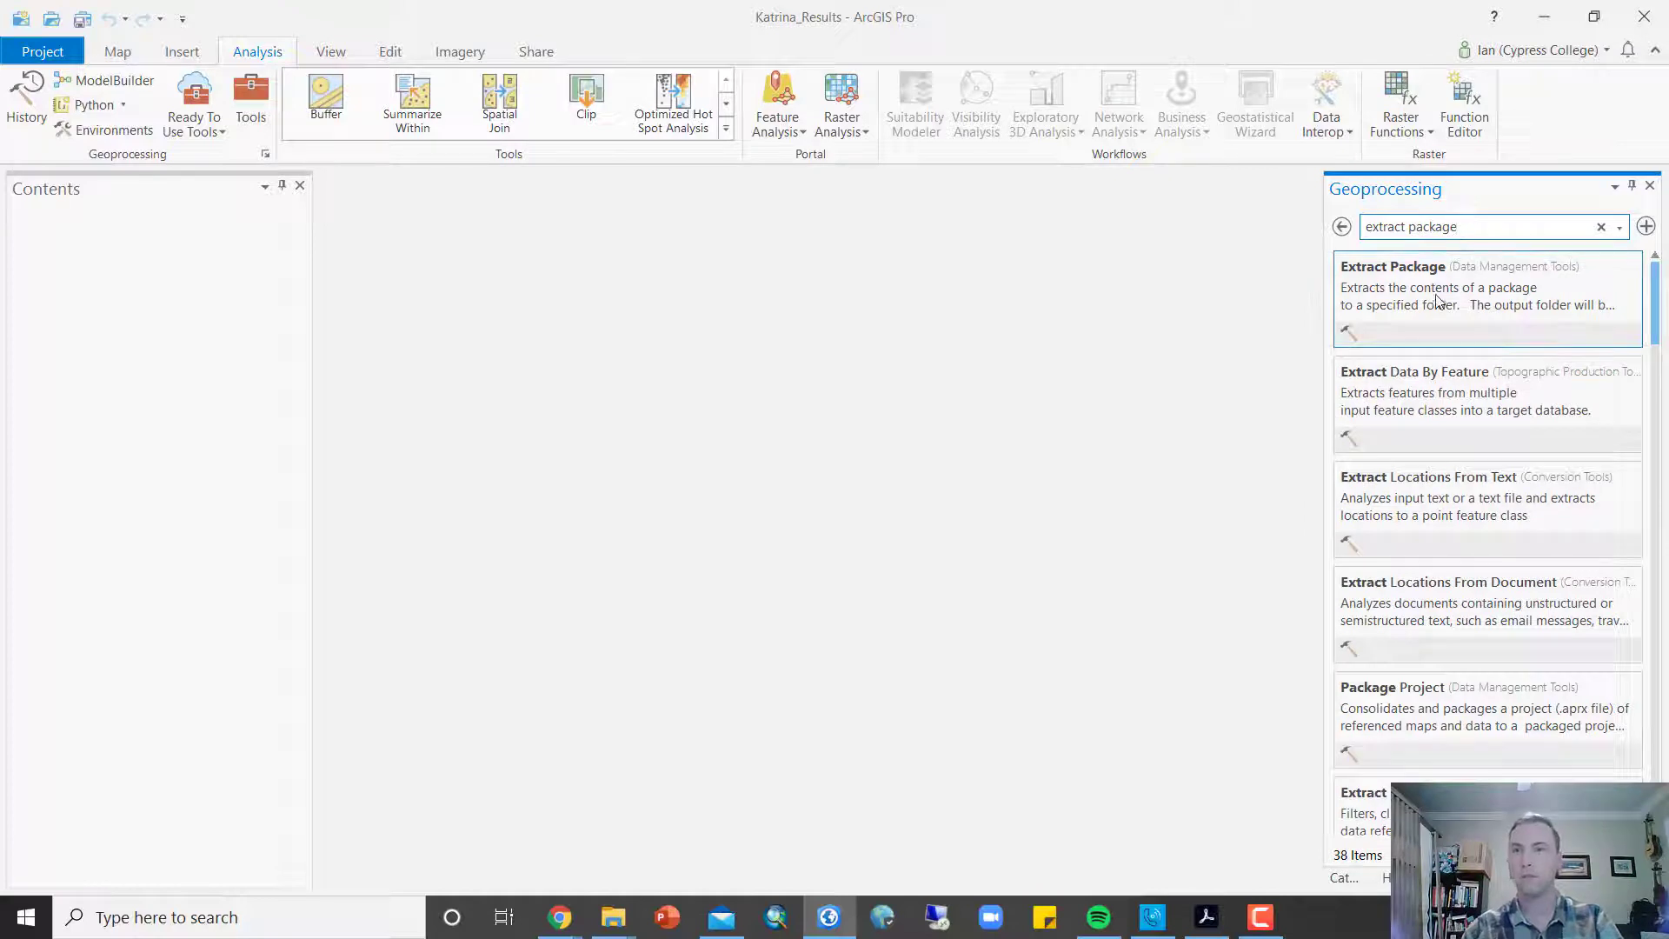
left_click(1393, 287)
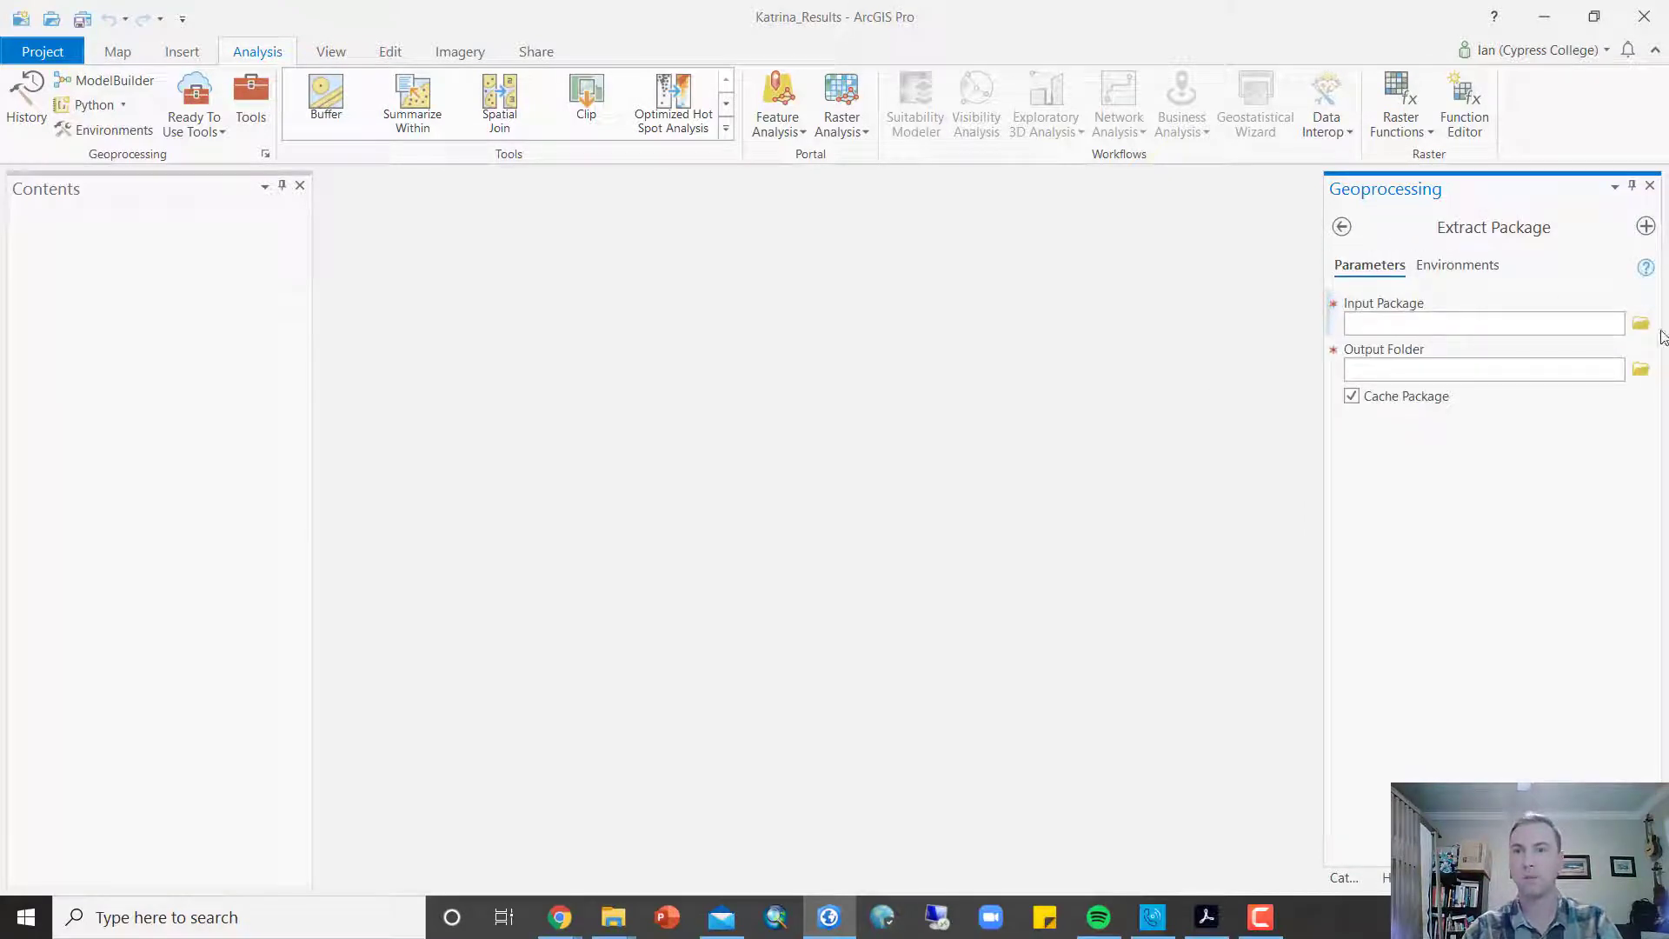
Step: Set the Extract Package input to Katrina_data.ppkx from the Downloads folder
left_click(1640, 323)
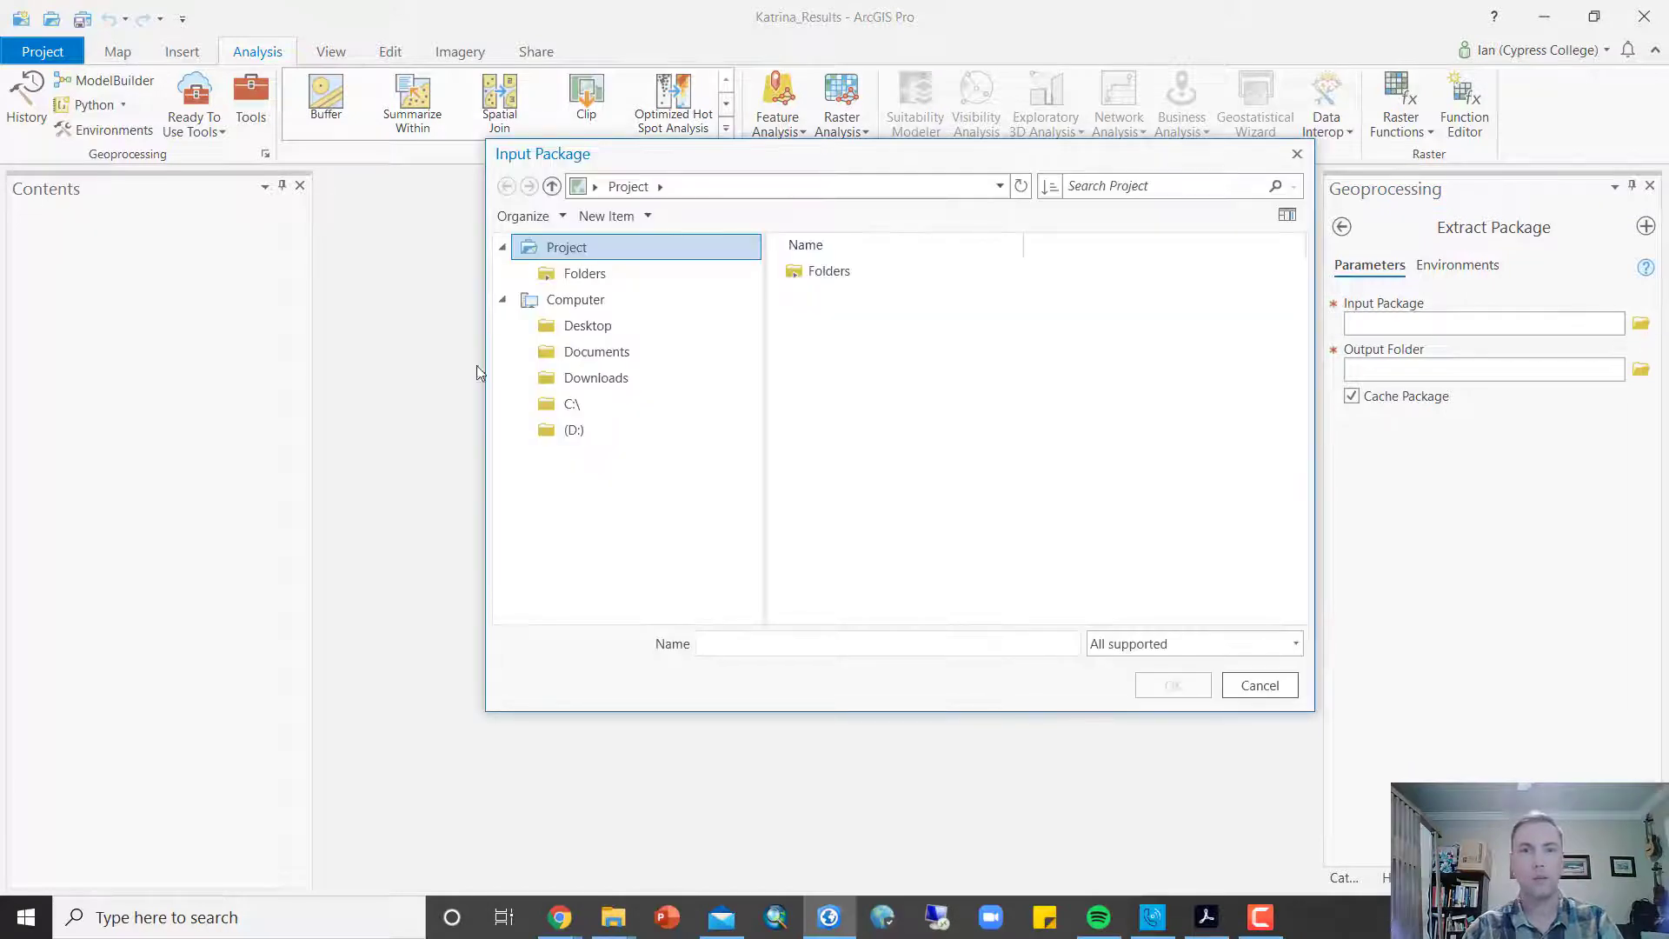
left_click(668, 369)
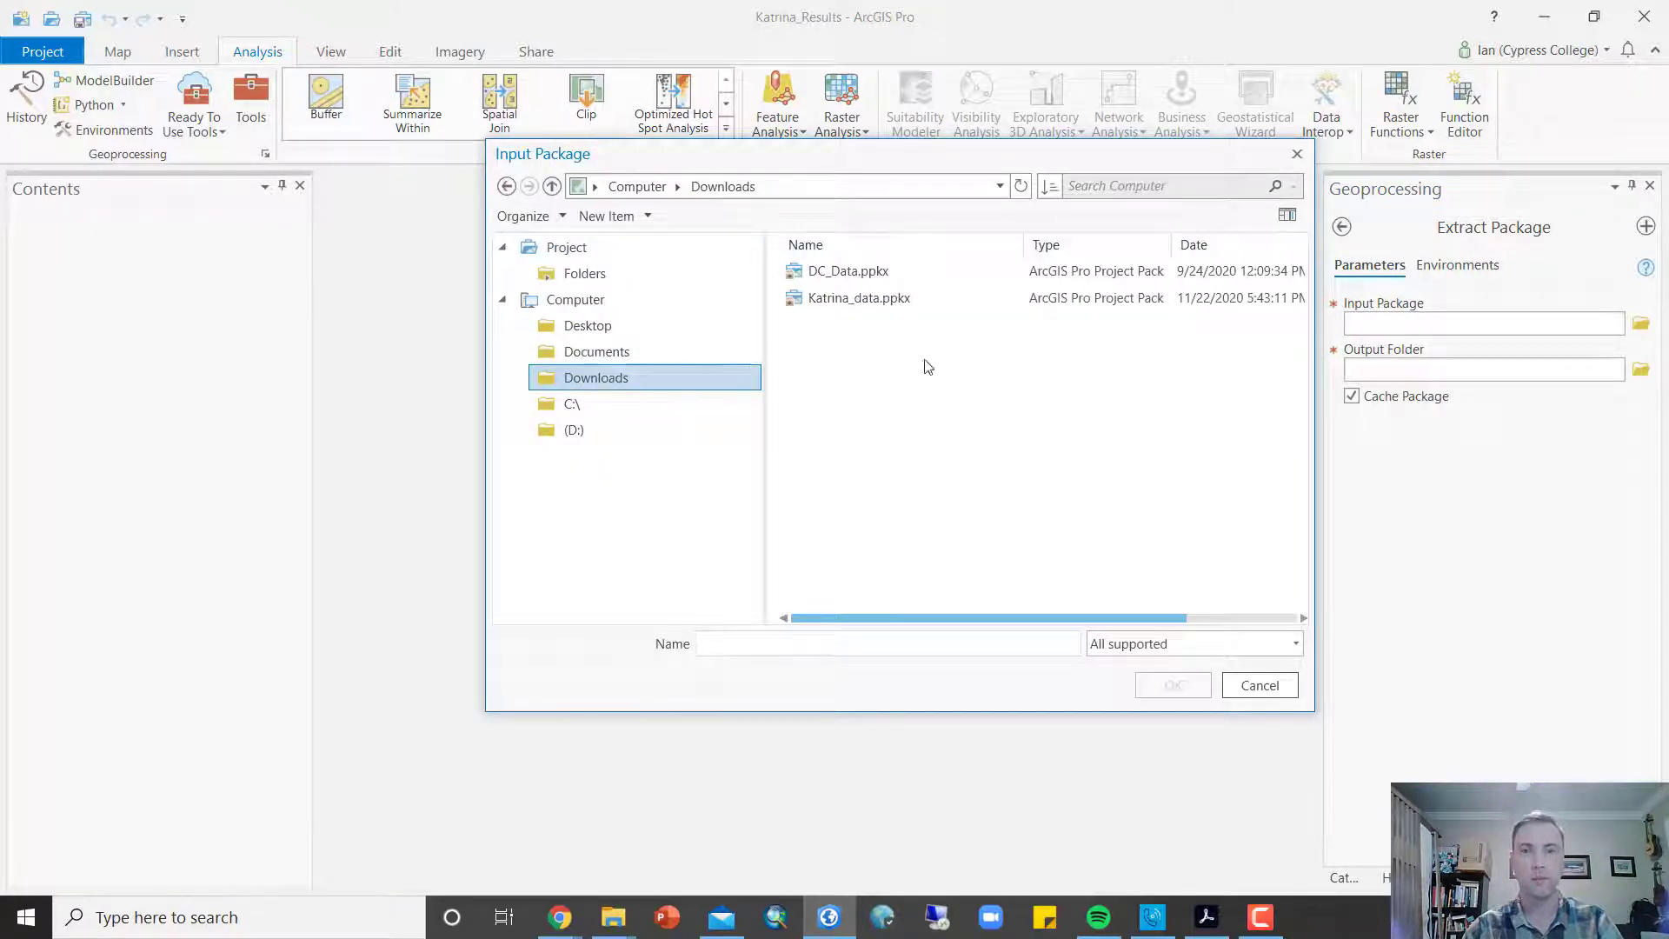
left_click(886, 305)
double_click(880, 306)
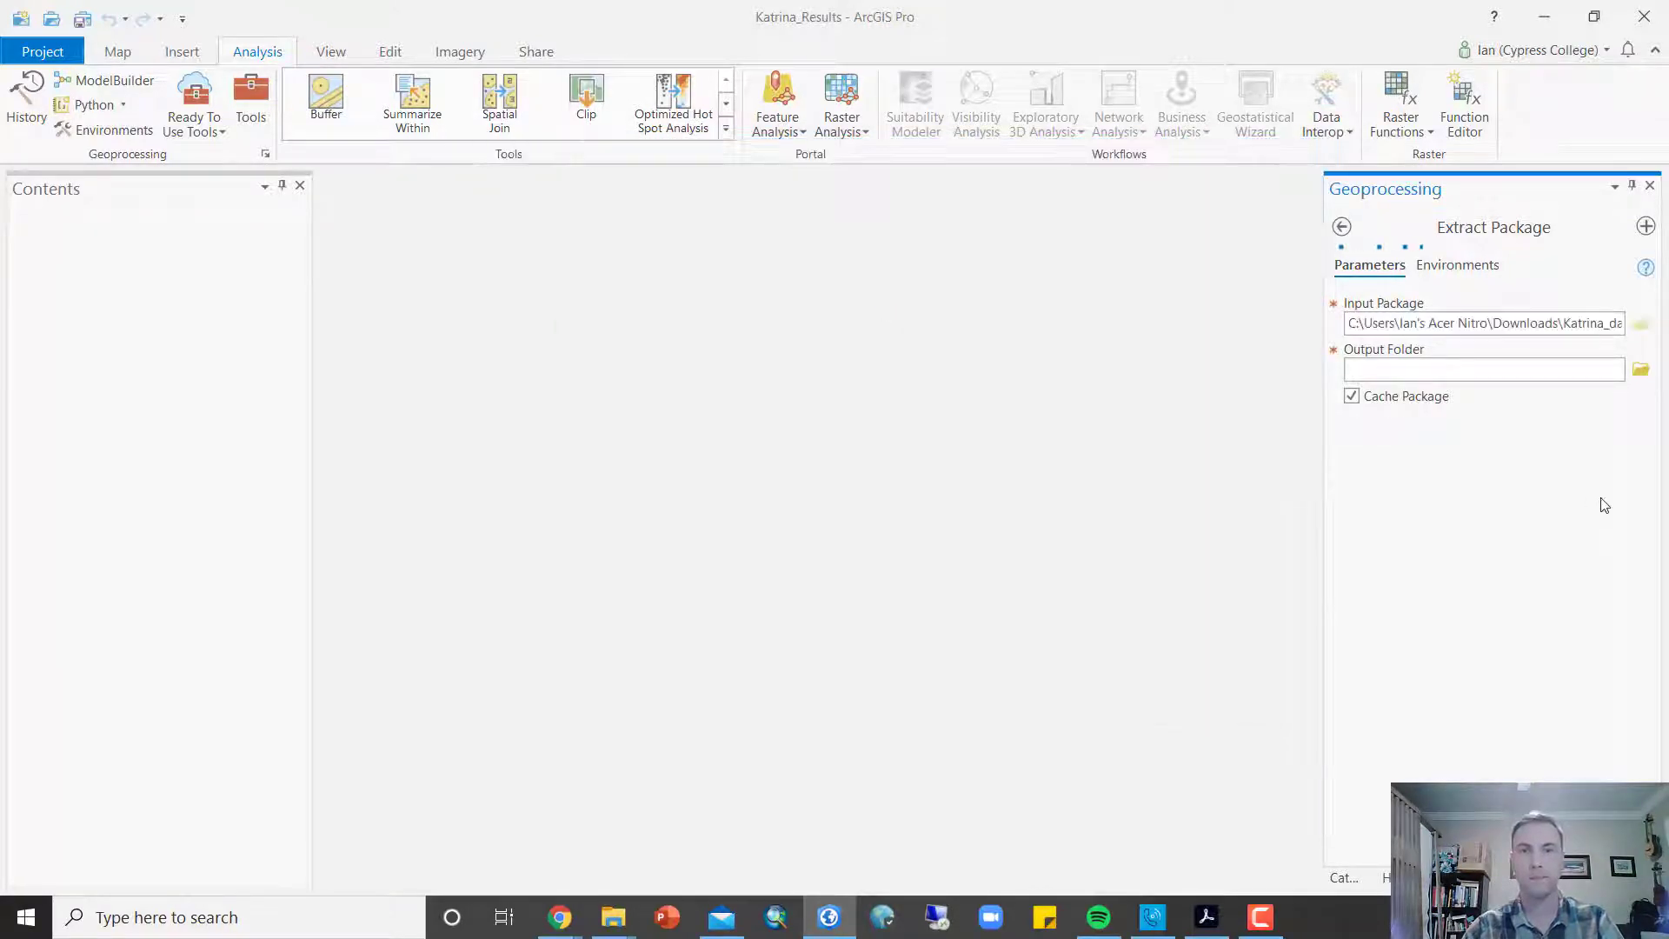
Step: Set the output folder to Desktop > GEOG Courses > GEOG_231_Spatial_Analysis > #Fall_2020_GEOG_231 > Assignments > Week 14 - Raster and run the extraction
left_click(1640, 373)
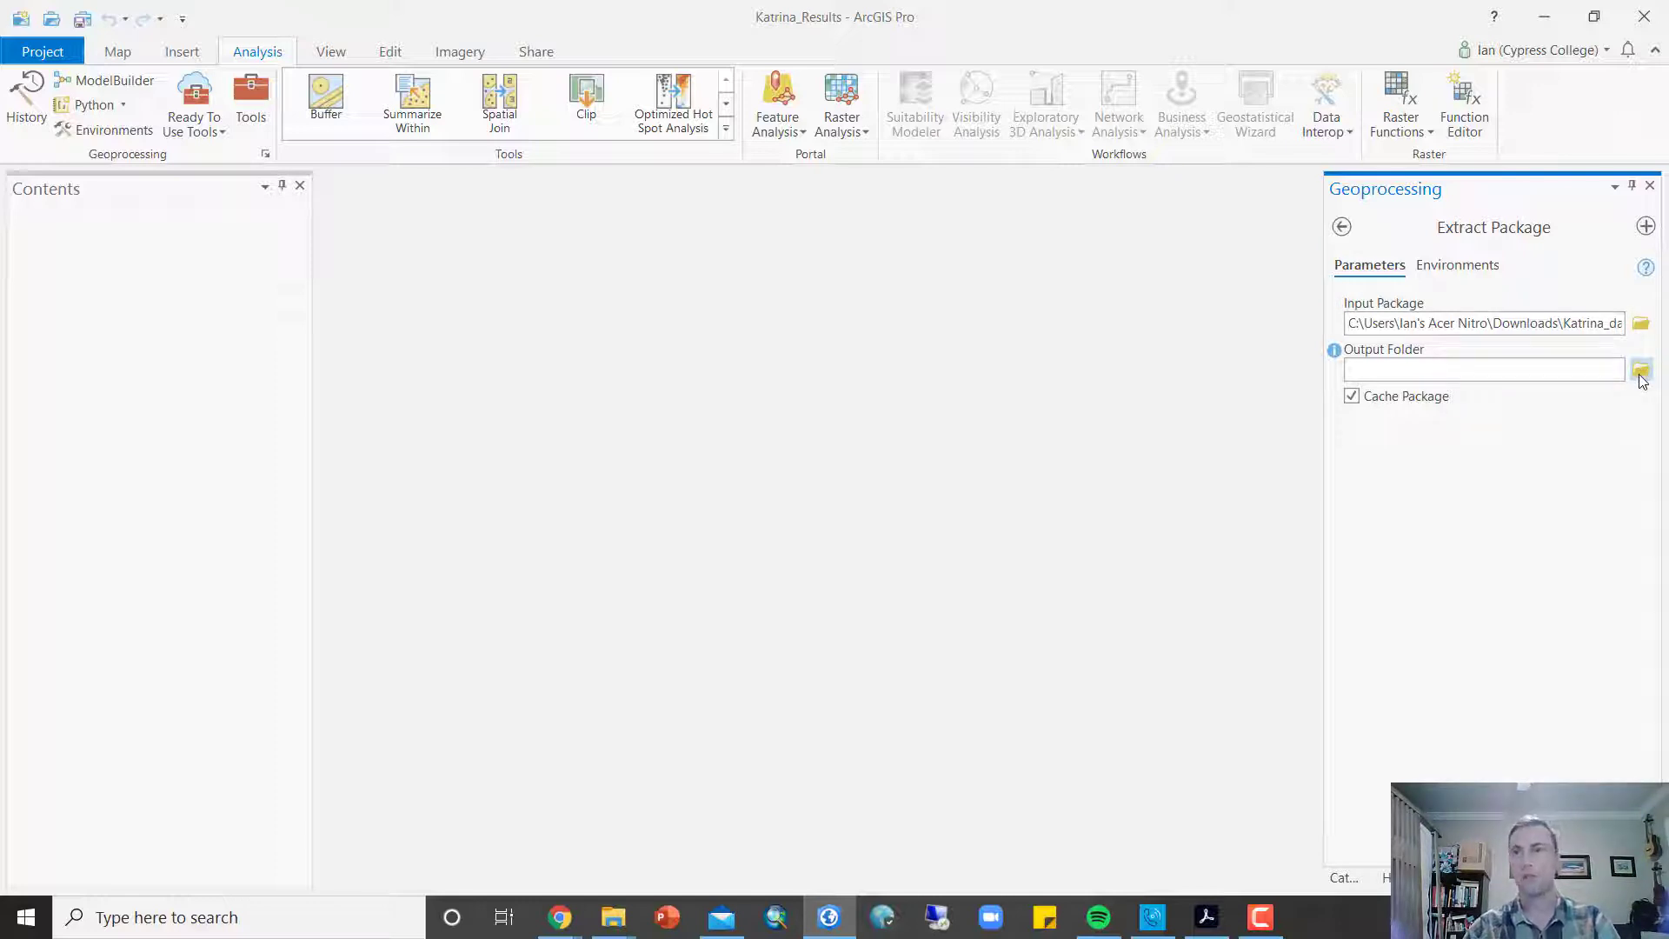
left_click(1640, 372)
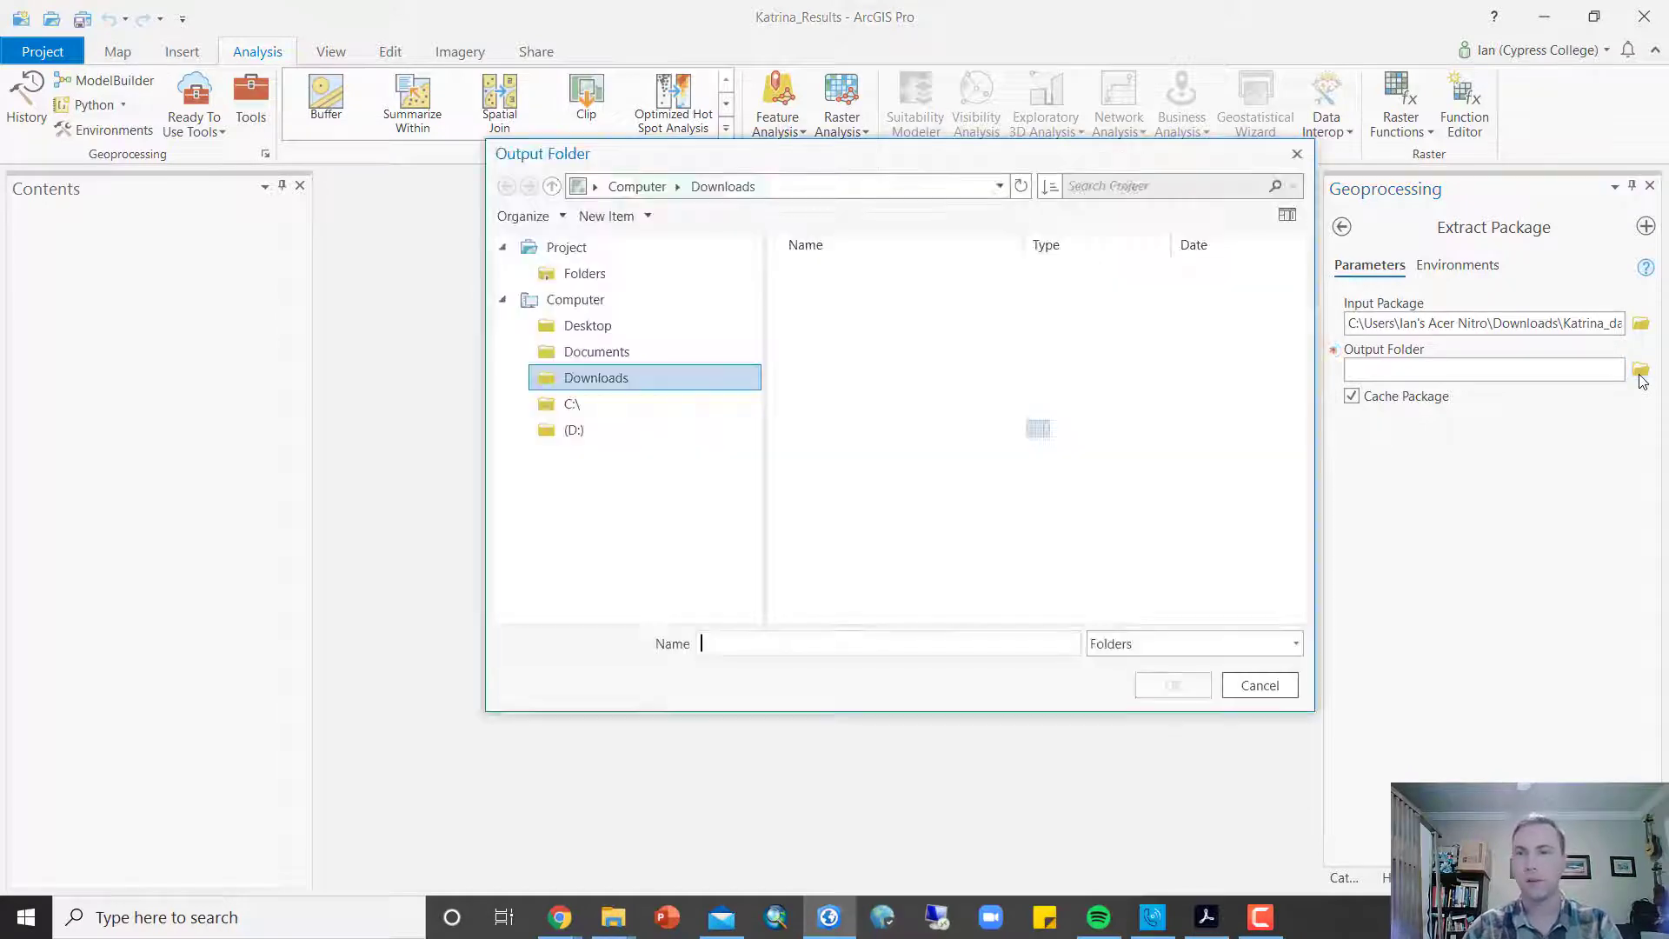
left_click(612, 322)
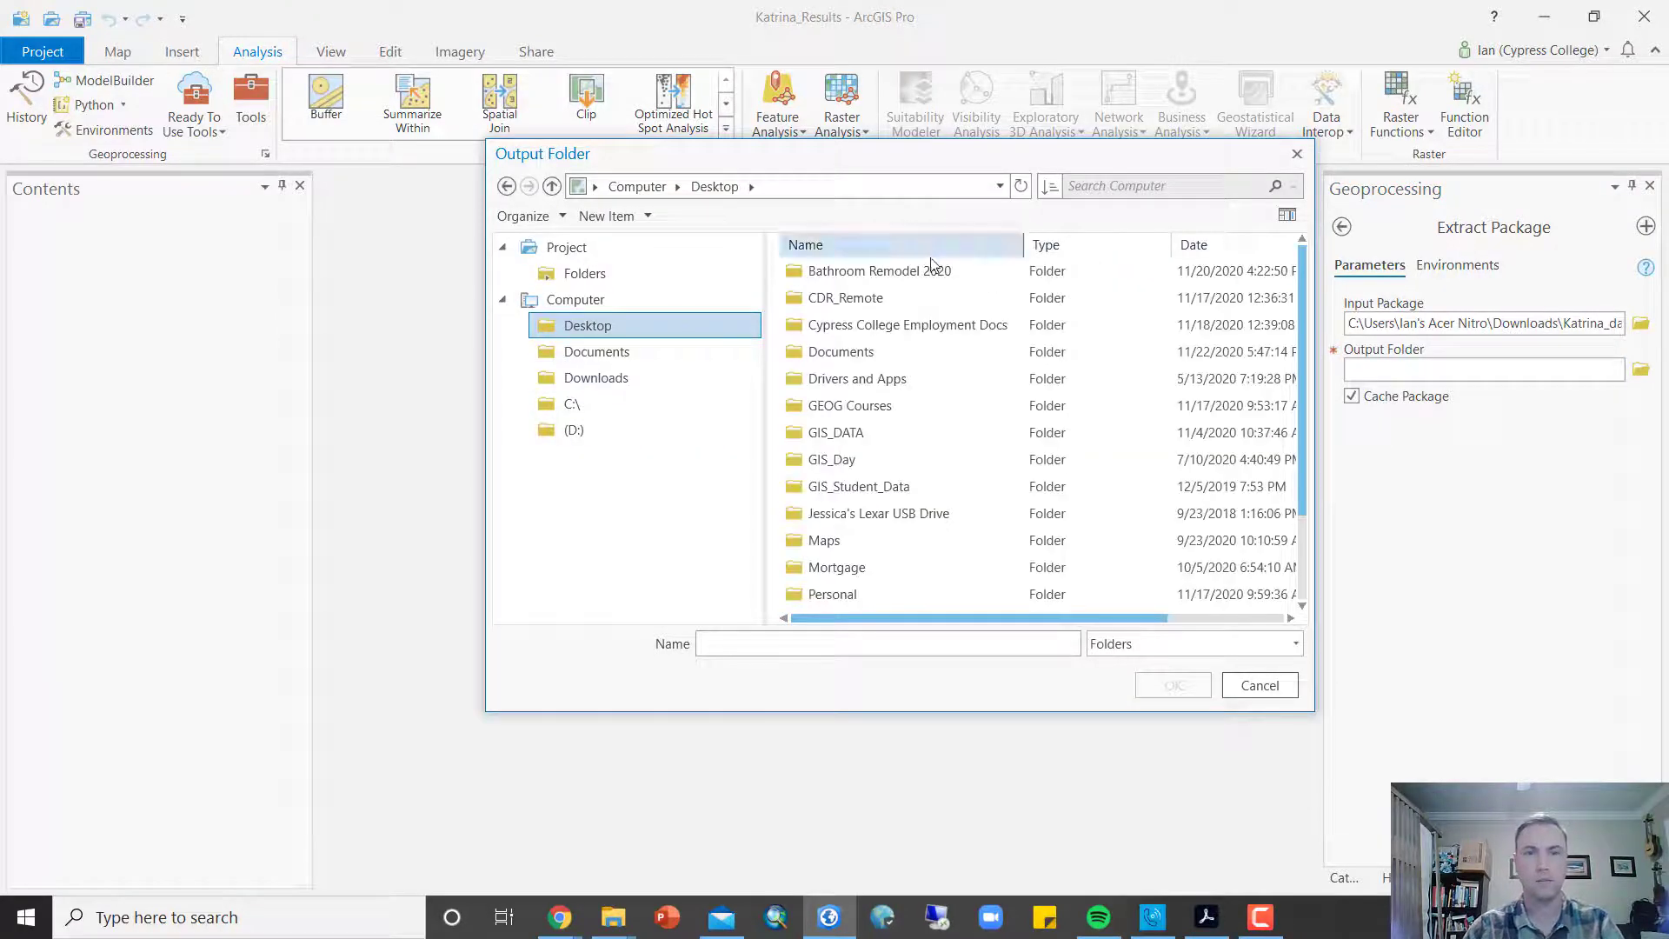
double_click(856, 406)
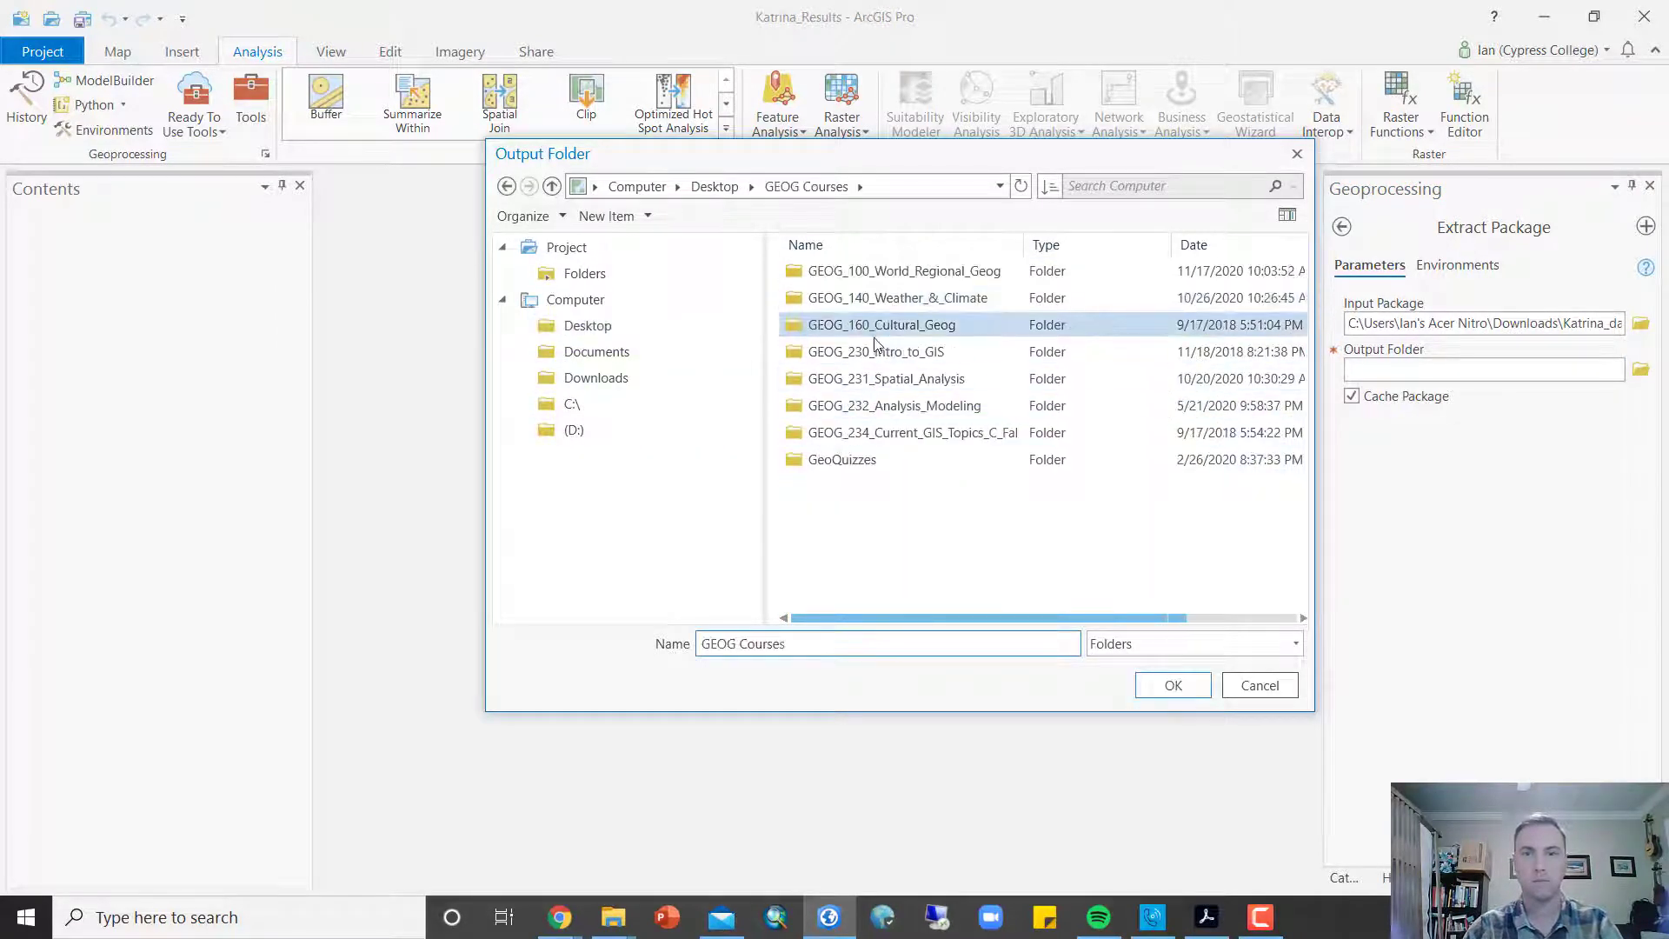
left_click(874, 379)
double_click(874, 379)
double_click(891, 275)
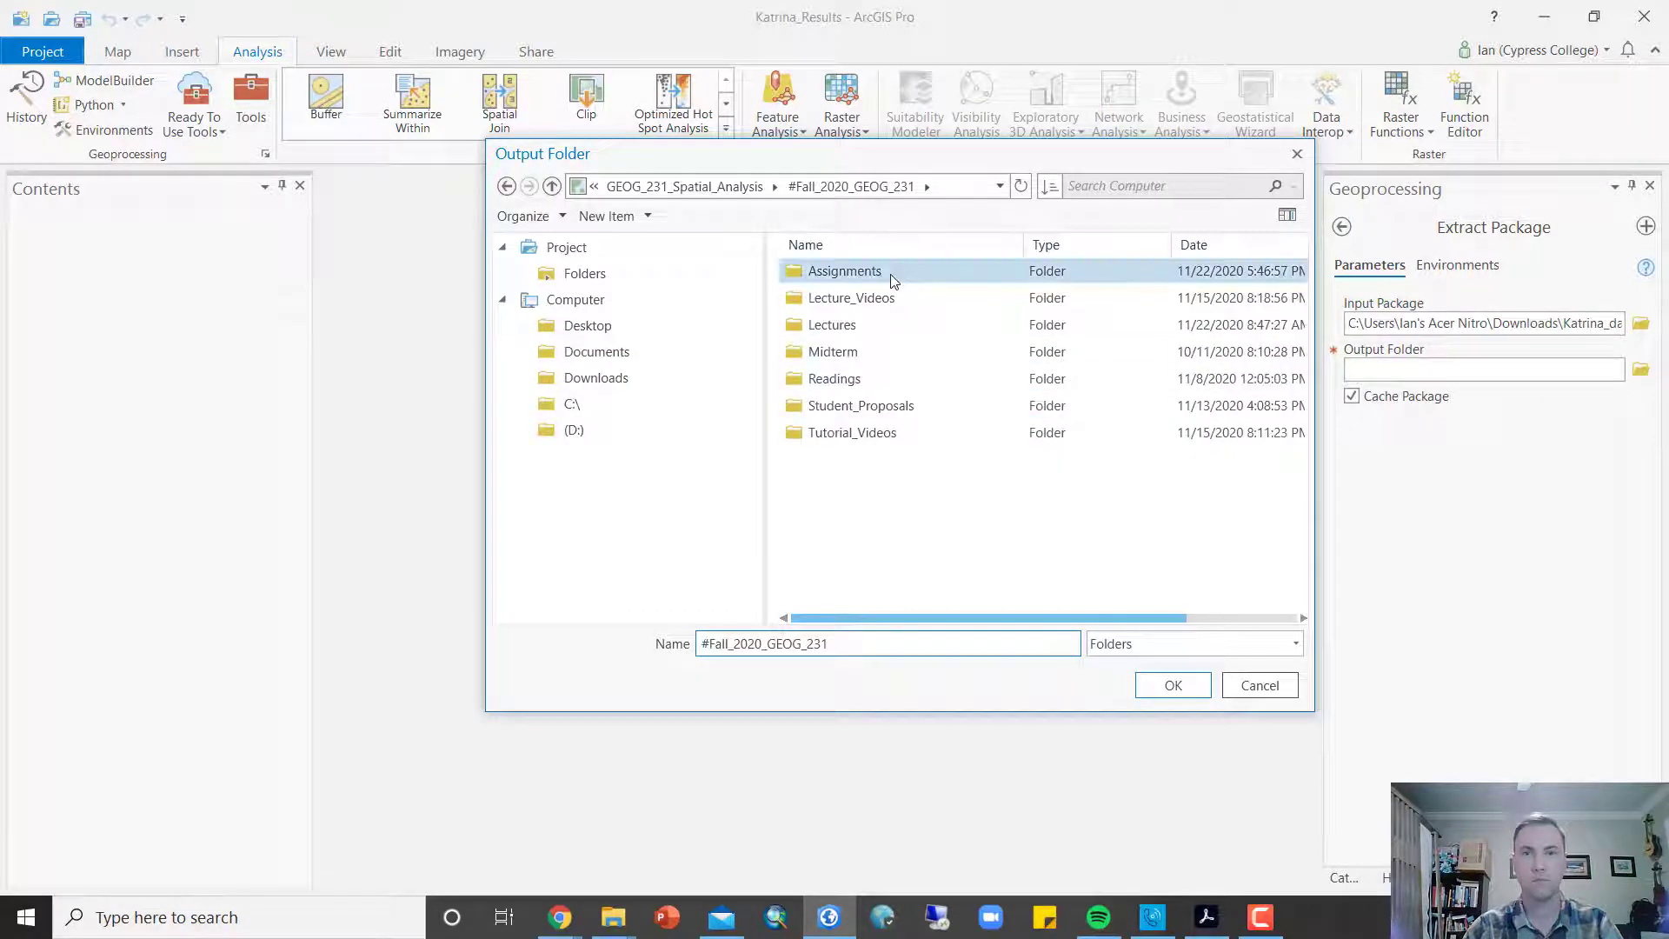
double_click(860, 272)
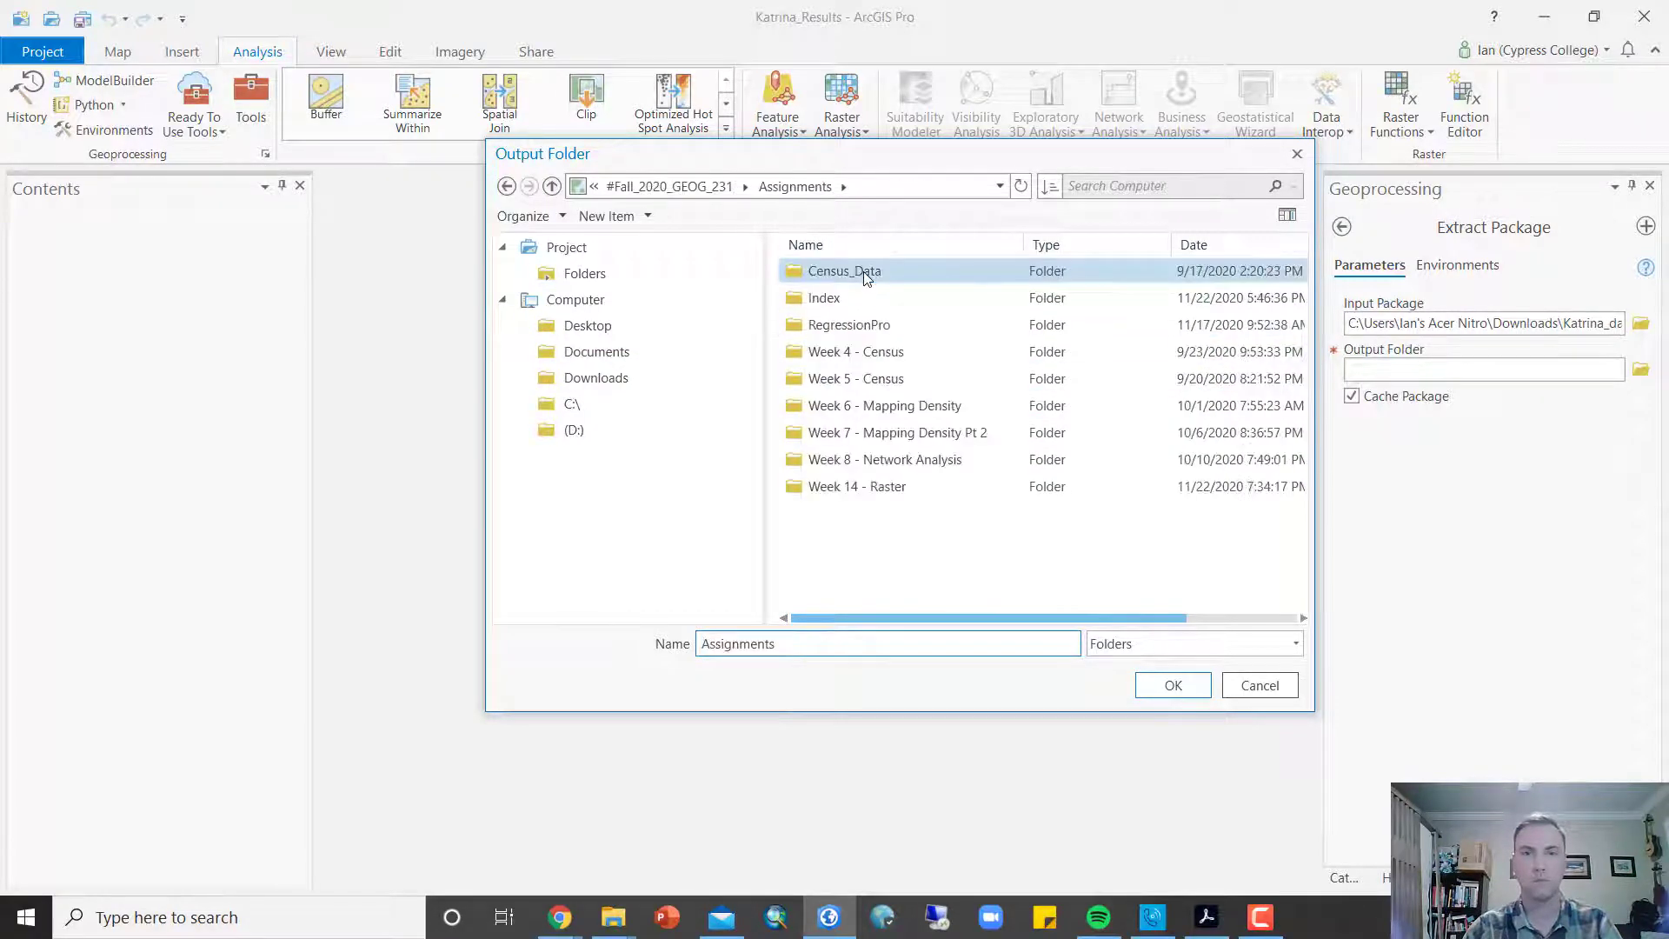
left_click(872, 488)
double_click(872, 489)
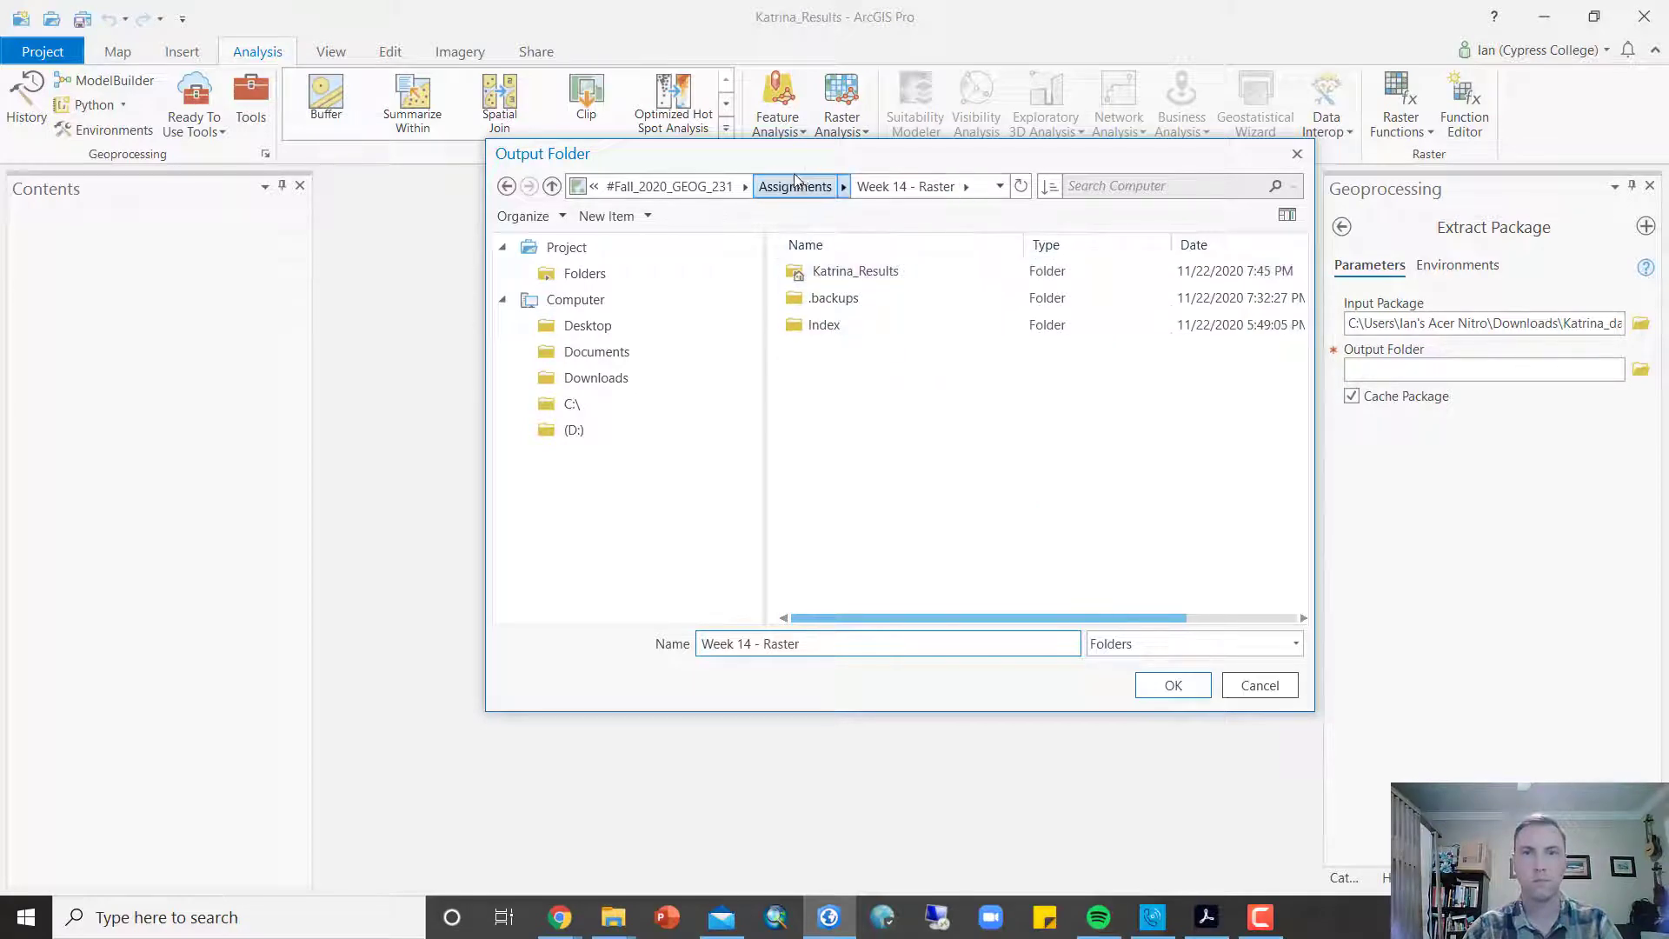
left_click(794, 186)
left_click(855, 487)
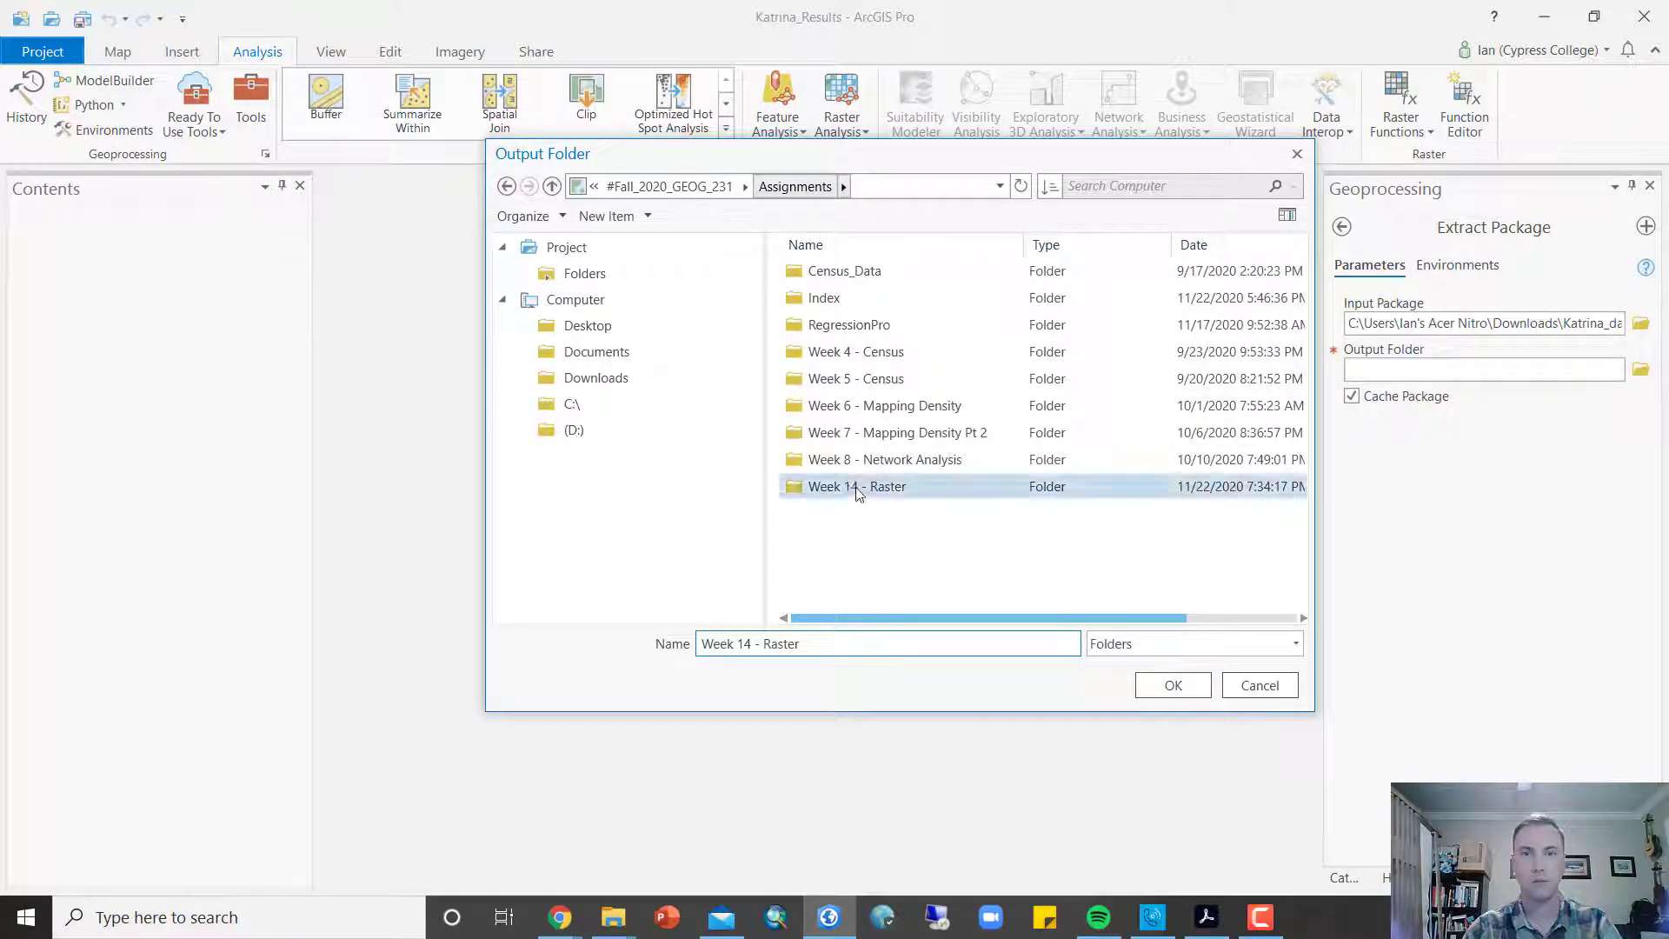
left_click(1172, 687)
left_click(1610, 846)
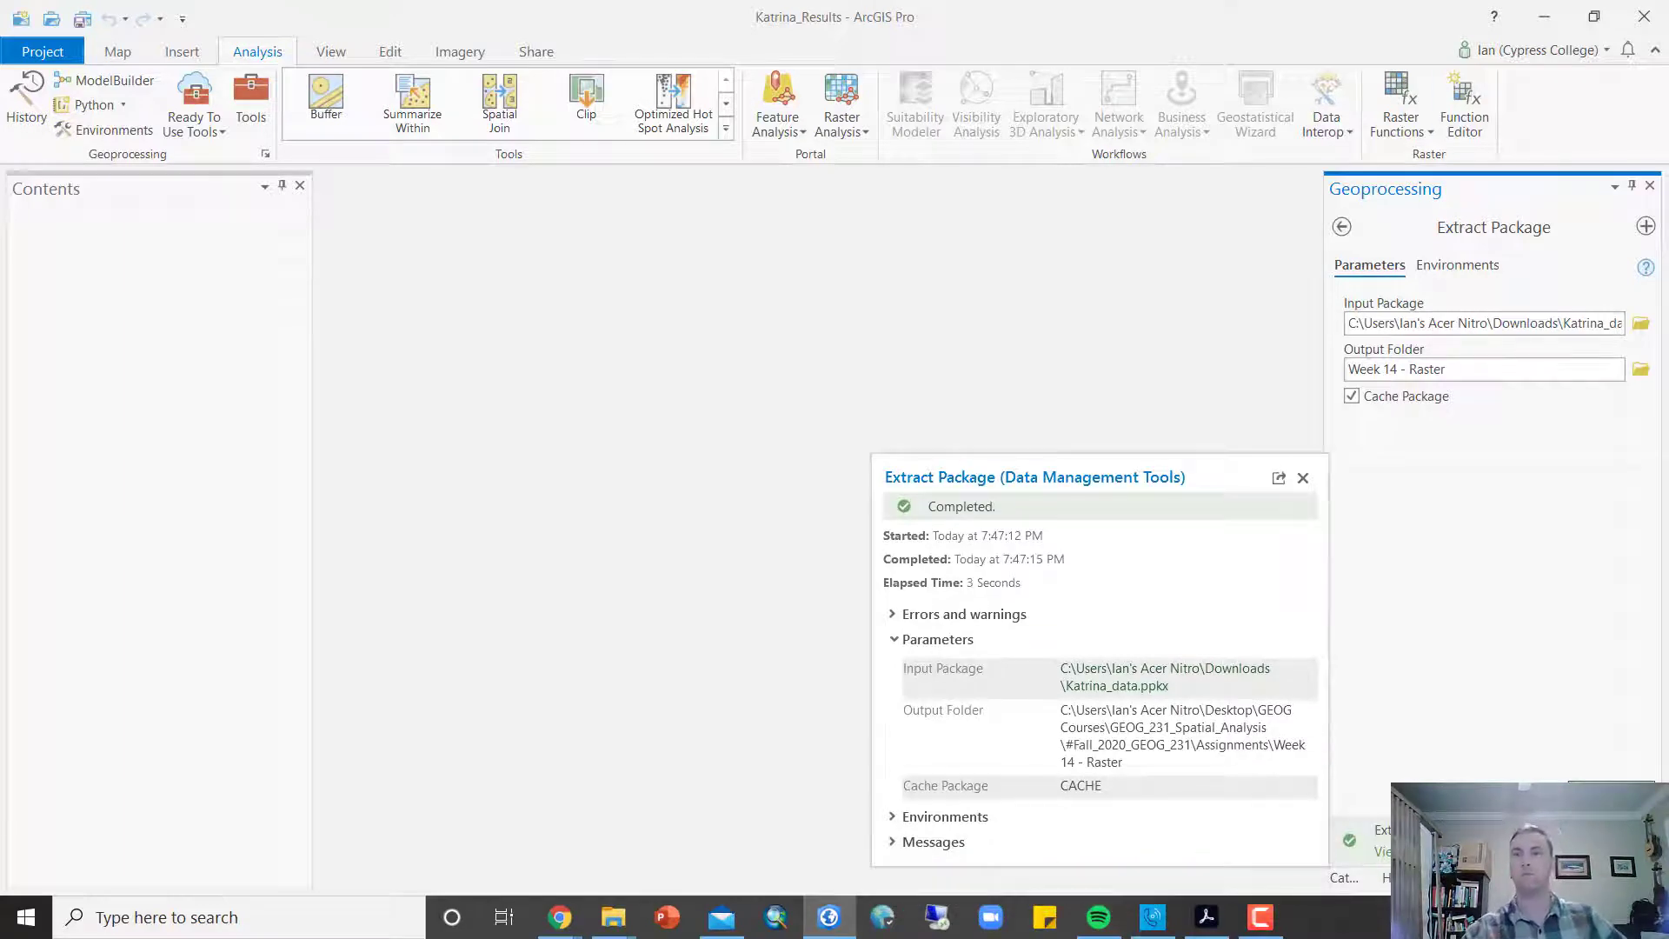
Step: Add a folder connection to the extracted p13 folder in Week 14 - Raster and expand its katrina.gdb geodatabase
left_click(1345, 879)
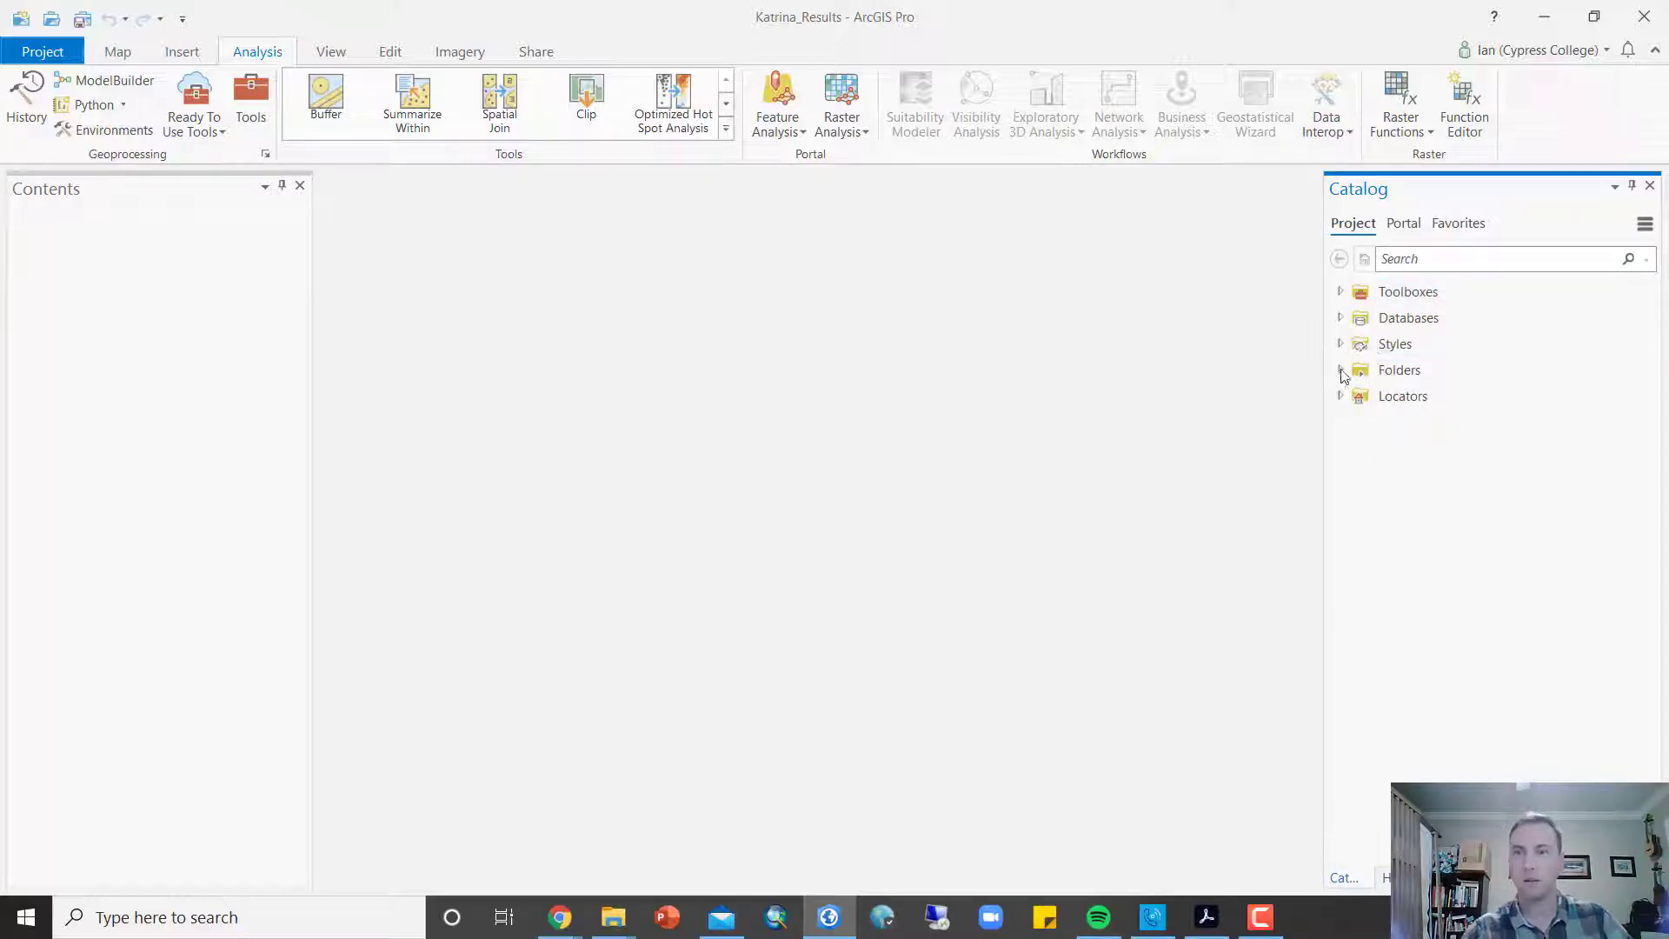
left_click(1340, 371)
left_click(1357, 398)
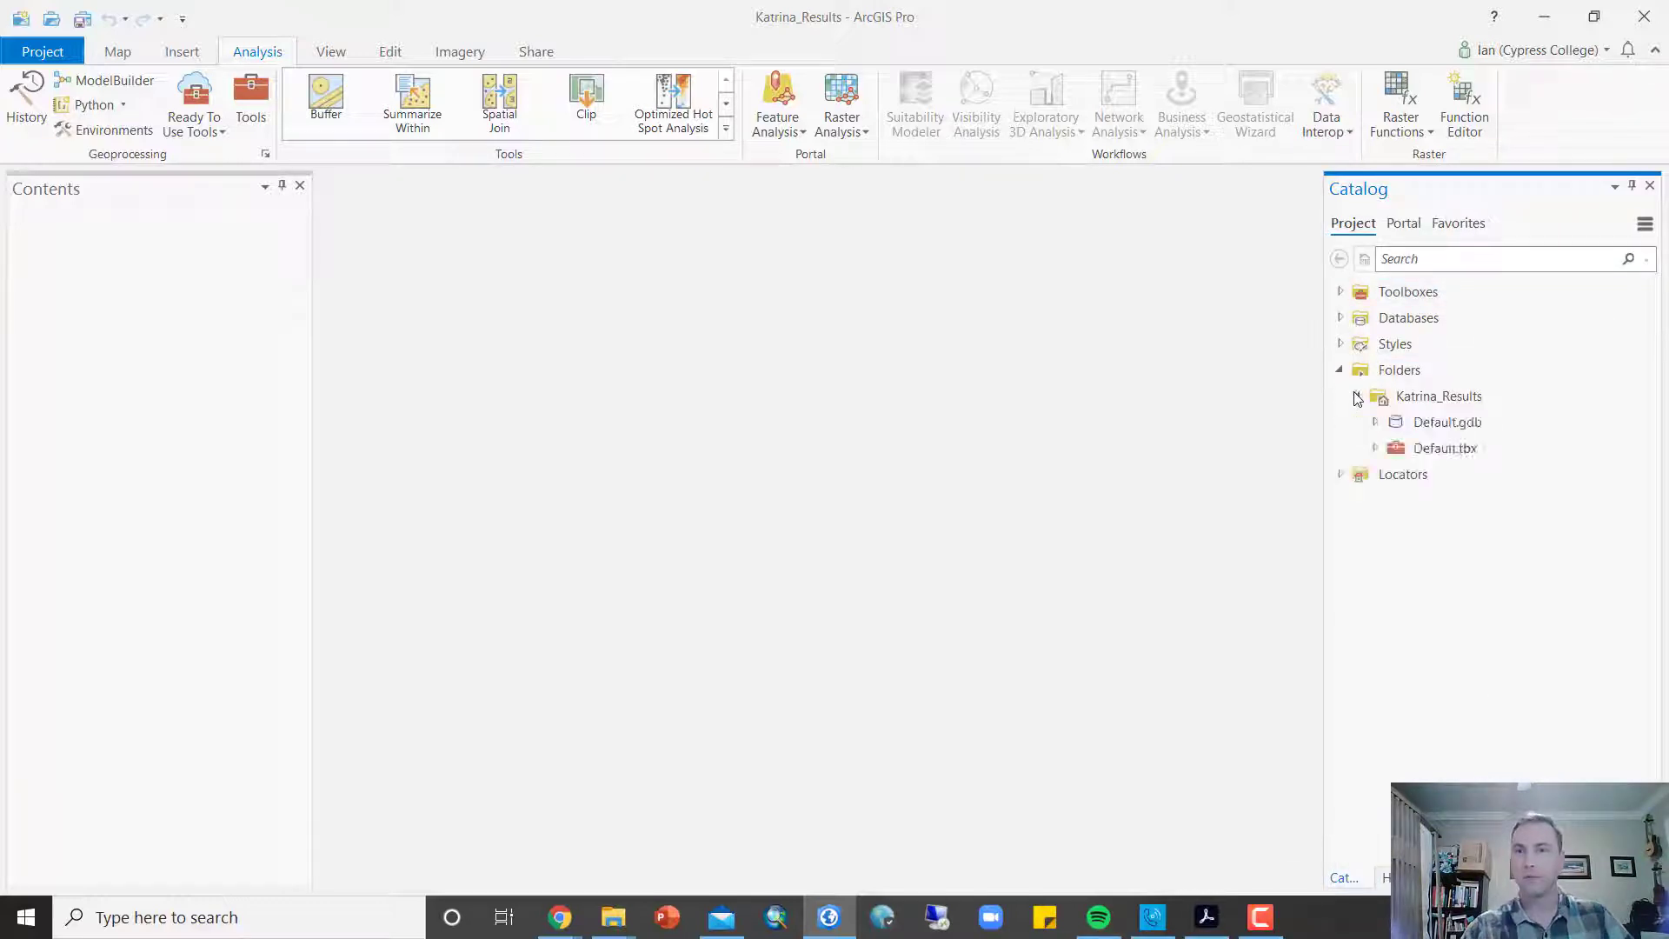
right_click(1410, 369)
left_click(1493, 384)
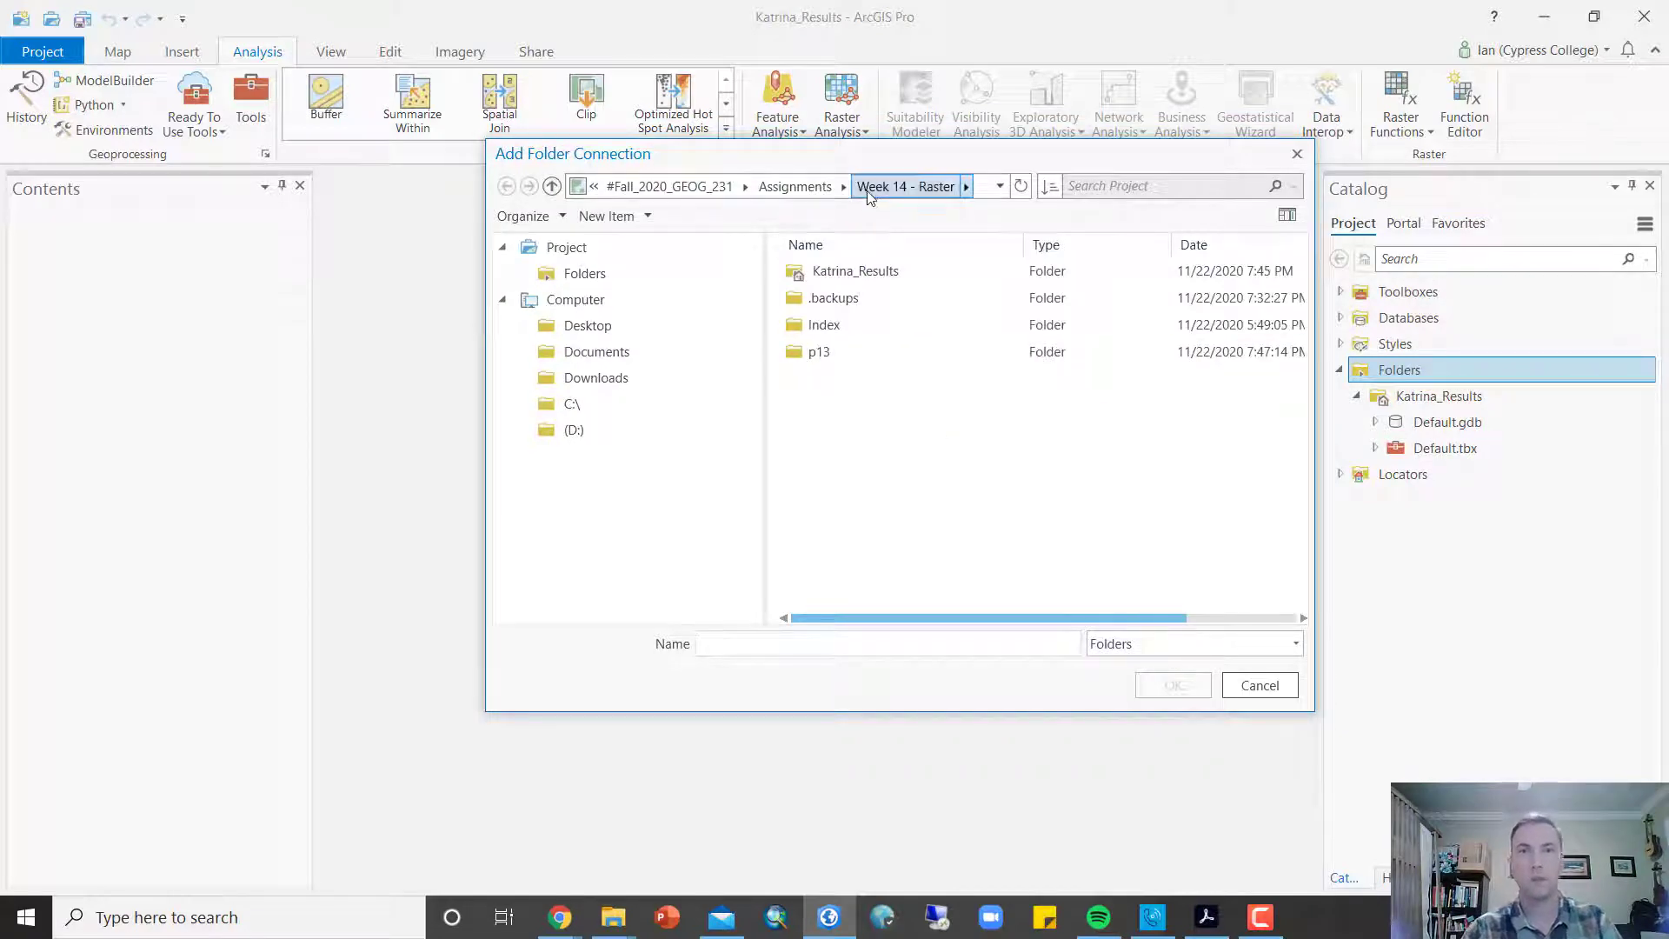
left_click(795, 186)
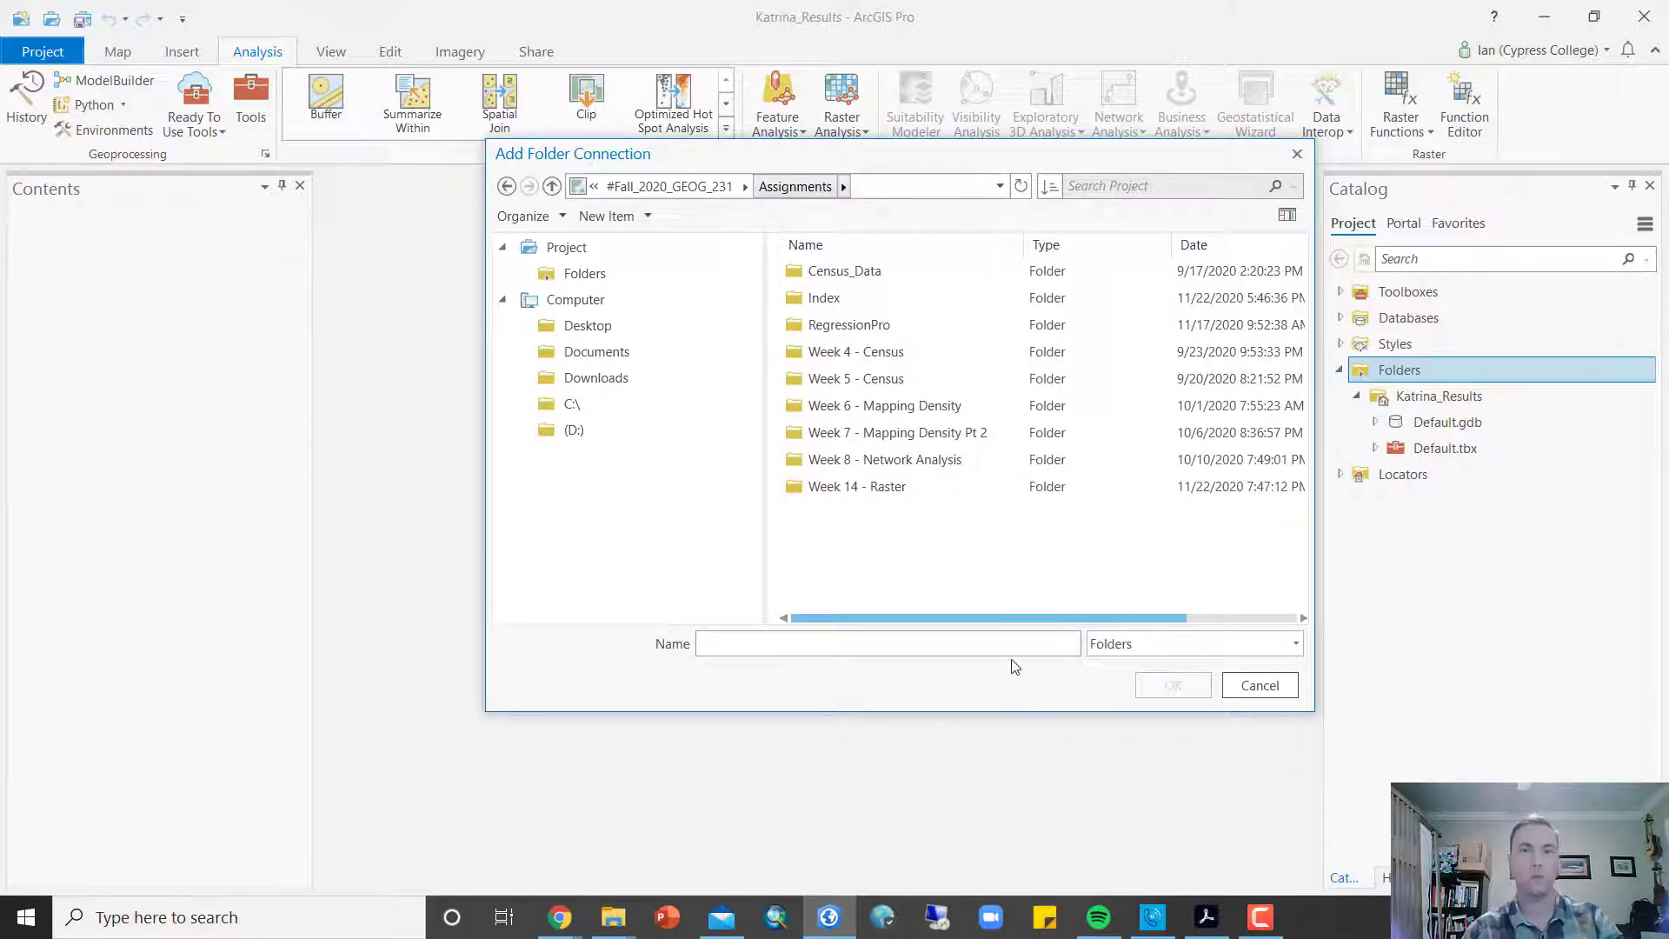
double_click(876, 486)
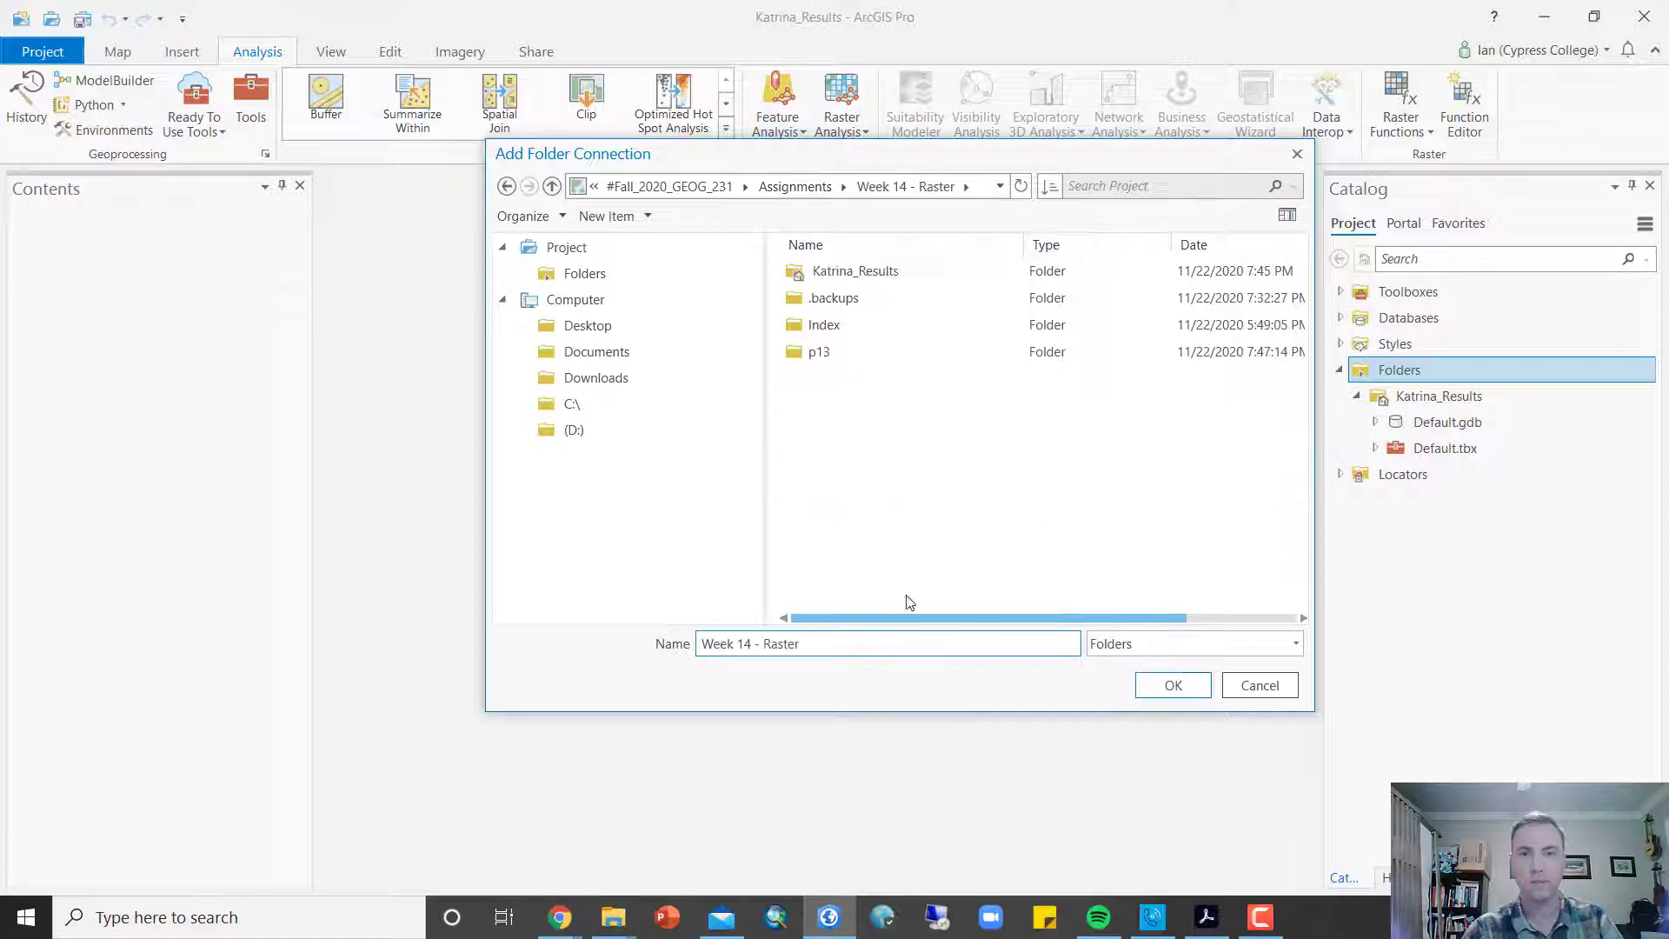
left_click(842, 351)
left_click(1168, 685)
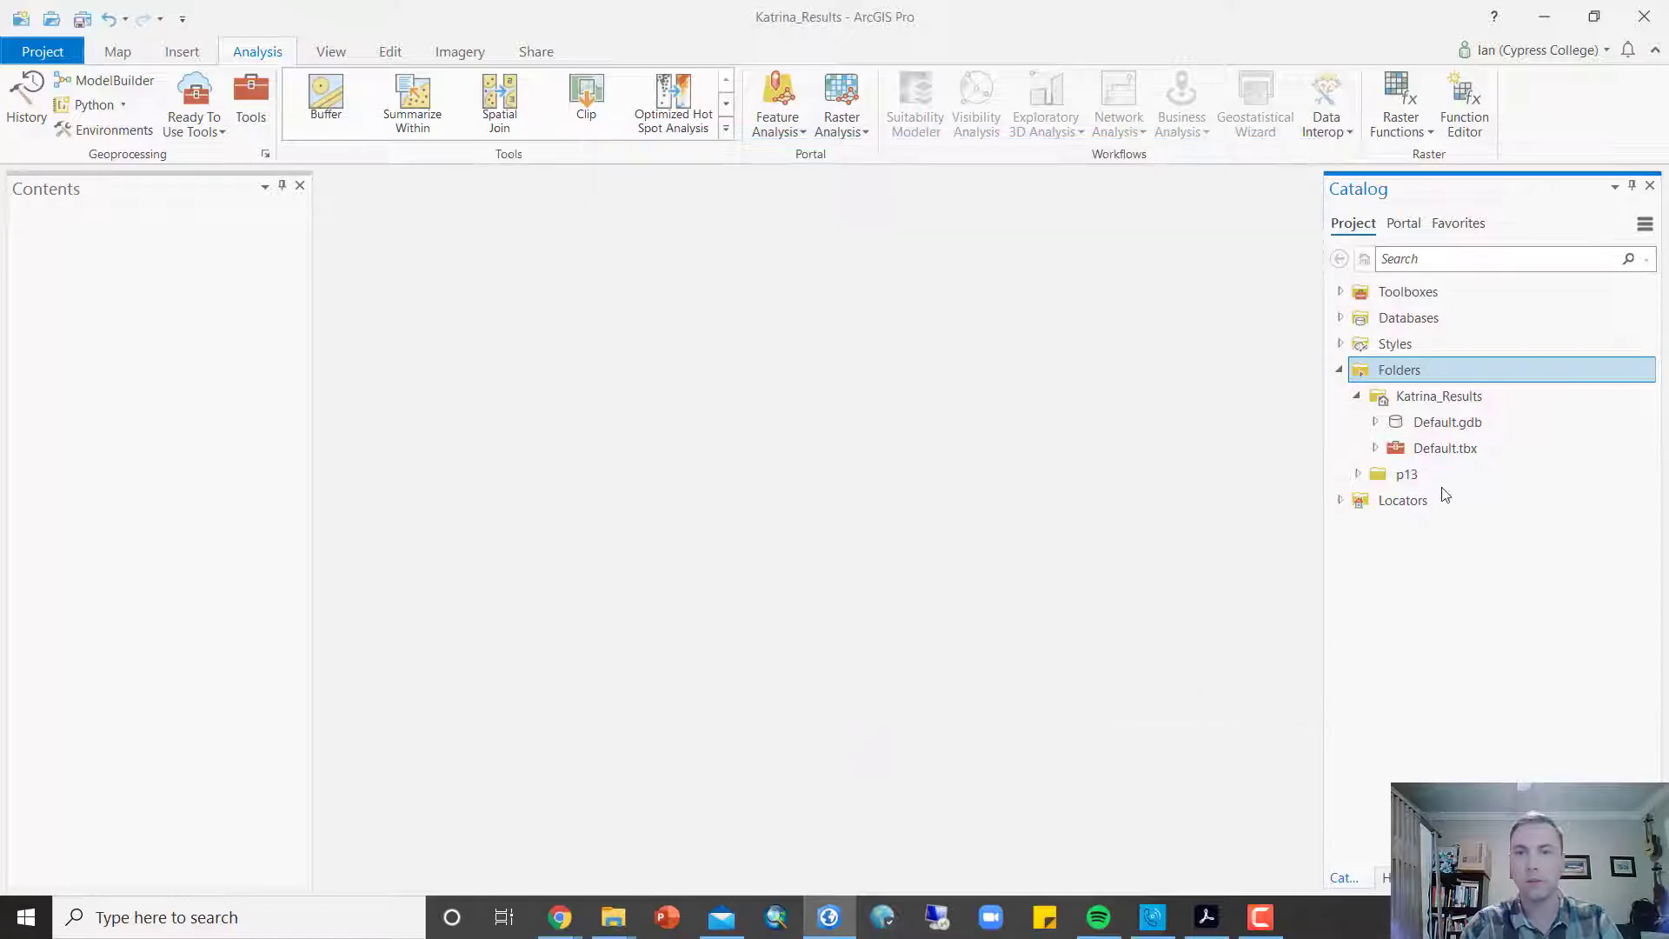
left_click(1358, 475)
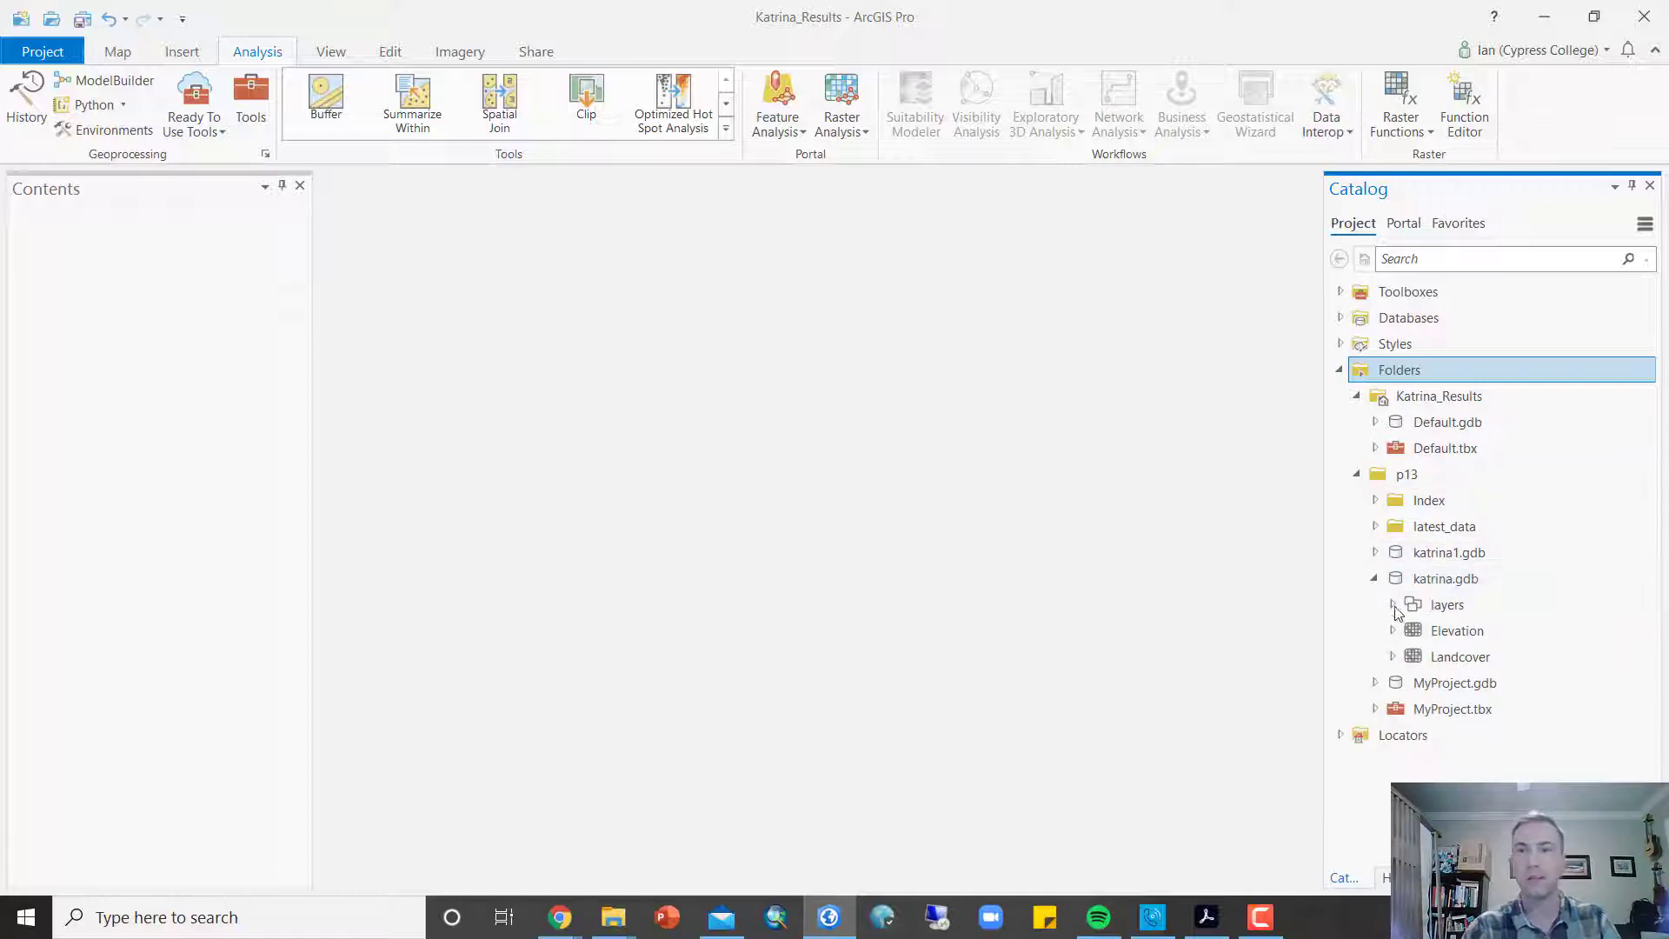
left_click(1438, 640)
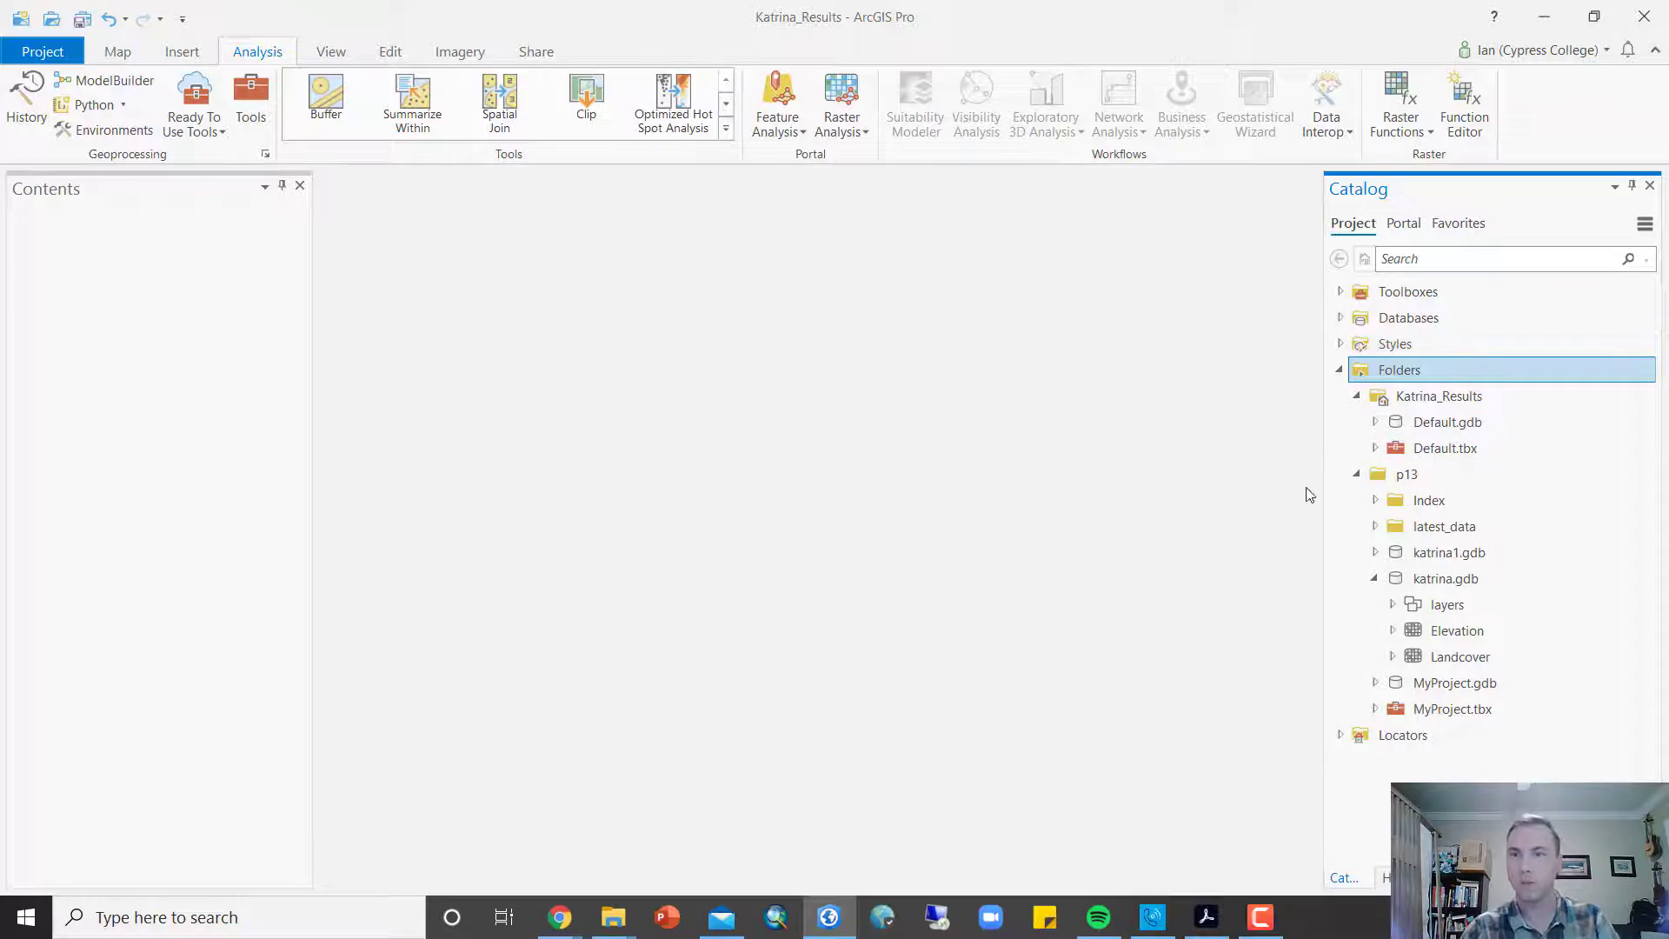
Step: Insert a new map and add the whole layers feature dataset from katrina.gdb to it
left_click(122, 53)
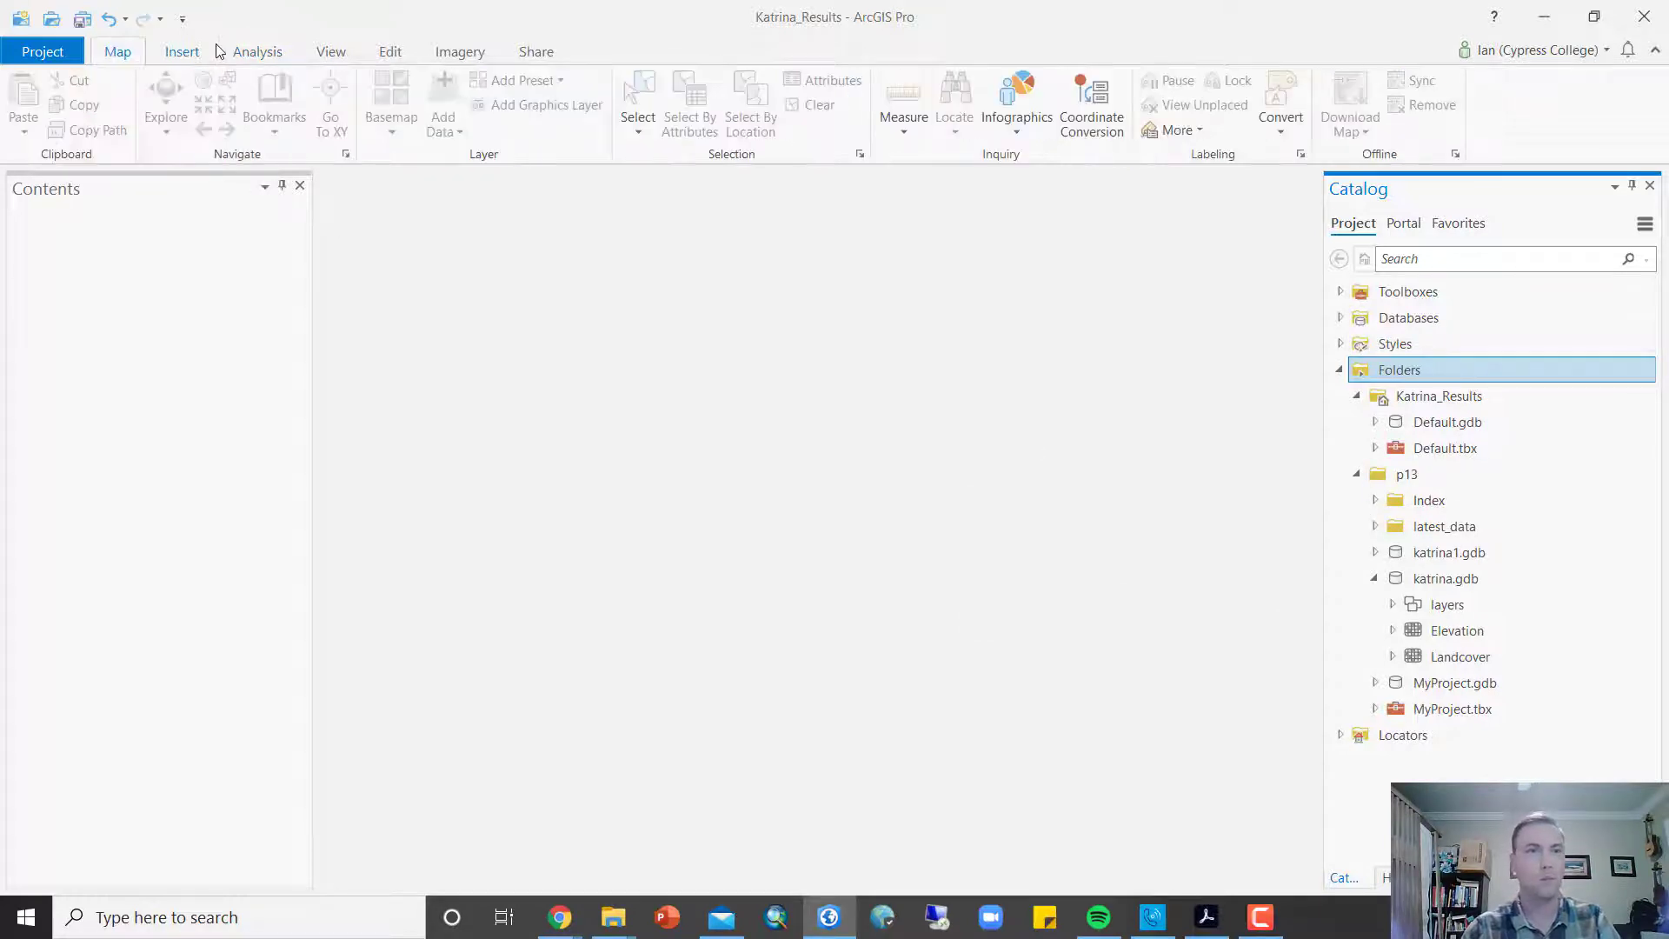
left_click(184, 54)
left_click(24, 97)
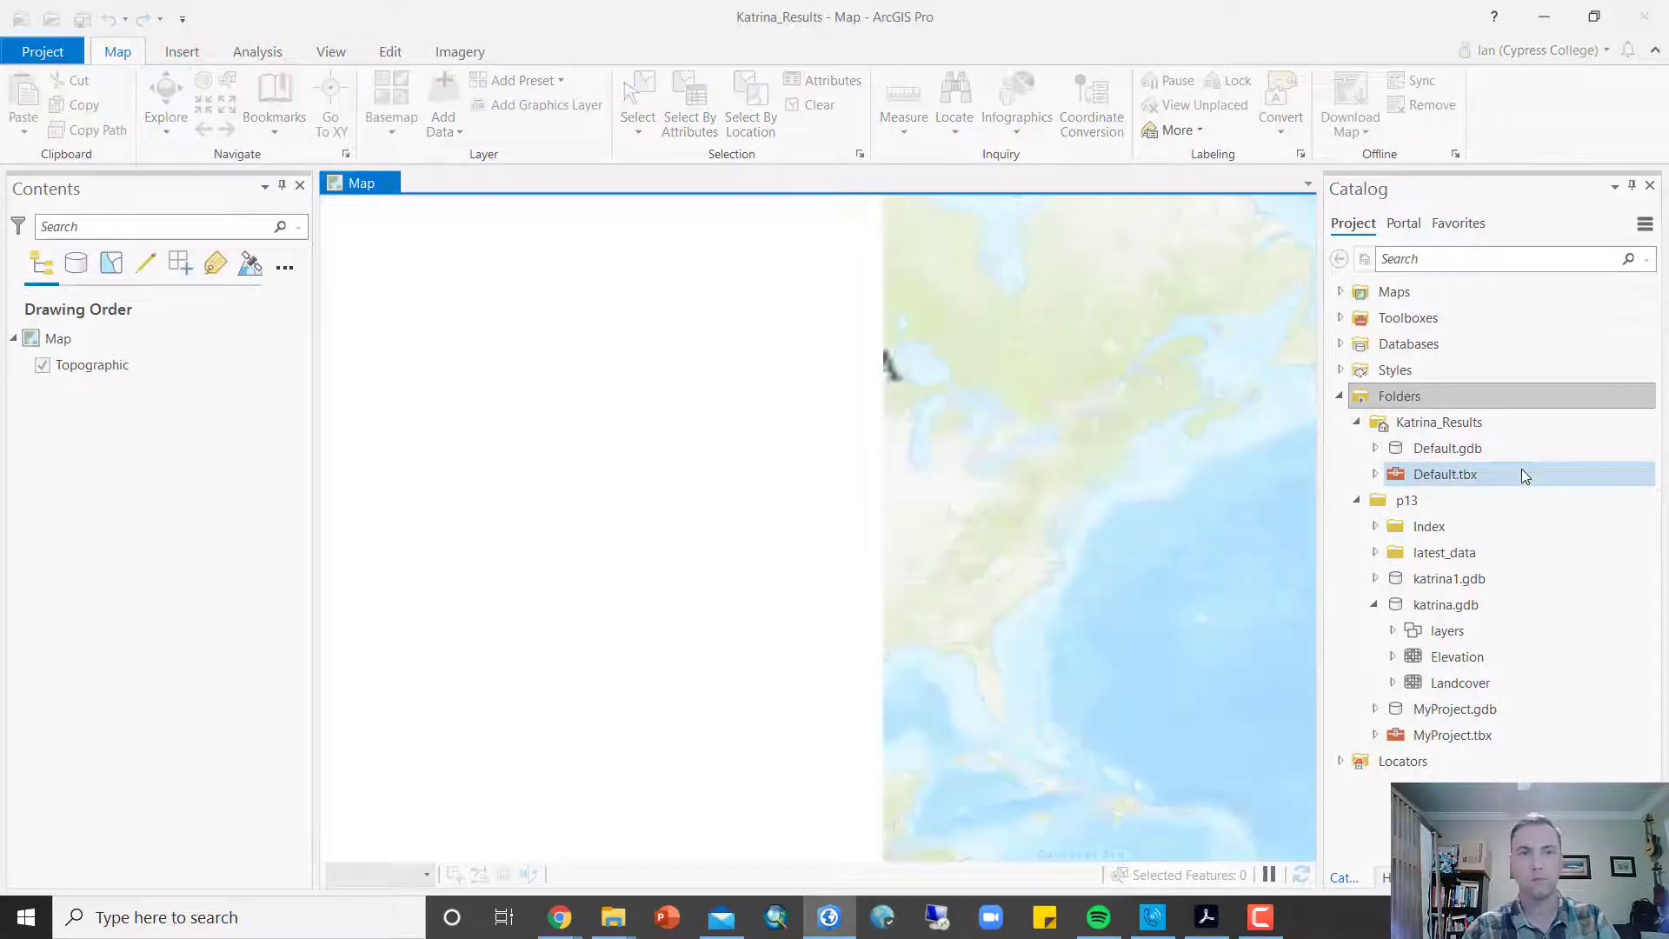
left_click(1467, 632)
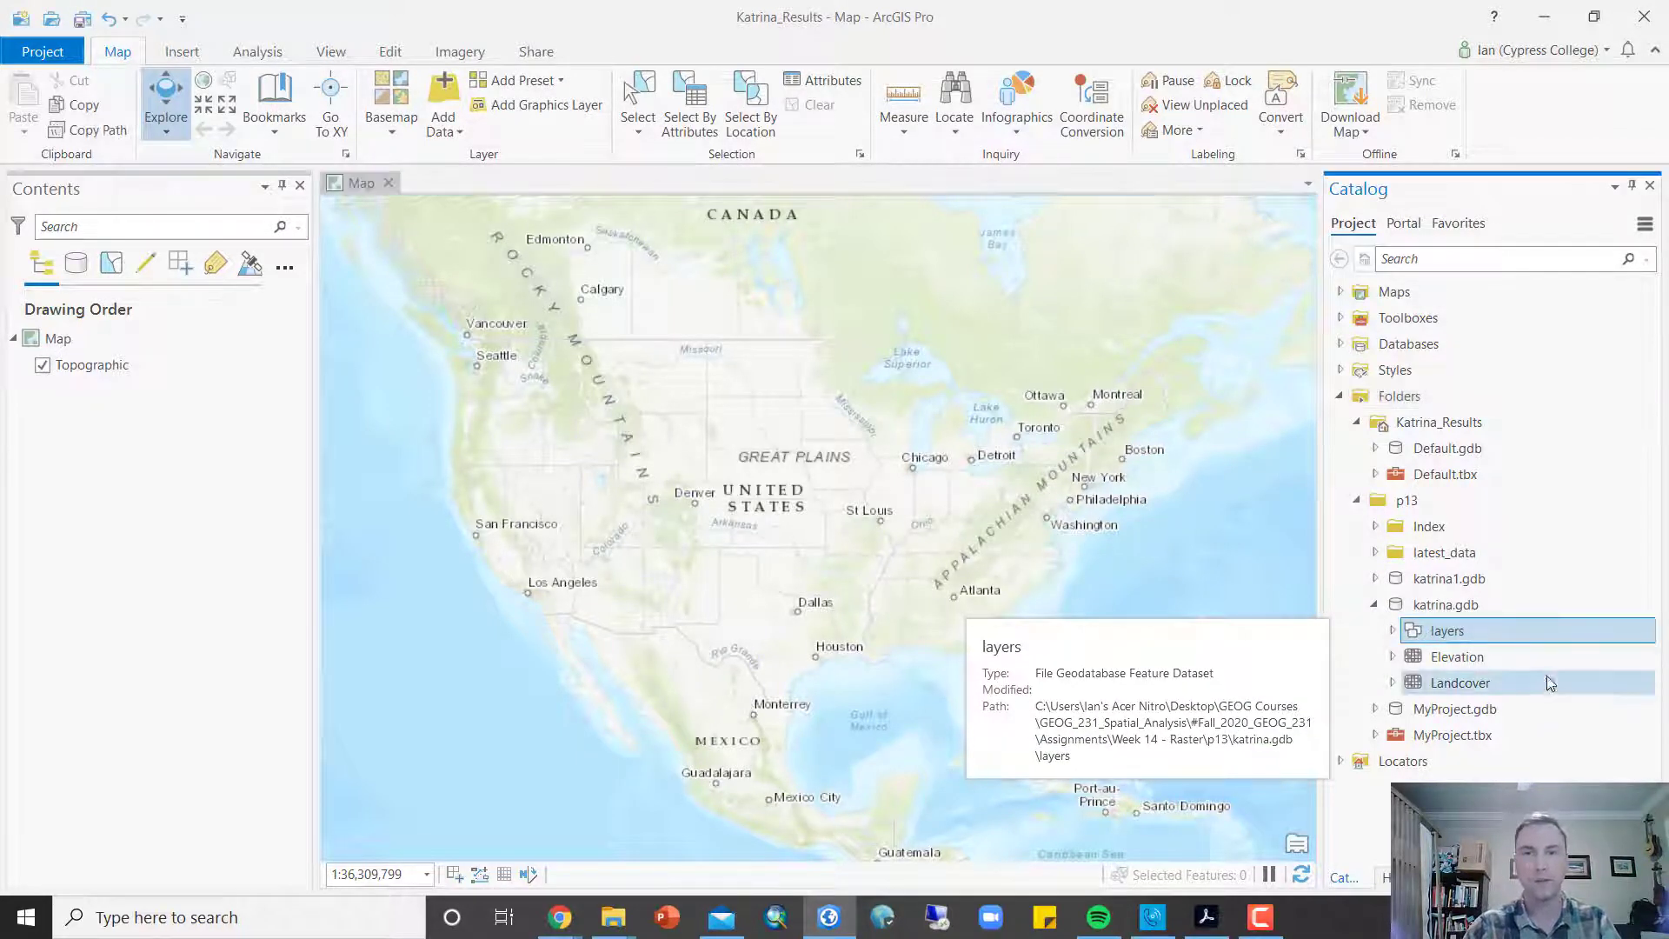
left_click_drag(1432, 627, 910, 547)
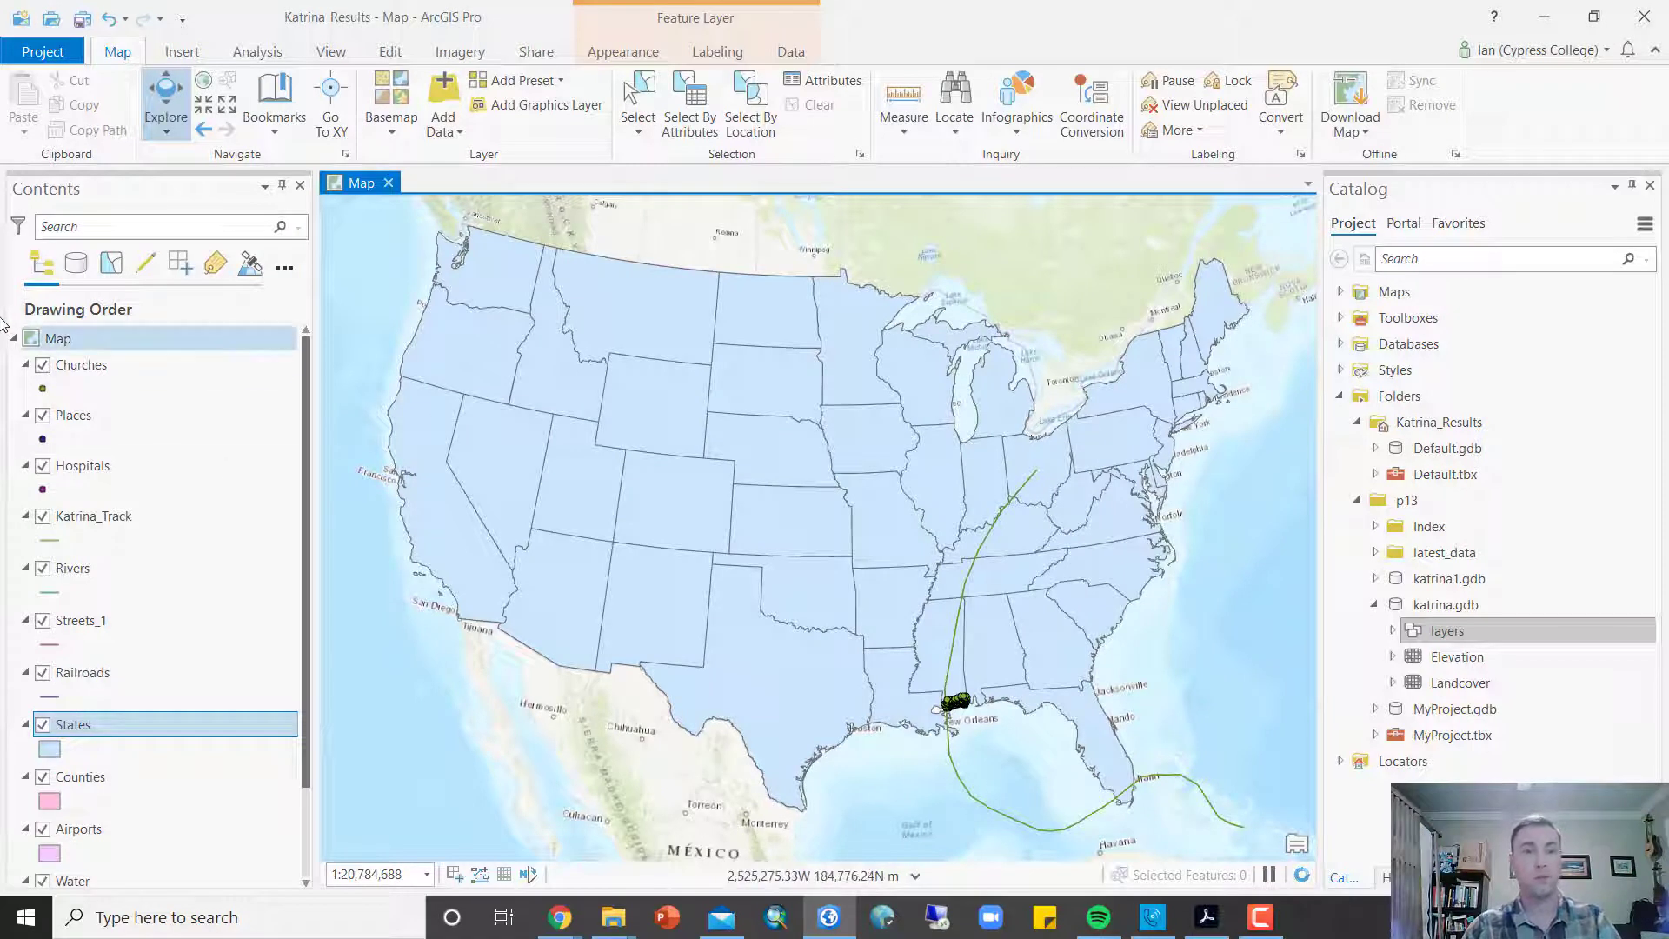
Step: Turn off all layers from Churches through Islands together and collapse their legends, leaving only Churches selected
left_click(172, 365)
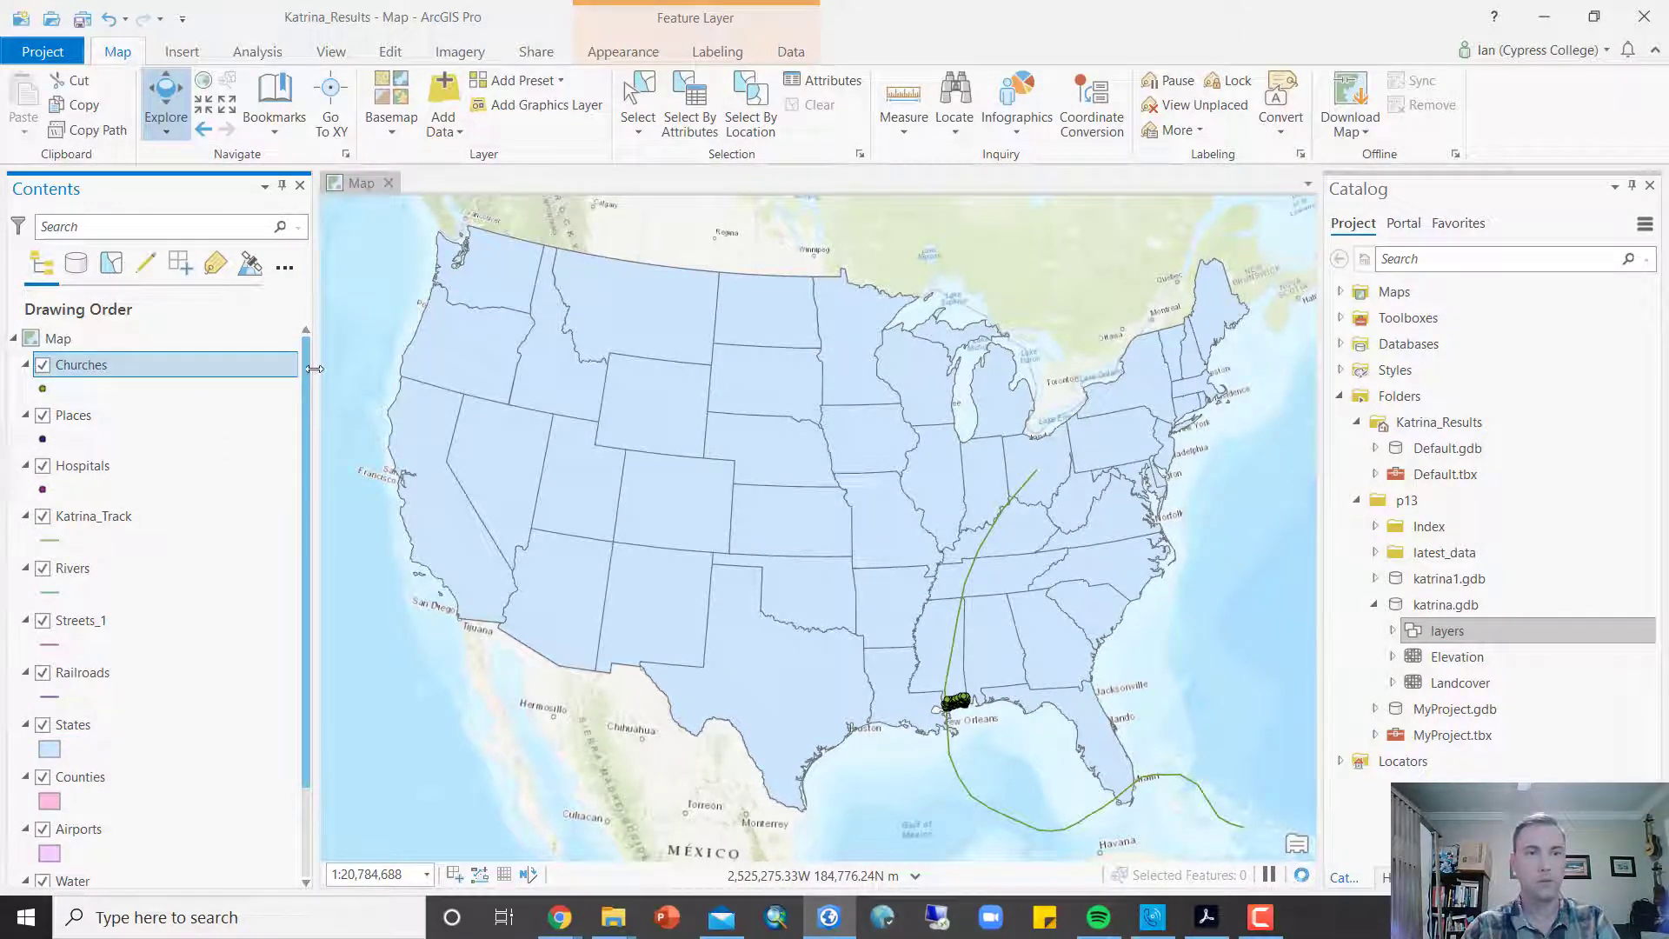
left_click_drag(306, 368, 293, 587)
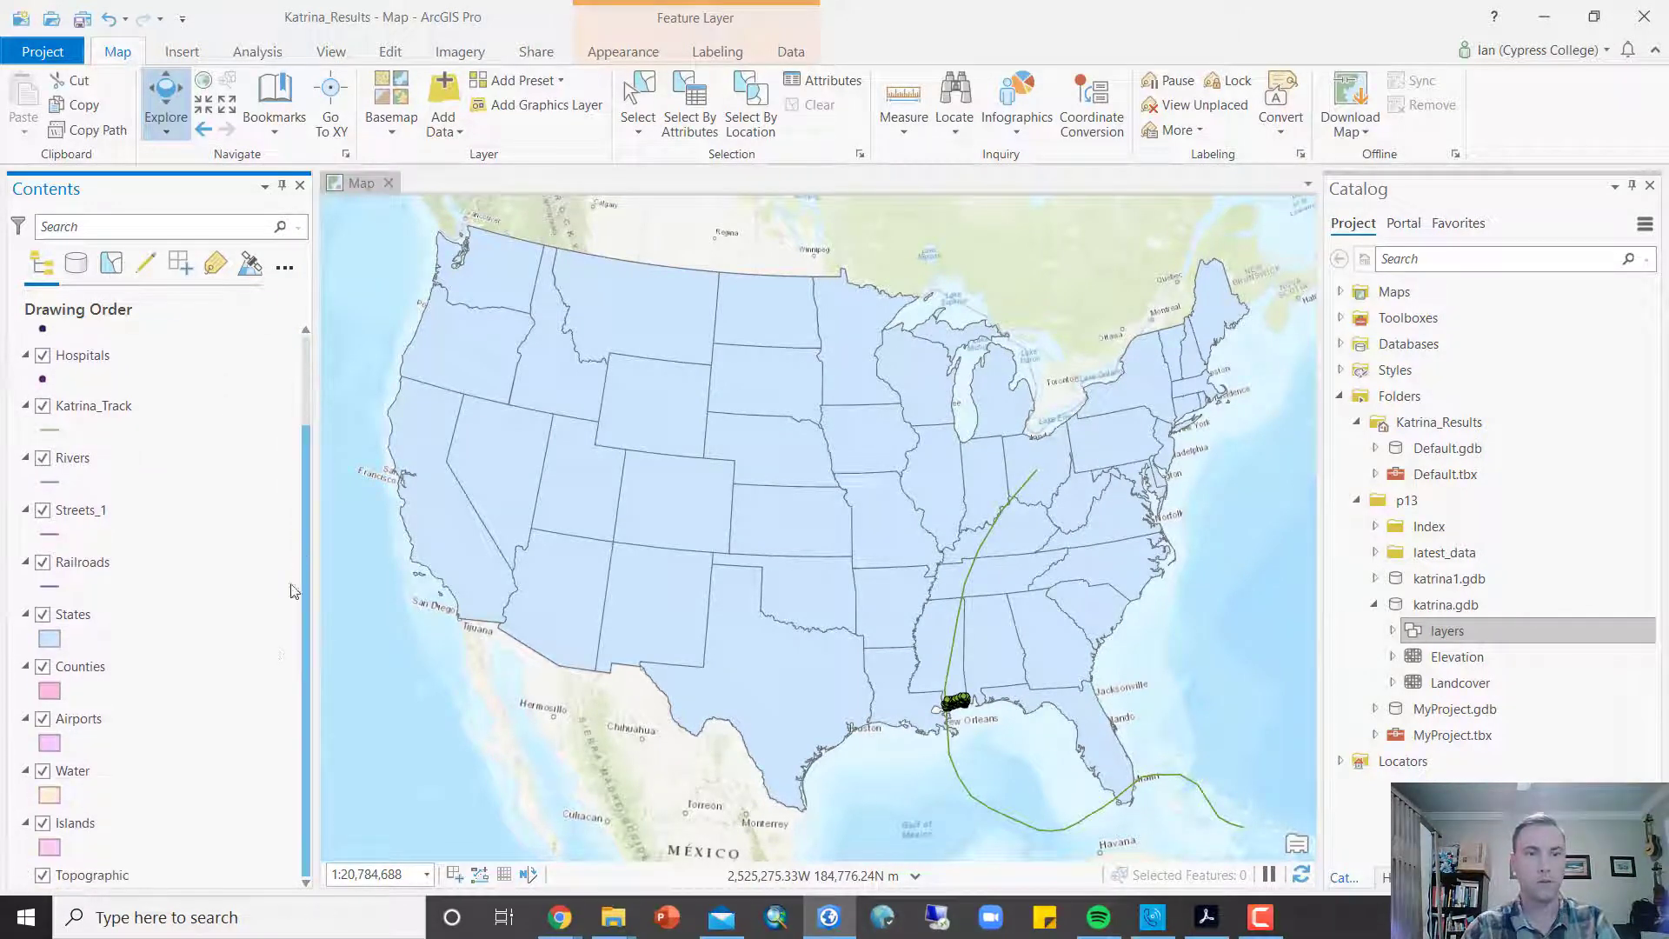
left_click(117, 822, "shift")
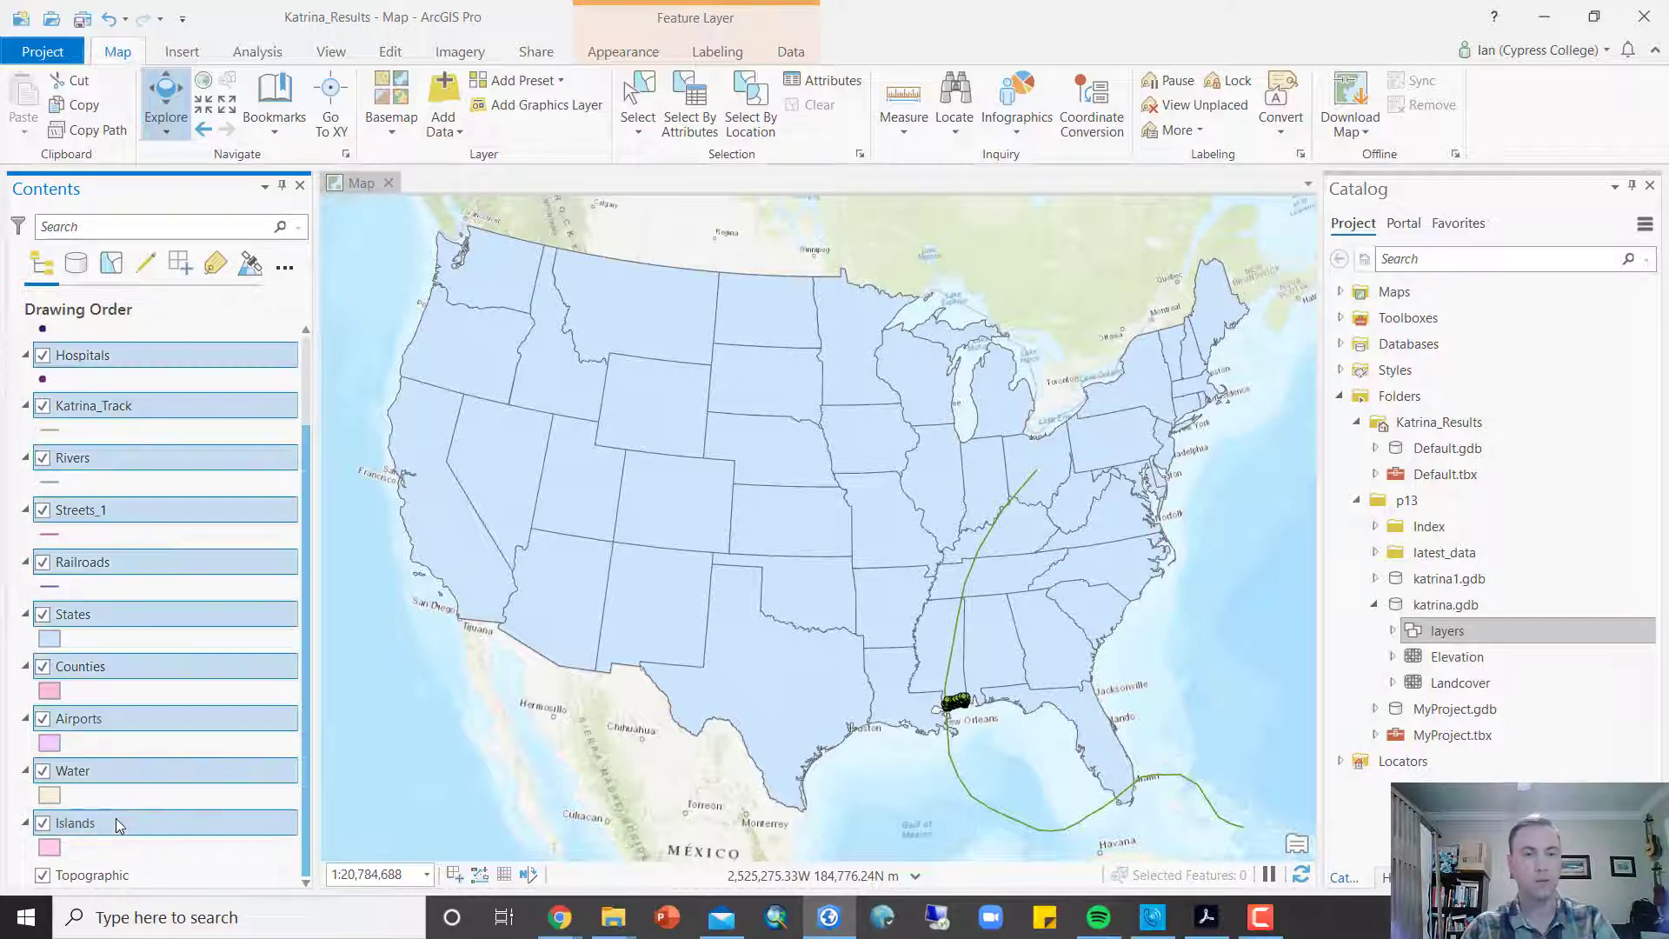
left_click(43, 615)
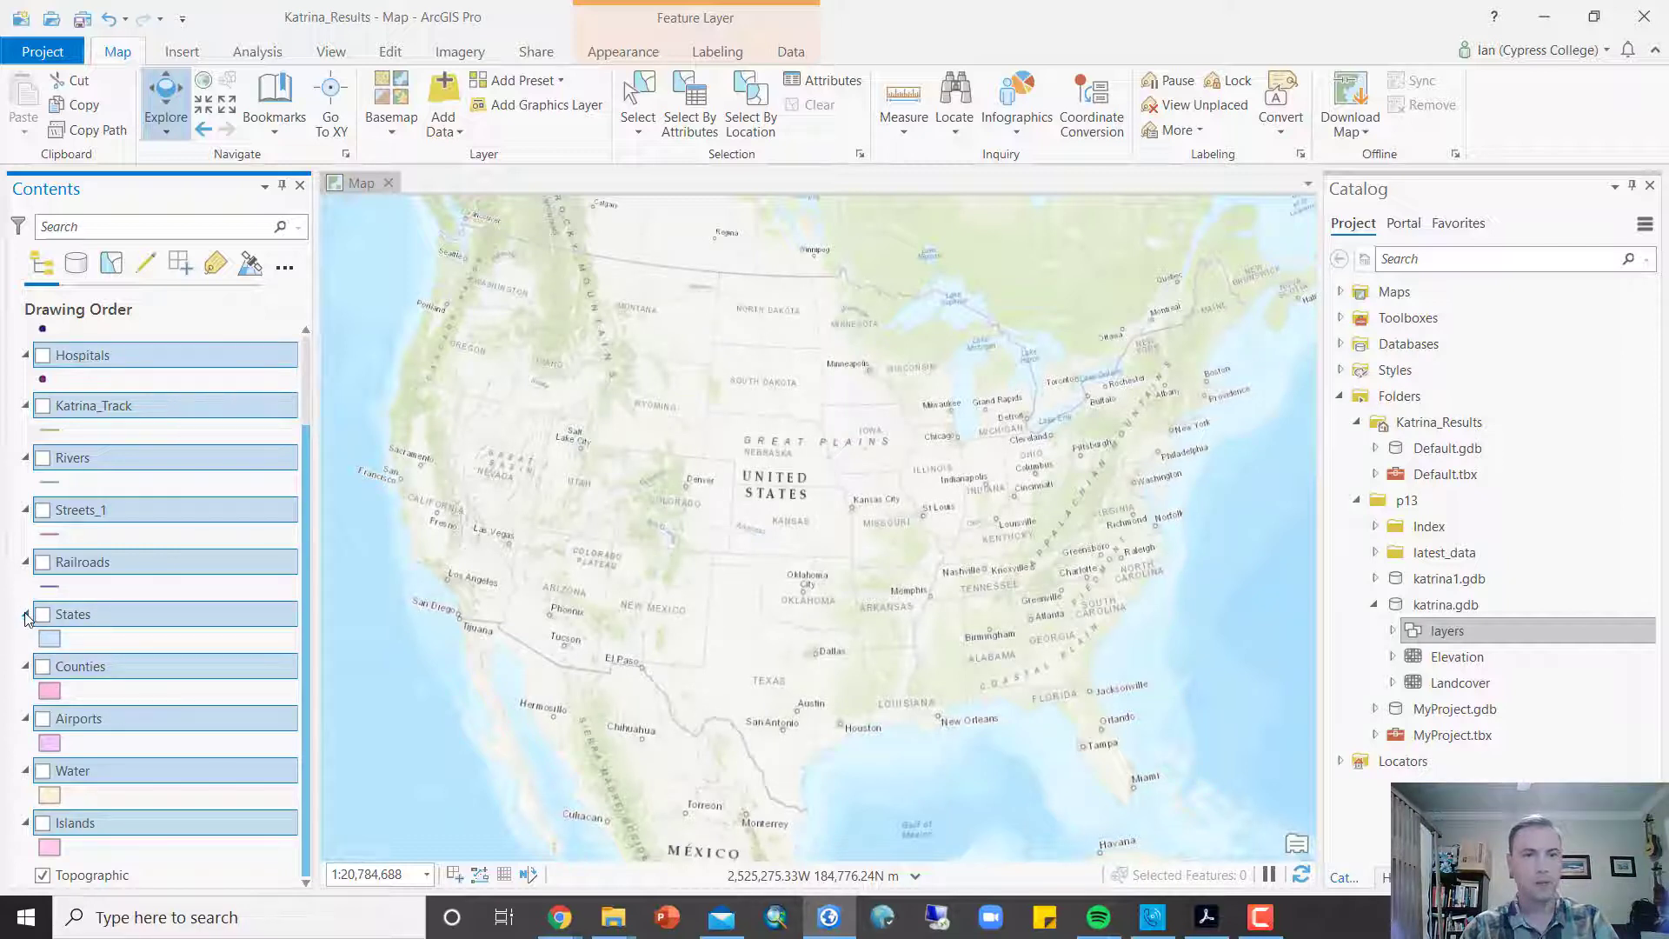
left_click(26, 616, "ctrl")
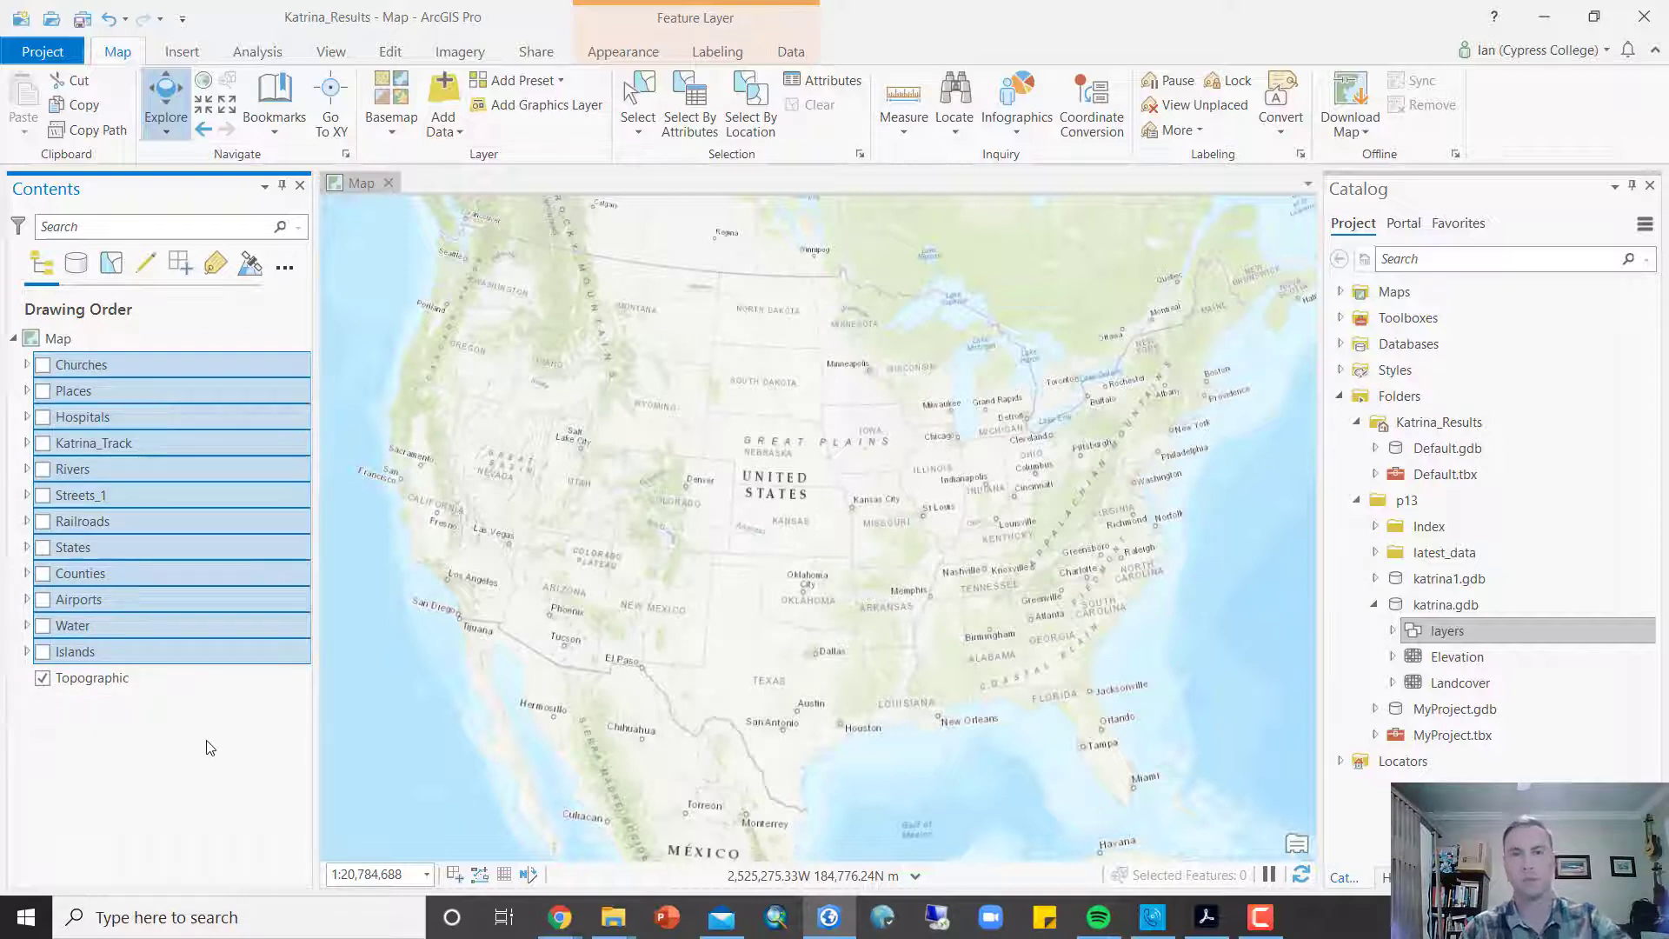
left_click(204, 365)
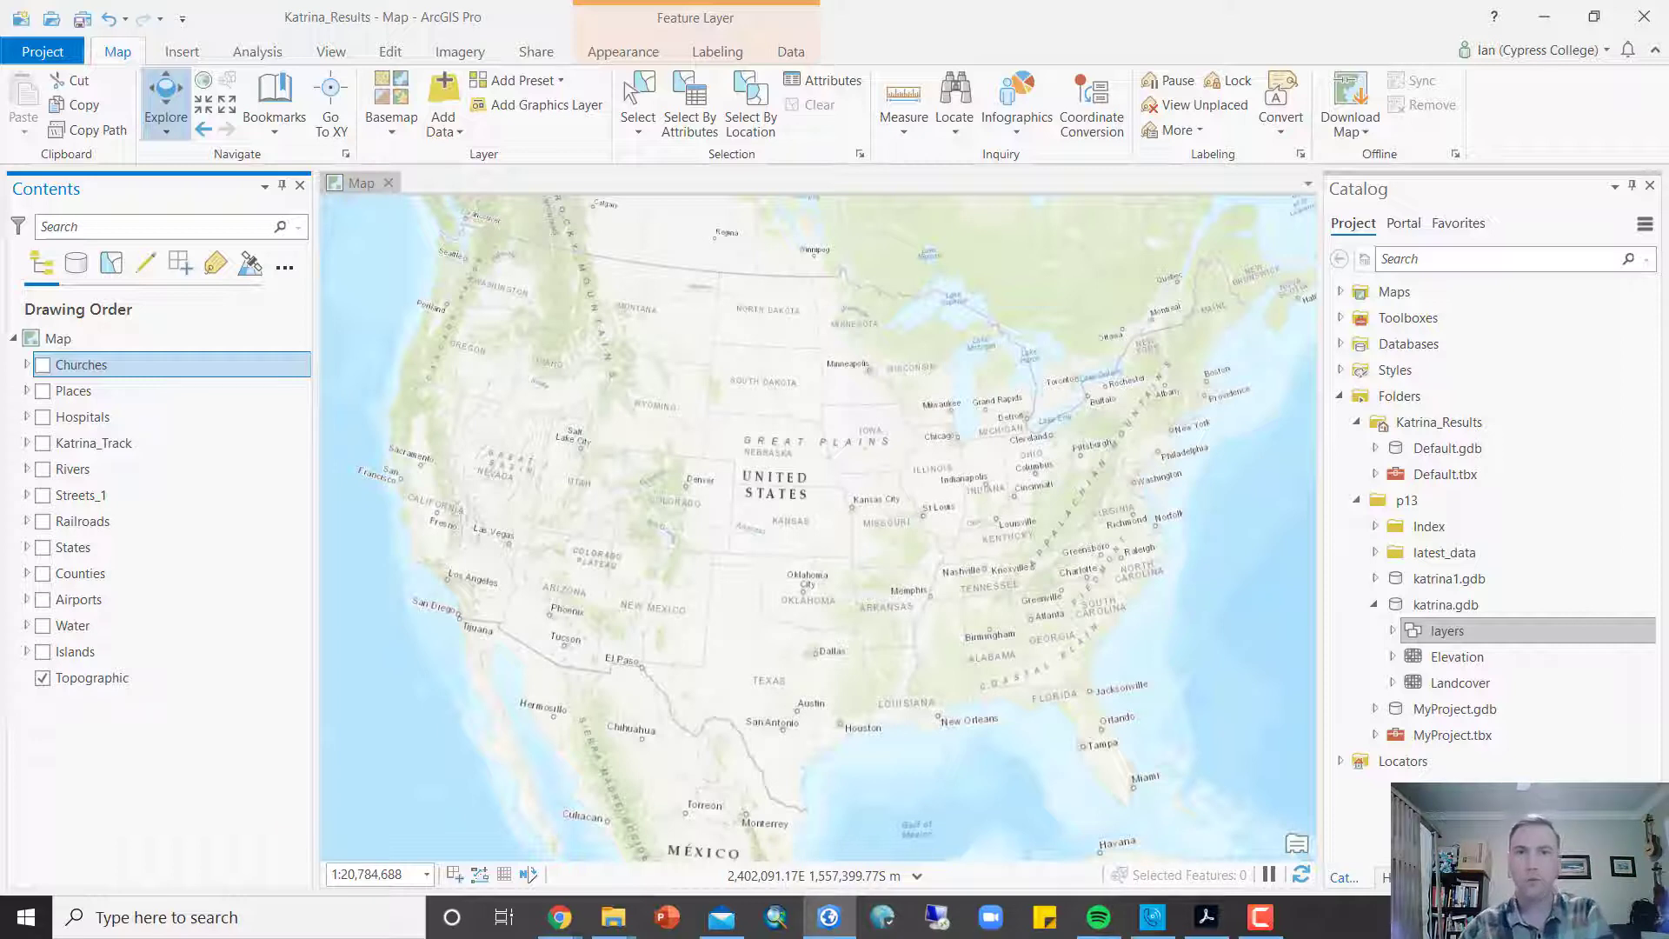
Step: Add the Elevation and Landcover rasters from katrina.gdb to the map, with both turned off and their legends collapsed
mouse_move(1461, 657)
left_mouse_down()
mouse_move(1025, 656)
mouse_move(1017, 682)
left_mouse_up()
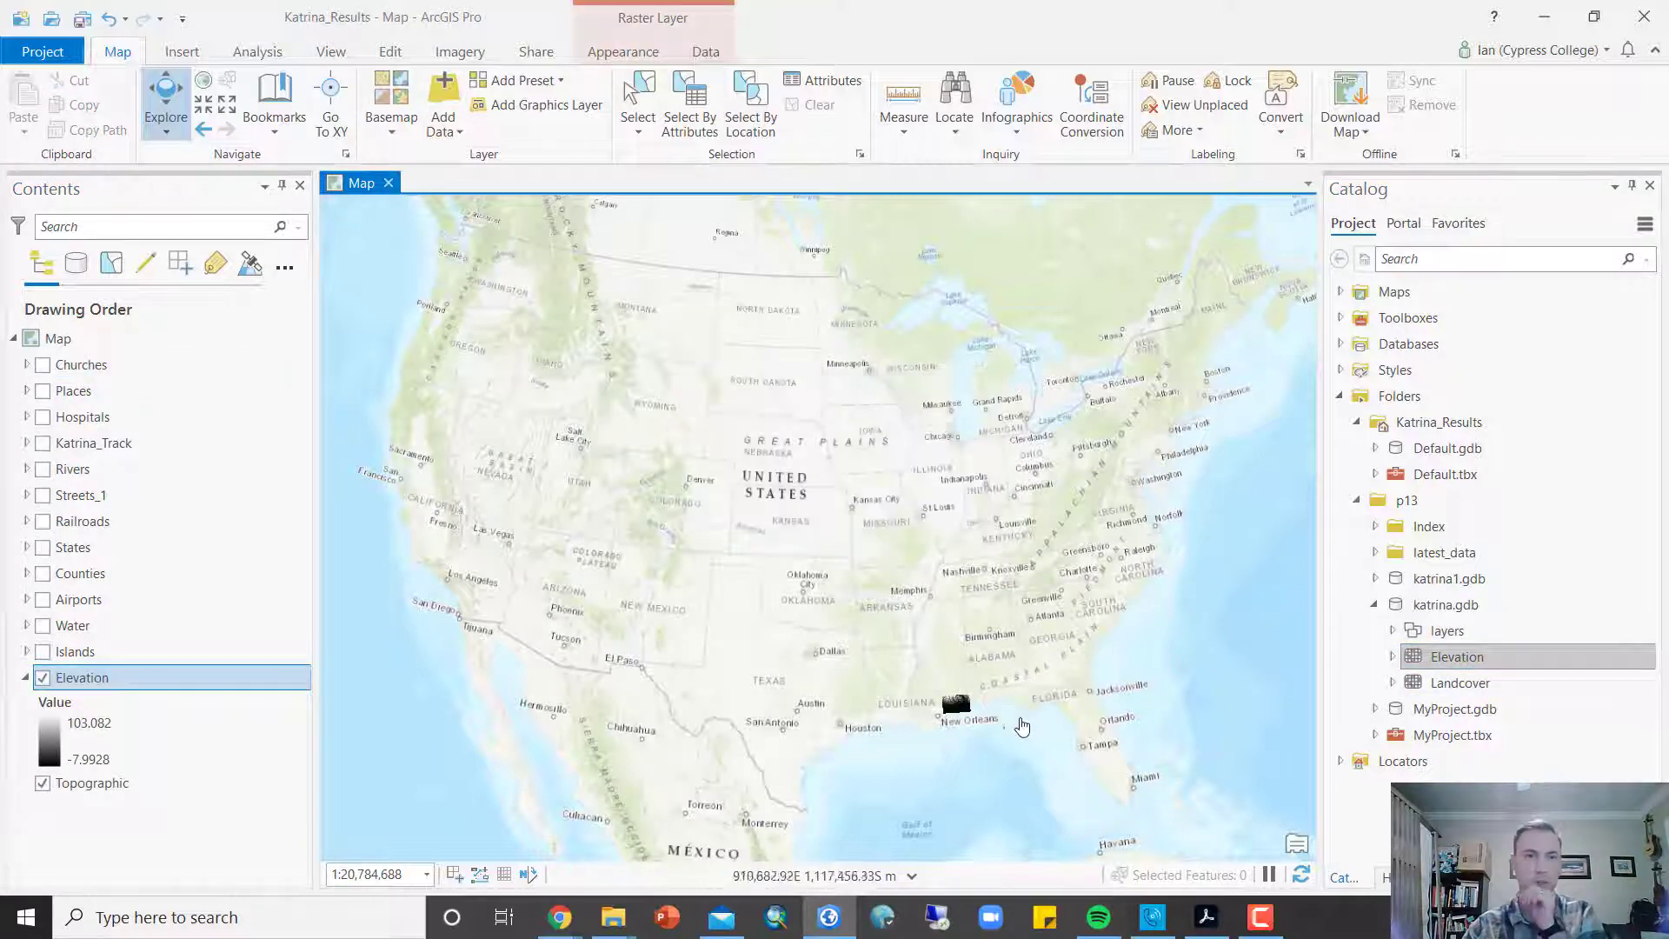
left_click(1459, 683)
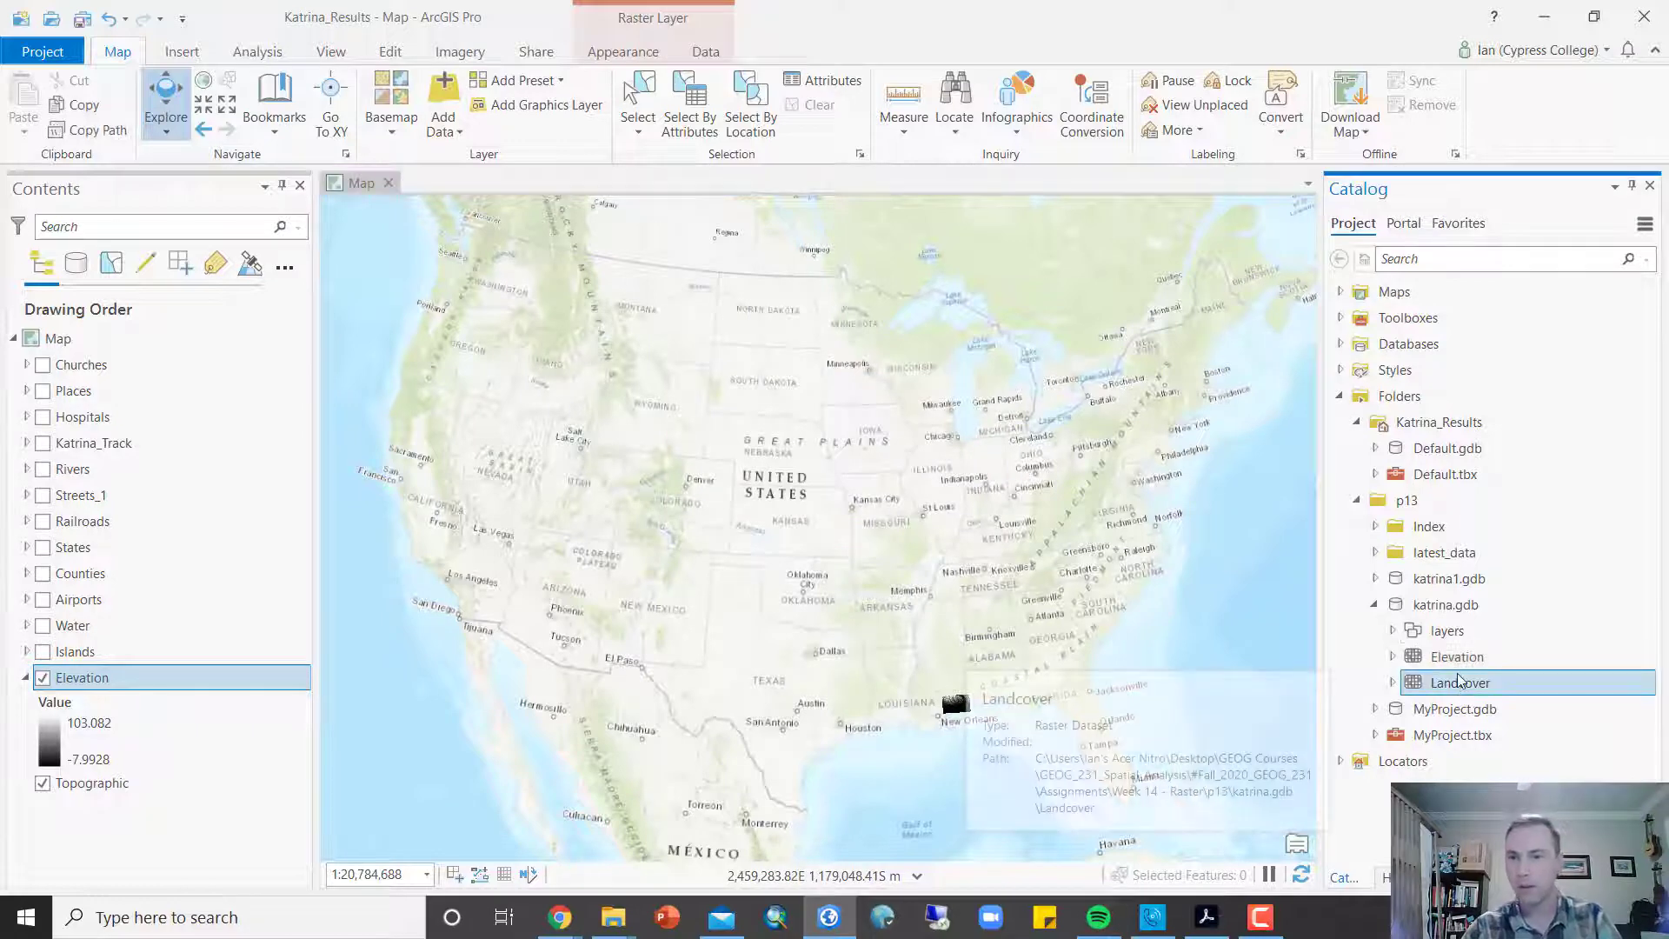
left_click_drag(1460, 682, 1069, 695)
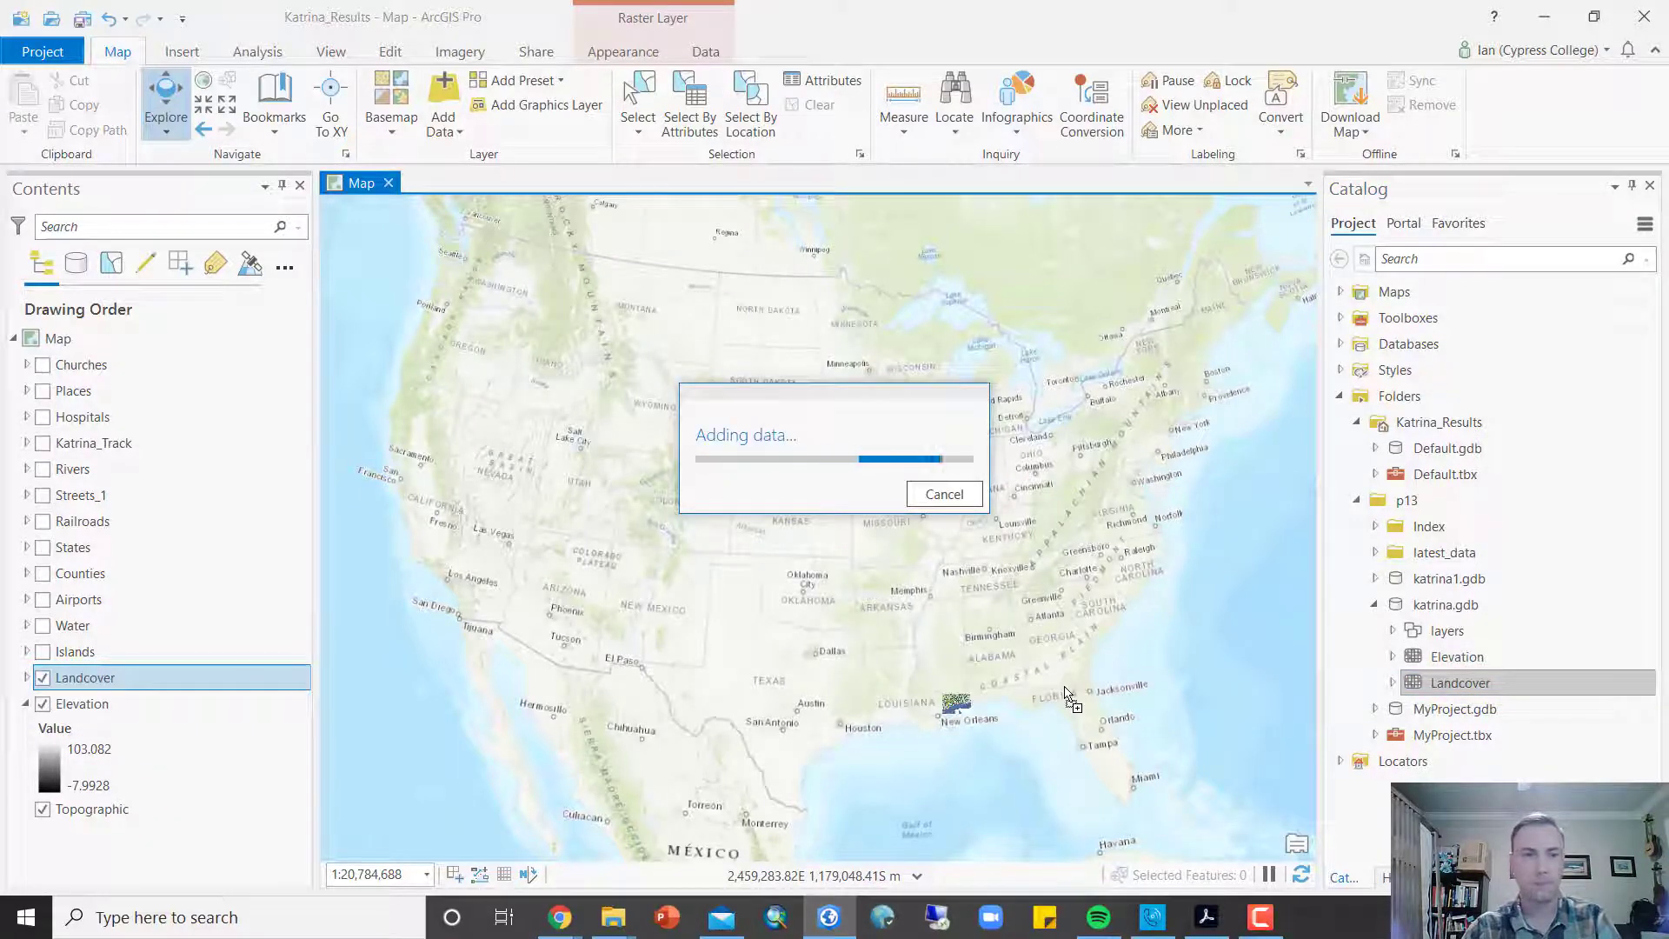
left_click(42, 677)
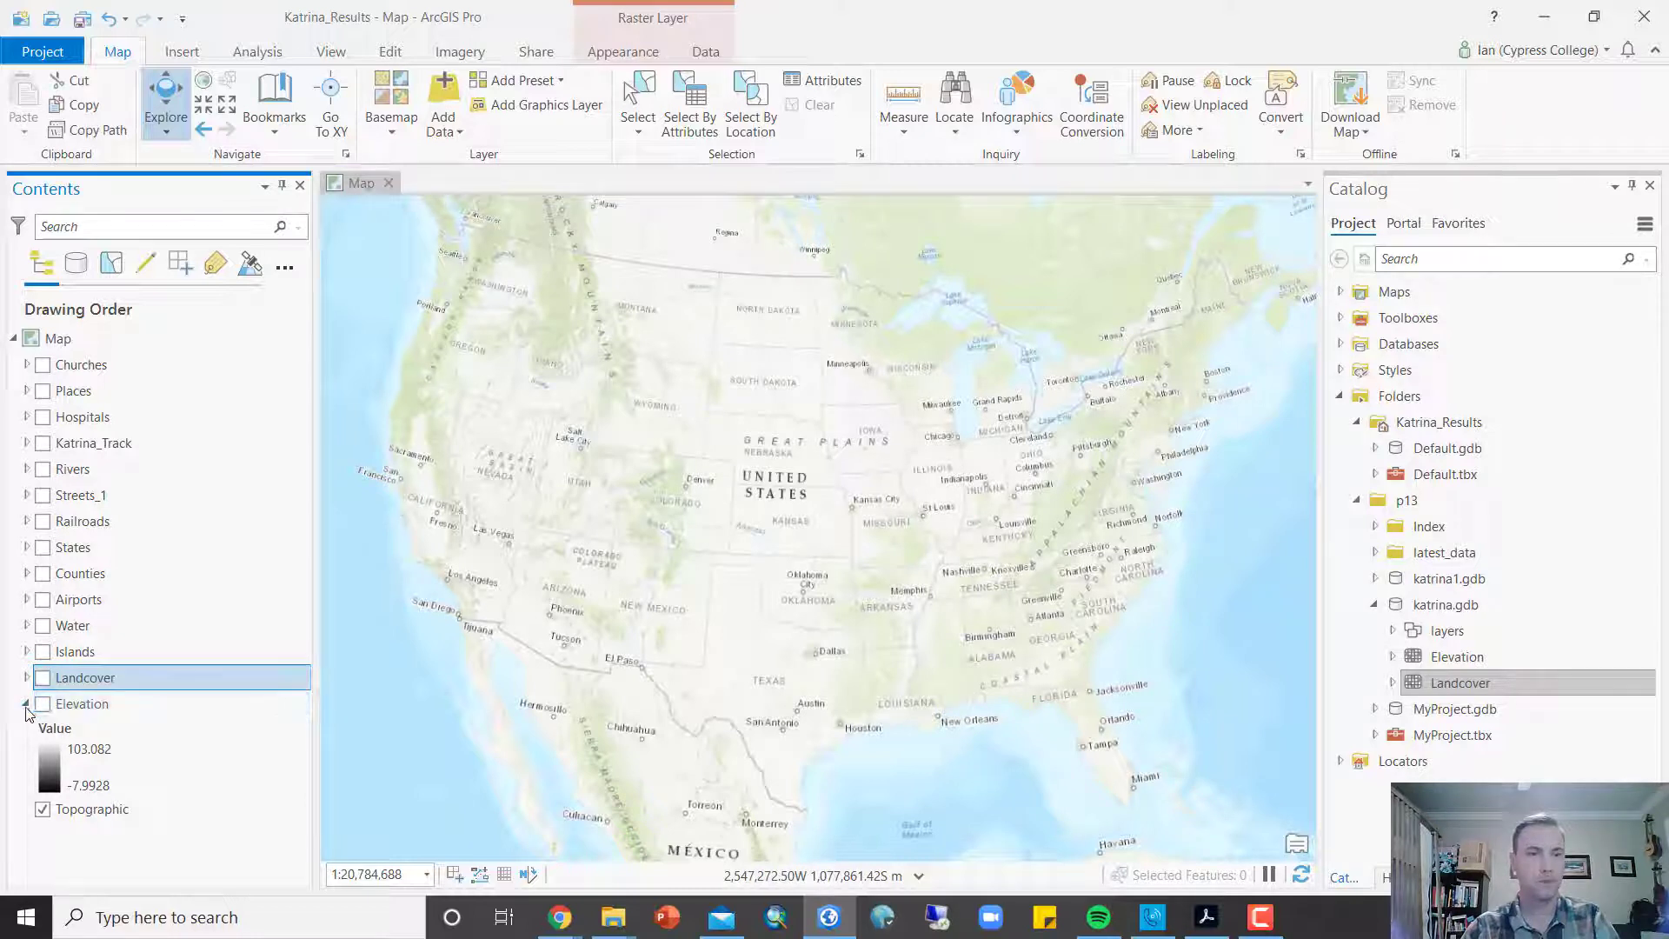
left_click(26, 704)
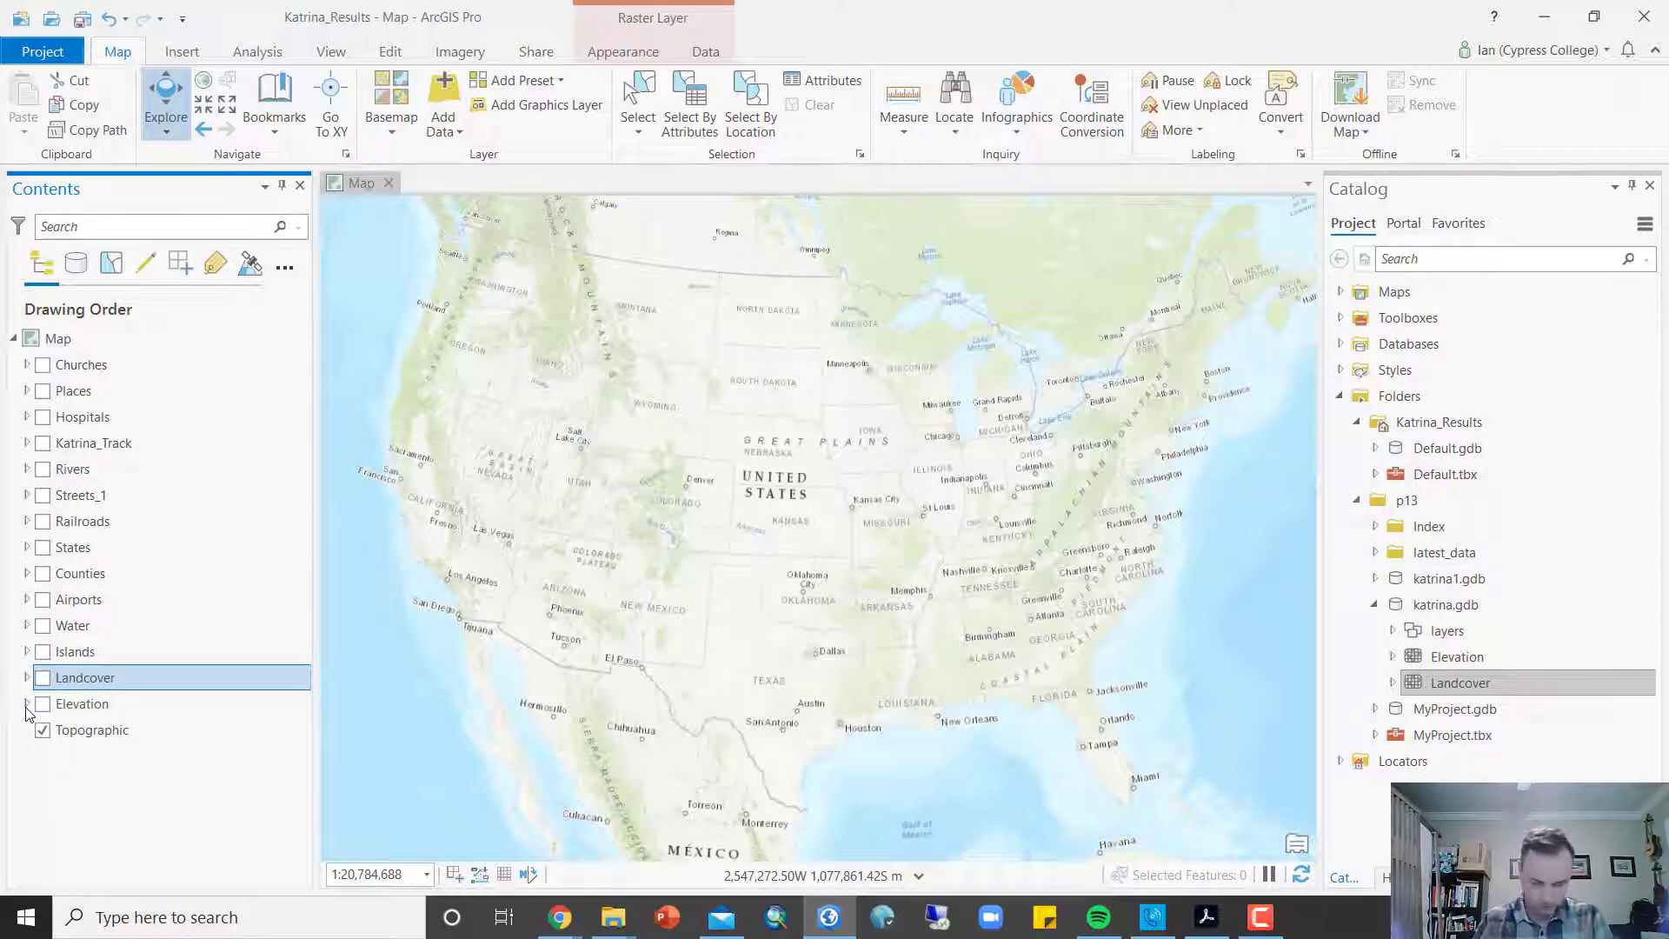
Step: Save the project and check the map's coordinate system in its properties
left_click(79, 23)
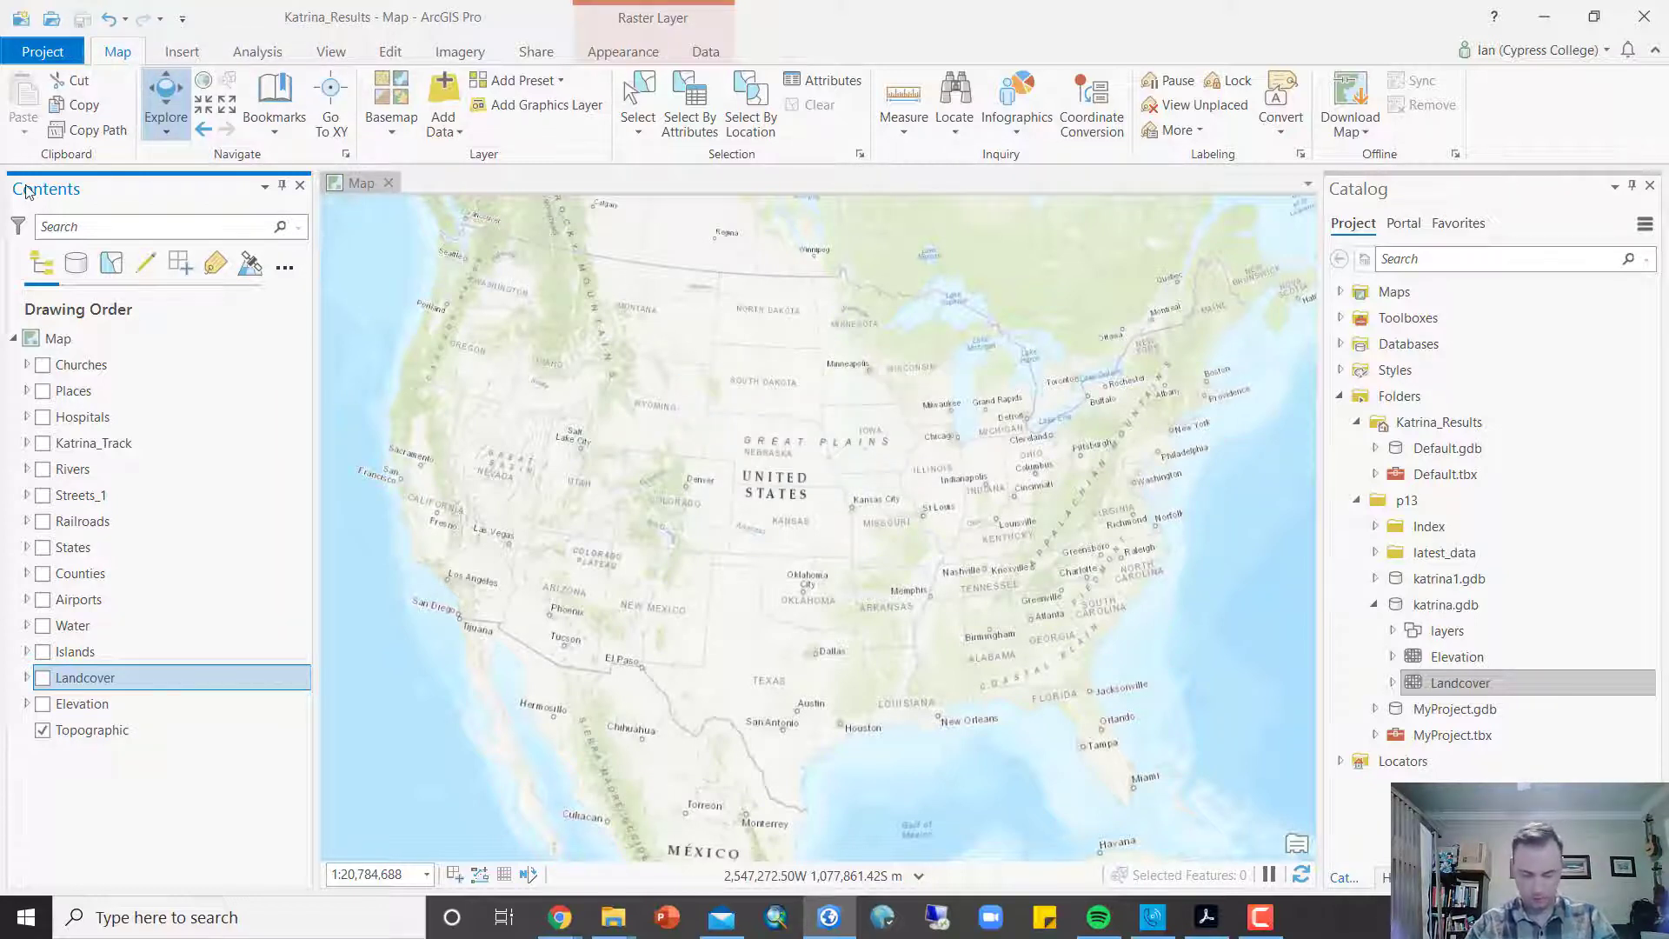
right_click(69, 347)
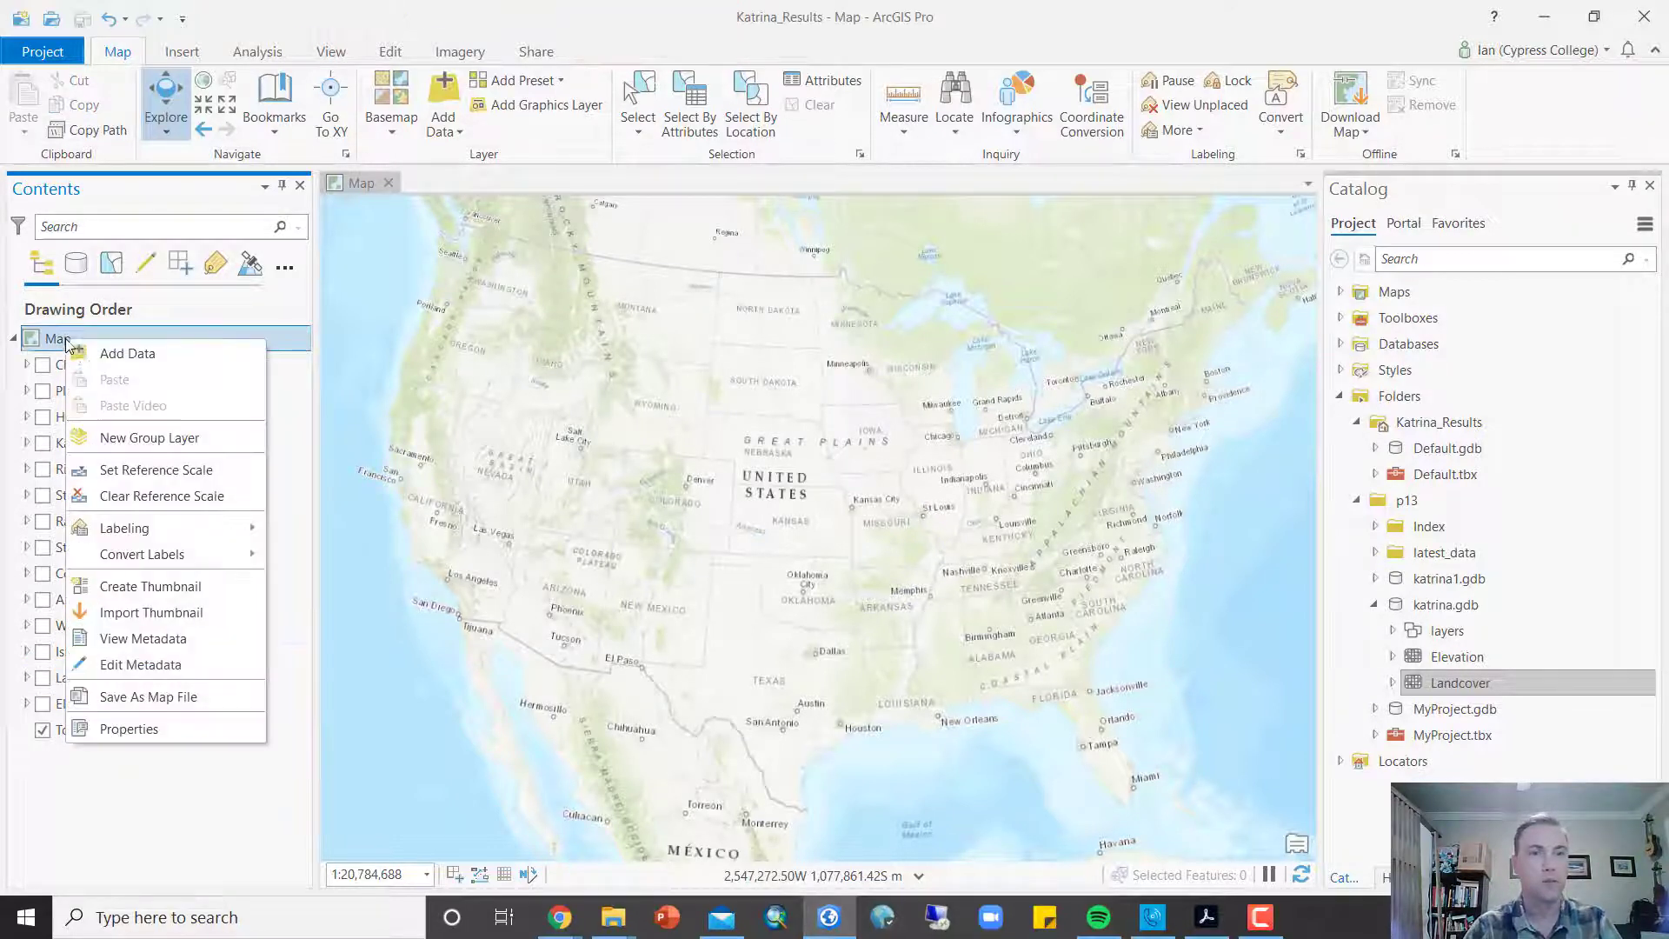
left_click(175, 727)
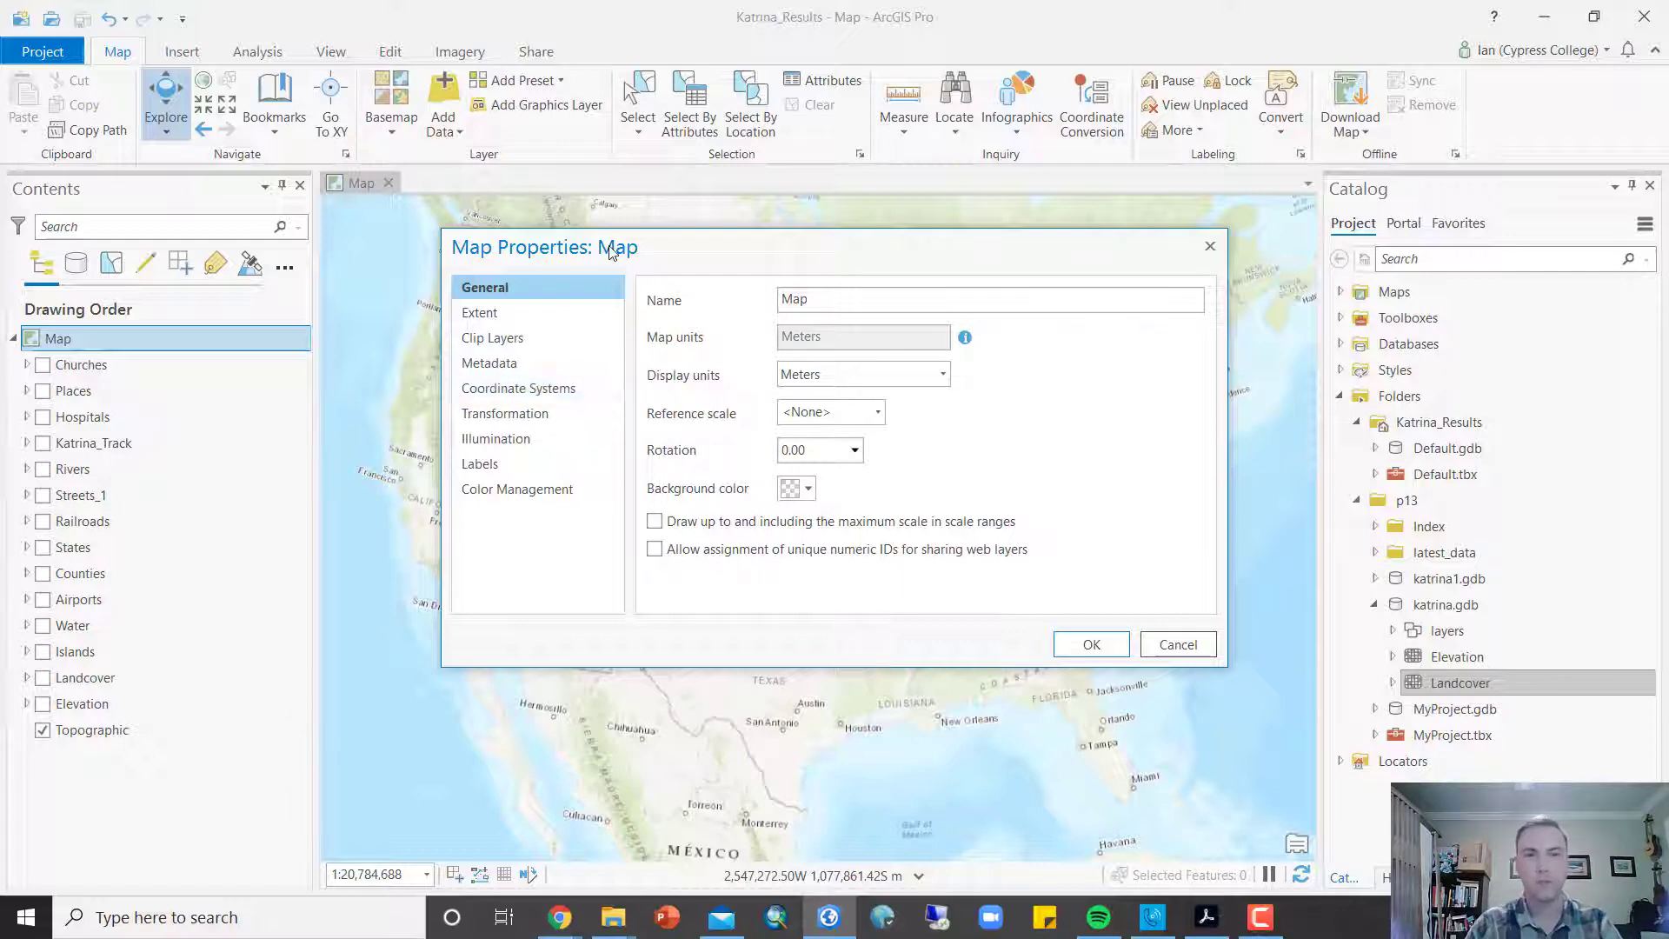
left_click_drag(609, 252, 234, 332)
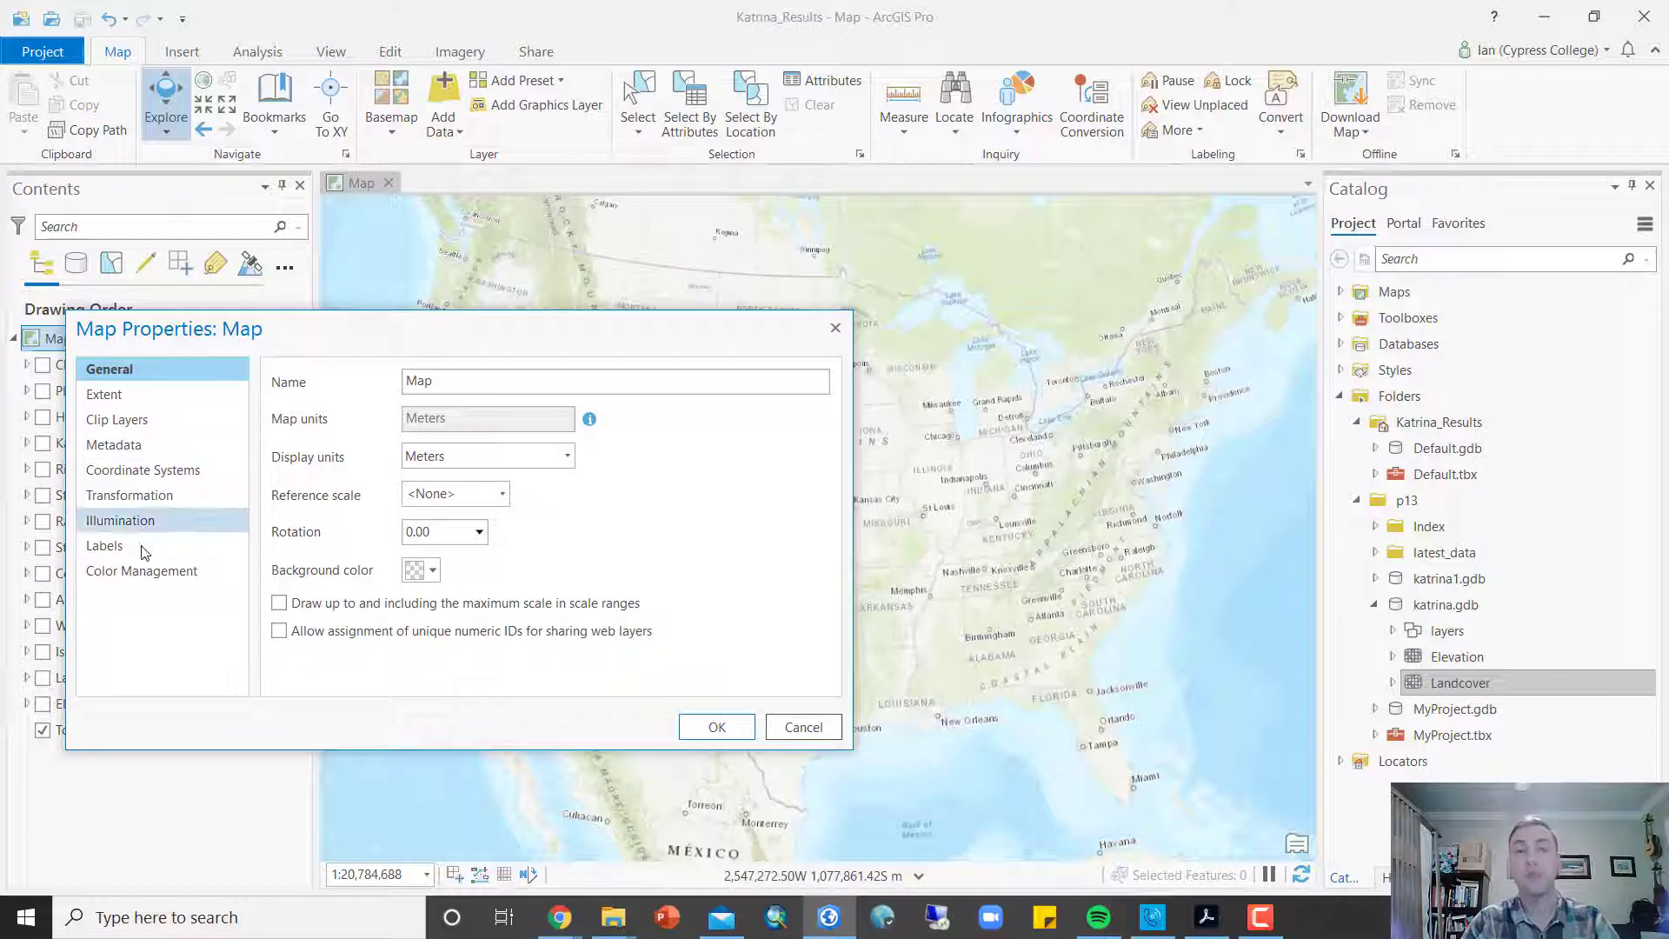
left_click(196, 478)
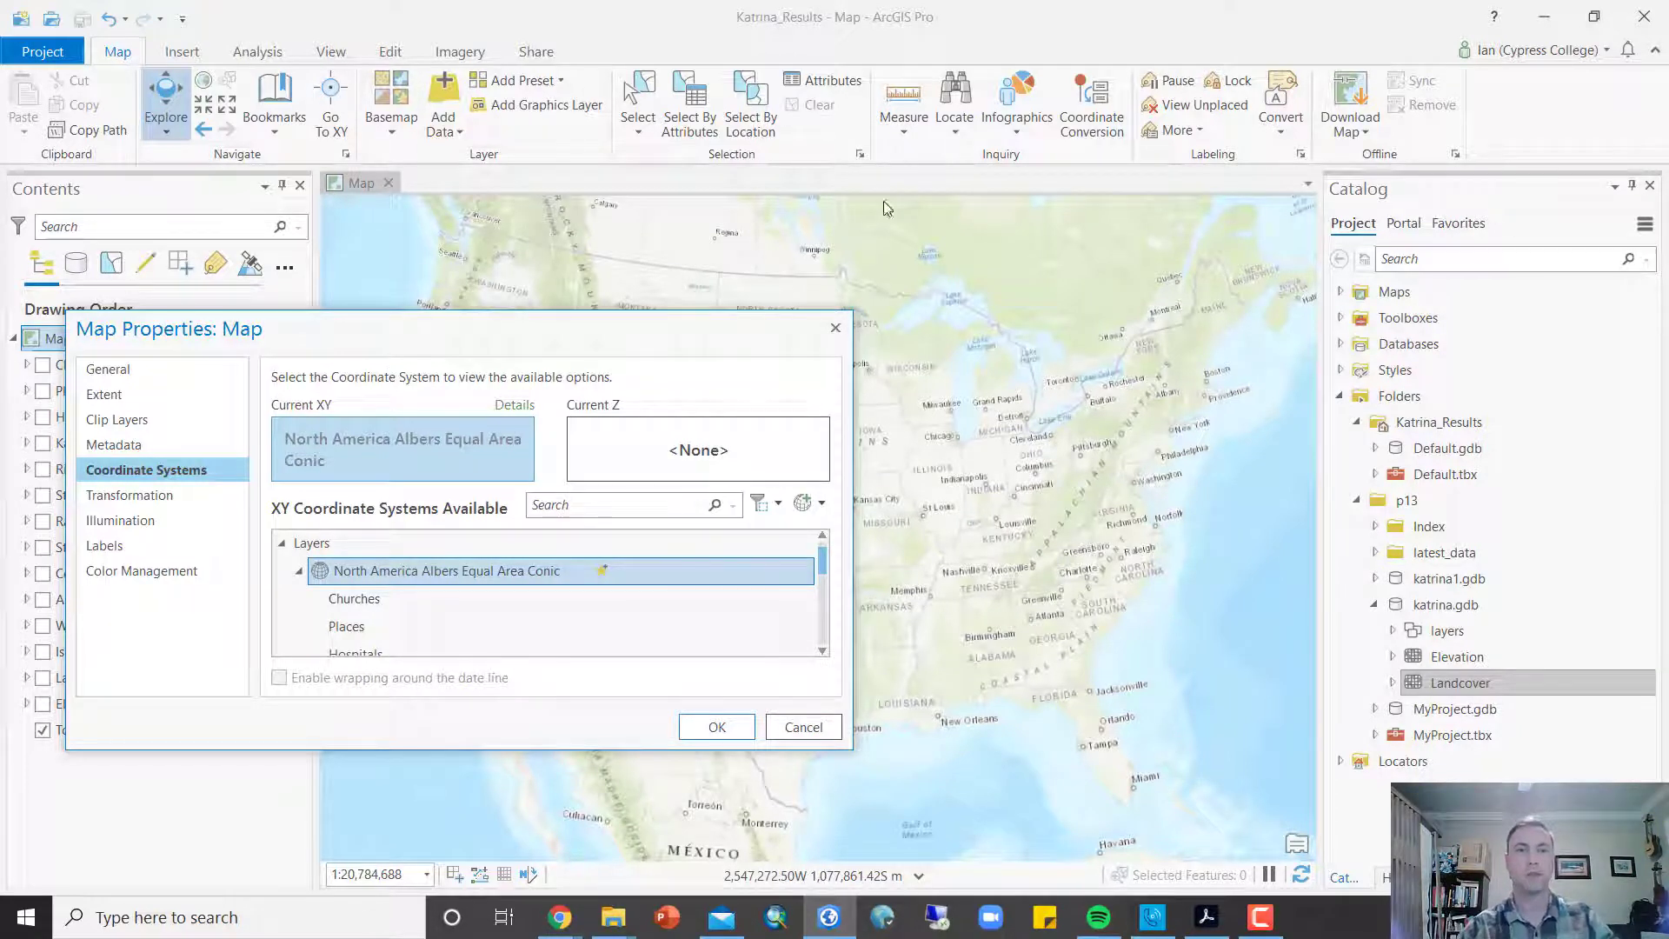
left_click(835, 331)
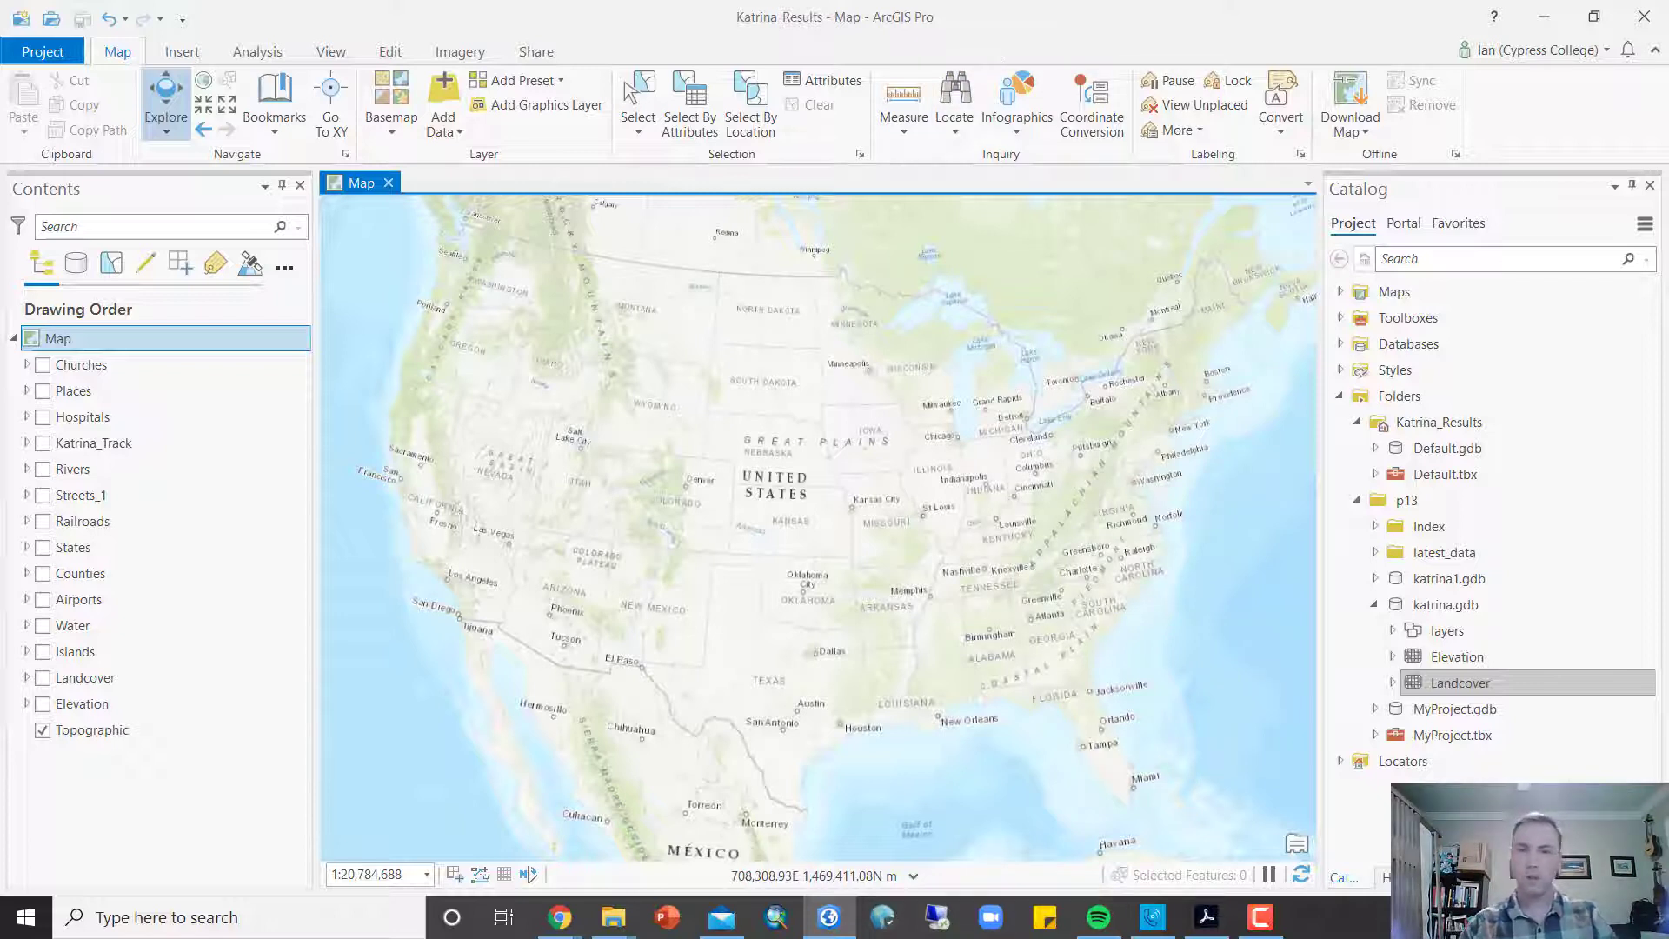
Step: Turn on the Elevation raster, zoom to its extent, and display the Counties layer over it
left_click(43, 706)
right_click(69, 704)
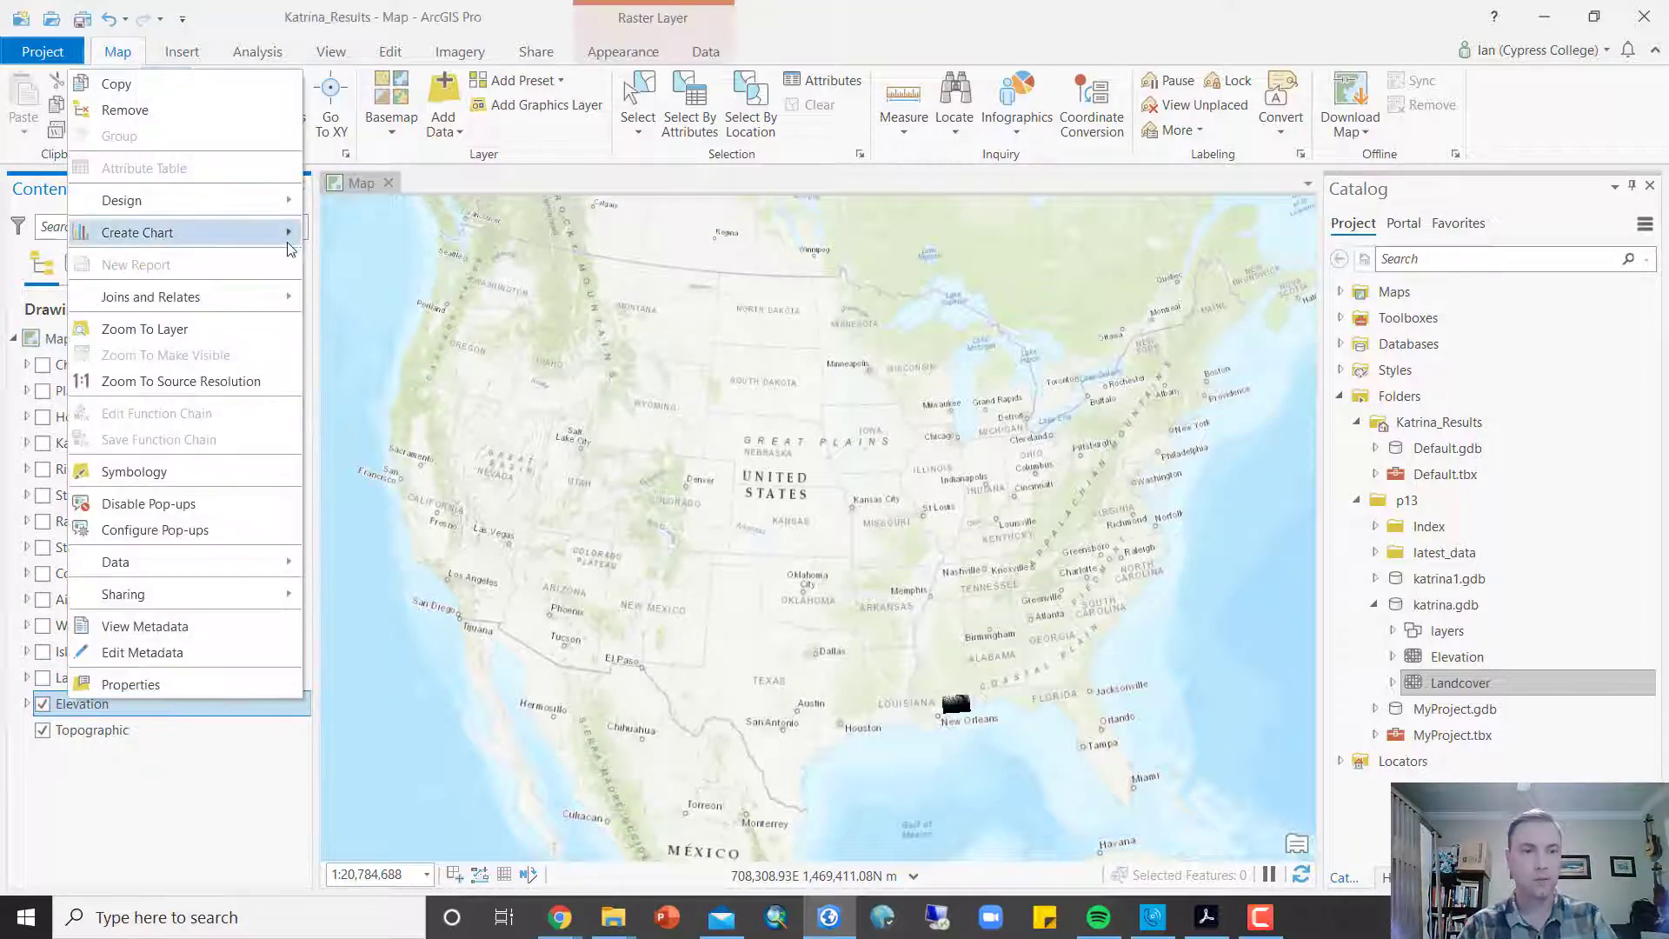
left_click(145, 329)
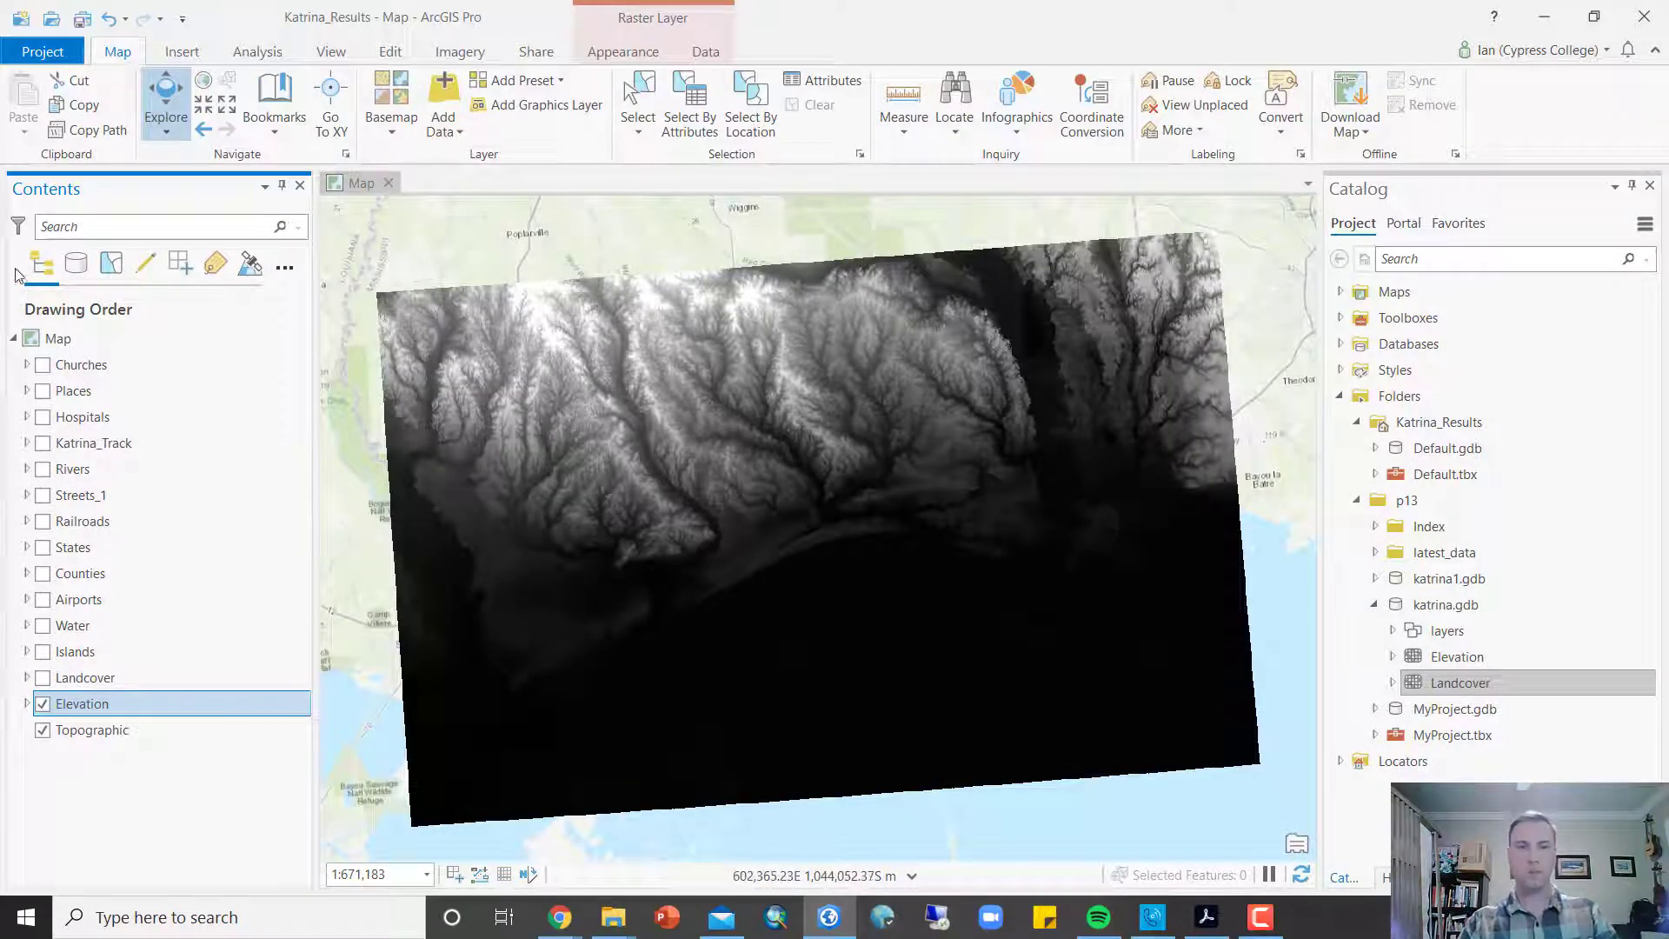
left_click(42, 576)
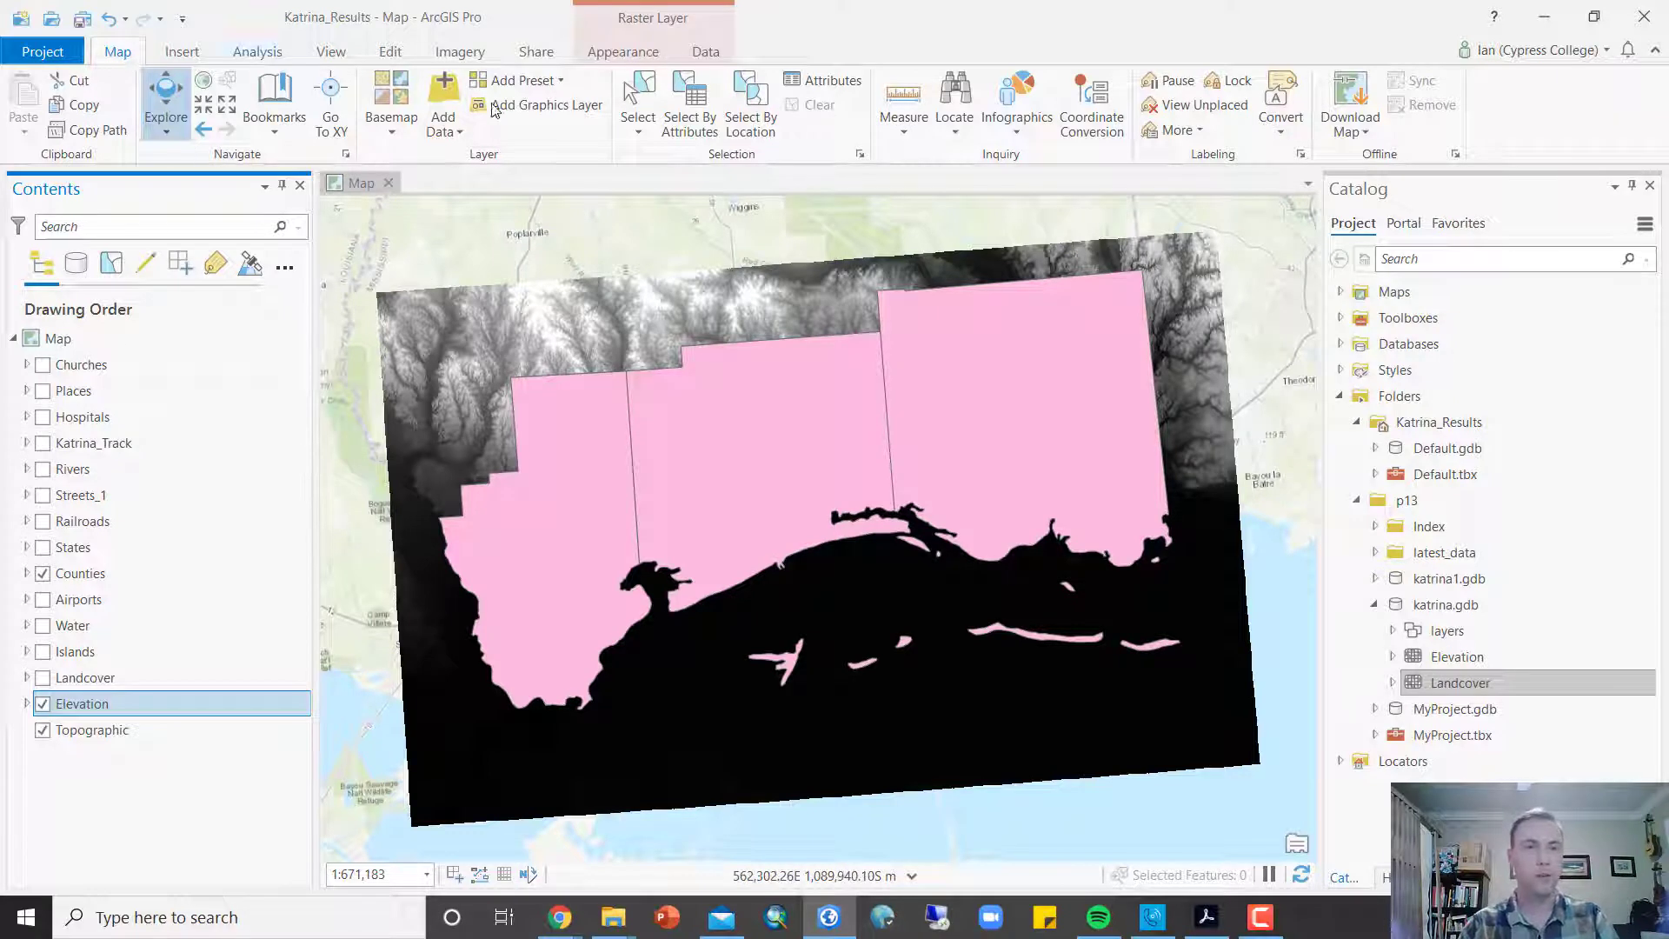
Step: In the geoprocessing environments, set the output coordinate system to Current Map and the processing extent to match the Counties layer
left_click(261, 54)
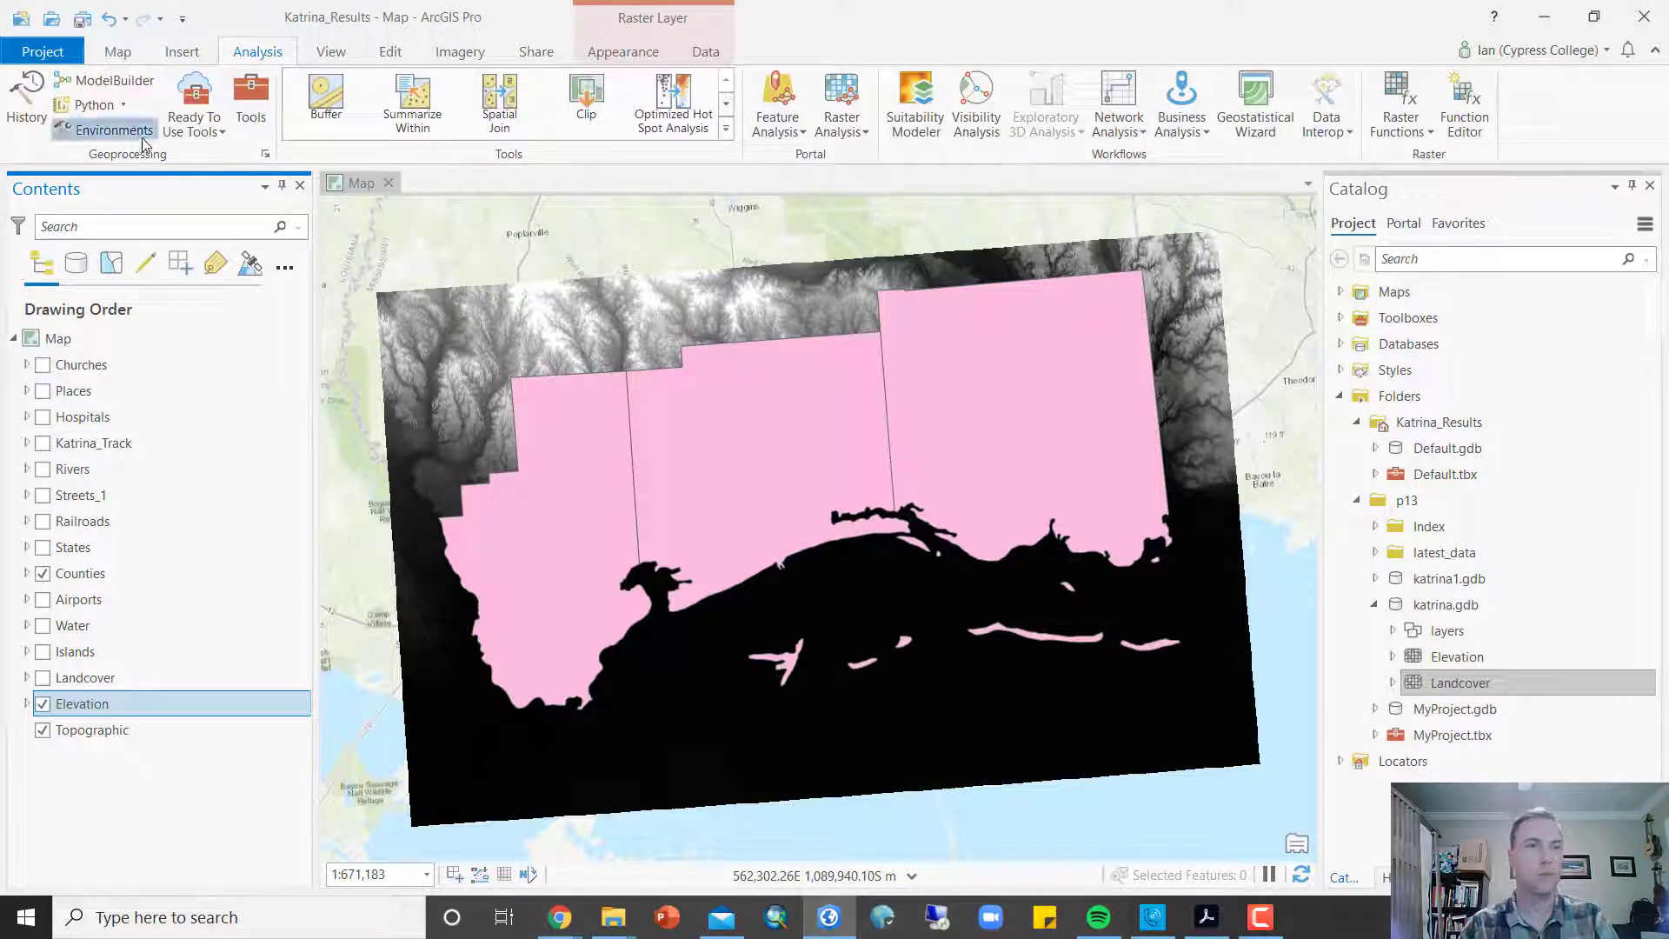
left_click(112, 129)
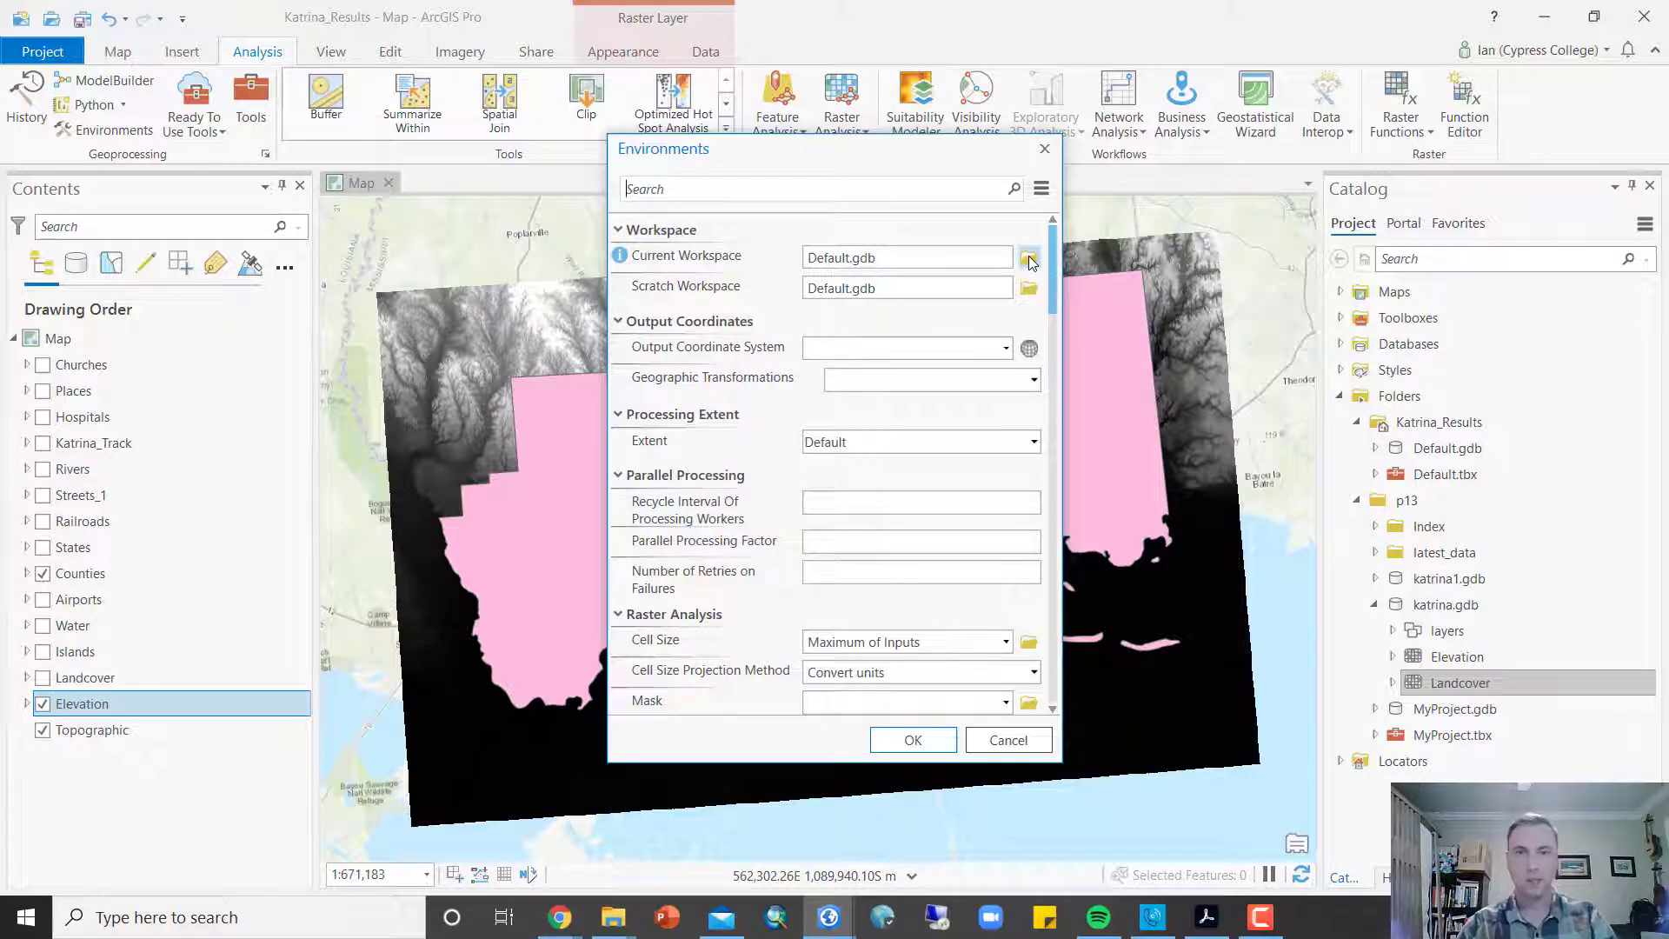
left_click(1004, 349)
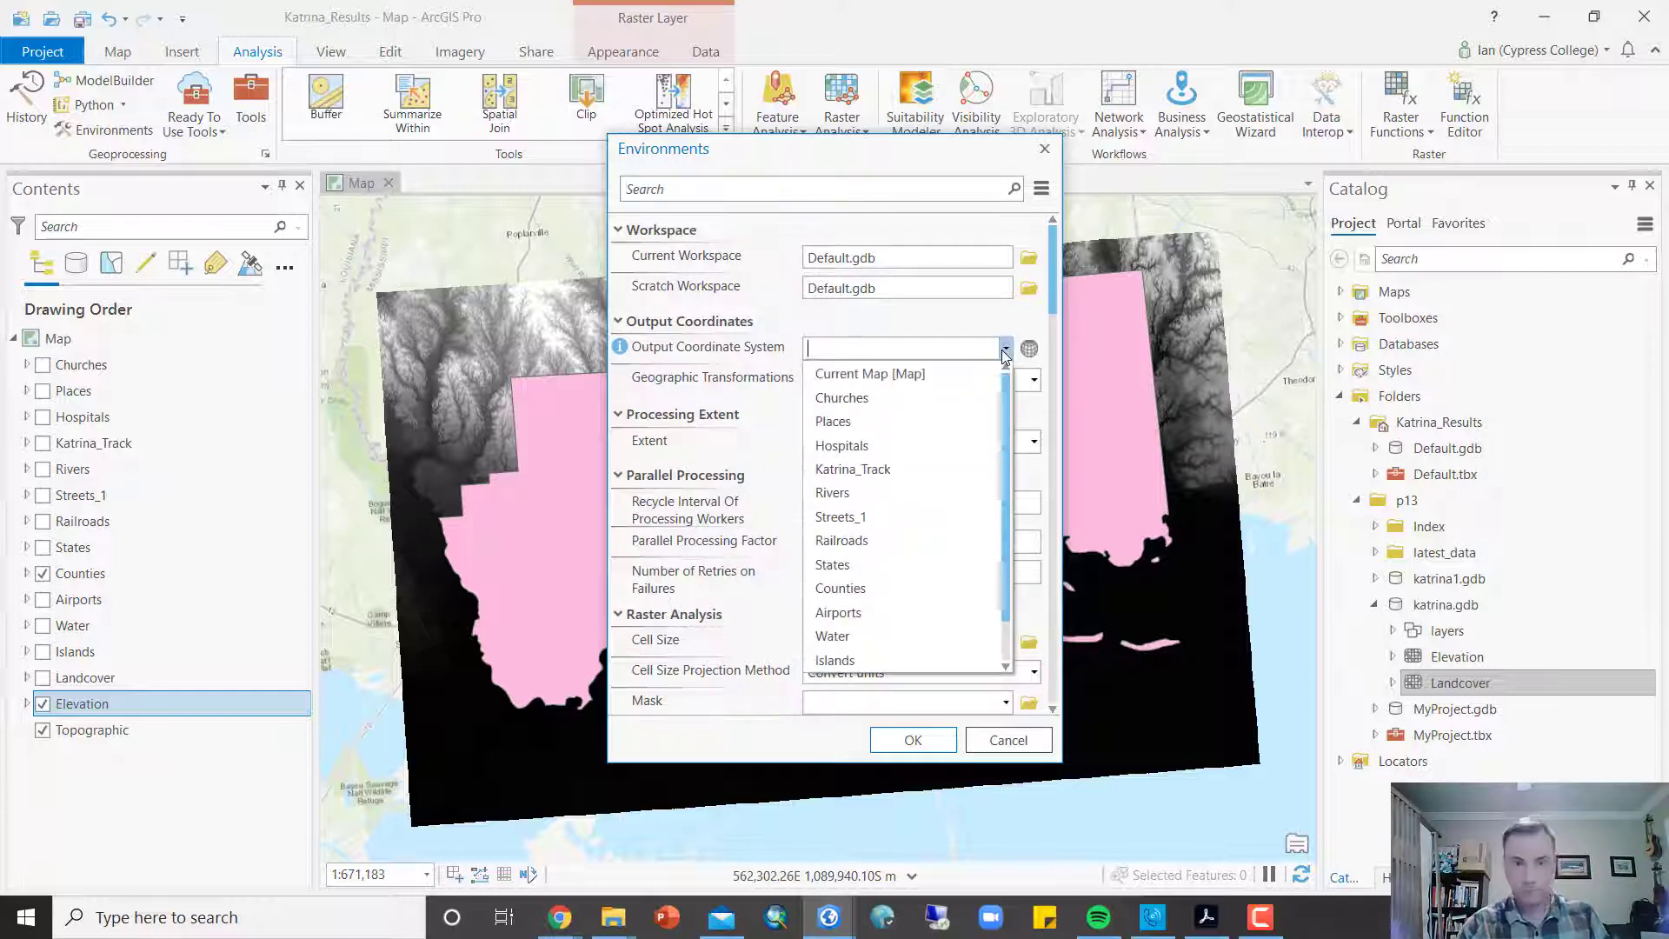
left_click(871, 373)
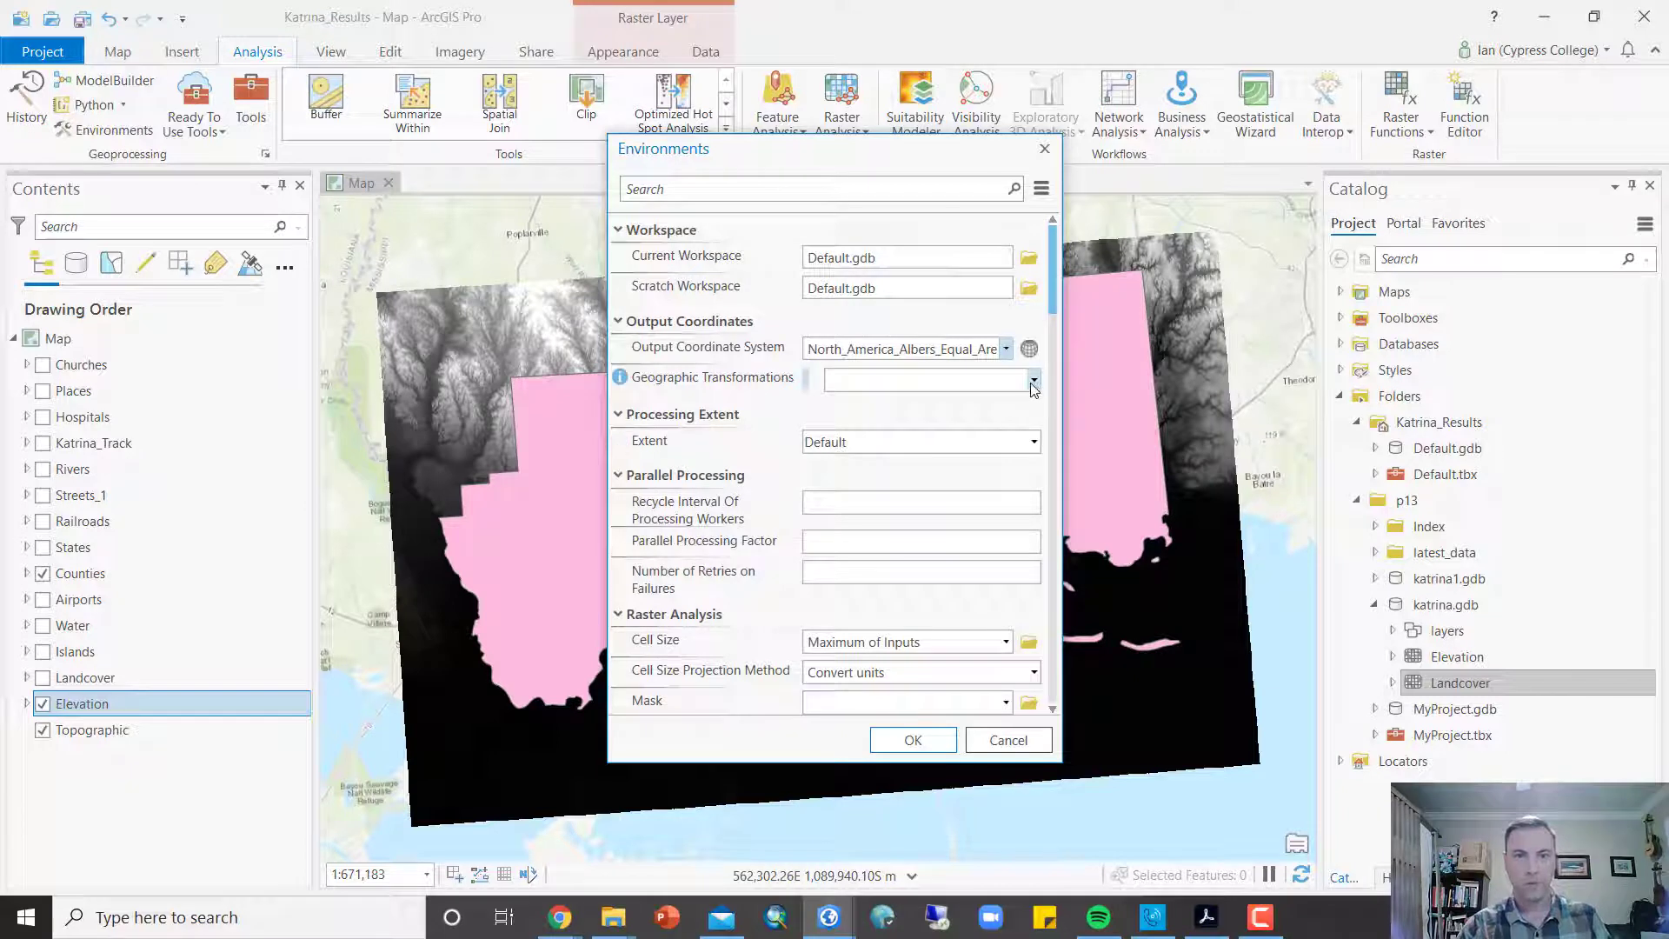
left_click(1034, 442)
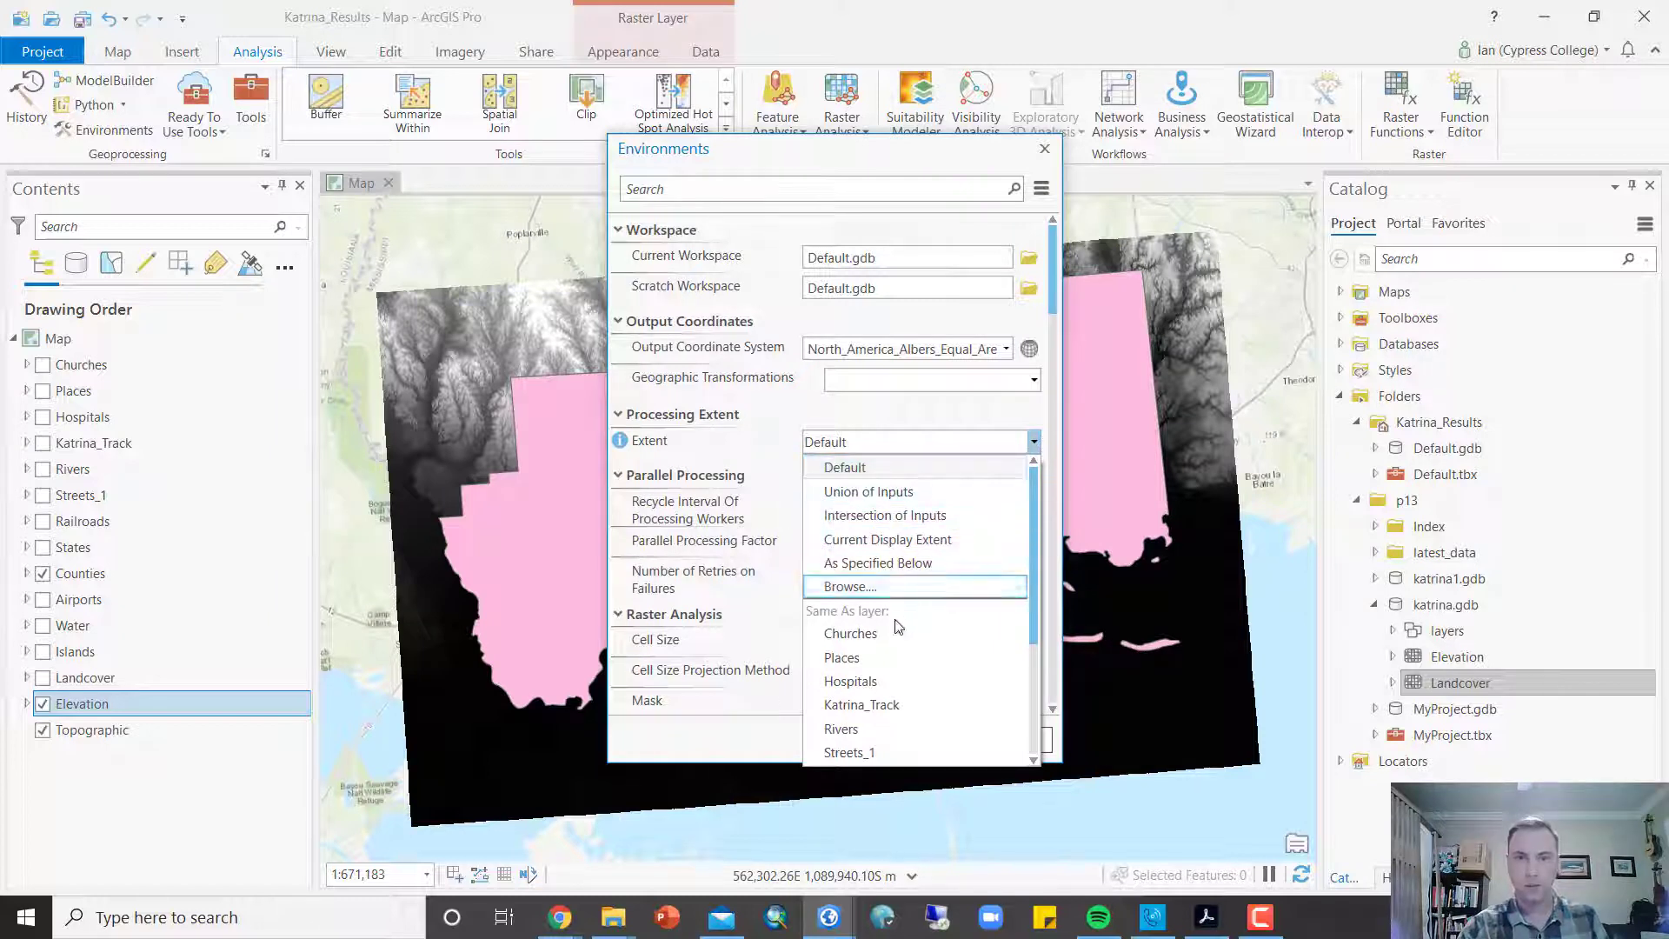
scroll(893, 645, "down", 2)
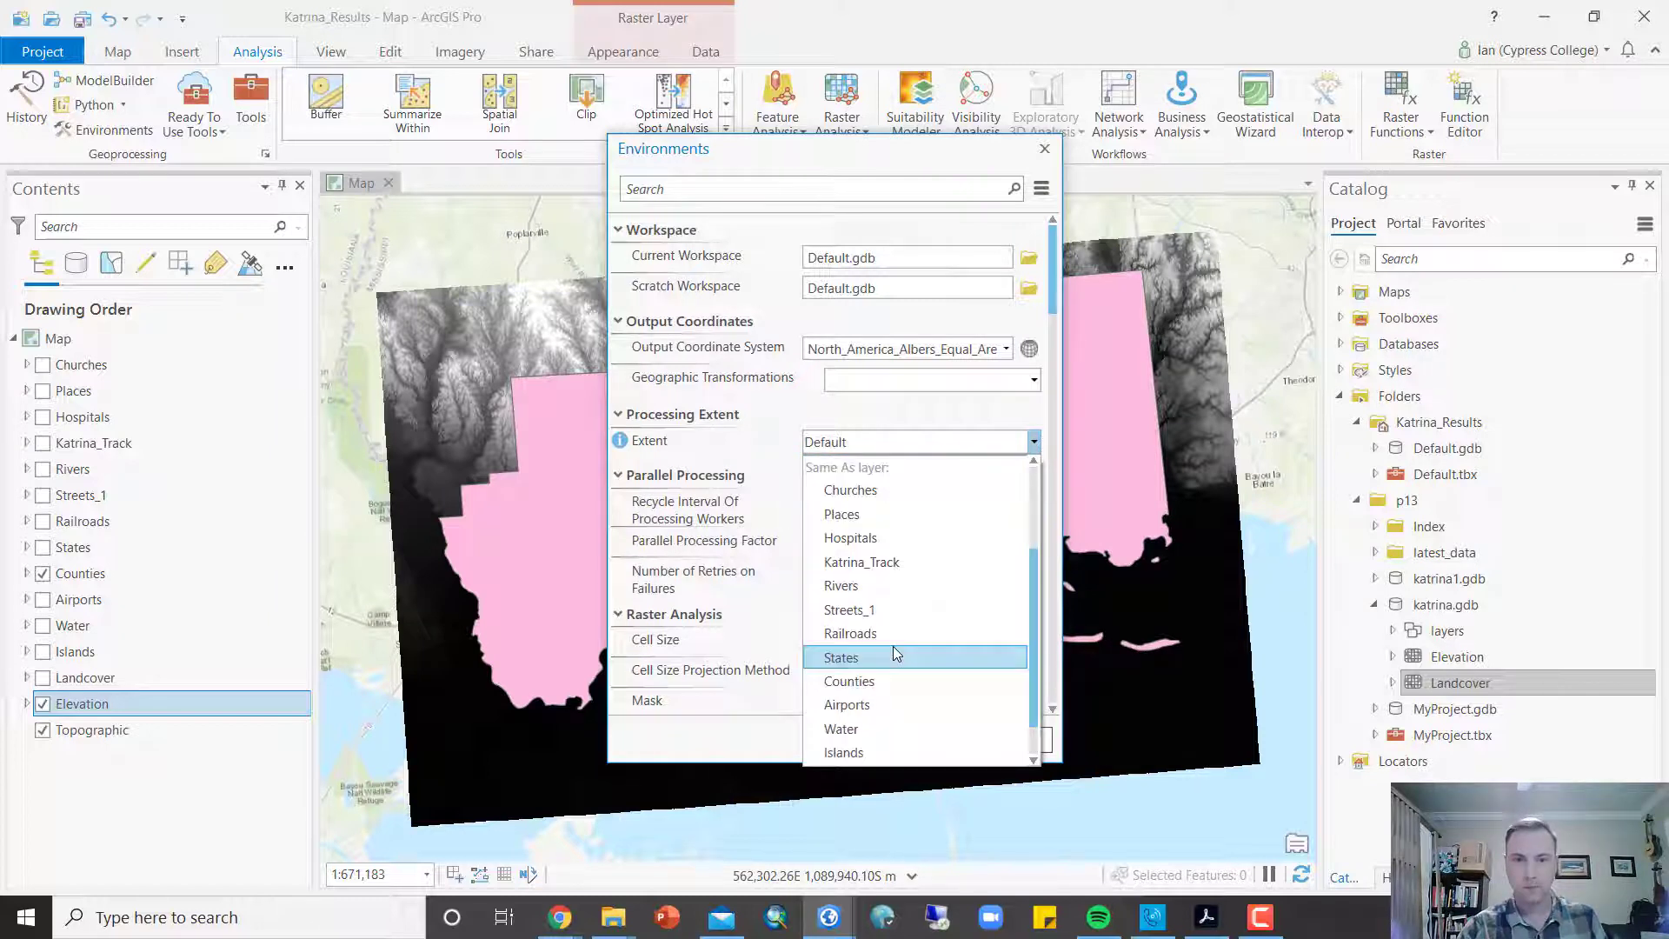
left_click(866, 685)
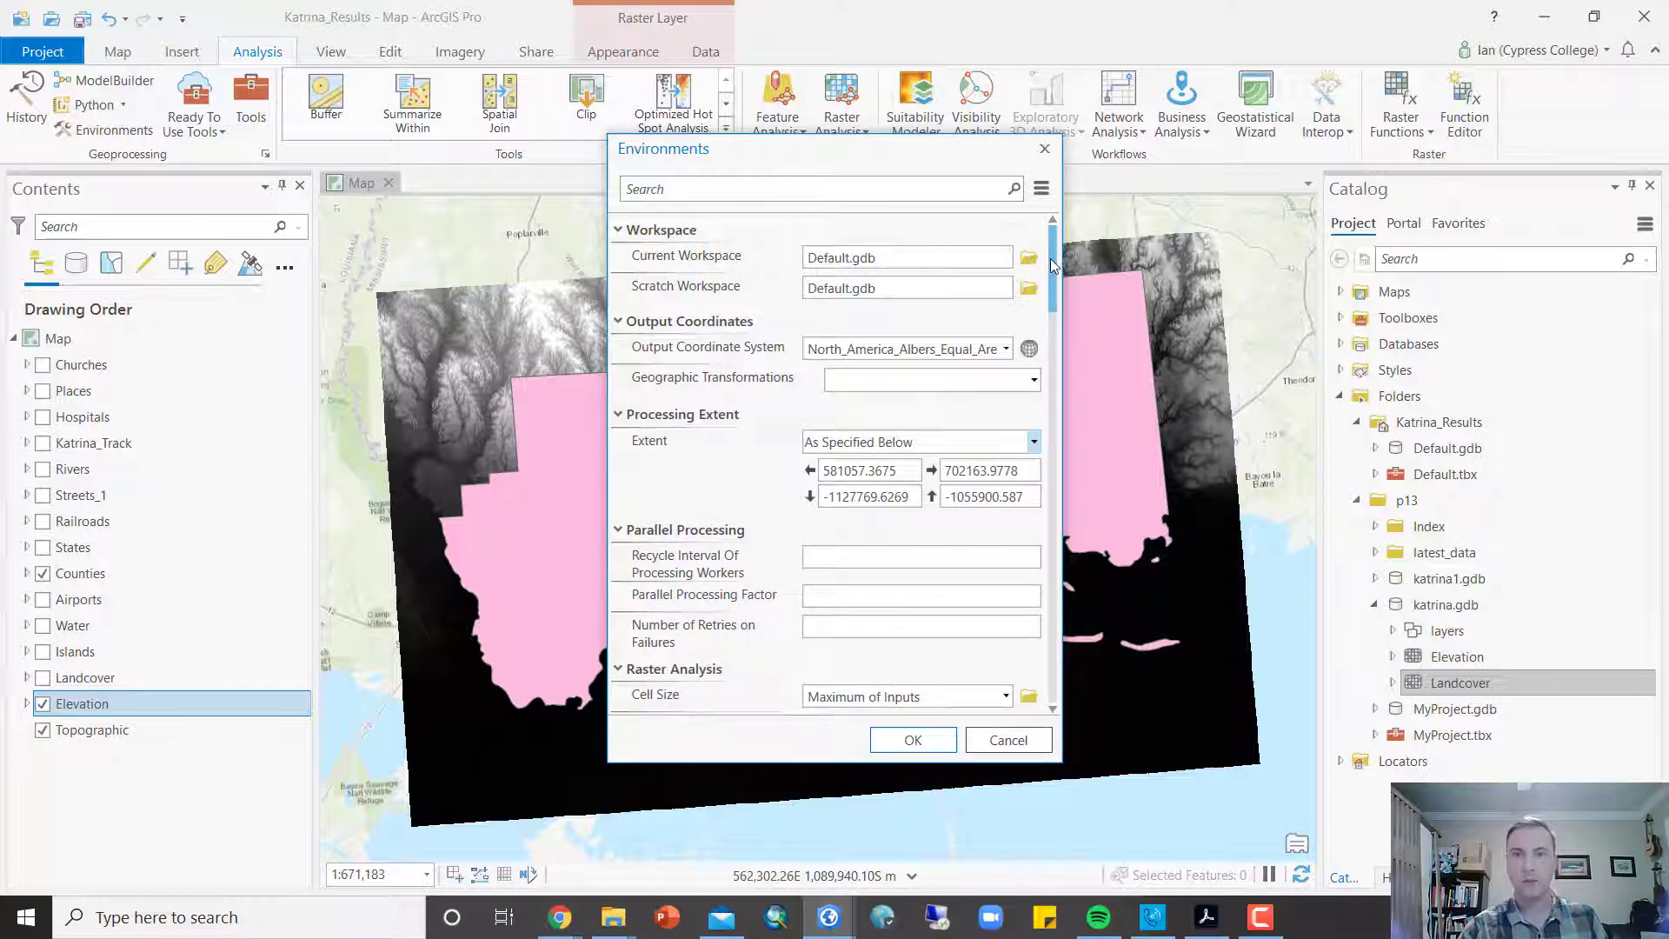
Step: Set the raster analysis cell size to match the Elevation layer and the mask to Counties, apply the environments, and save the project
left_click_drag(1050, 258, 1051, 318)
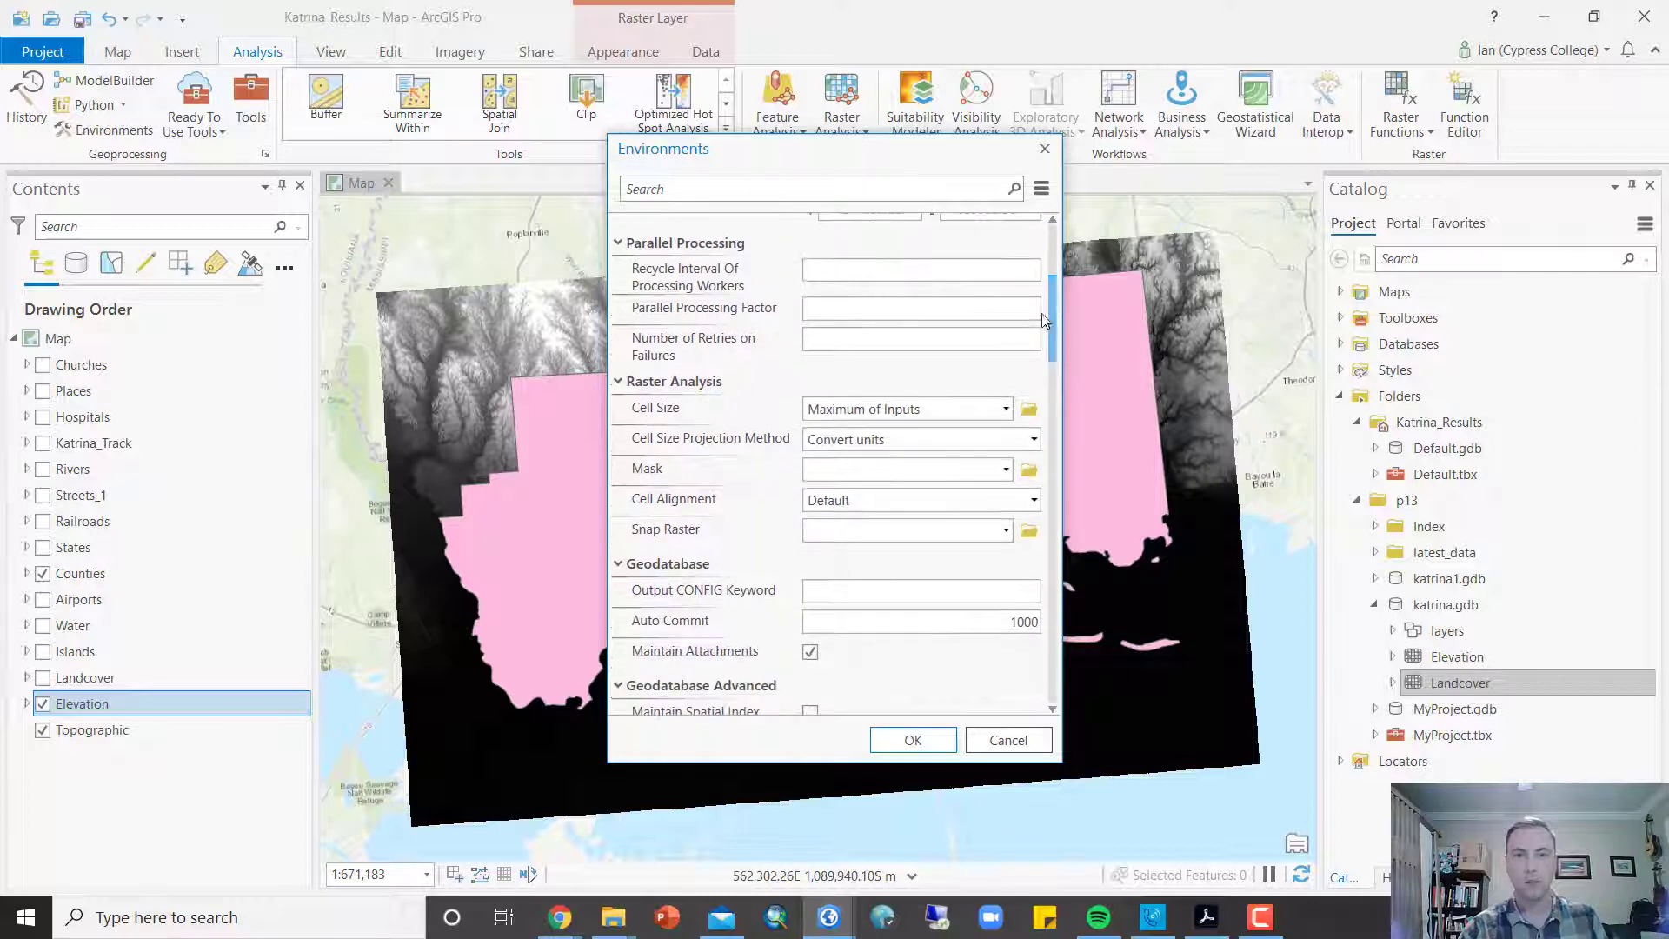
left_click(1006, 410)
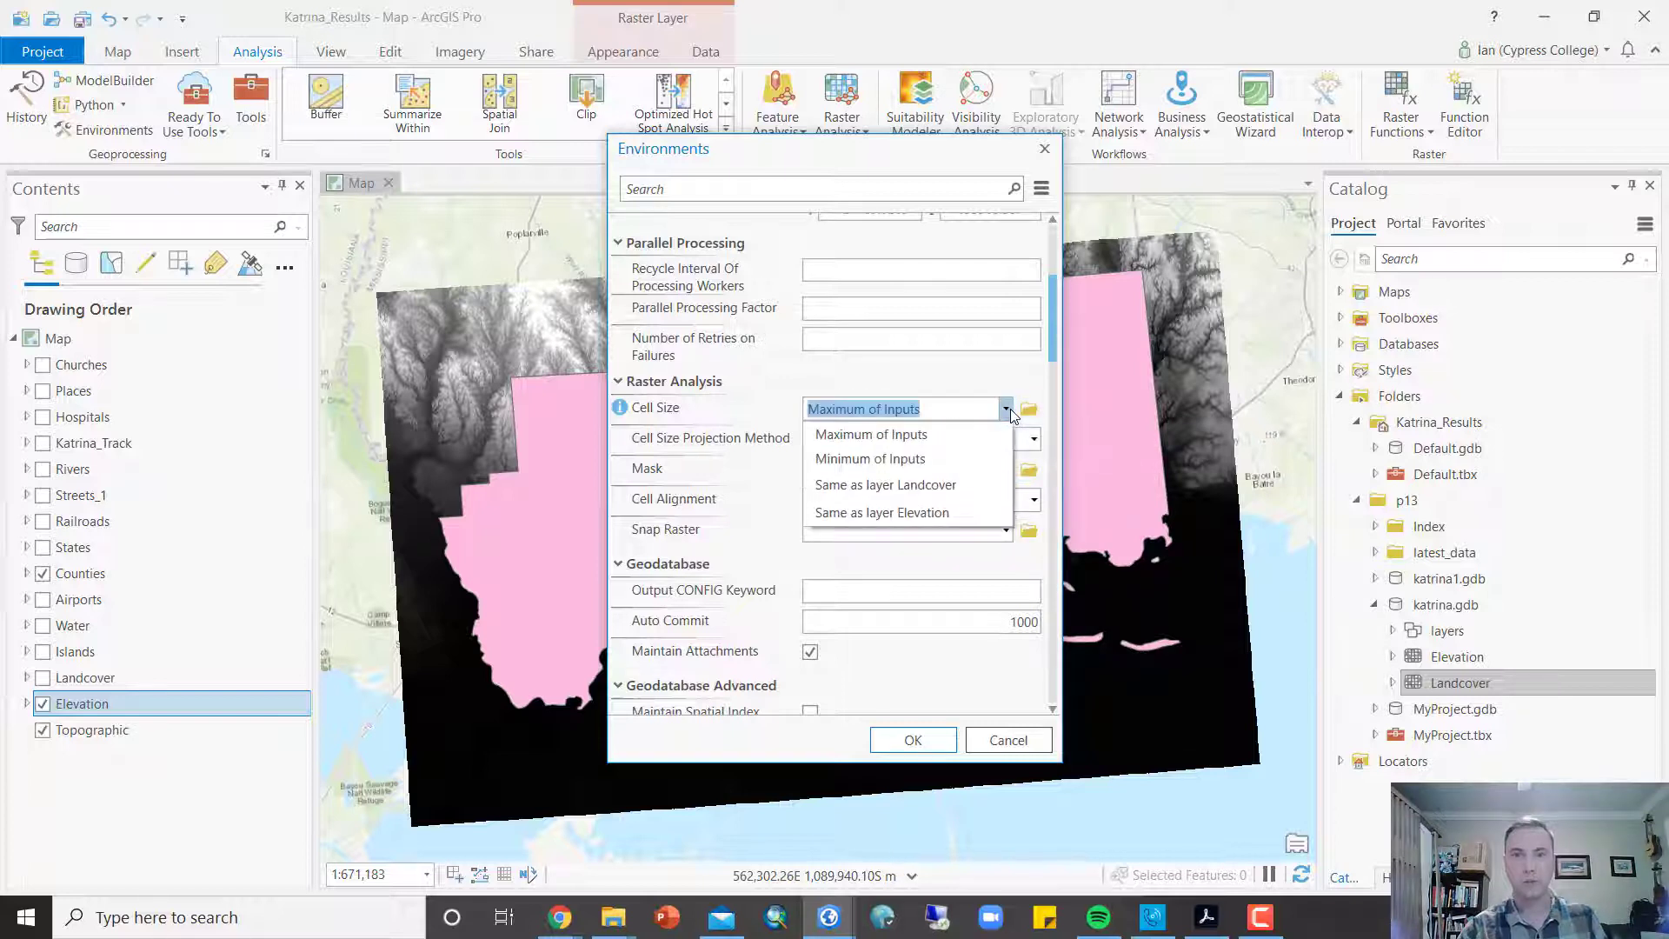
left_click(949, 517)
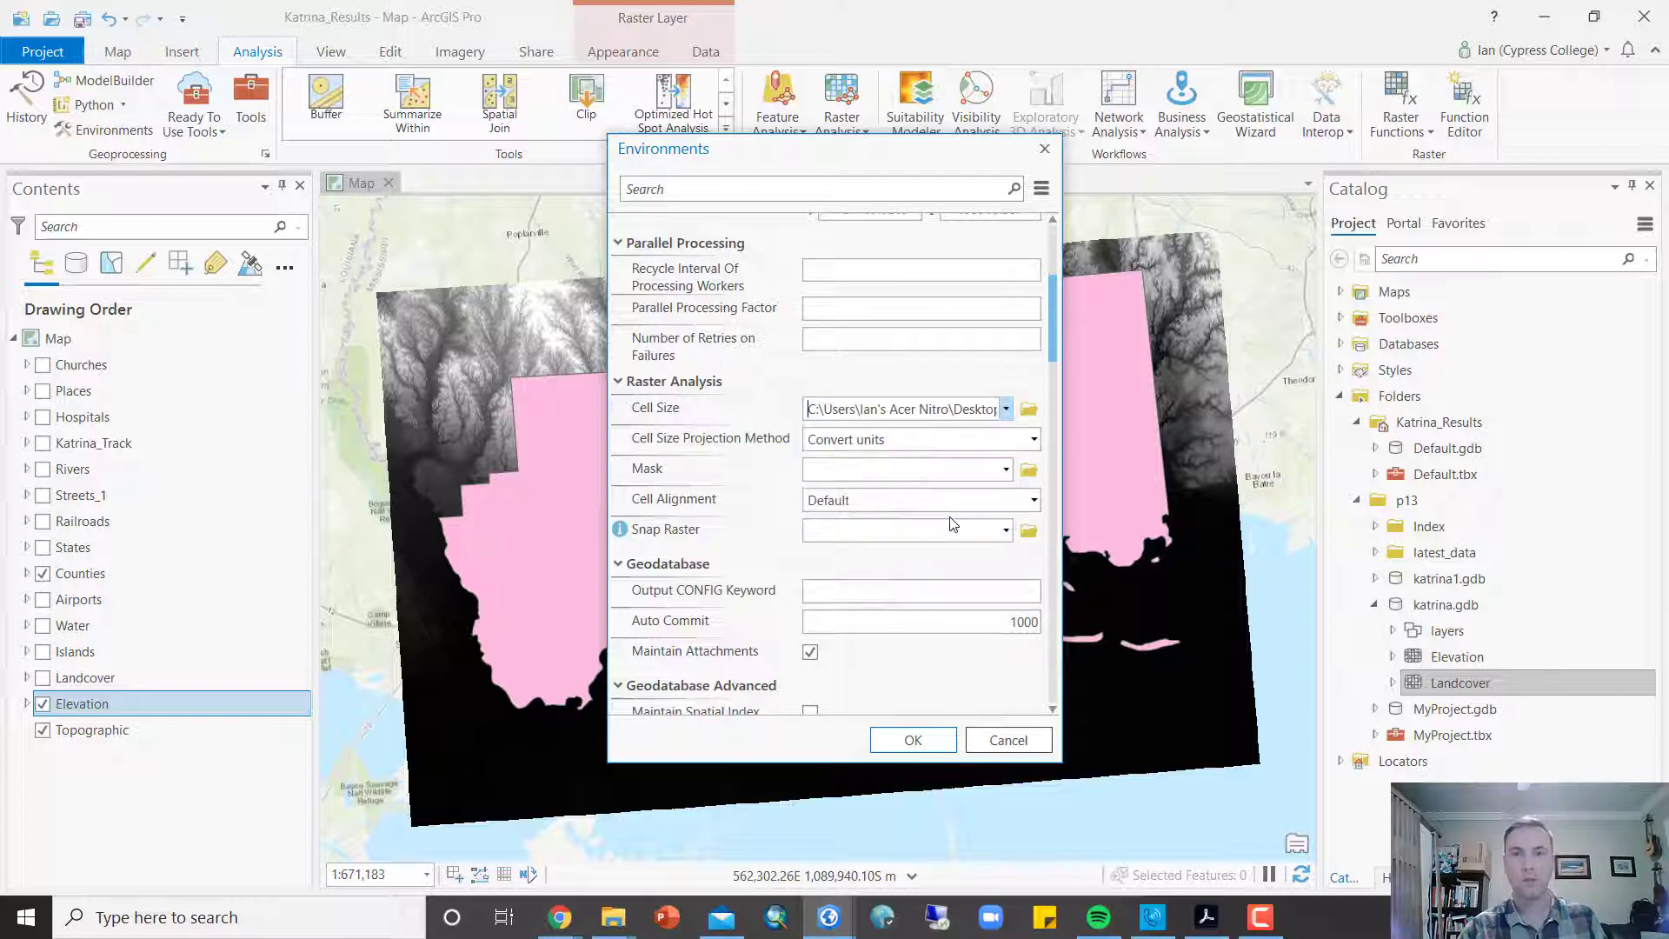
left_click(1006, 470)
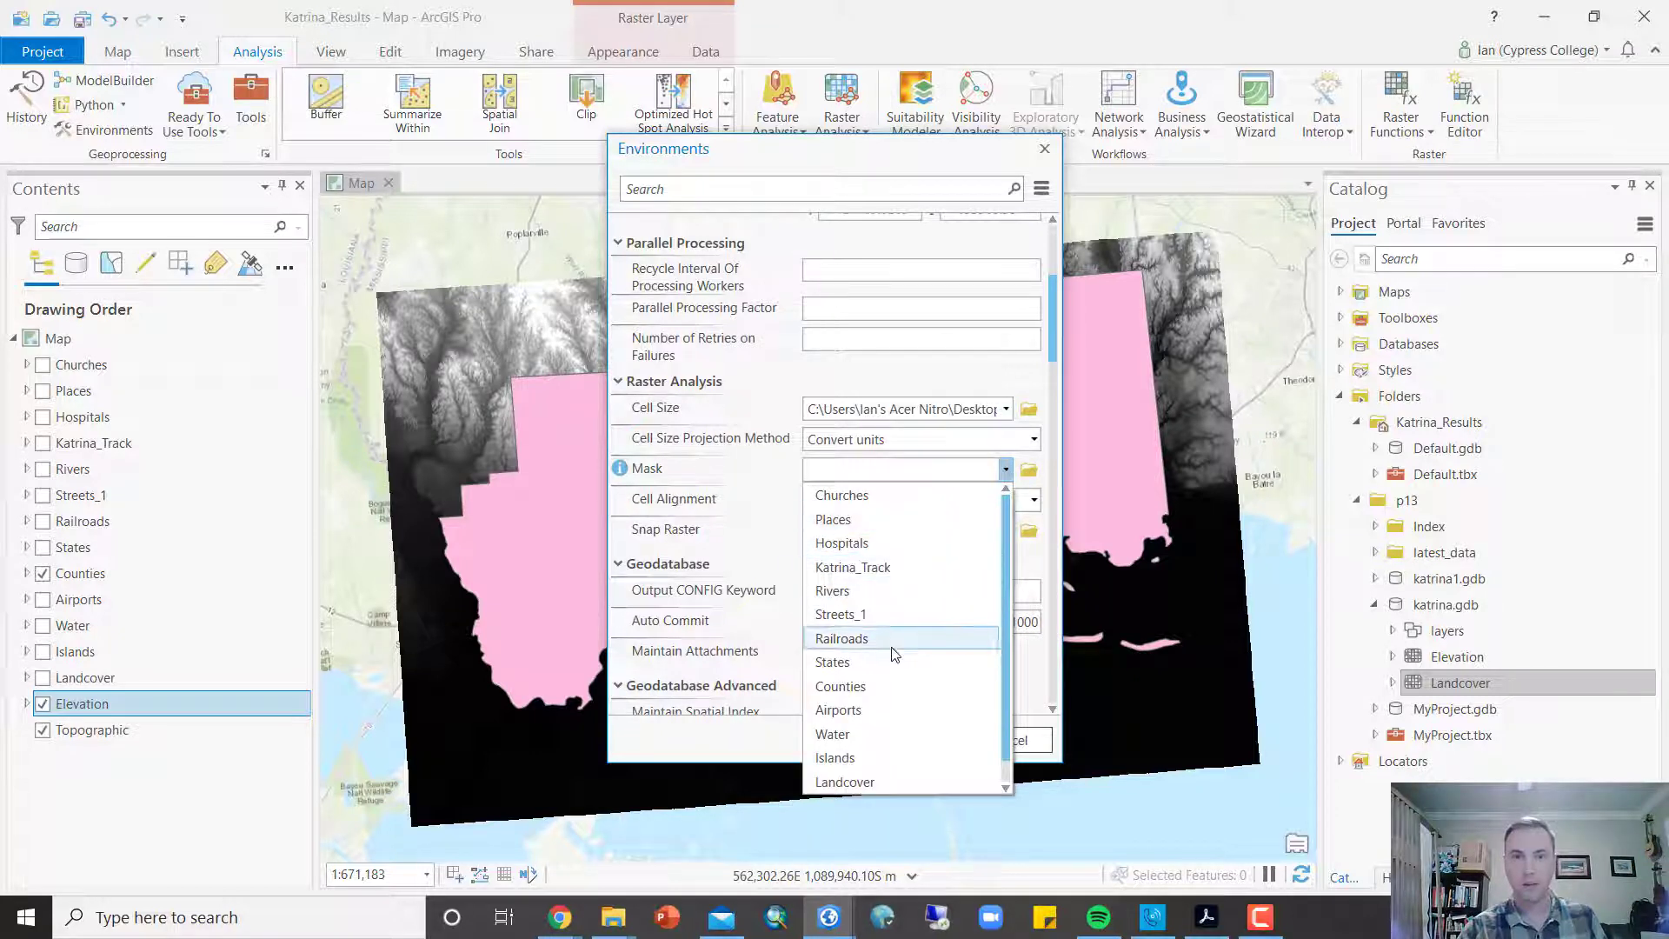
left_click(956, 686)
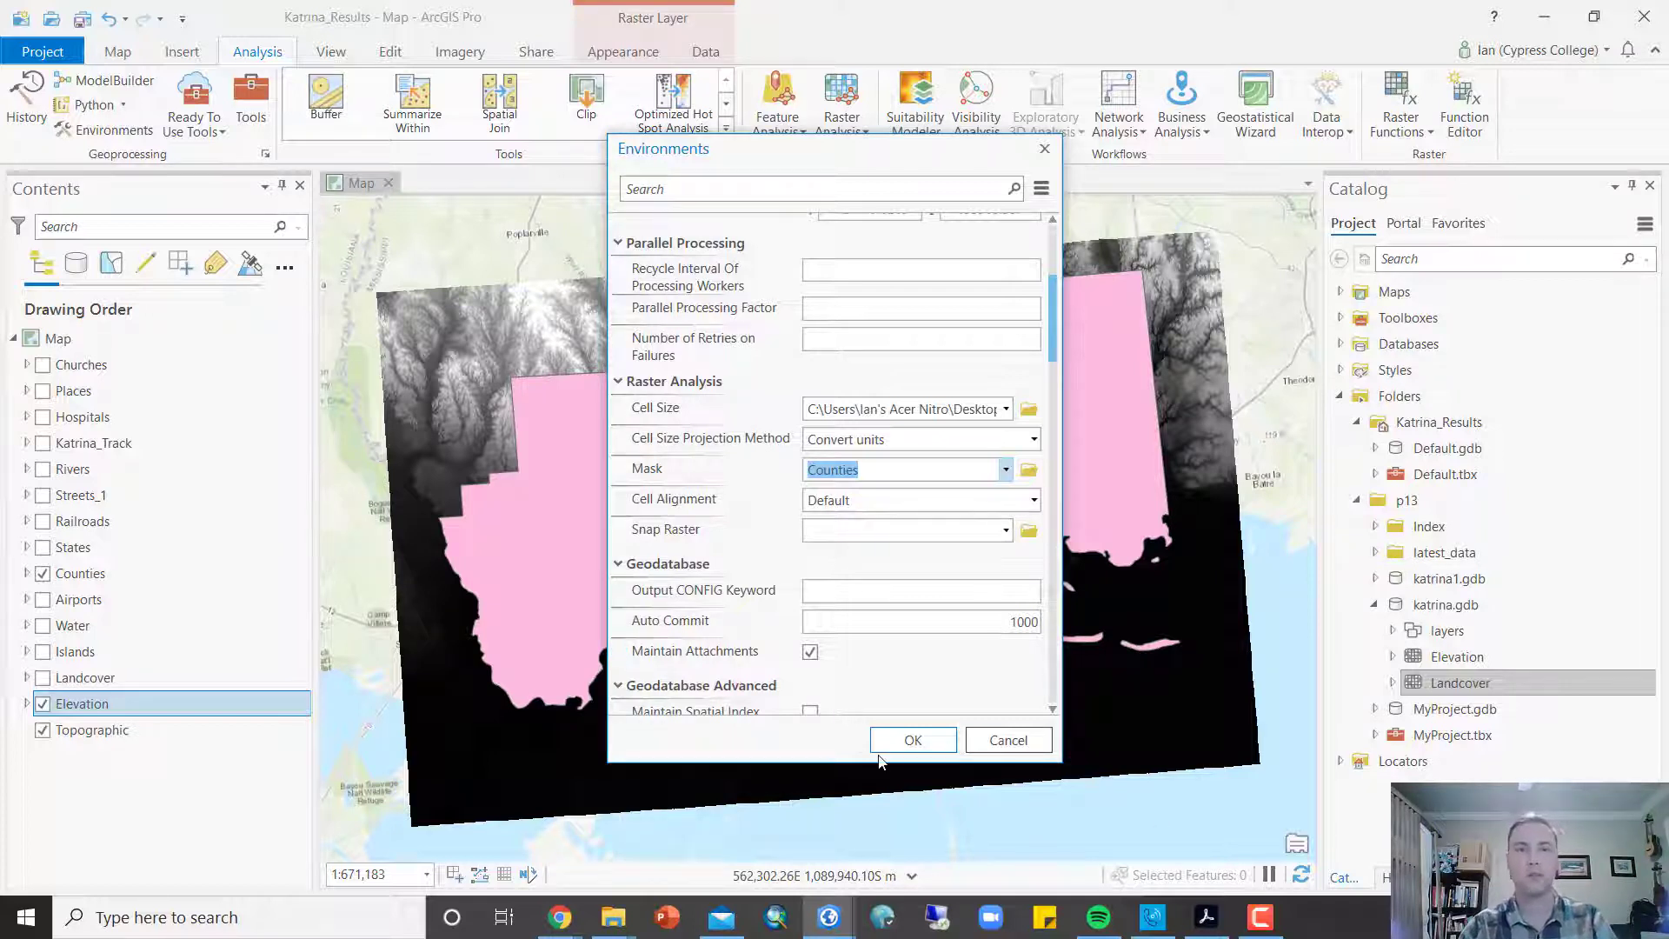
left_click(914, 742)
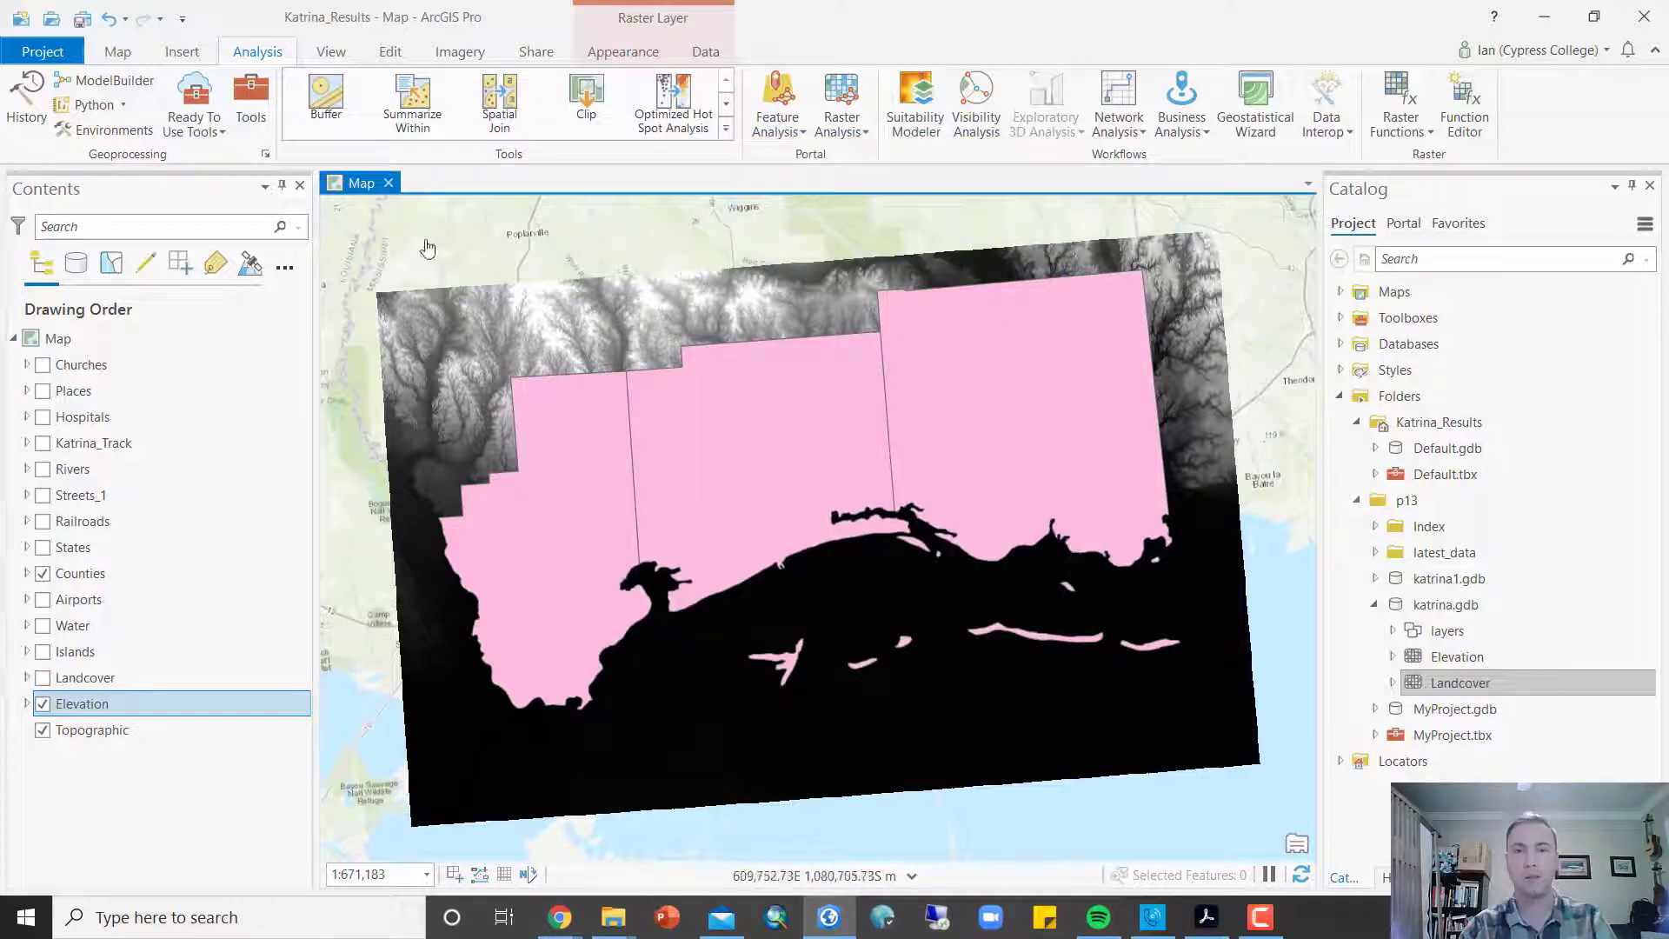
left_click(81, 19)
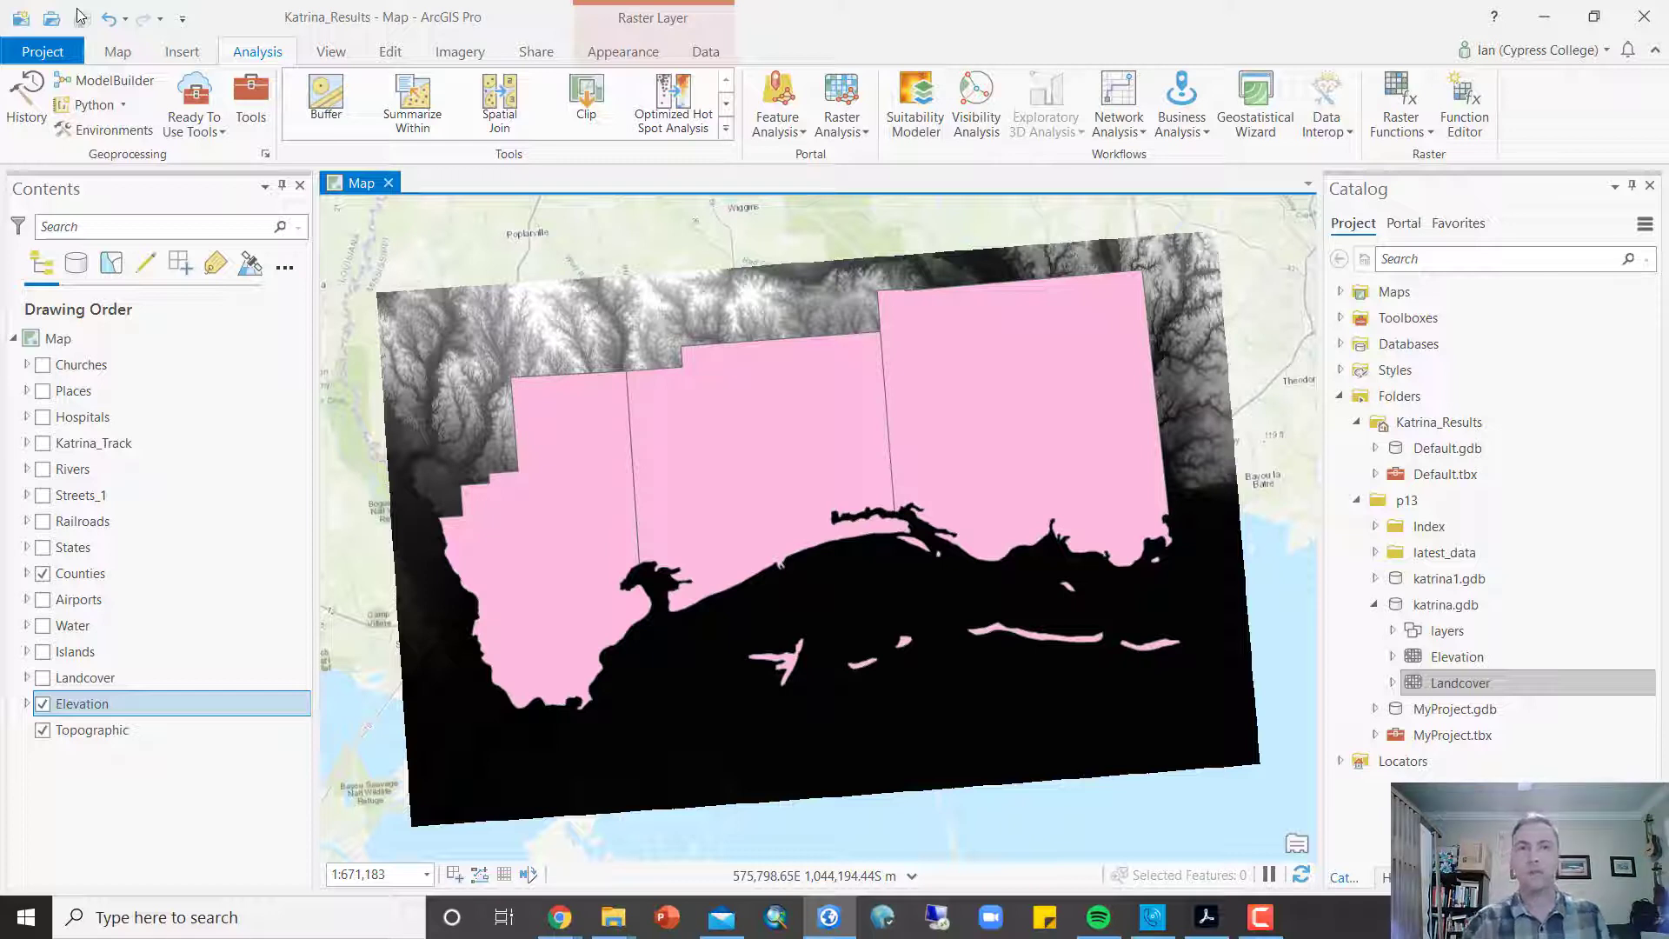
Step: Turn off Elevation so only Counties shows over the Topographic basemap, and zoom to the Counties layer
left_click(42, 573)
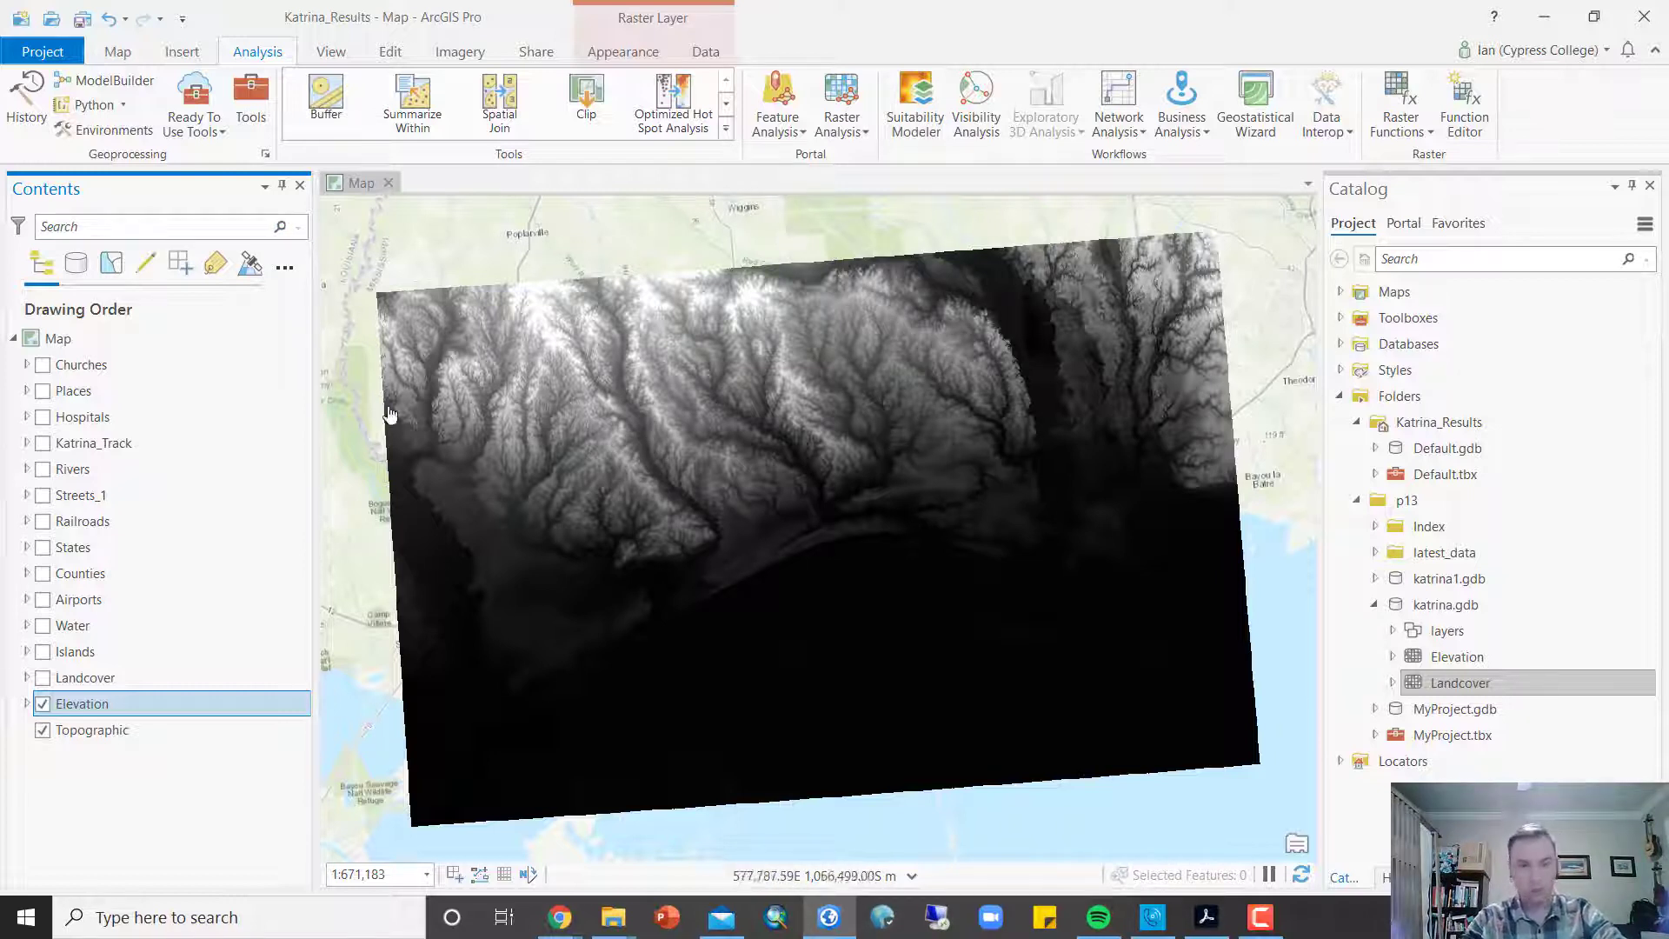
left_click(43, 704)
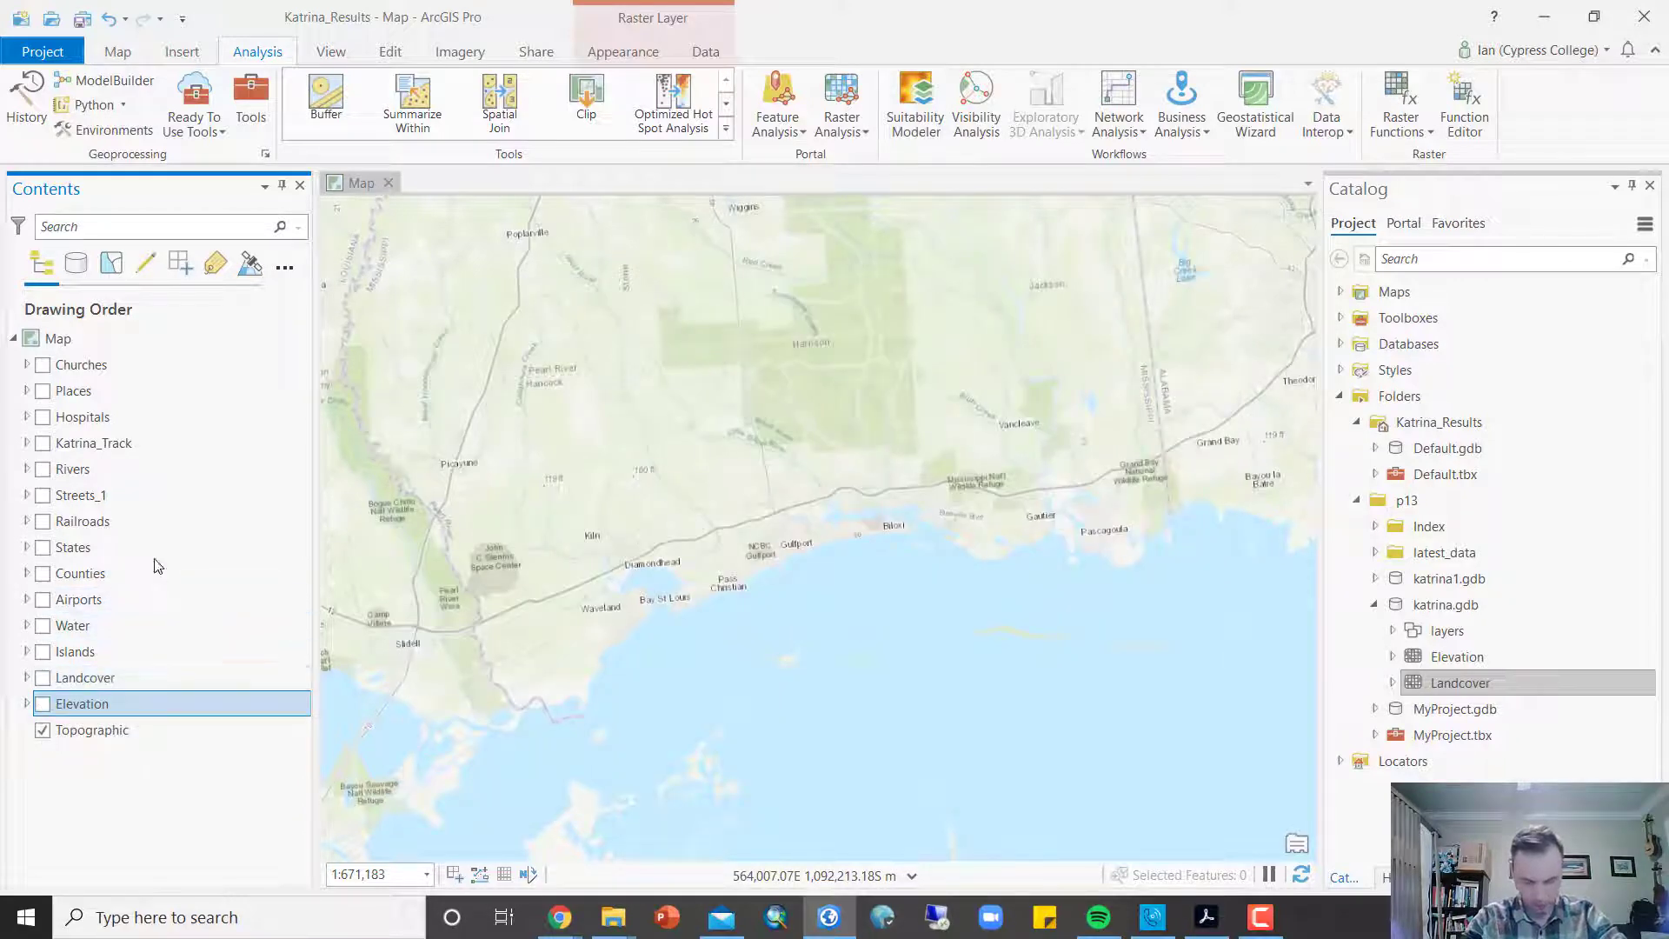
left_click(86, 577)
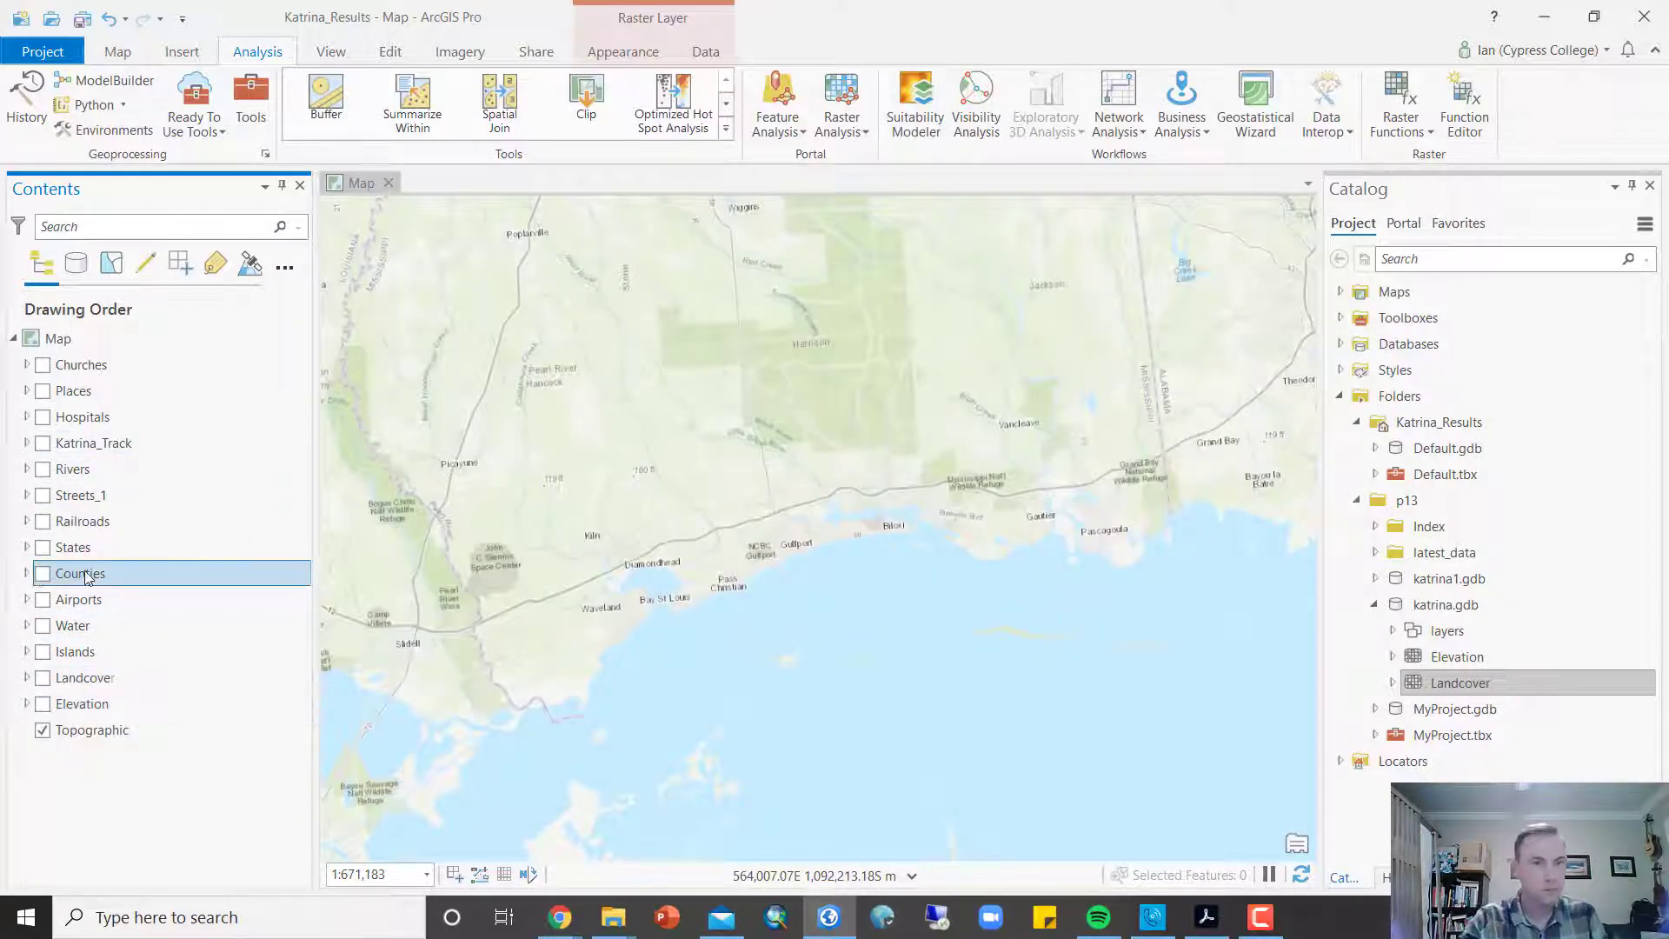
left_click(42, 576)
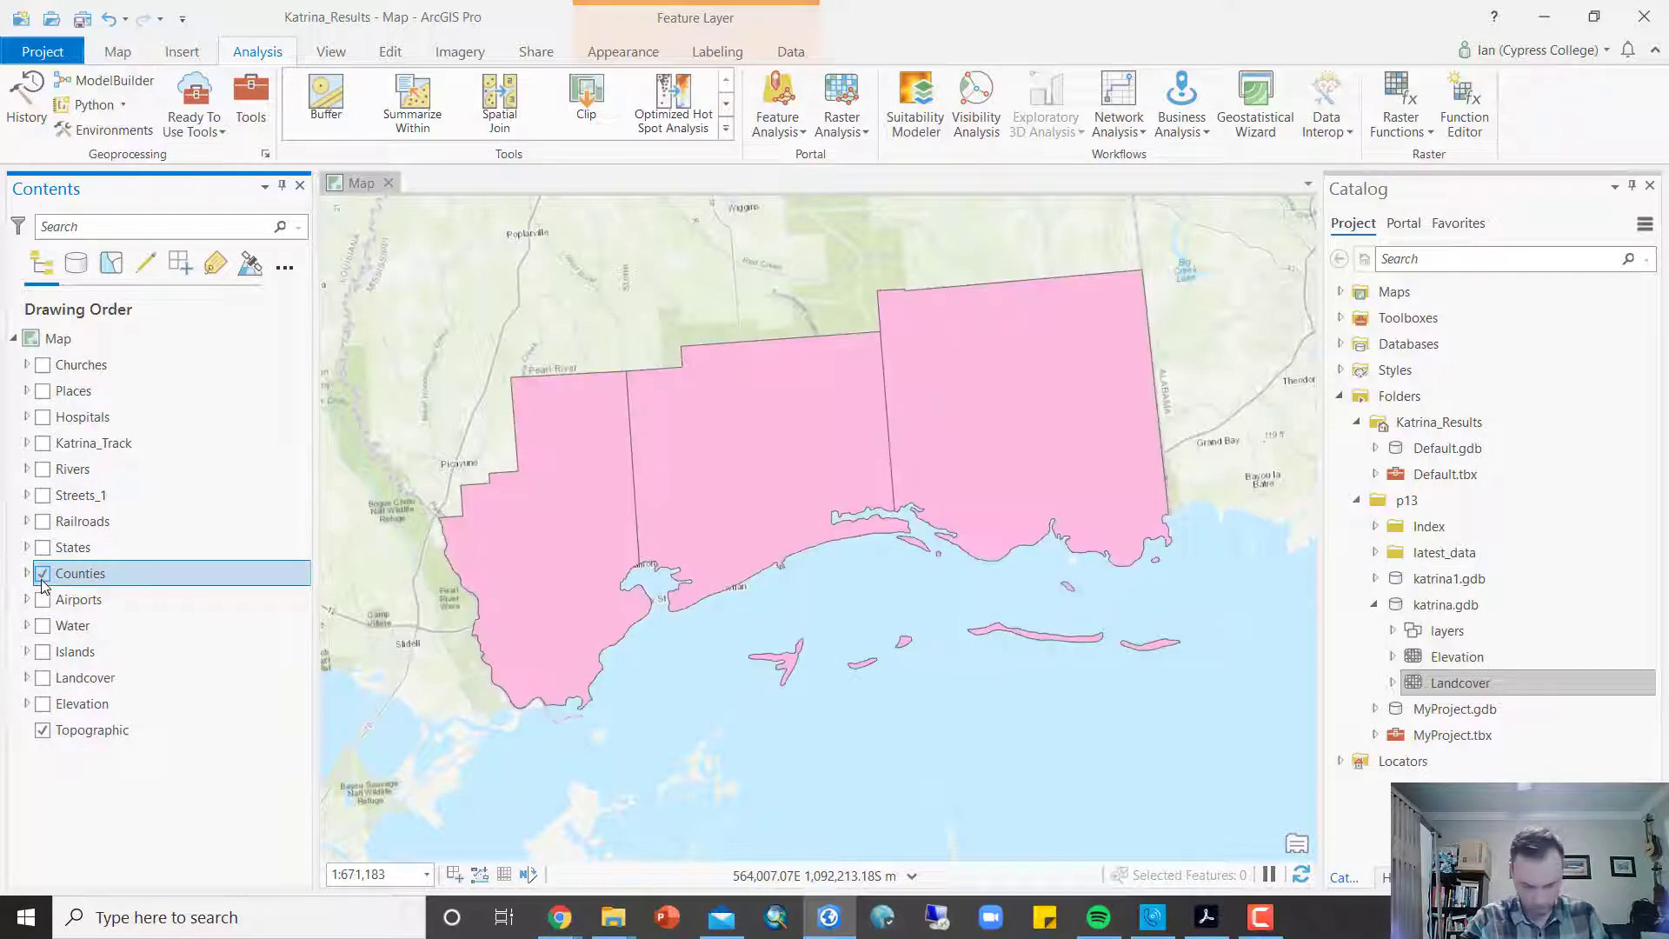
right_click(83, 577)
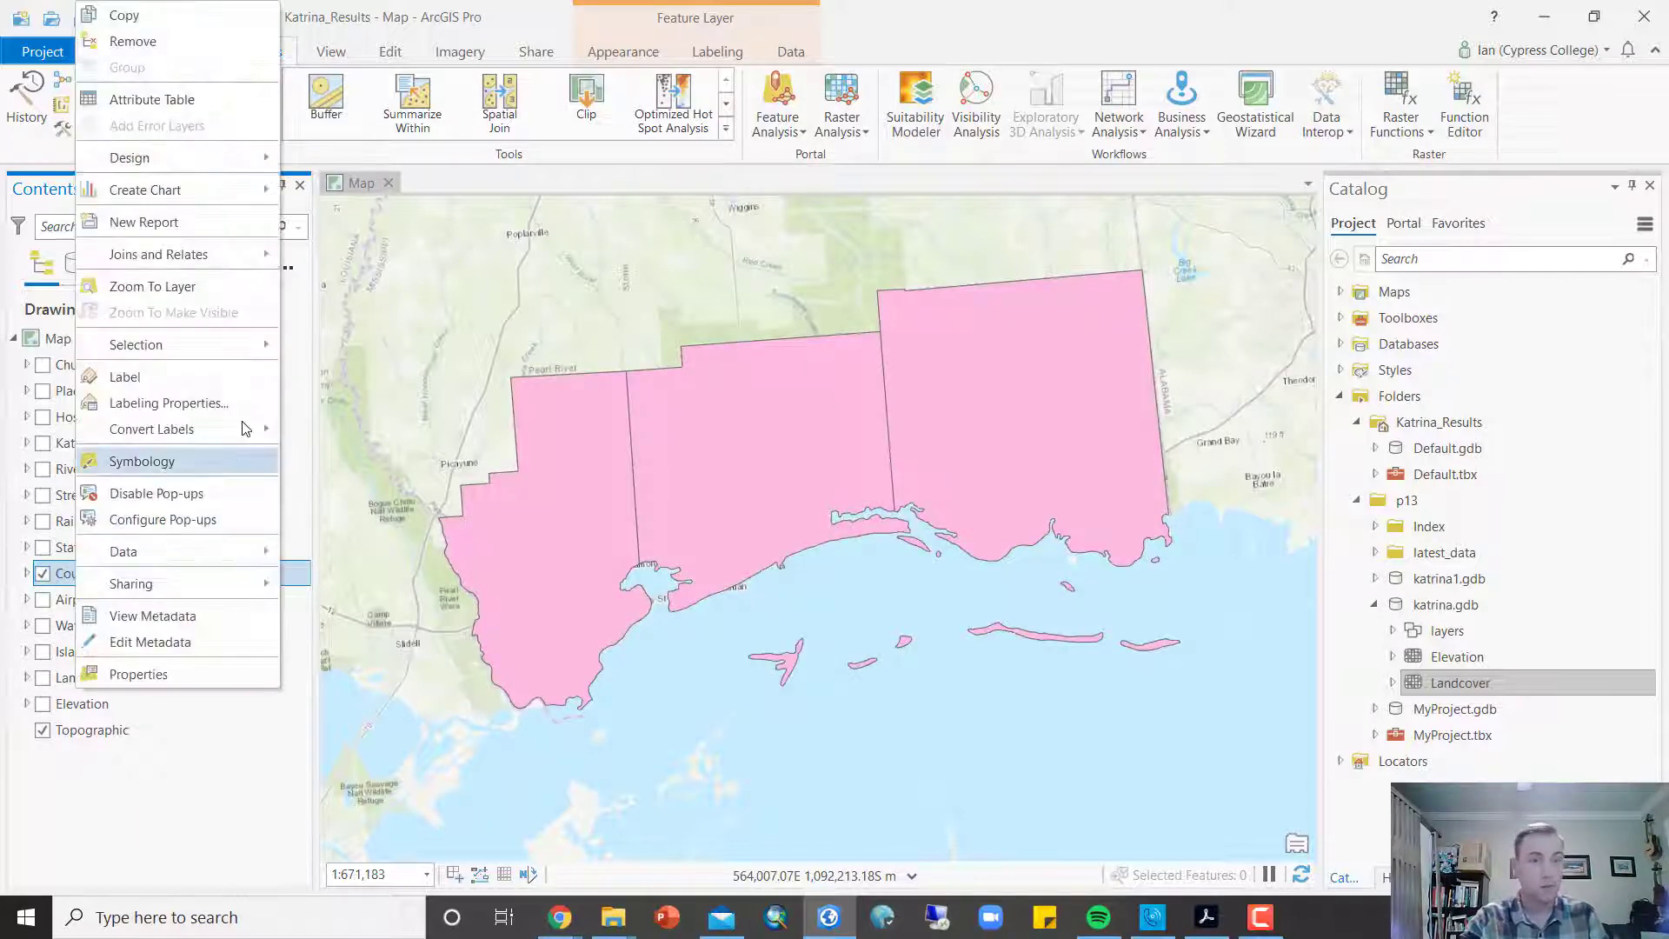
left_click(221, 286)
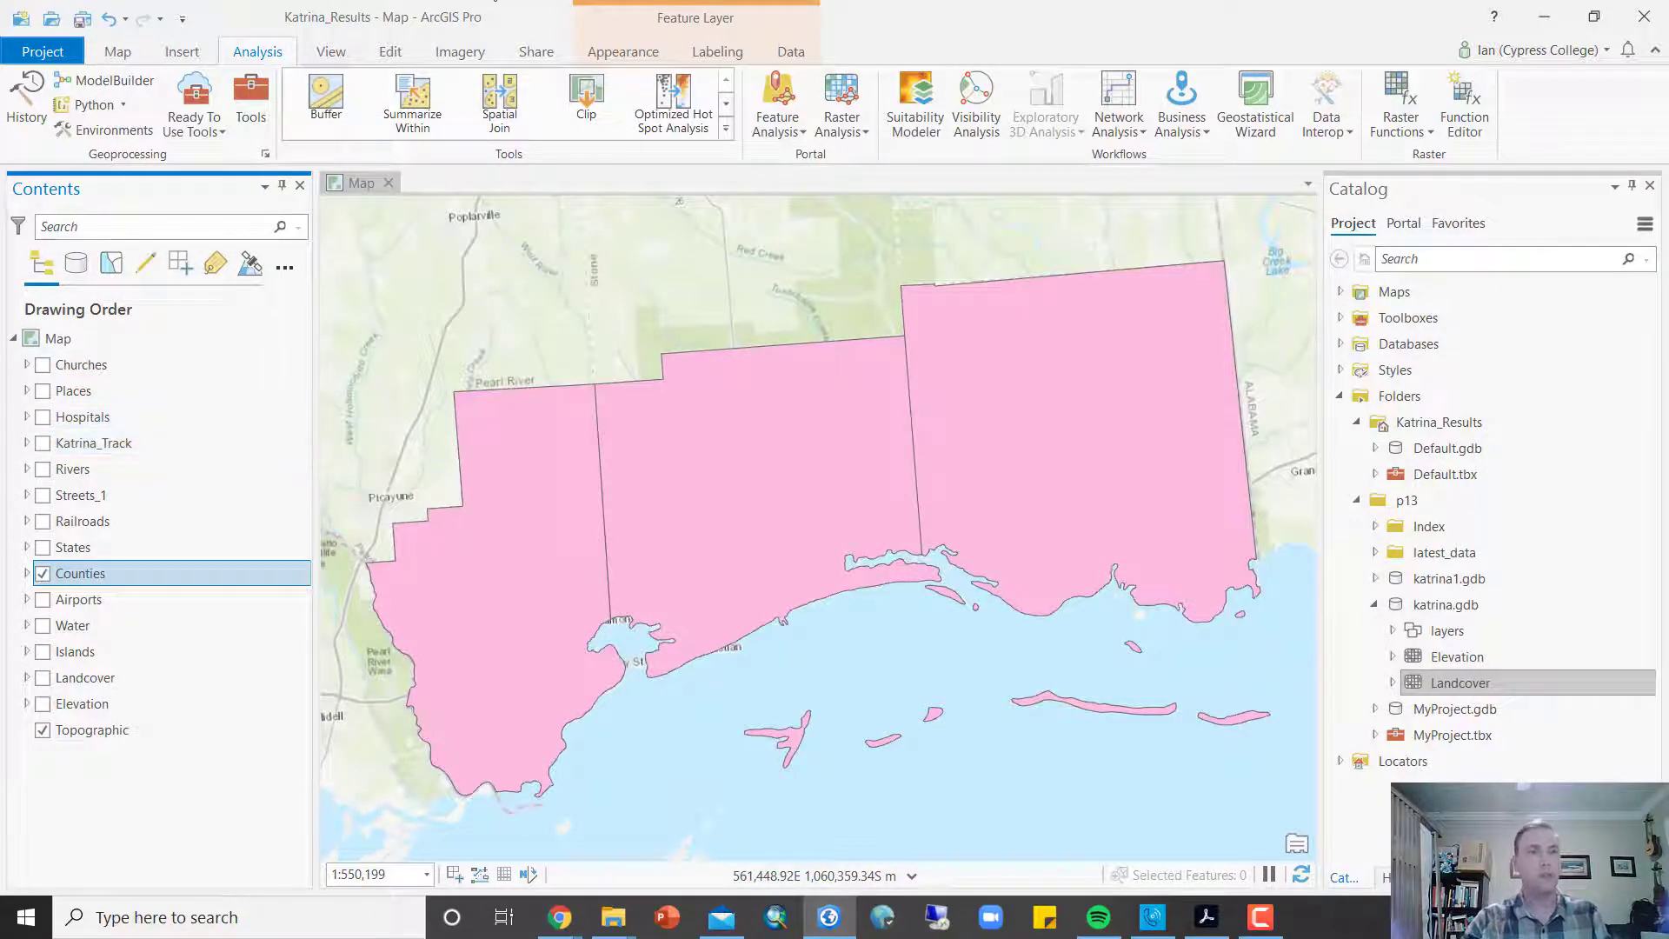
Step: Label the Counties layer using the COUNTY field
right_click(100, 578)
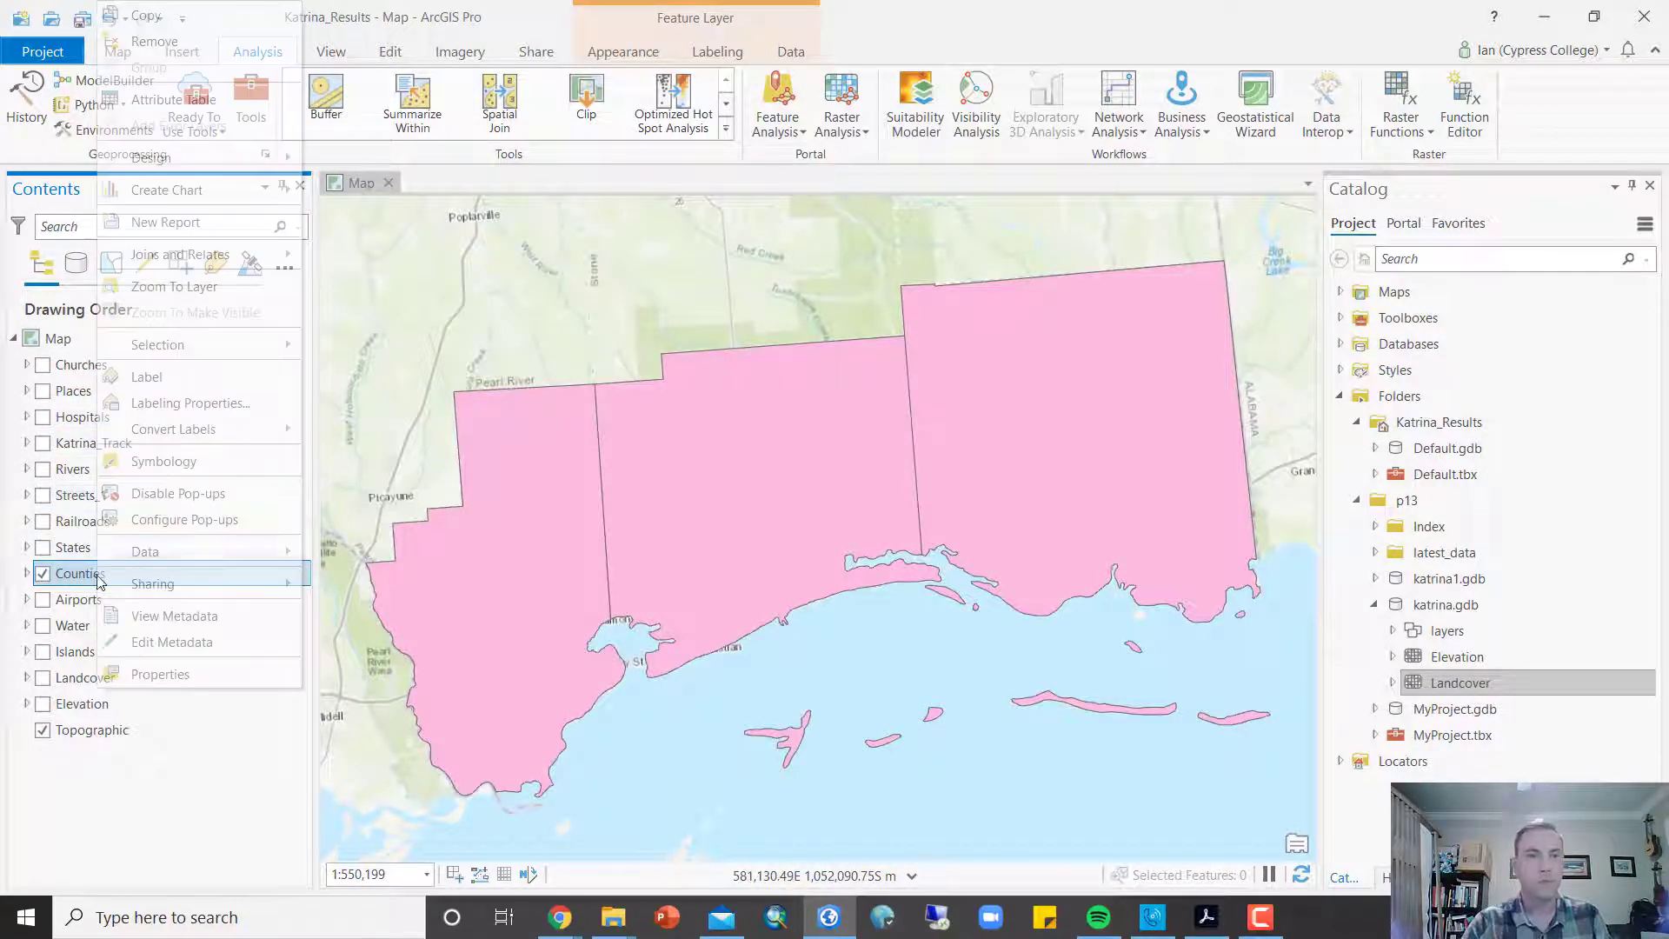
left_click(223, 381)
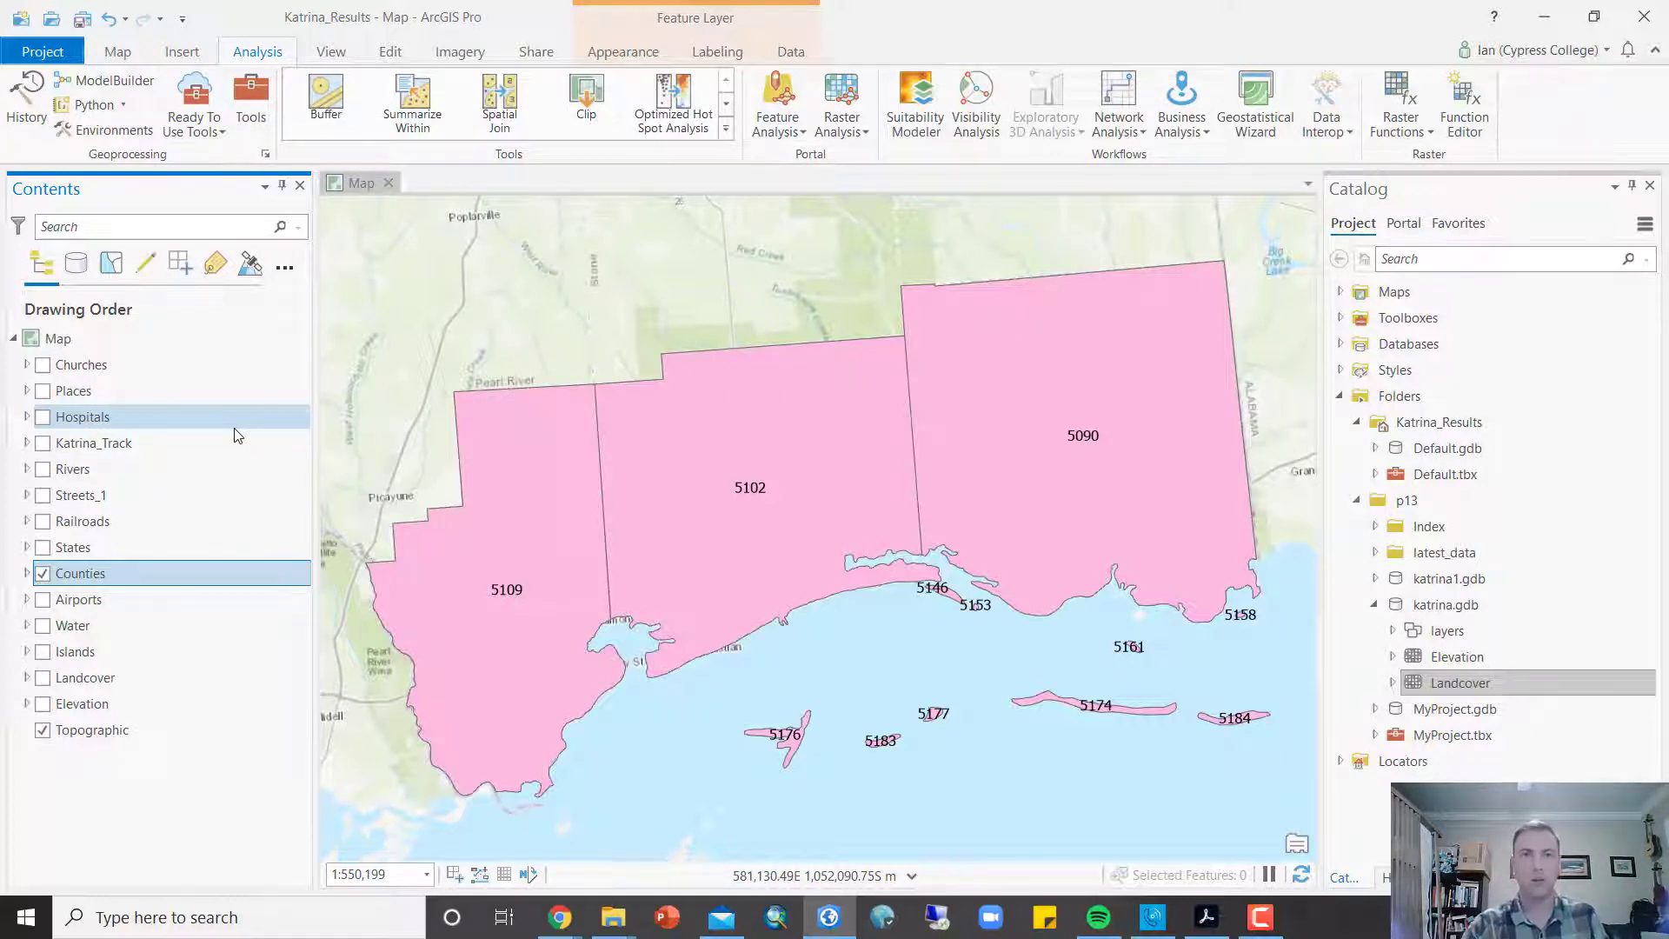
left_click(718, 52)
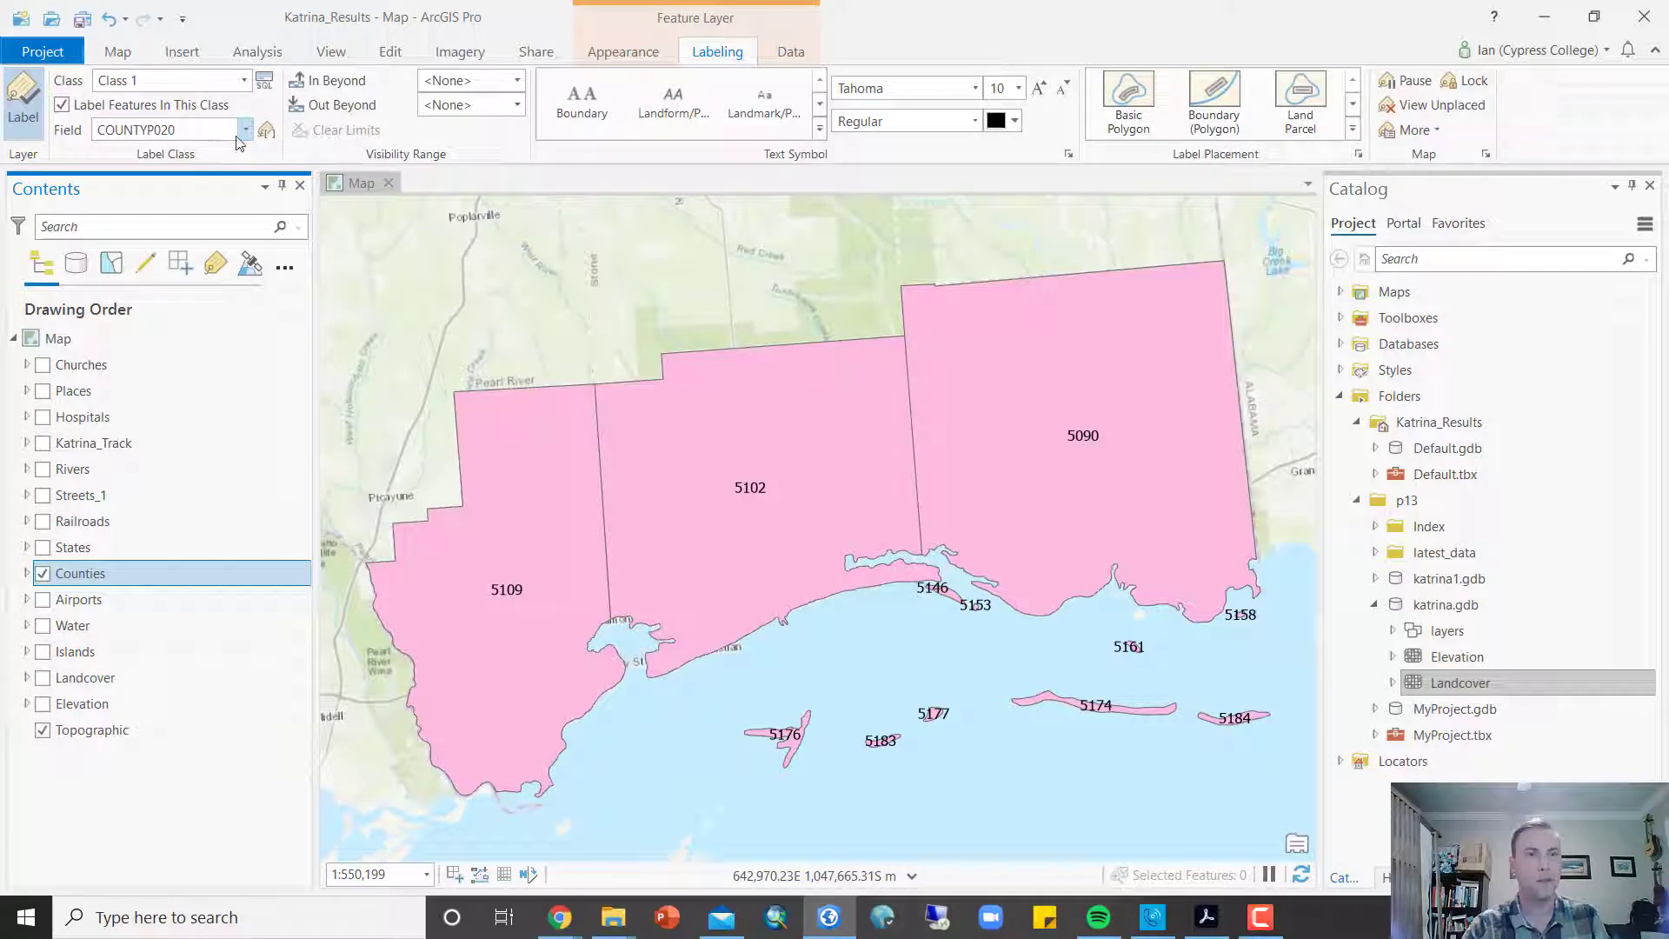
left_click(244, 129)
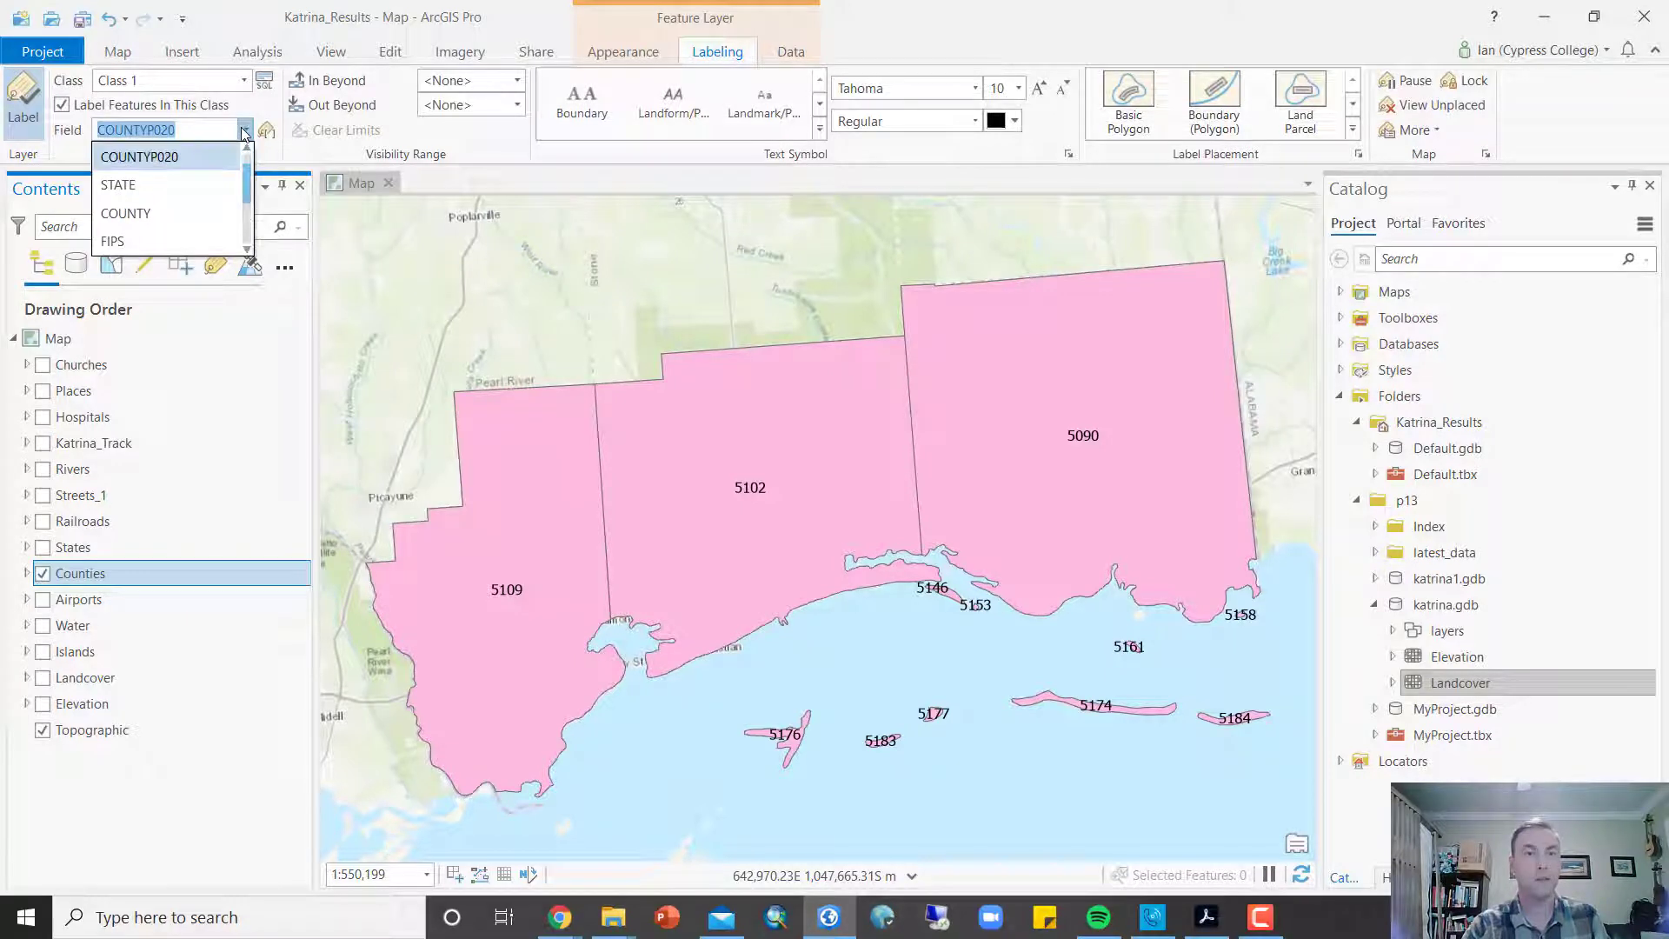
left_click(160, 212)
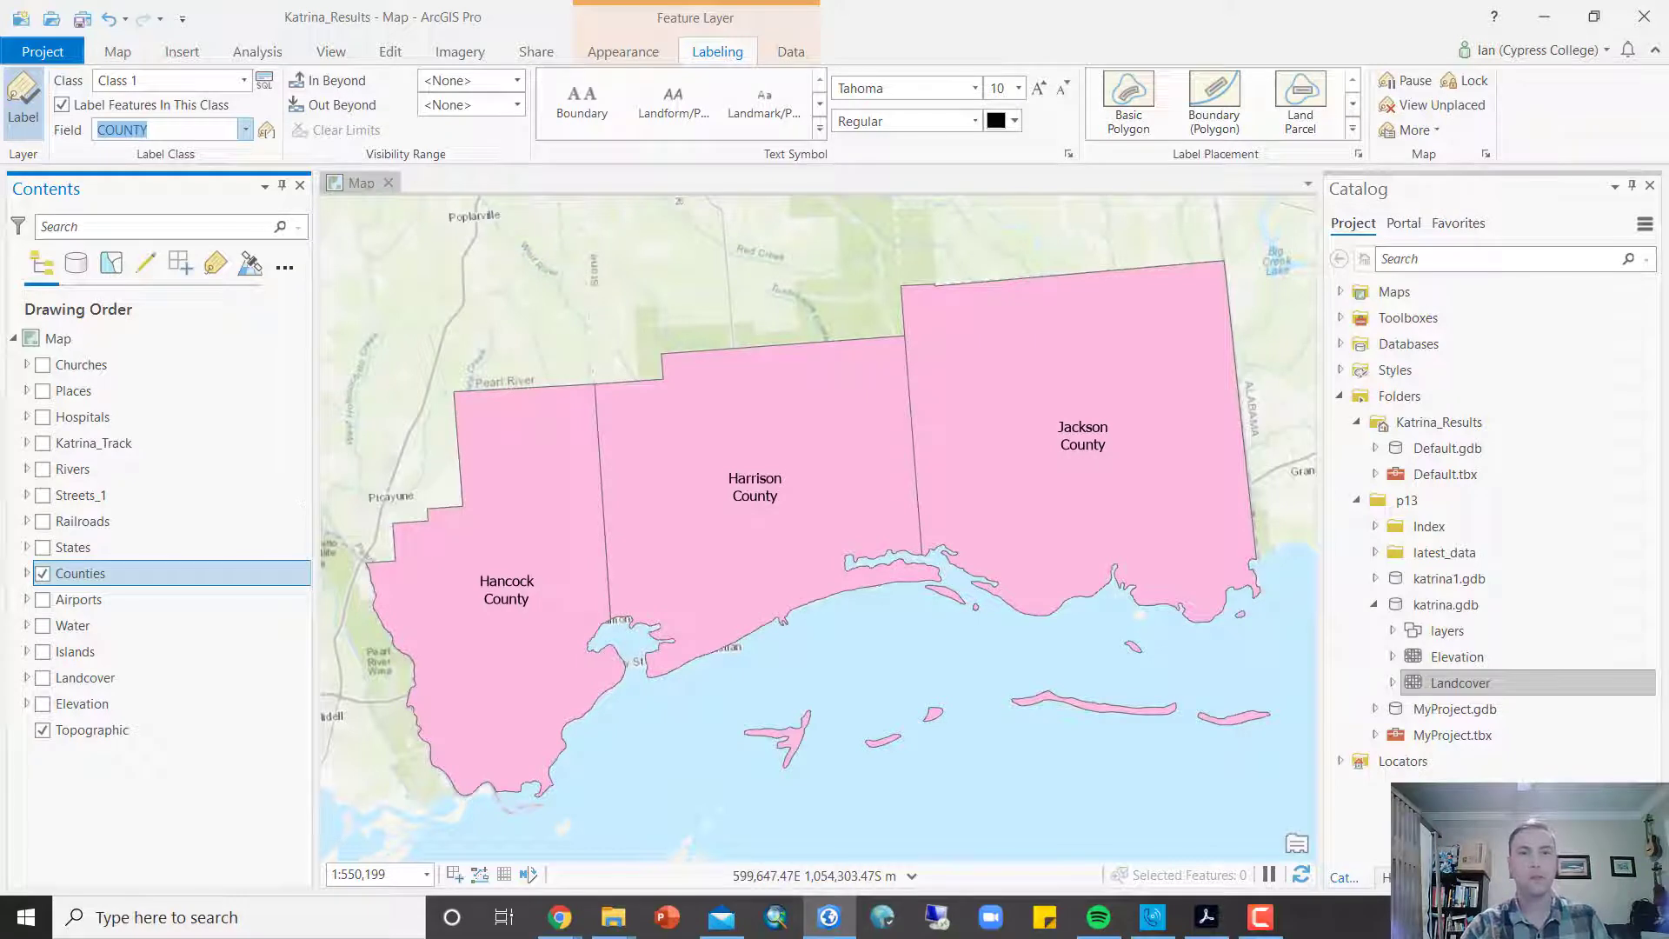
Step: Symbolize the Counties polygons with no fill color and a red outline 2 pt wide
left_click(624, 54)
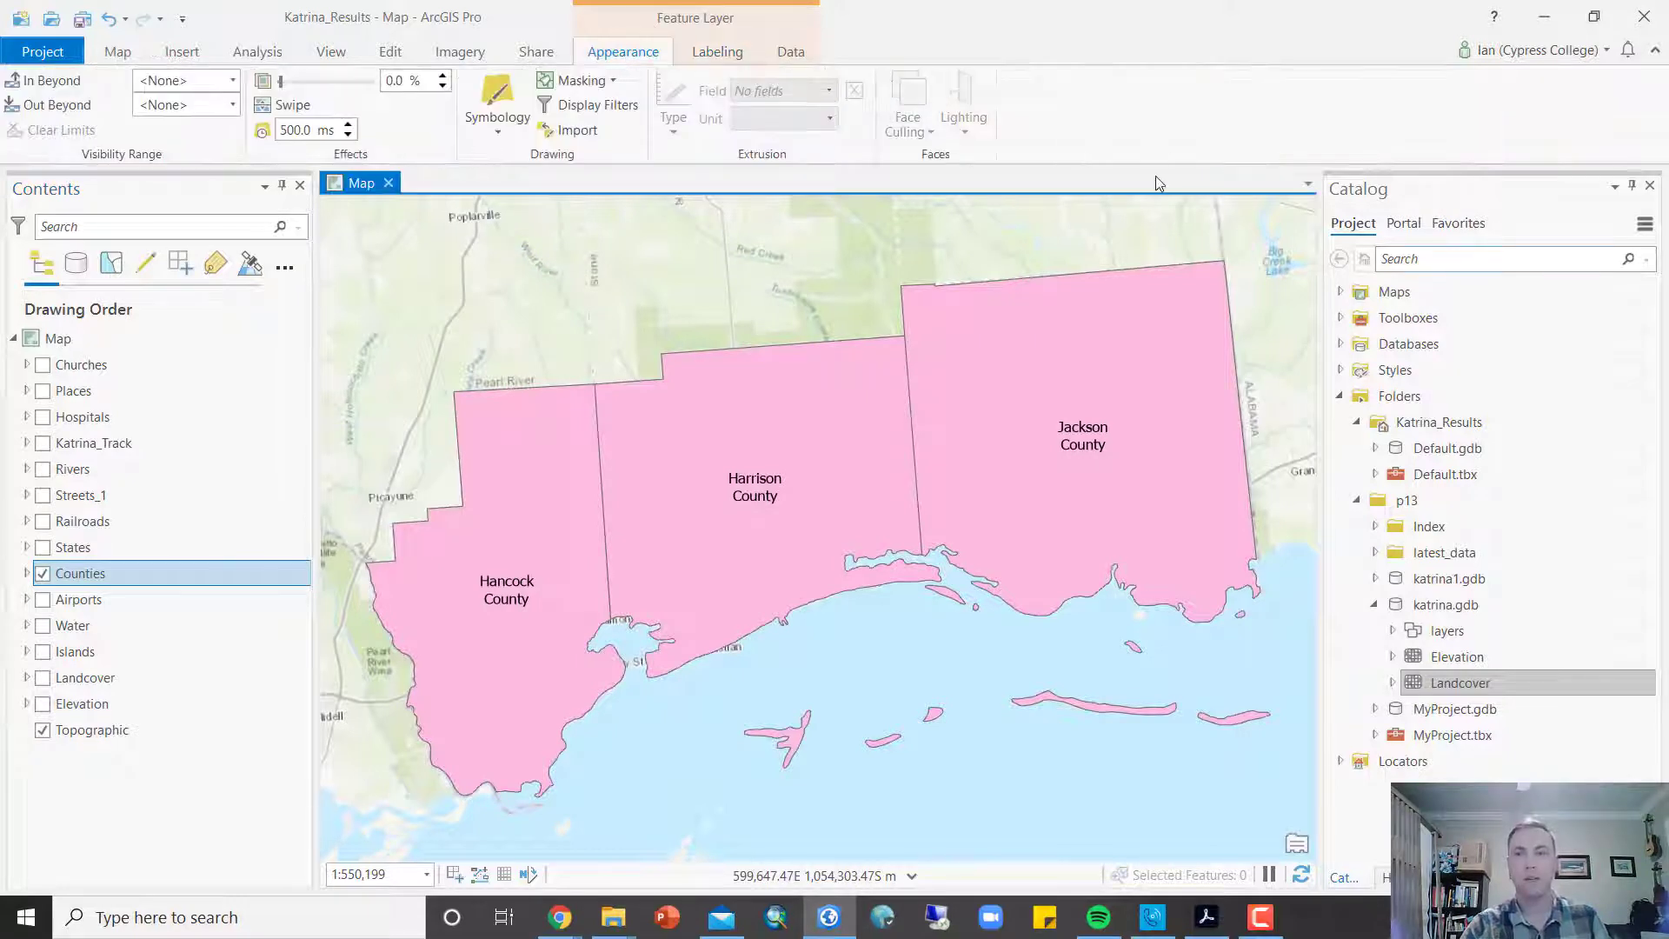
left_click(496, 98)
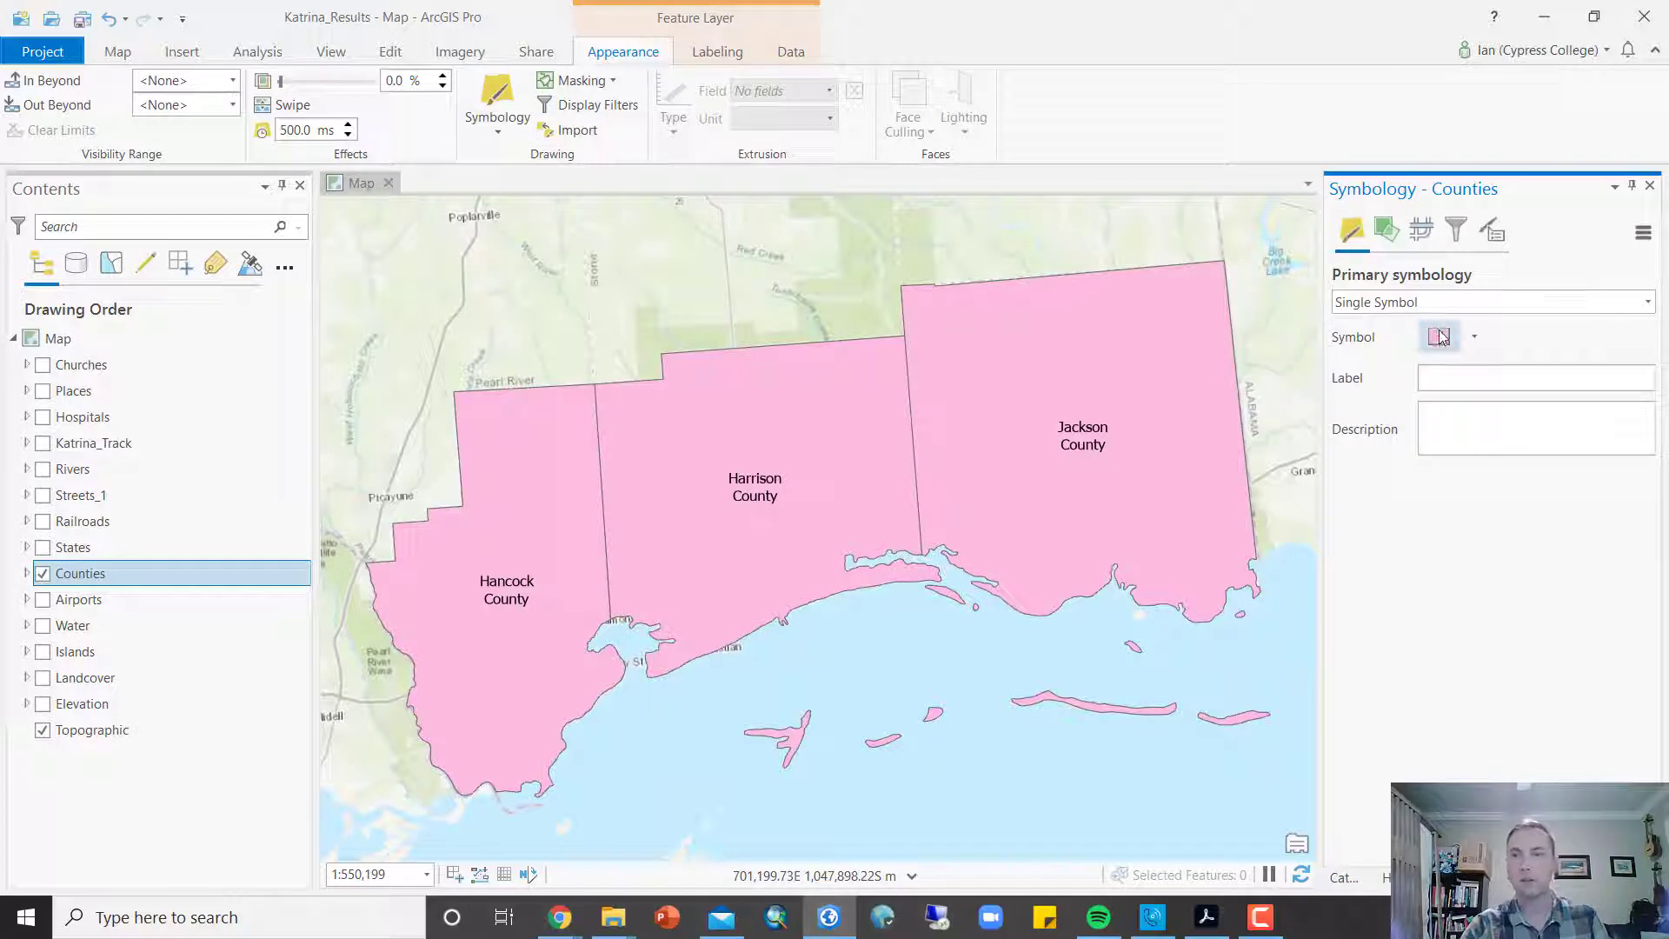
left_click(1439, 341)
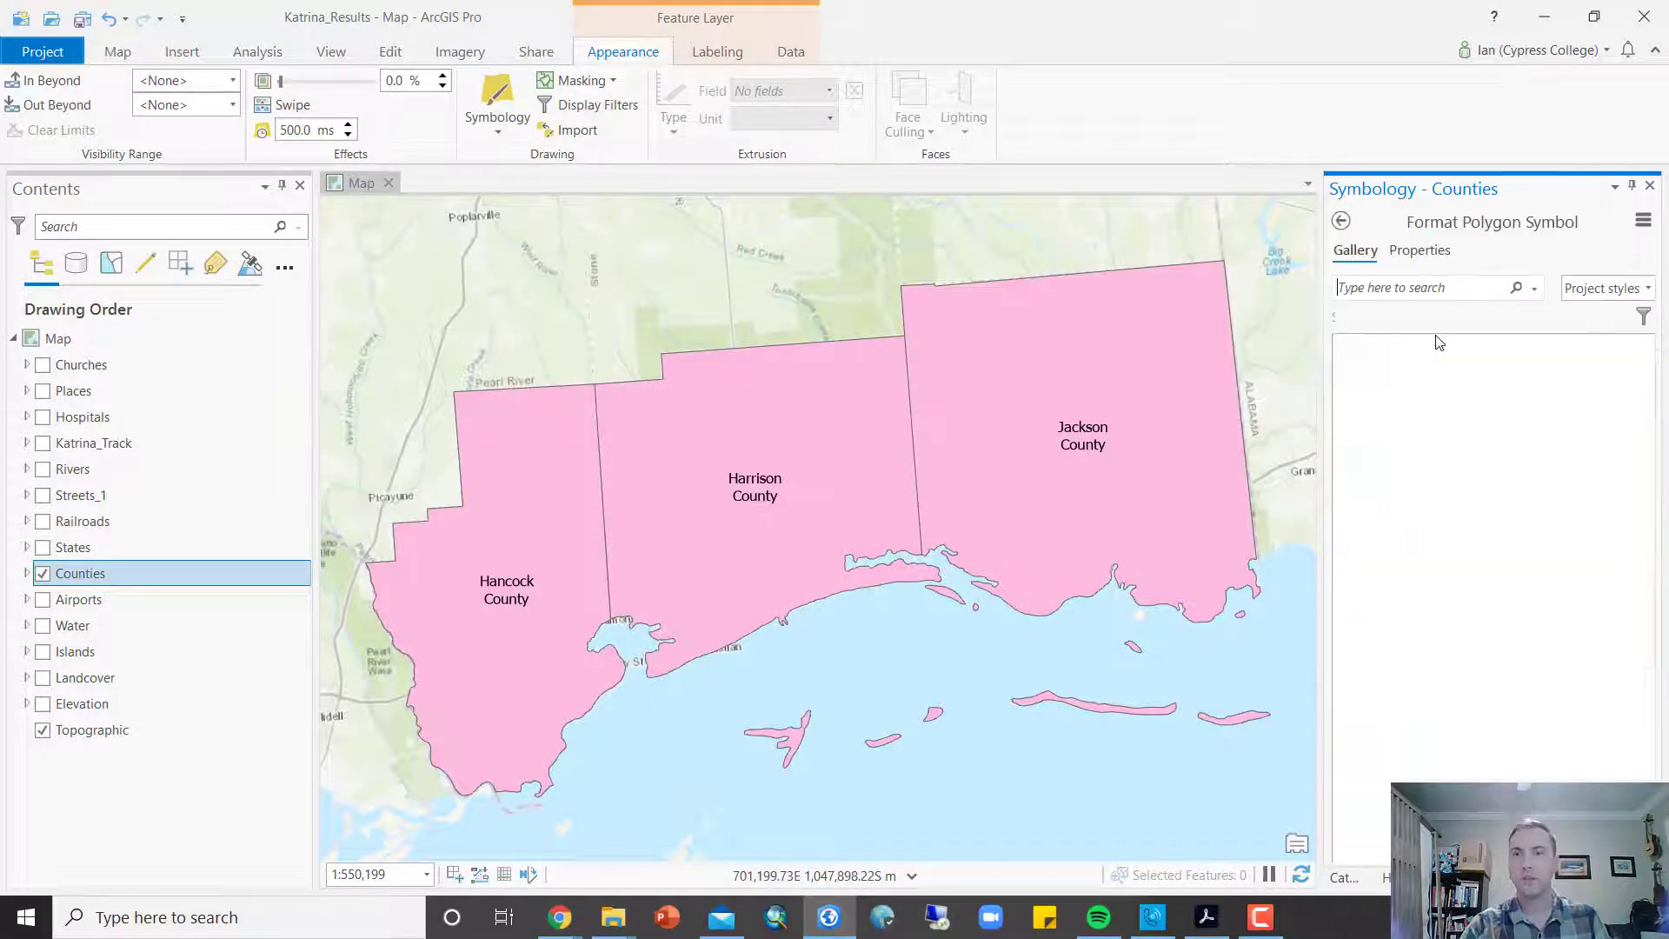
left_click(1432, 252)
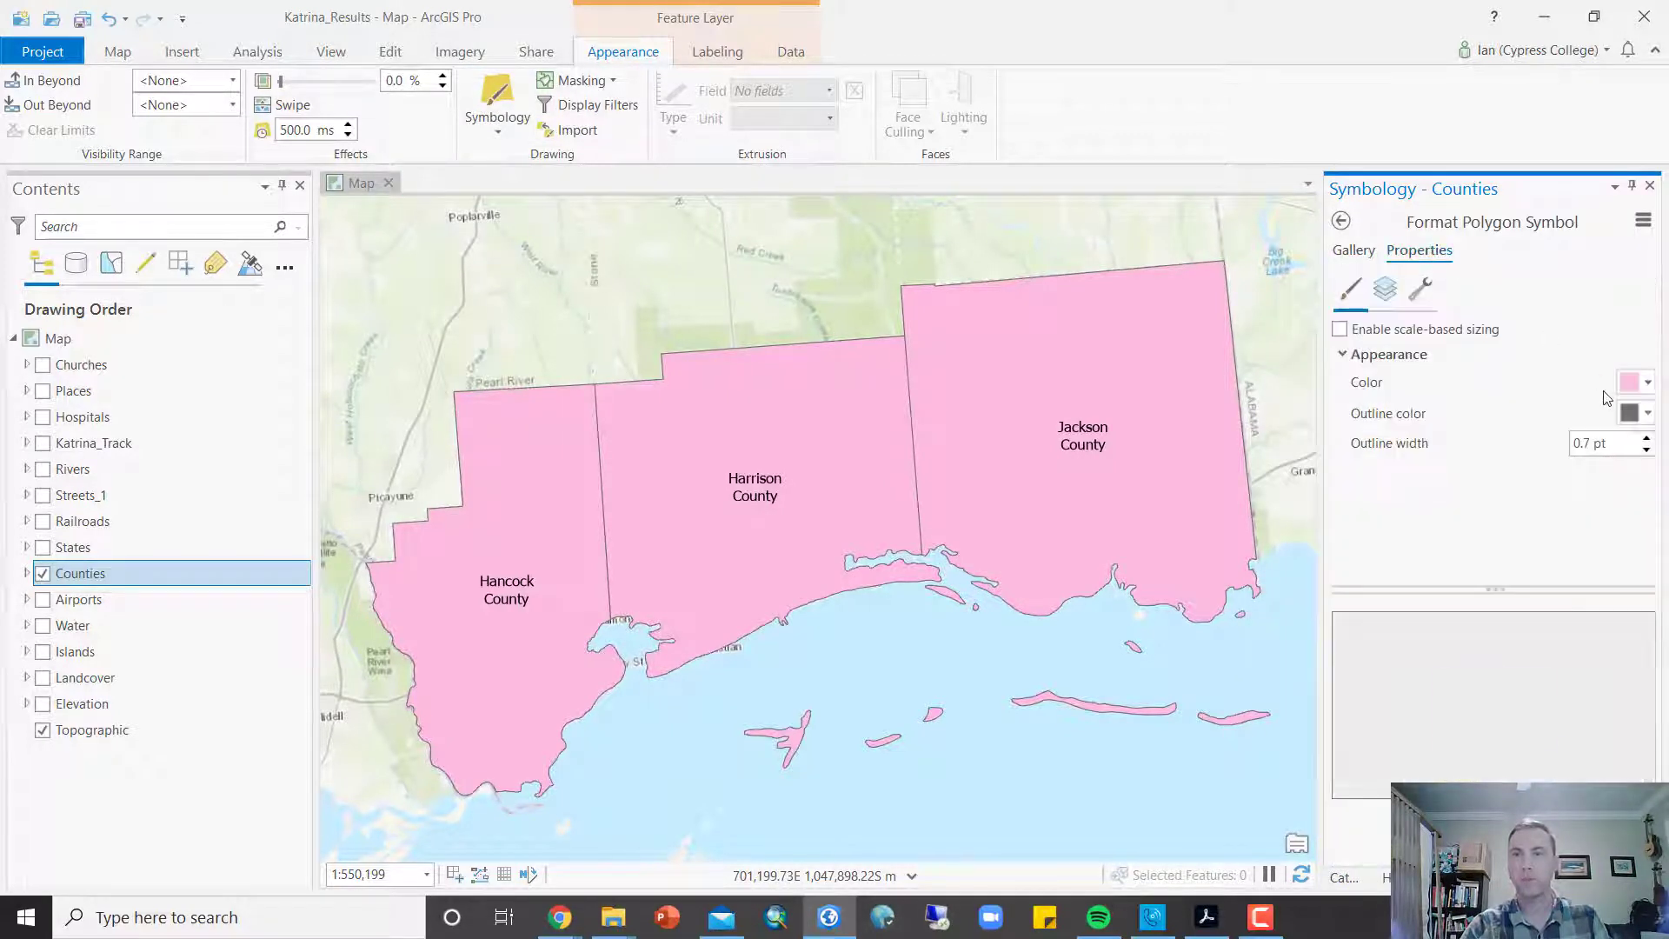
left_click(1631, 383)
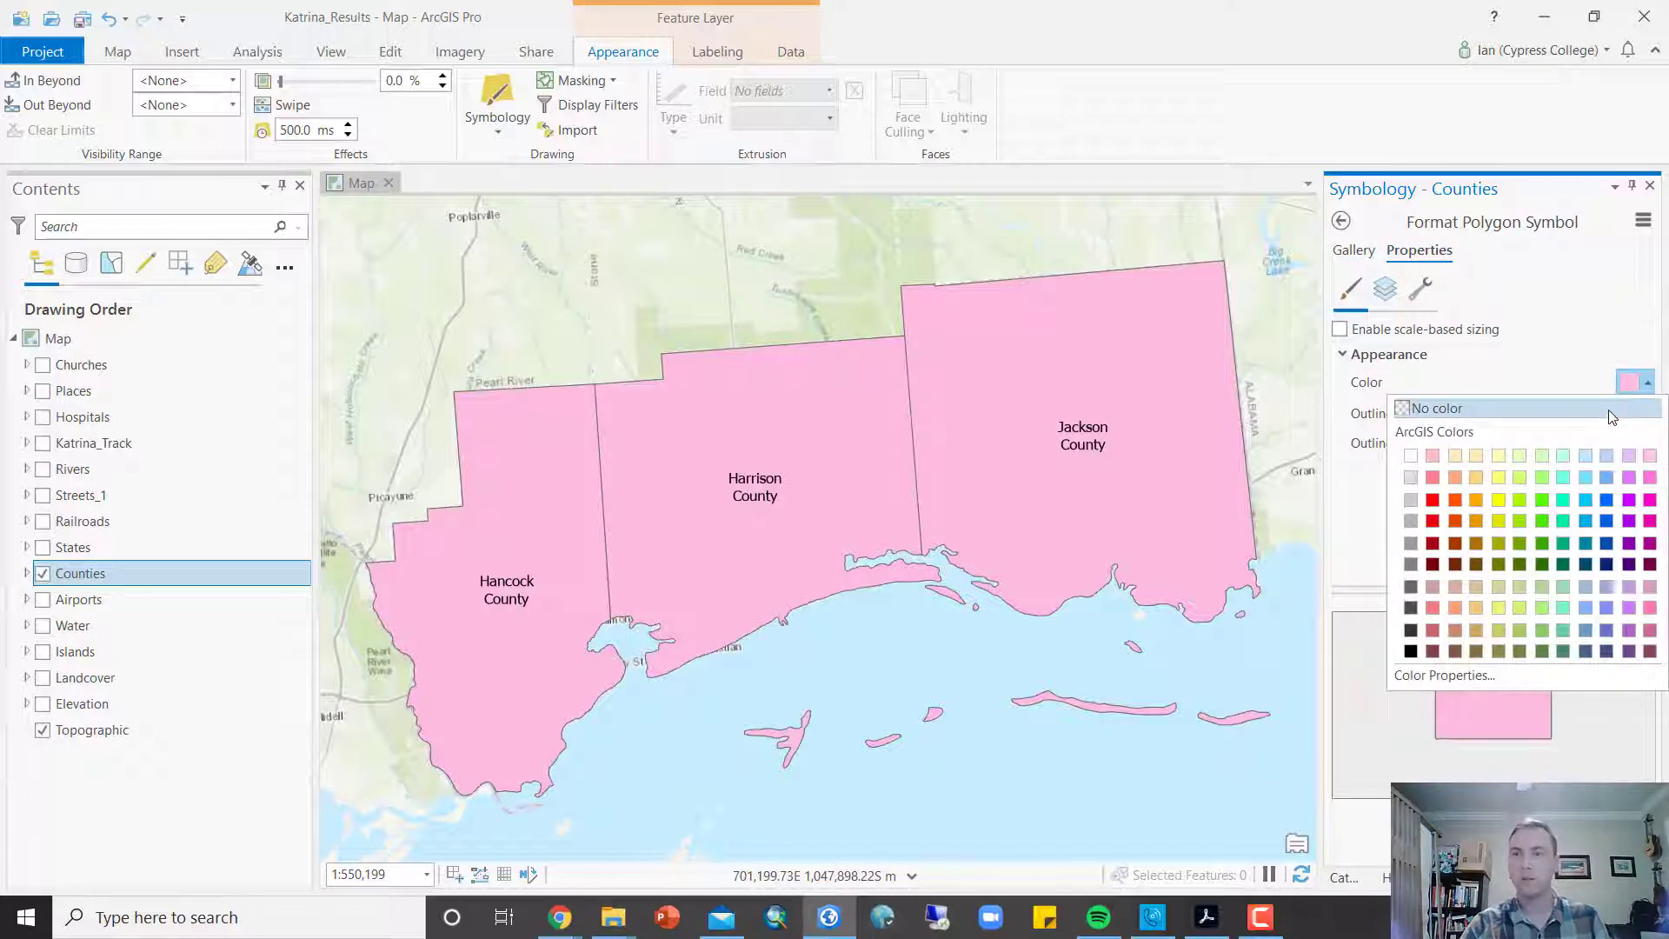
left_click(1614, 418)
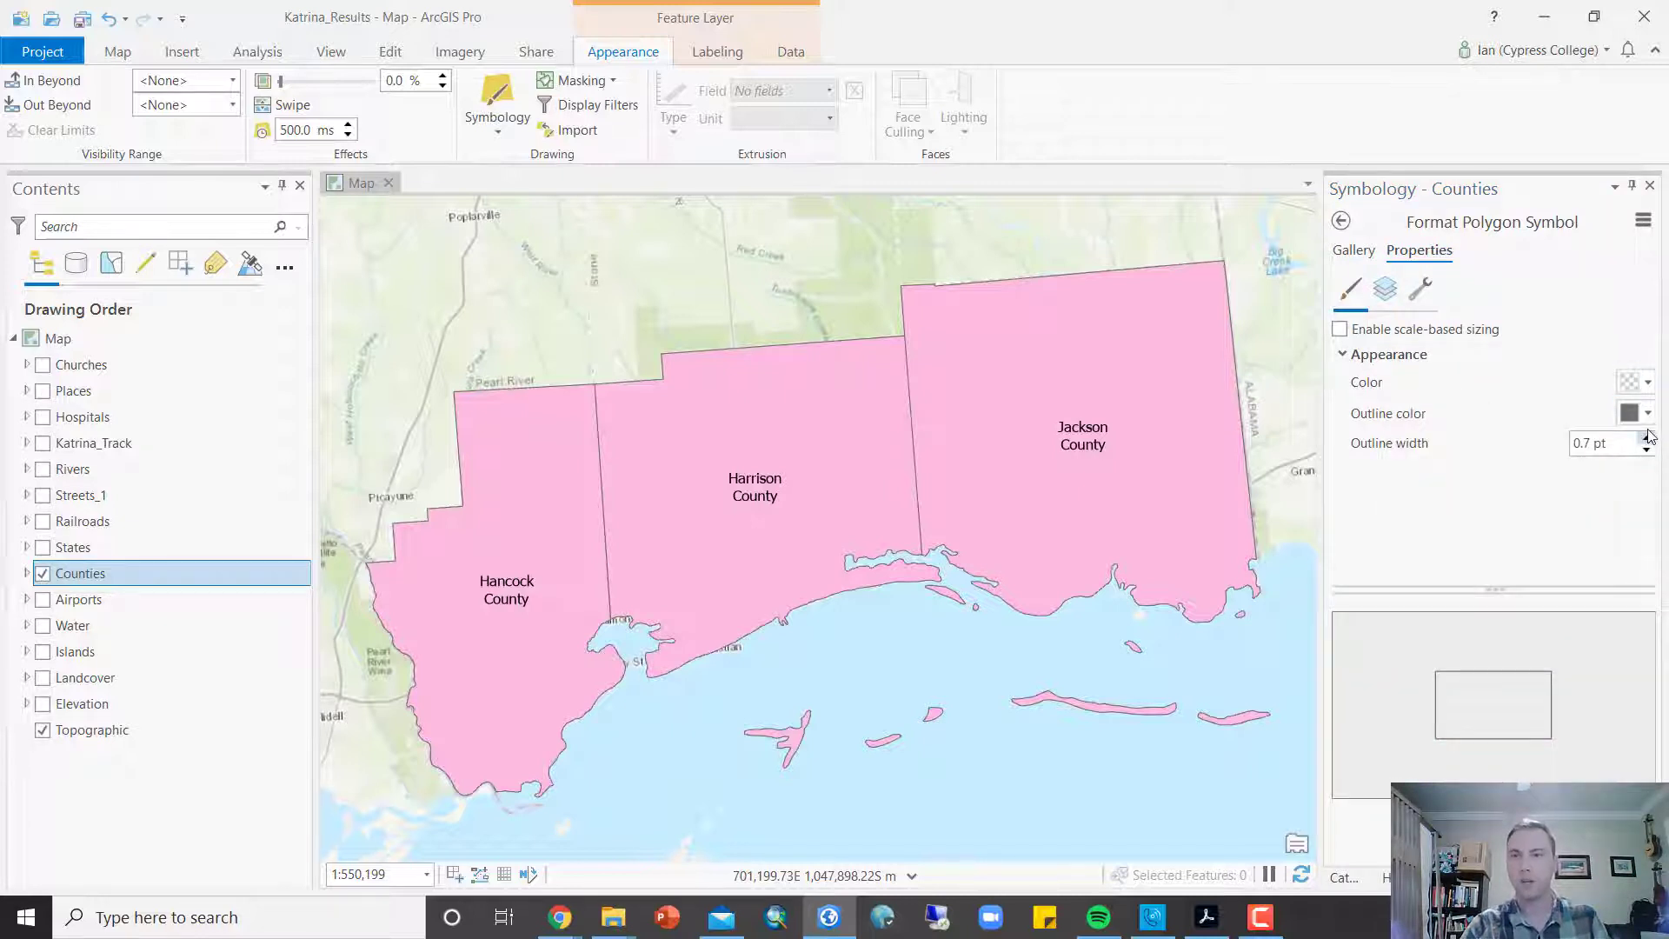
left_click(1640, 414)
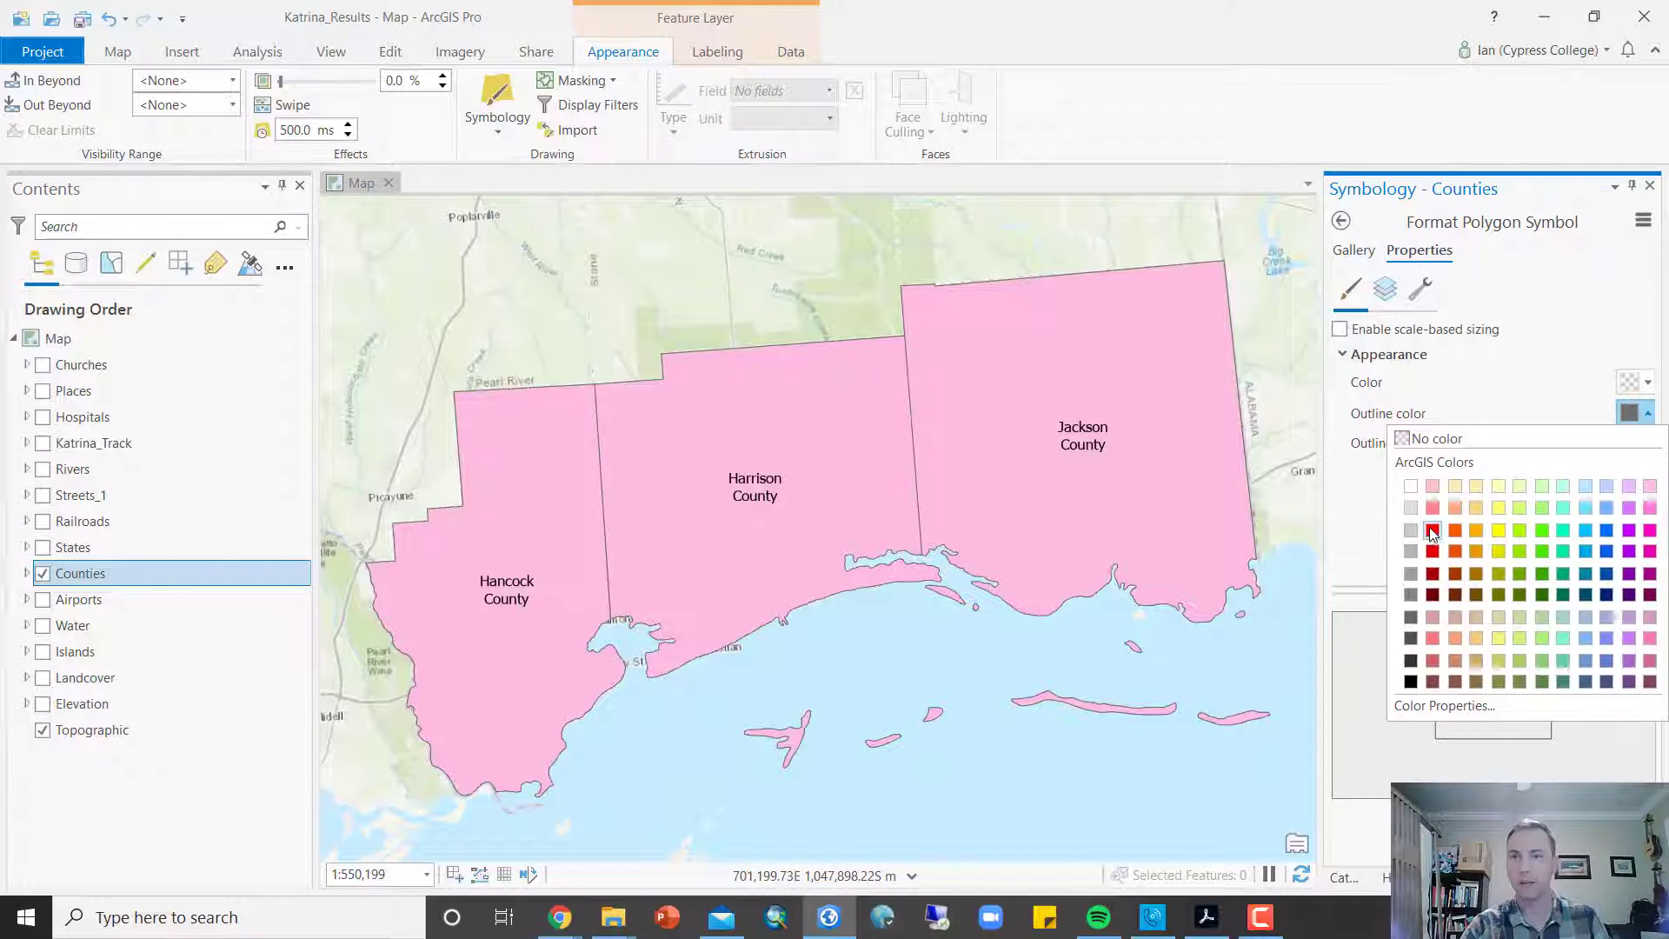
left_click(1432, 531)
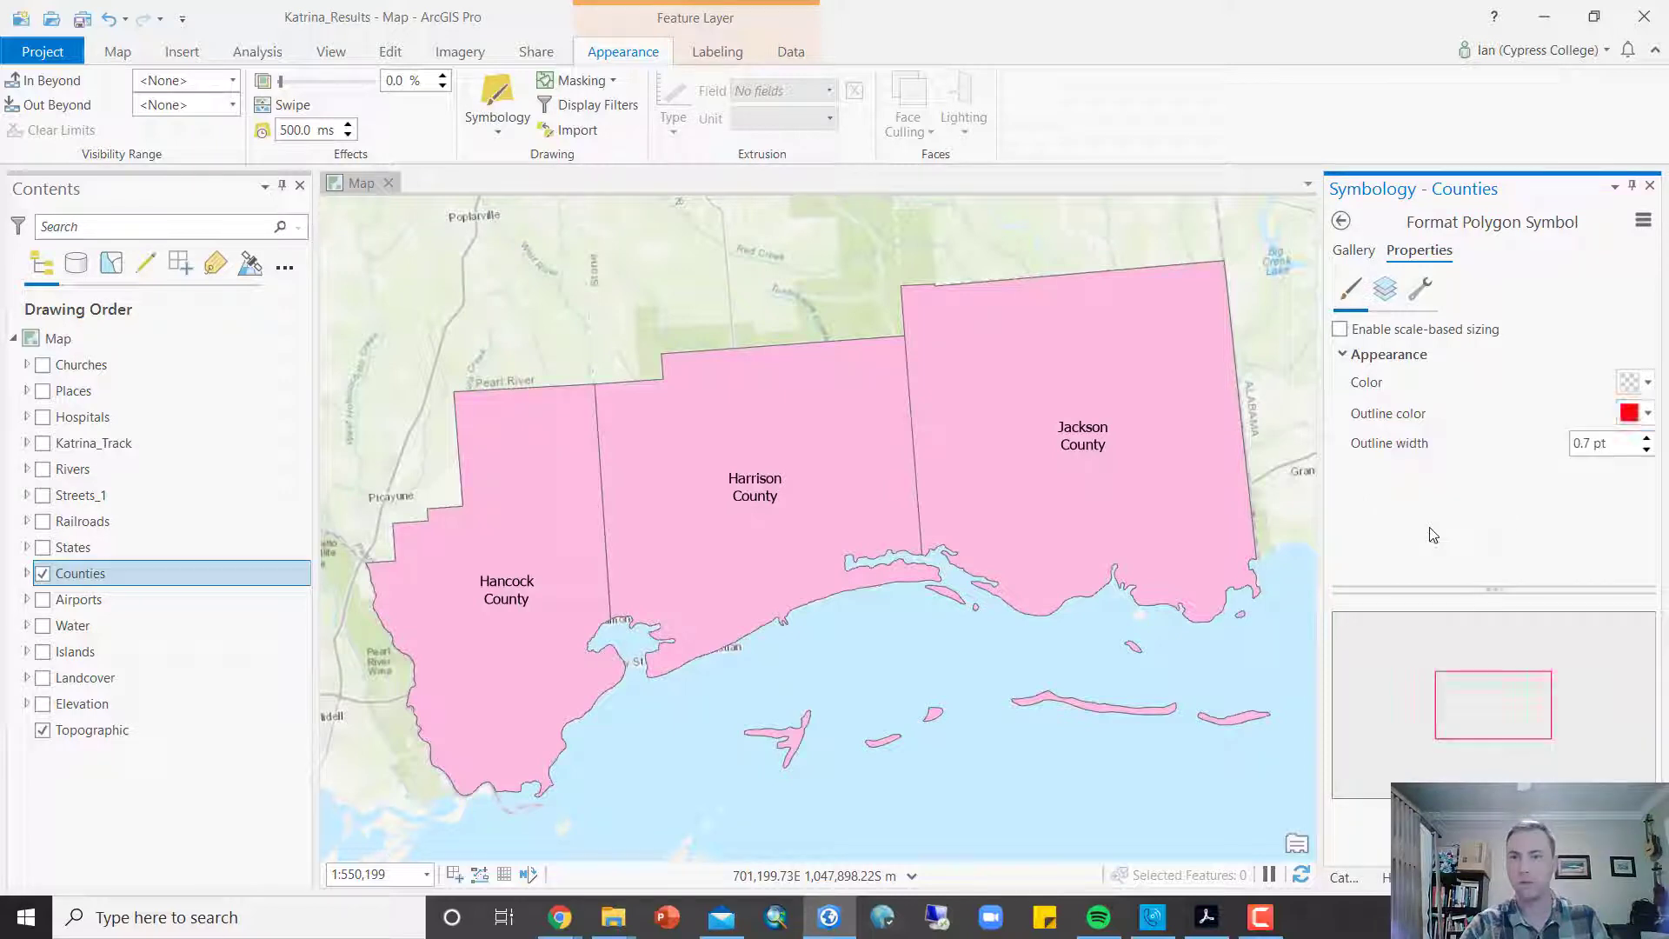
left_click(1645, 438)
left_click(1646, 438)
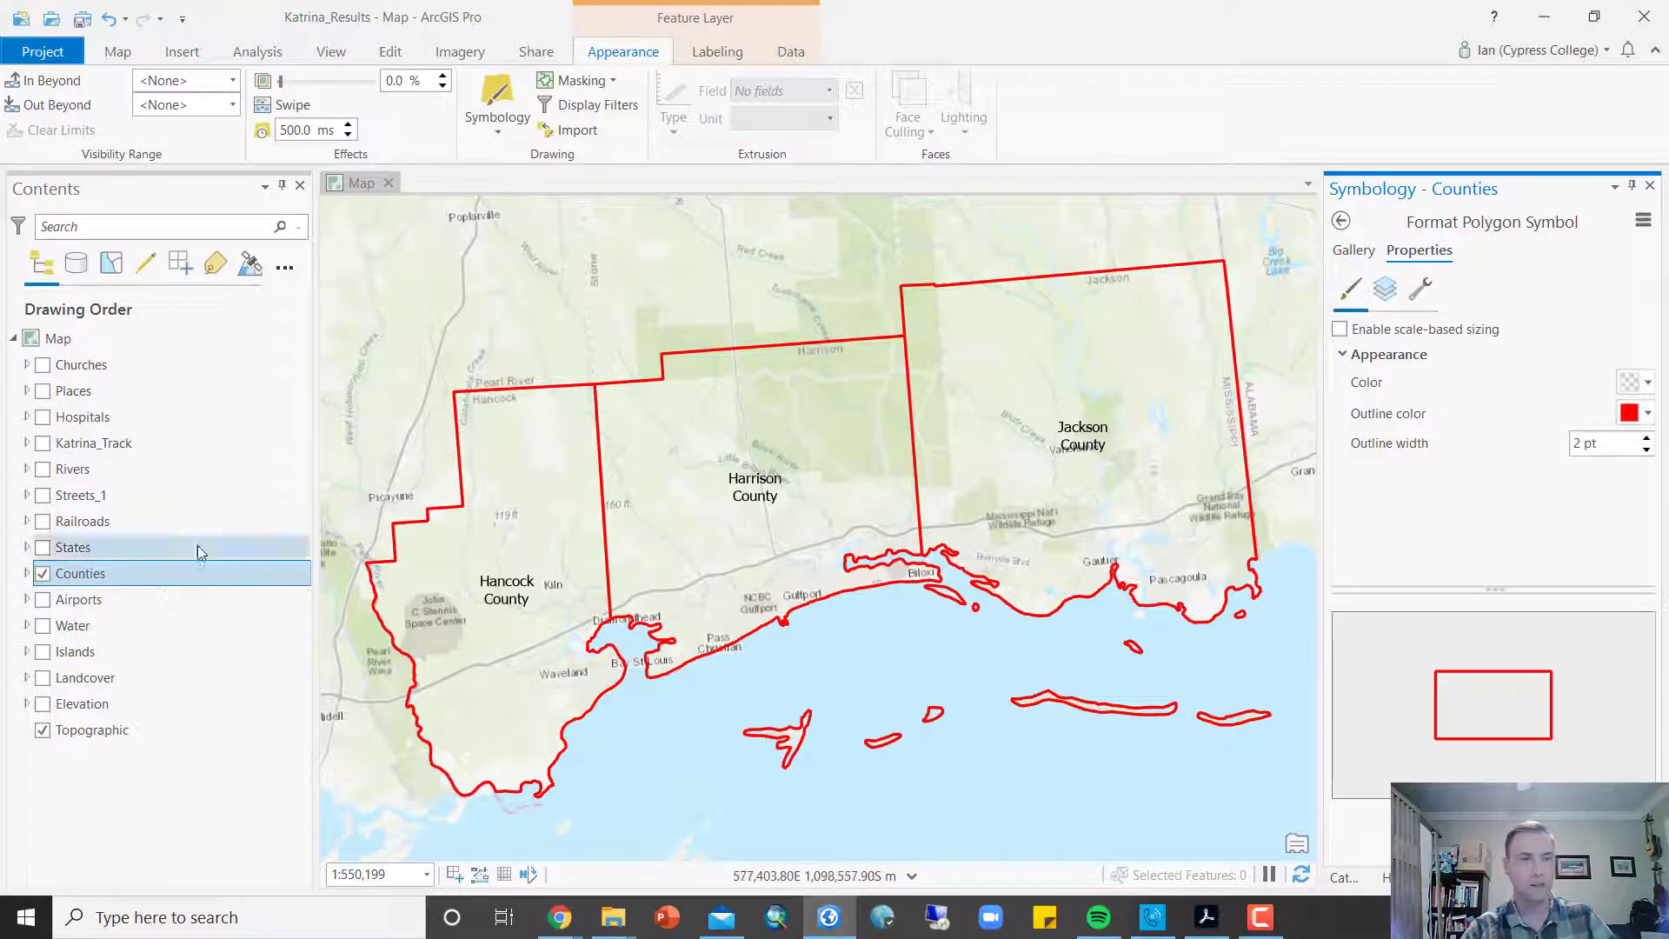
Step: Turn on the Places layer and change its point symbol to the black Diamond 1 style
left_click(61, 392)
left_click(43, 391)
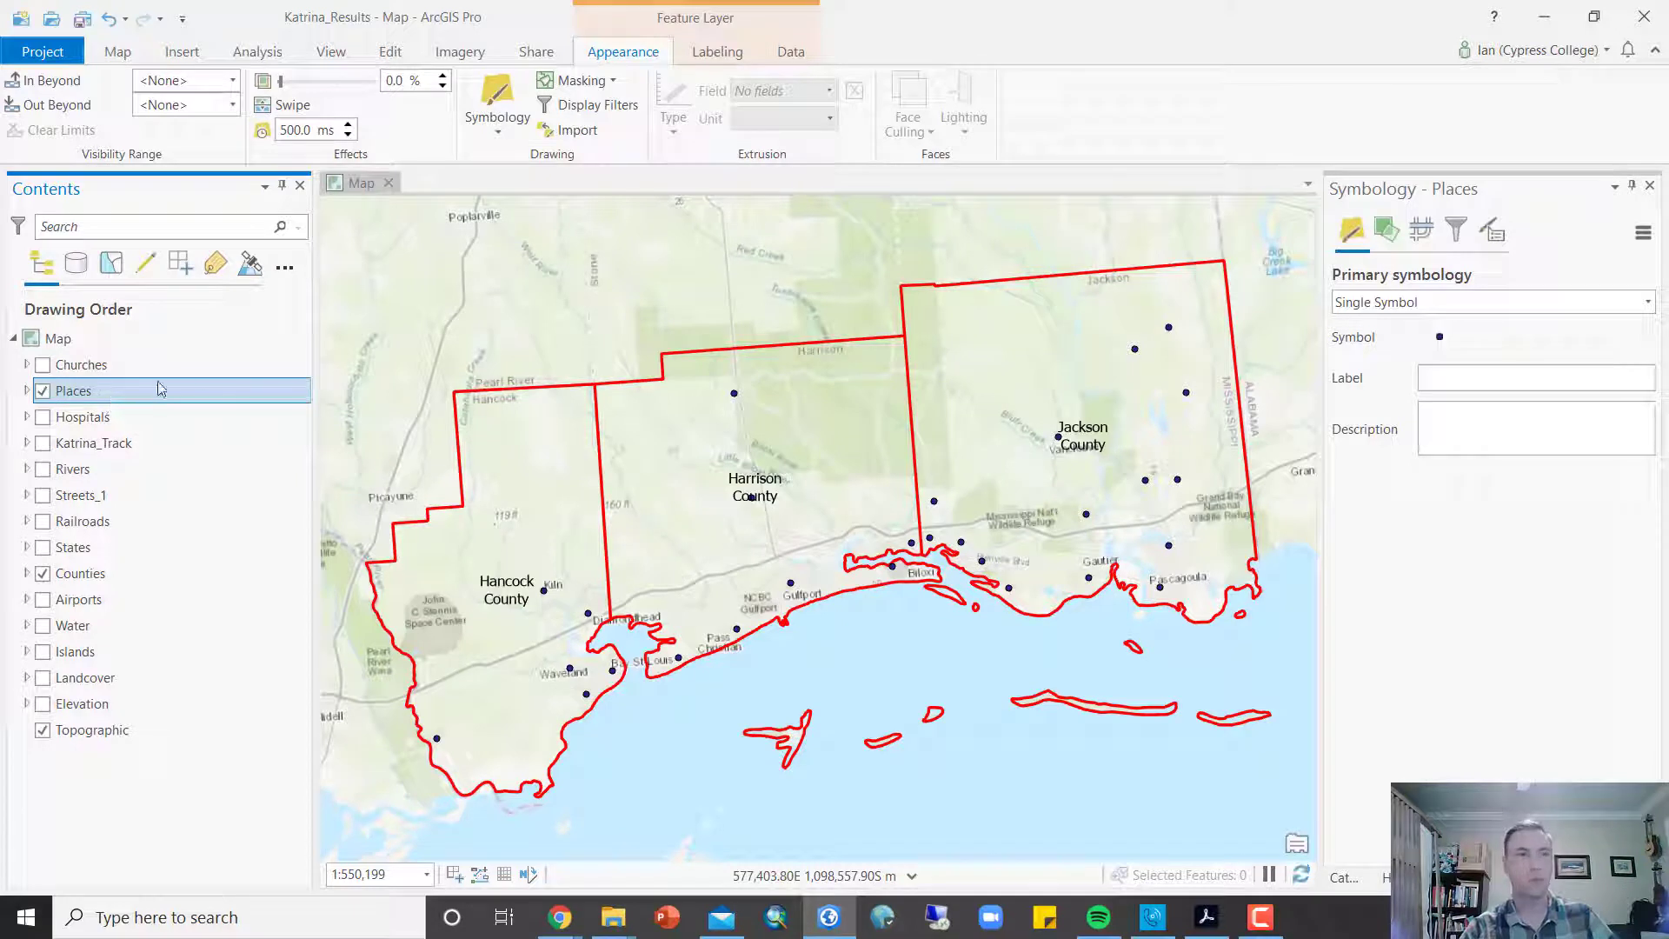
left_click(1466, 343)
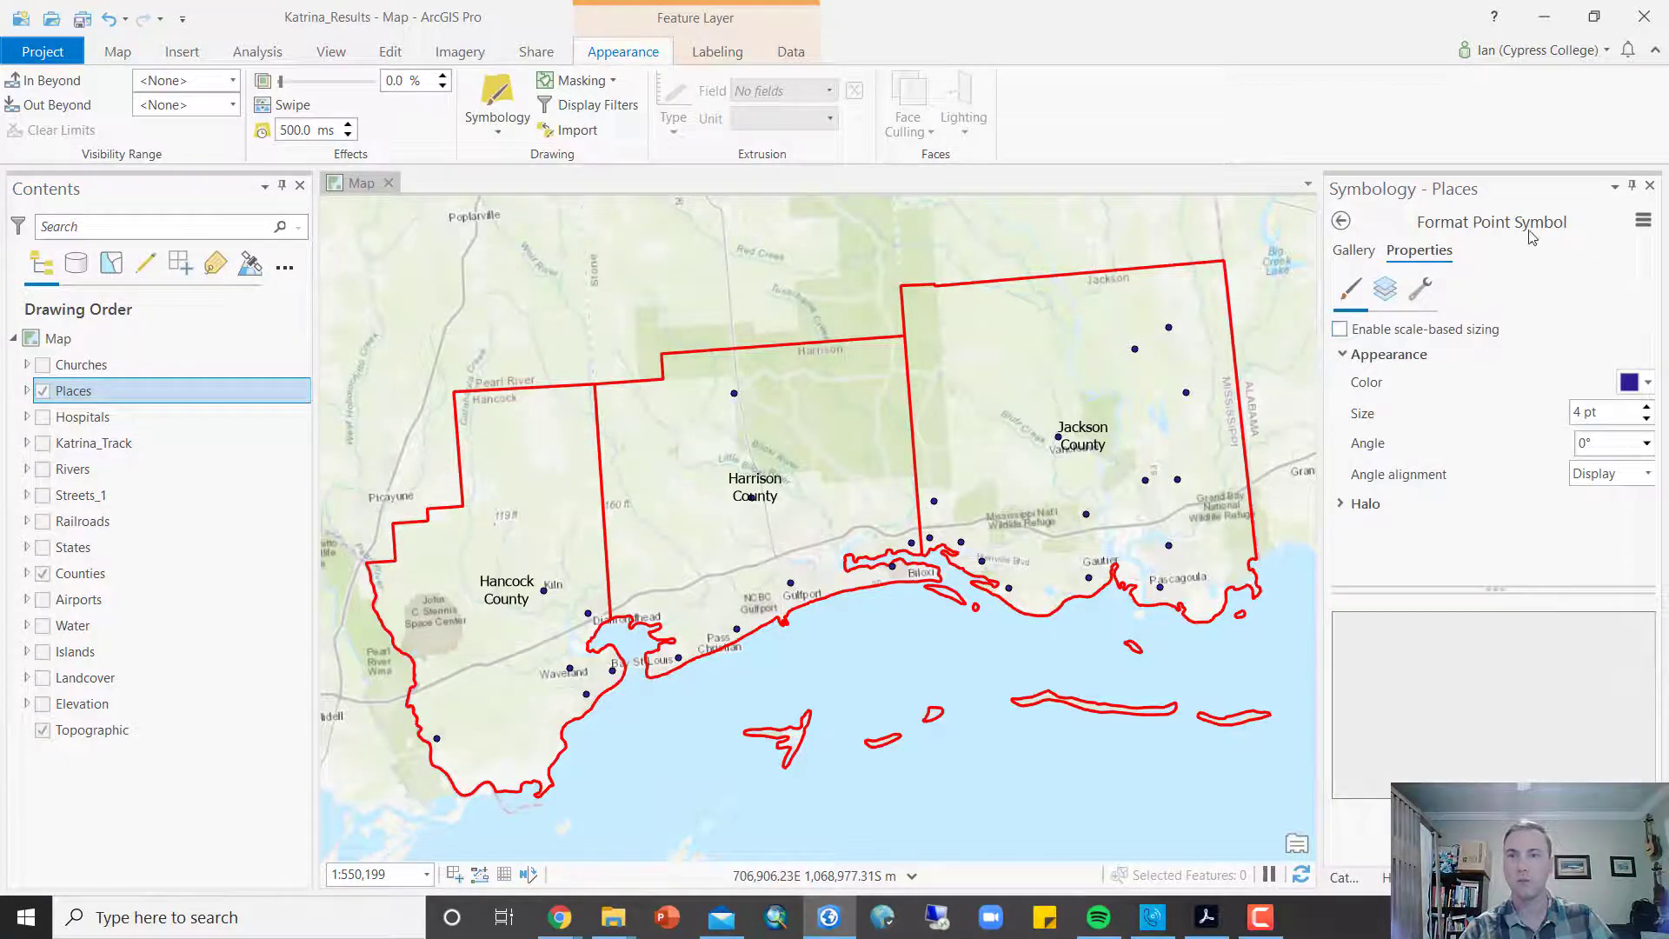
left_click(1354, 250)
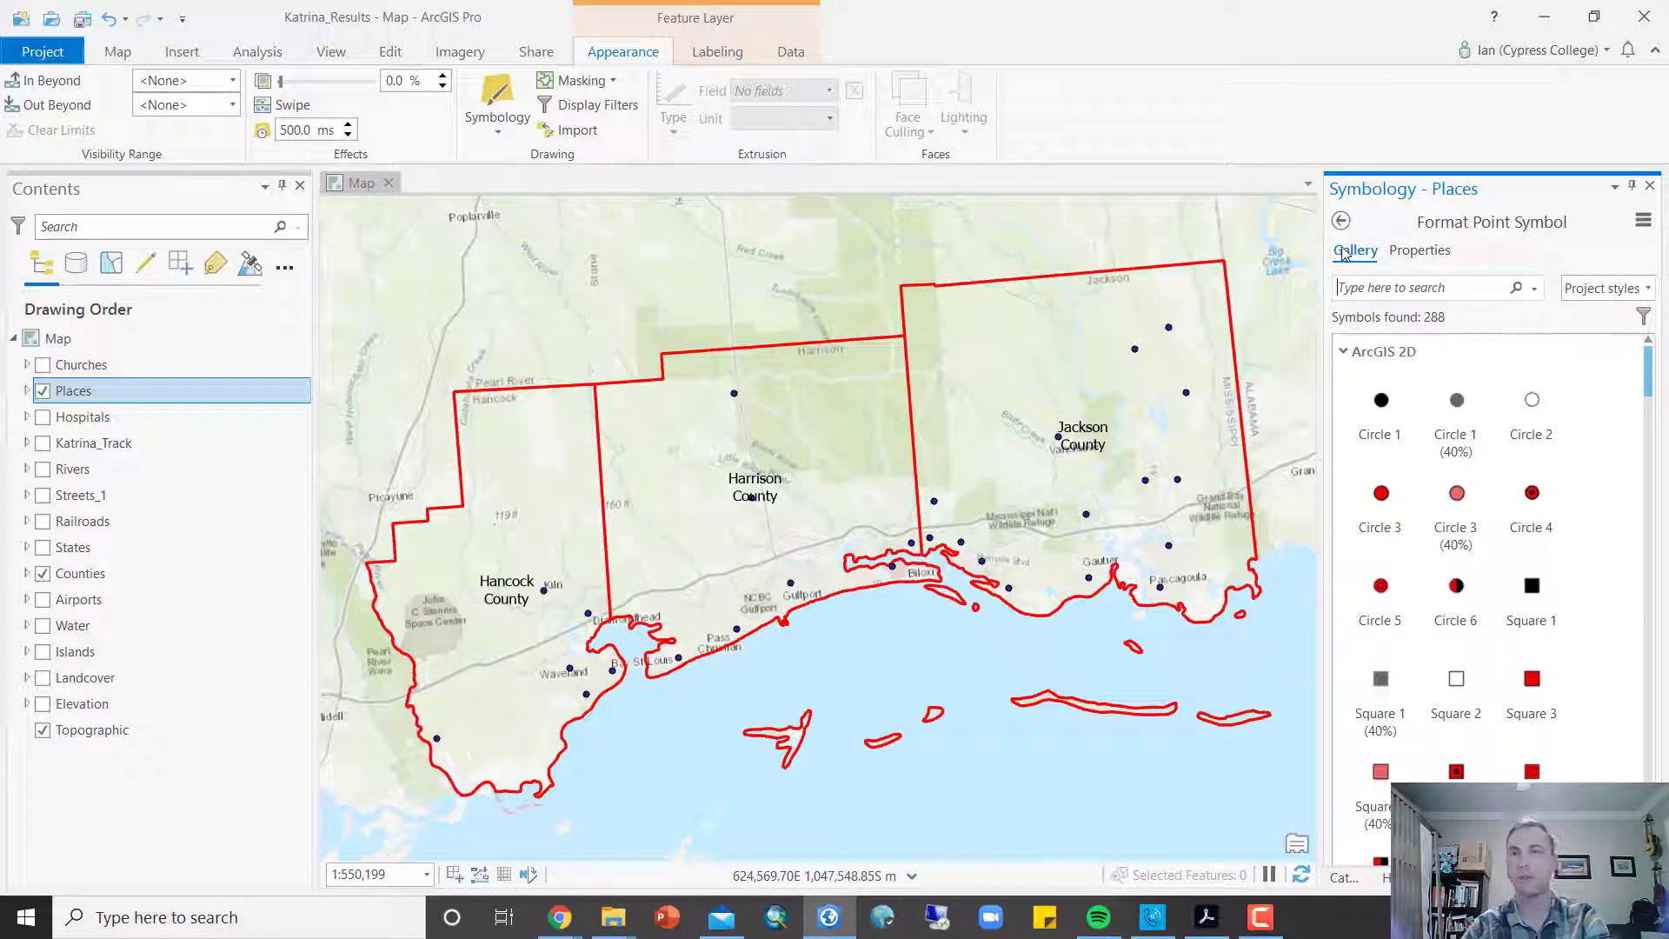
left_click(1390, 286)
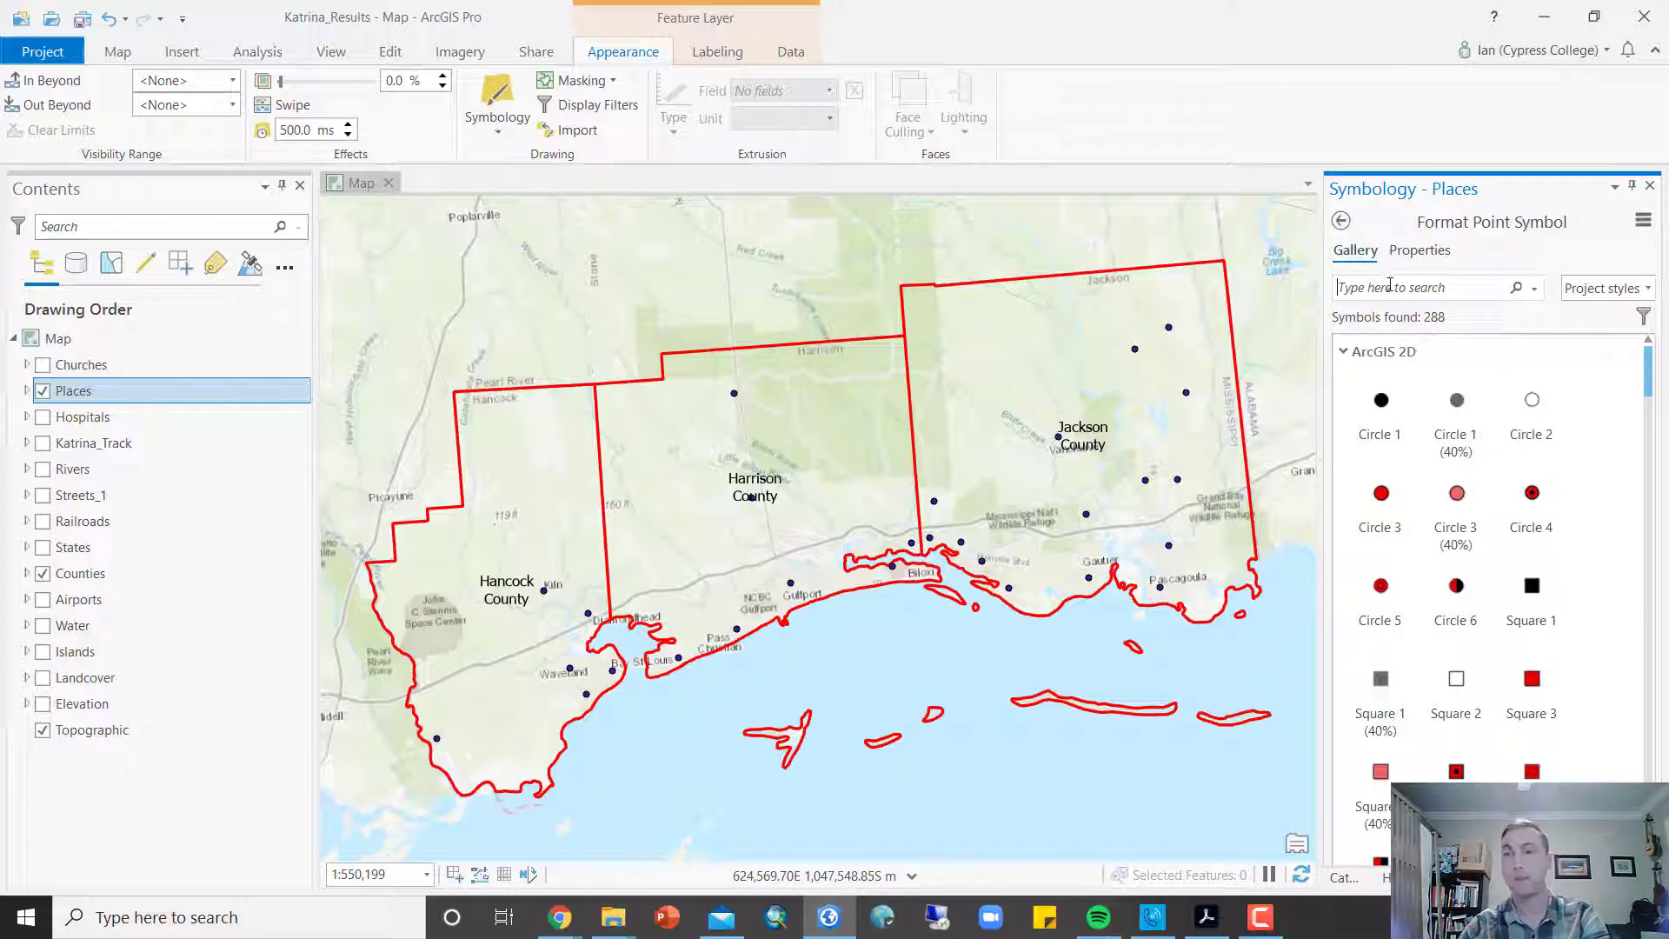
type("diamond 1")
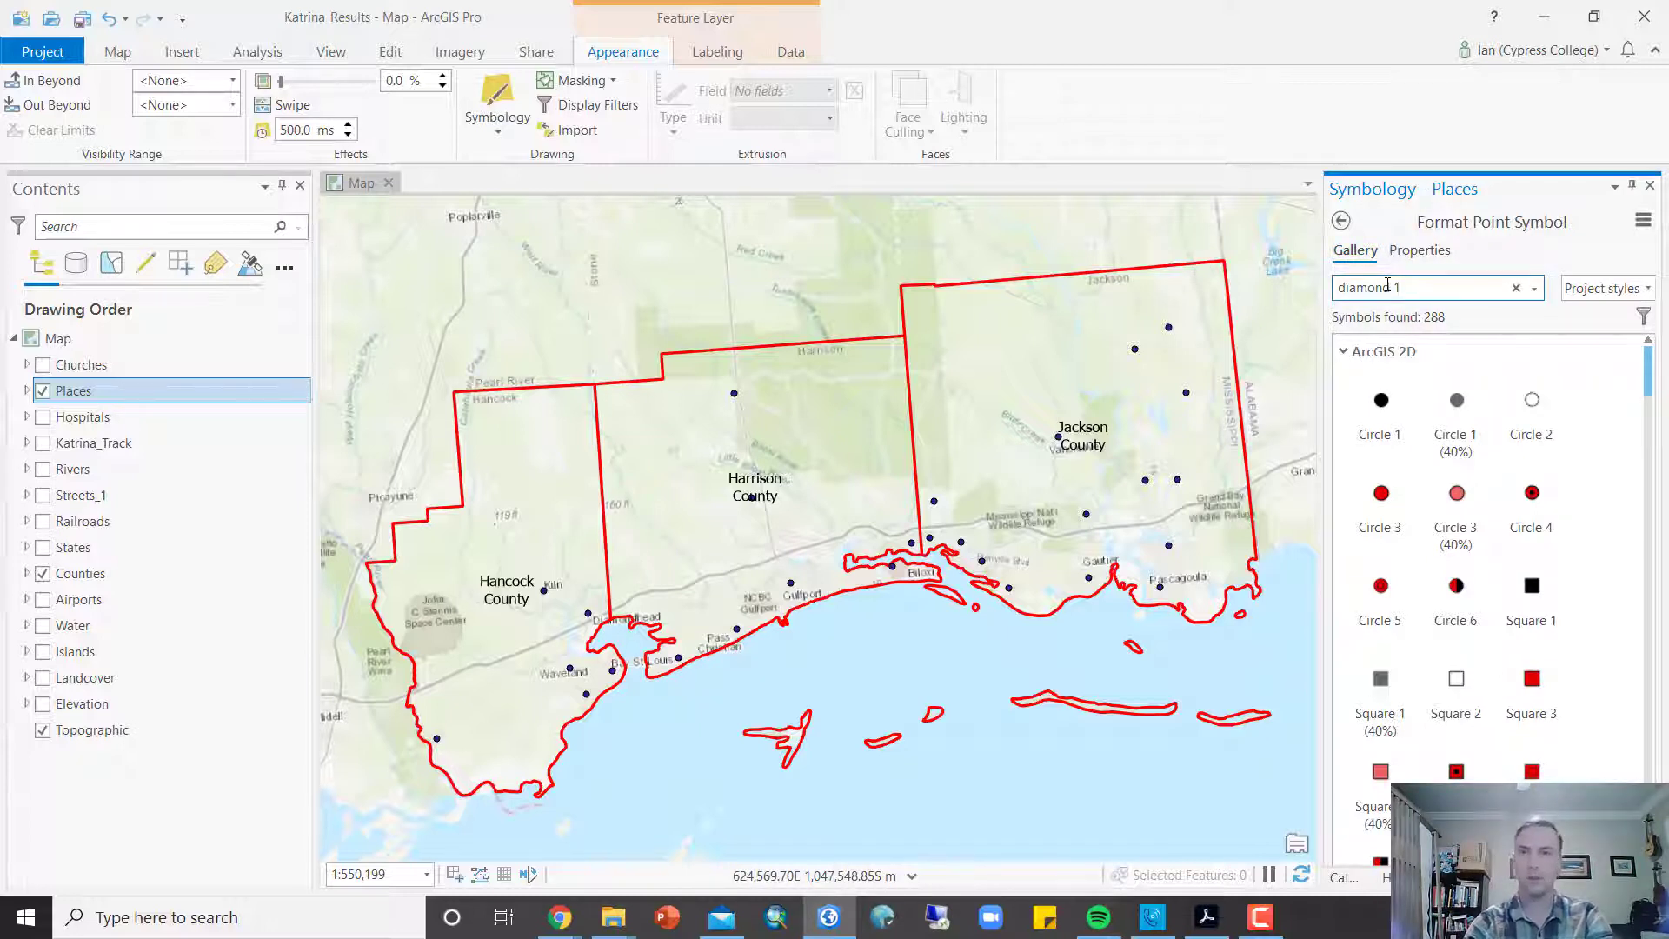
key("Return")
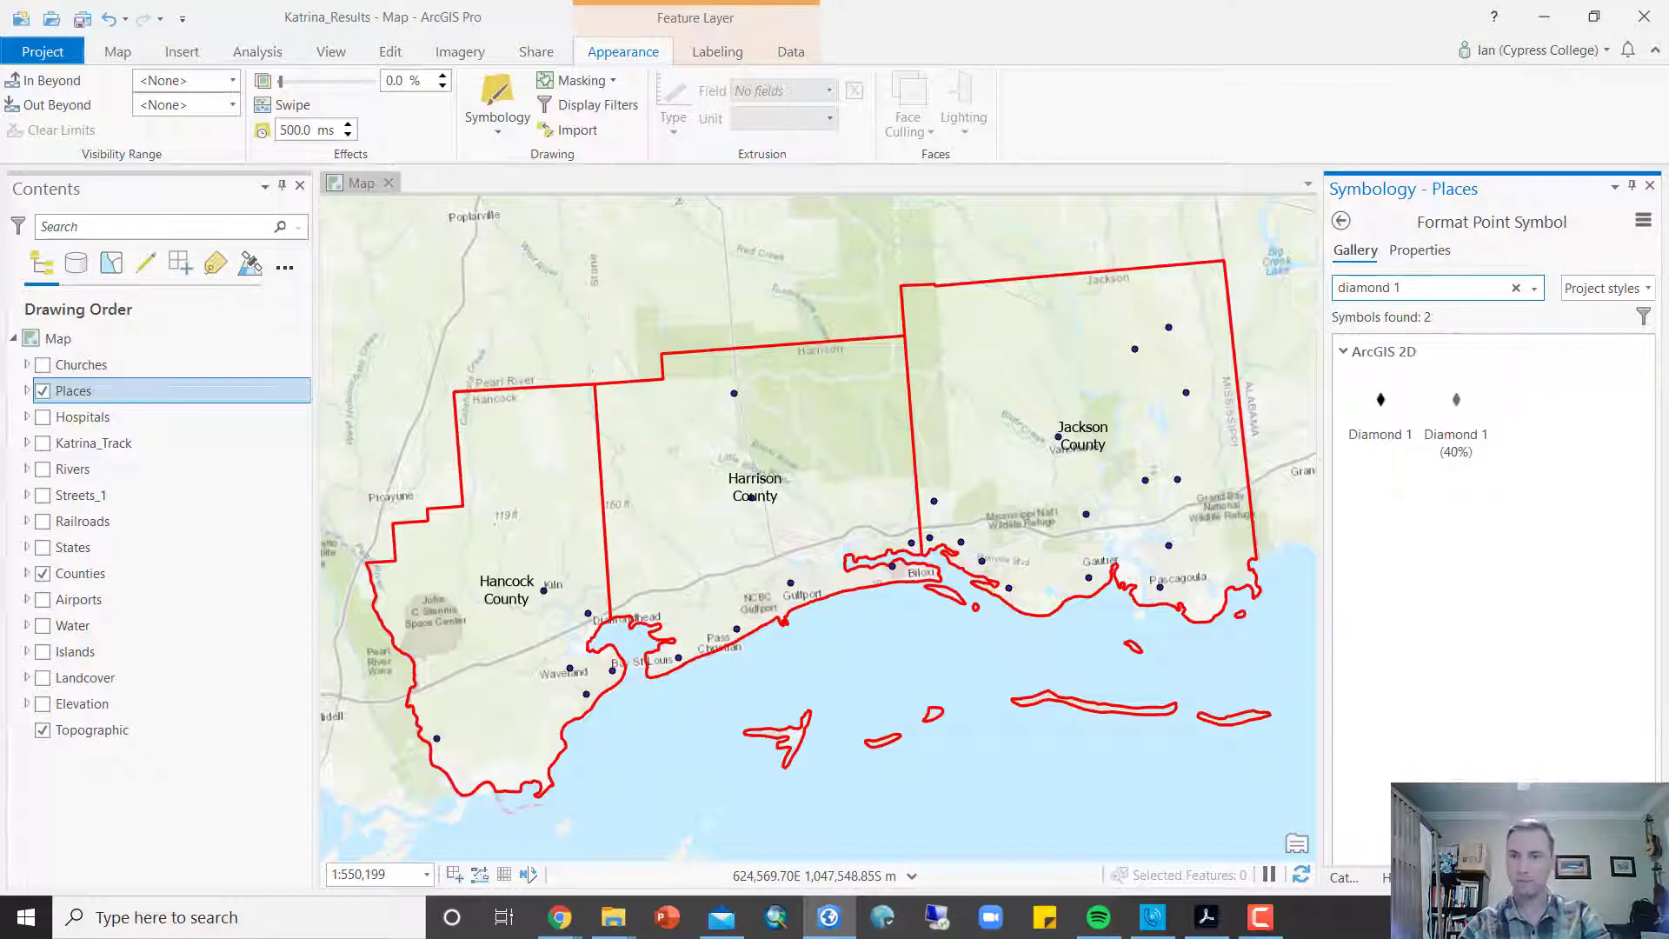
left_click(1384, 413)
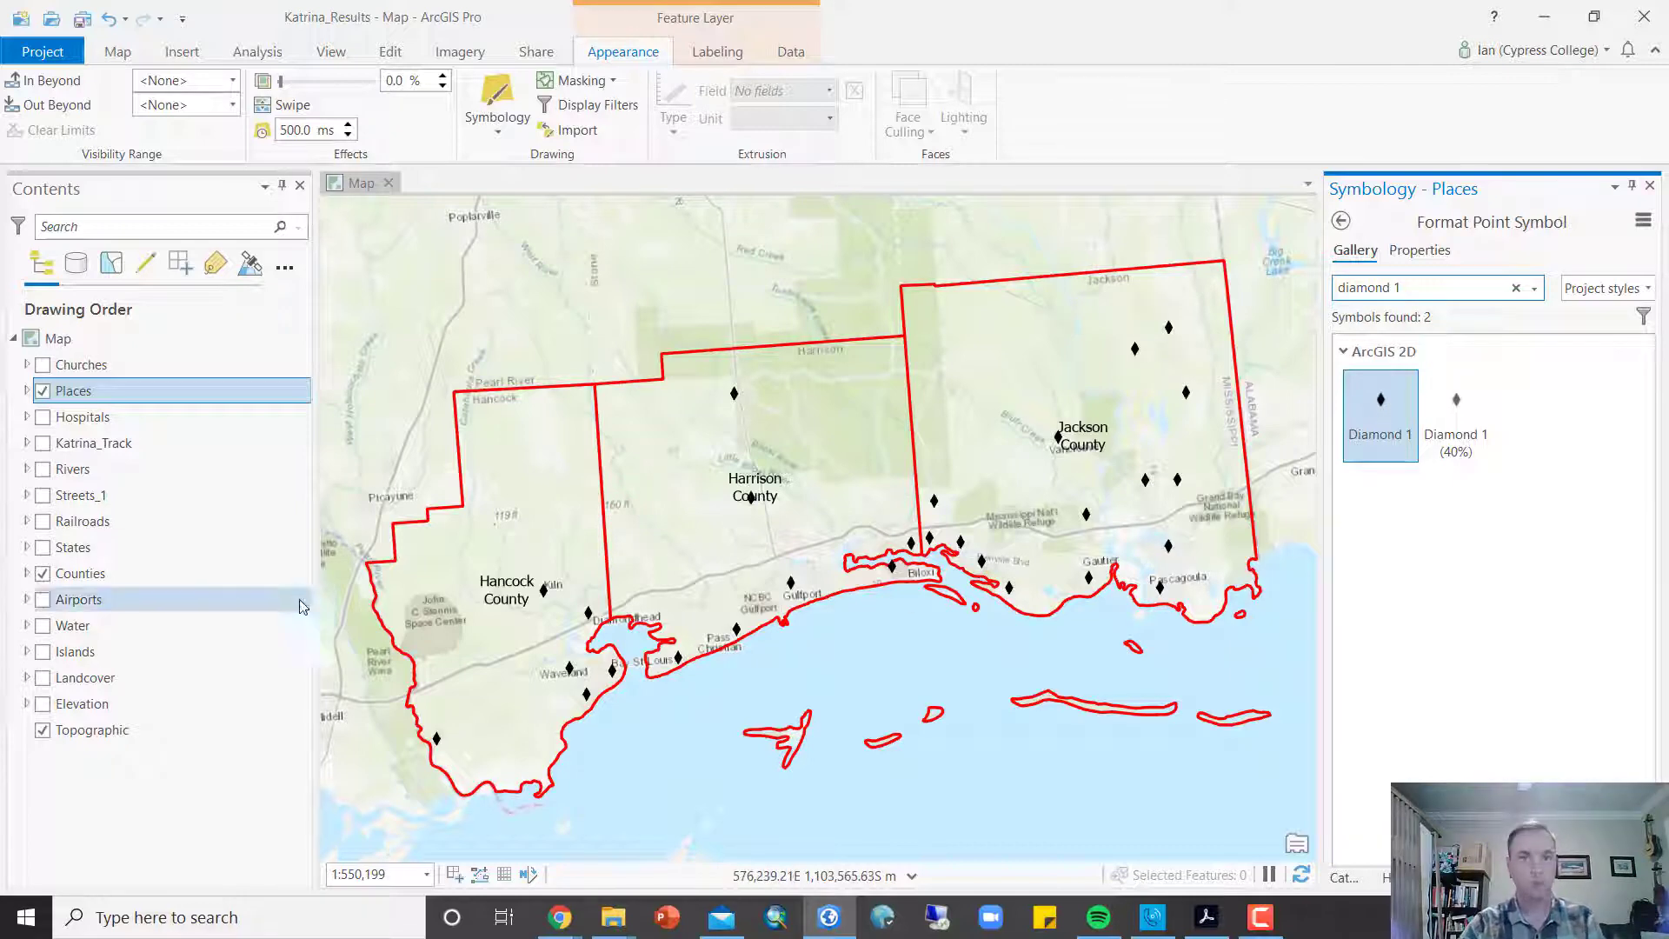
Step: Turn on the Rivers layer and set its line color to light blue
left_click(42, 468)
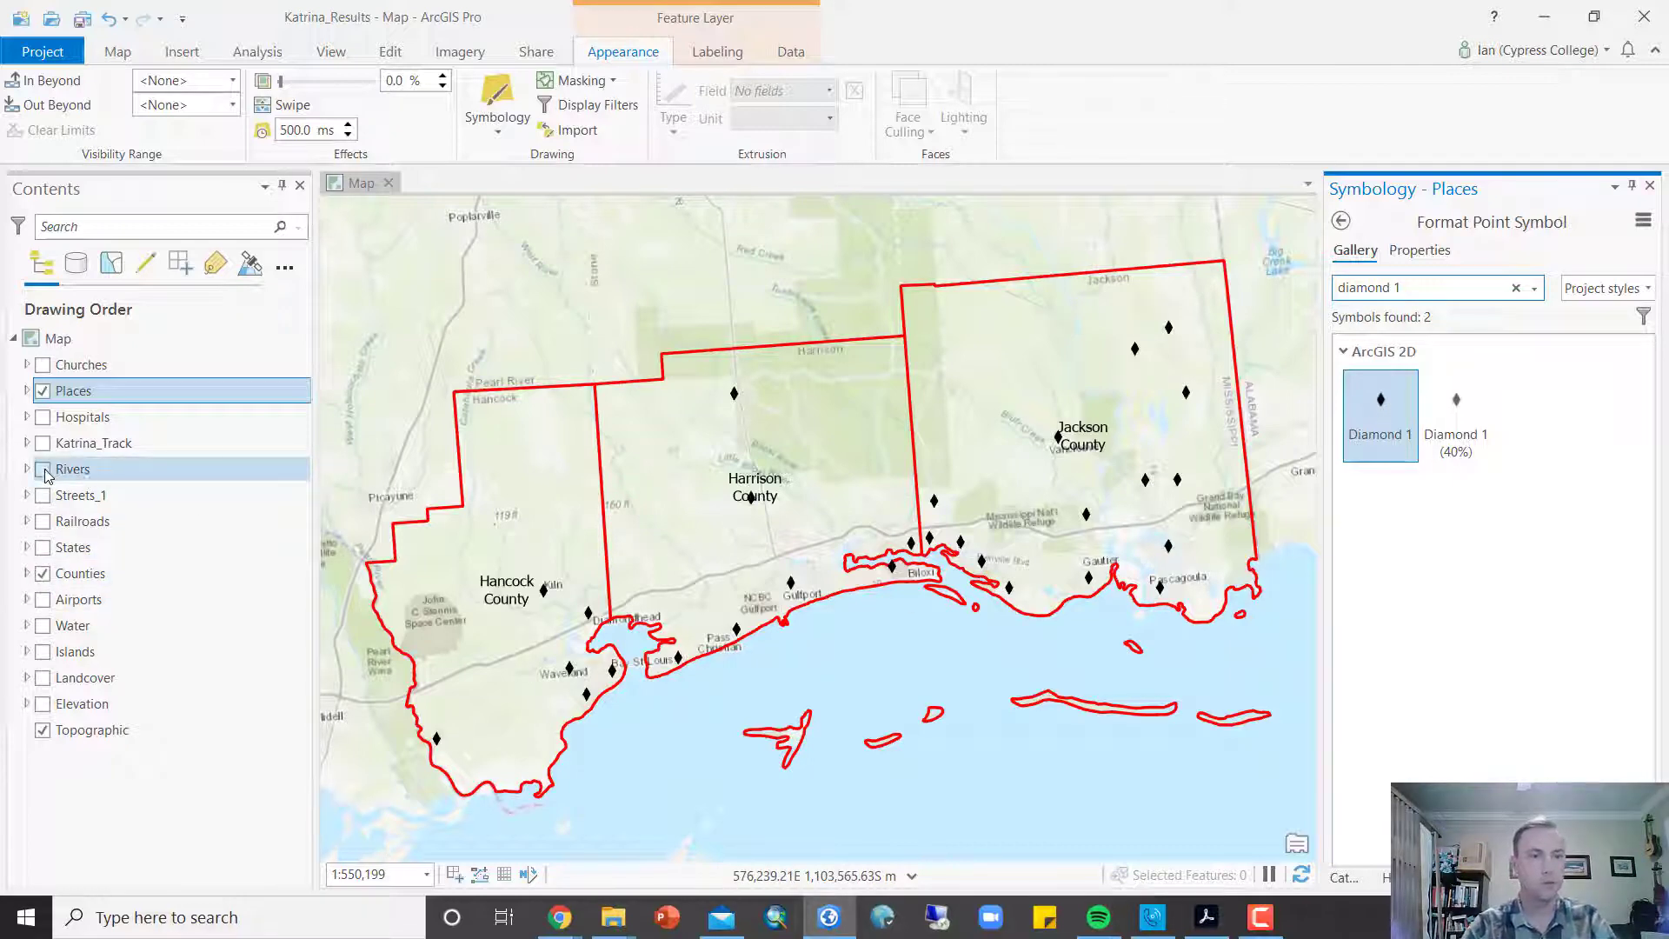
left_click(97, 471)
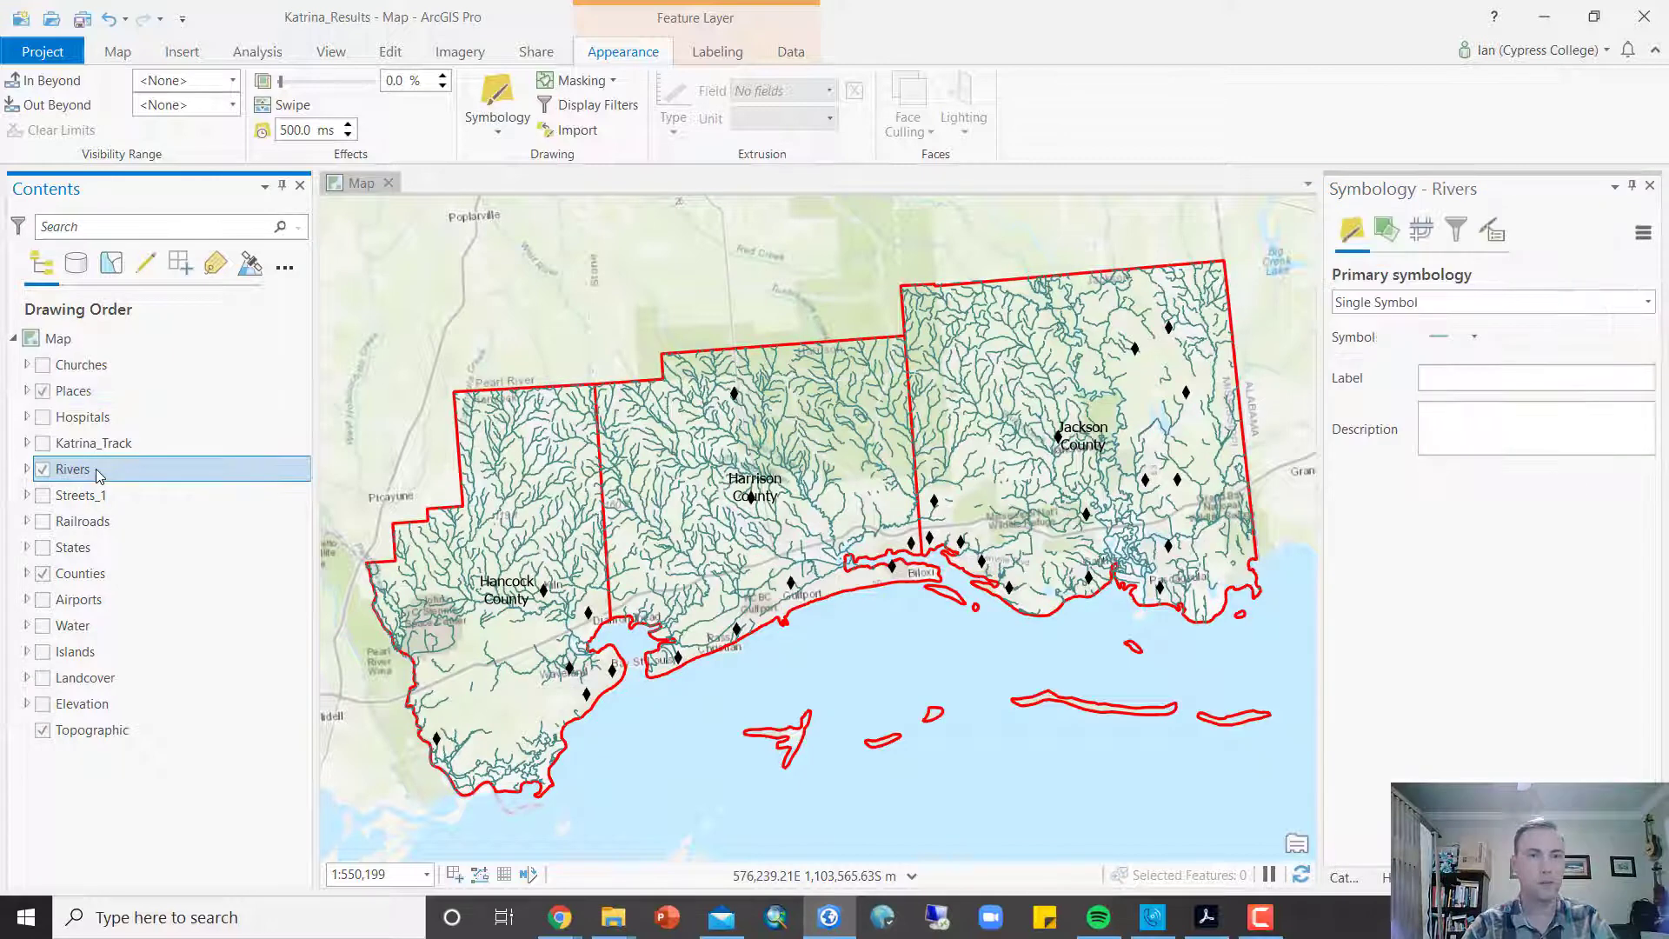
left_click(1436, 338)
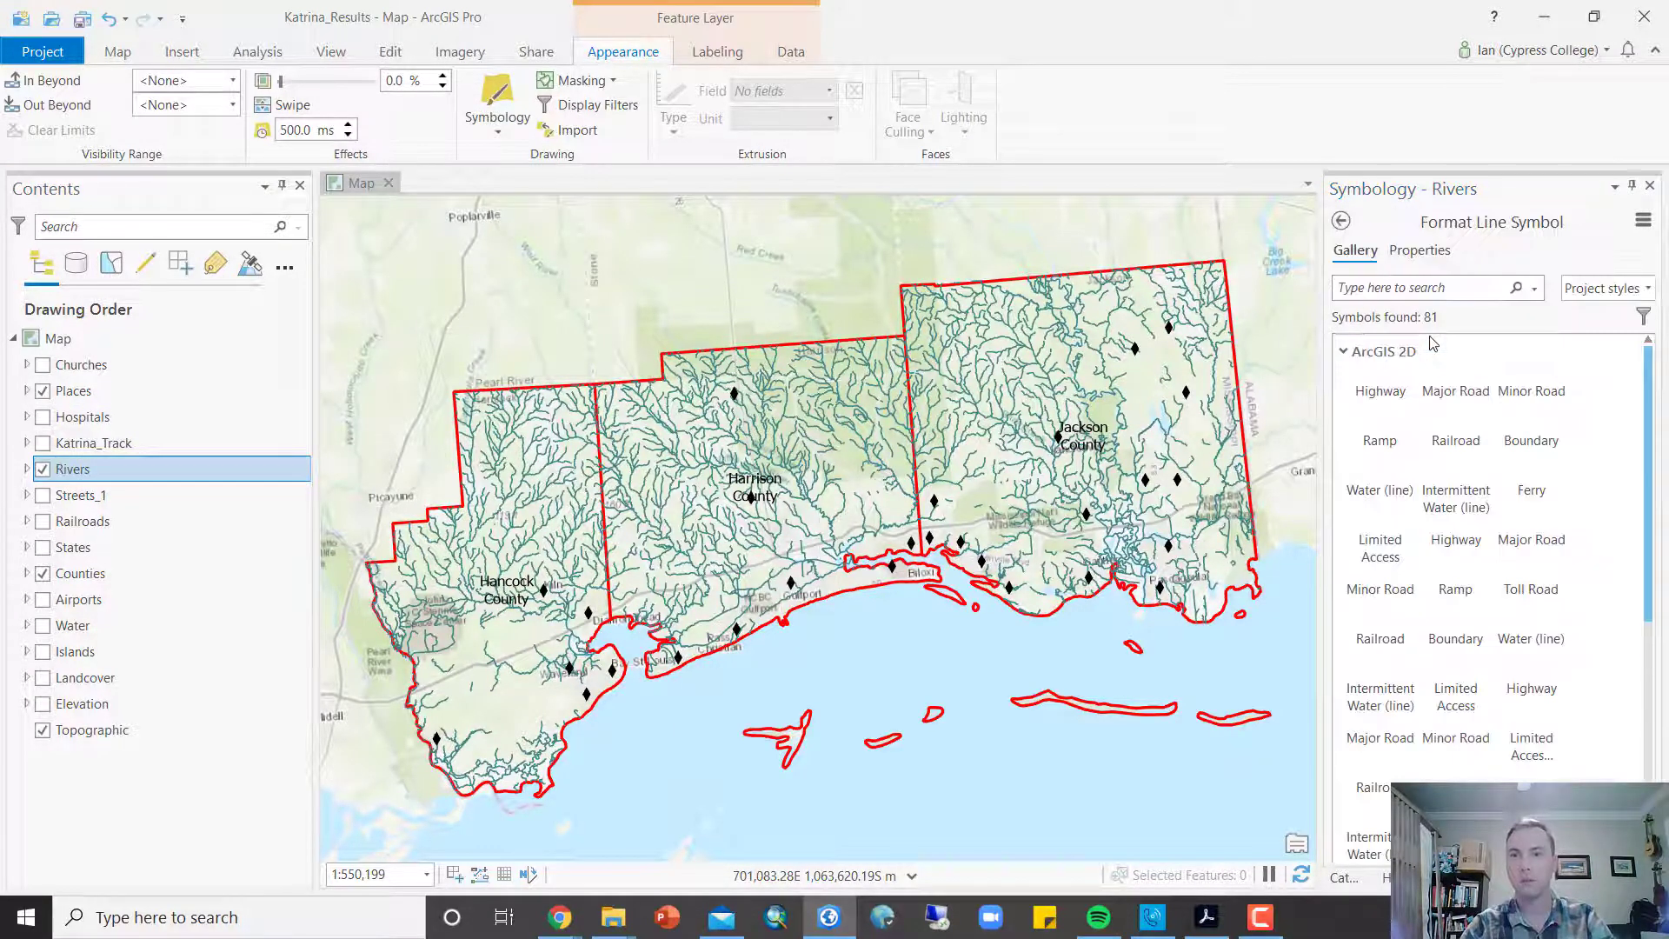
left_click(1419, 252)
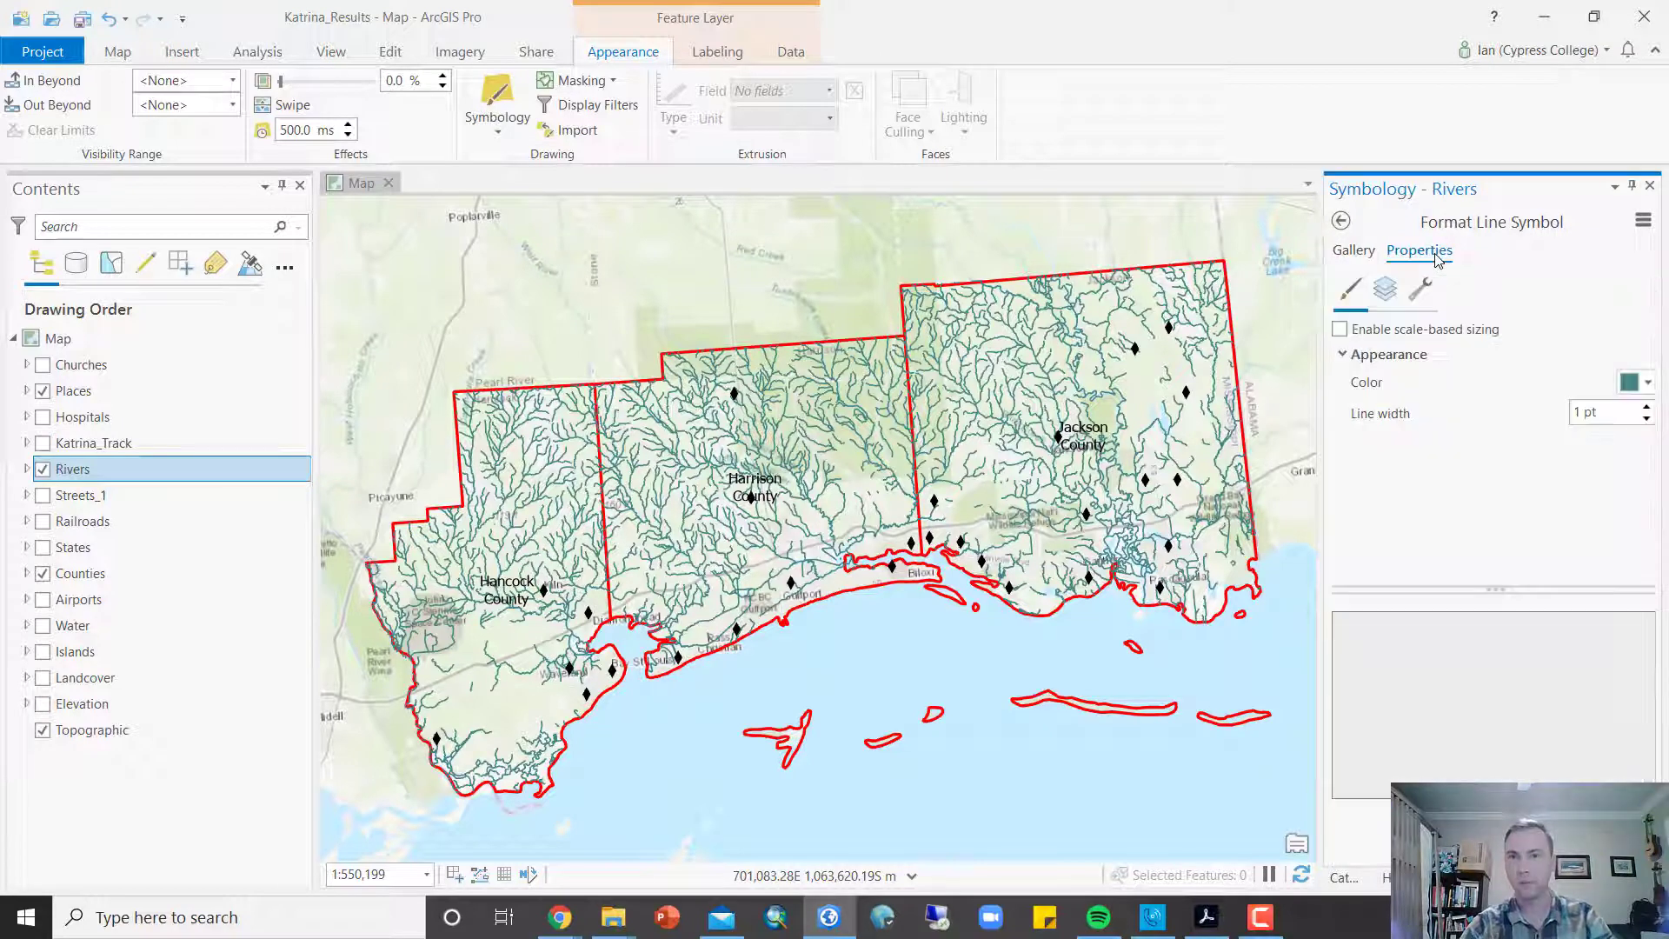
left_click(1634, 385)
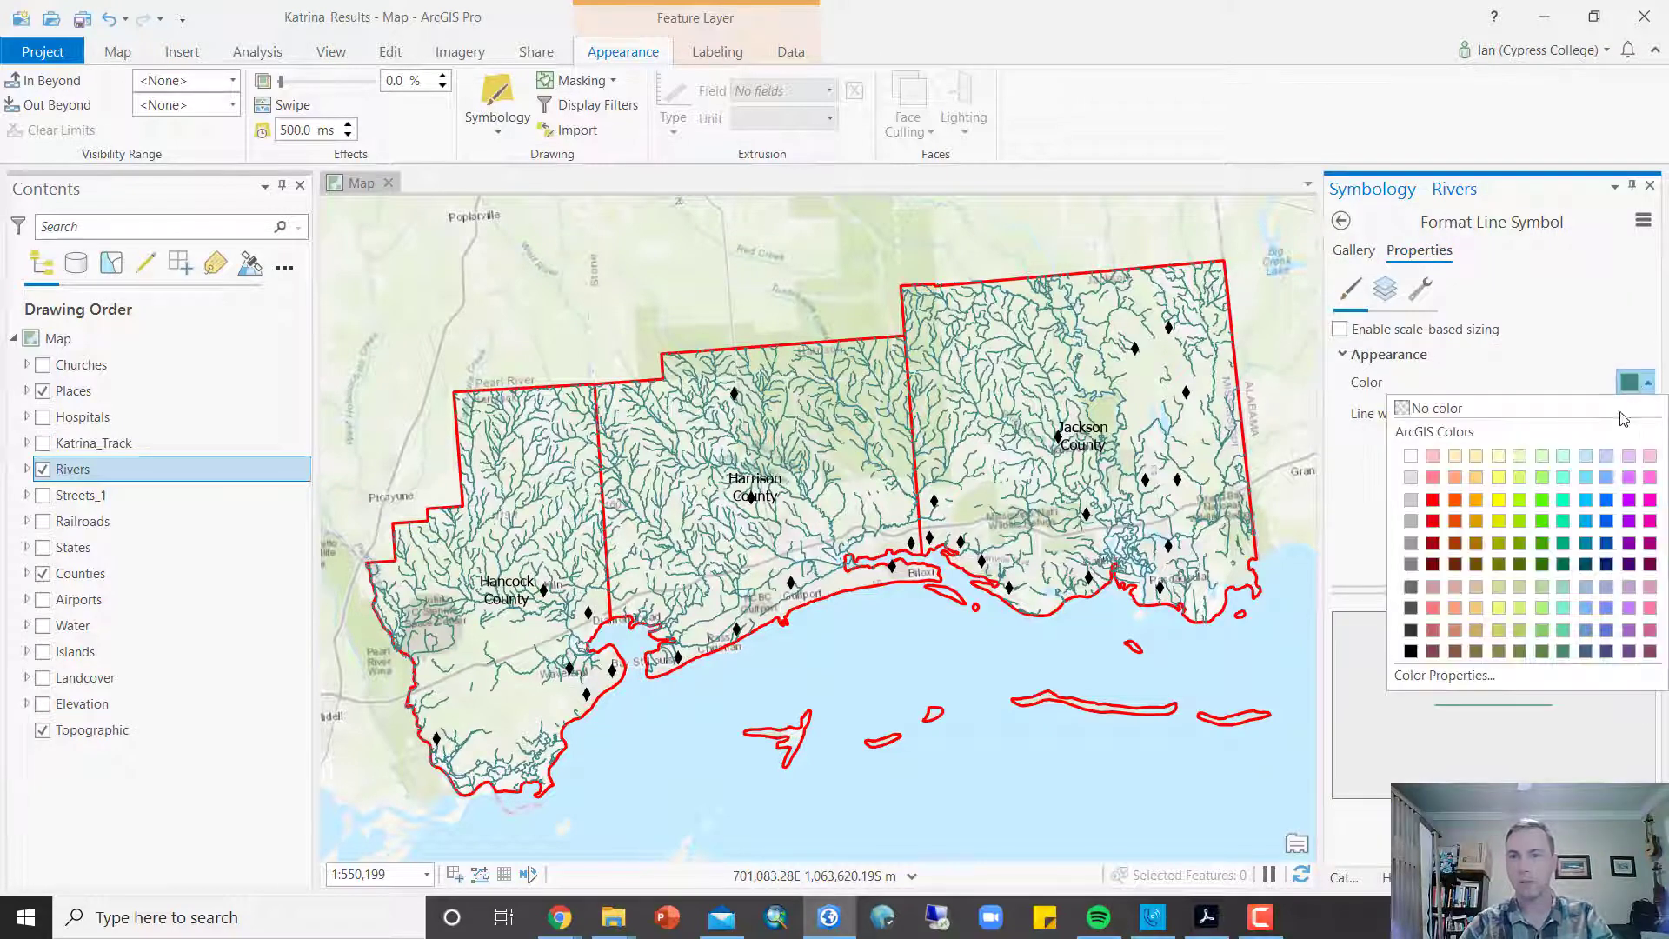
left_click(1606, 479)
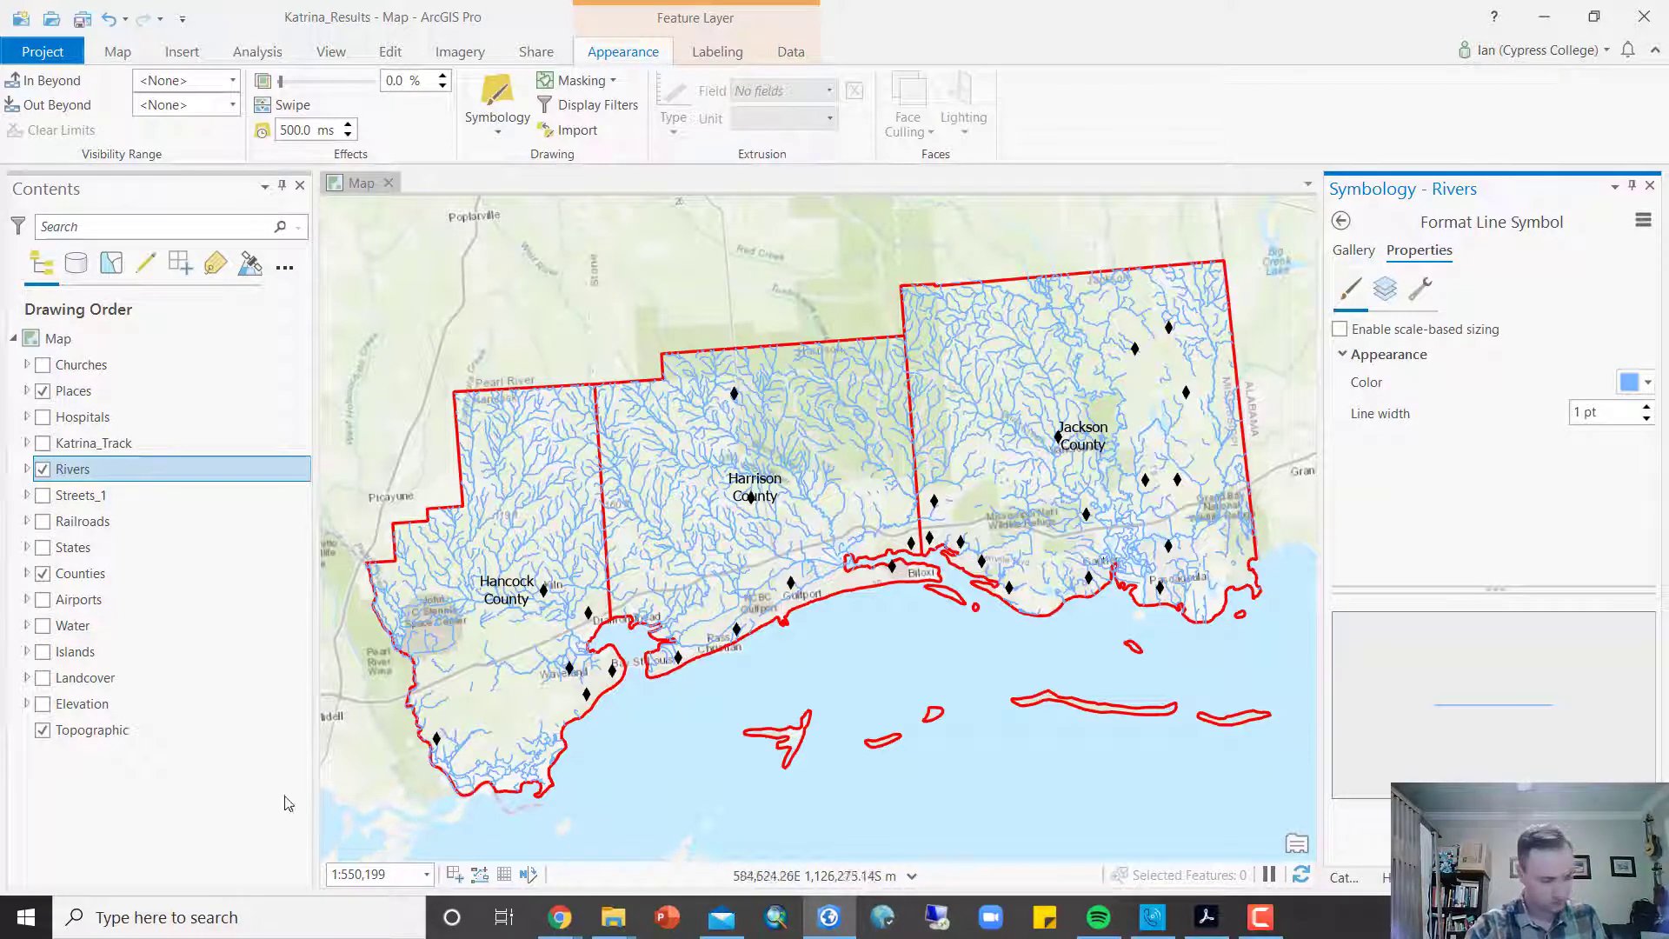
Step: Turn on the Water layer and symbolize it with unique values based on the FTYPE field
left_click(49, 628)
left_click(84, 626)
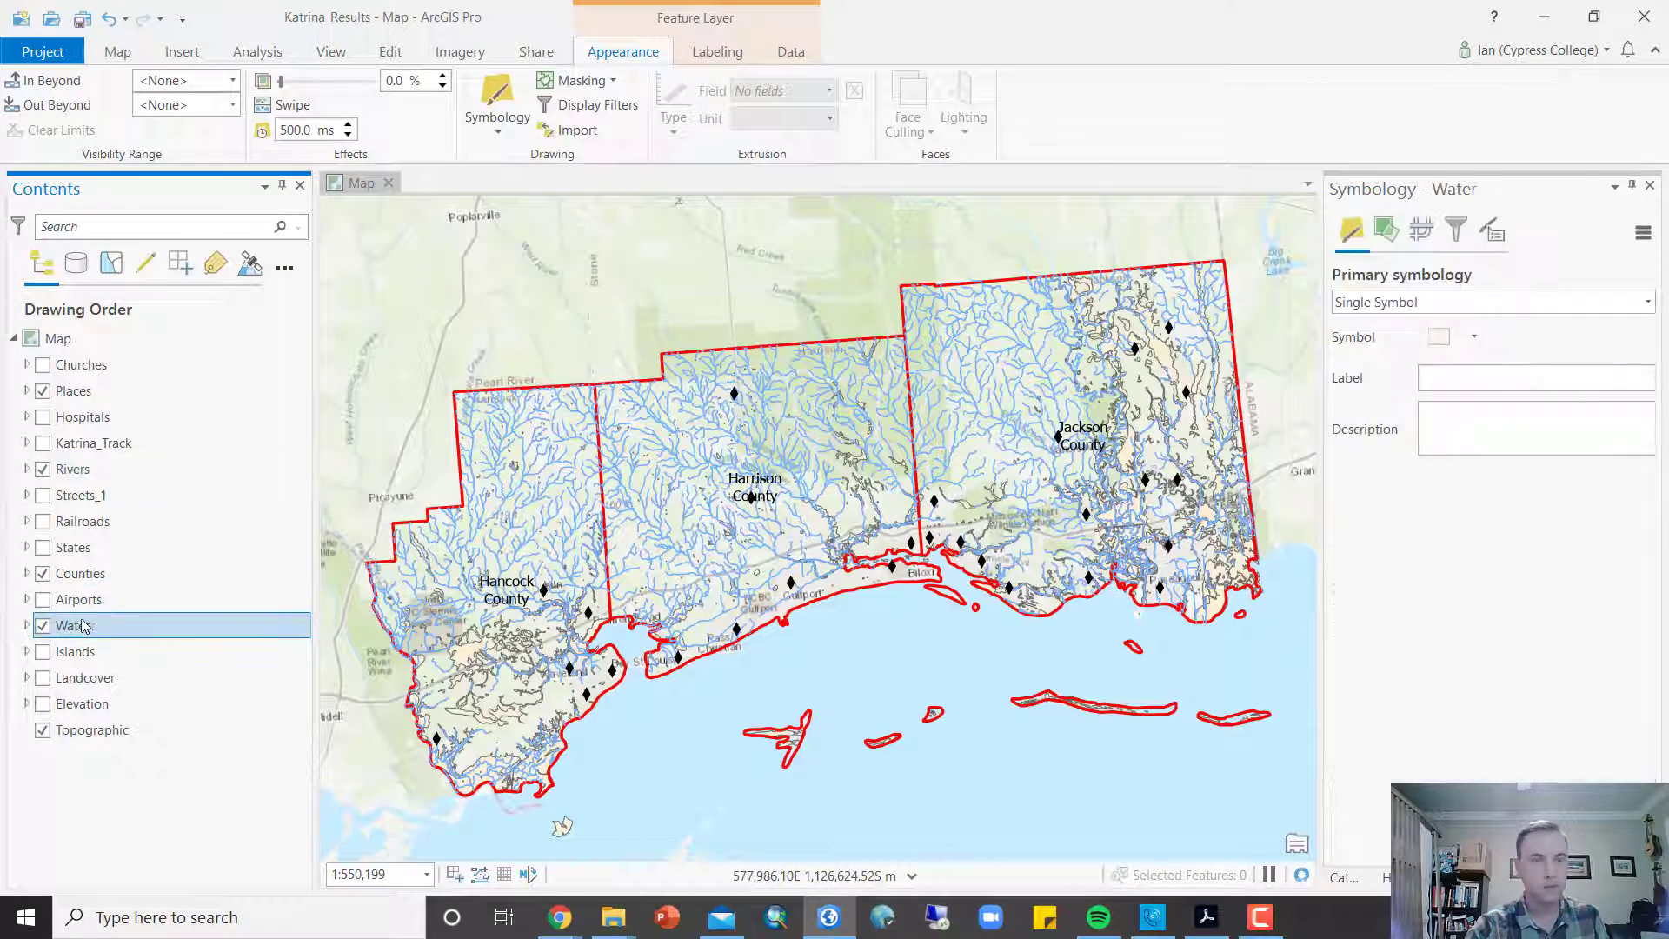
left_click(1474, 304)
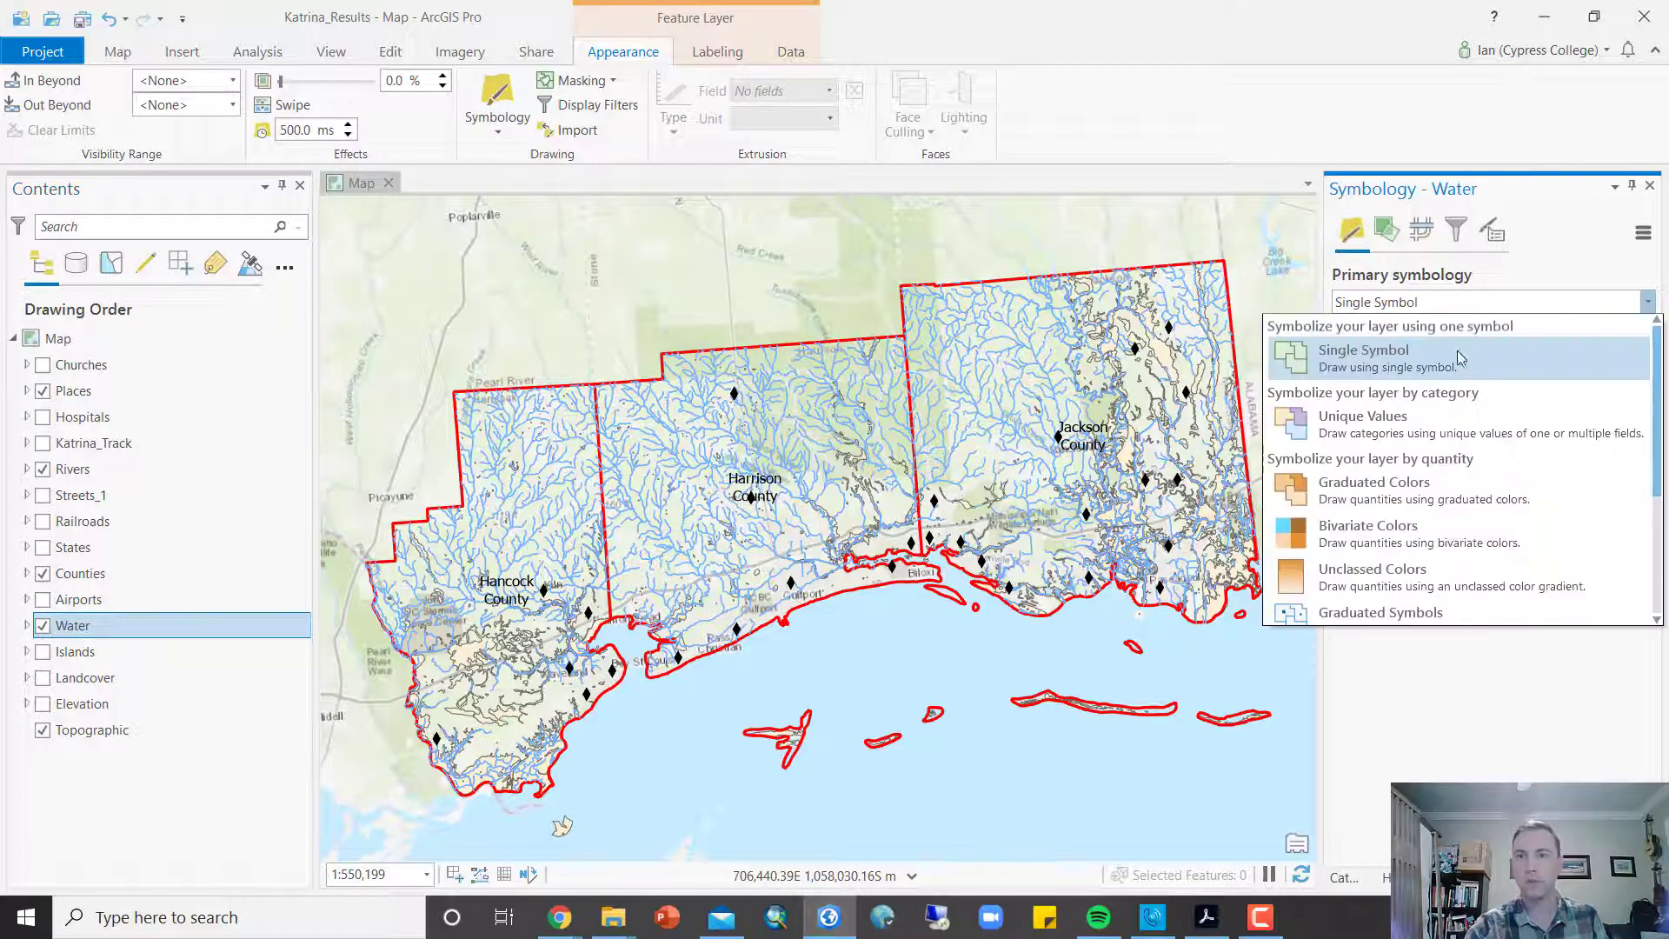
left_click(1436, 433)
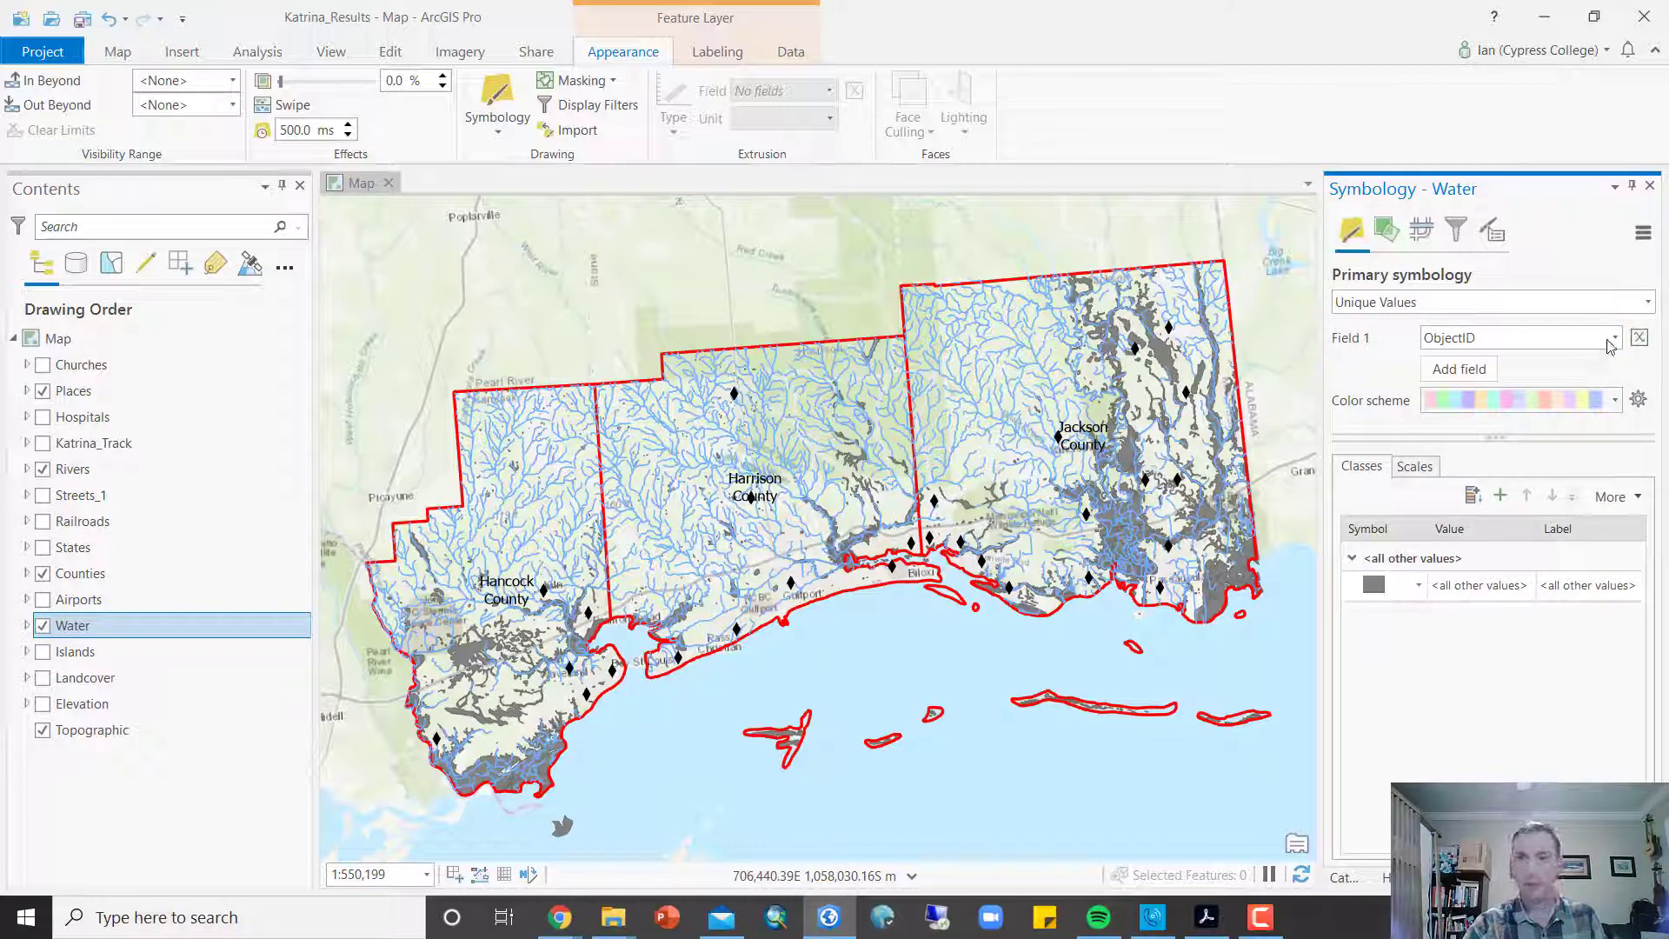
left_click(1613, 339)
left_click(1545, 412)
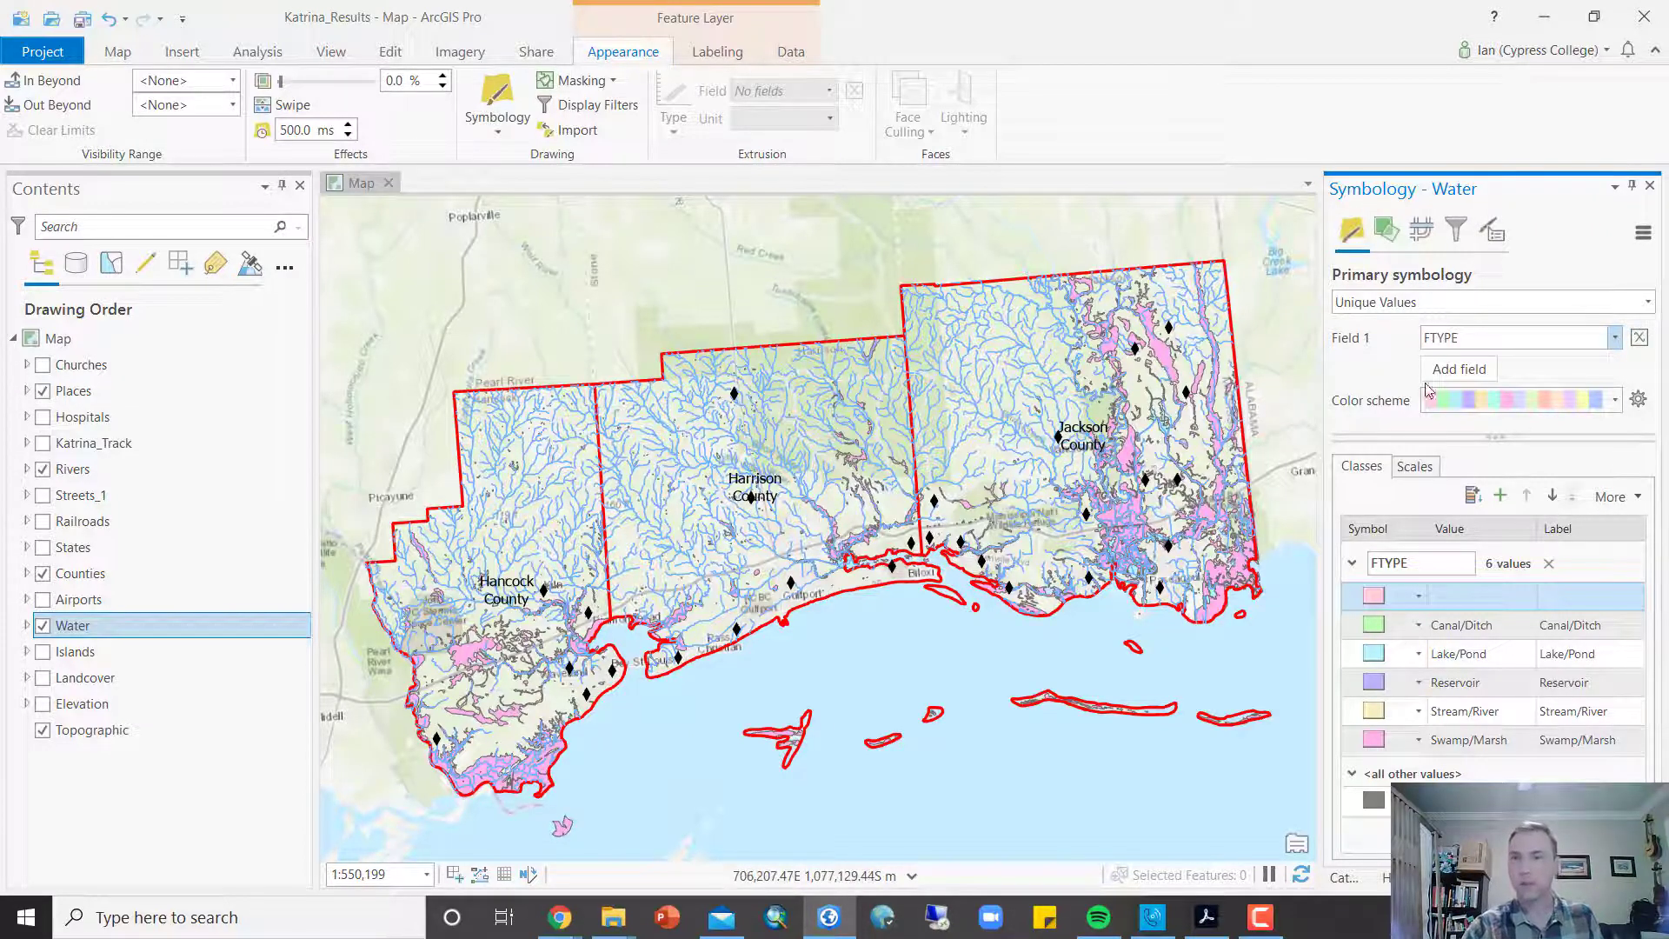
Step: Format the Water layer's color scheme as a Continuous Color Scheme and set its end stop to pale blue
left_click(1615, 401)
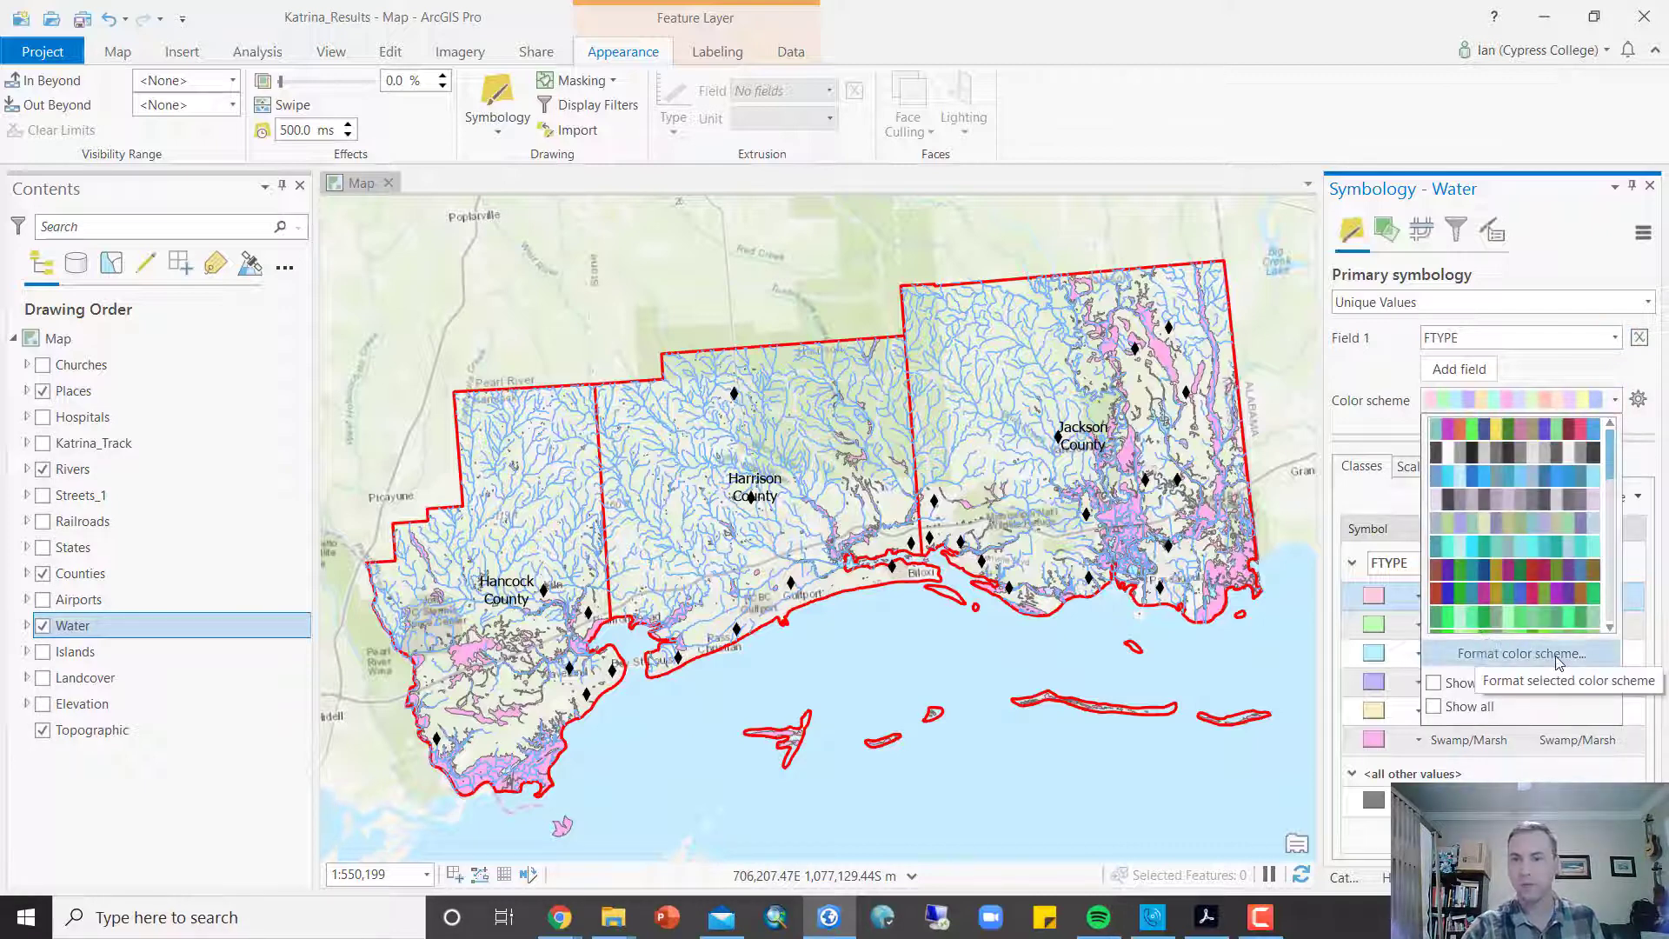
left_click(1557, 656)
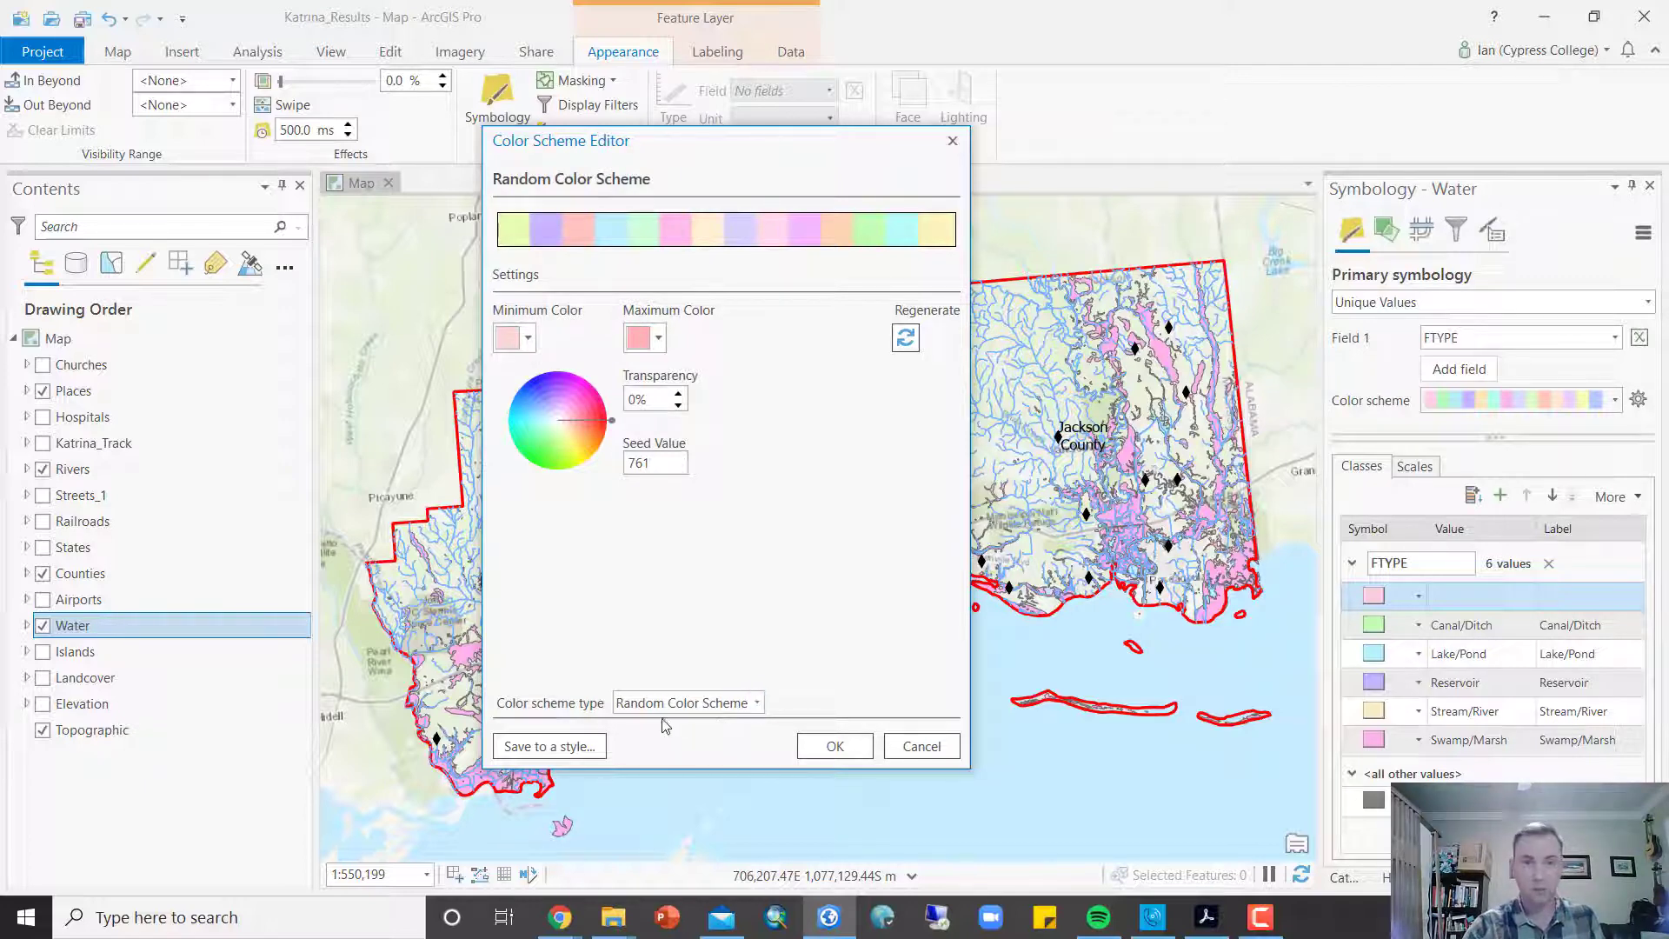
left_click(756, 702)
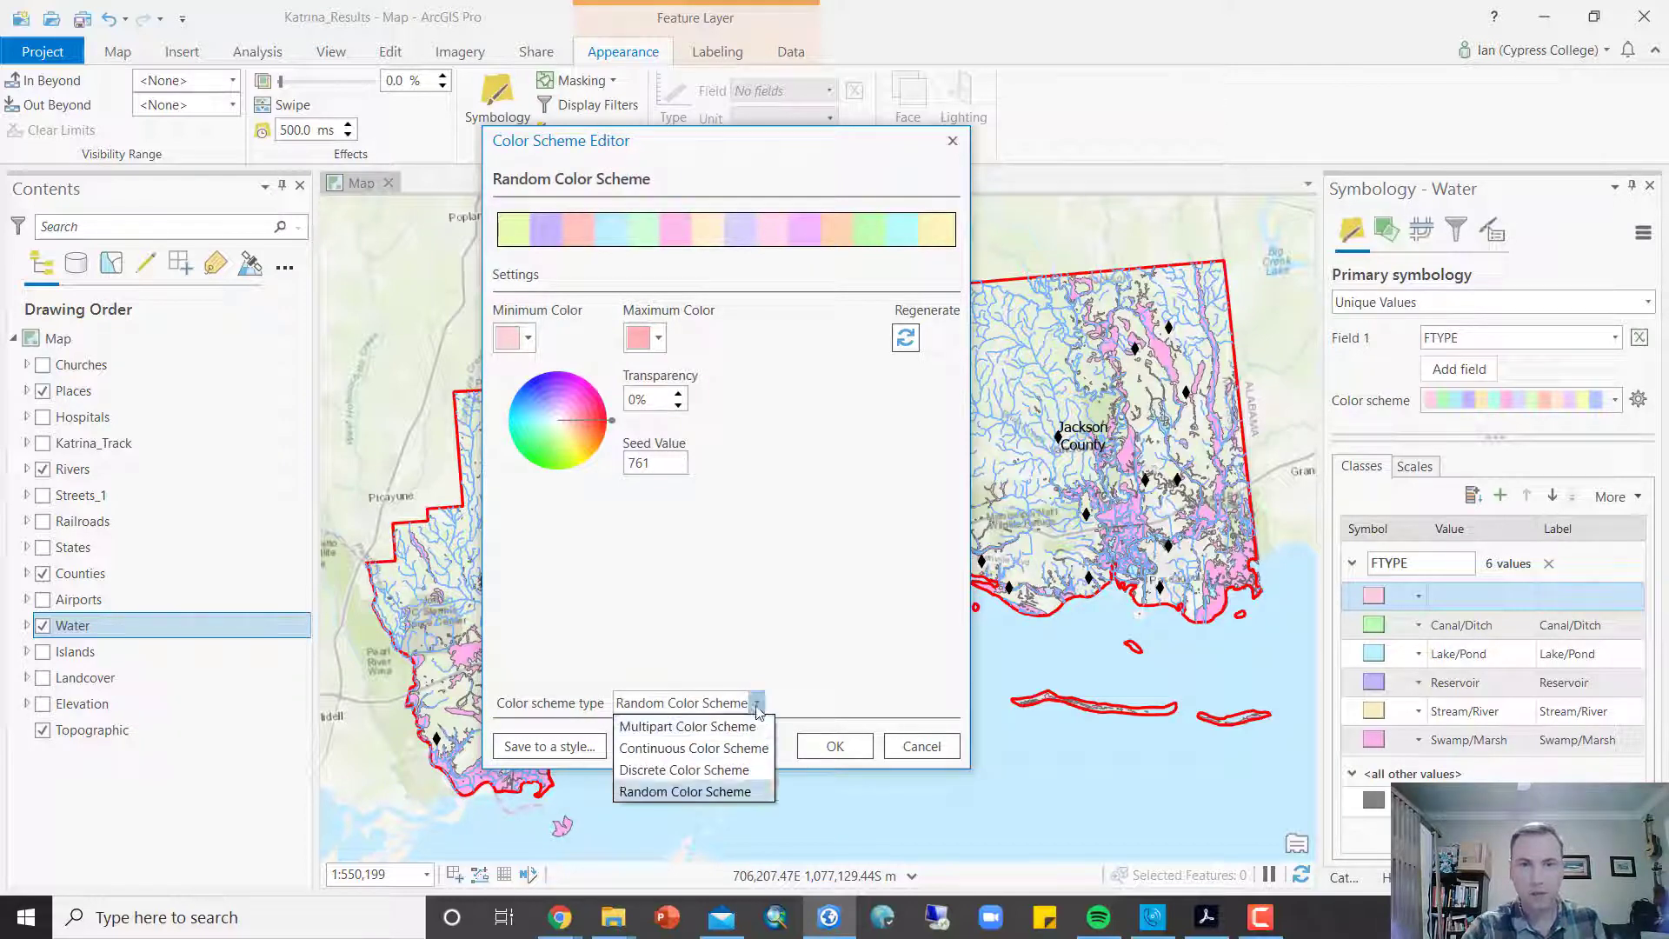
left_click(734, 748)
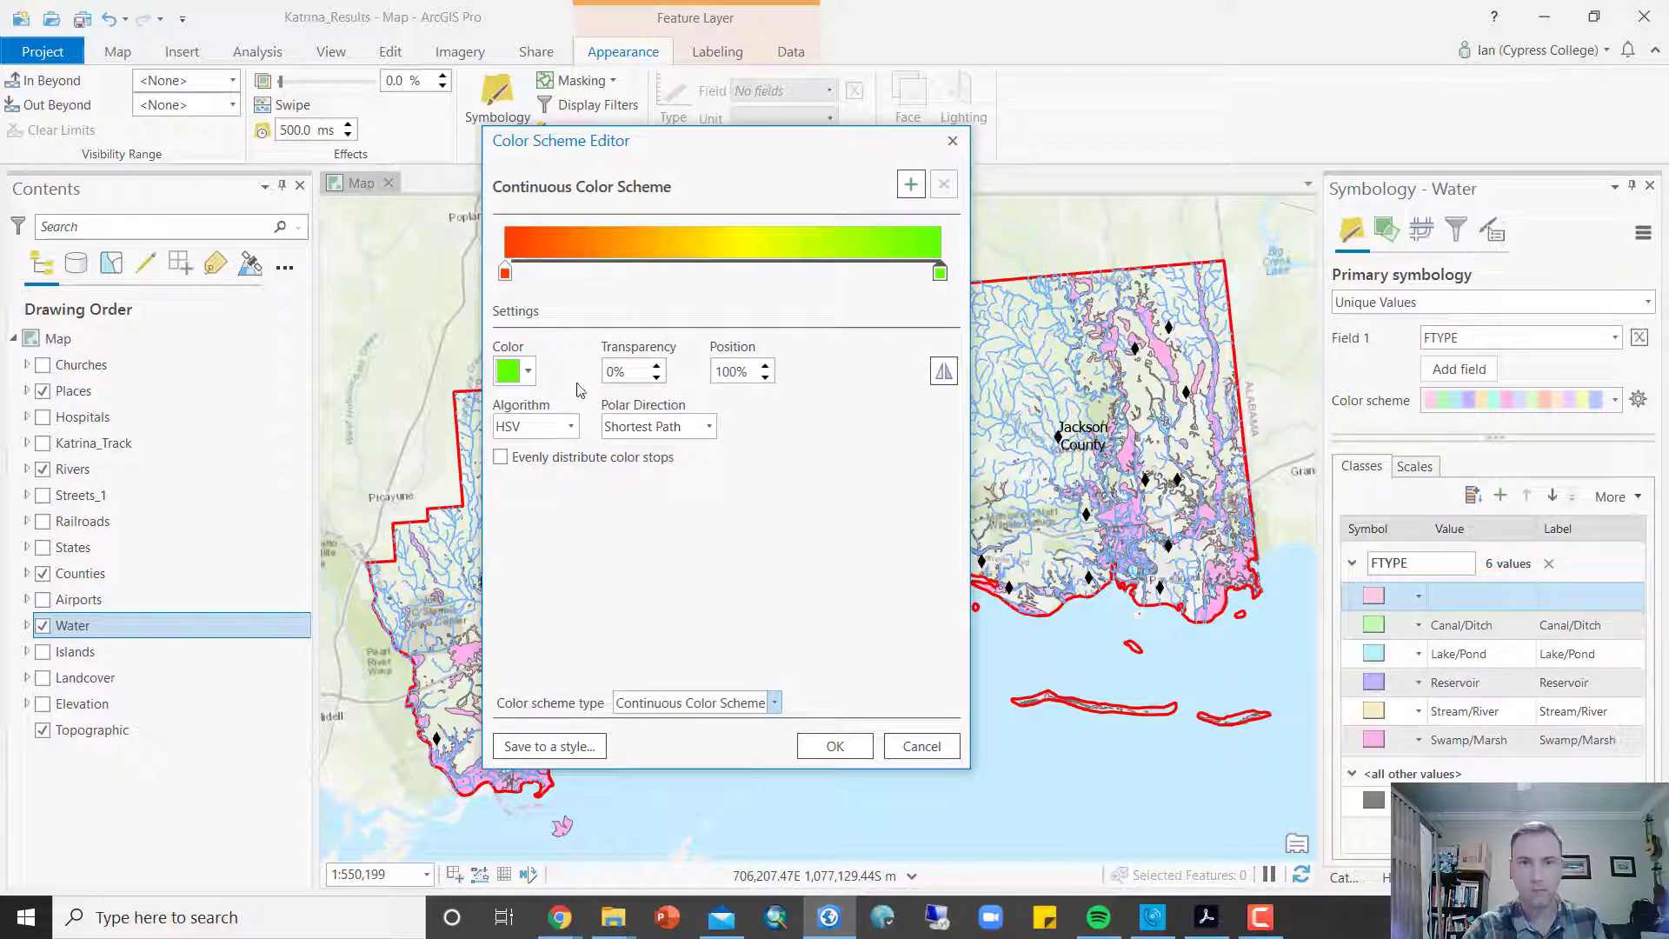
left_click(528, 374)
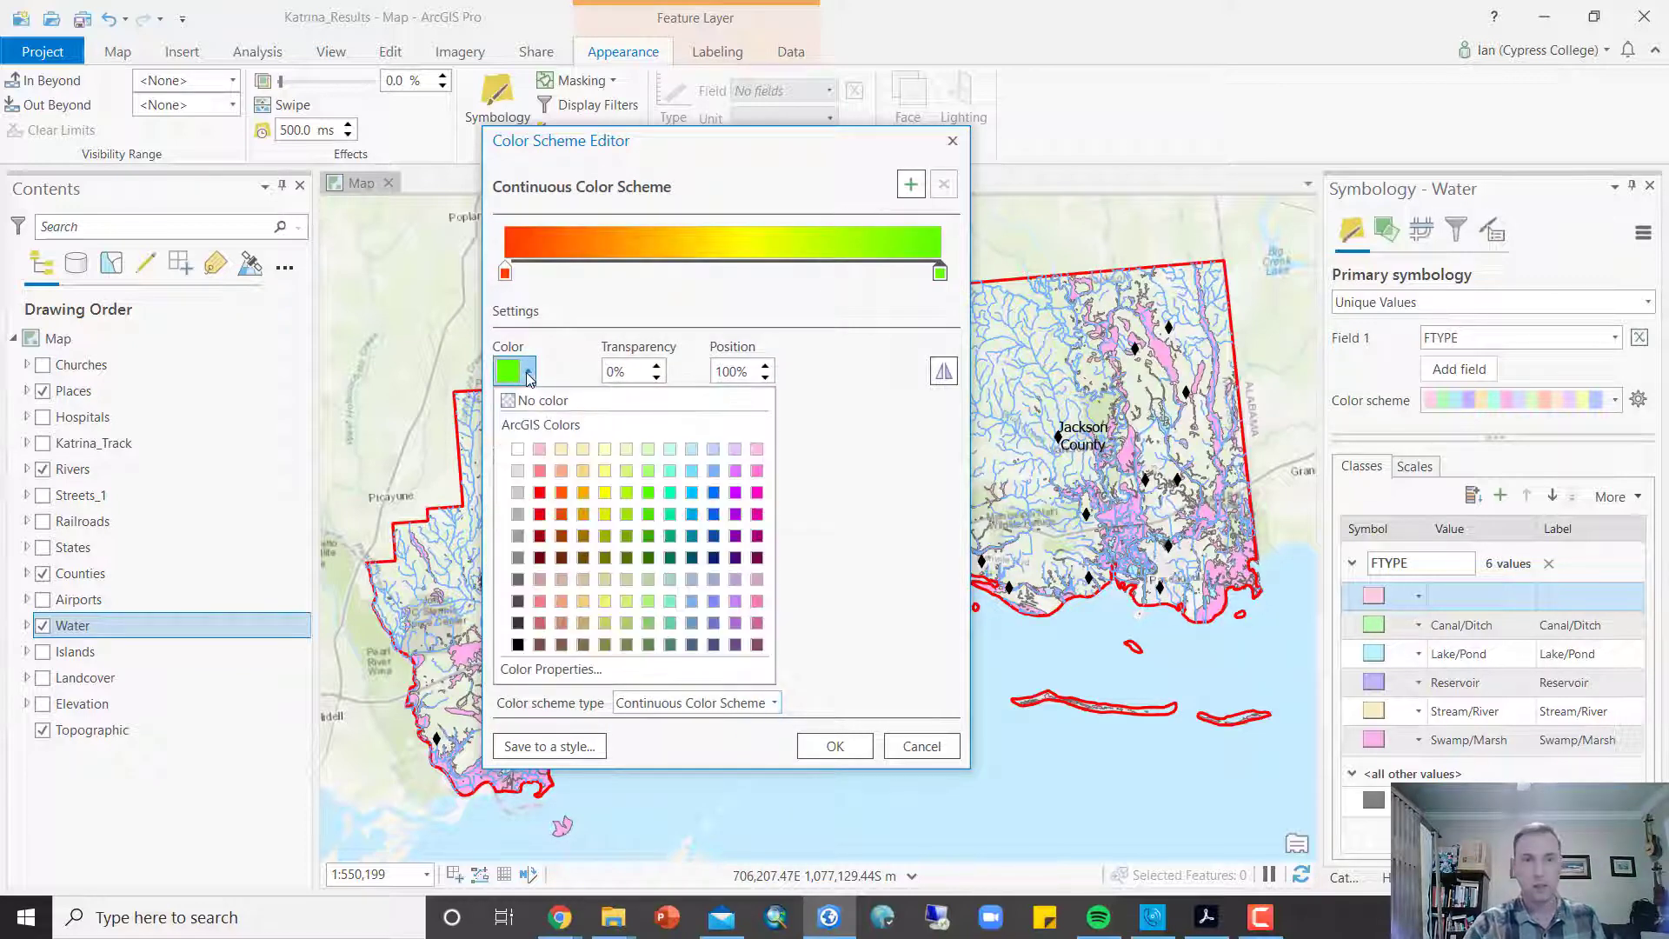
left_click(713, 449)
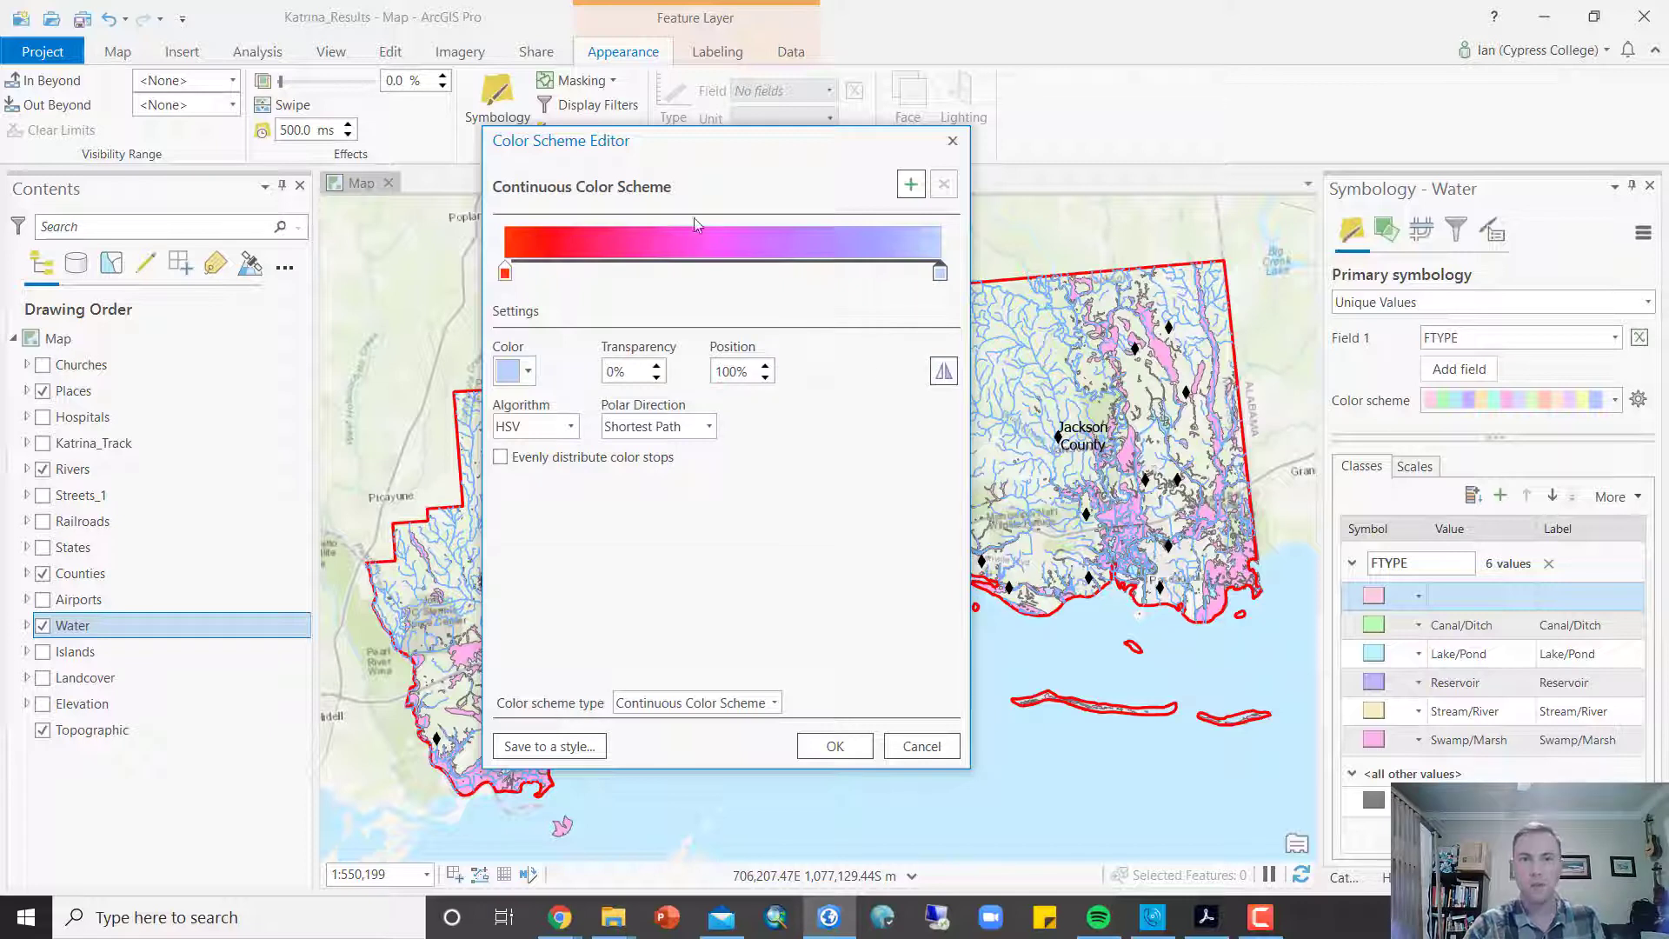
Step: Set the Water color scheme's start stop to pale blue and its end stop to dark blue, and apply the scheme
left_click(505, 272)
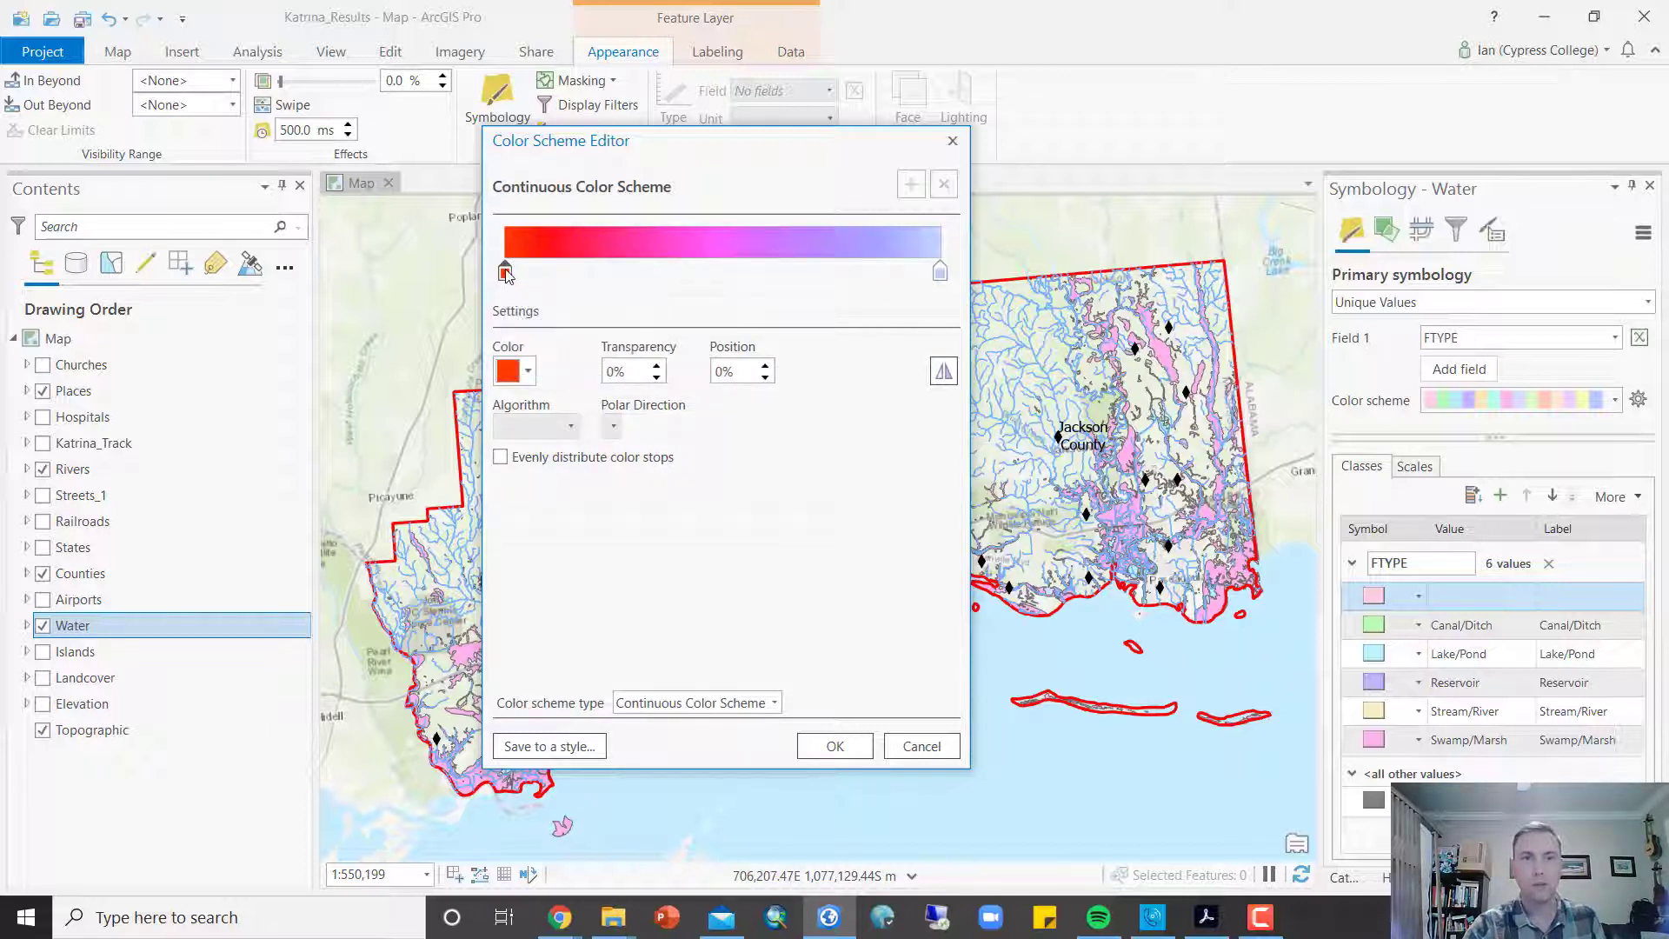
left_click(530, 371)
left_click(711, 450)
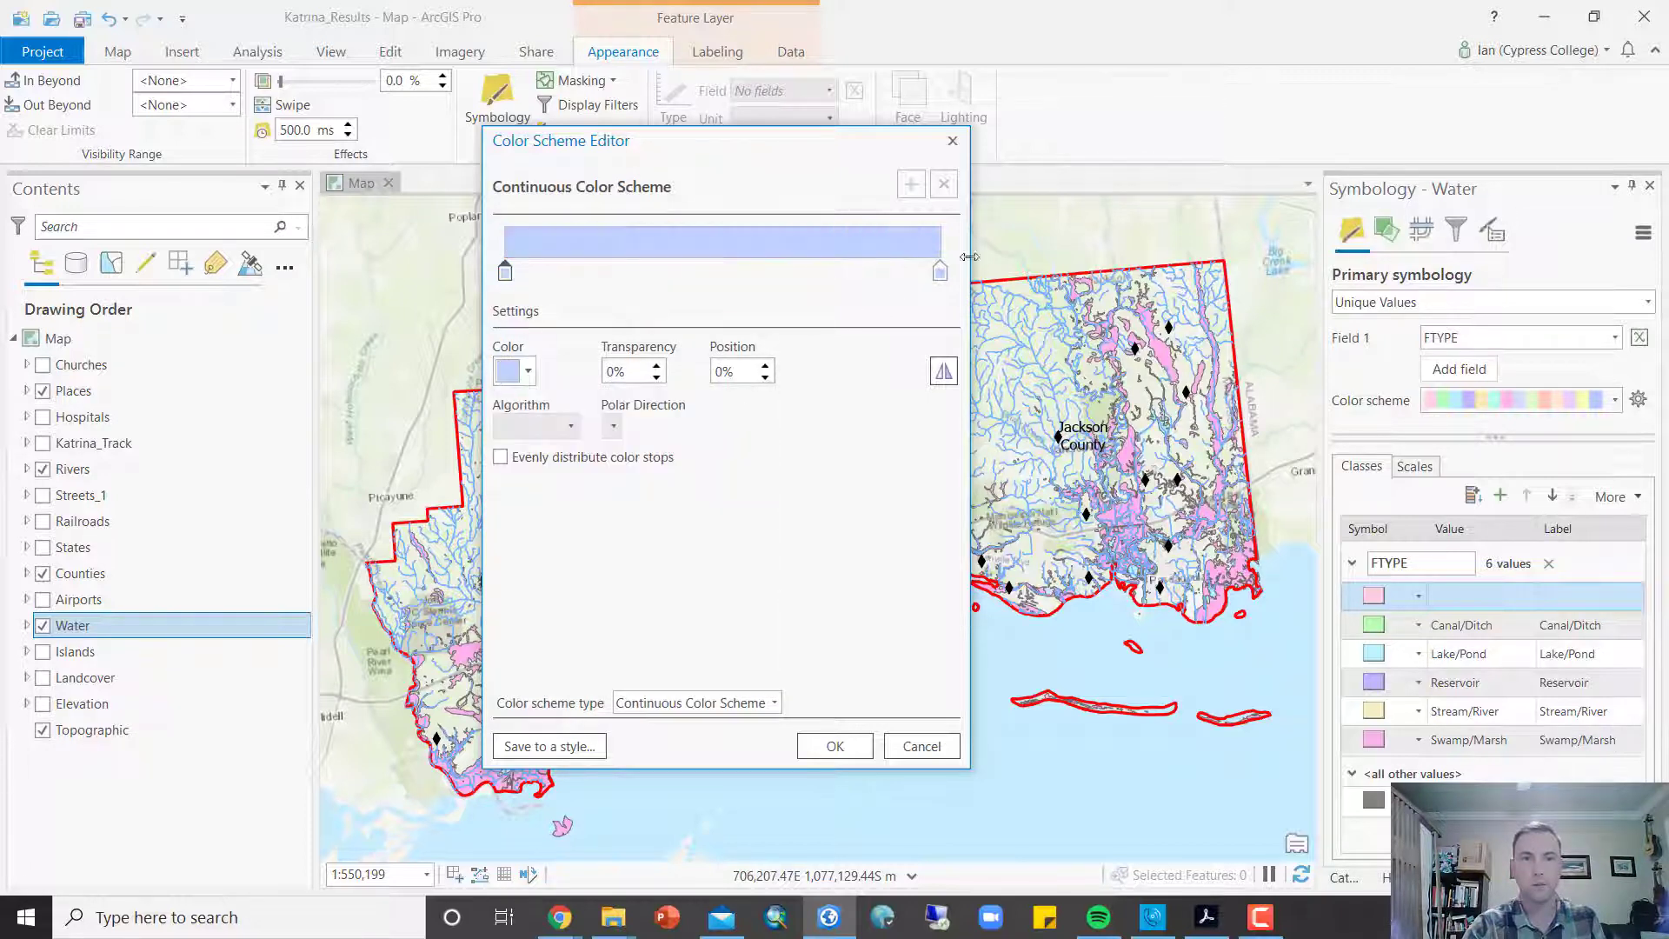
left_click(940, 274)
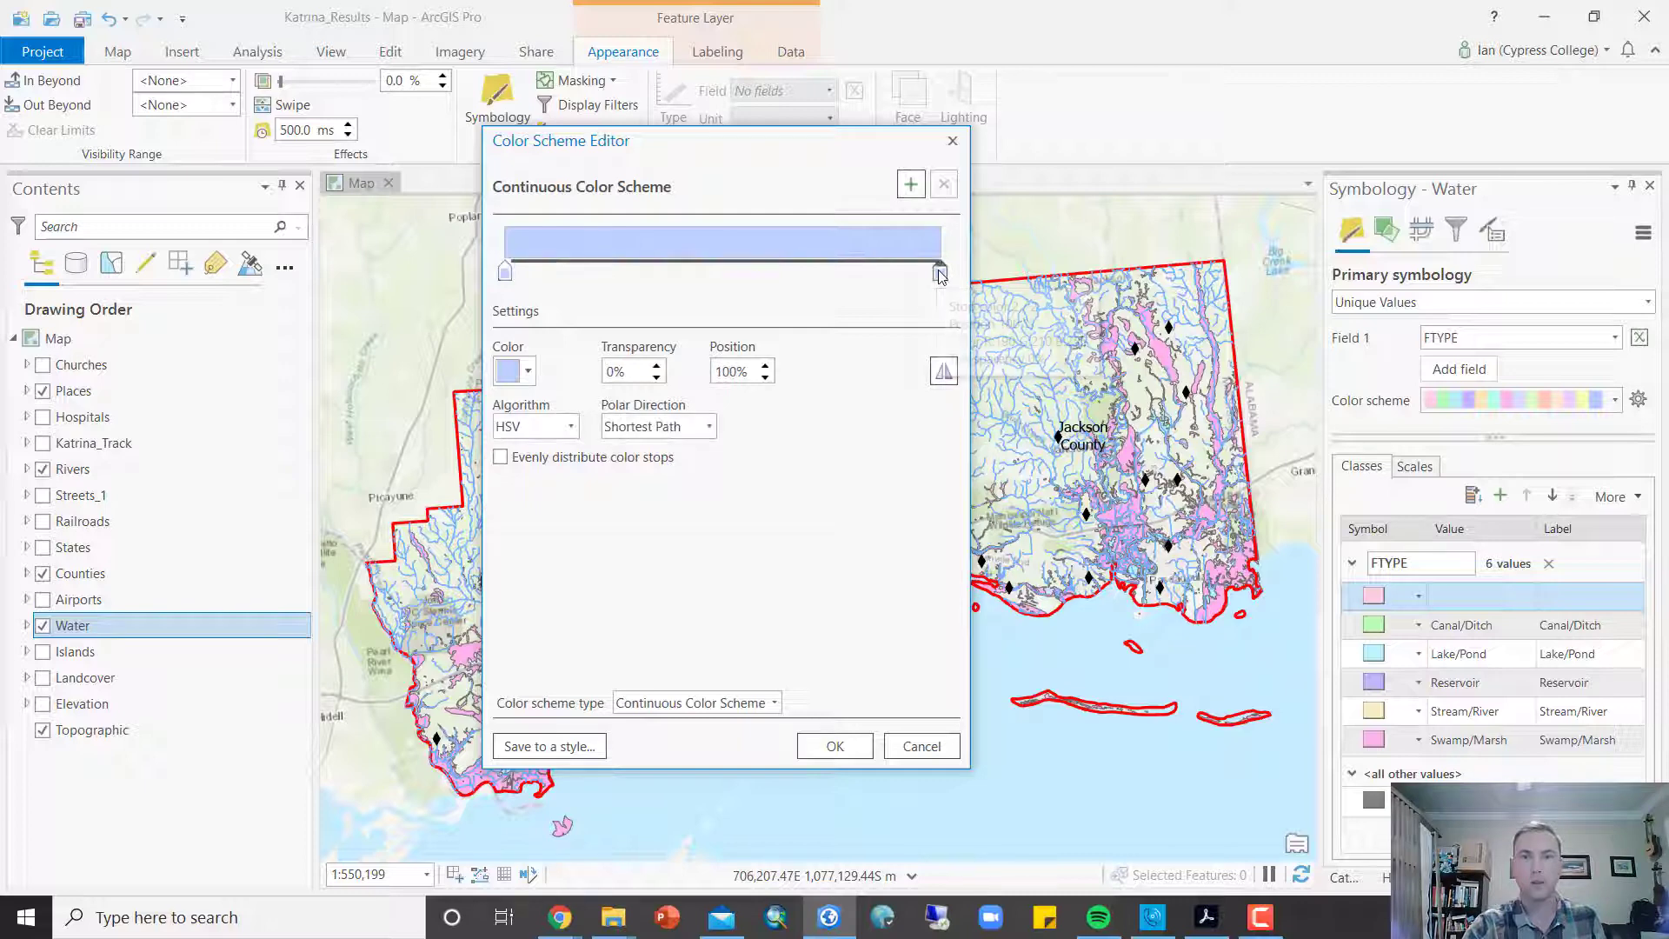
left_click(529, 371)
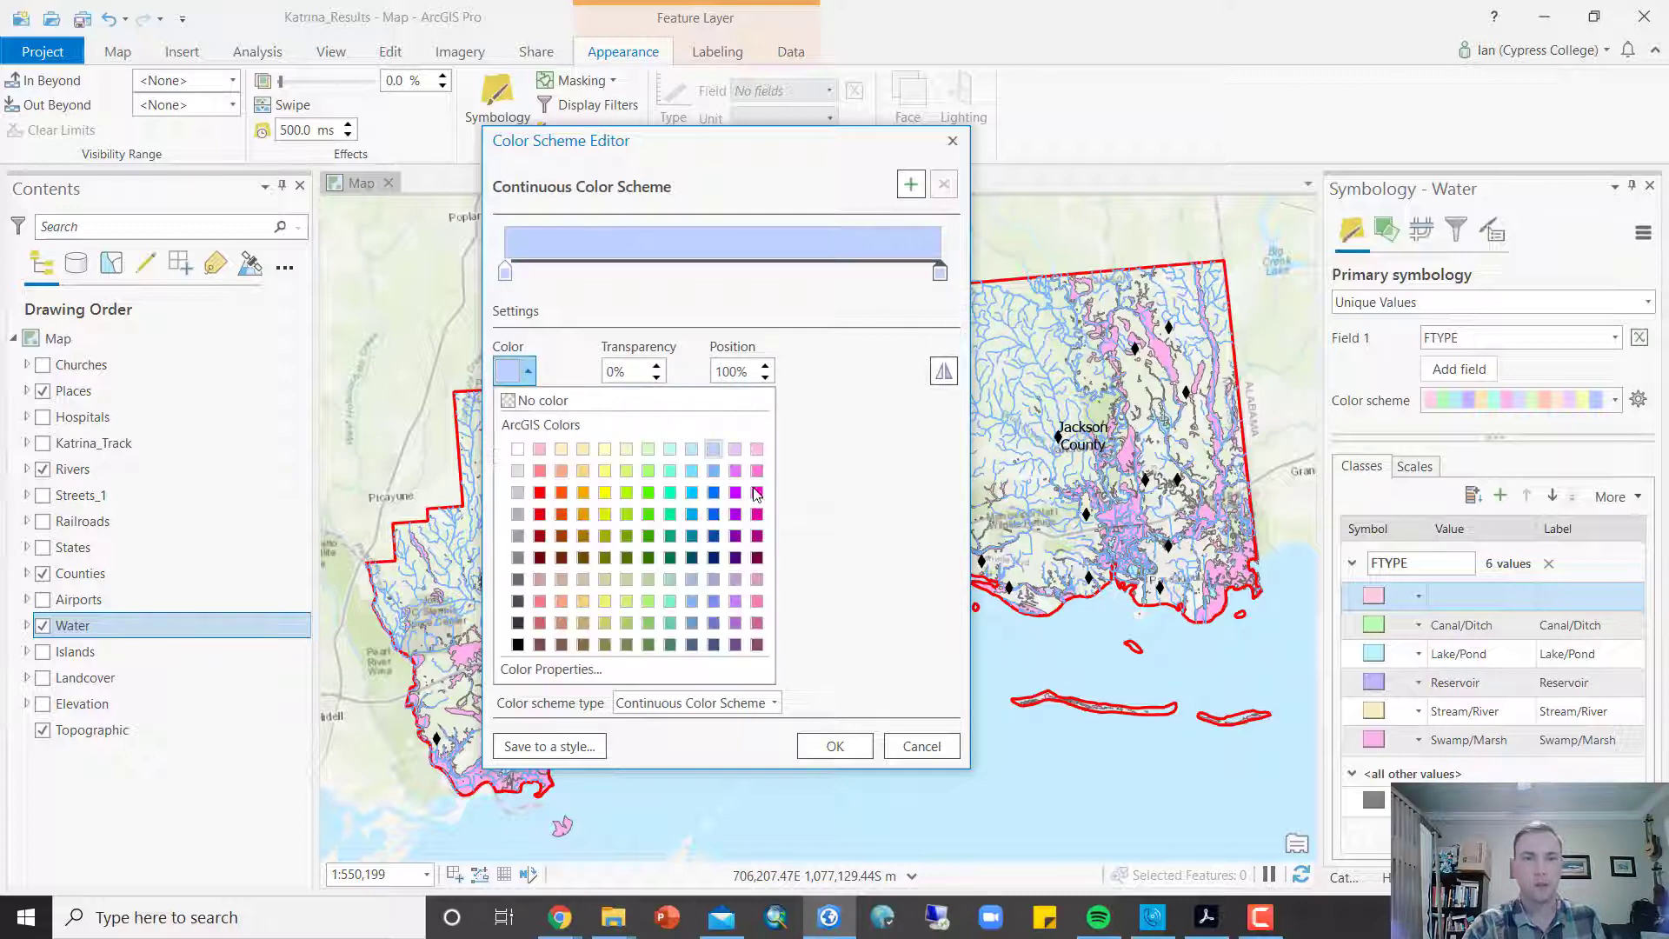
left_click(713, 536)
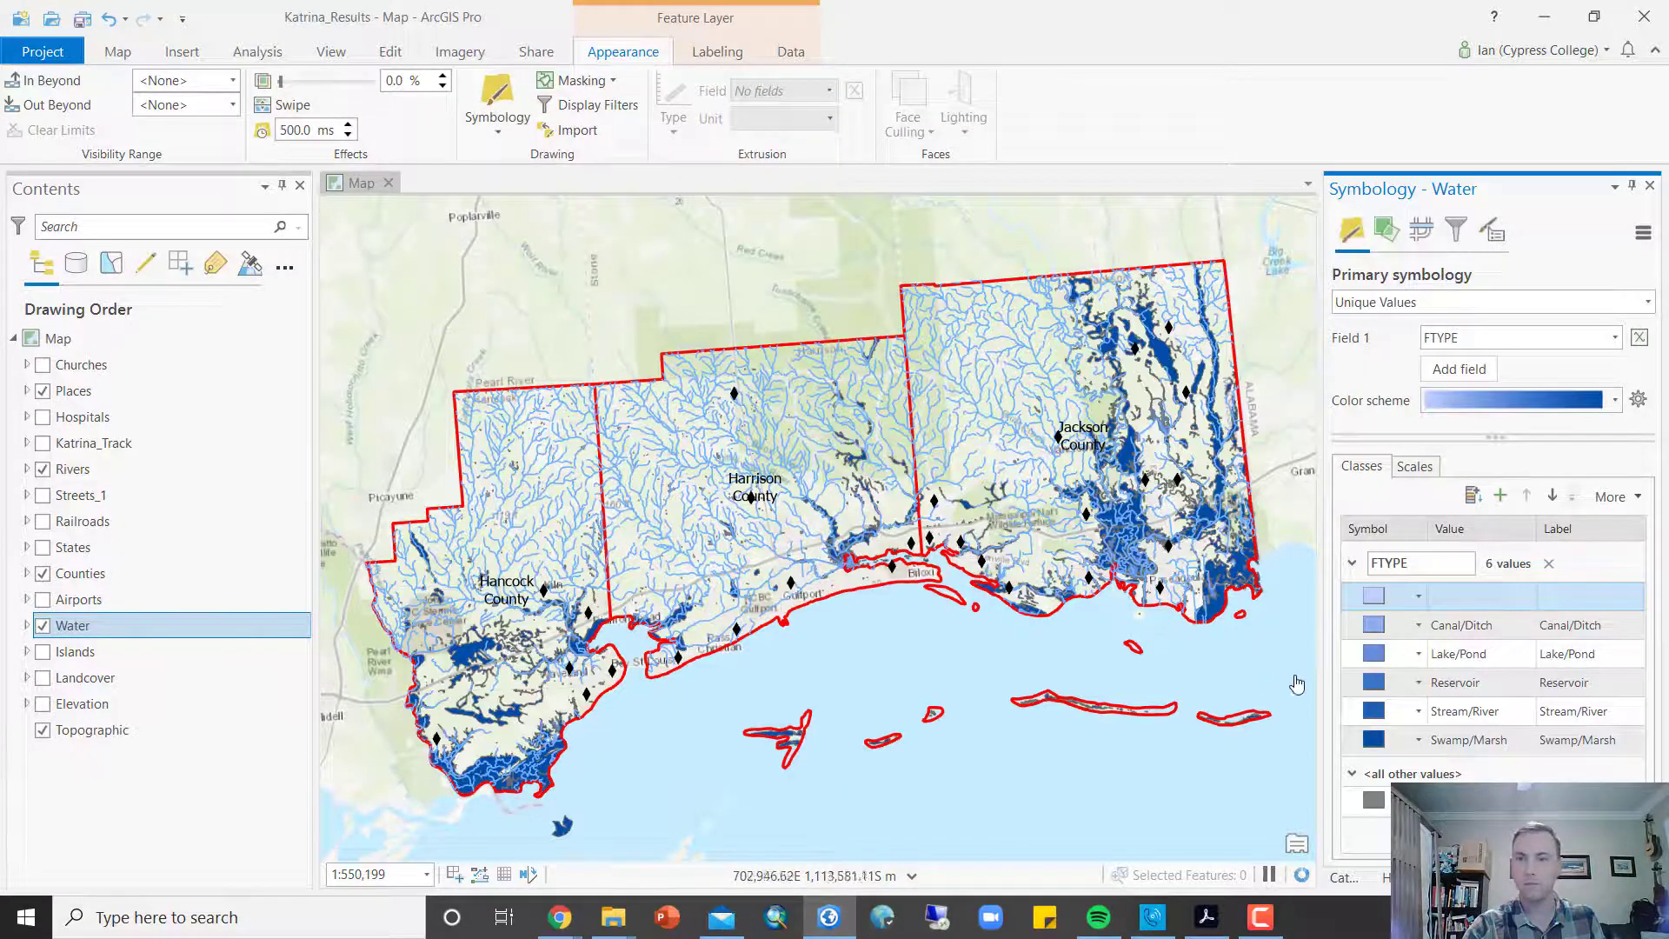
Step: Turn off showing all other values in the Water layer's symbology and save the project
left_click(1351, 603)
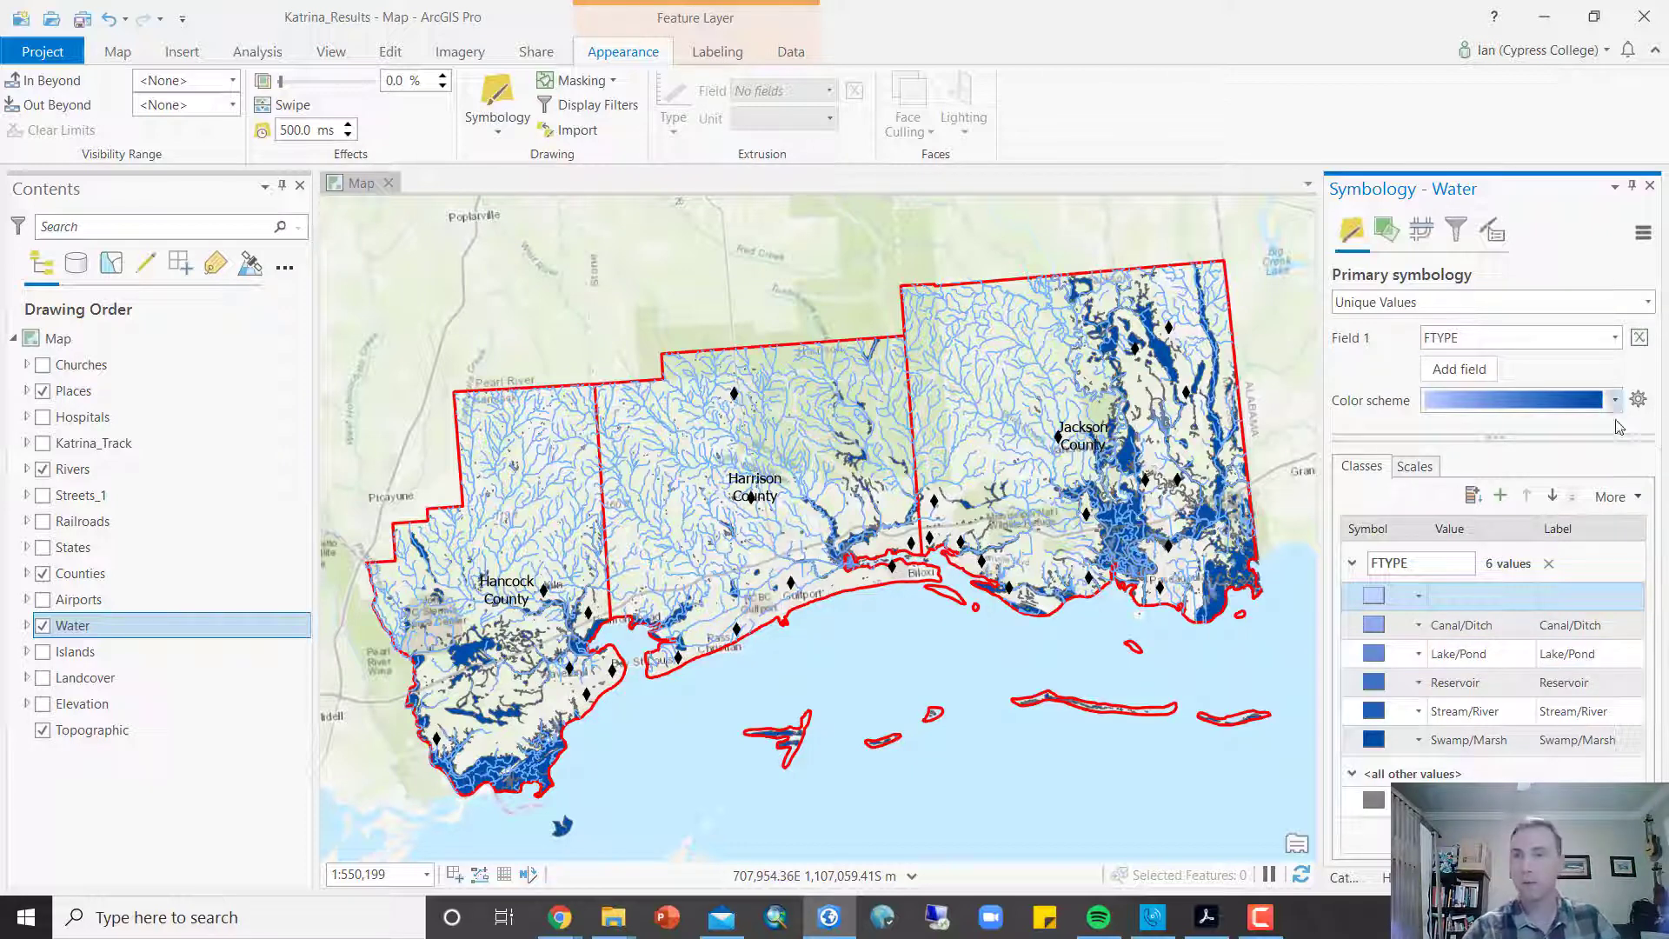
left_click(1612, 496)
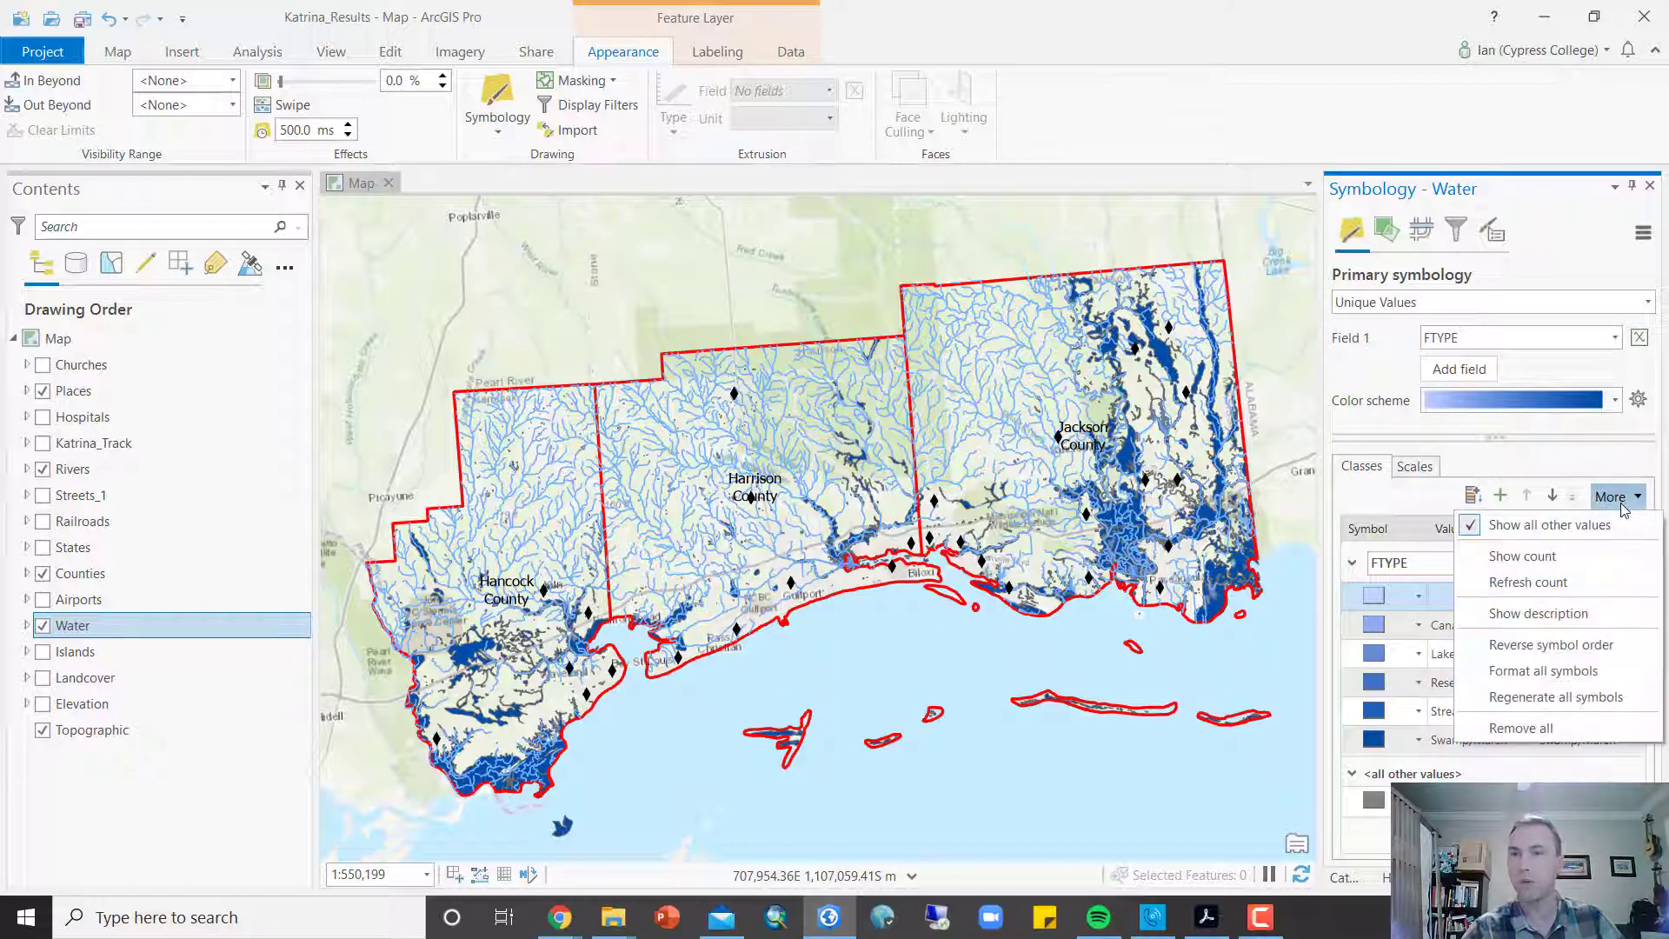
left_click(1470, 529)
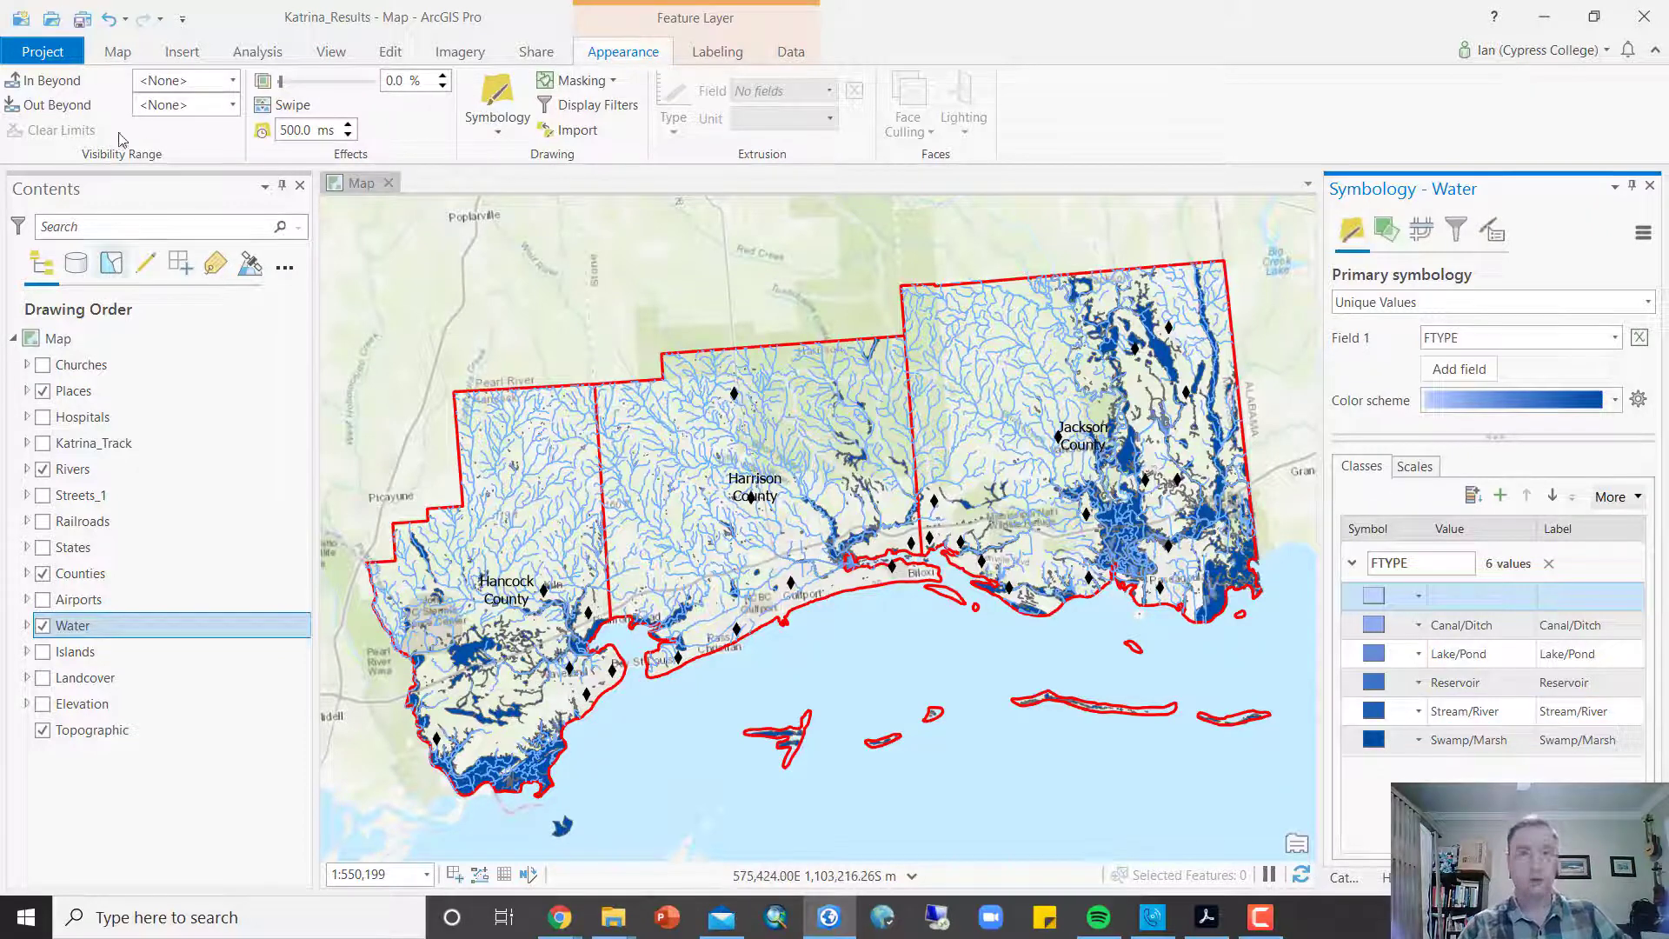
left_click(80, 21)
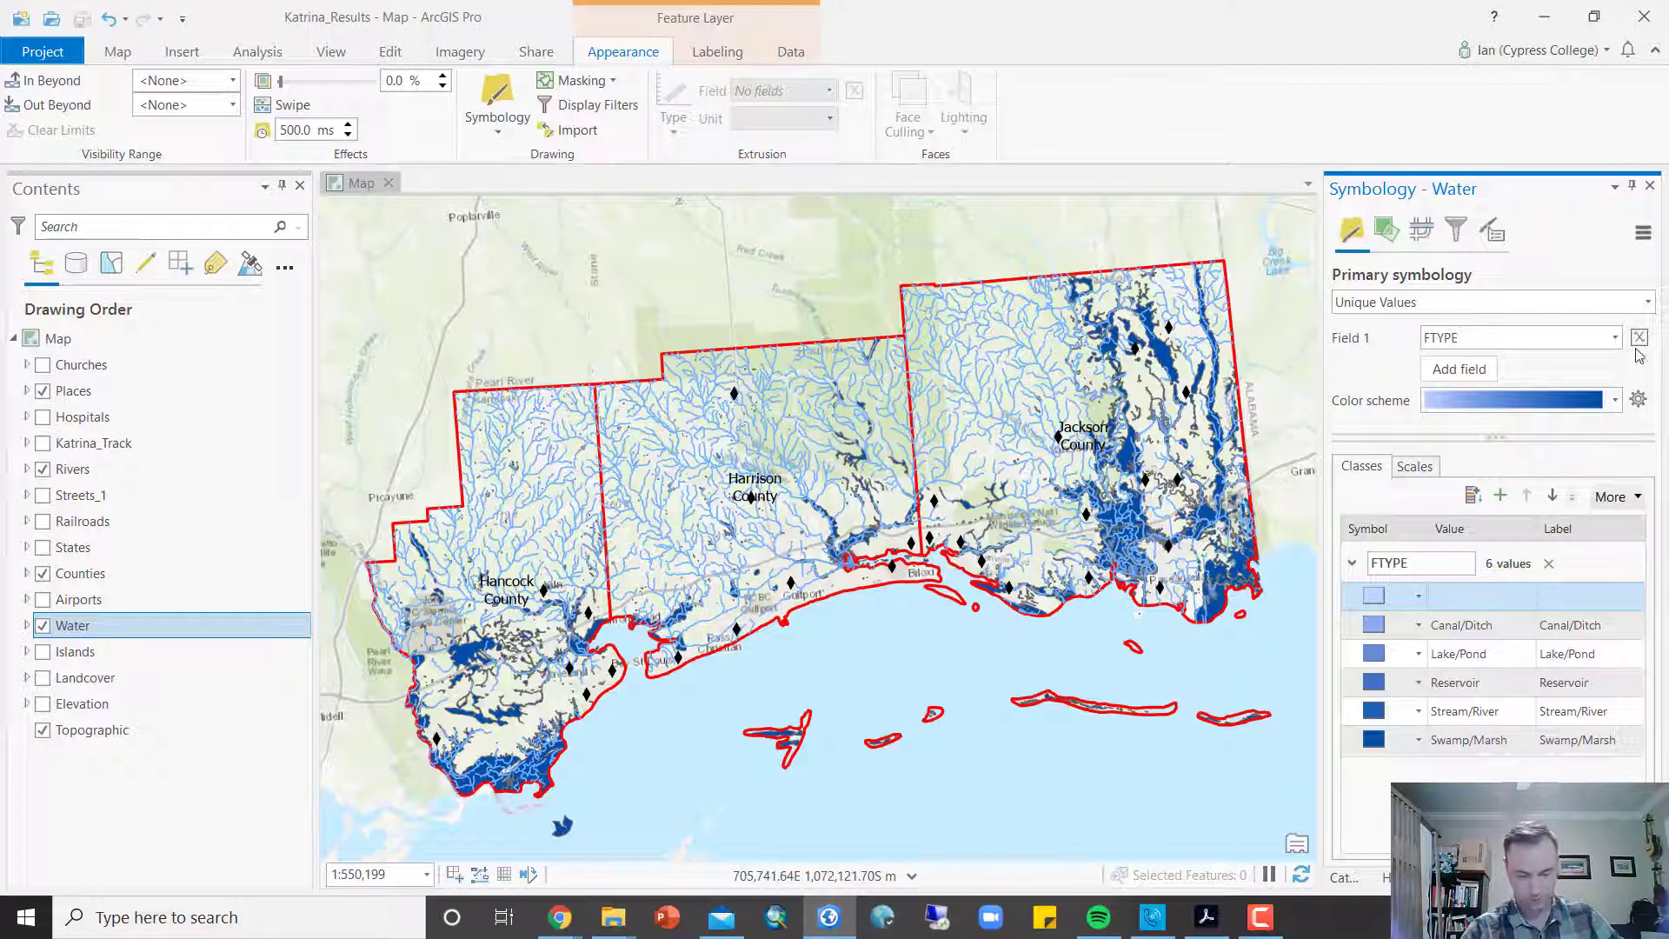
left_click(1649, 188)
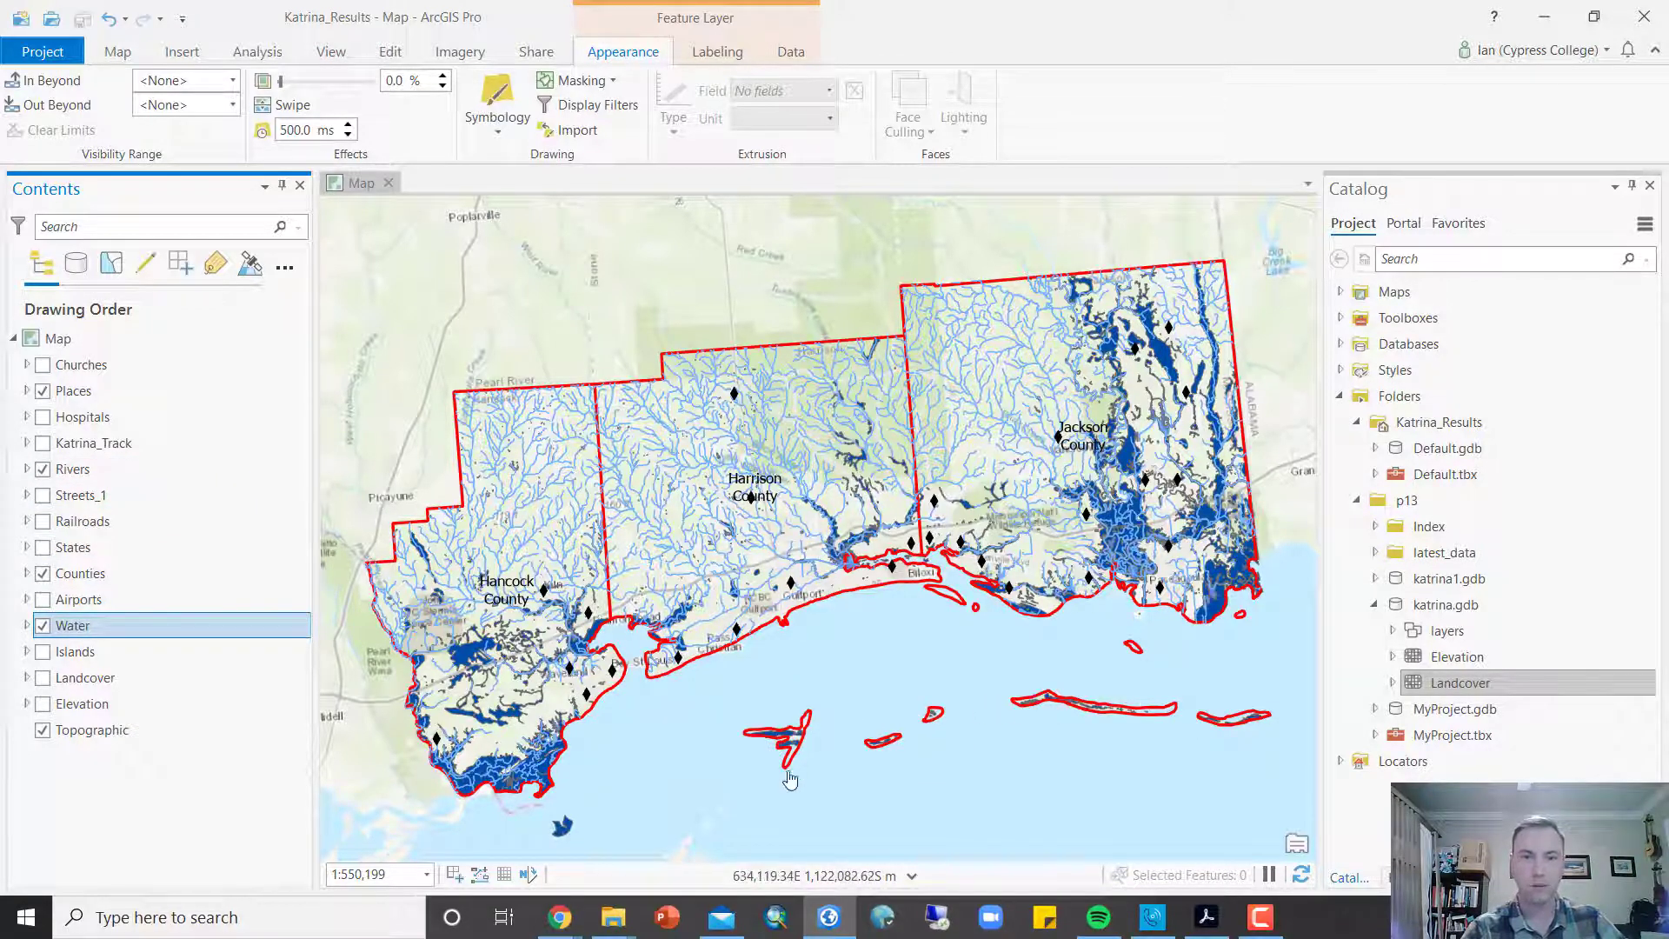
Step: Turn on the Islands layer and move it above the Water layer in the drawing order
left_click(41, 654)
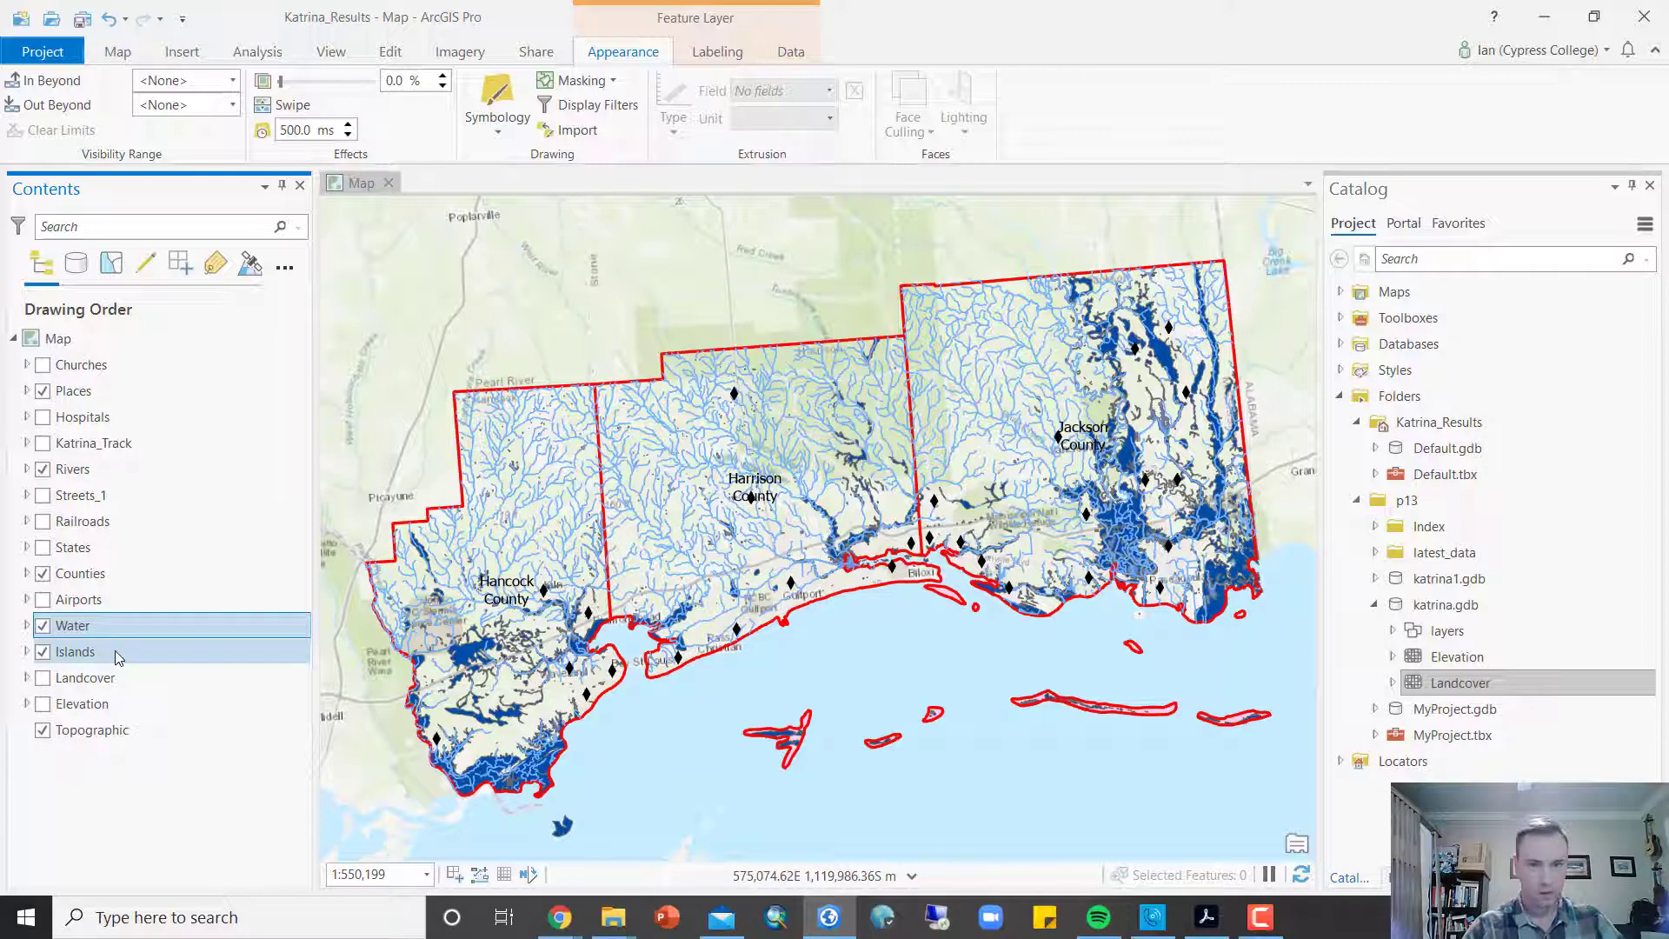
left_click(78, 656)
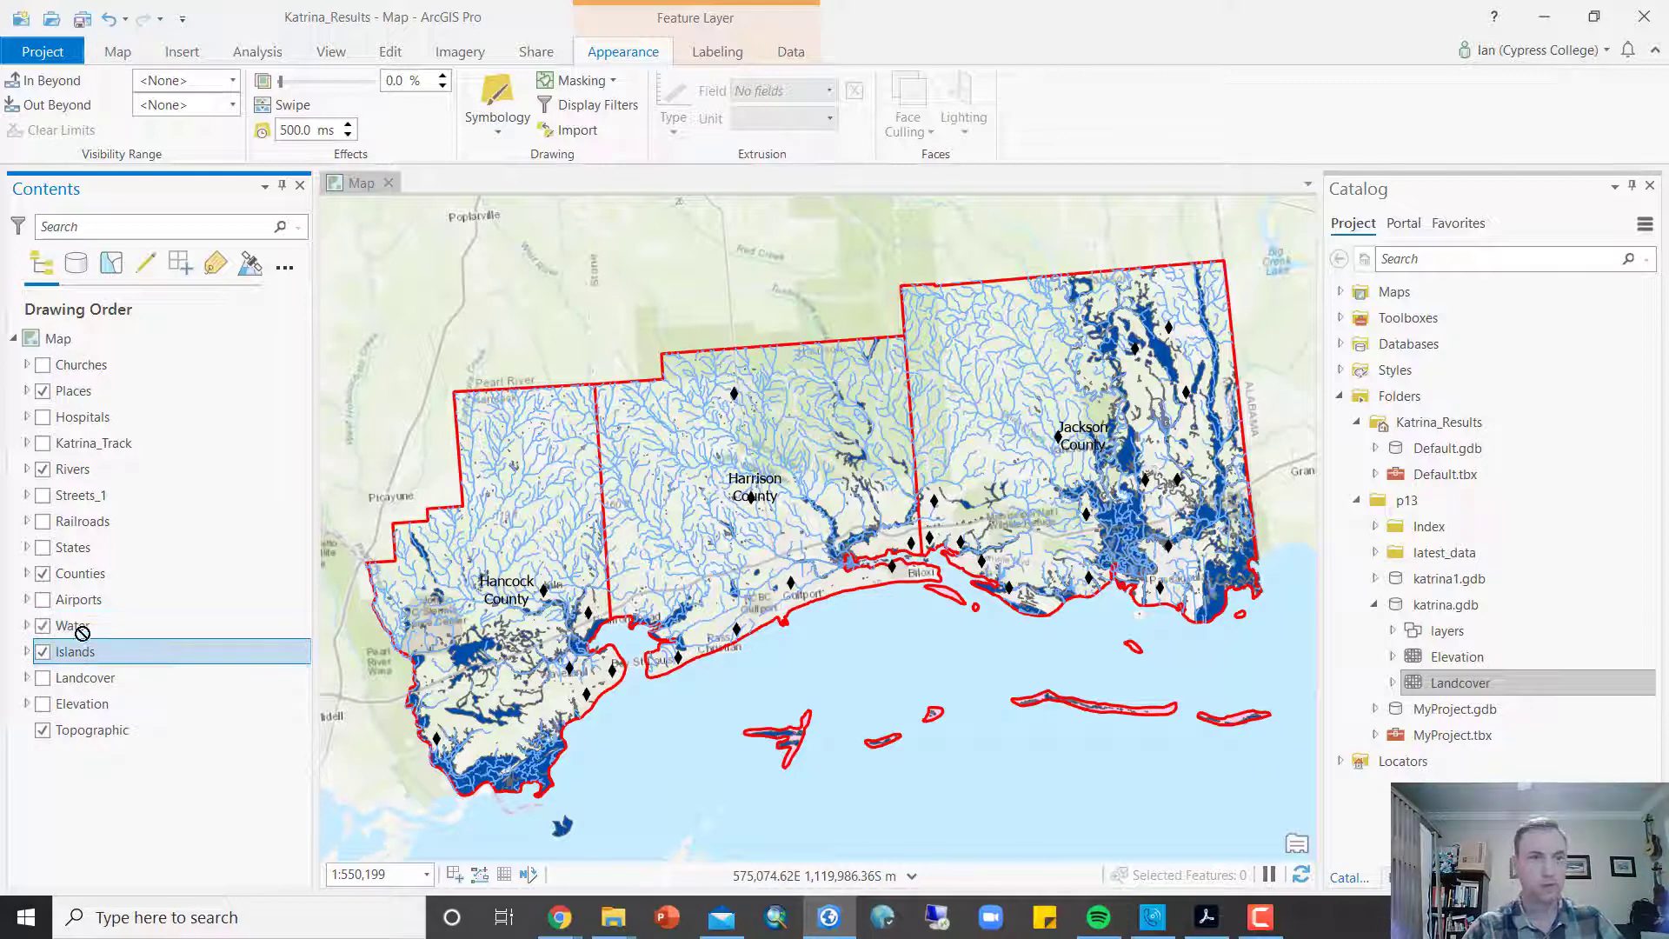
left_click_drag(82, 633, 86, 613)
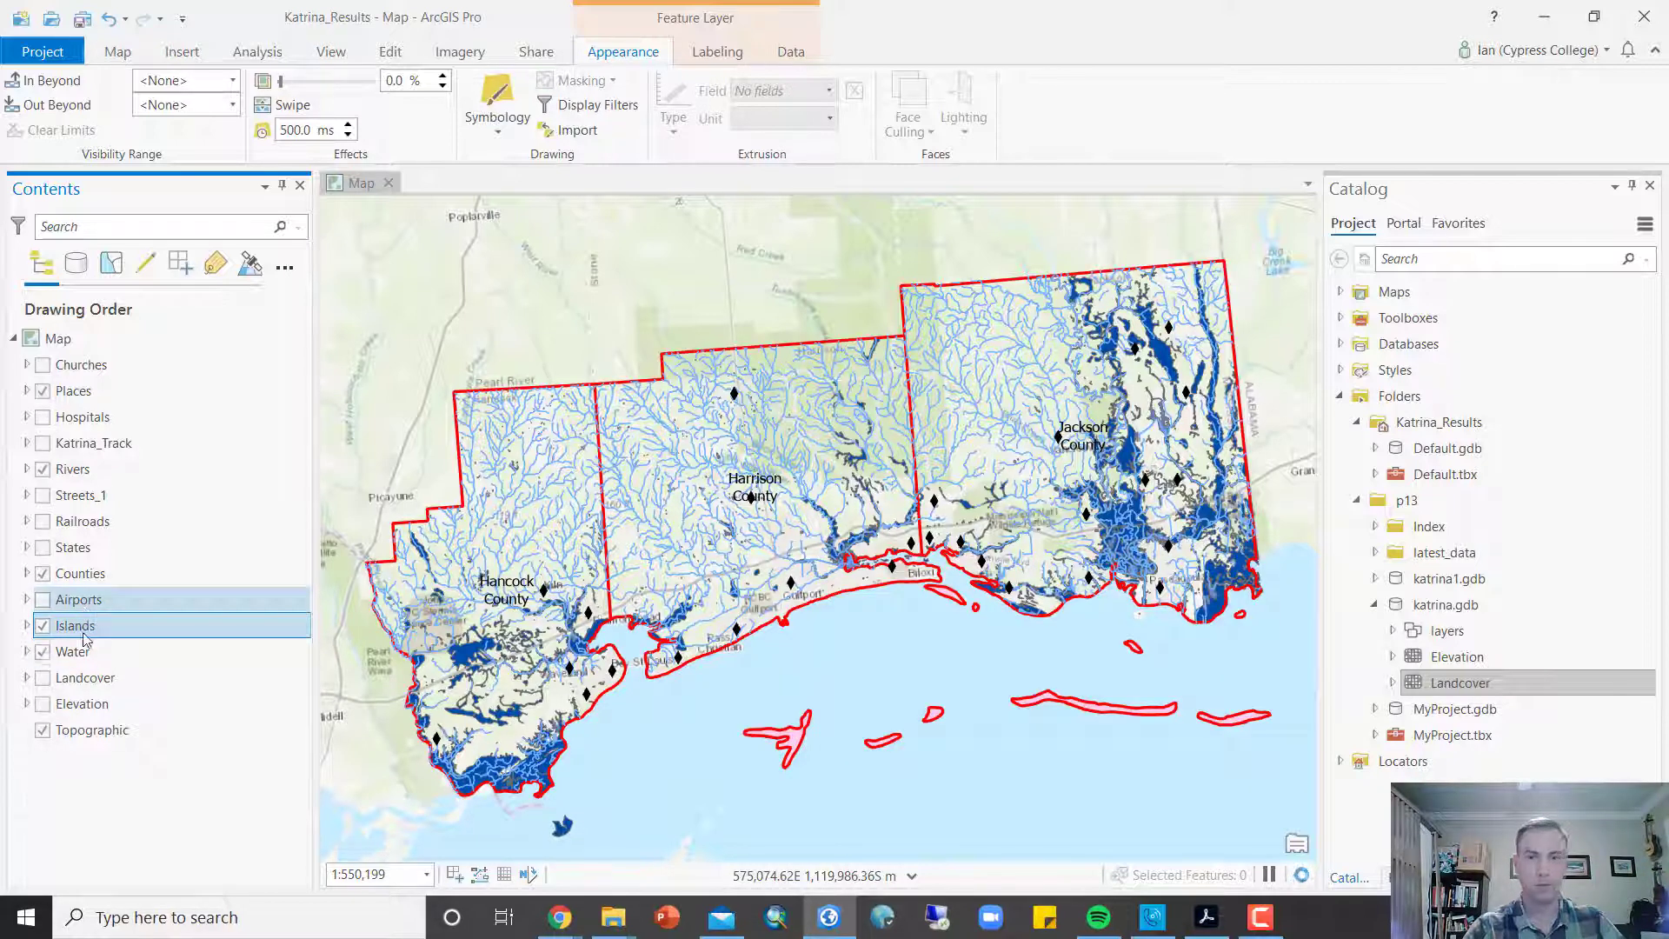
Step: Change the Islands layer's fill color to Tzavorite Green
left_click(27, 629)
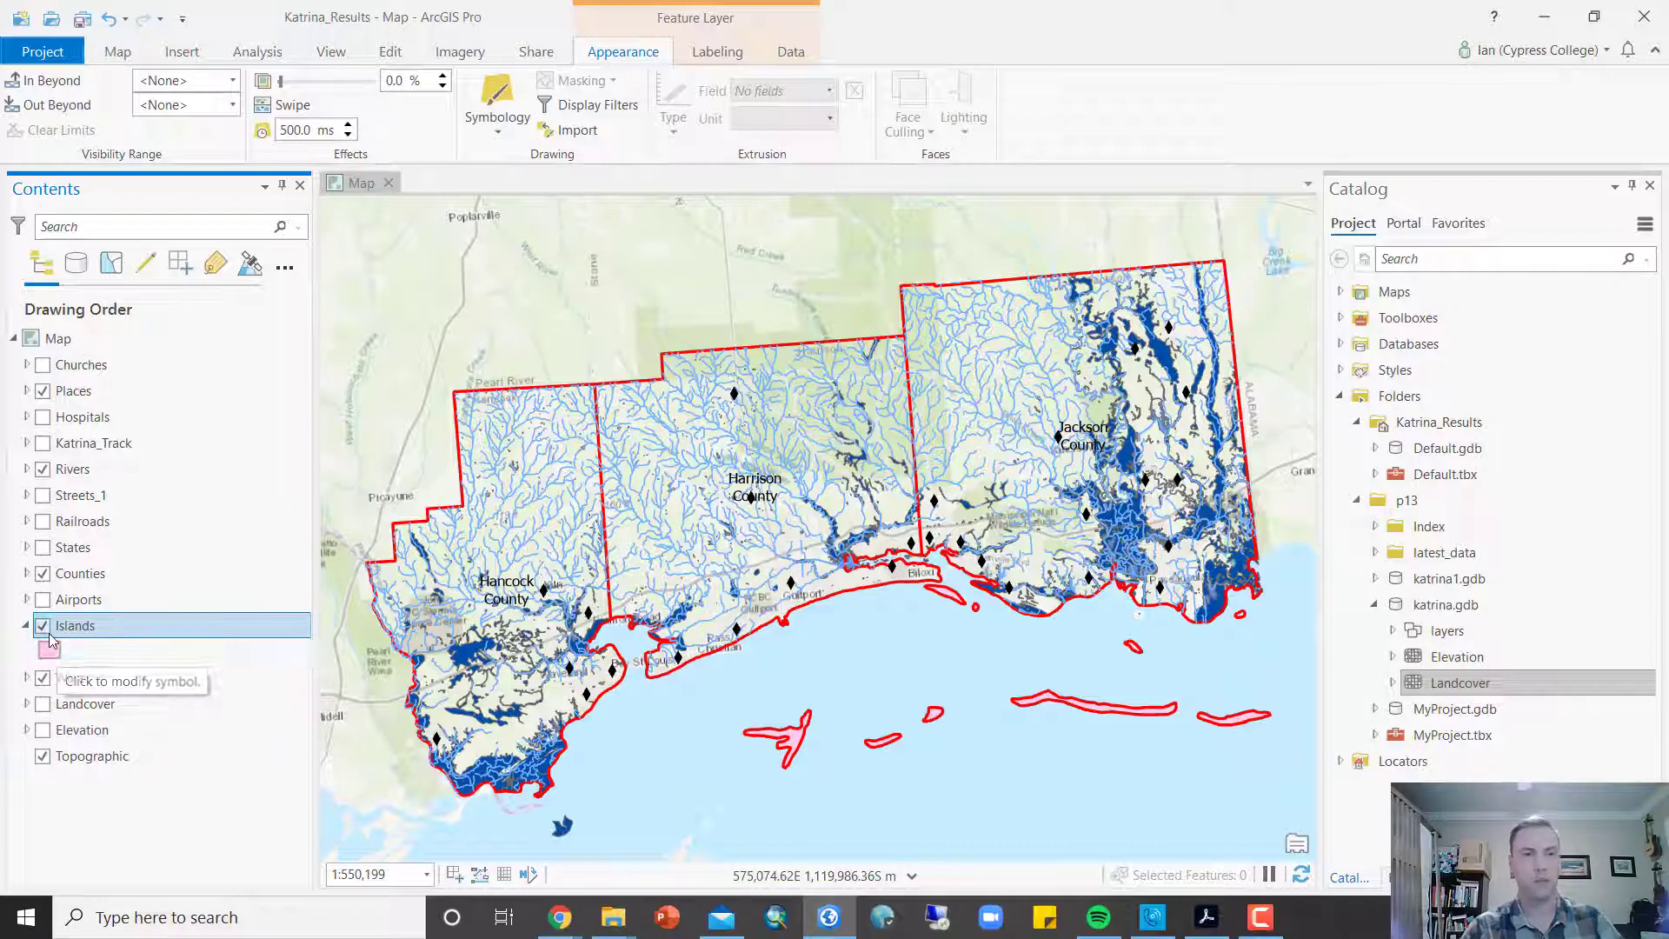
left_click(53, 660)
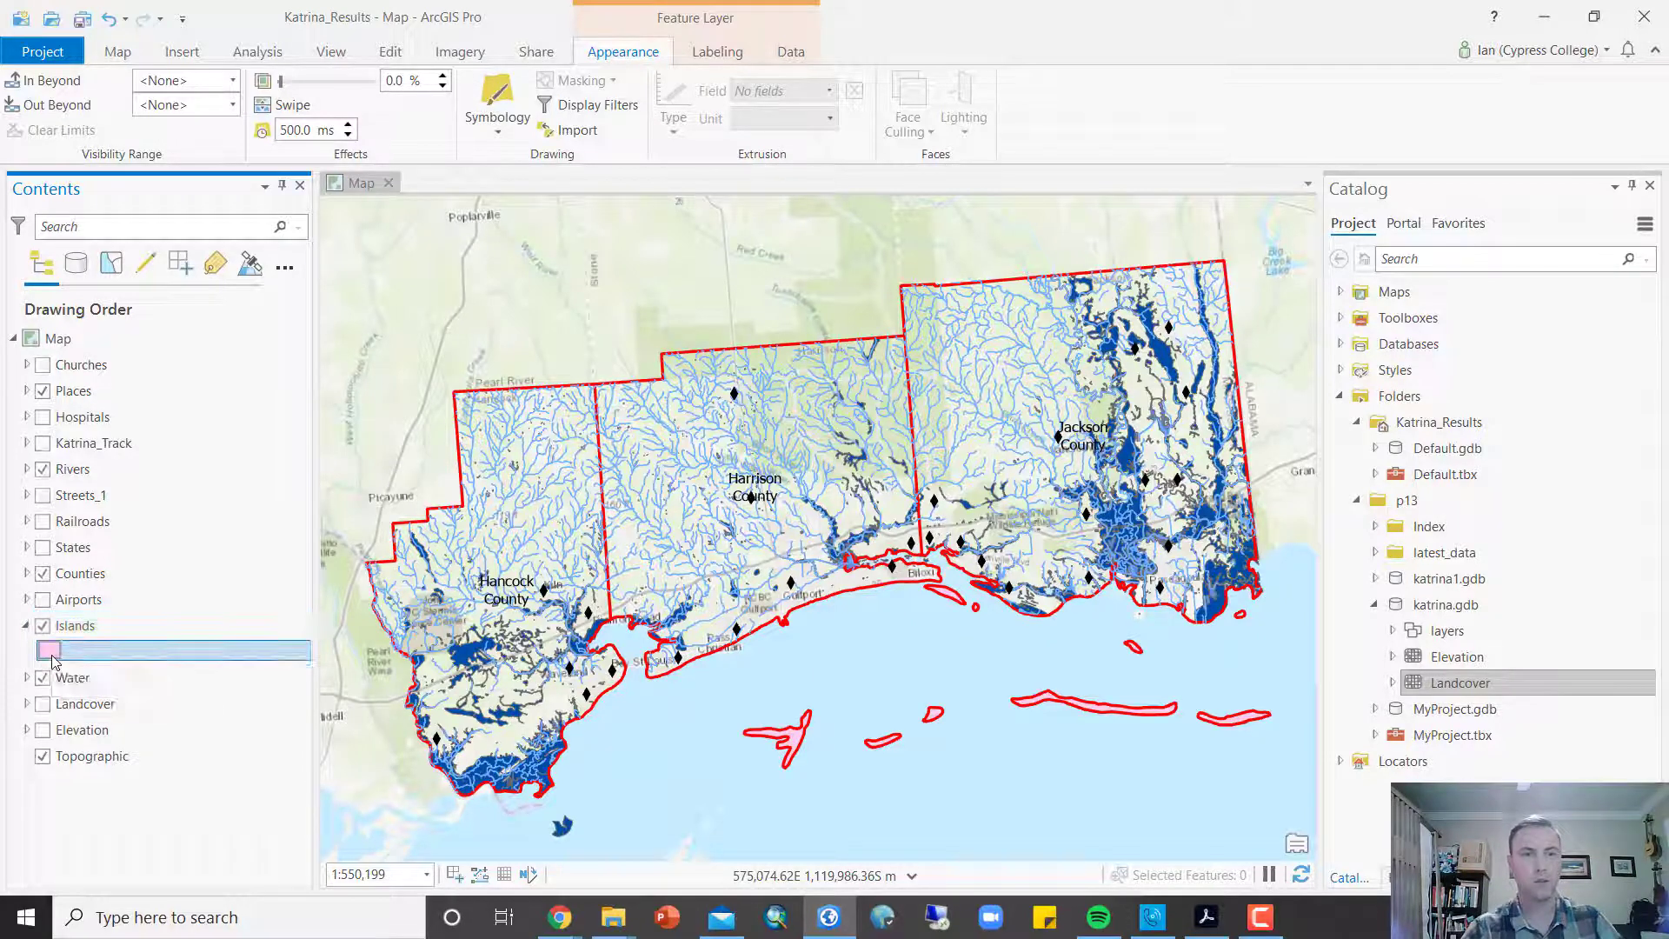
left_click(1643, 383)
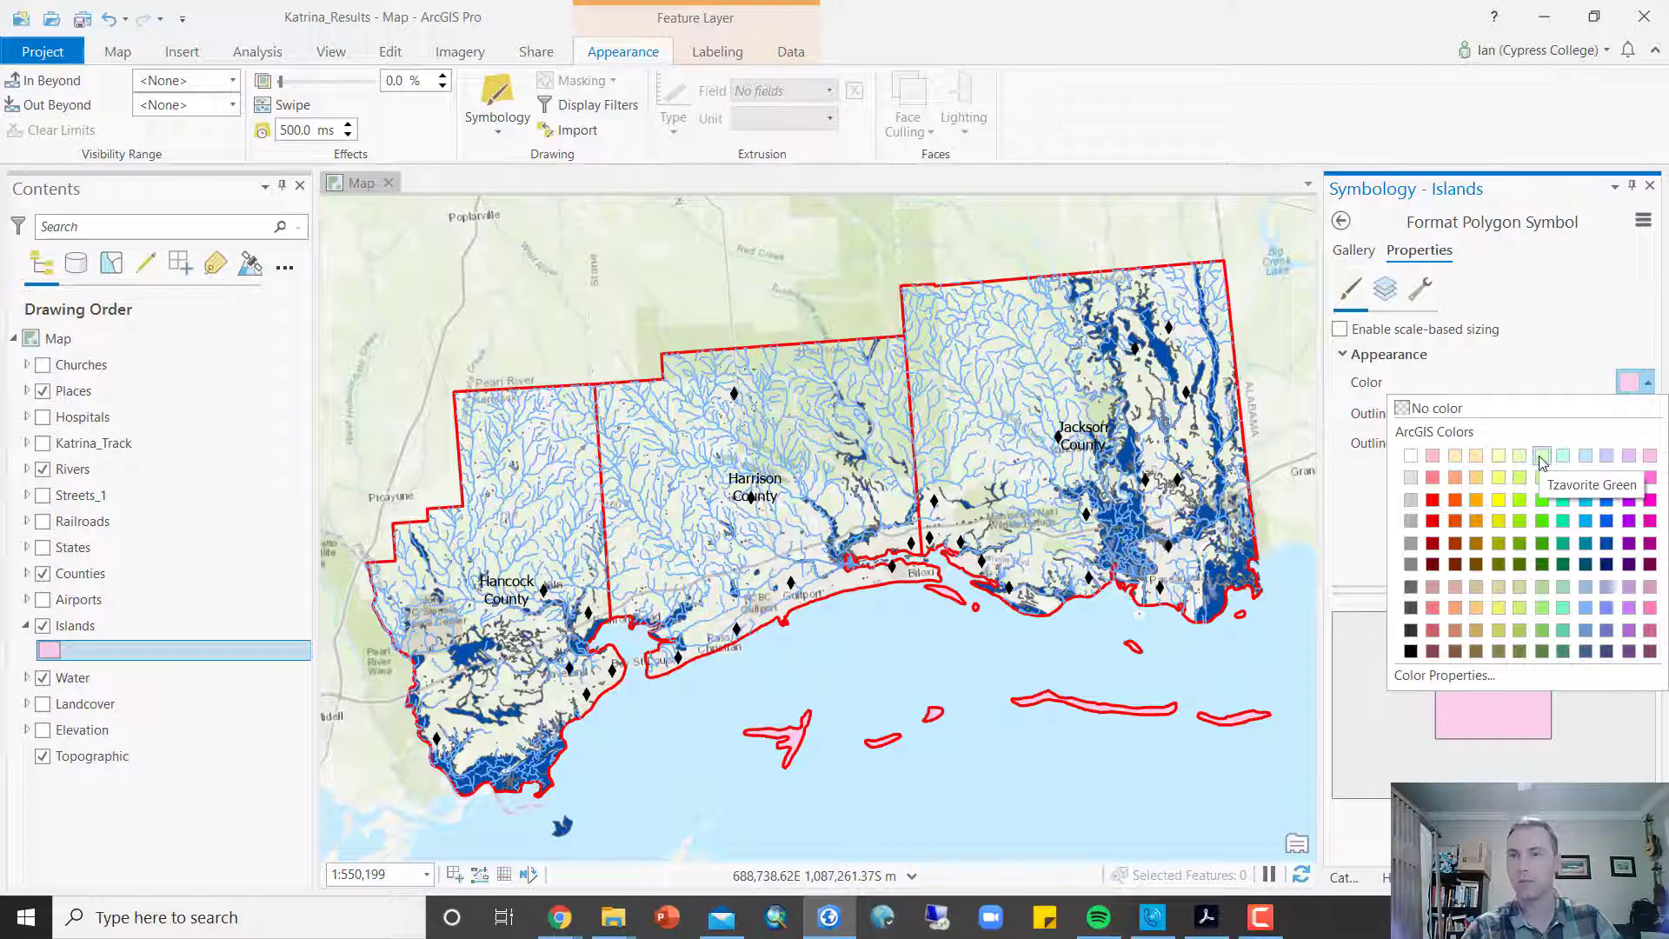
left_click(1541, 456)
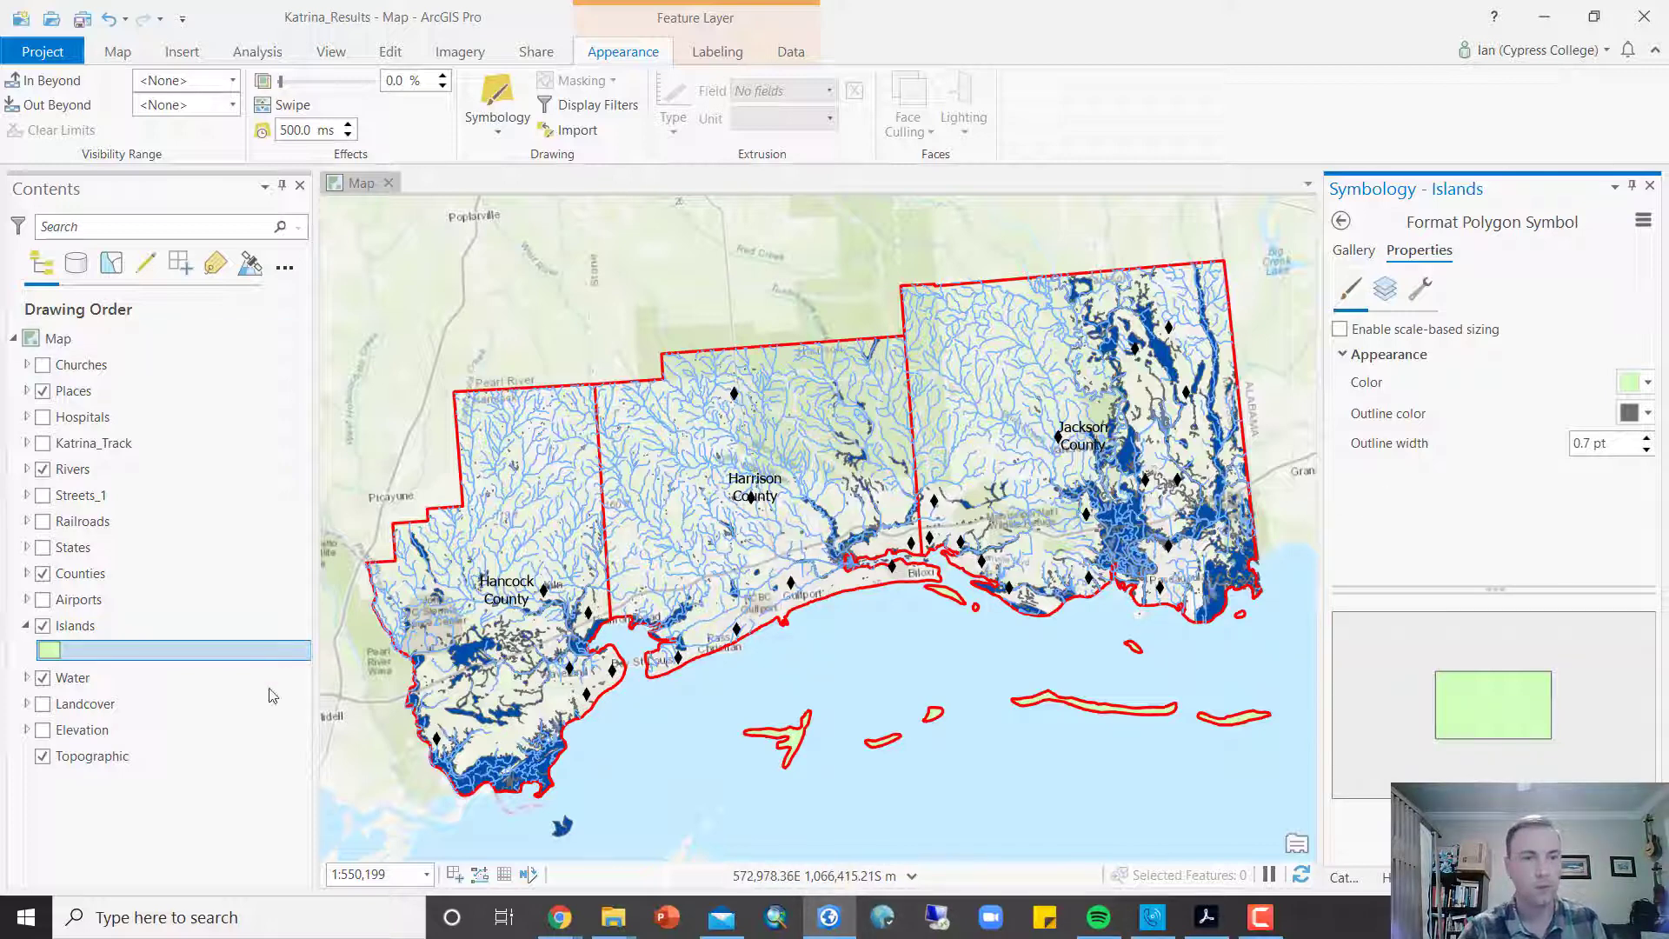
Step: Turn on labels for the Islands layer
left_click(110, 627)
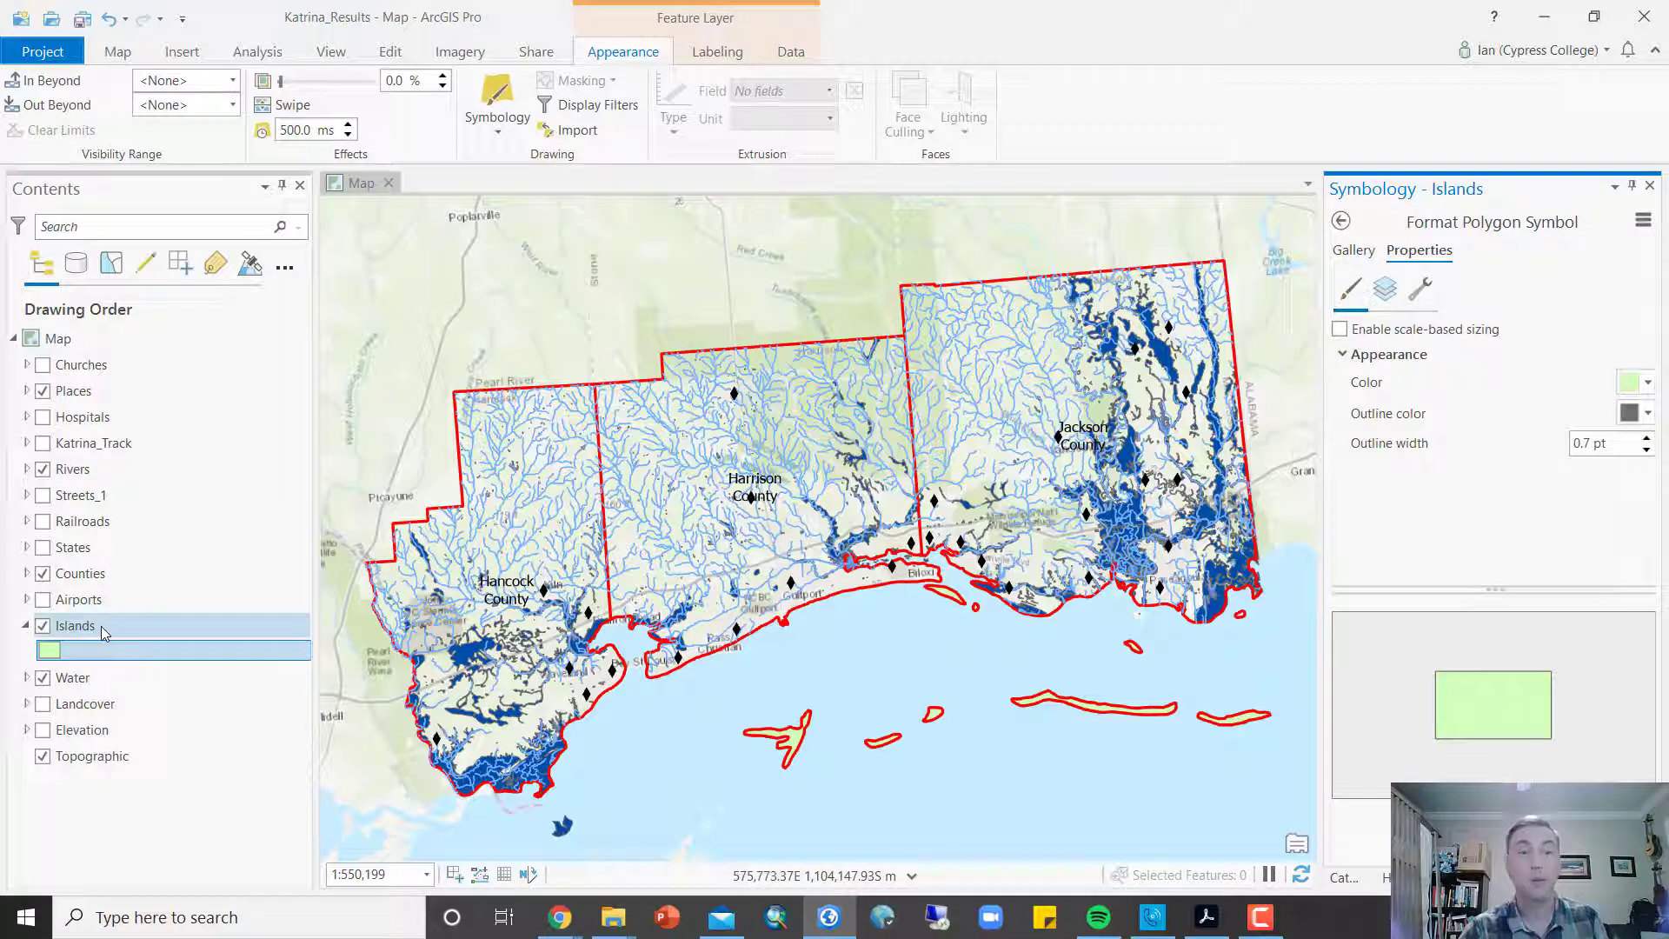
right_click(150, 626)
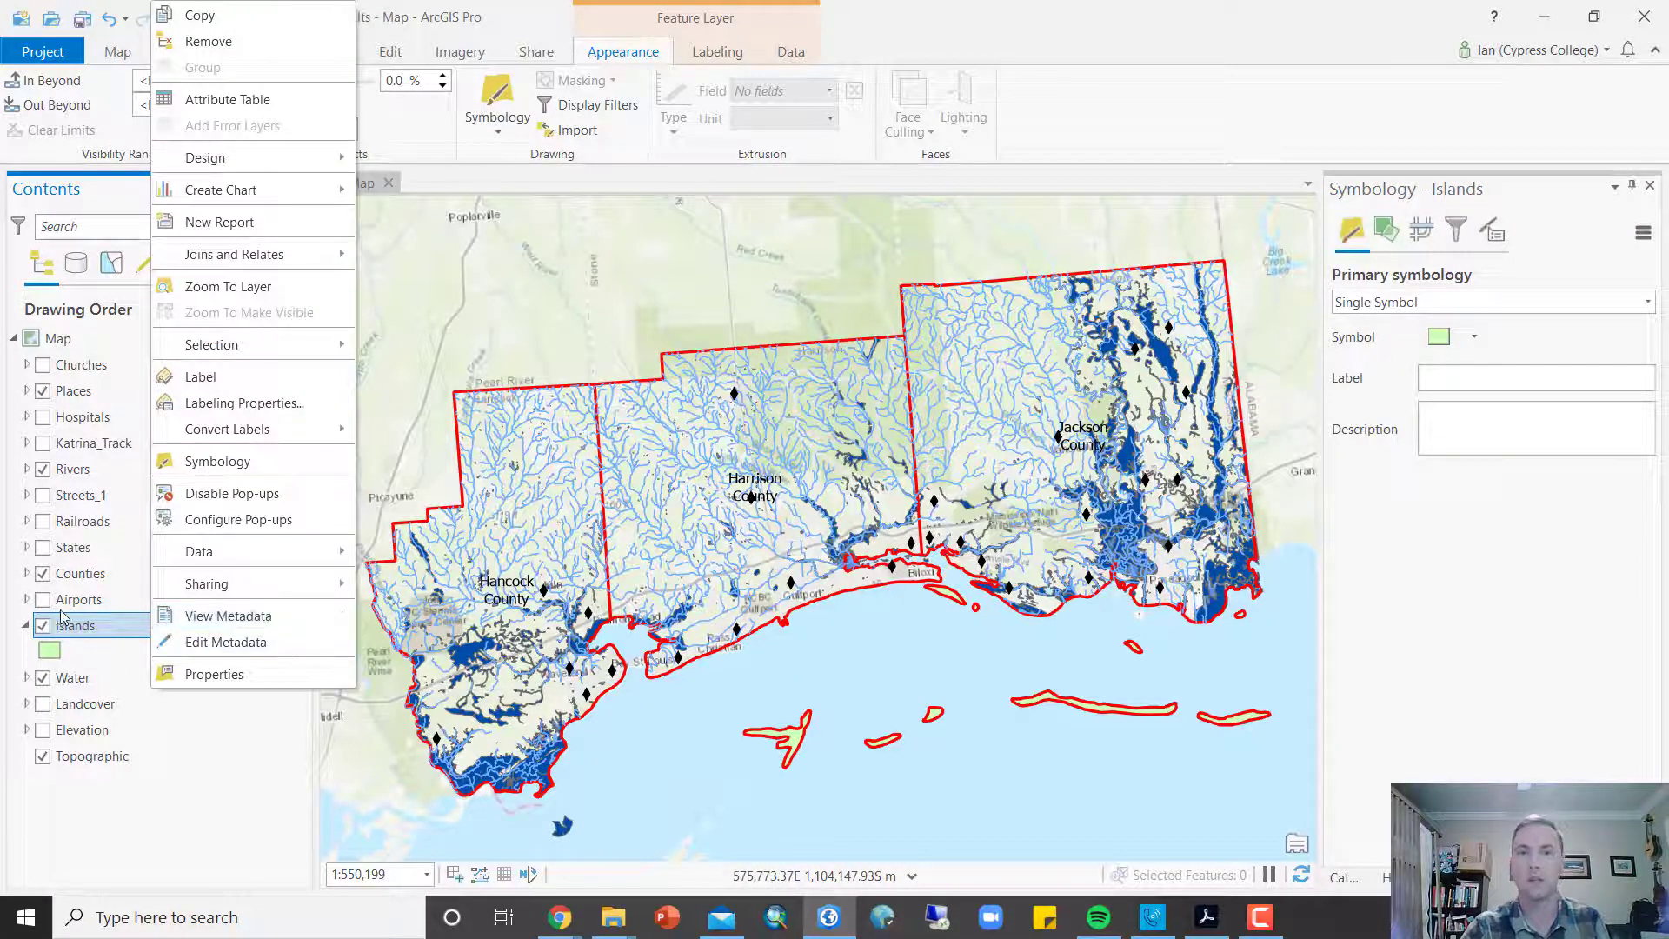
left_click(209, 374)
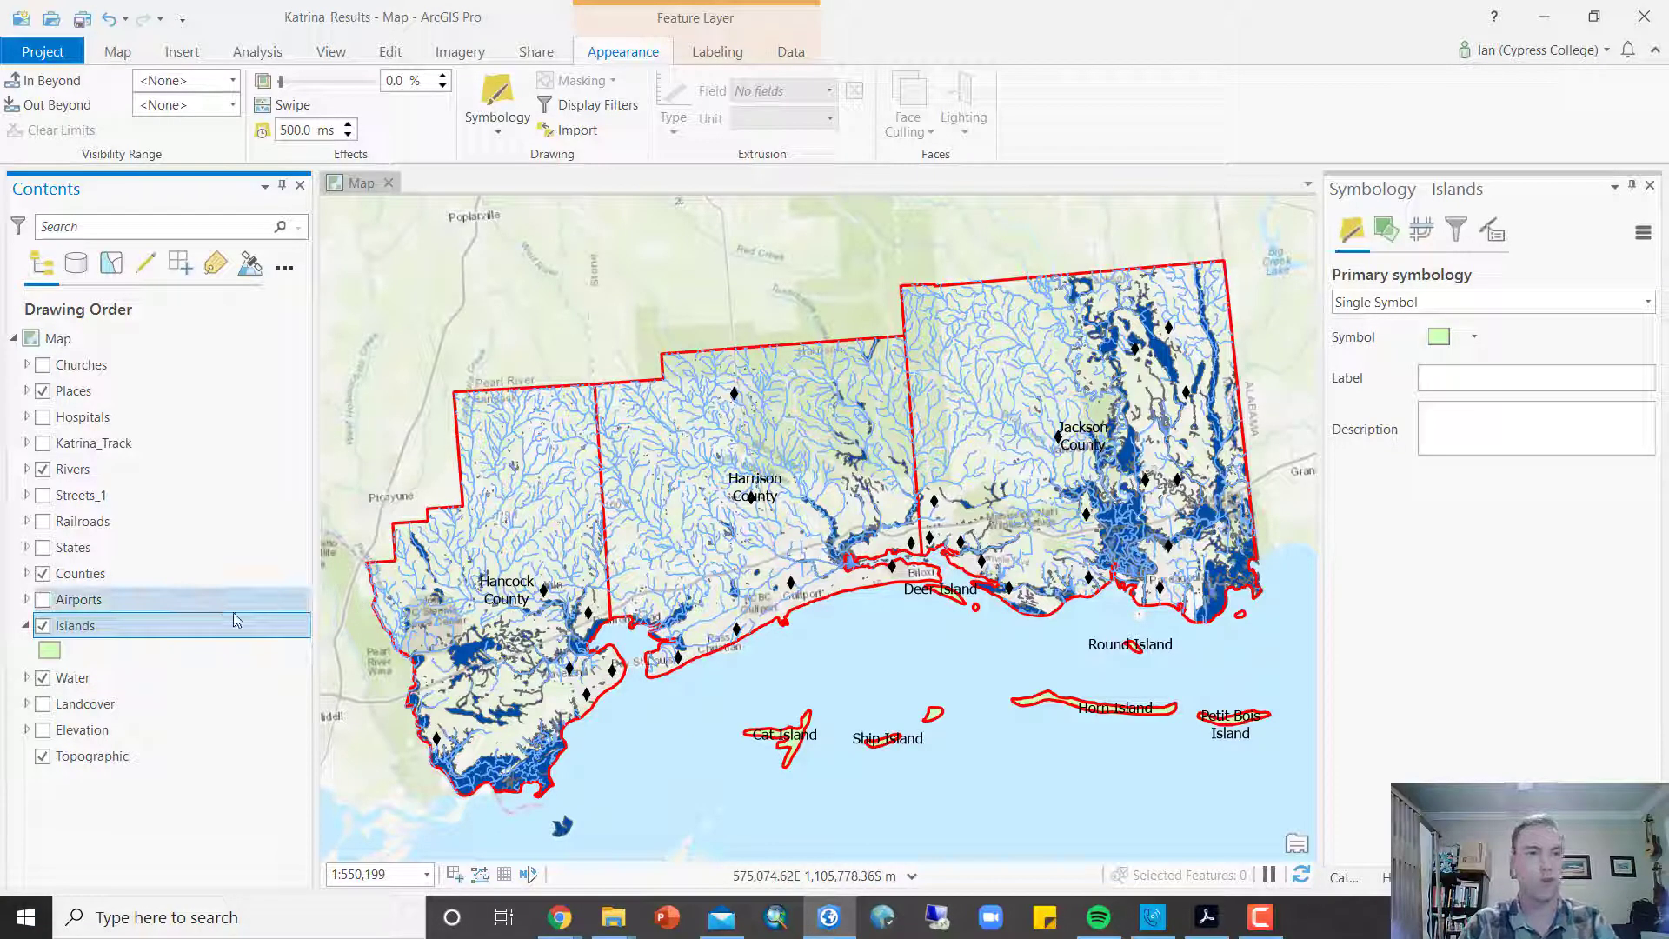
Step: Open the Islands attribute table and shorten the Name value Horn Island to Horn
right_click(120, 625)
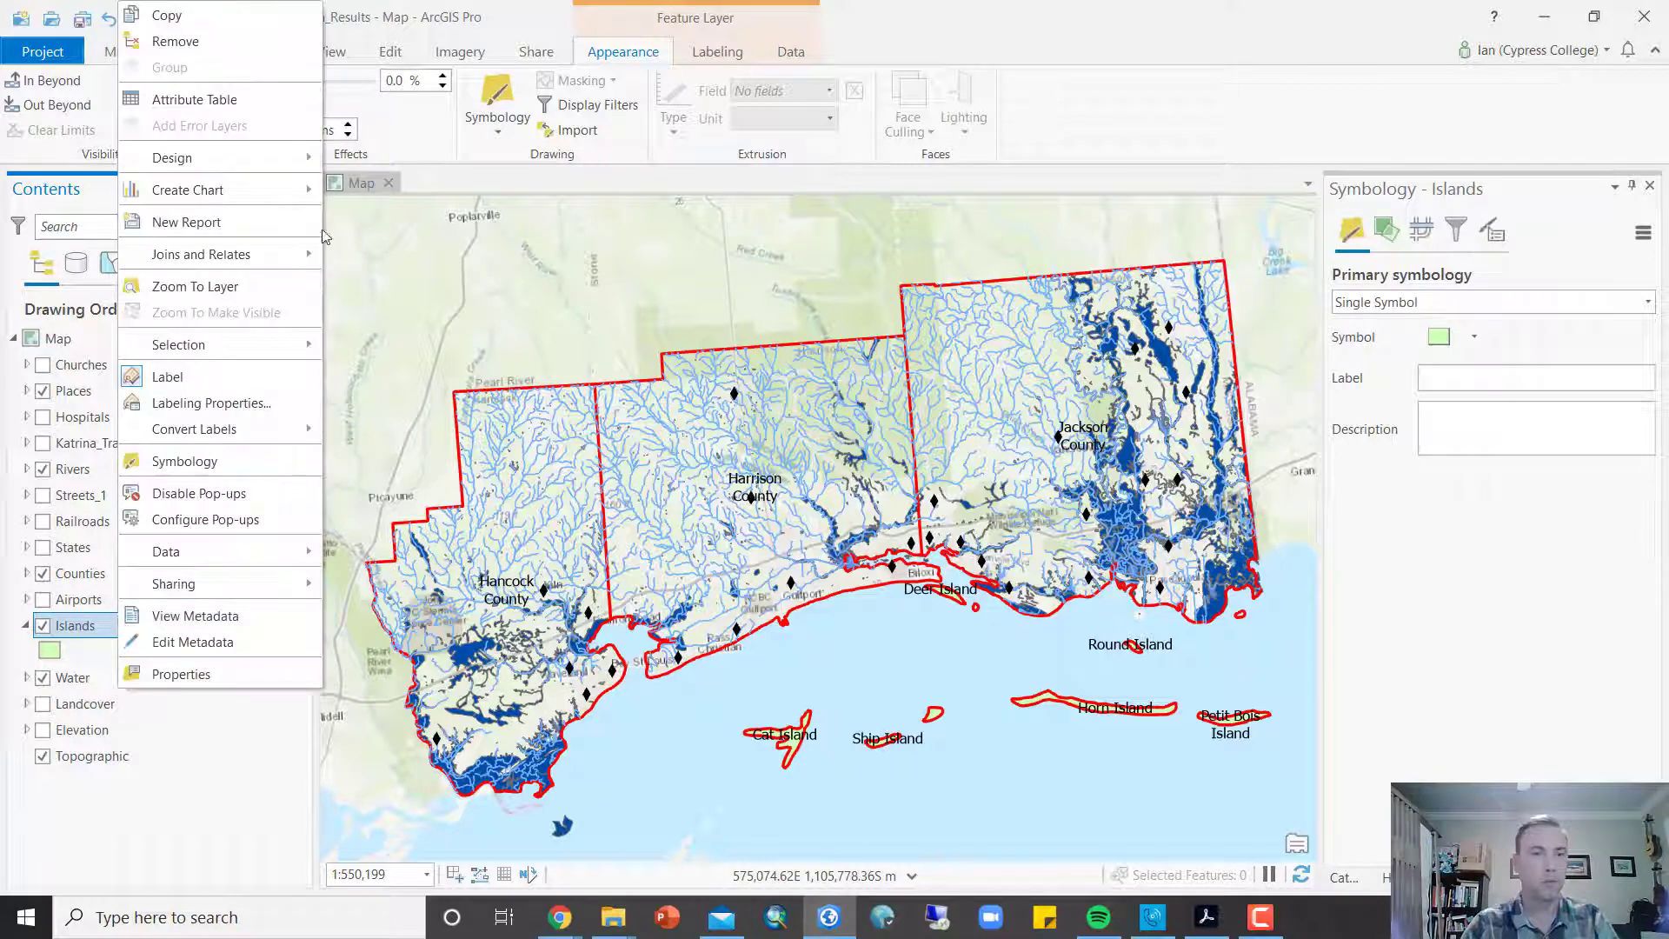
left_click(258, 98)
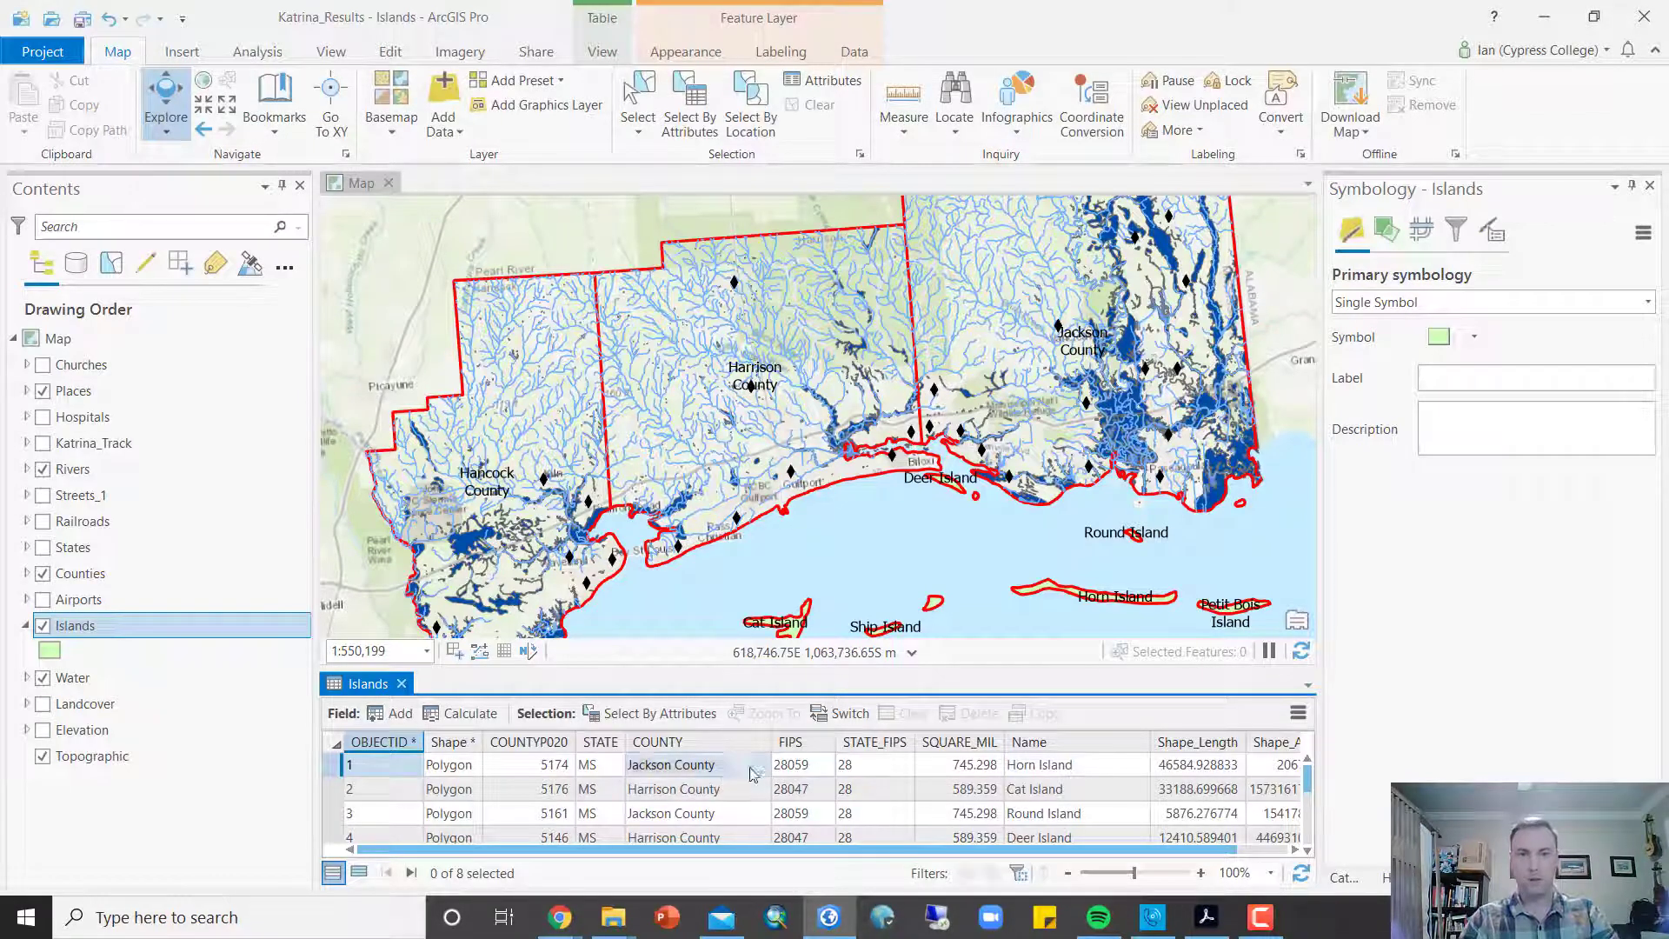
left_click(1125, 771)
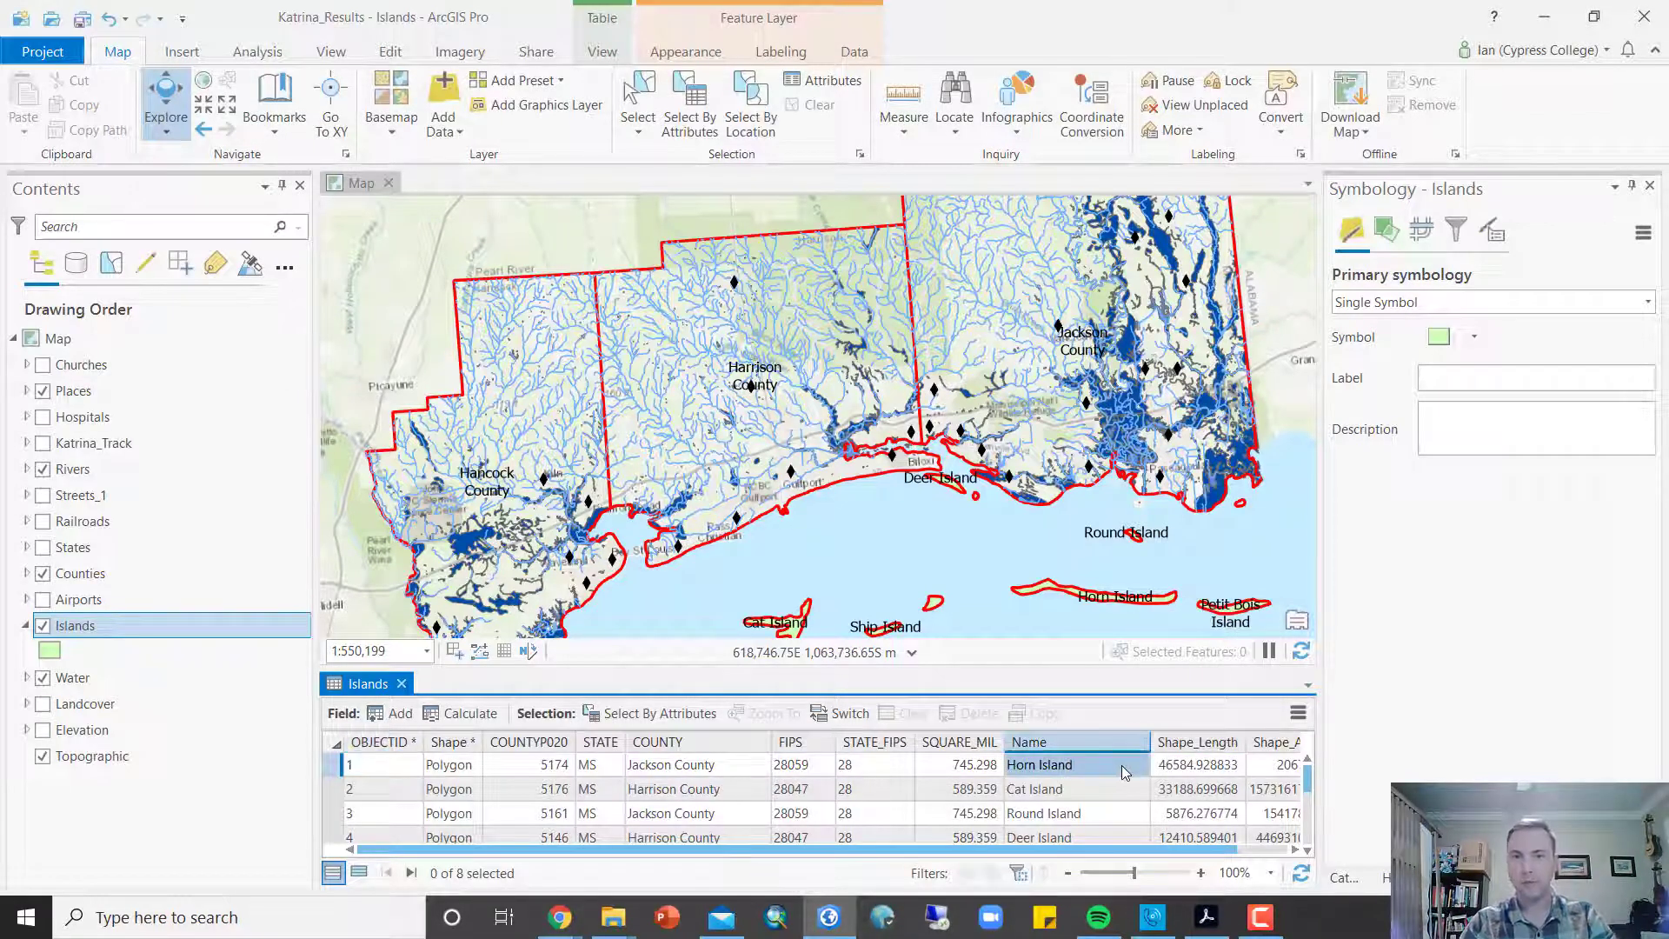
left_click(1124, 767)
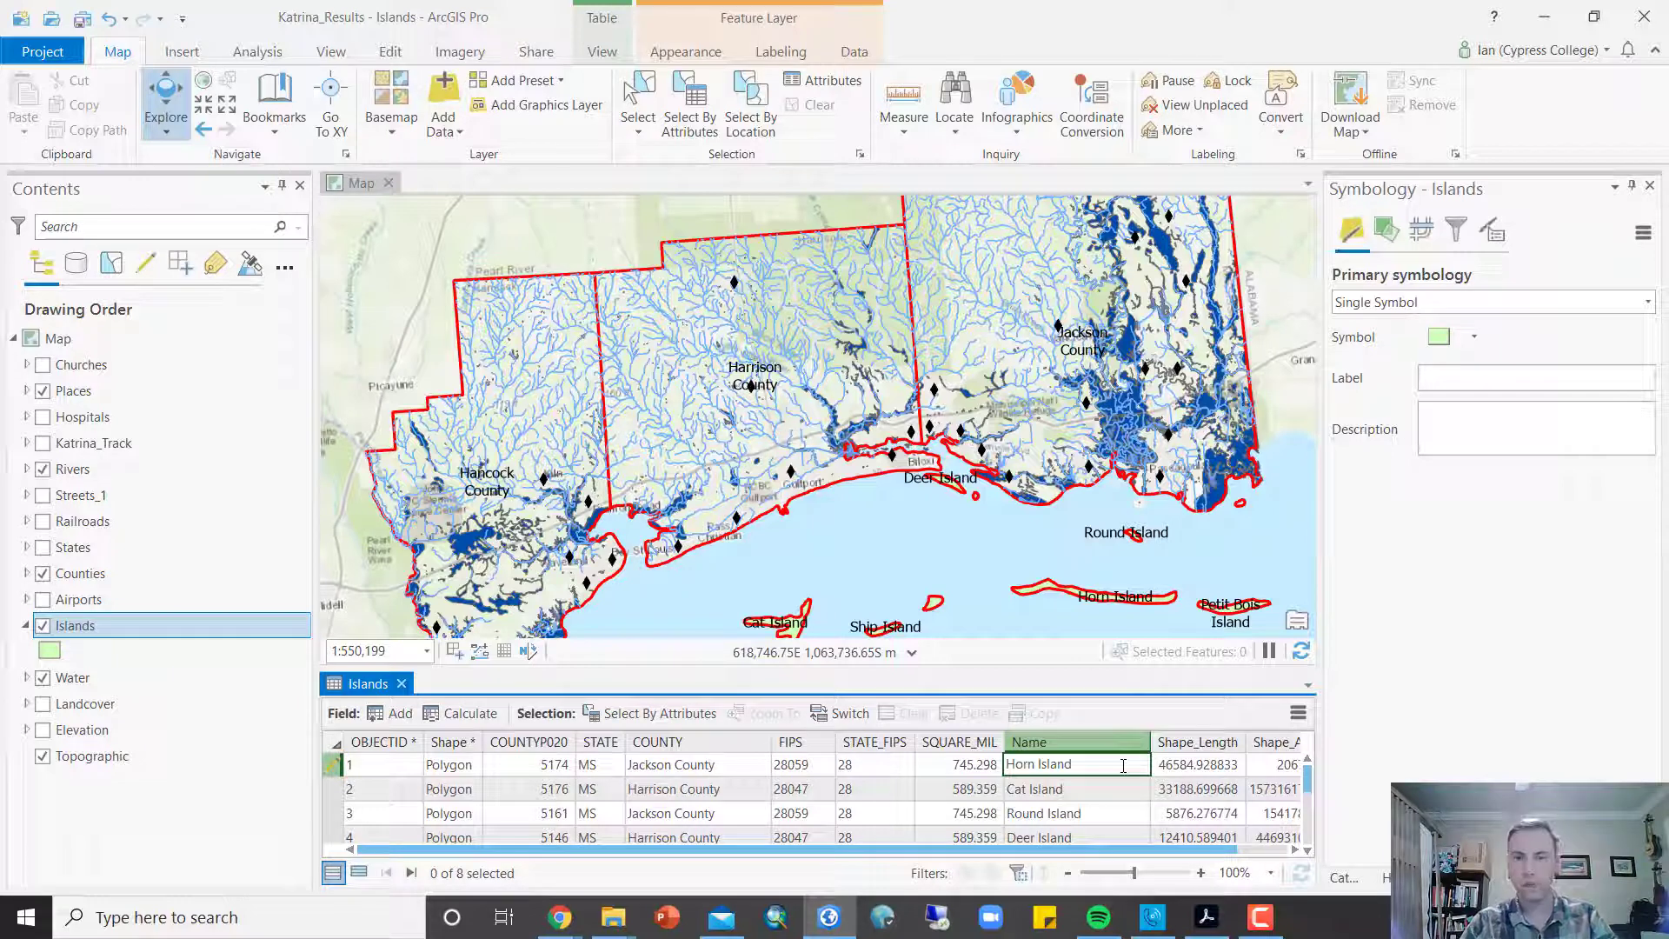
key("shift+Left")
key("shift+Left")
key("shift+Left")
key("shift+Left")
key("shift+Left")
key("shift+Left")
key("BackSpace")
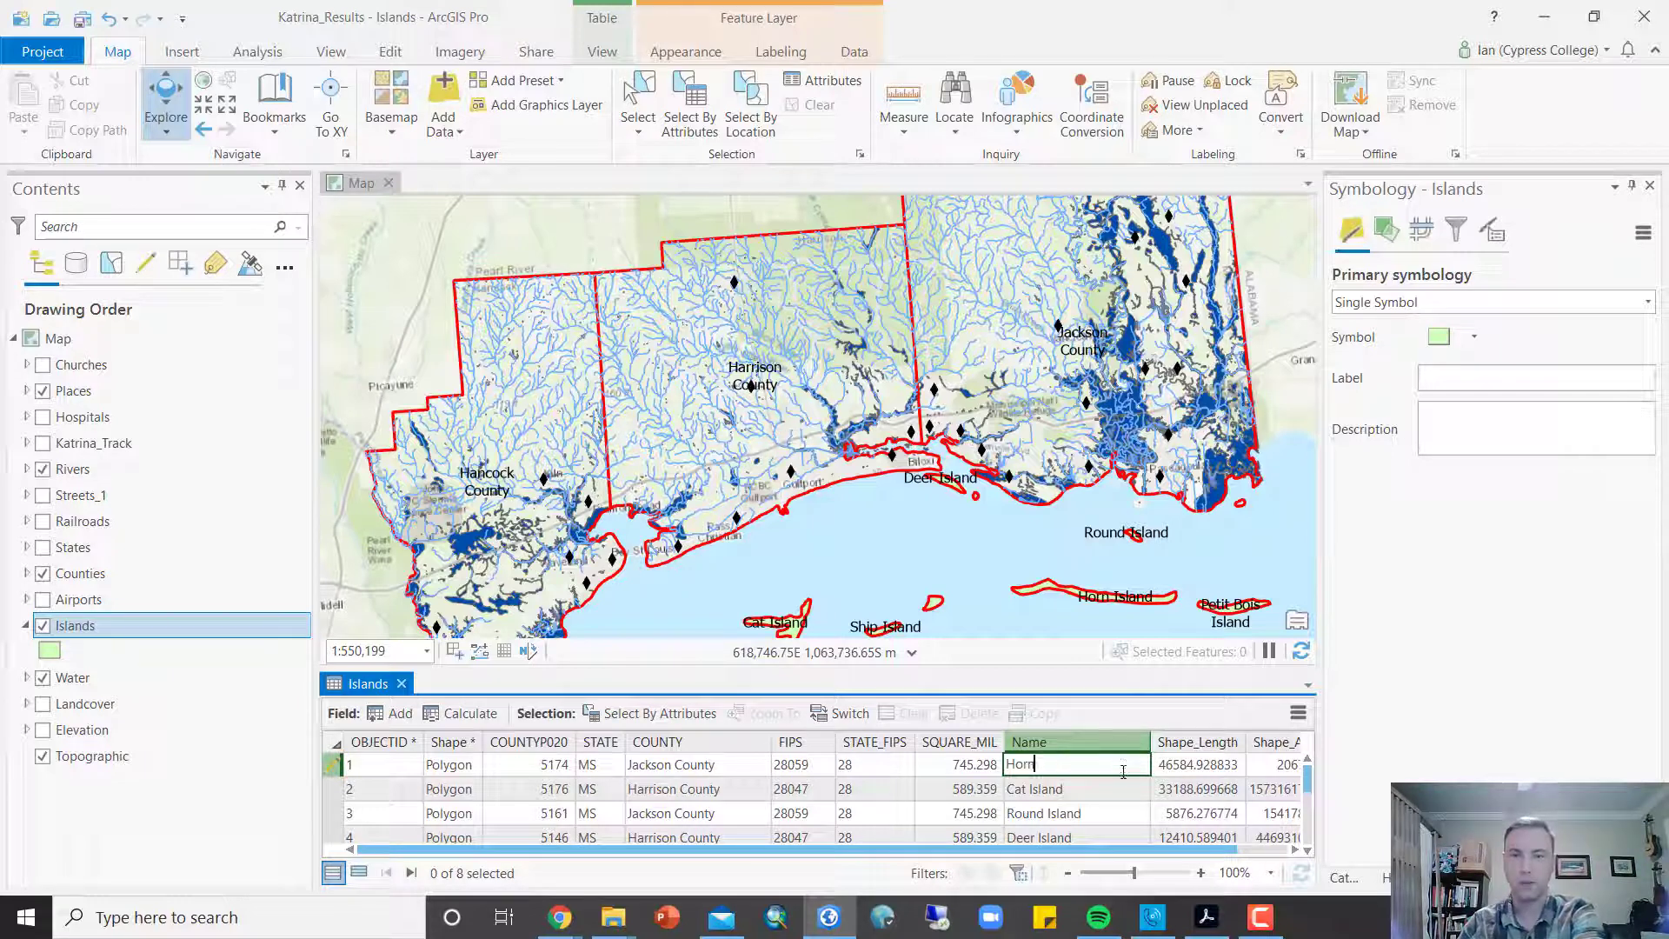
Step: Shorten the Name value Cat Island to Cat in the Islands attribute table
left_click(1124, 790)
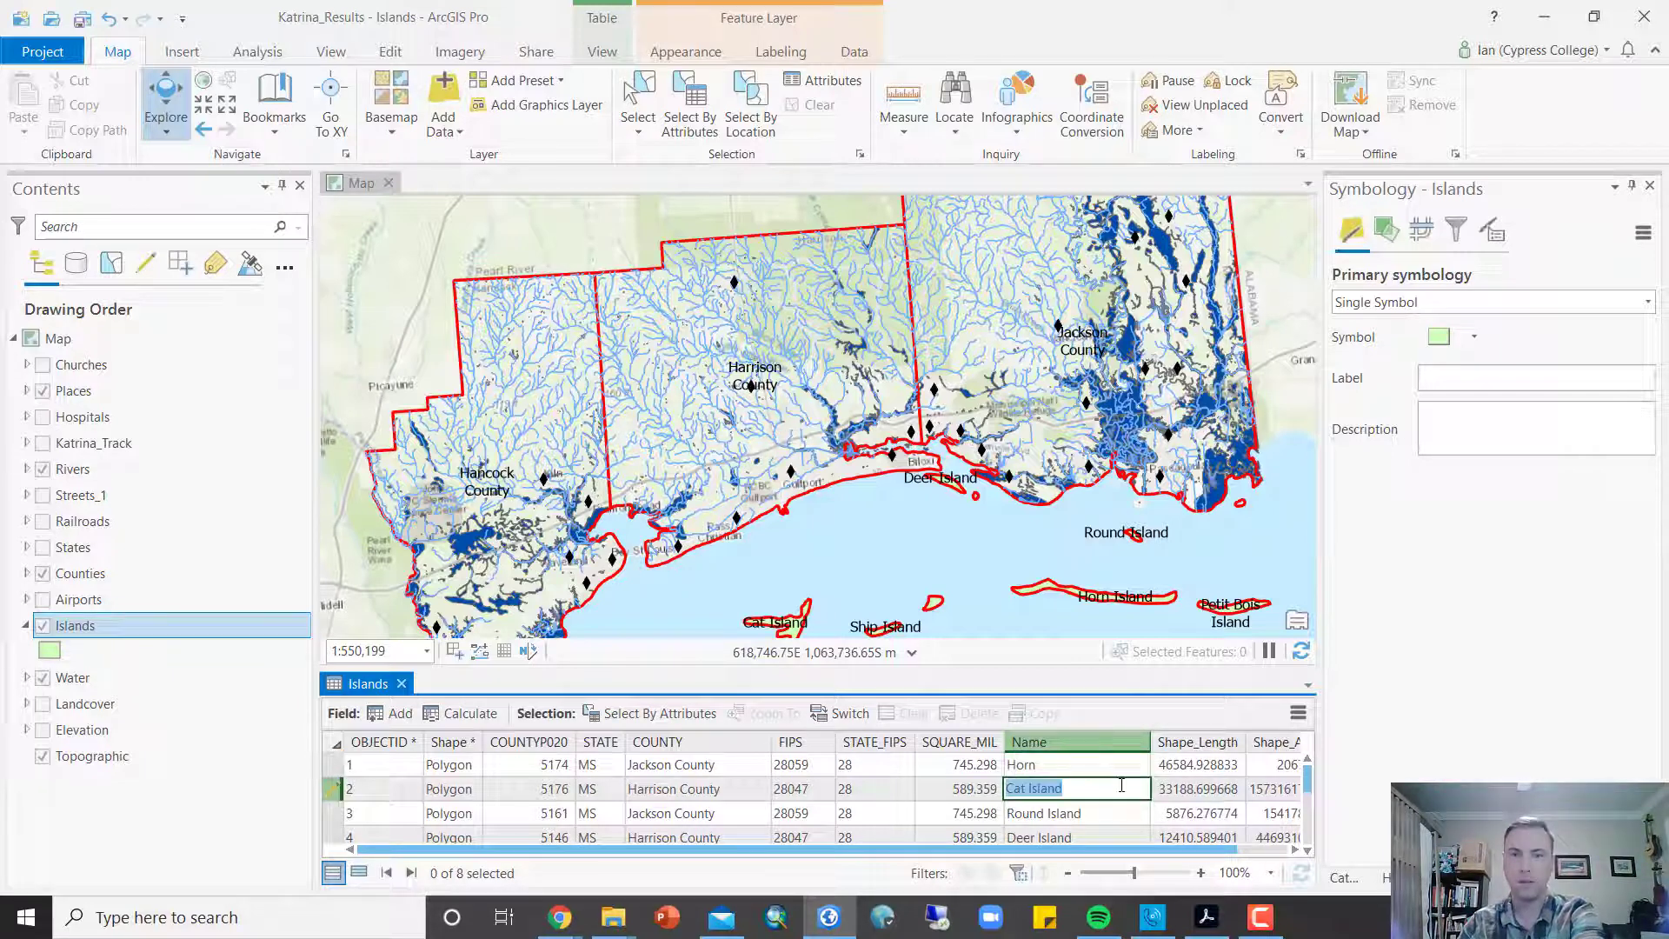
left_click(1121, 786)
key("shift+Left")
key("shift+Left")
key("shift+Left")
key("shift+Left")
key("shift+Left")
key("shift+Left")
key("BackSpace")
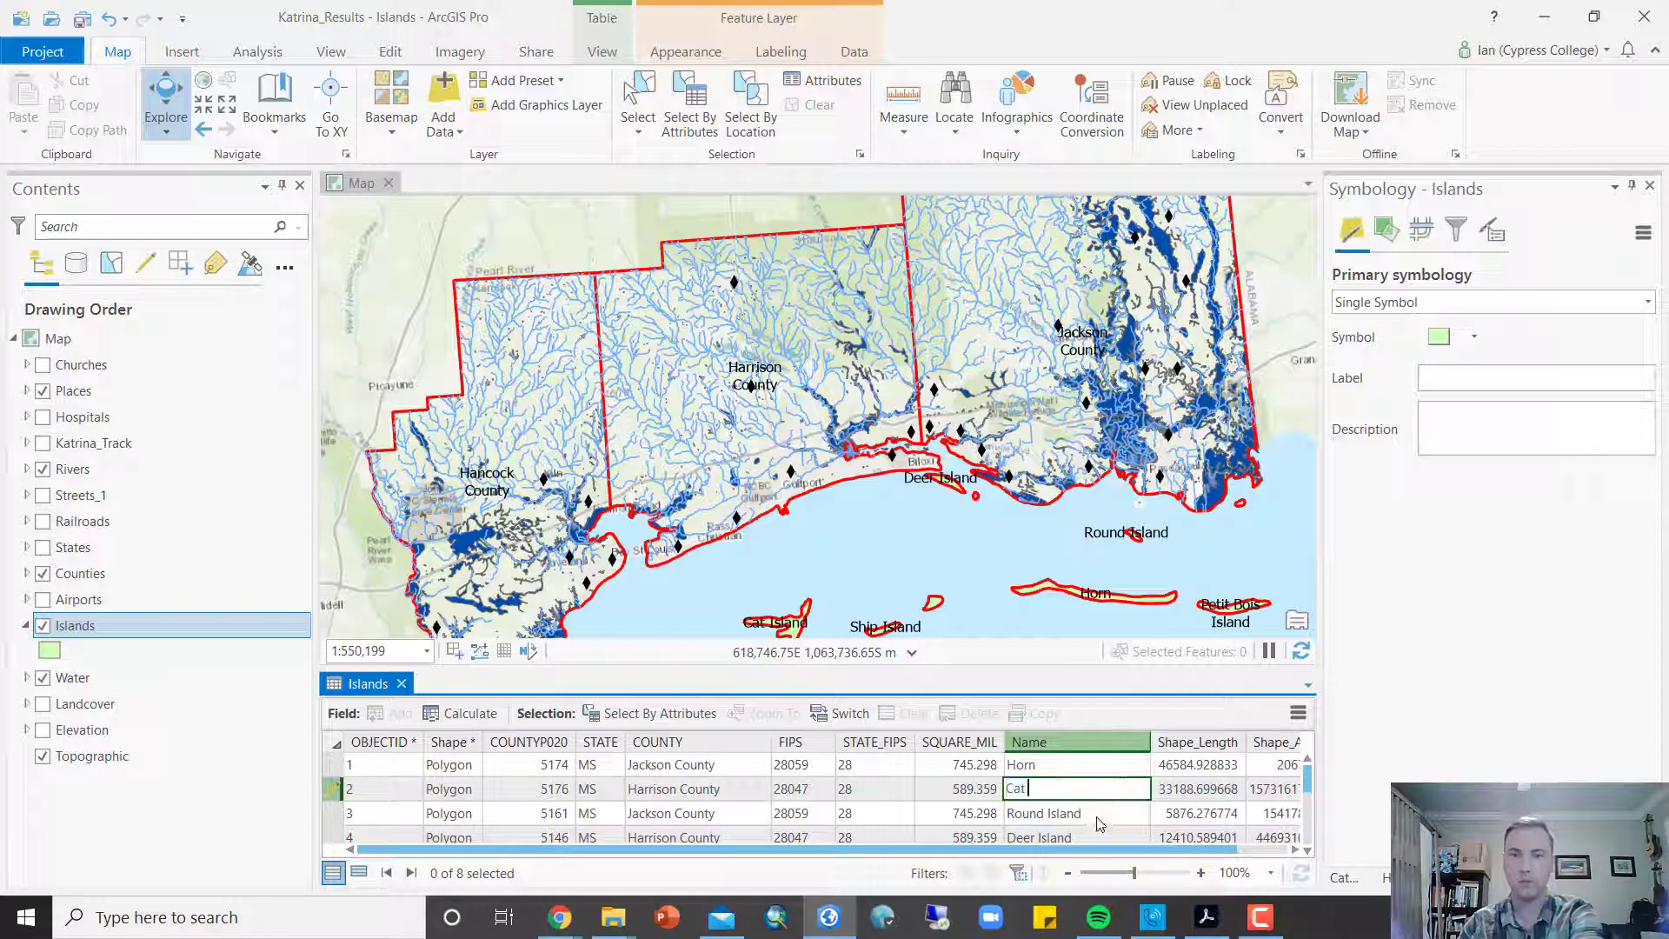
Step: Shorten the Name values Round Island, Deer Island and Ship Island to Round, Deer and Ship
left_click(1111, 810)
double_click(1113, 811)
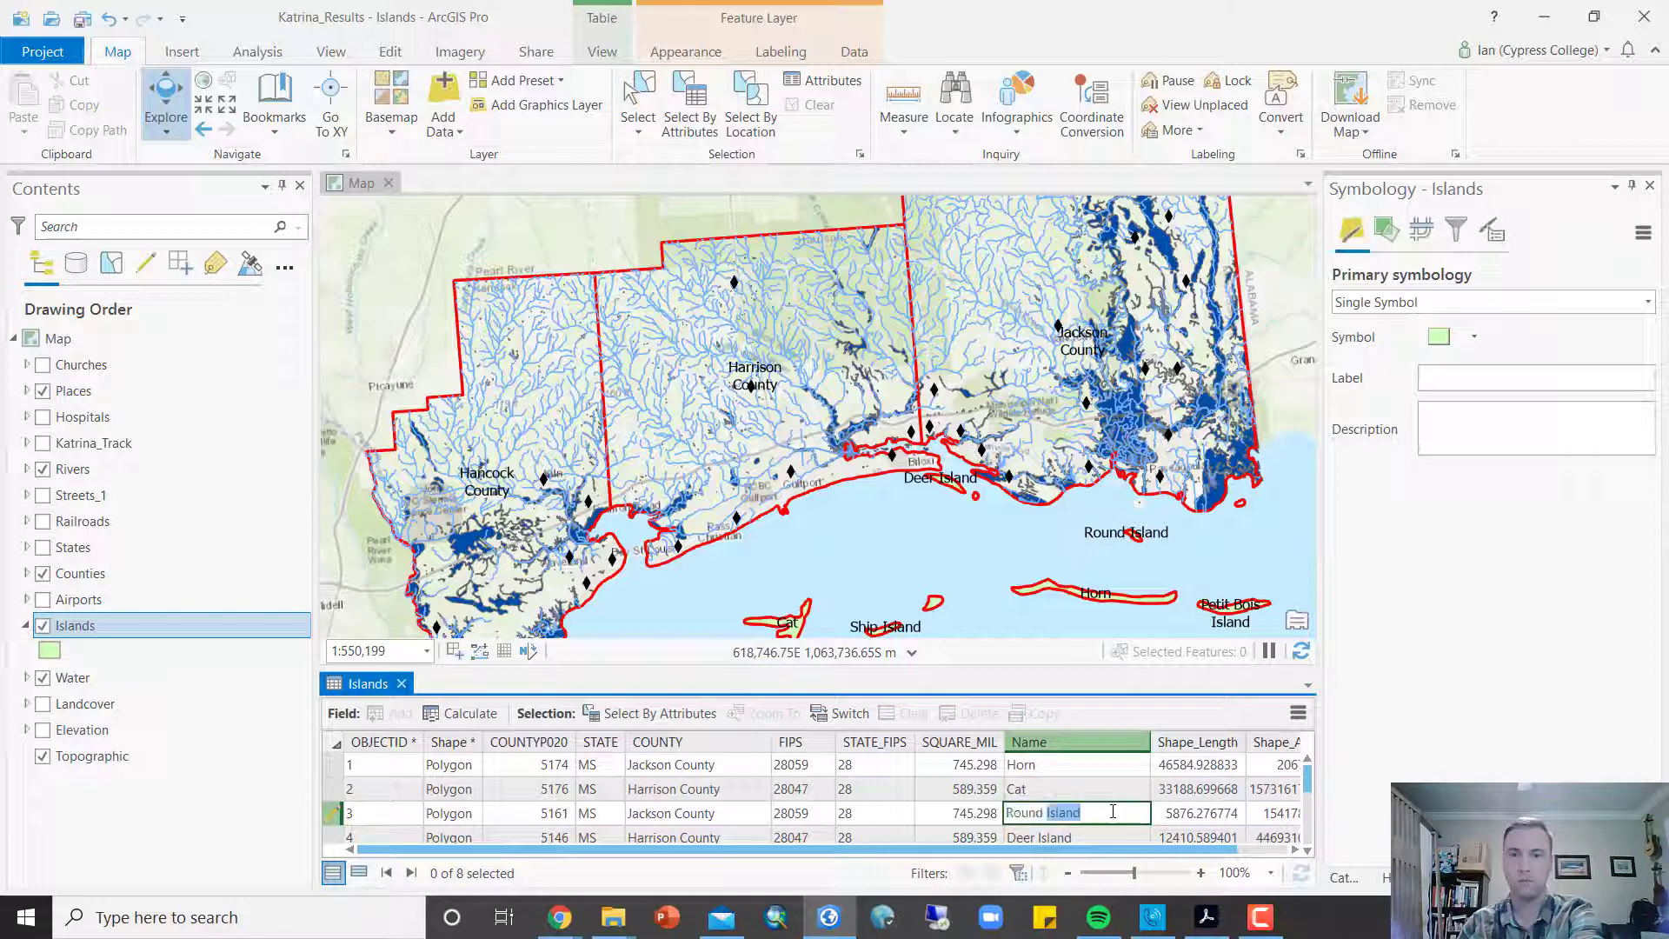
key("BackSpace")
scroll(1107, 813, "down", 1)
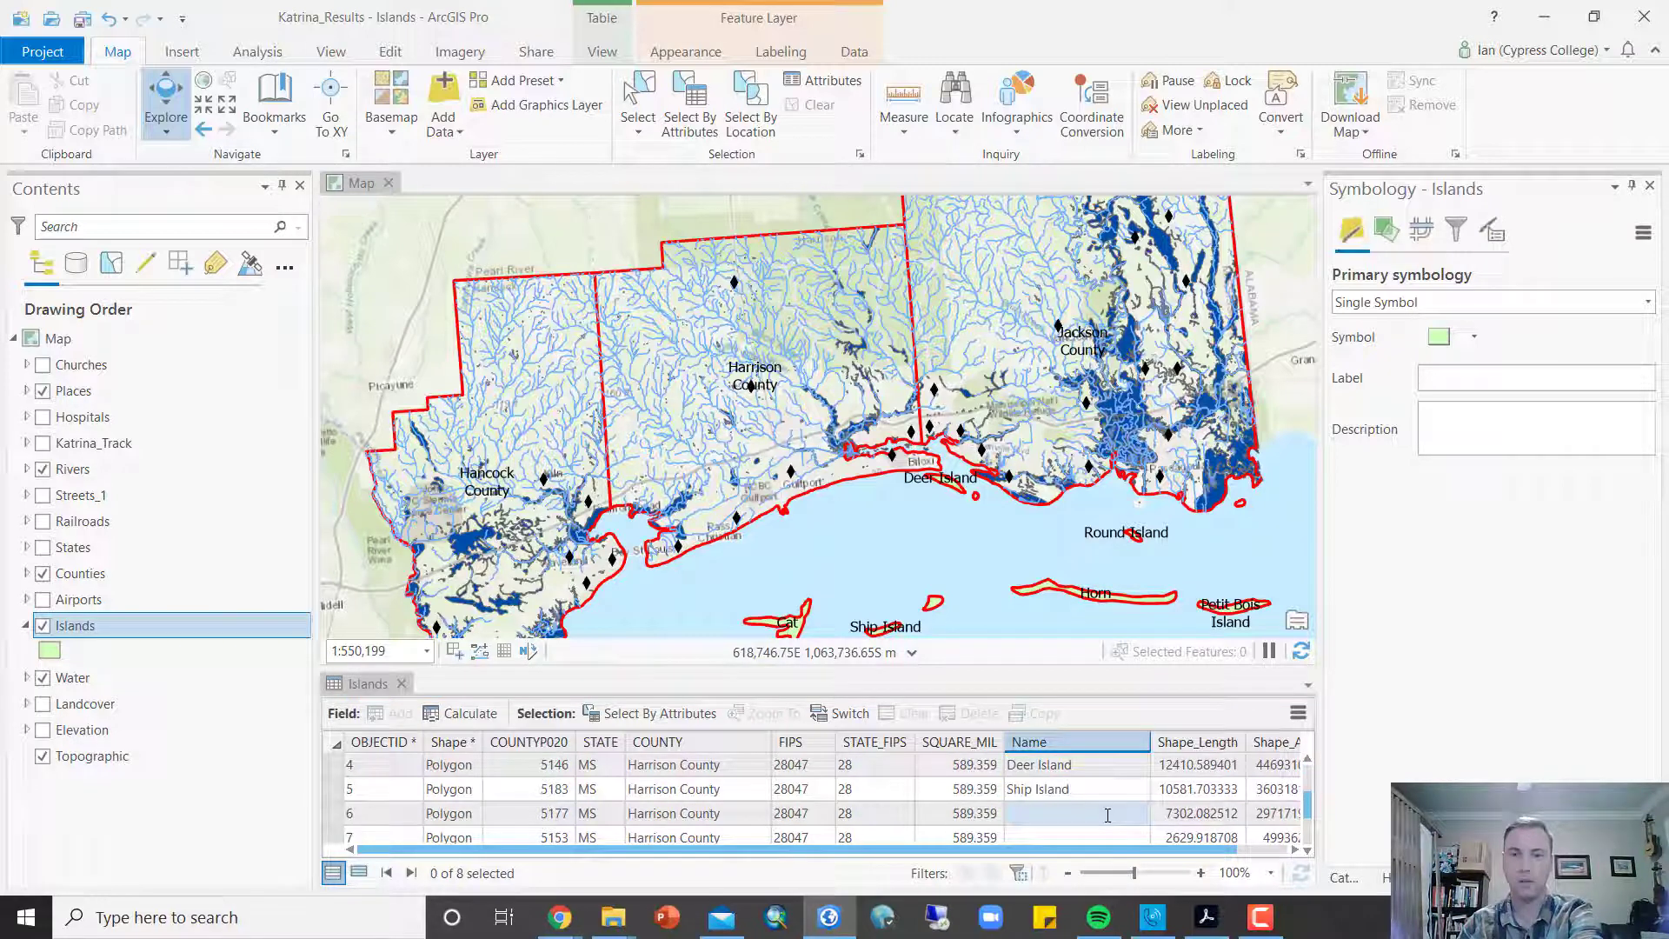
left_click(1110, 764)
double_click(1110, 765)
key("BackSpace")
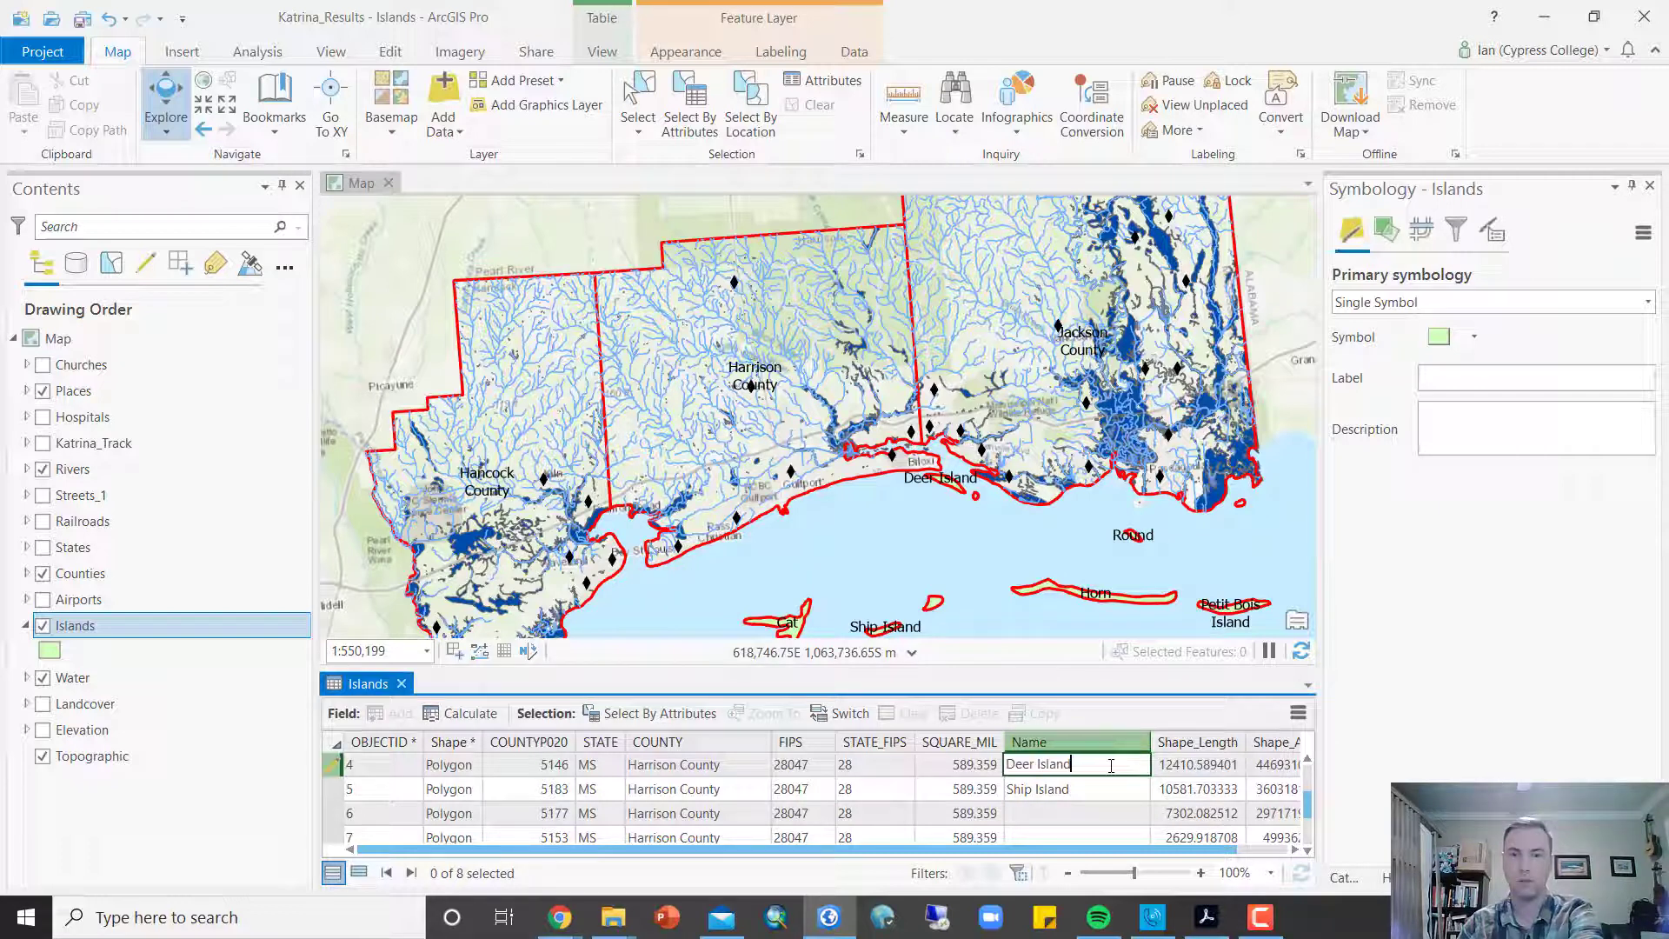
left_click(1105, 791)
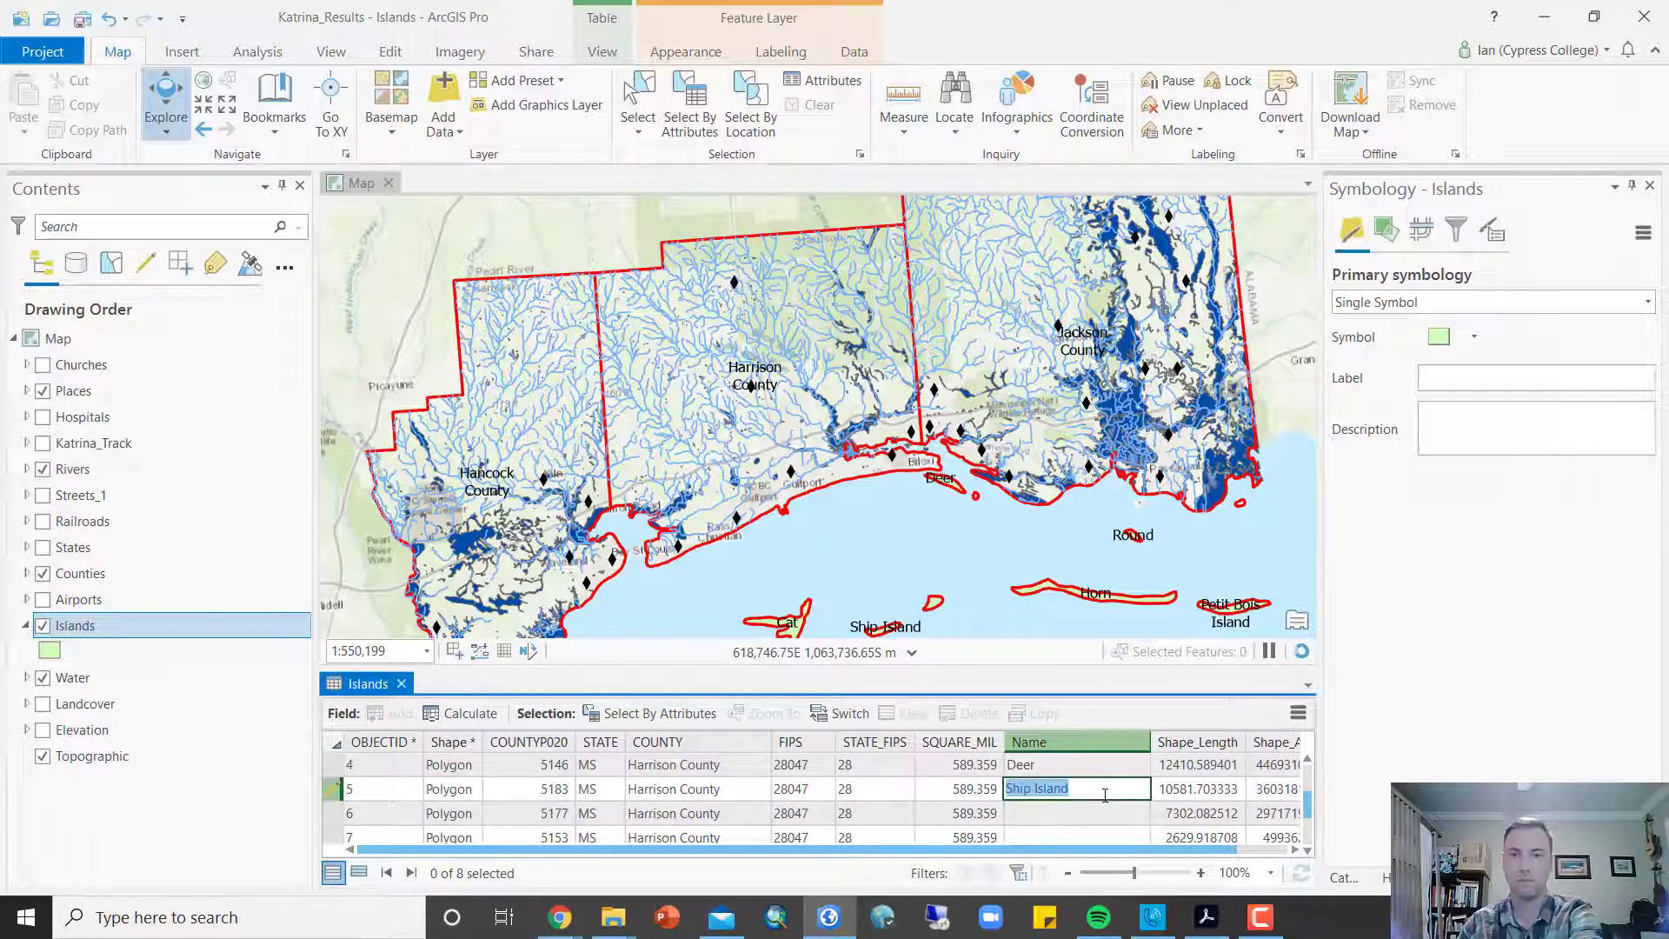
double_click(1105, 790)
key("BackSpace")
left_click(1100, 813)
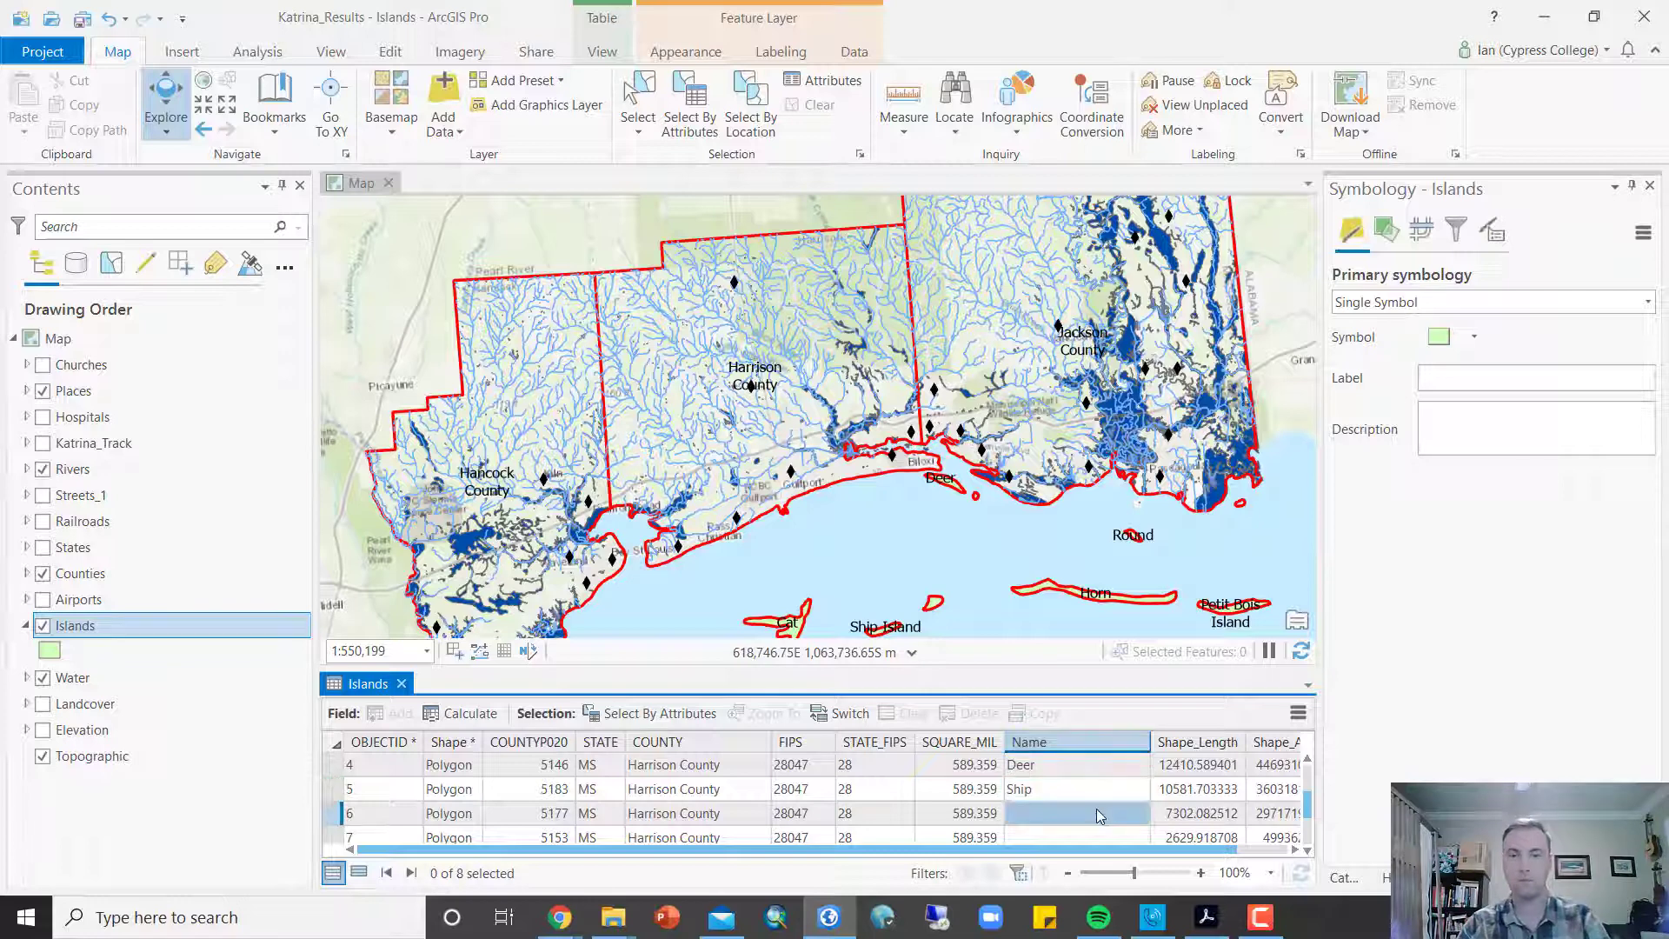
Step: Save the attribute edits made to the Islands layer
scroll(1093, 821, "up", 3)
scroll(1094, 821, "up", 2)
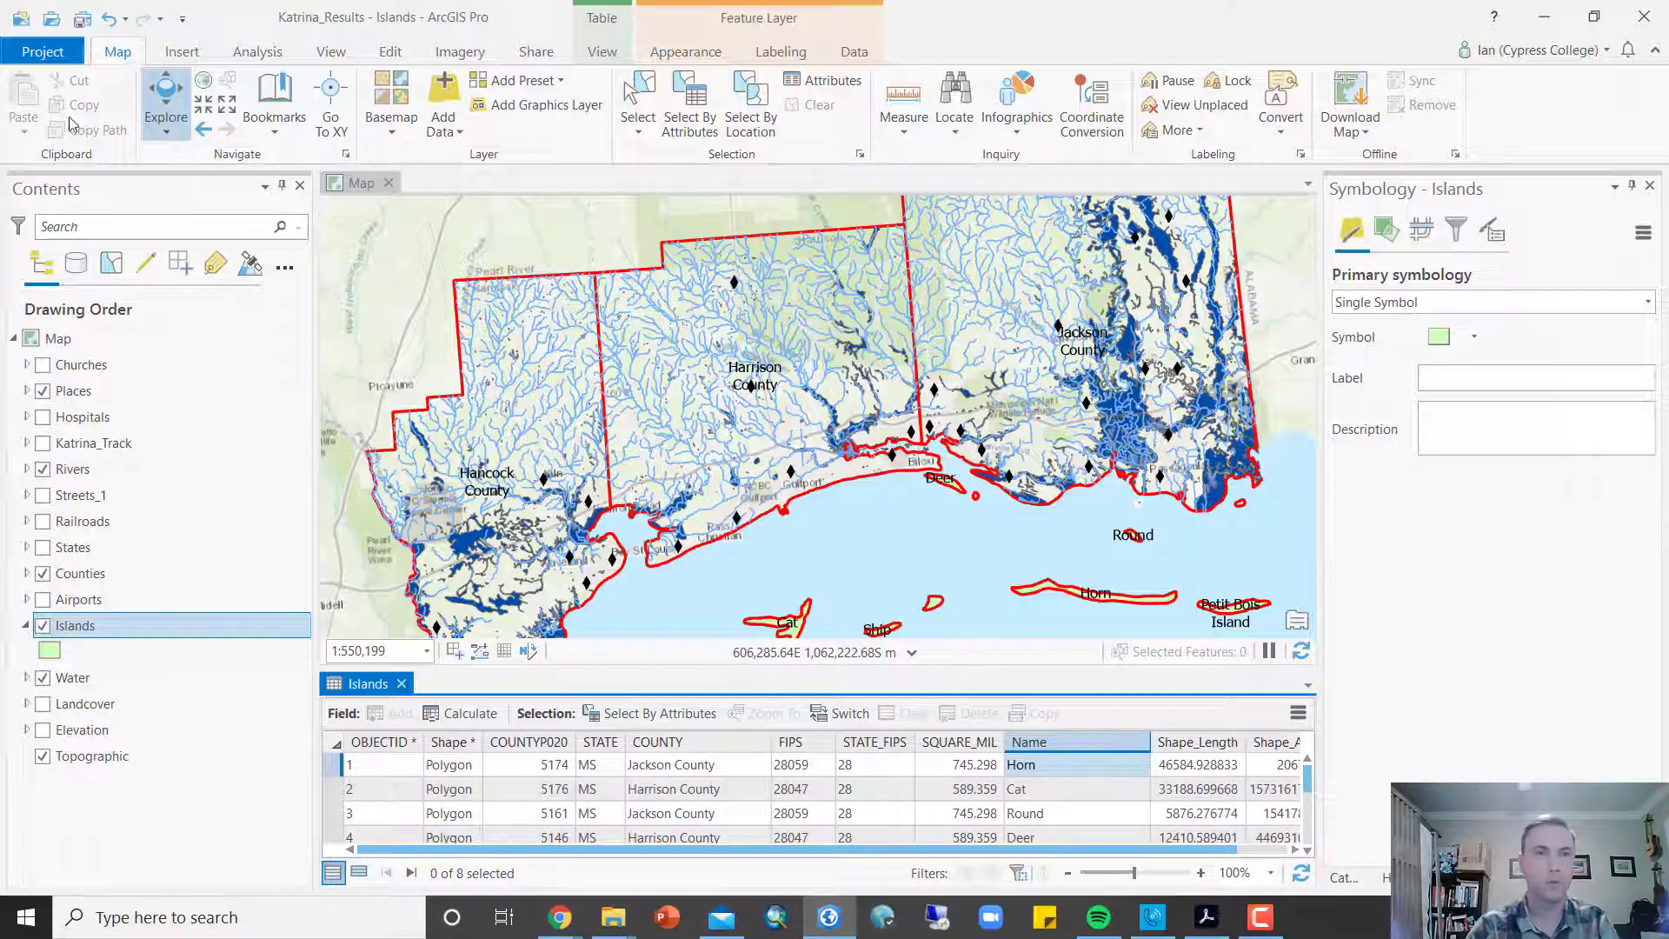
left_click(391, 52)
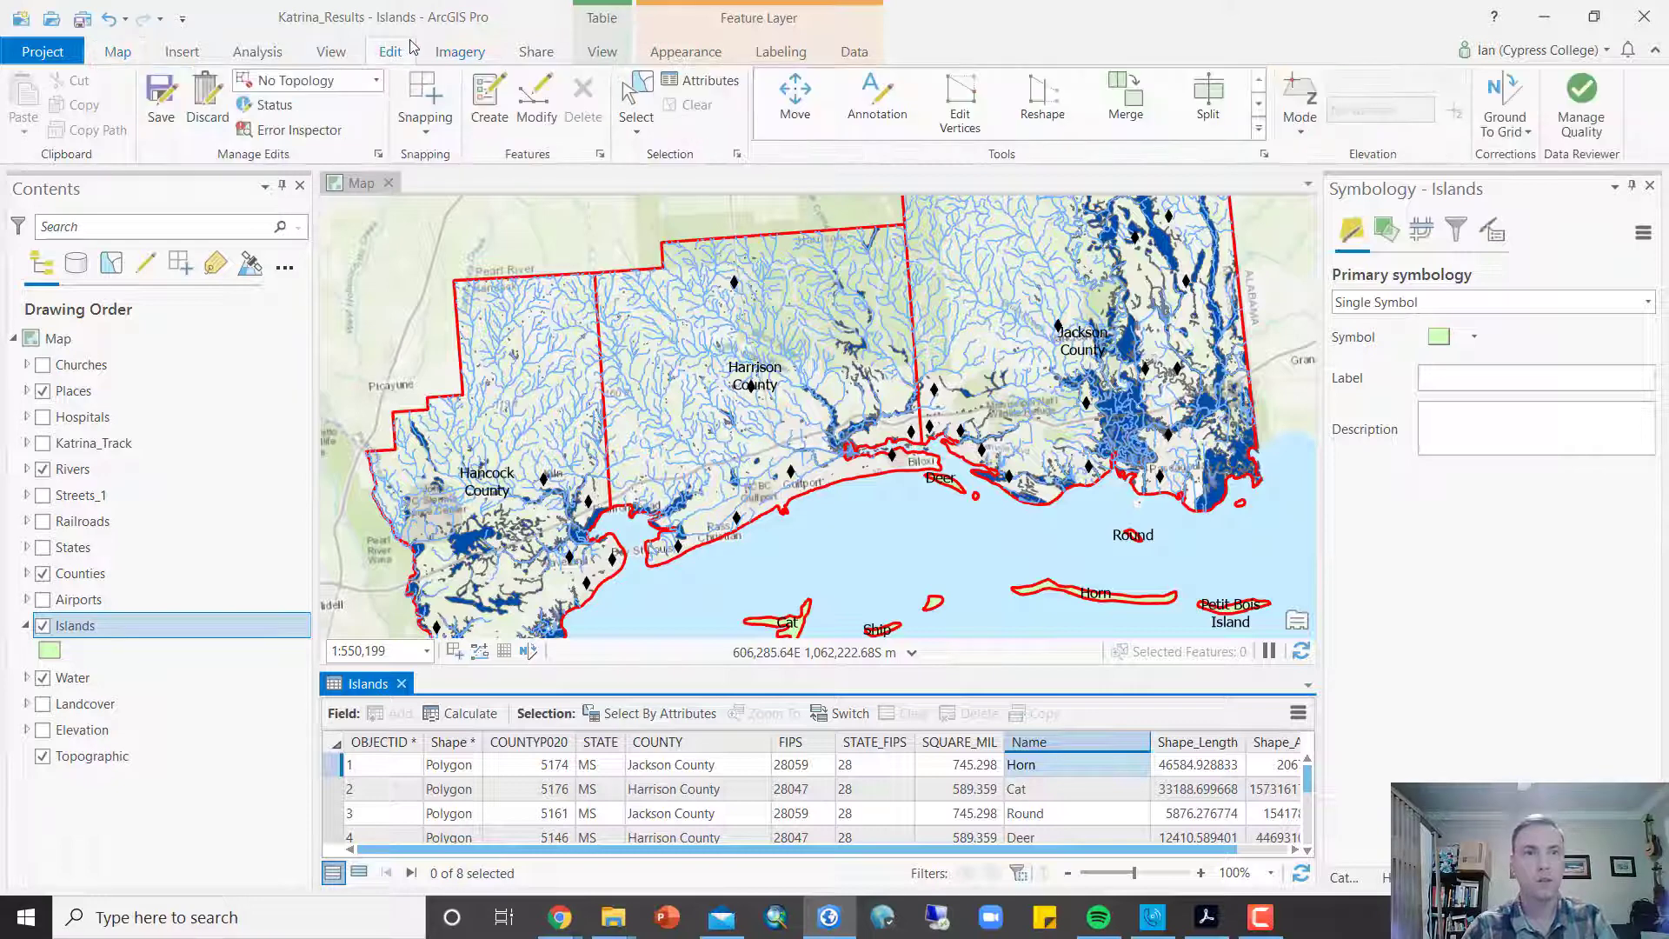
left_click(168, 98)
left_click(855, 476)
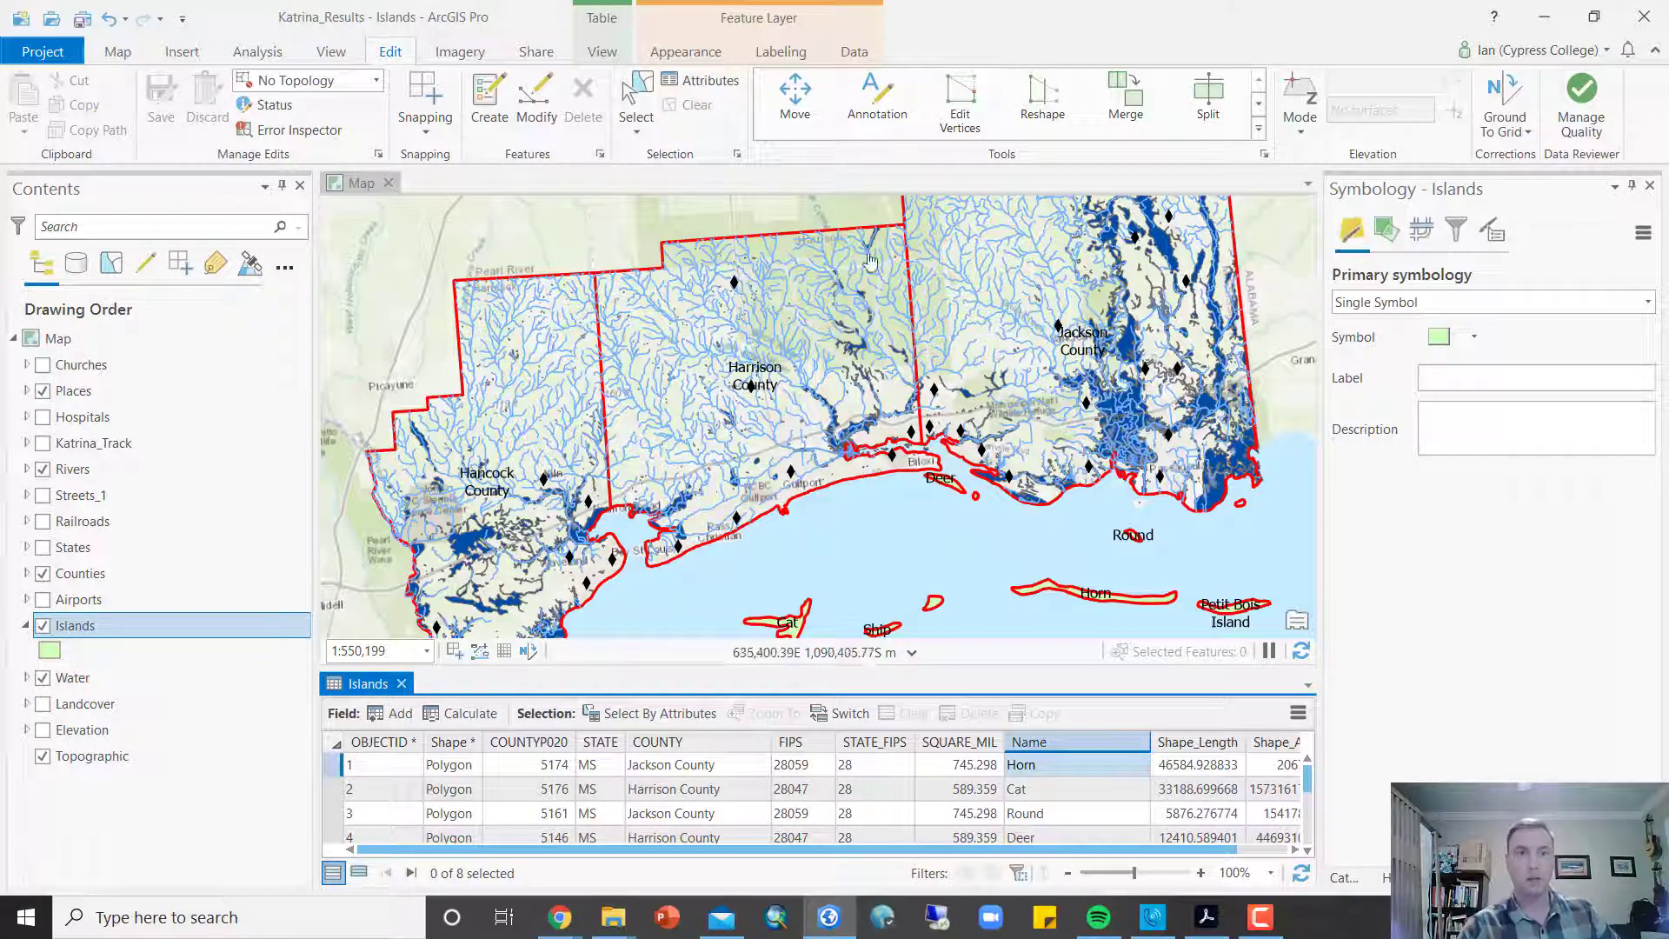
Step: Set the font style of the Islands labels to Bold
left_click(780, 54)
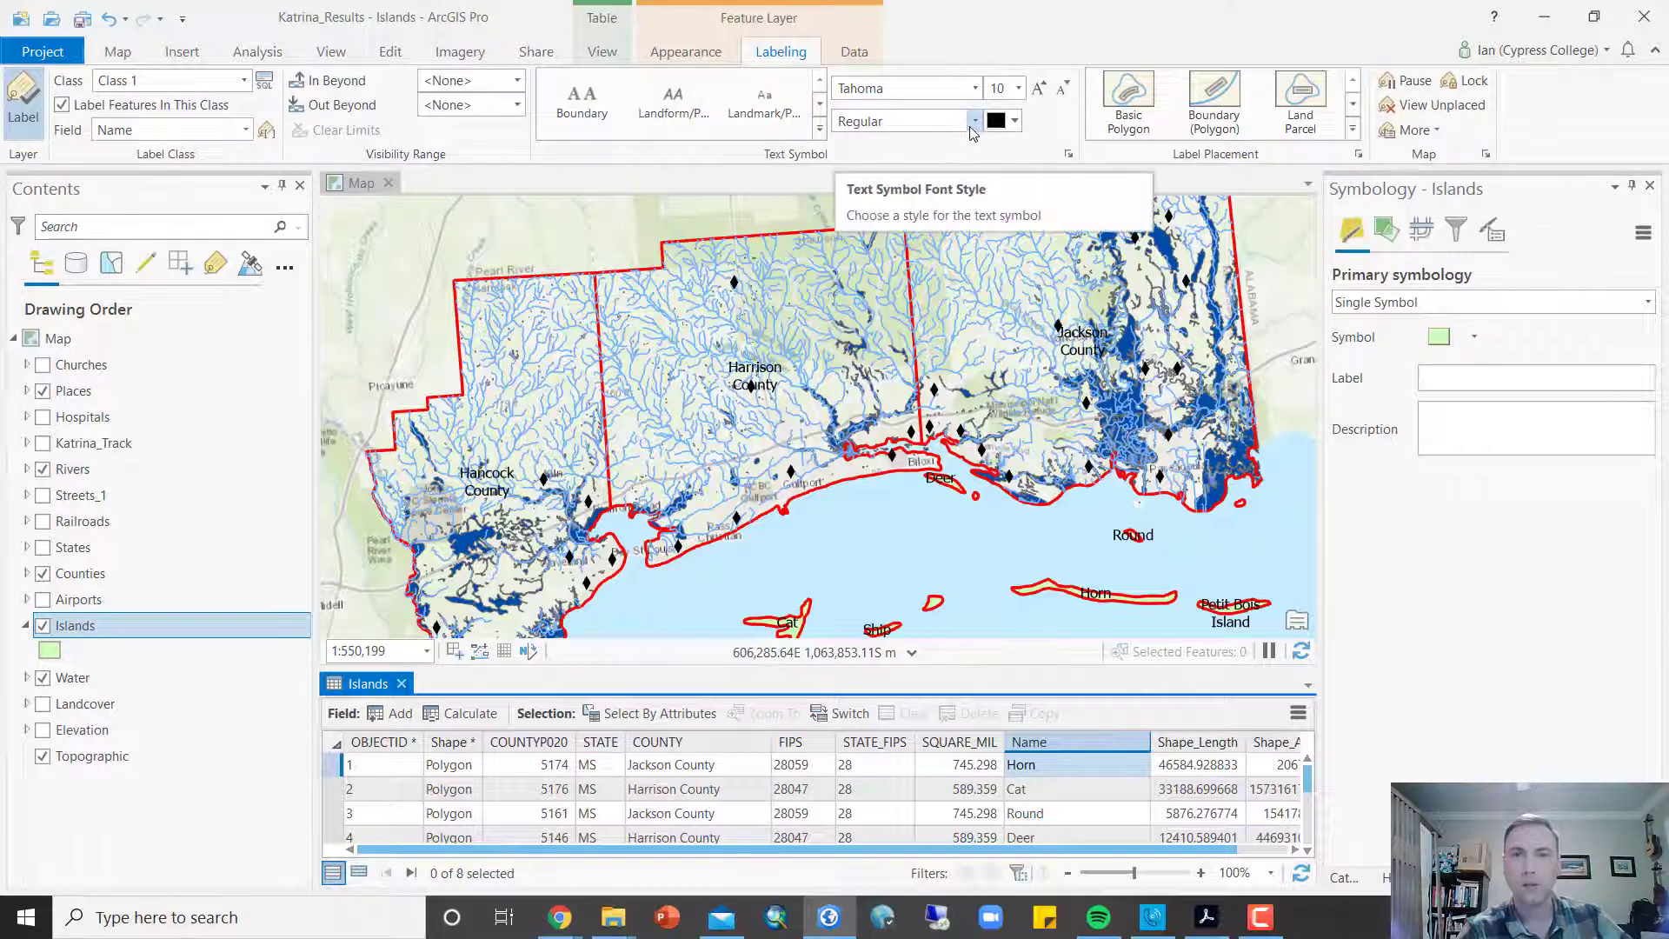
left_click(974, 122)
left_click(899, 176)
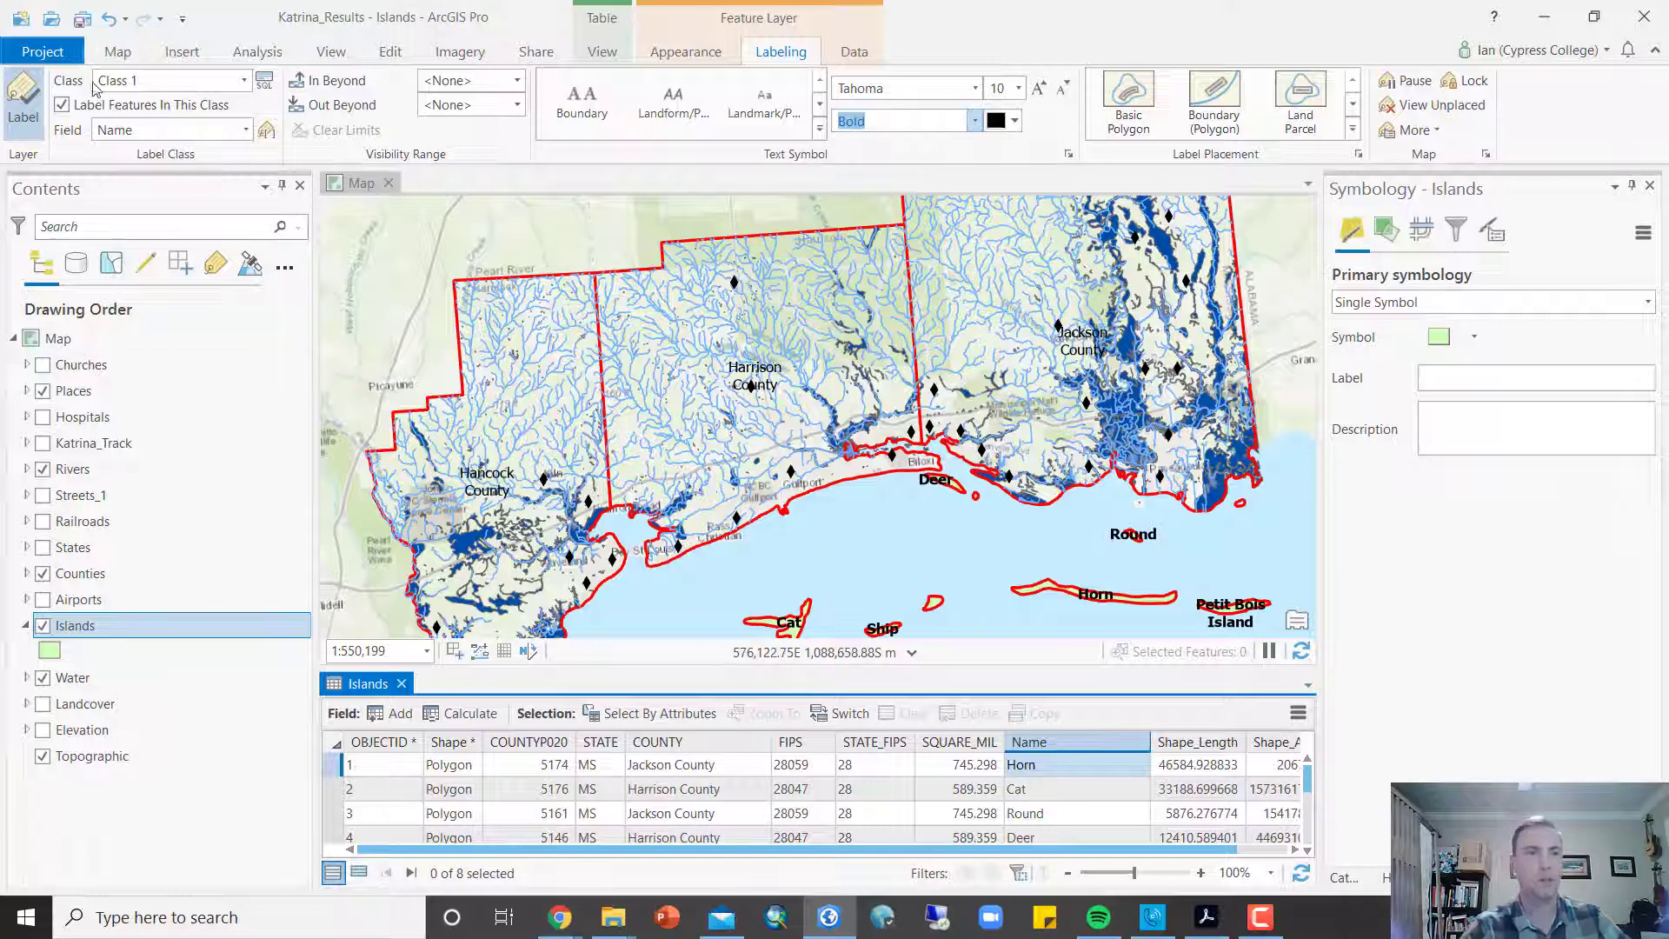
Step: Save the project and close the Islands attribute table and the Symbology pane
left_click(81, 19)
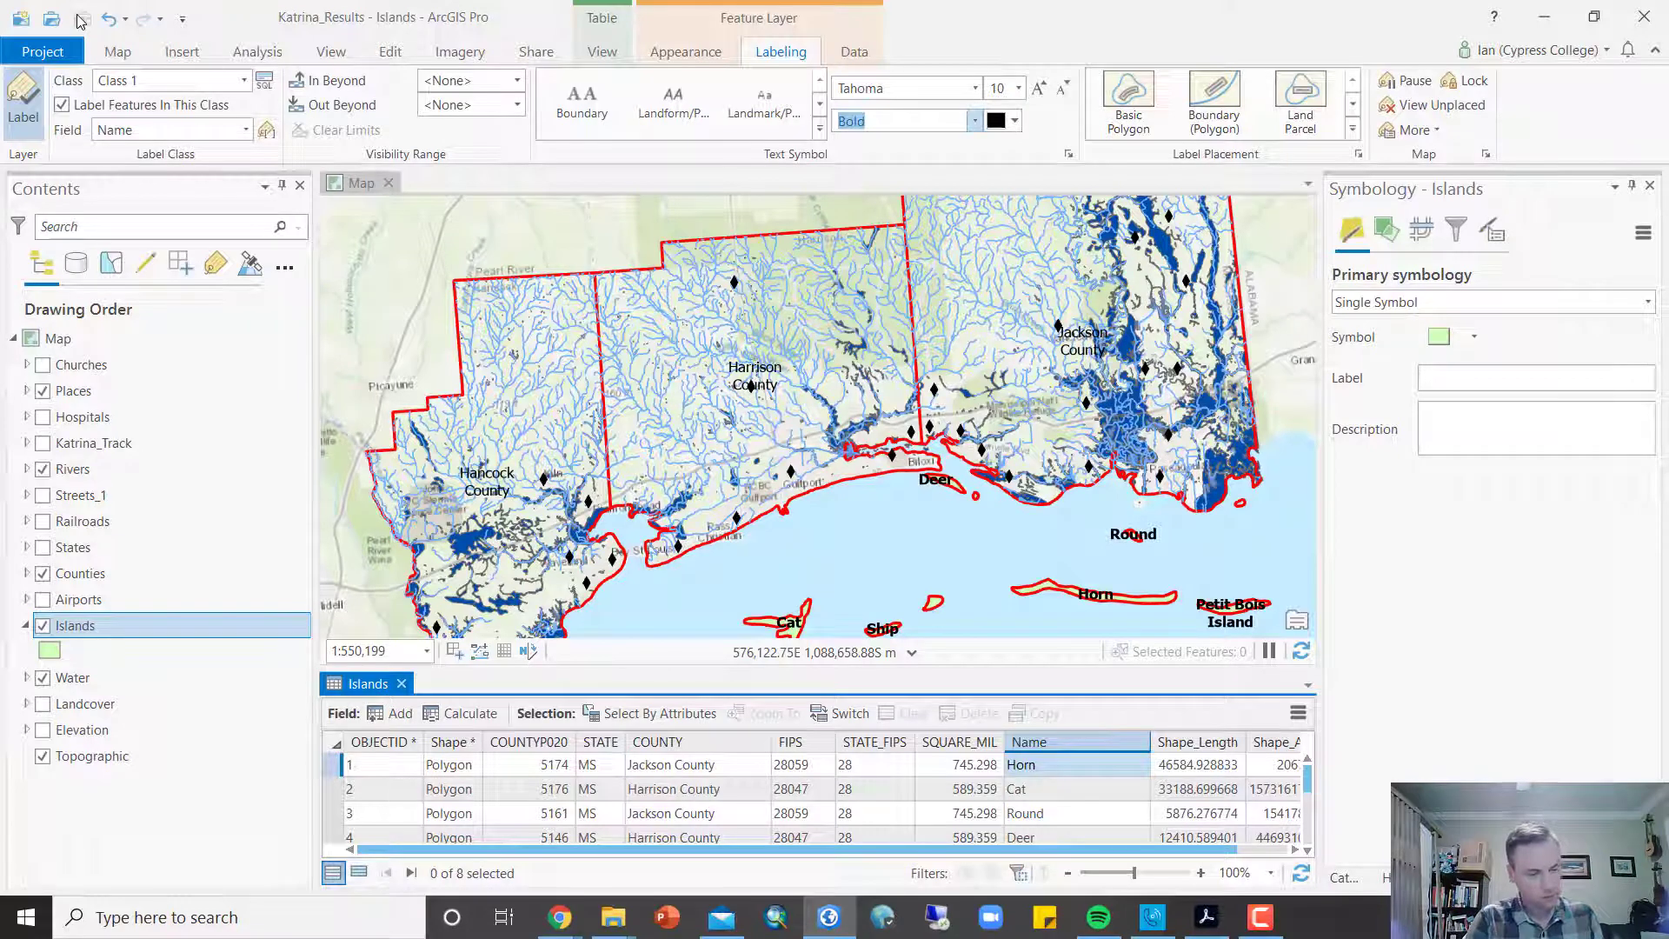
left_click(400, 683)
left_click(1647, 188)
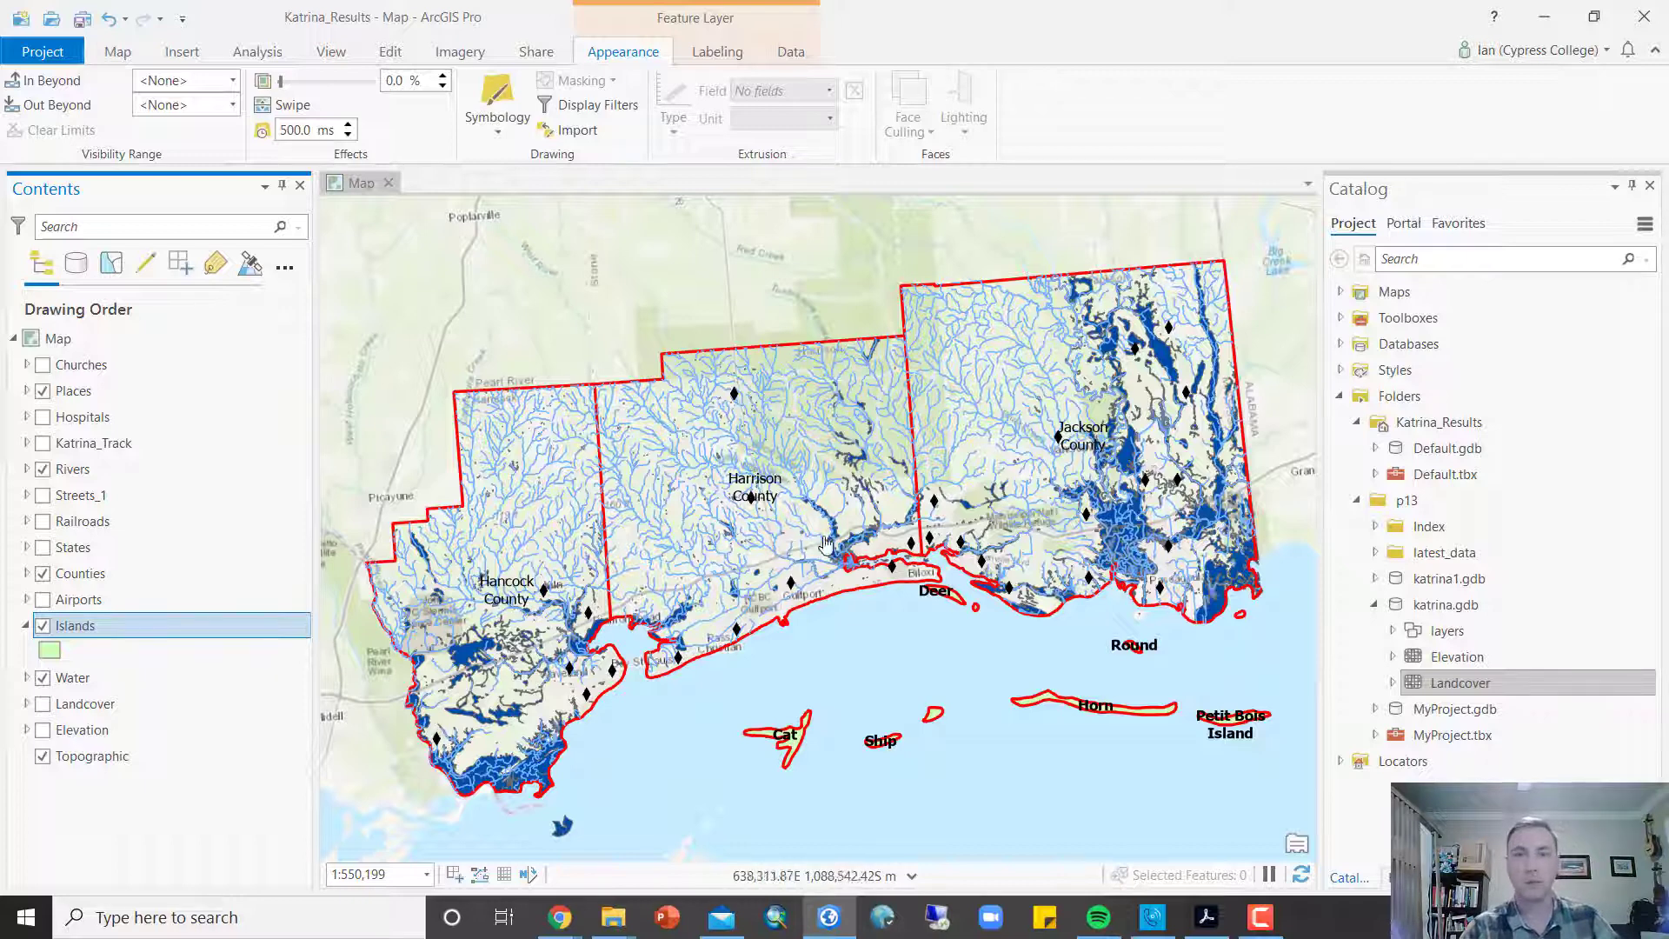
Step: Replace the Topographic basemap with the World Ocean basemap and its reference layer
left_click_drag(874, 621, 852, 465)
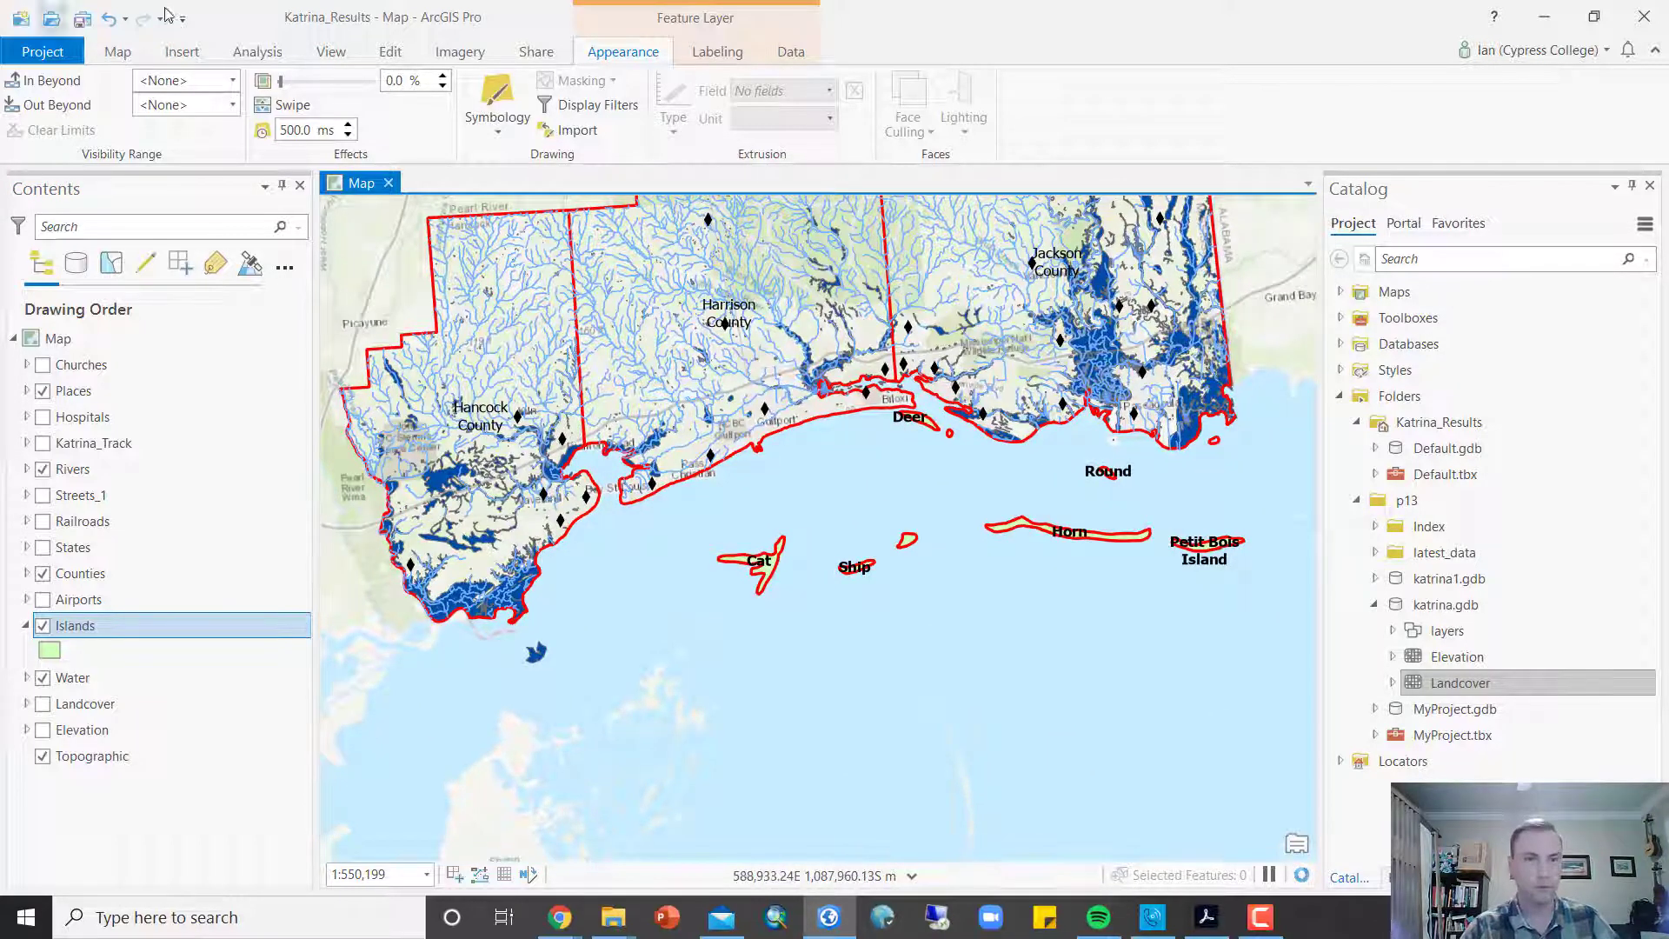
left_click(118, 52)
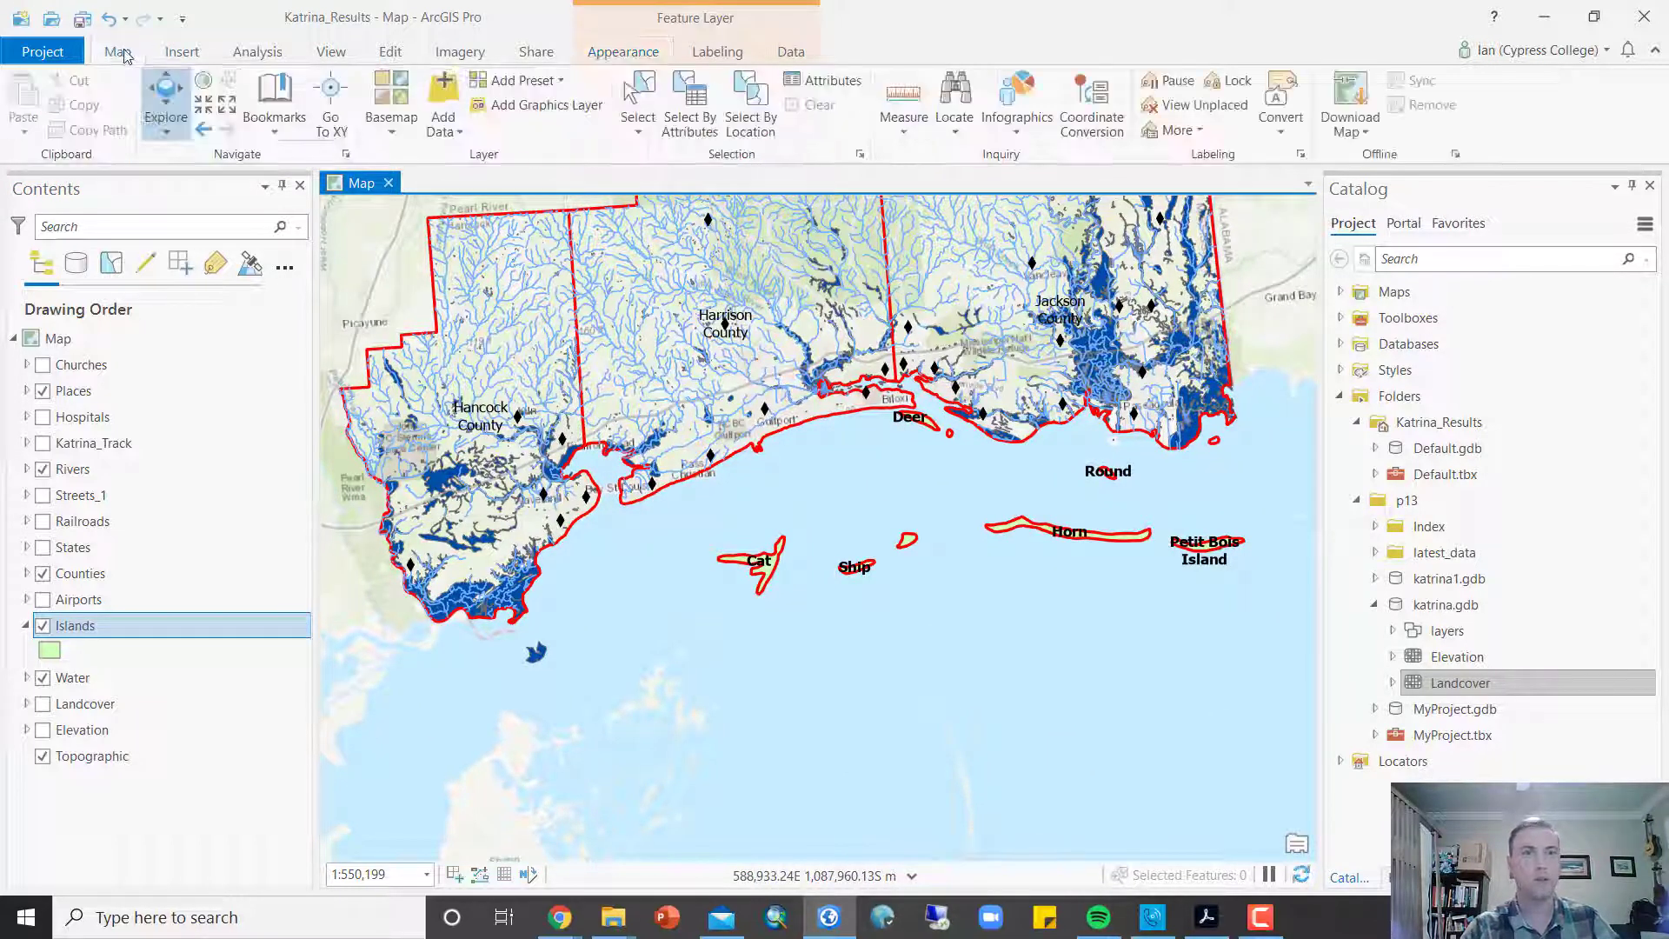
left_click(395, 122)
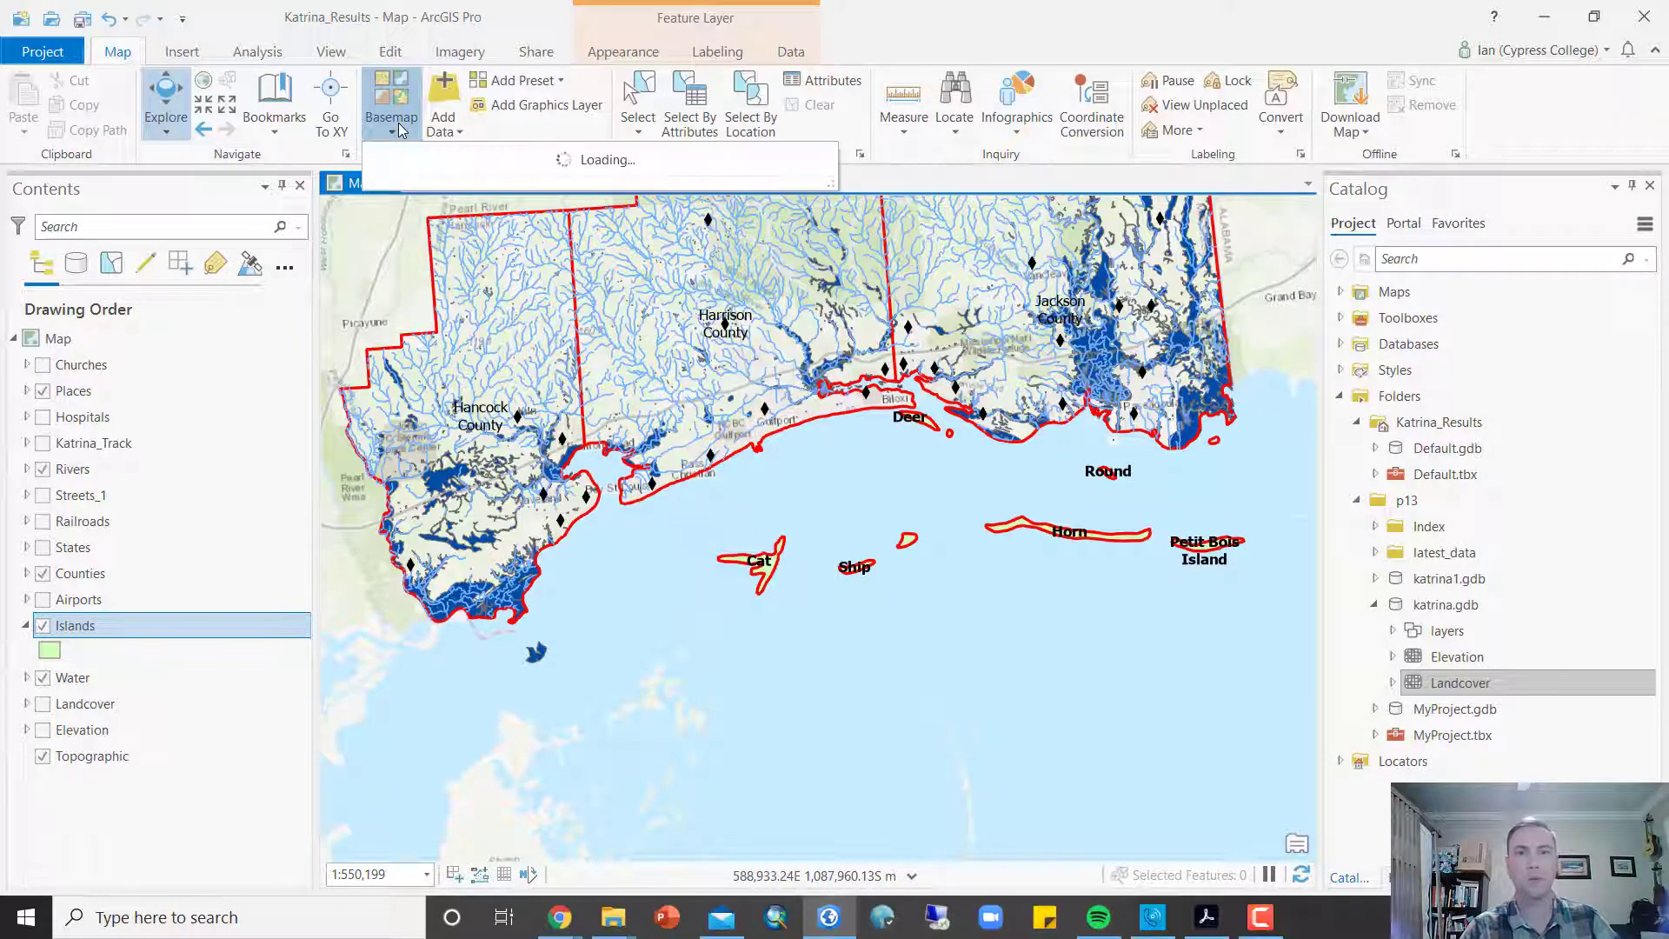
left_click(758, 513)
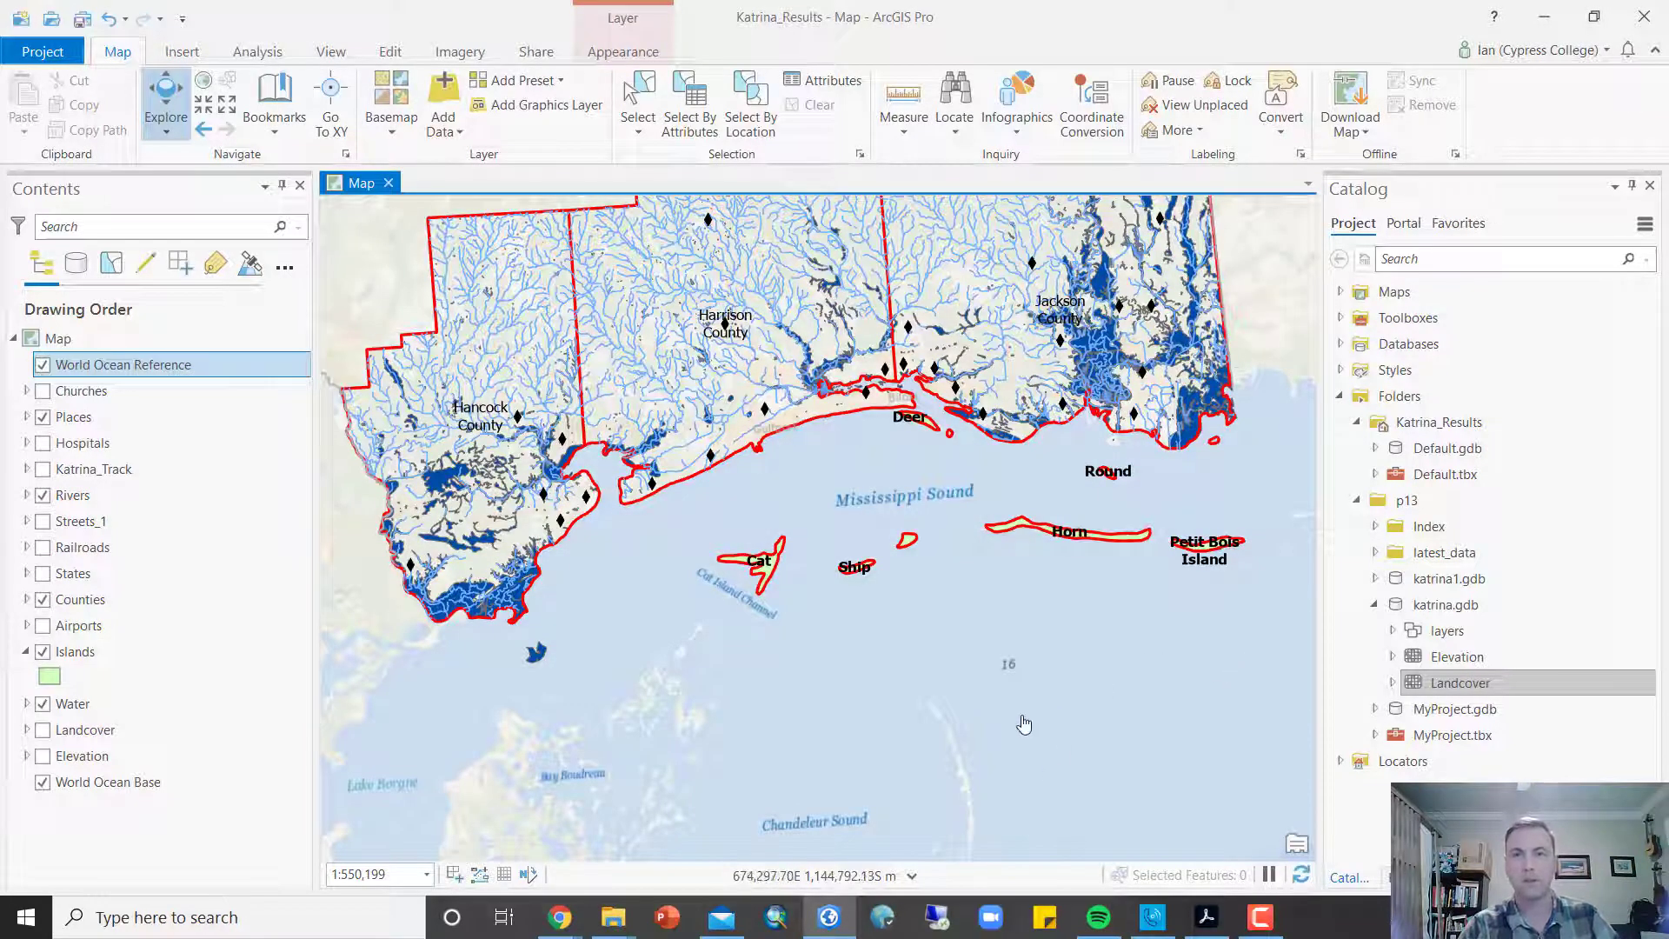
Step: Examine the ocean basemap across the Gulf of Mexico and return to the extent of the Counties layer
scroll(1044, 735, "down", 4)
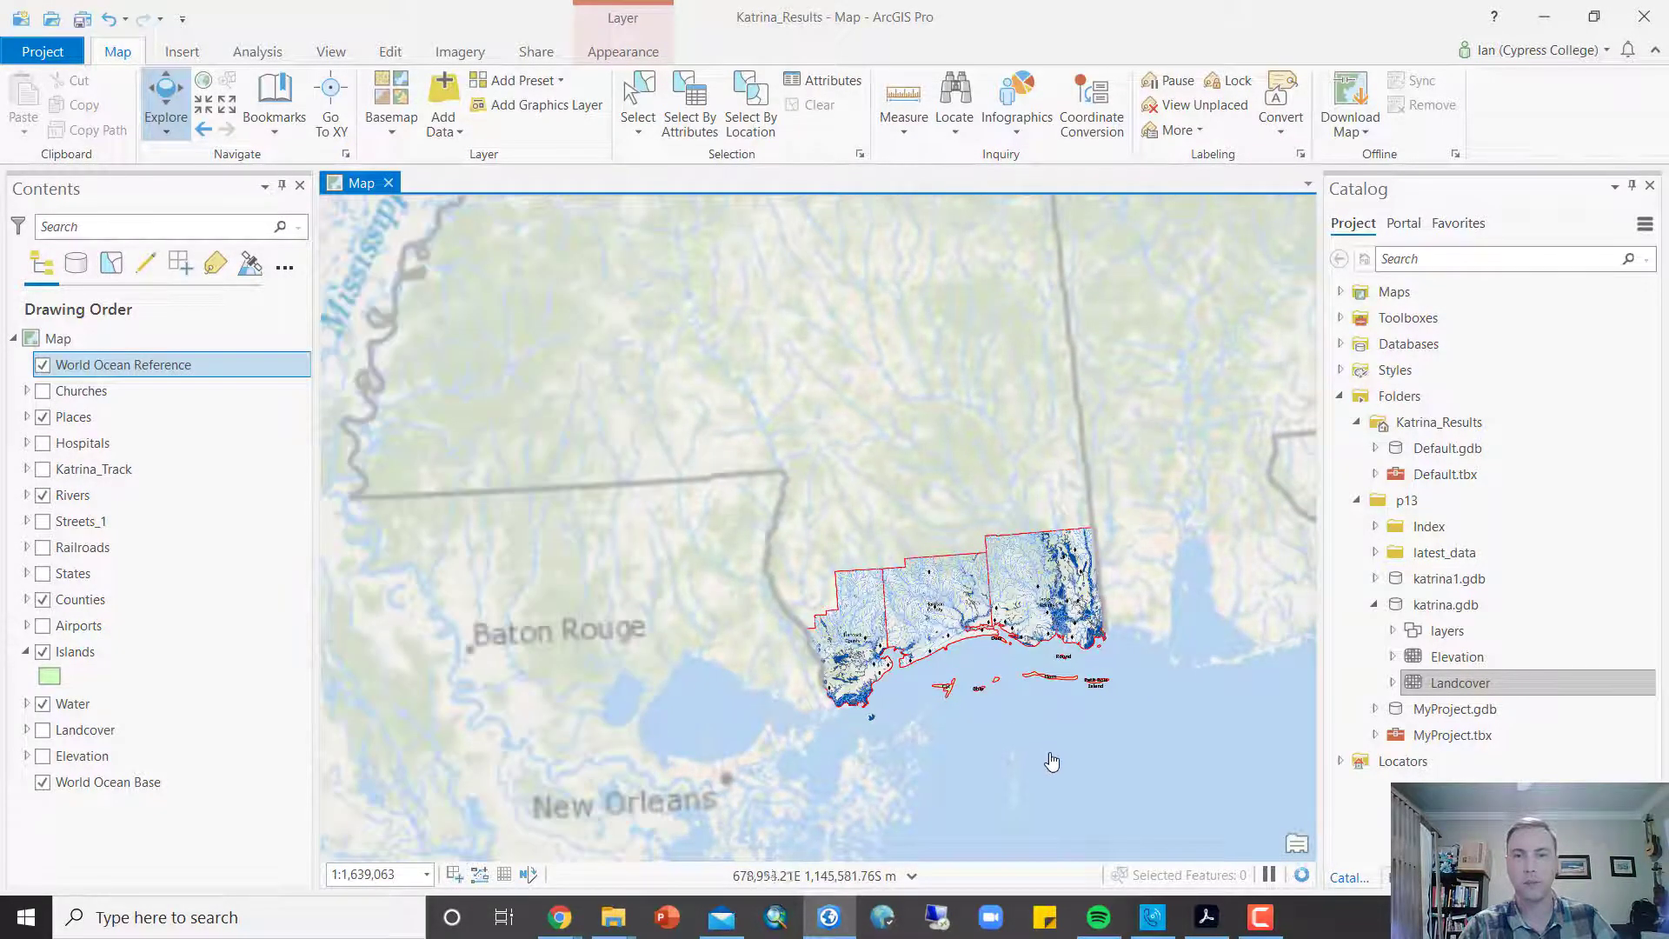
left_click_drag(1052, 760, 869, 447)
left_click_drag(1095, 534, 1044, 370)
left_click_drag(944, 542, 906, 358)
scroll(949, 524, "down", 2)
scroll(949, 505, "down", 4)
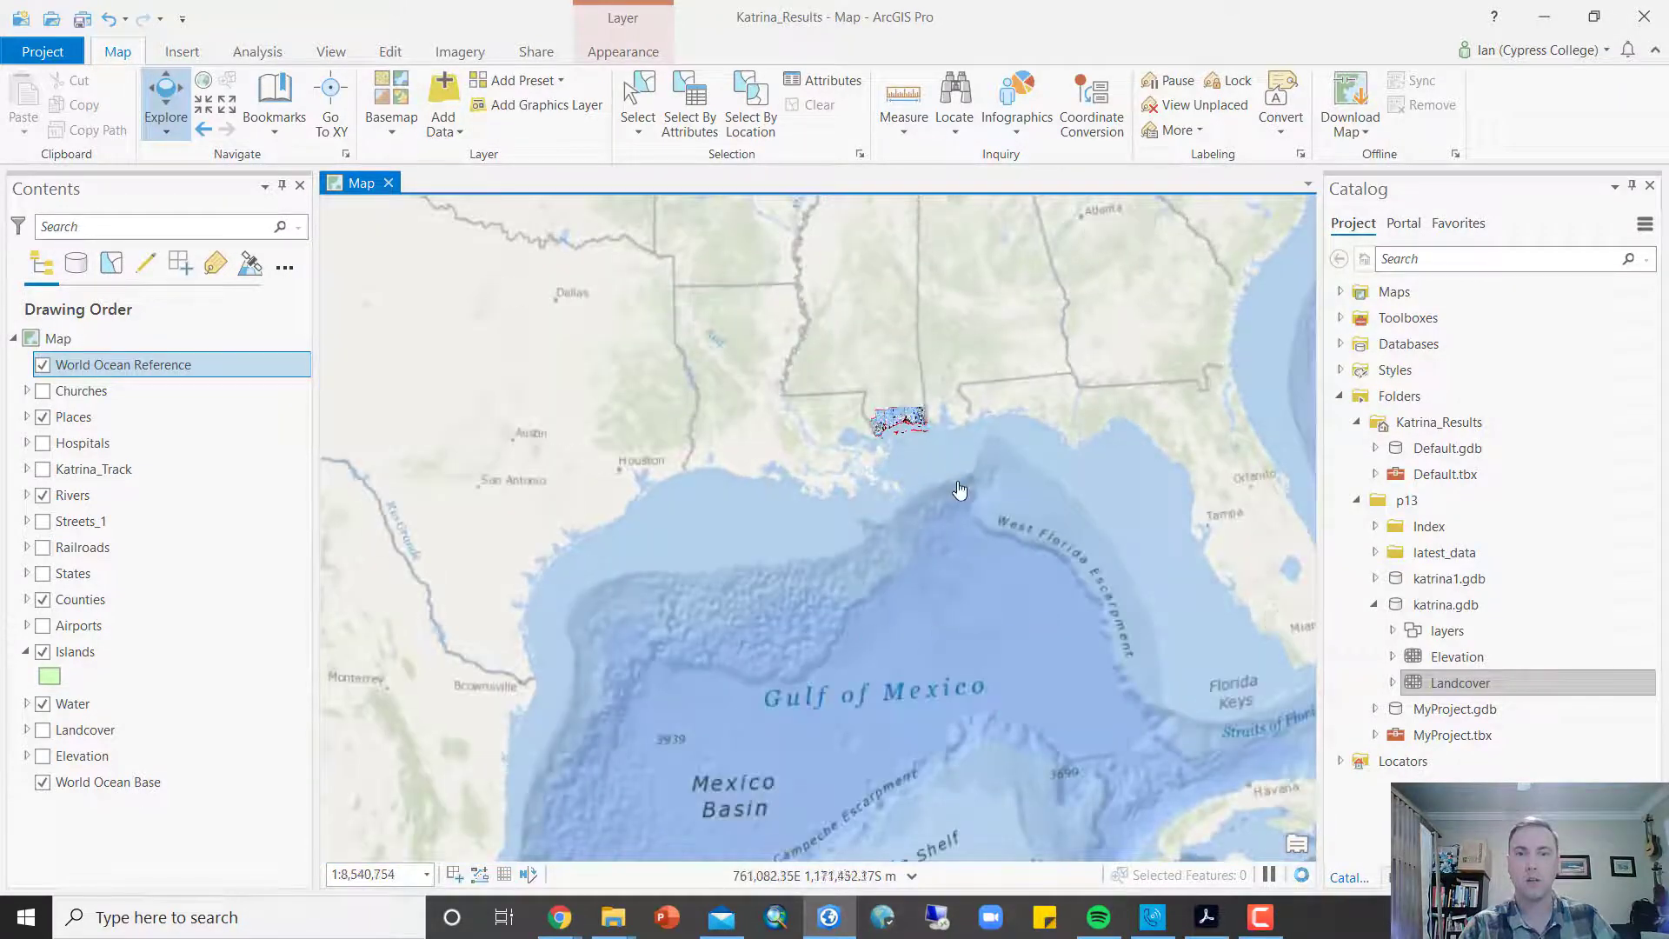
left_click_drag(905, 438, 924, 484)
scroll(923, 485, "up", 3)
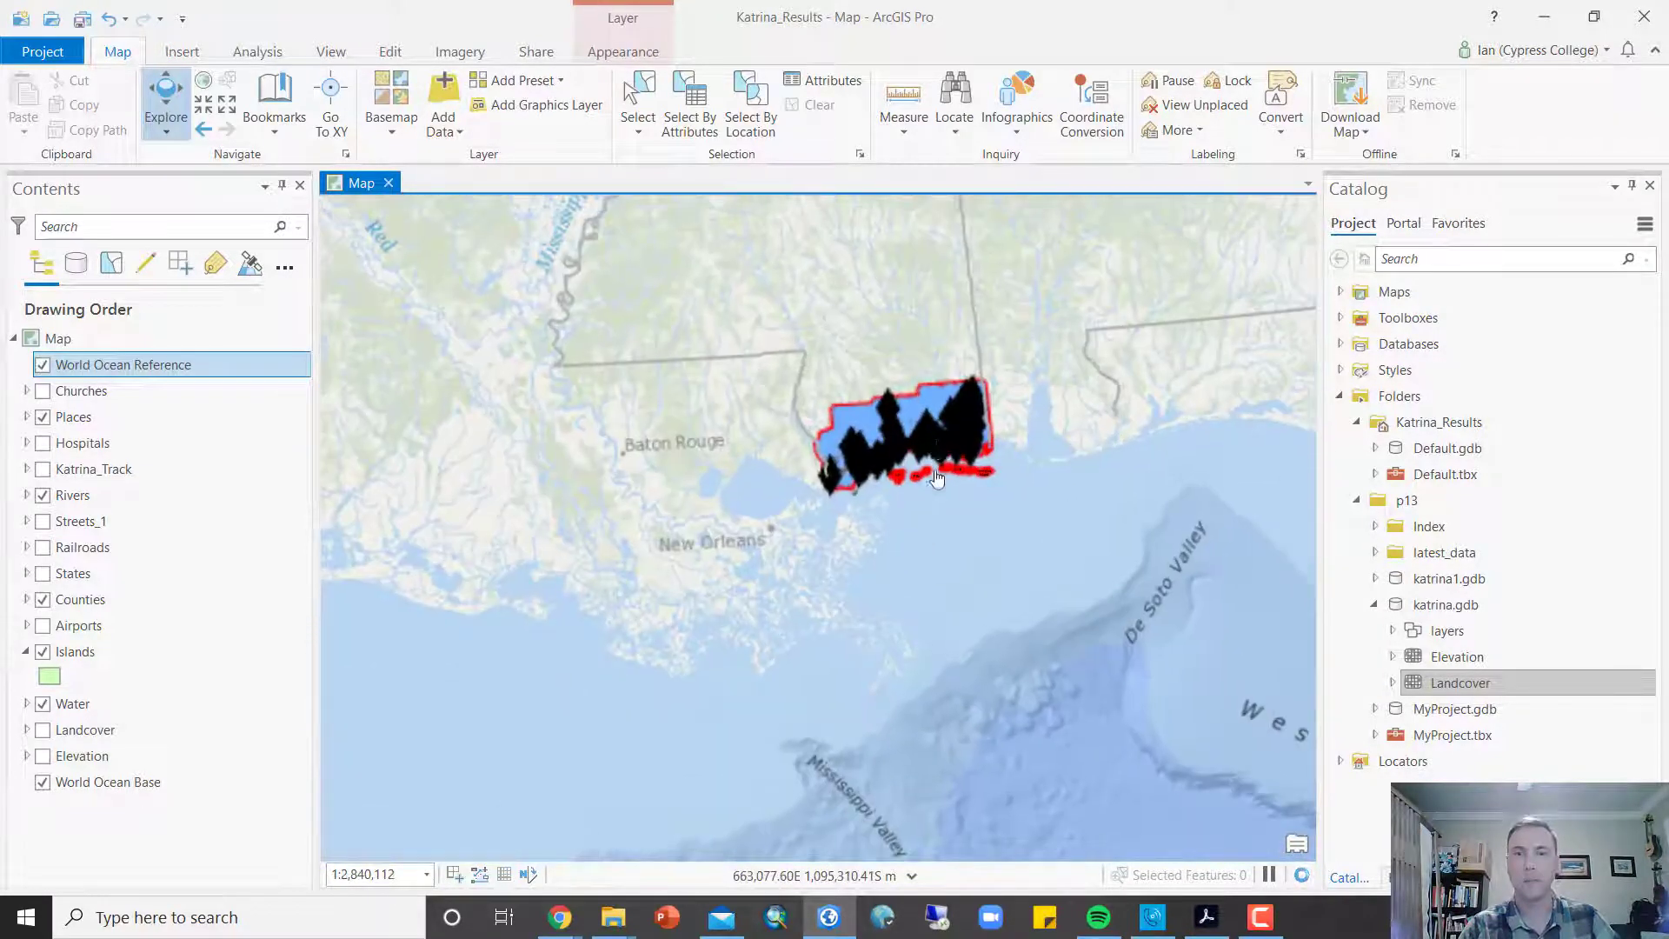
left_click_drag(771, 484, 710, 467)
scroll(809, 504, "down", 2)
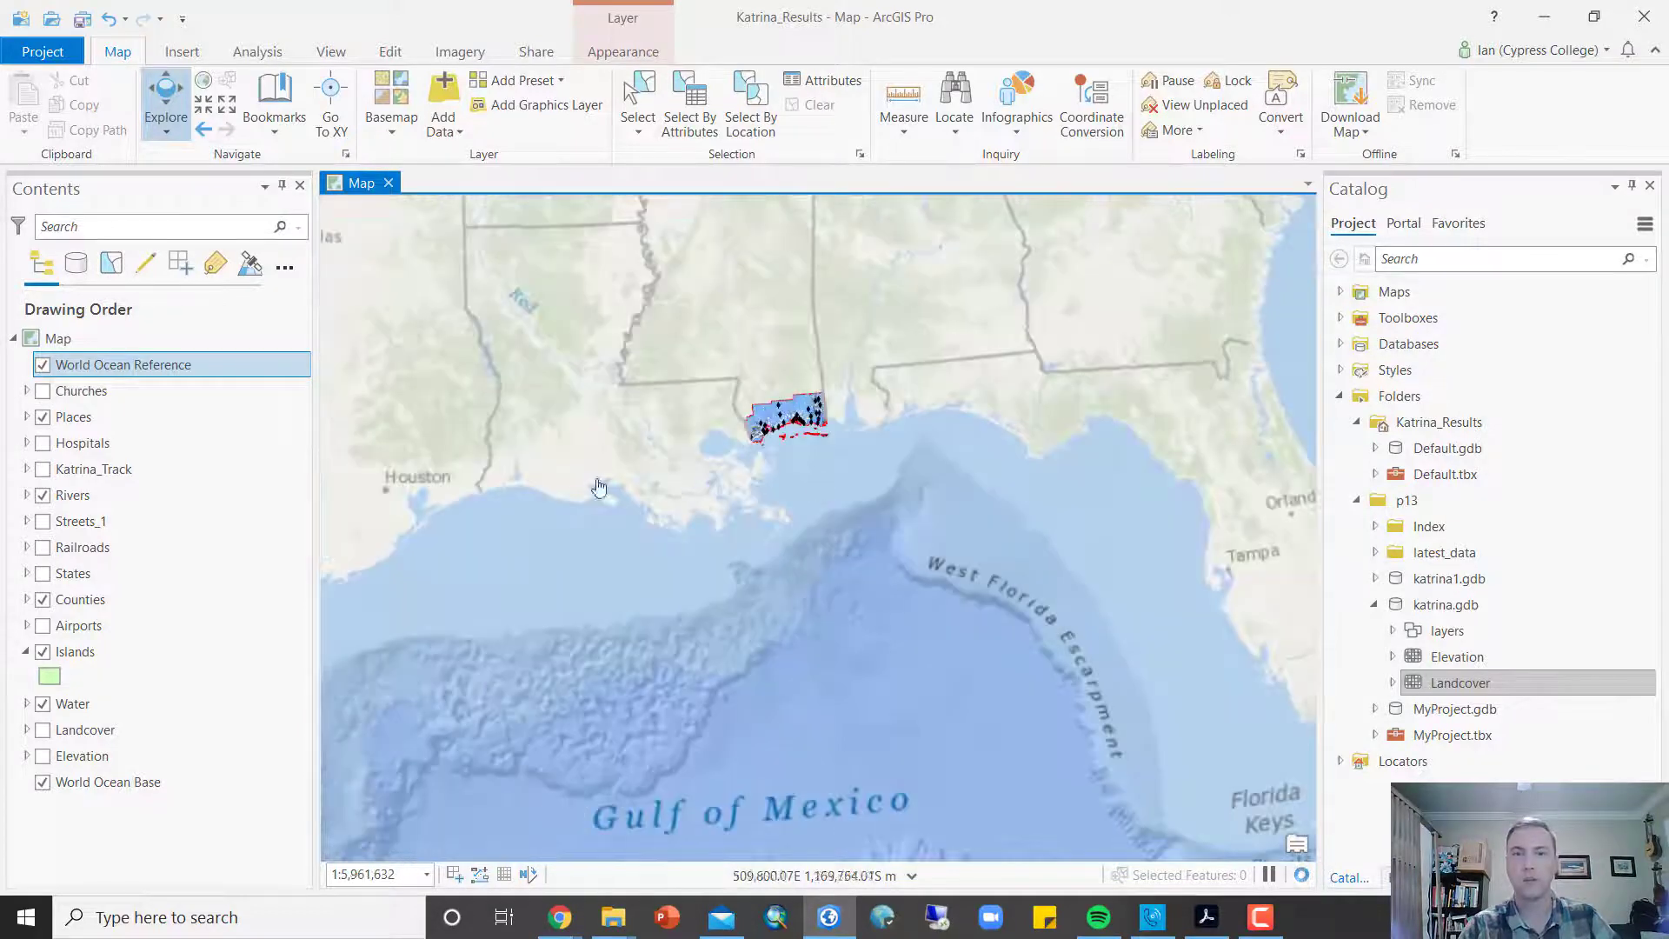
scroll(816, 470, "up", 4)
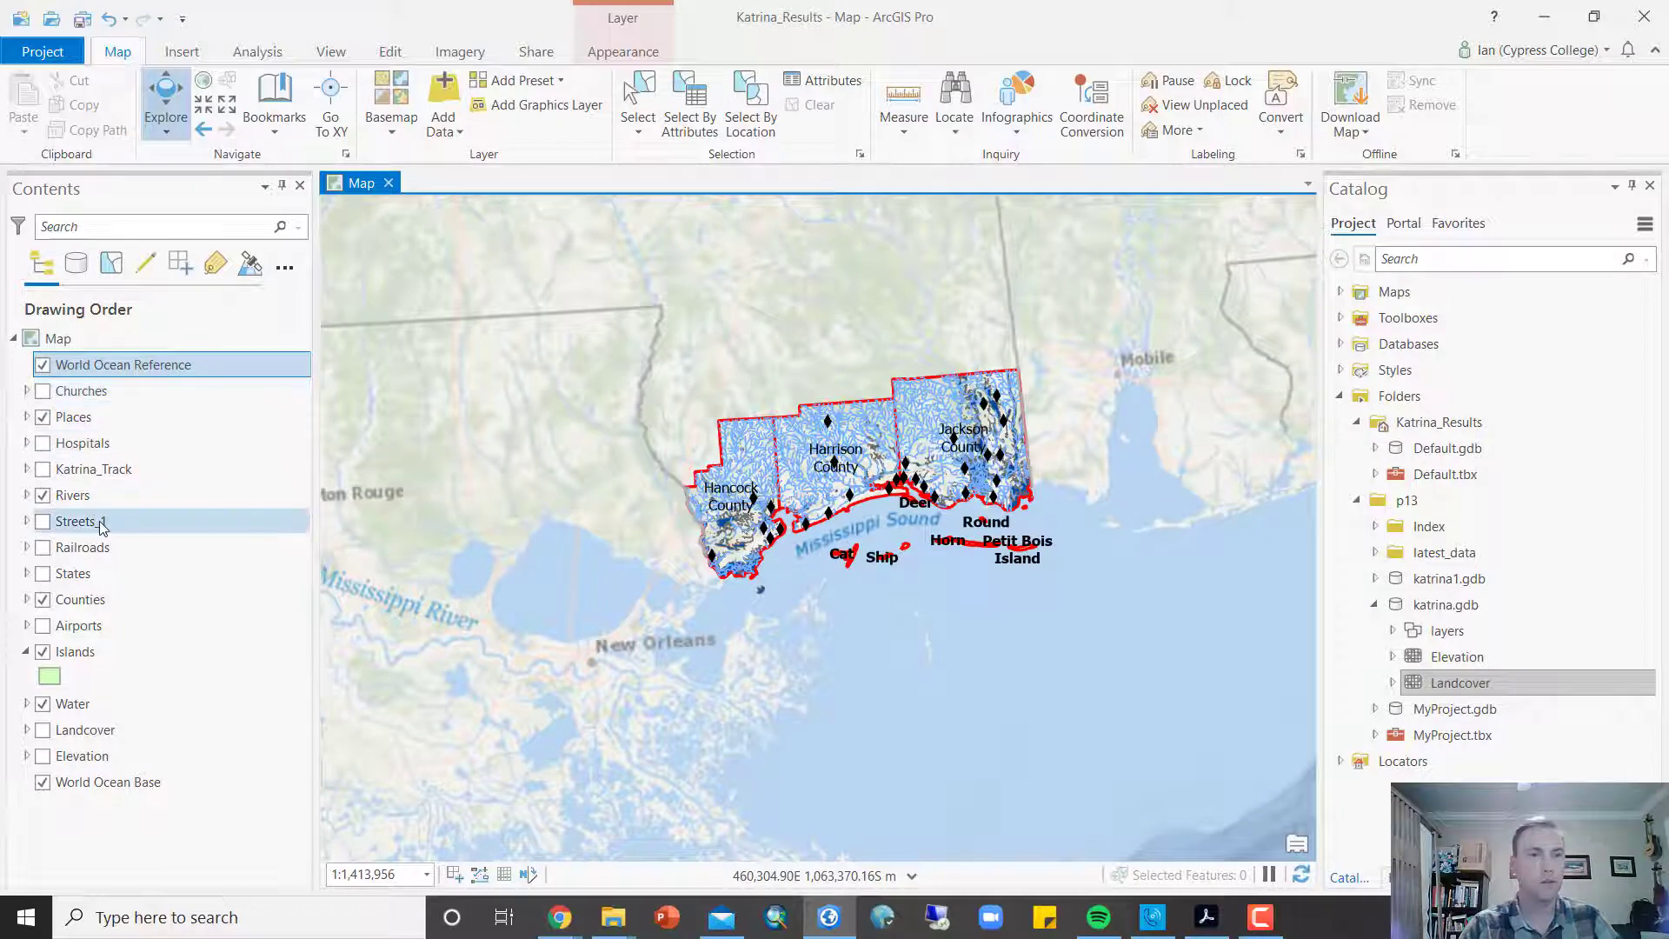
right_click(103, 594)
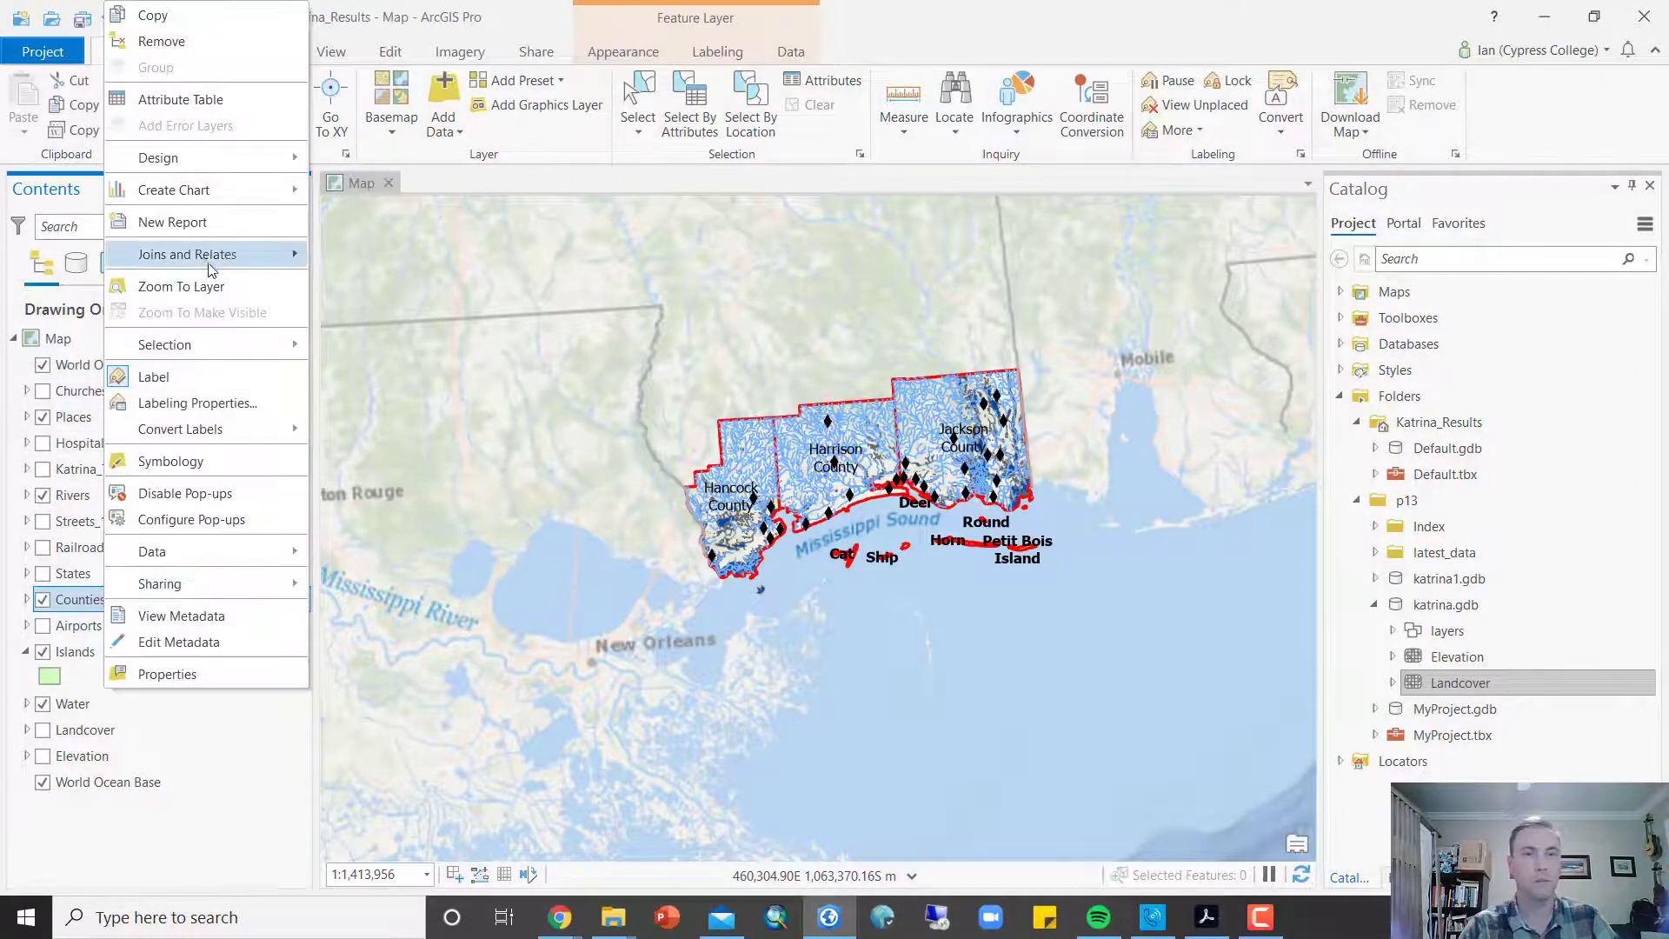
left_click(213, 285)
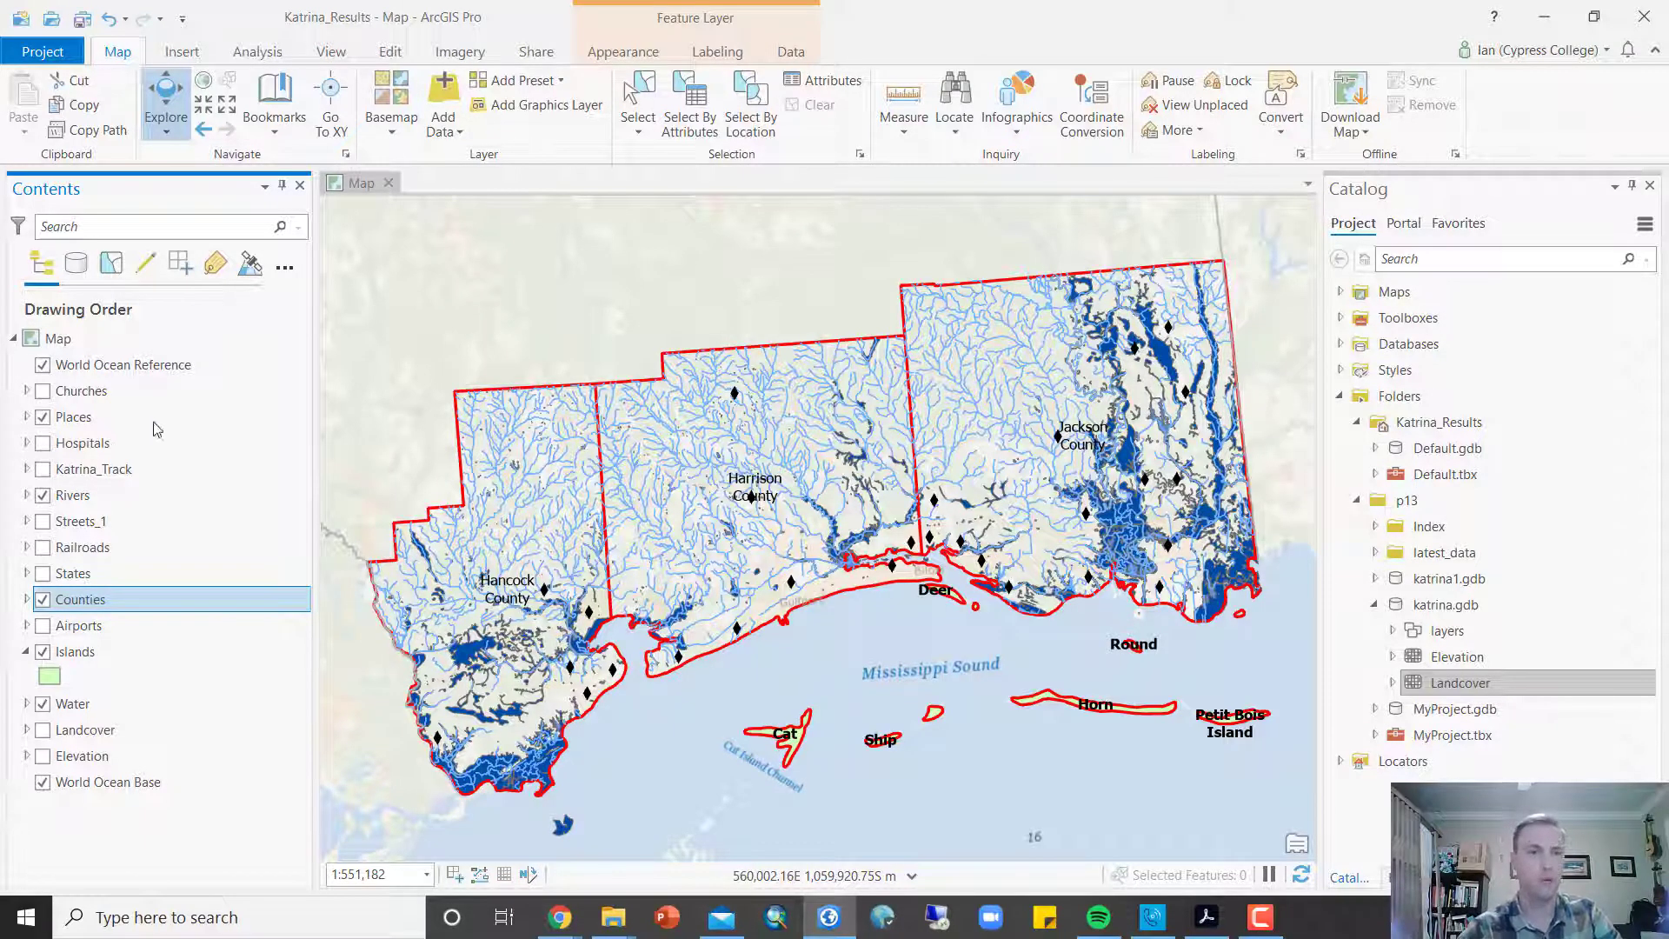
Step: Turn on the Katrina_Track layer and zoom to its full extent
left_click(83, 473)
left_click(45, 471)
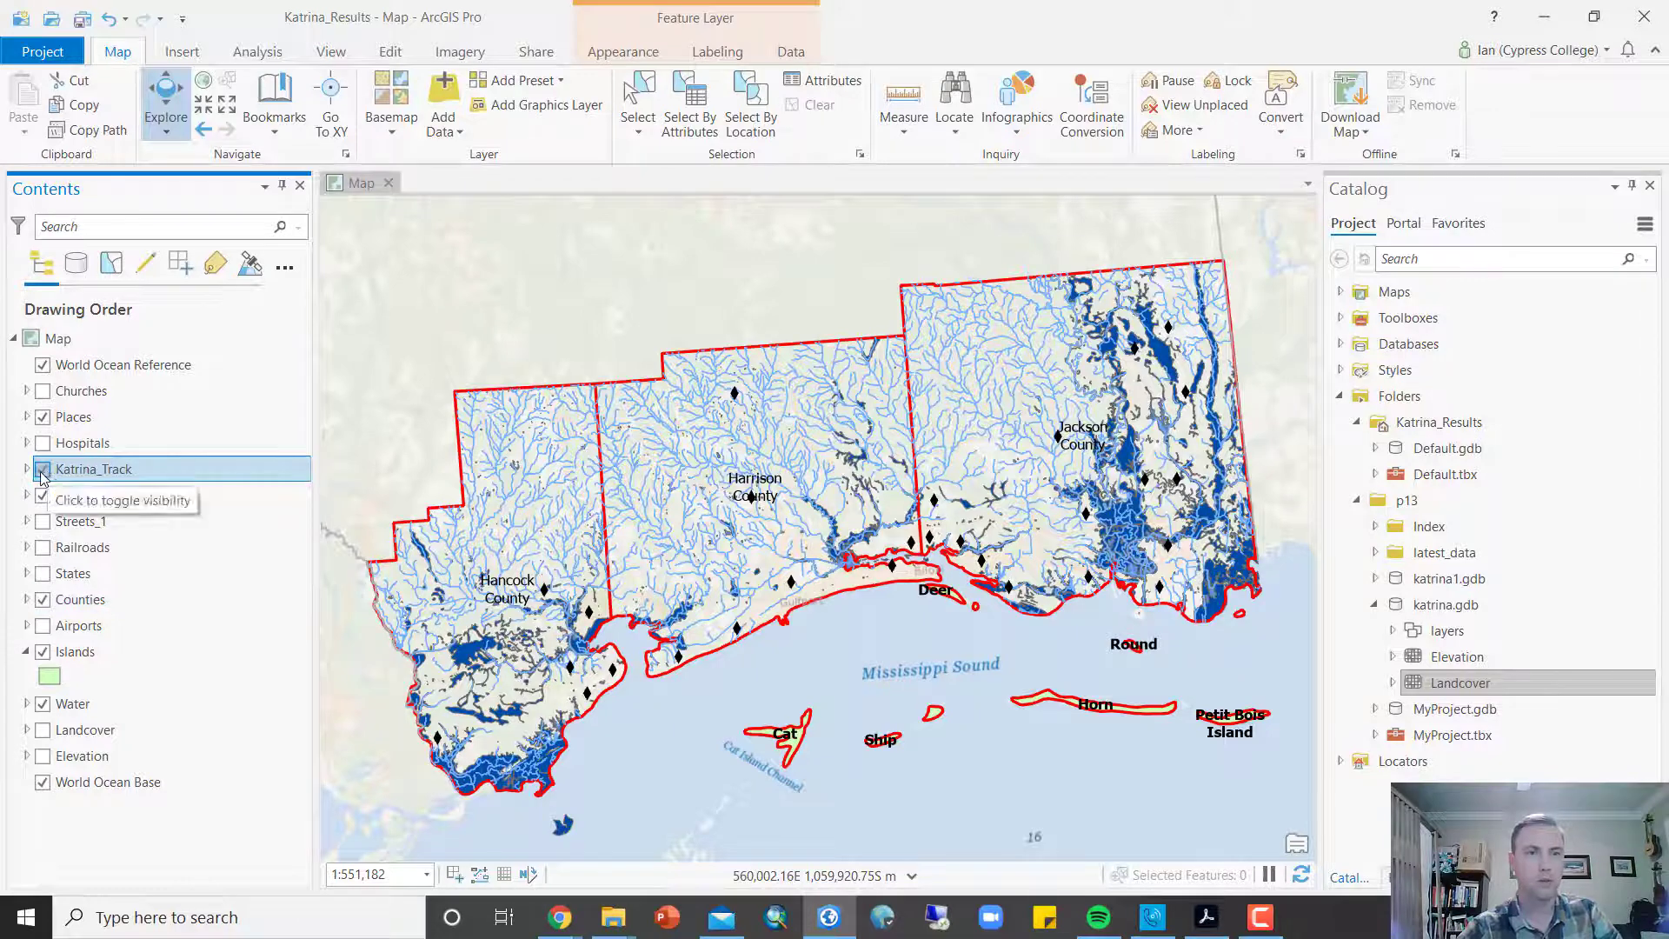
right_click(128, 471)
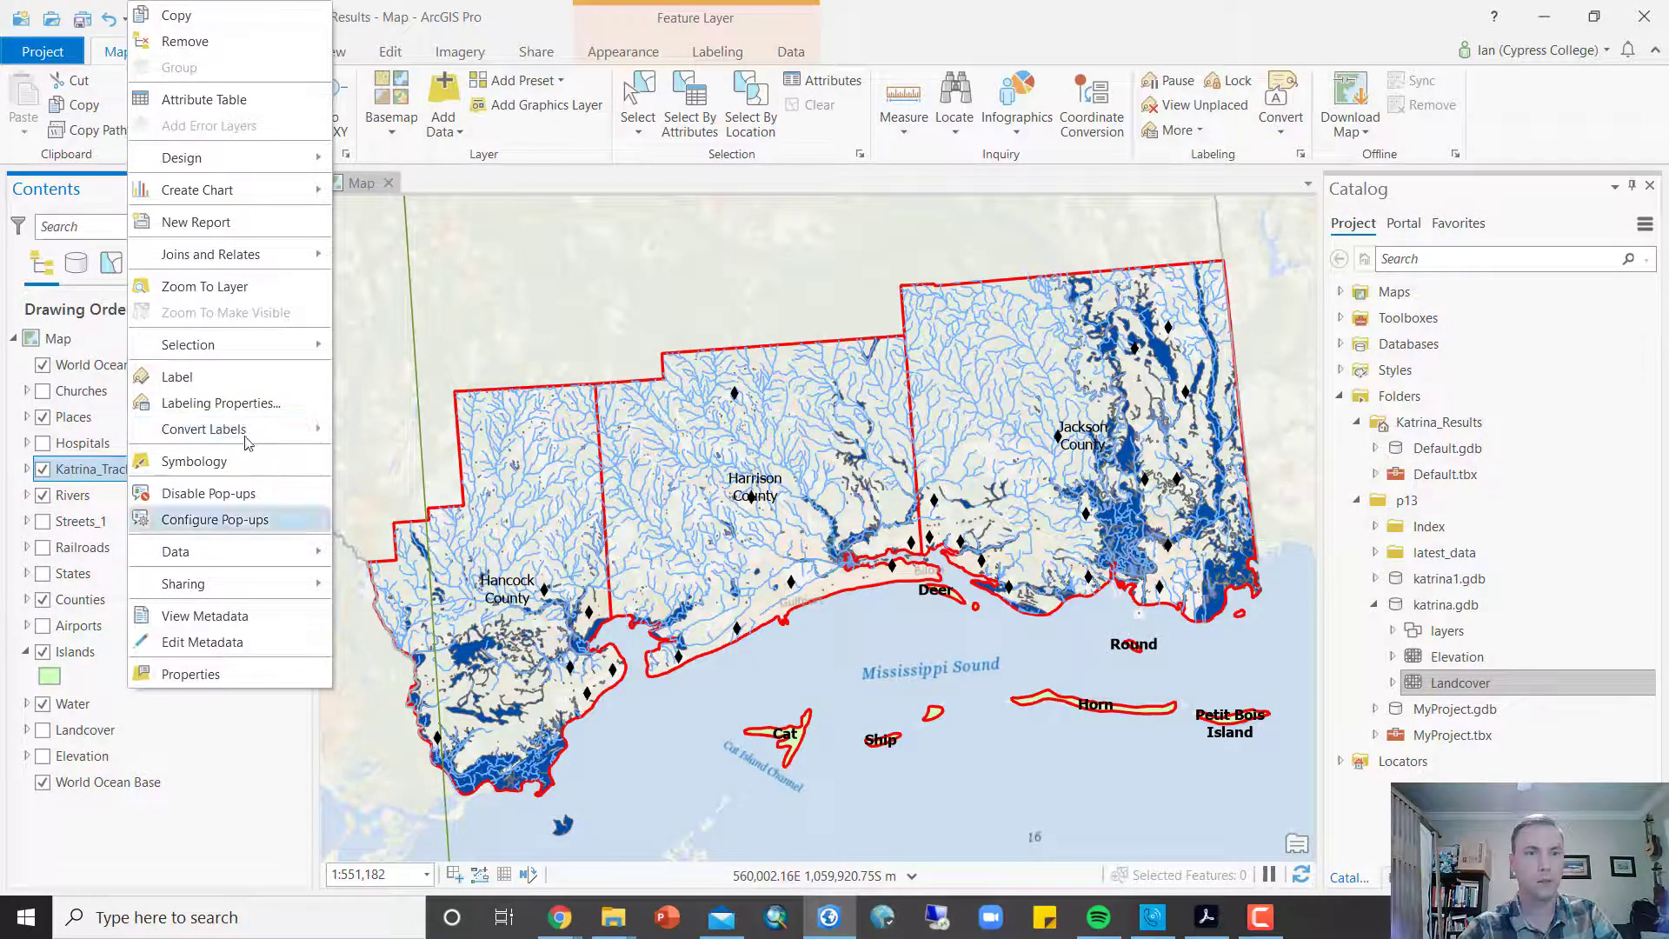
left_click(263, 288)
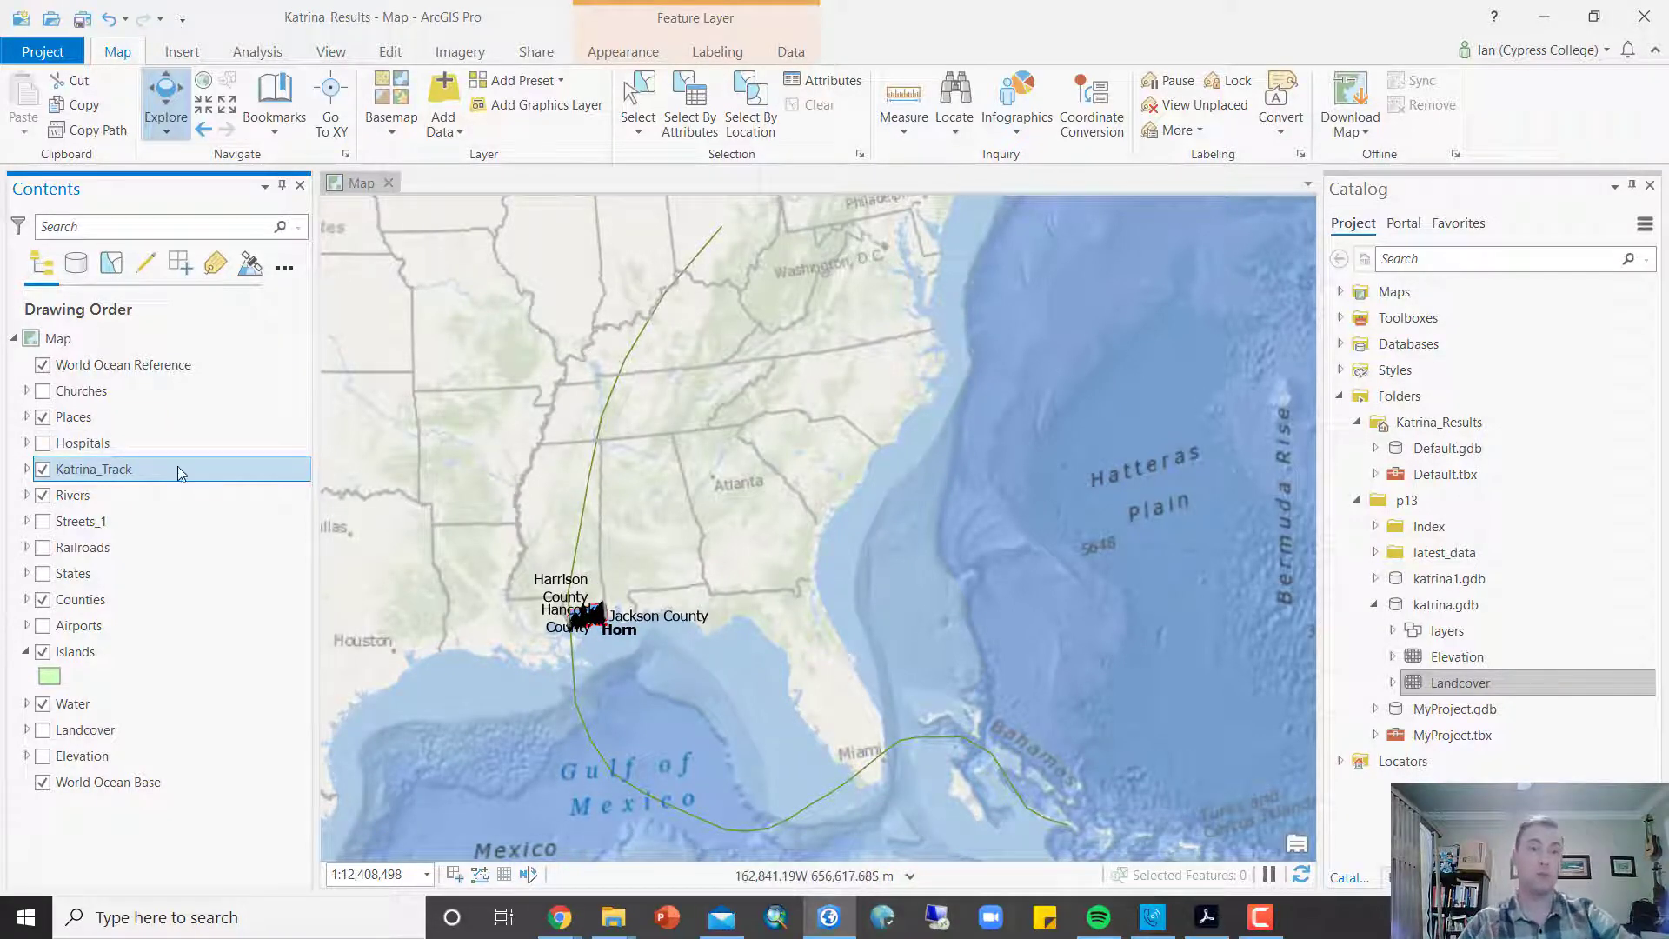
Step: Symbolize the Katrina_Track layer with Graduated Colors based on the PRESSURE field
left_click(622, 52)
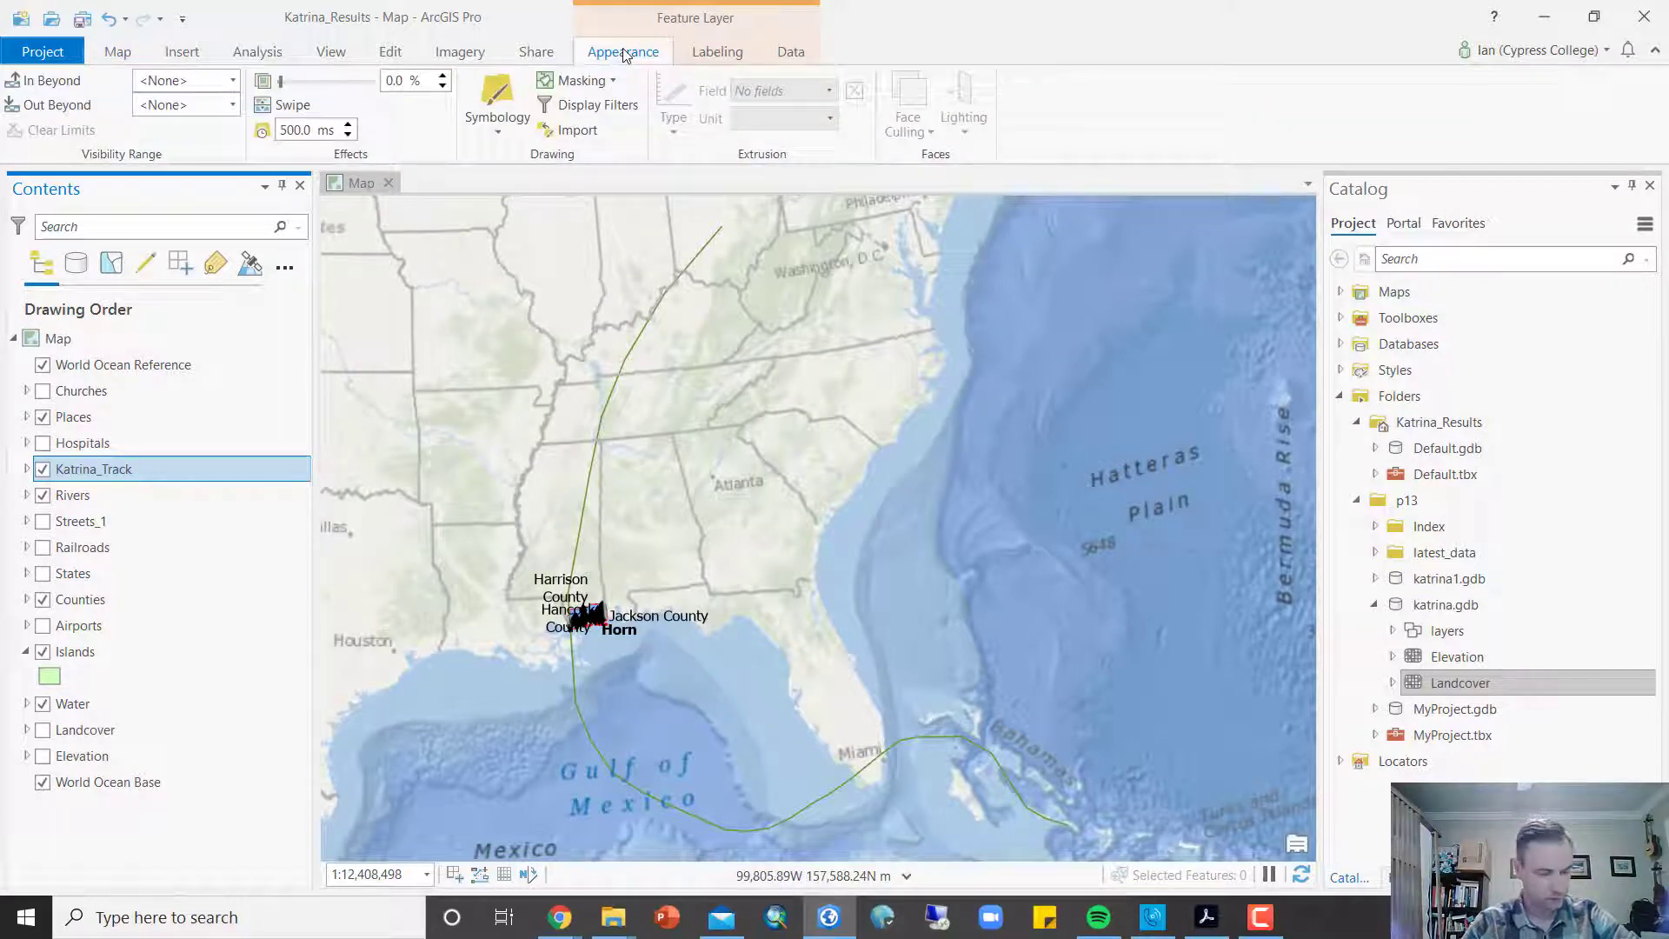
left_click(497, 98)
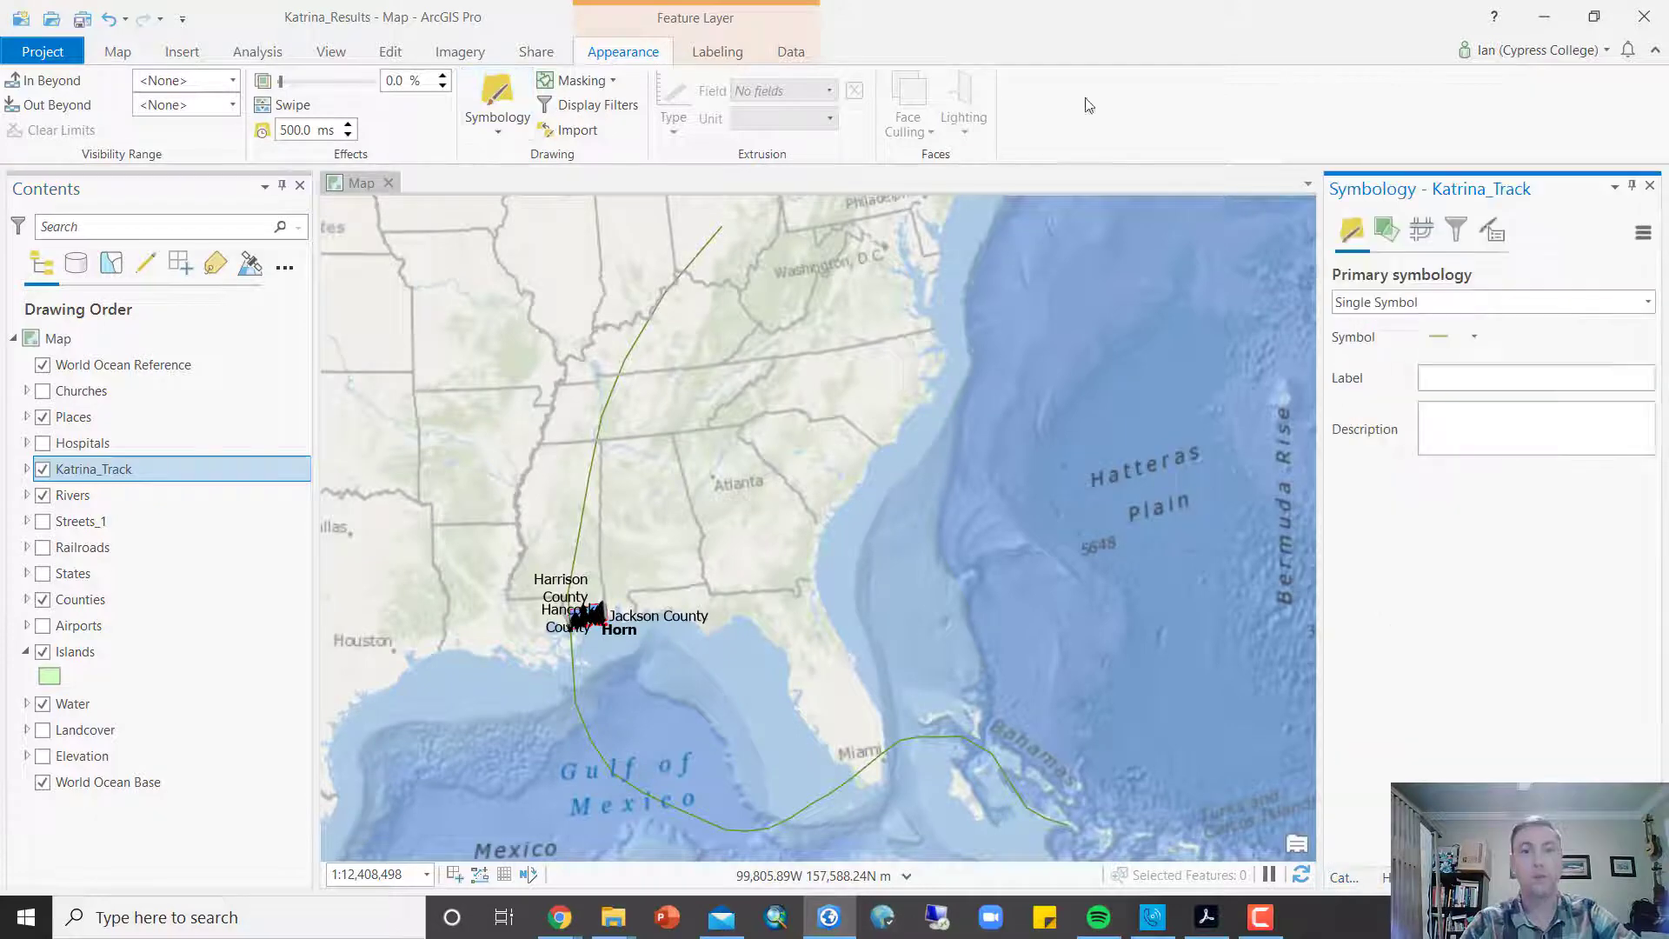
left_click(1646, 303)
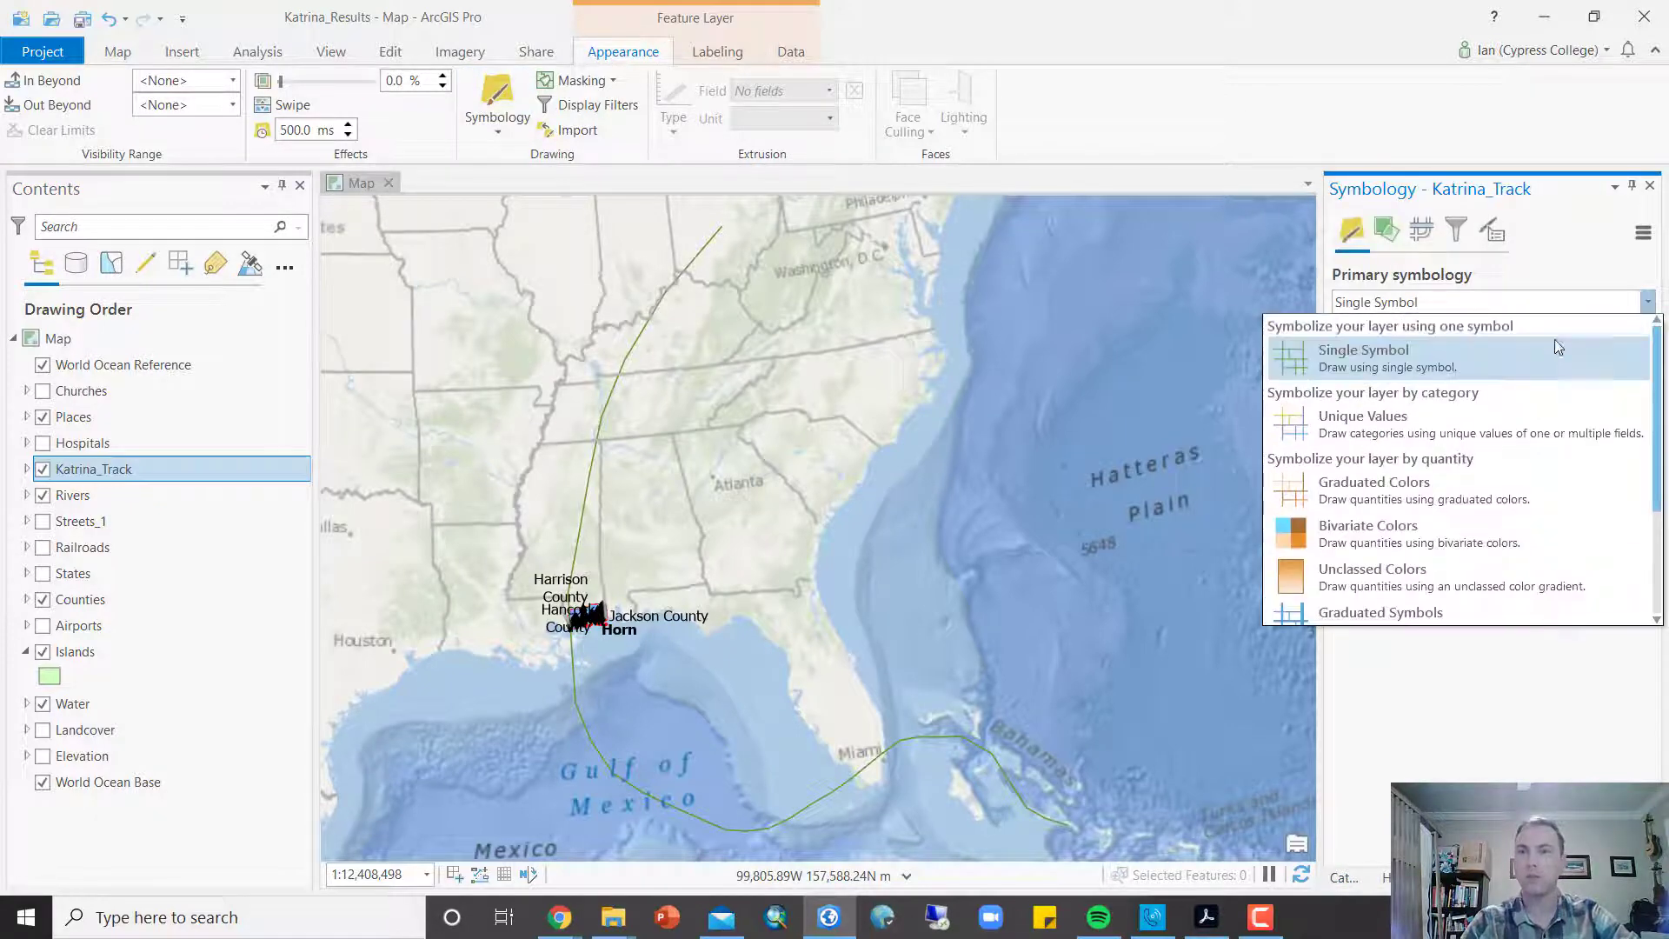
left_click(1416, 492)
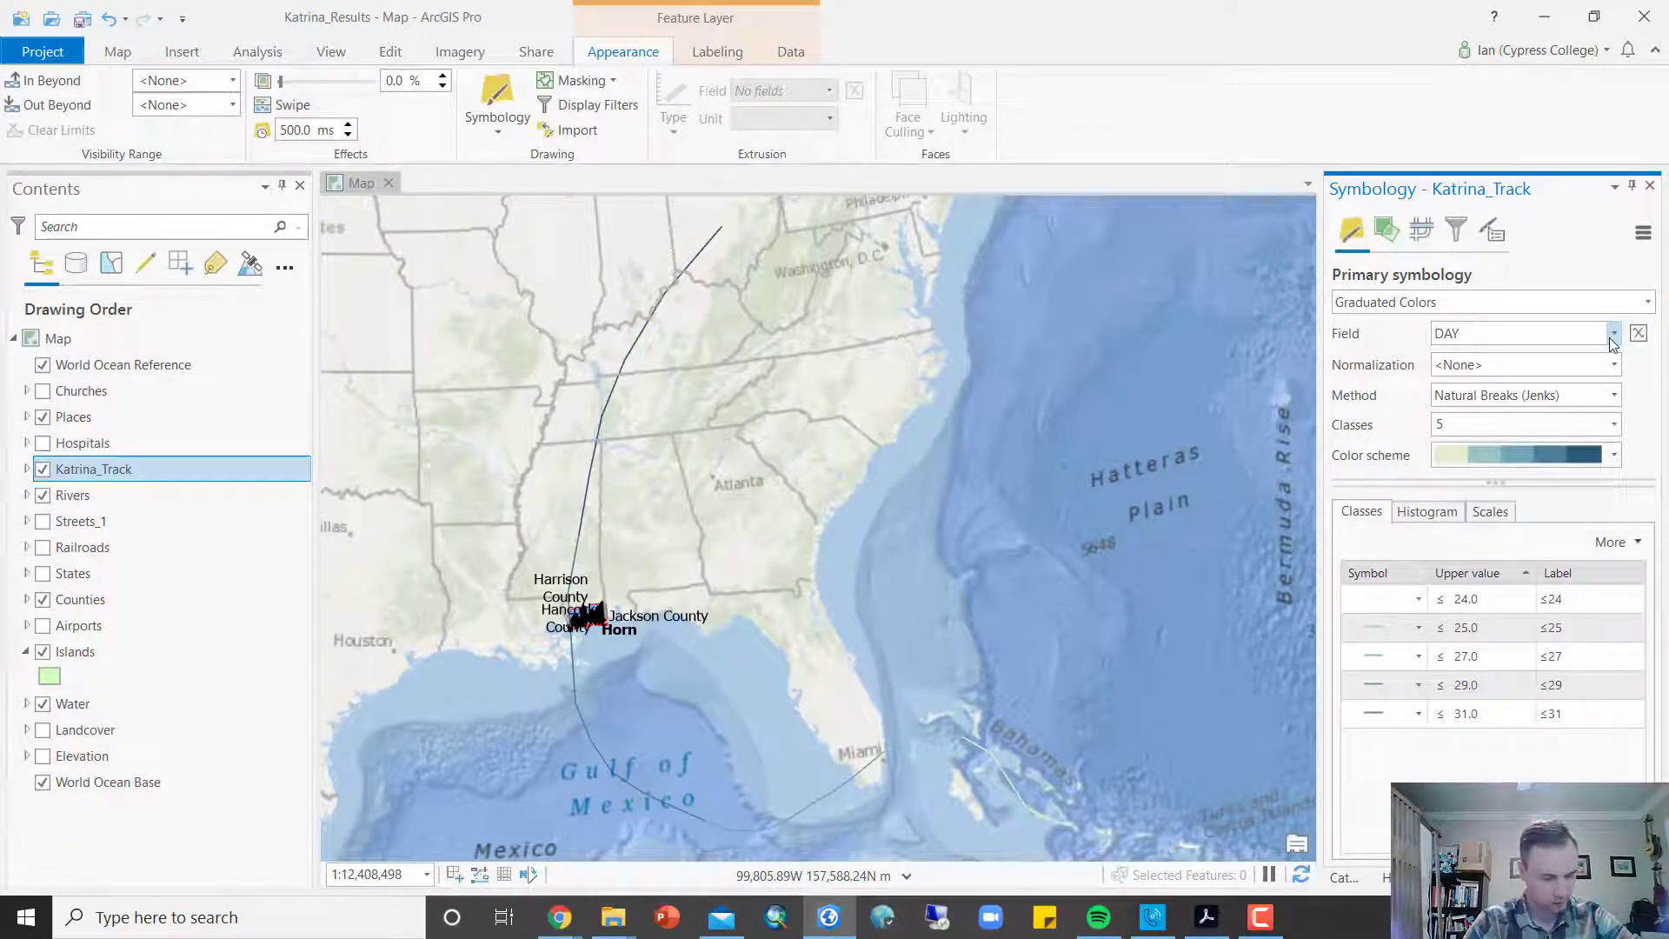
left_click(1610, 337)
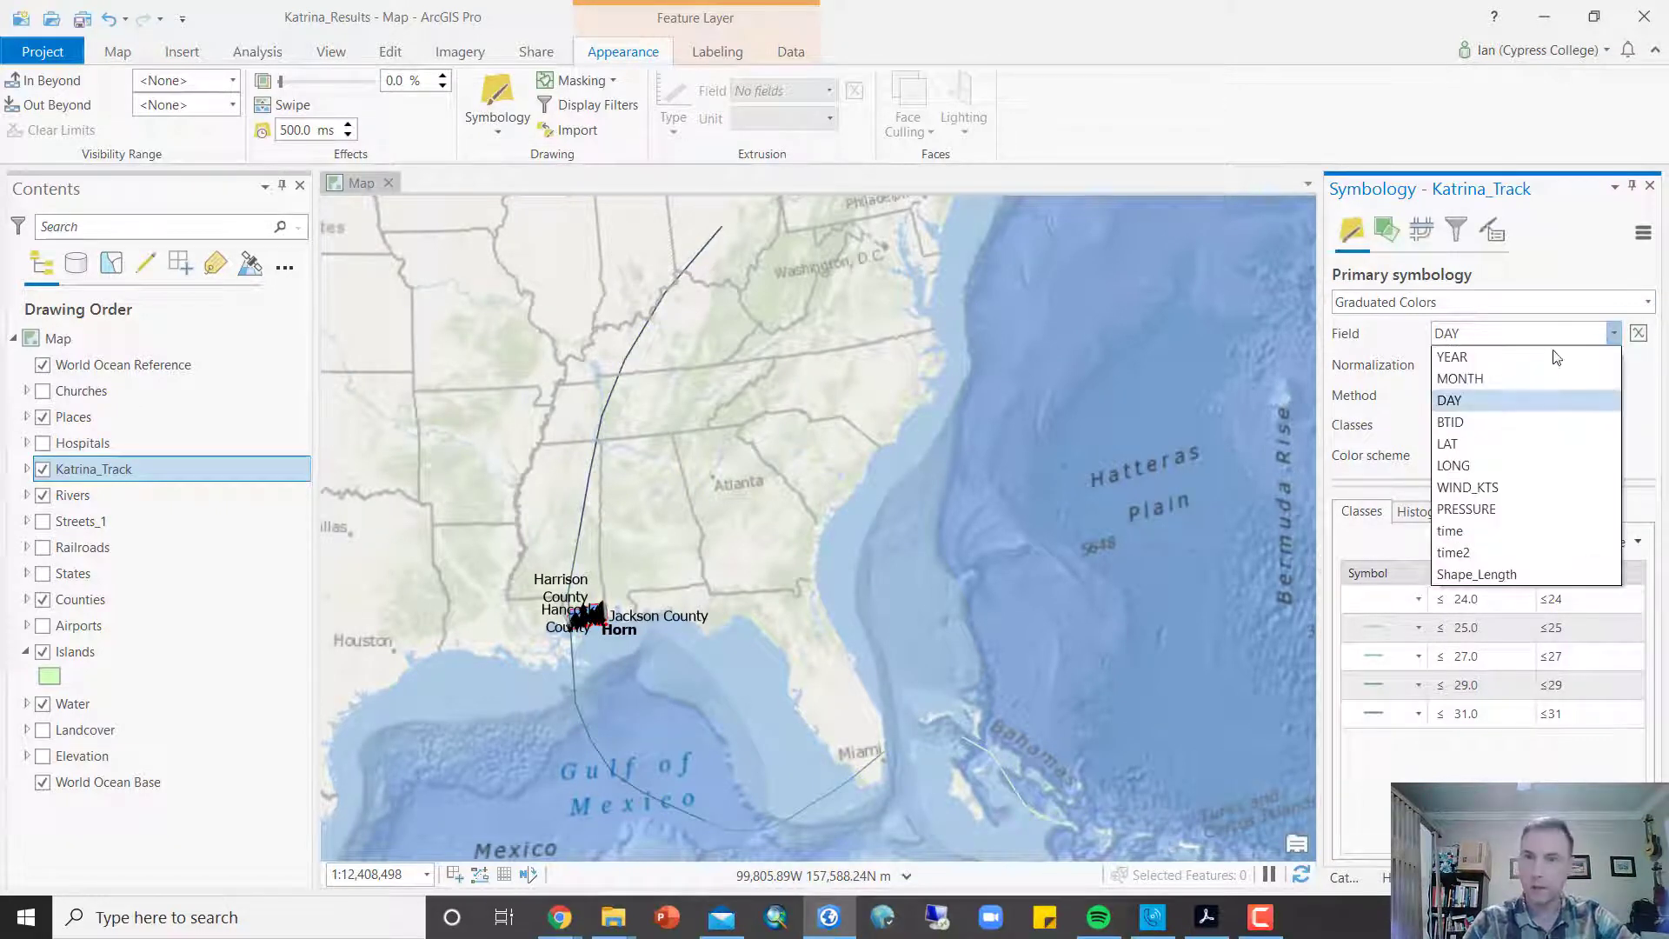
left_click(1485, 511)
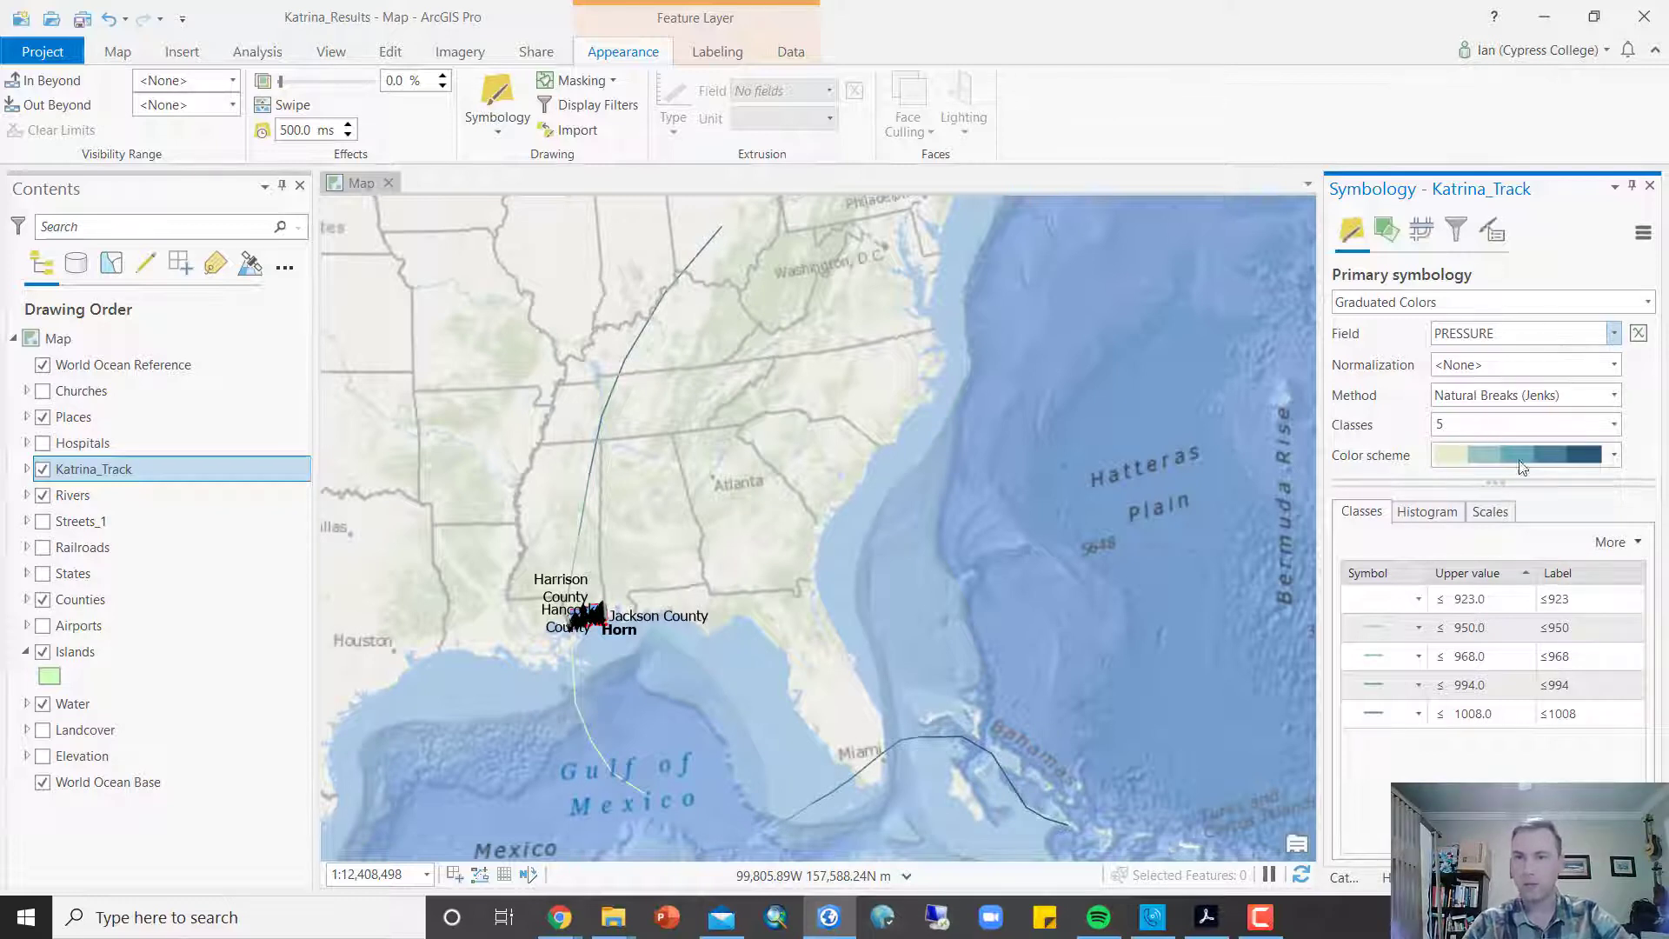
Step: Show the color scheme names and apply the Yellow-Orange-Red (5 Classes) scheme to Katrina_Track
left_click(1612, 456)
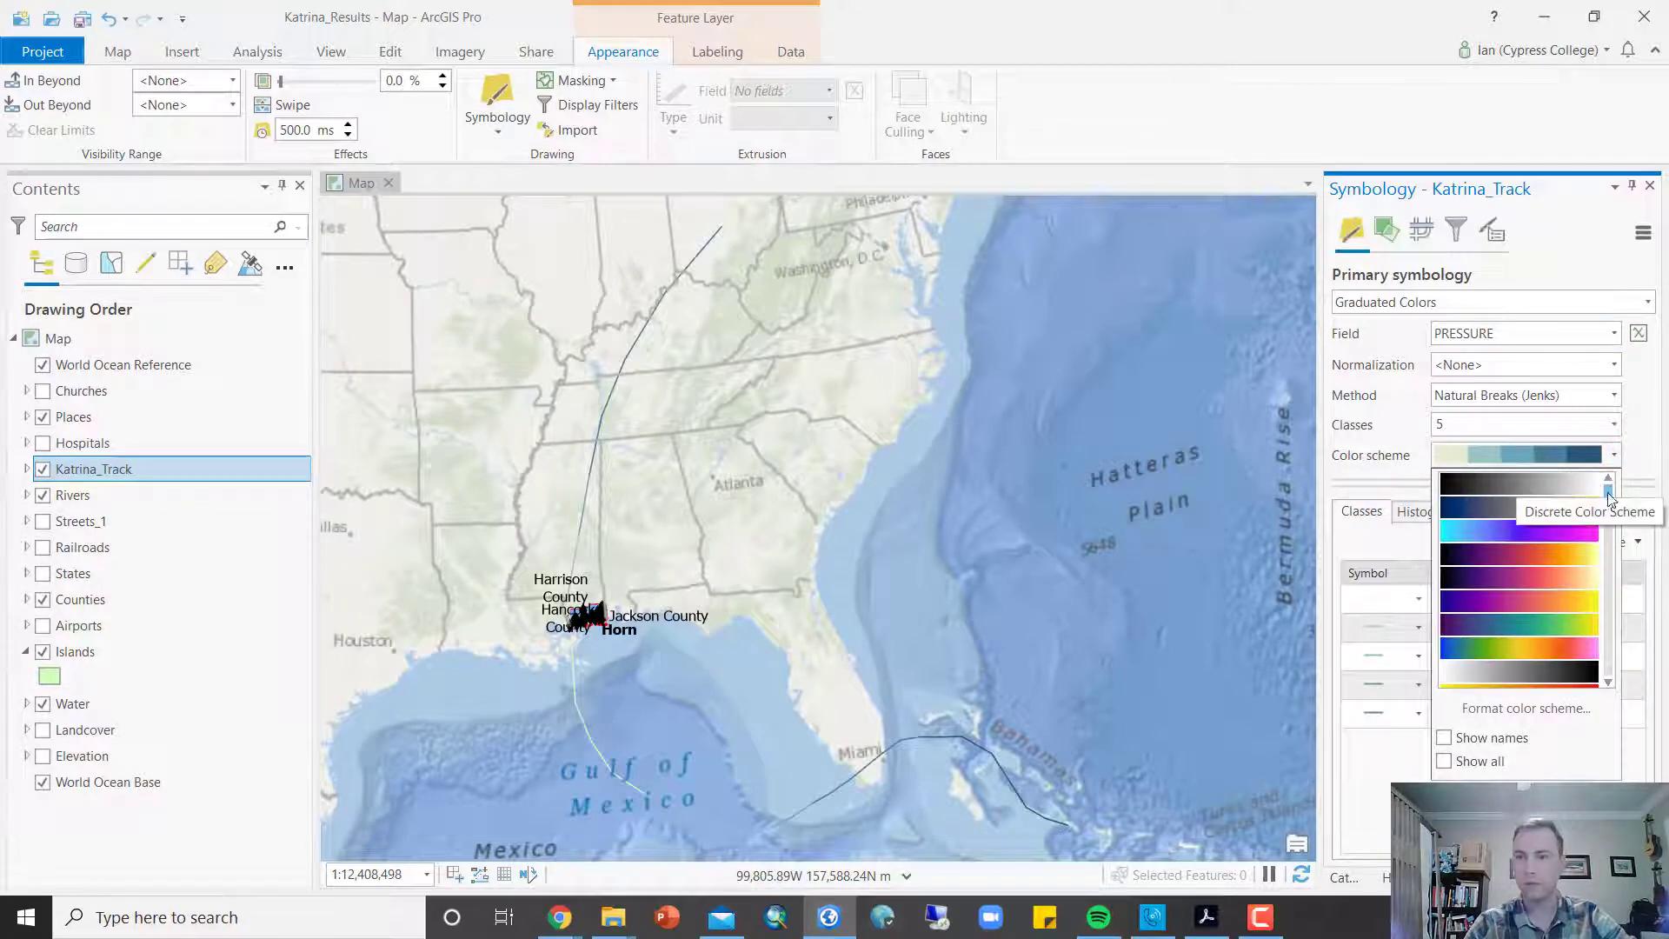
left_click_drag(1609, 507, 1609, 629)
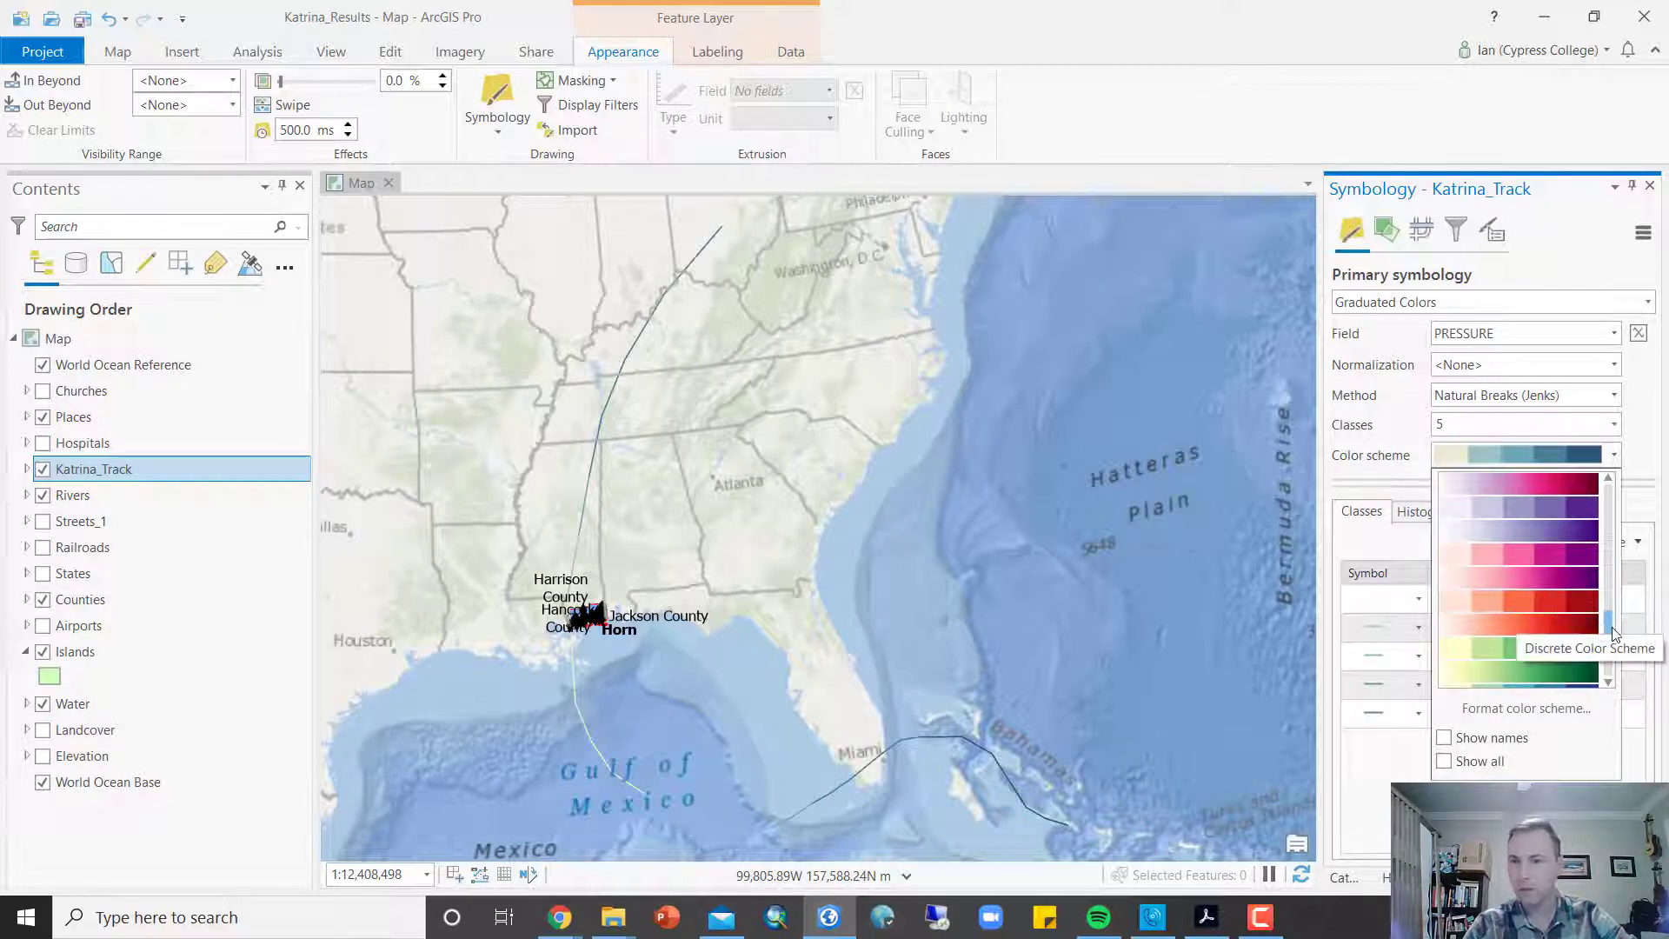
left_click_drag(1608, 634, 1608, 586)
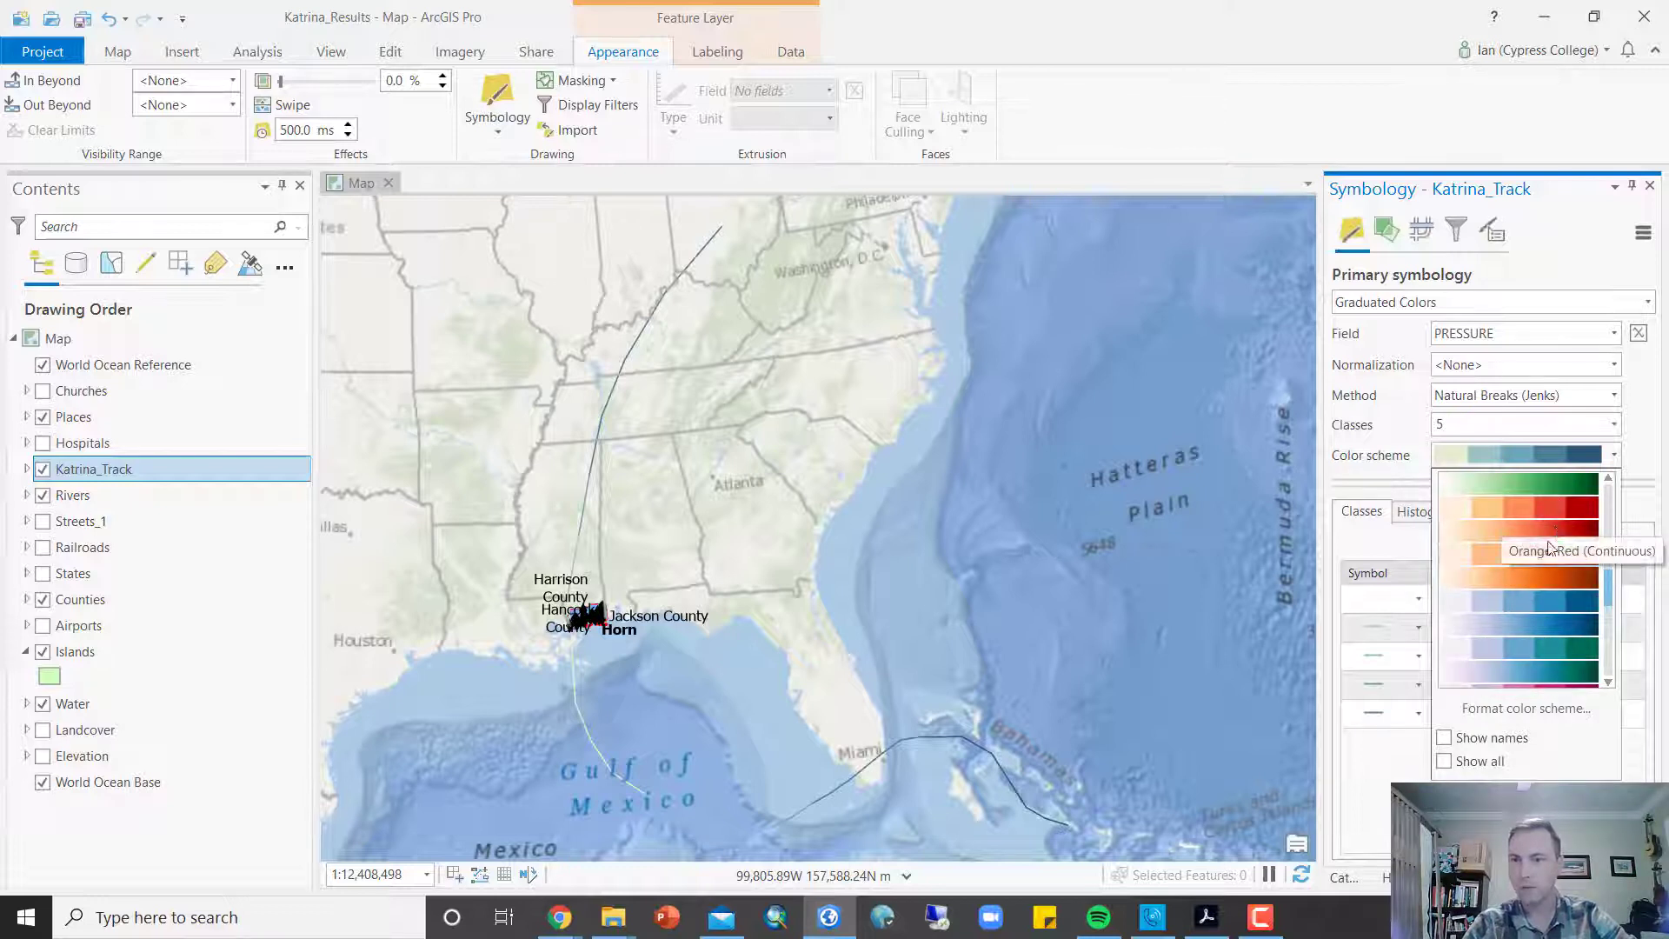
left_click(1443, 737)
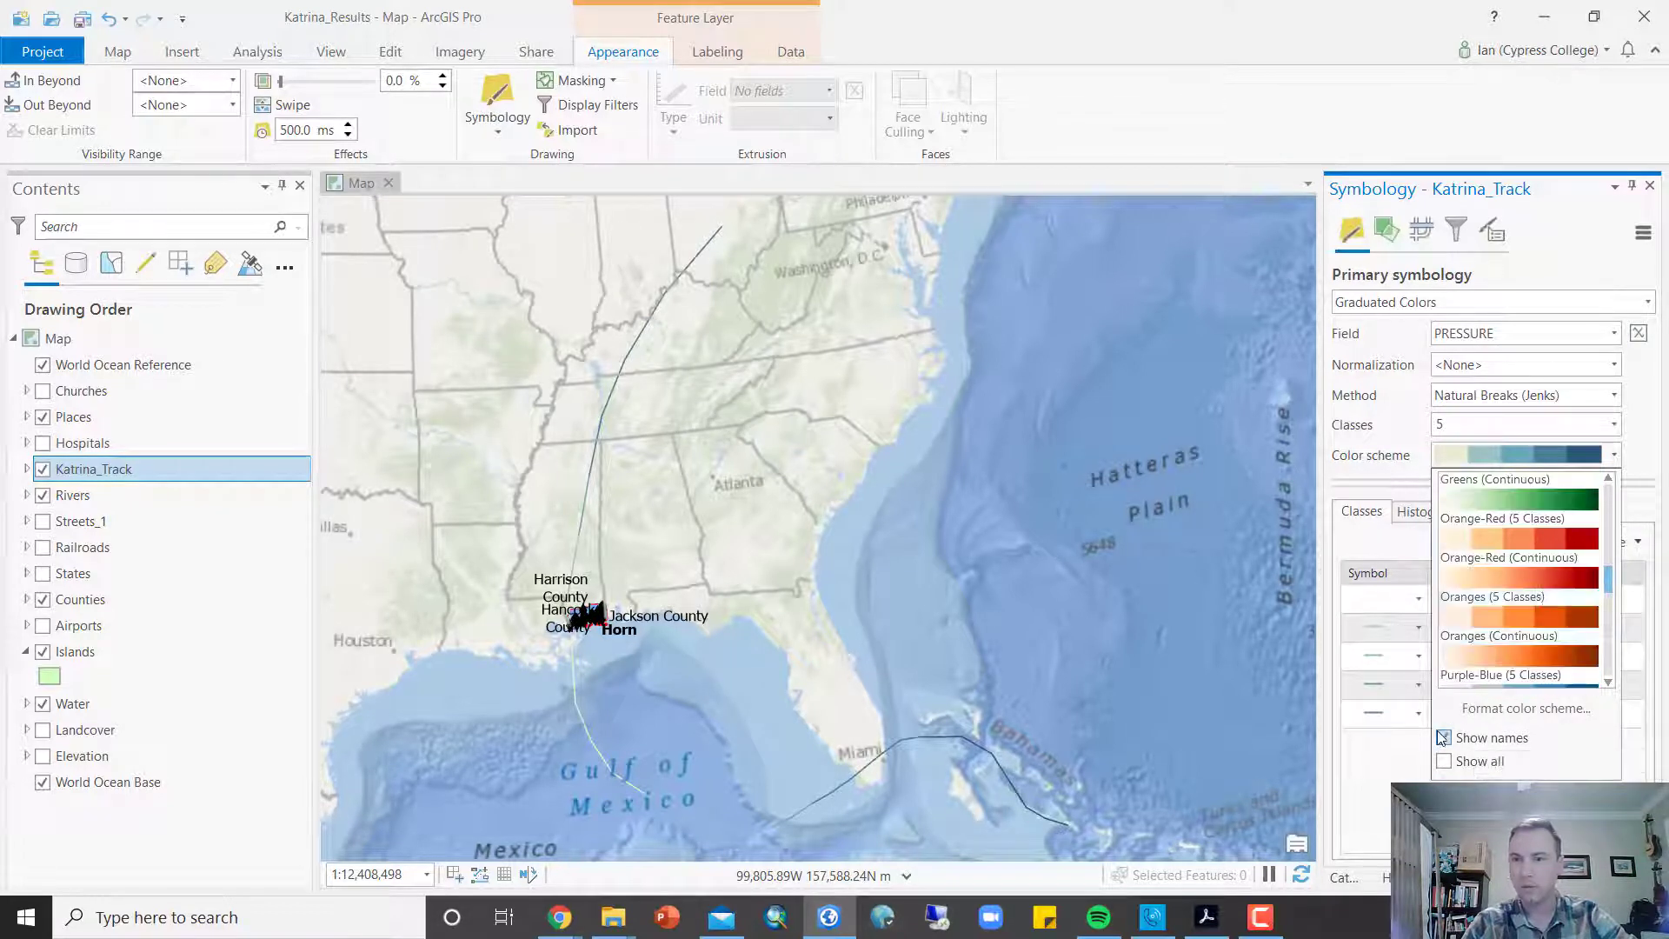
left_click_drag(1610, 580, 1608, 663)
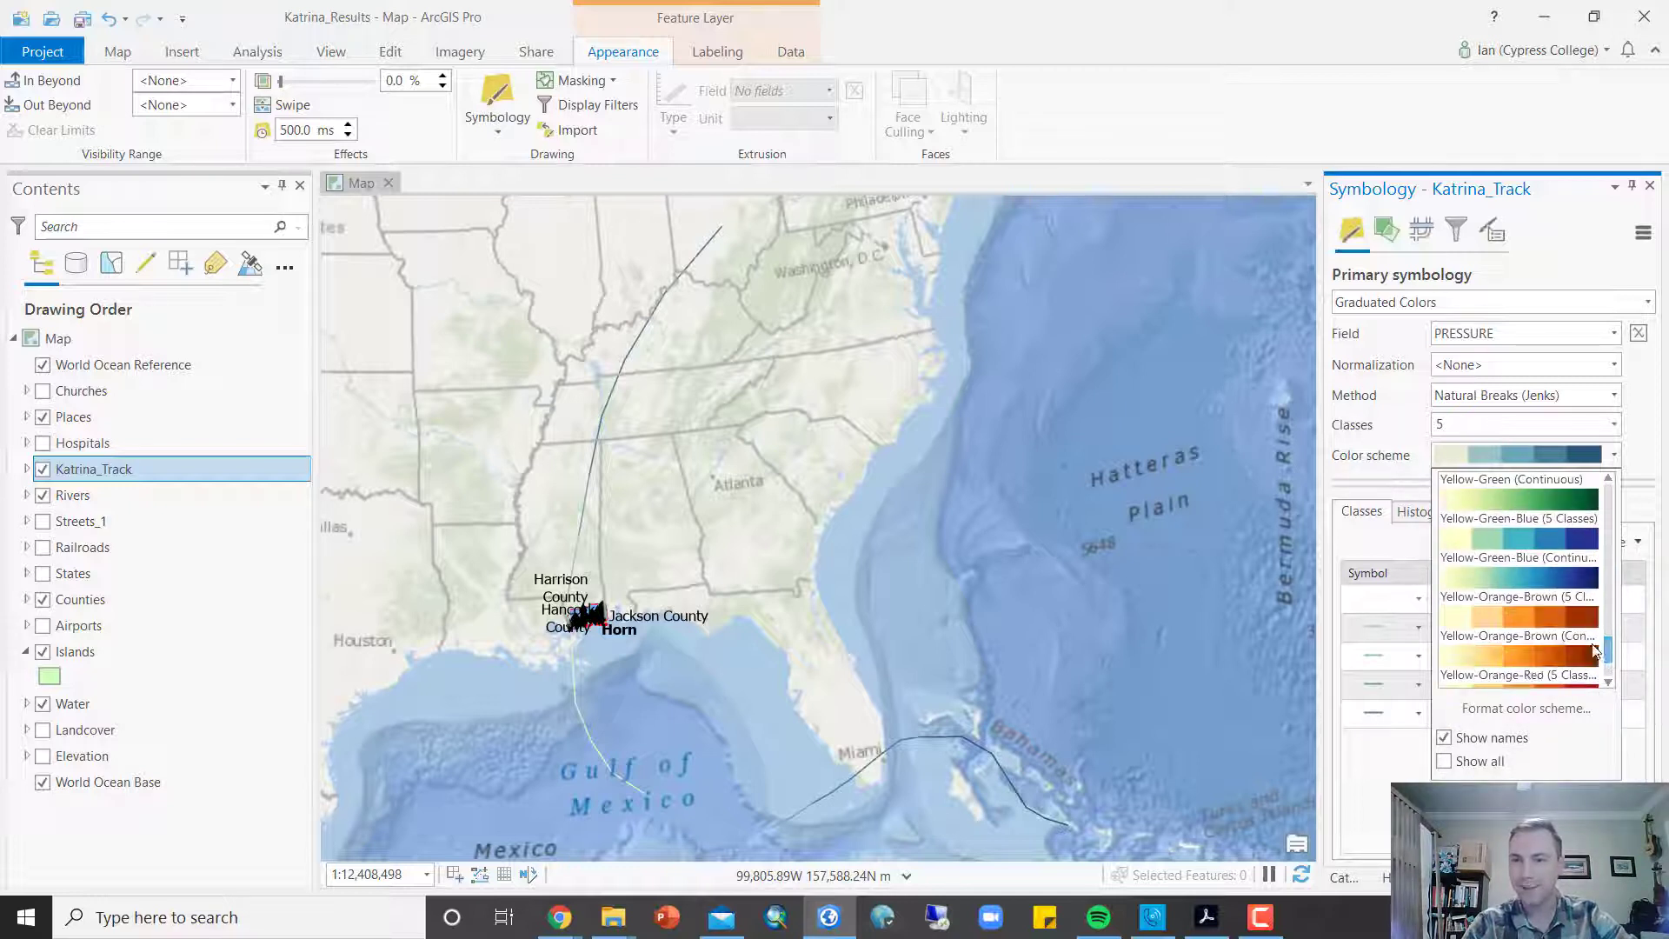
scroll(1503, 650, "down", 2)
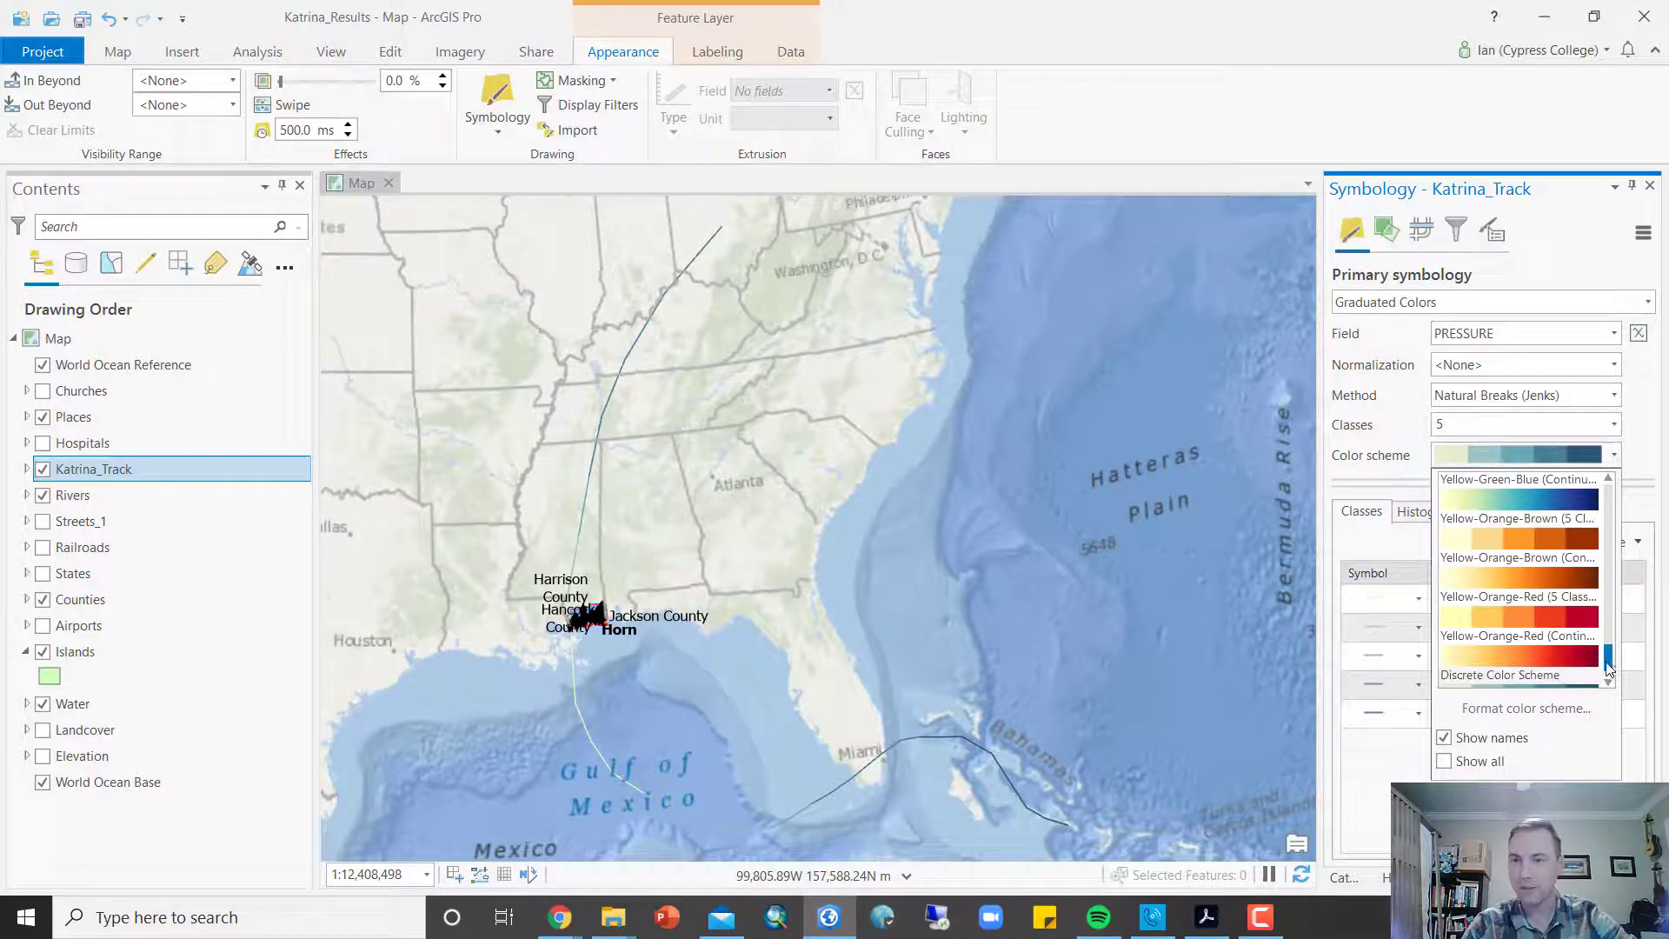
left_click(1493, 620)
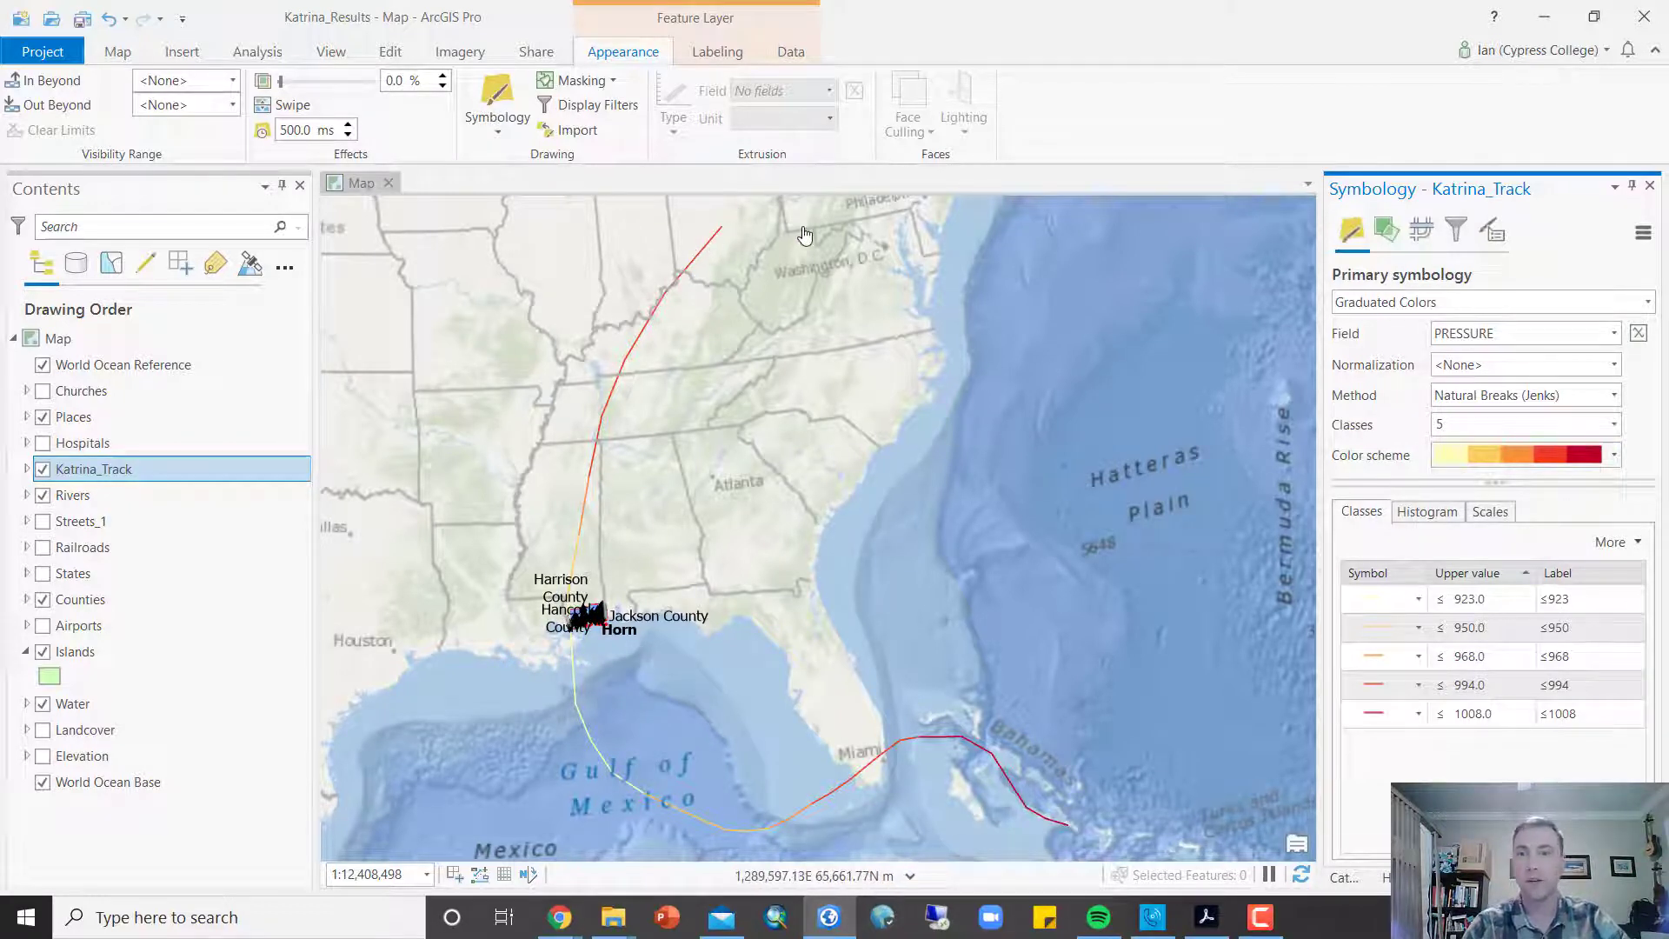
Step: Format all Katrina_Track class symbols with a line width of 5 pt
left_click(1618, 543)
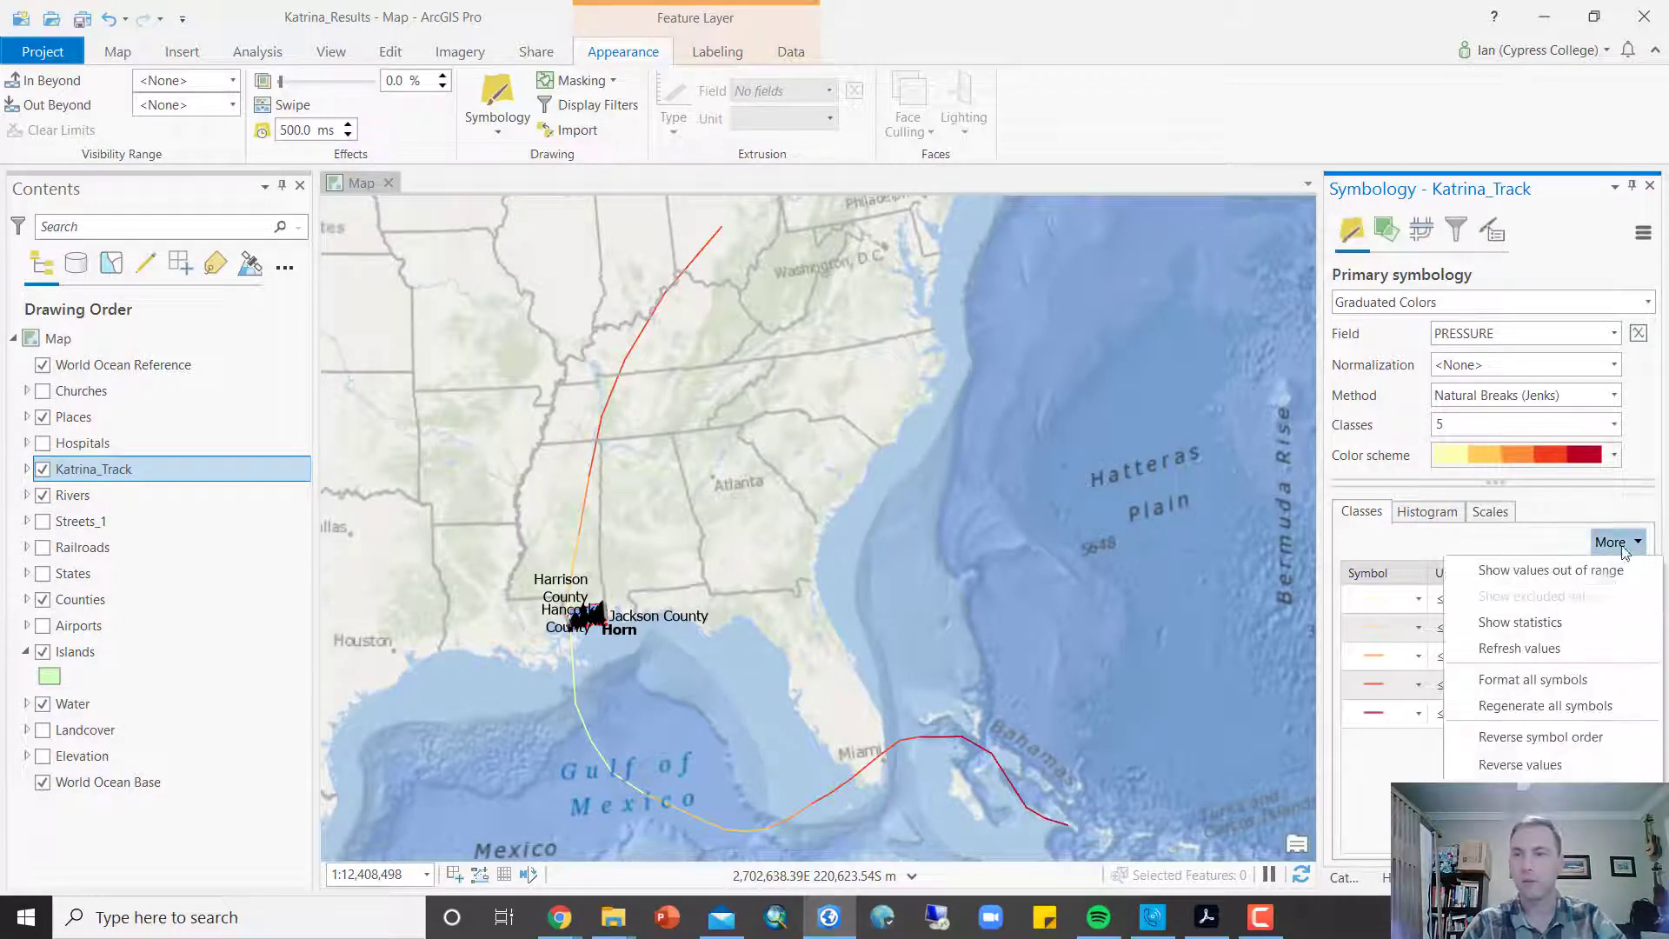
left_click(1592, 680)
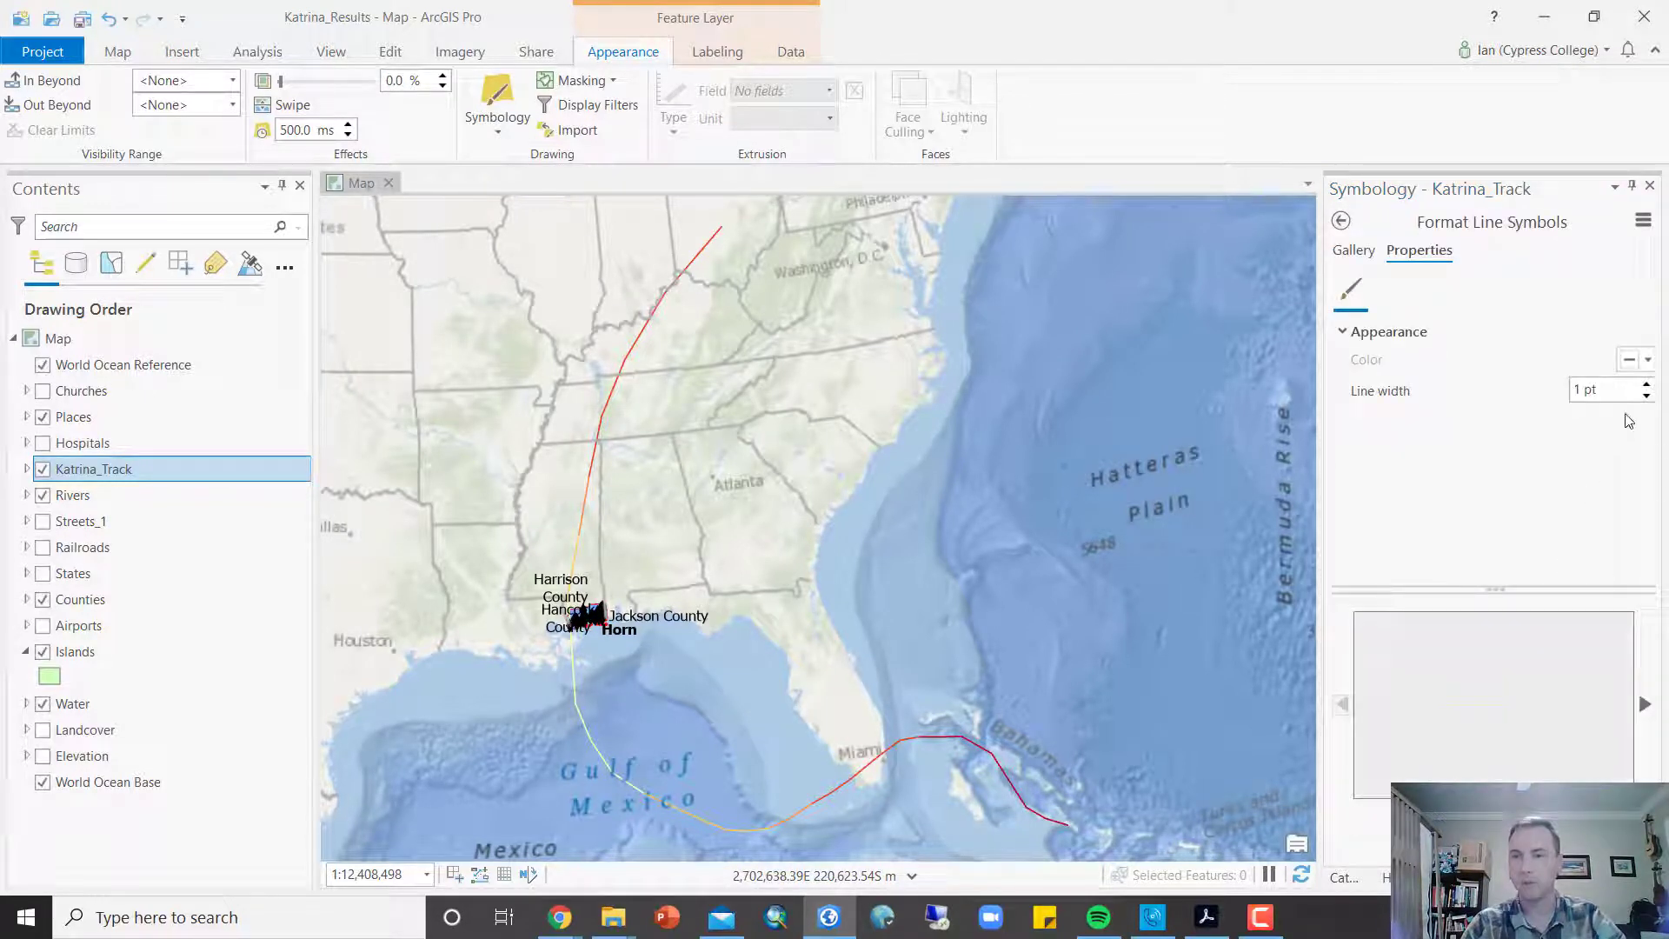
left_click(1644, 388)
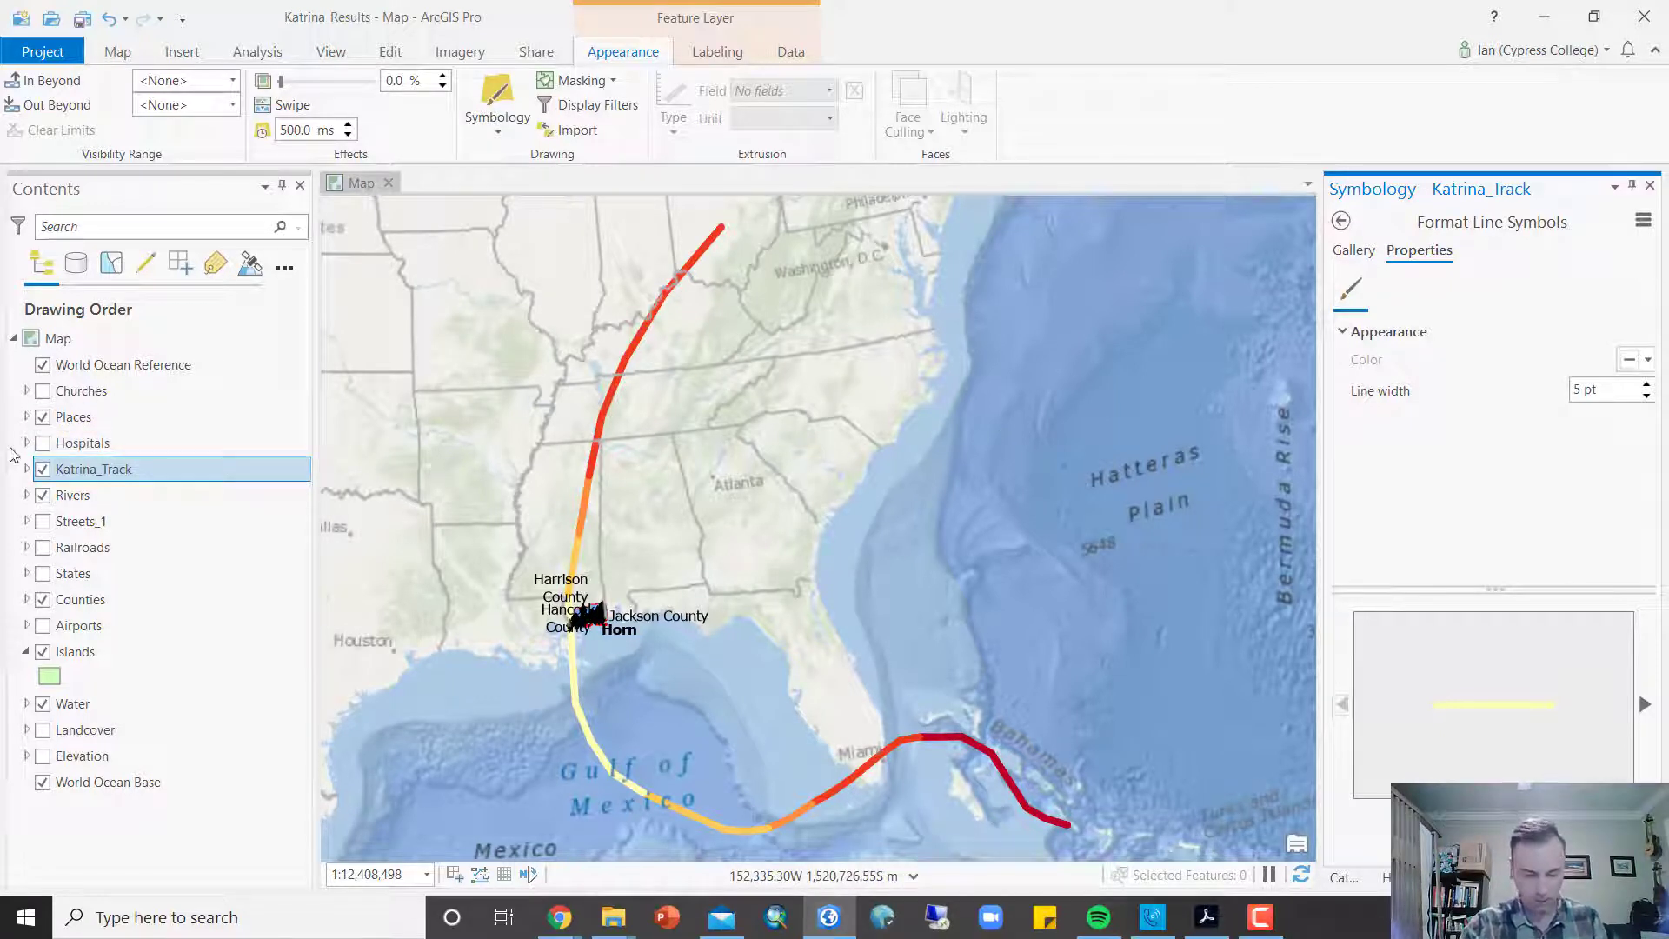
Step: Enable time on the Katrina_Track layer, with each feature having a single time field, using the time2 field
left_click(128, 477)
right_click(128, 484)
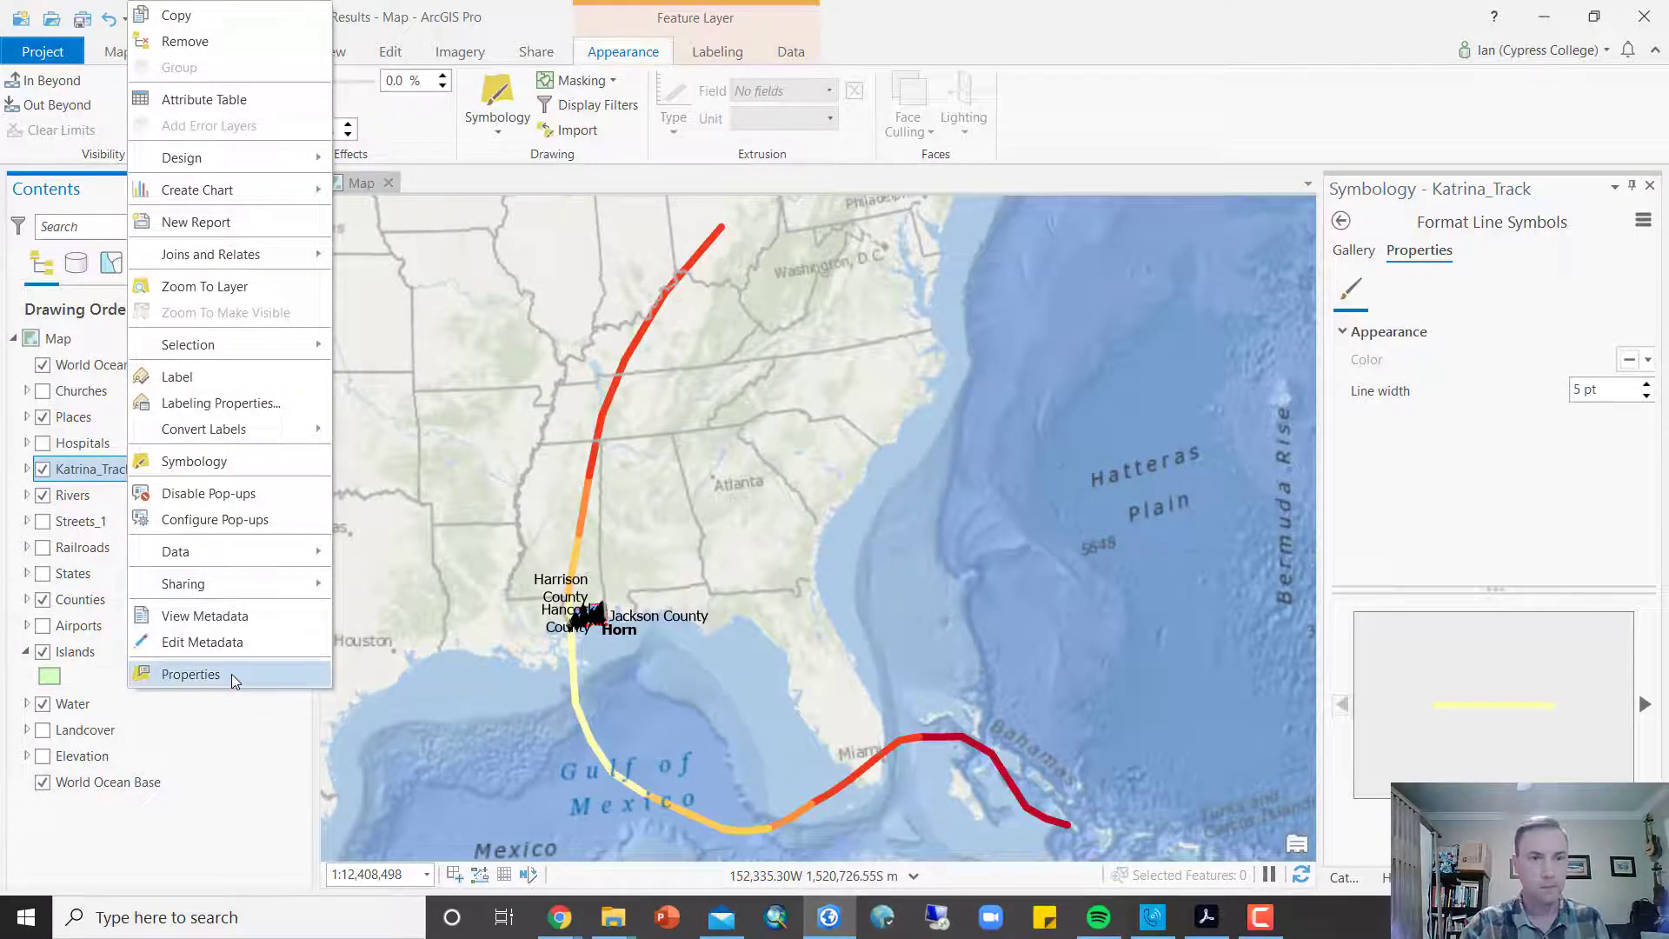
left_click(231, 675)
left_click(587, 482)
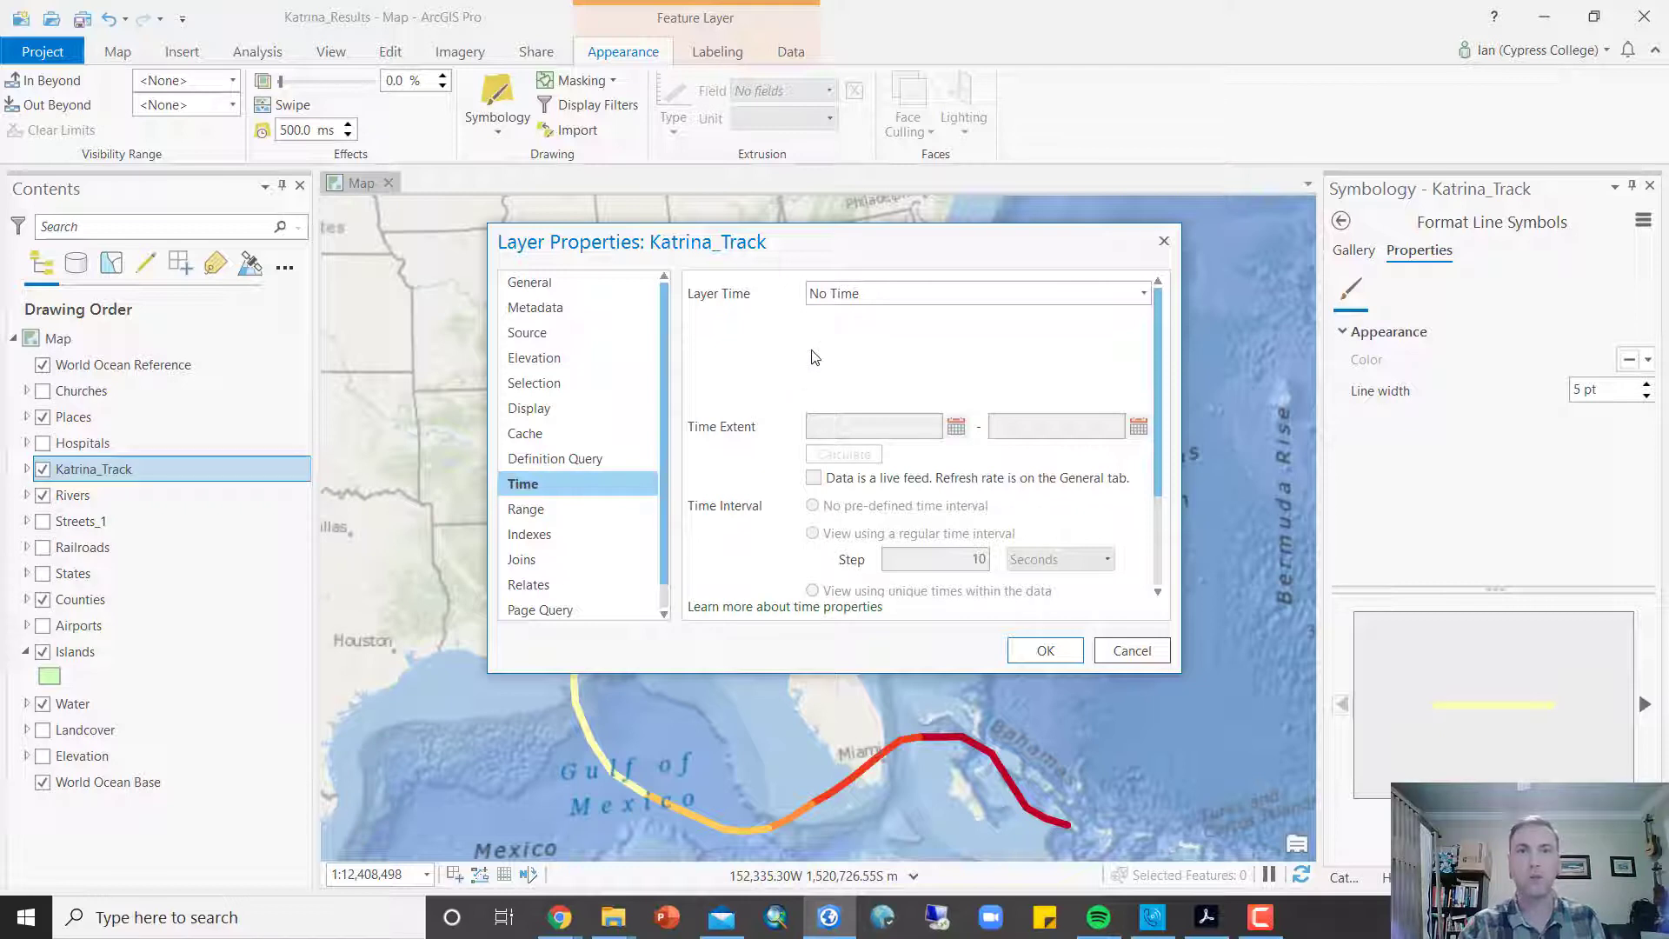
left_click(850, 296)
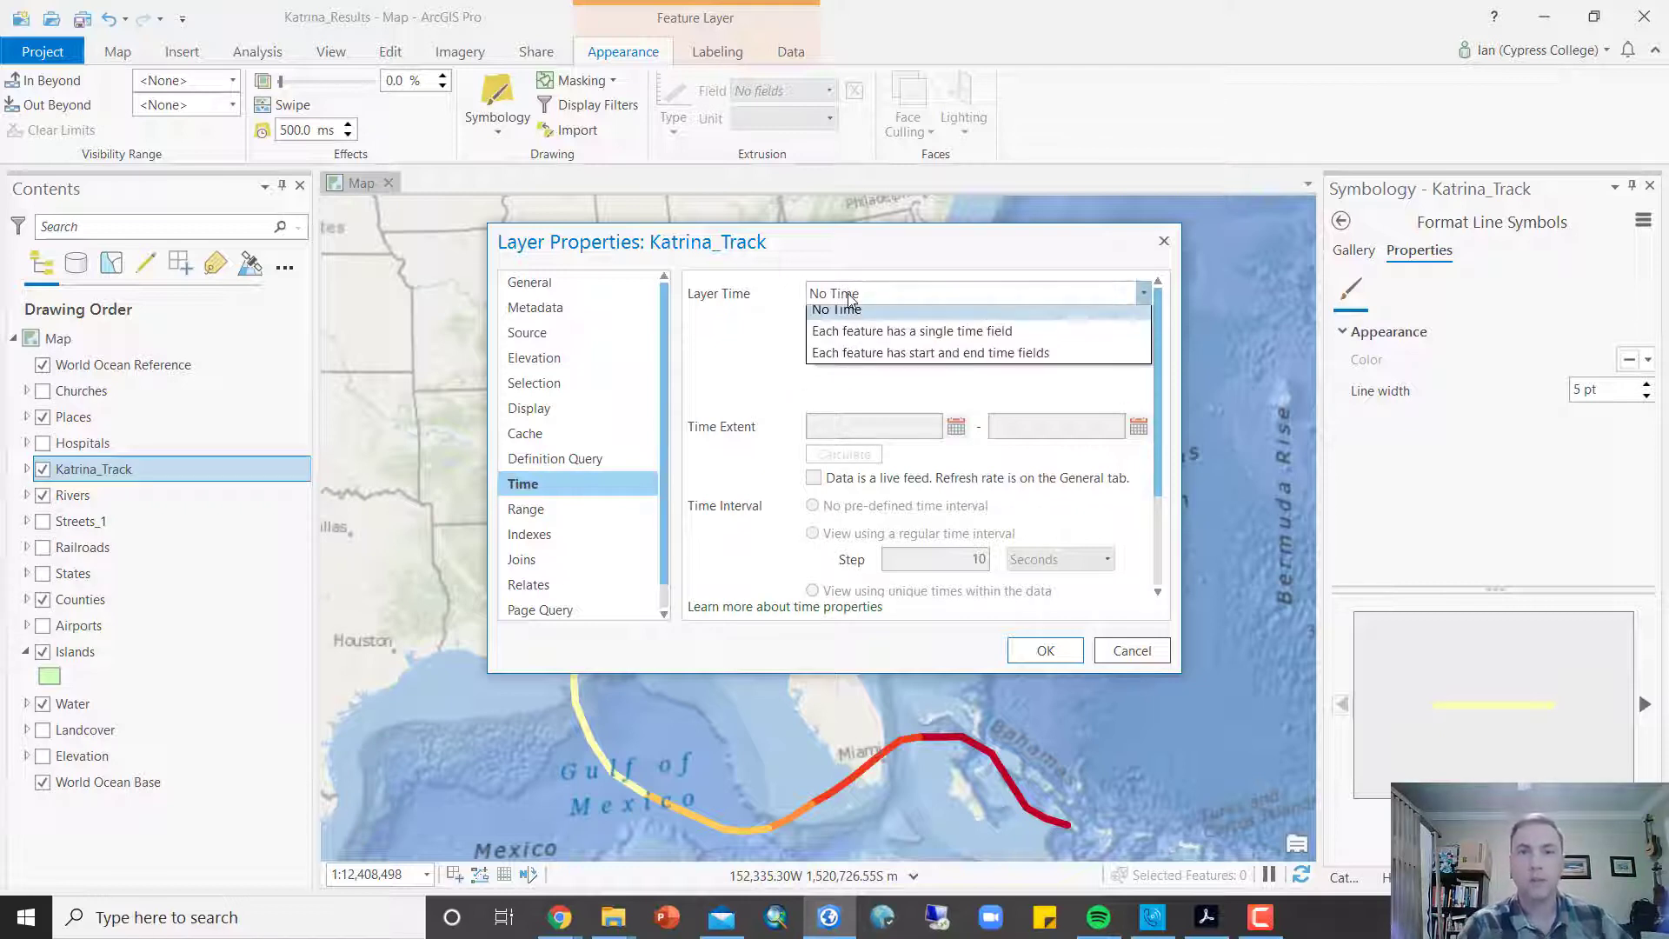
left_click(966, 342)
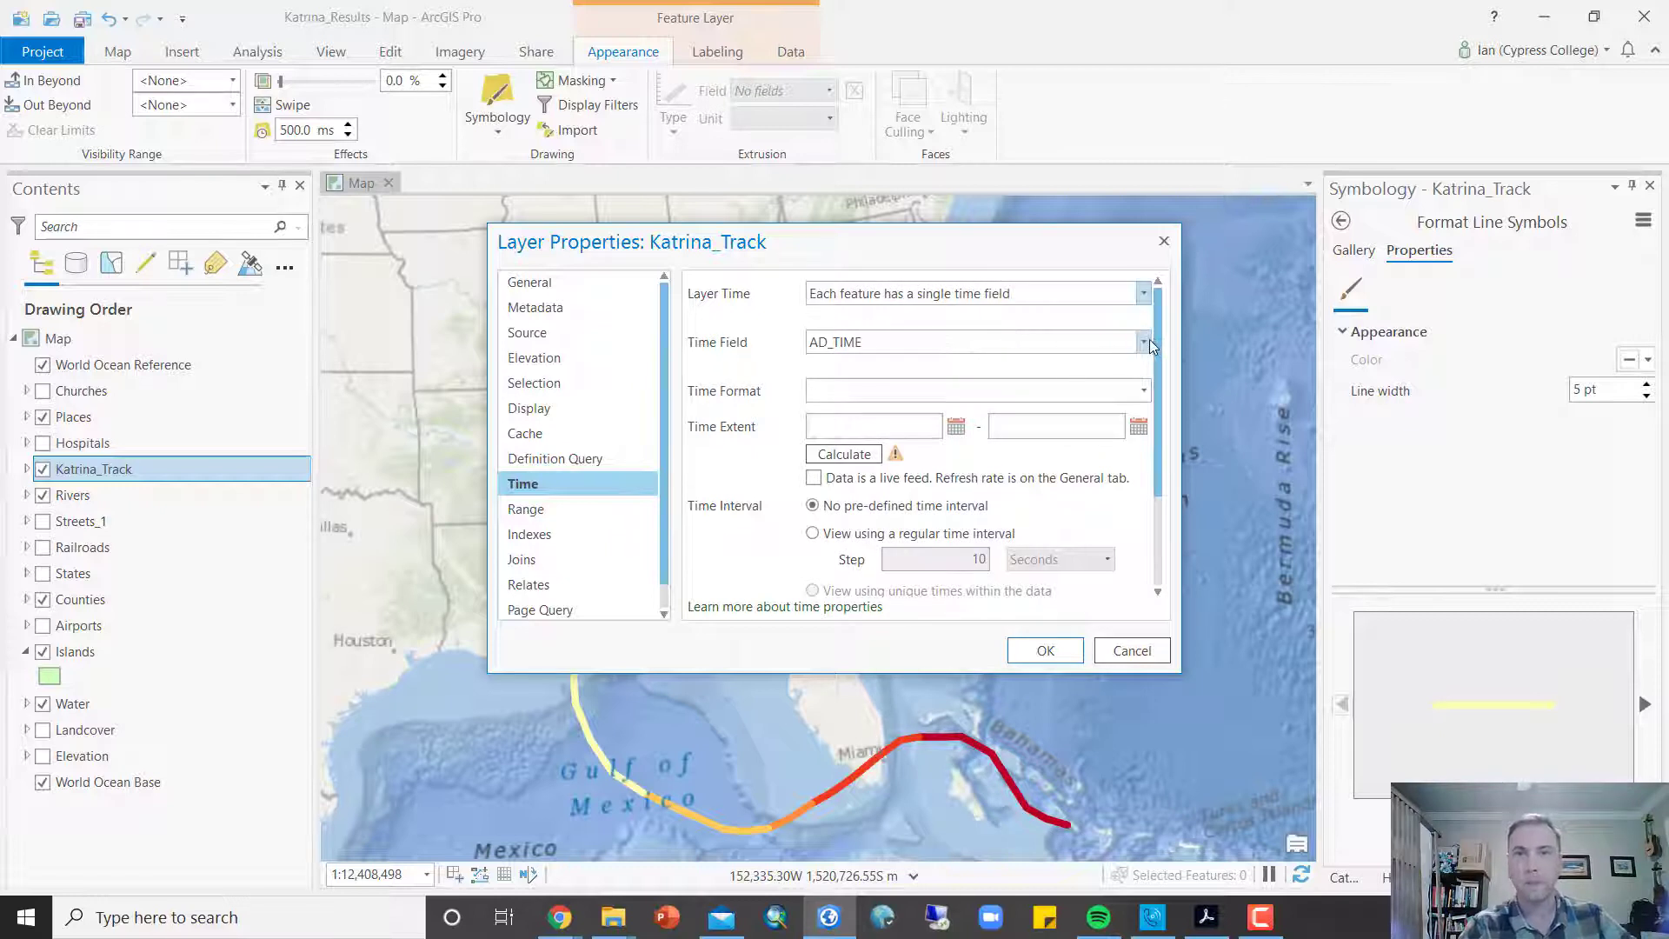
left_click(1144, 343)
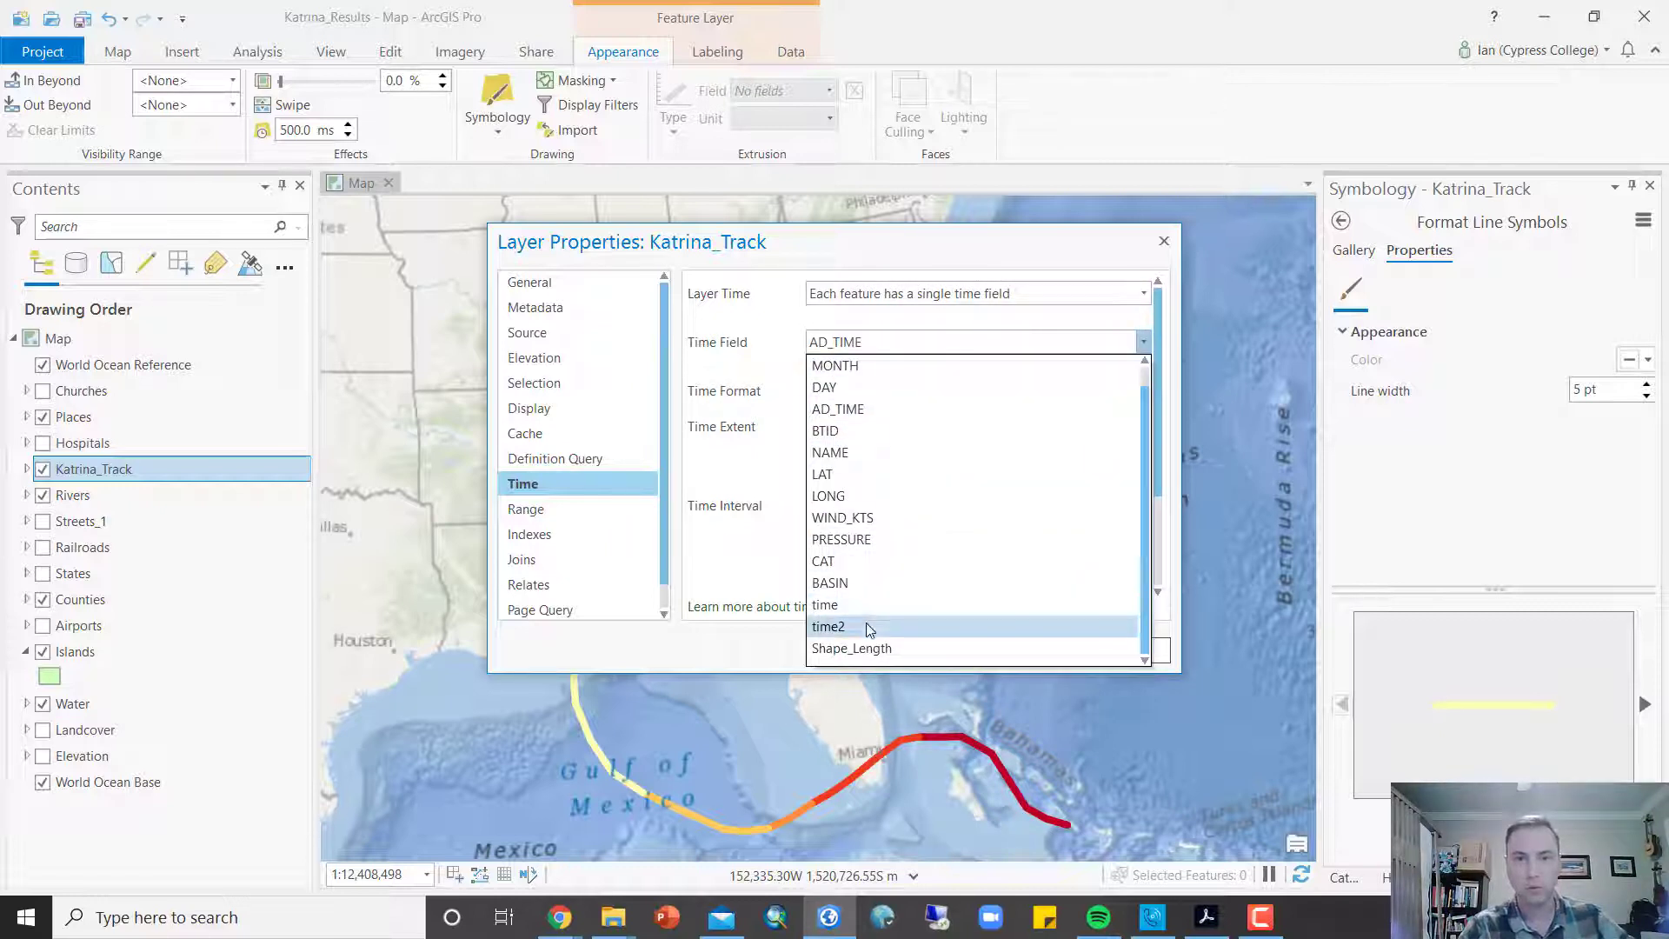
left_click(870, 628)
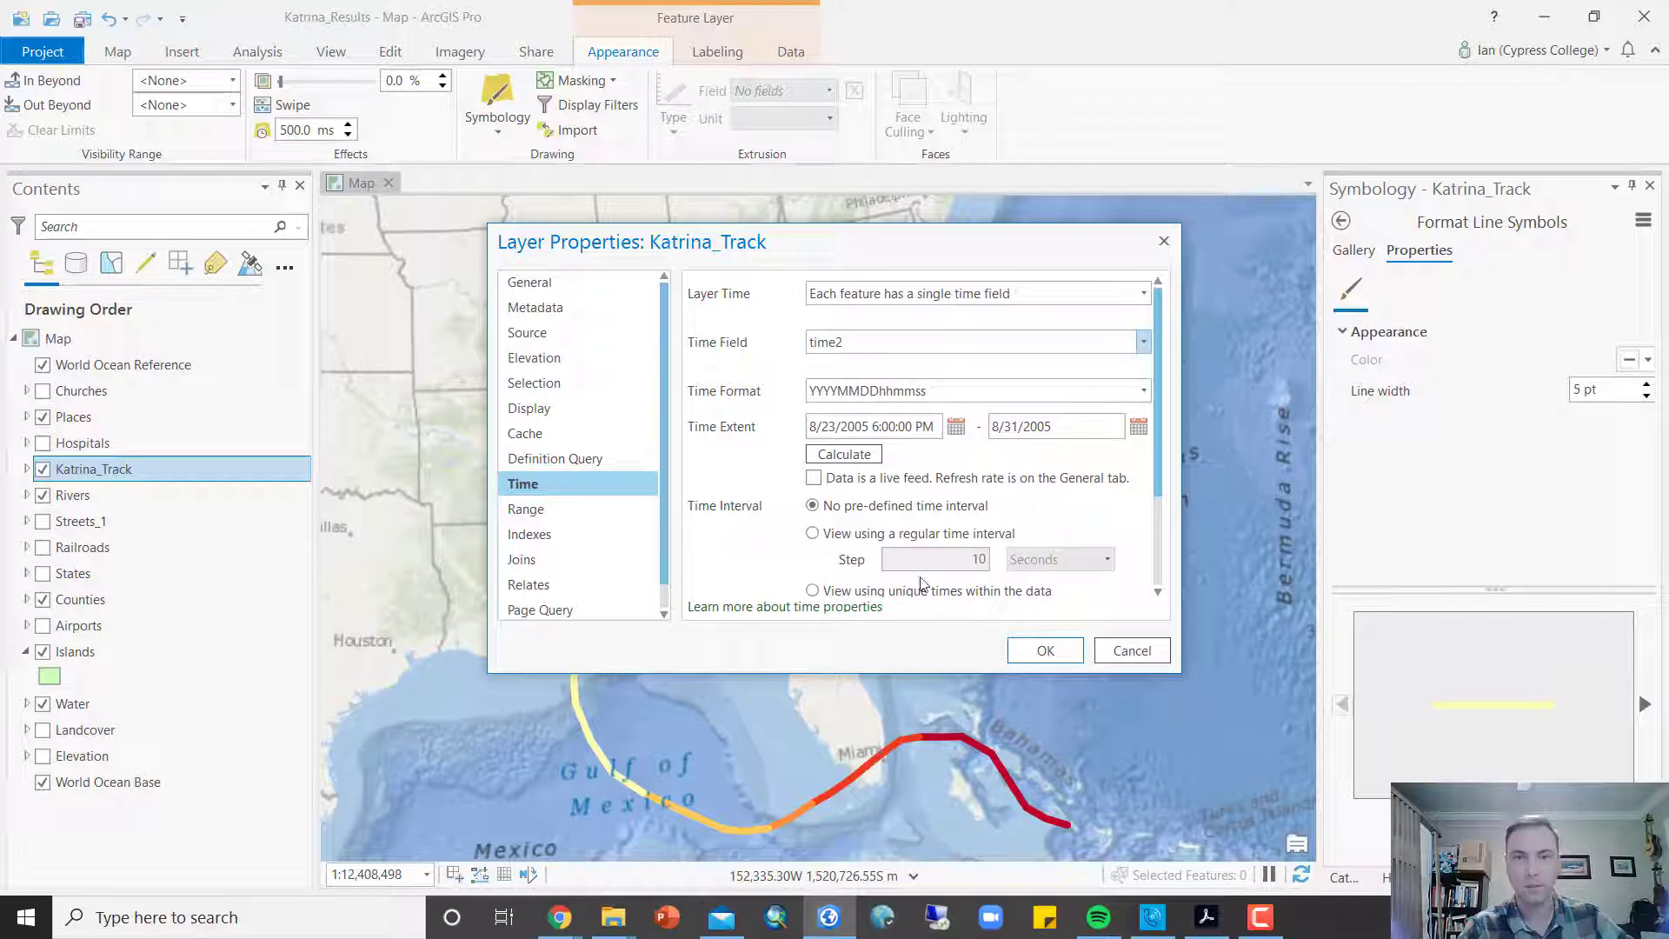
left_click(1047, 651)
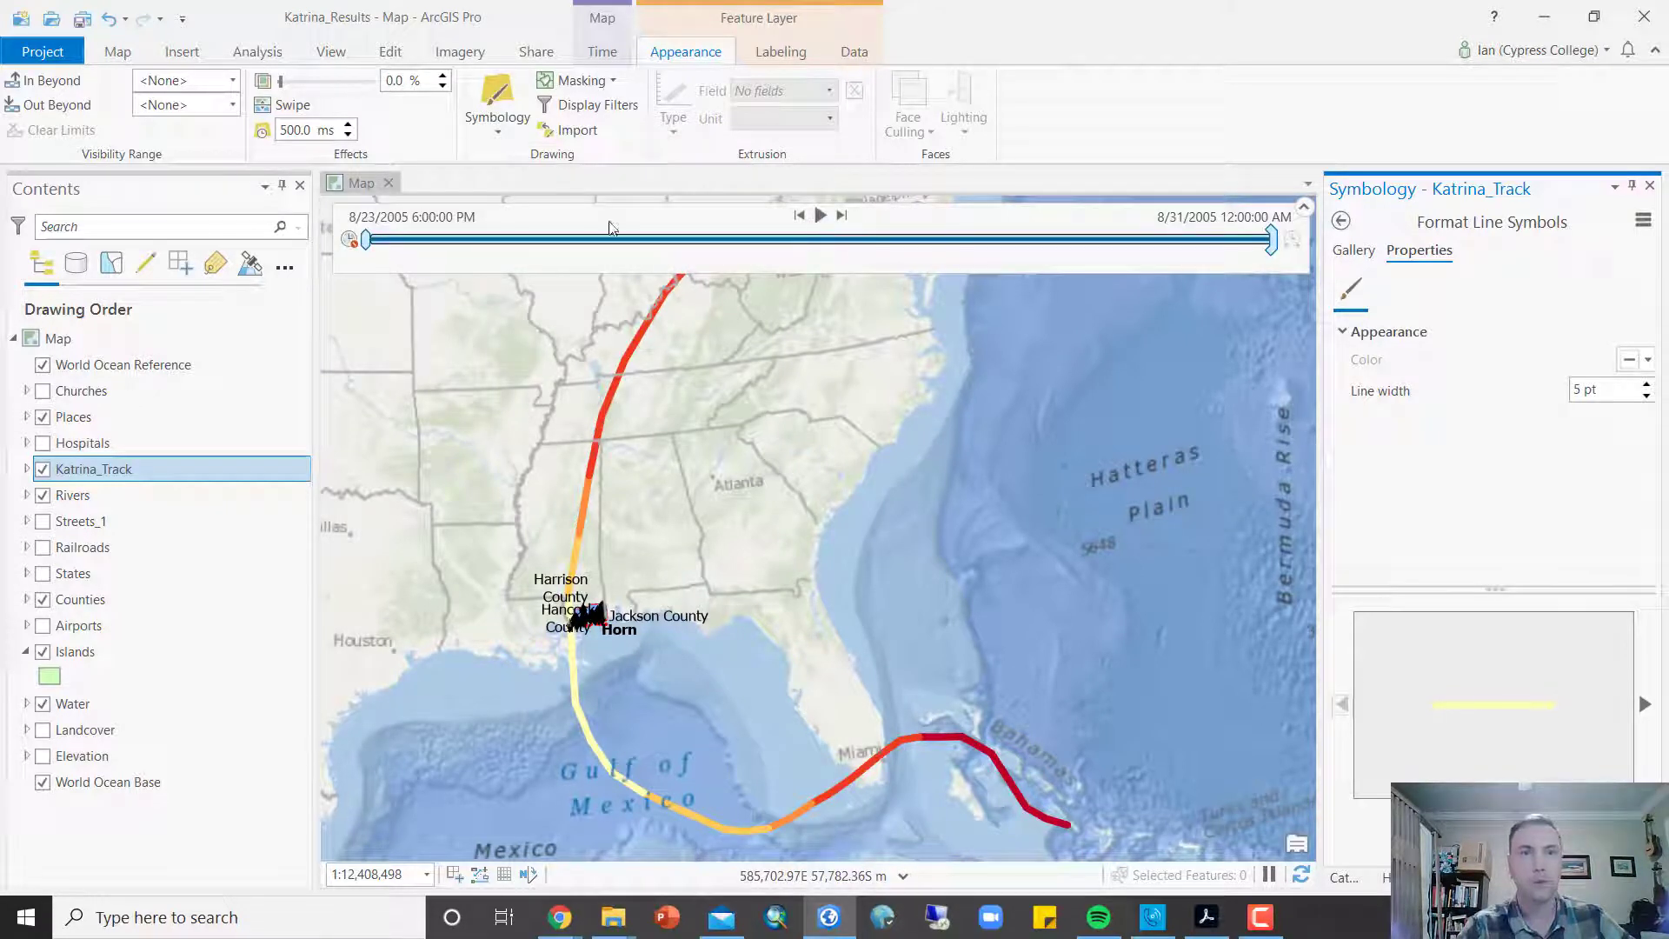
Step: Play the time animation of the hurricane track across the map
left_click(821, 216)
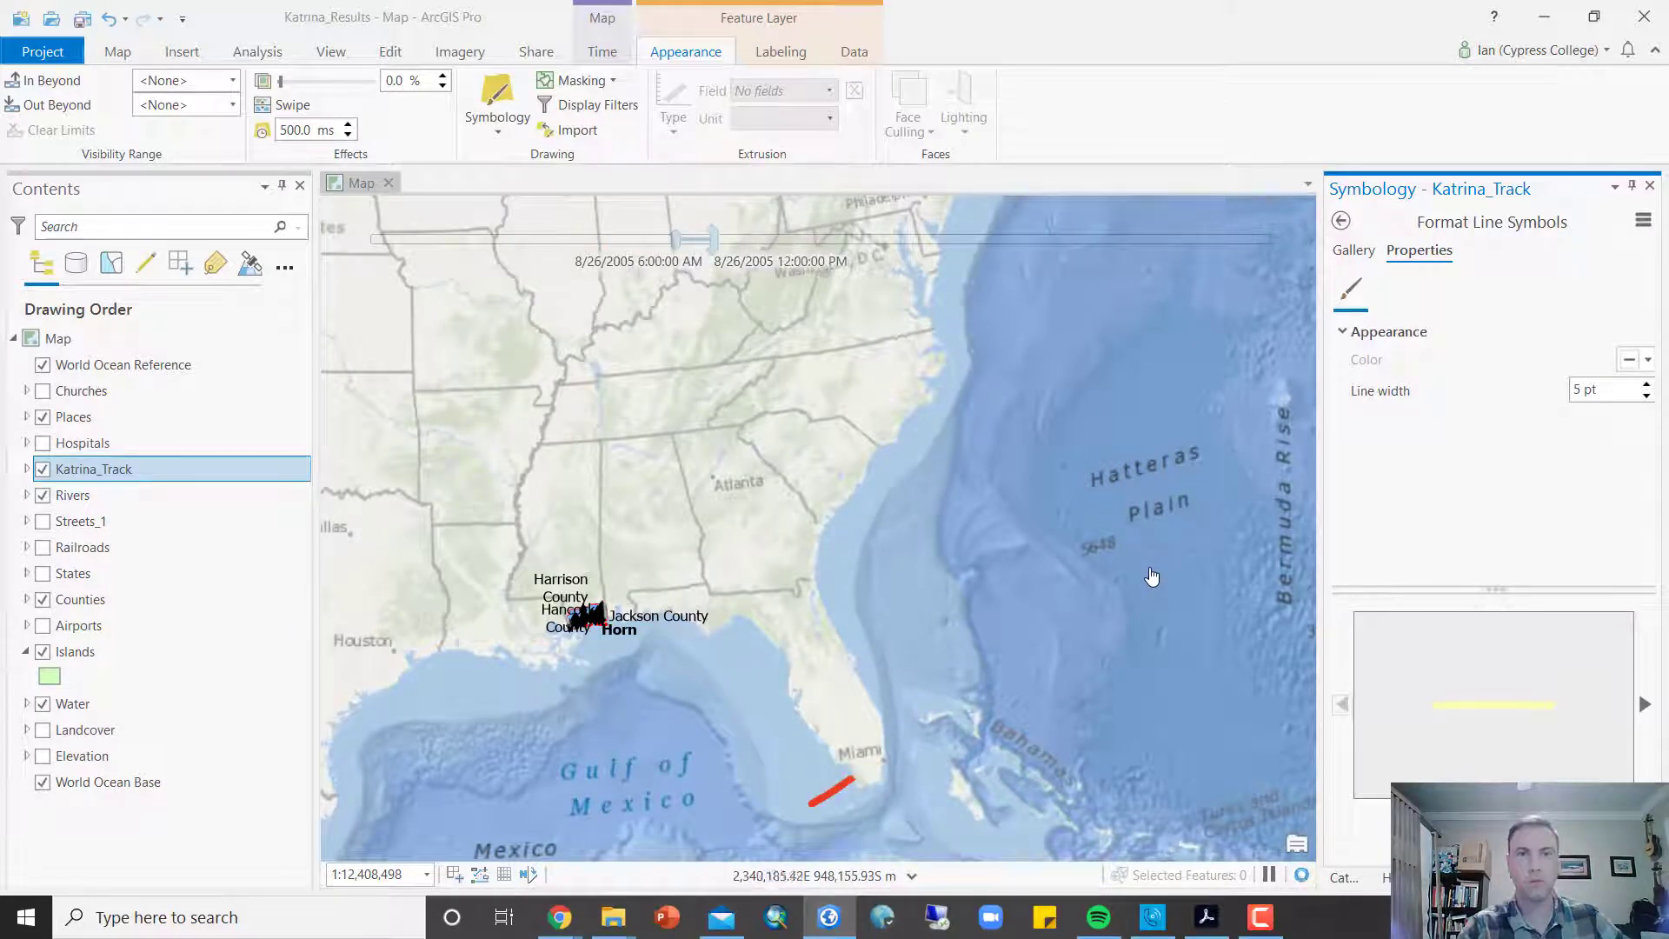
mouse_move(375, 232)
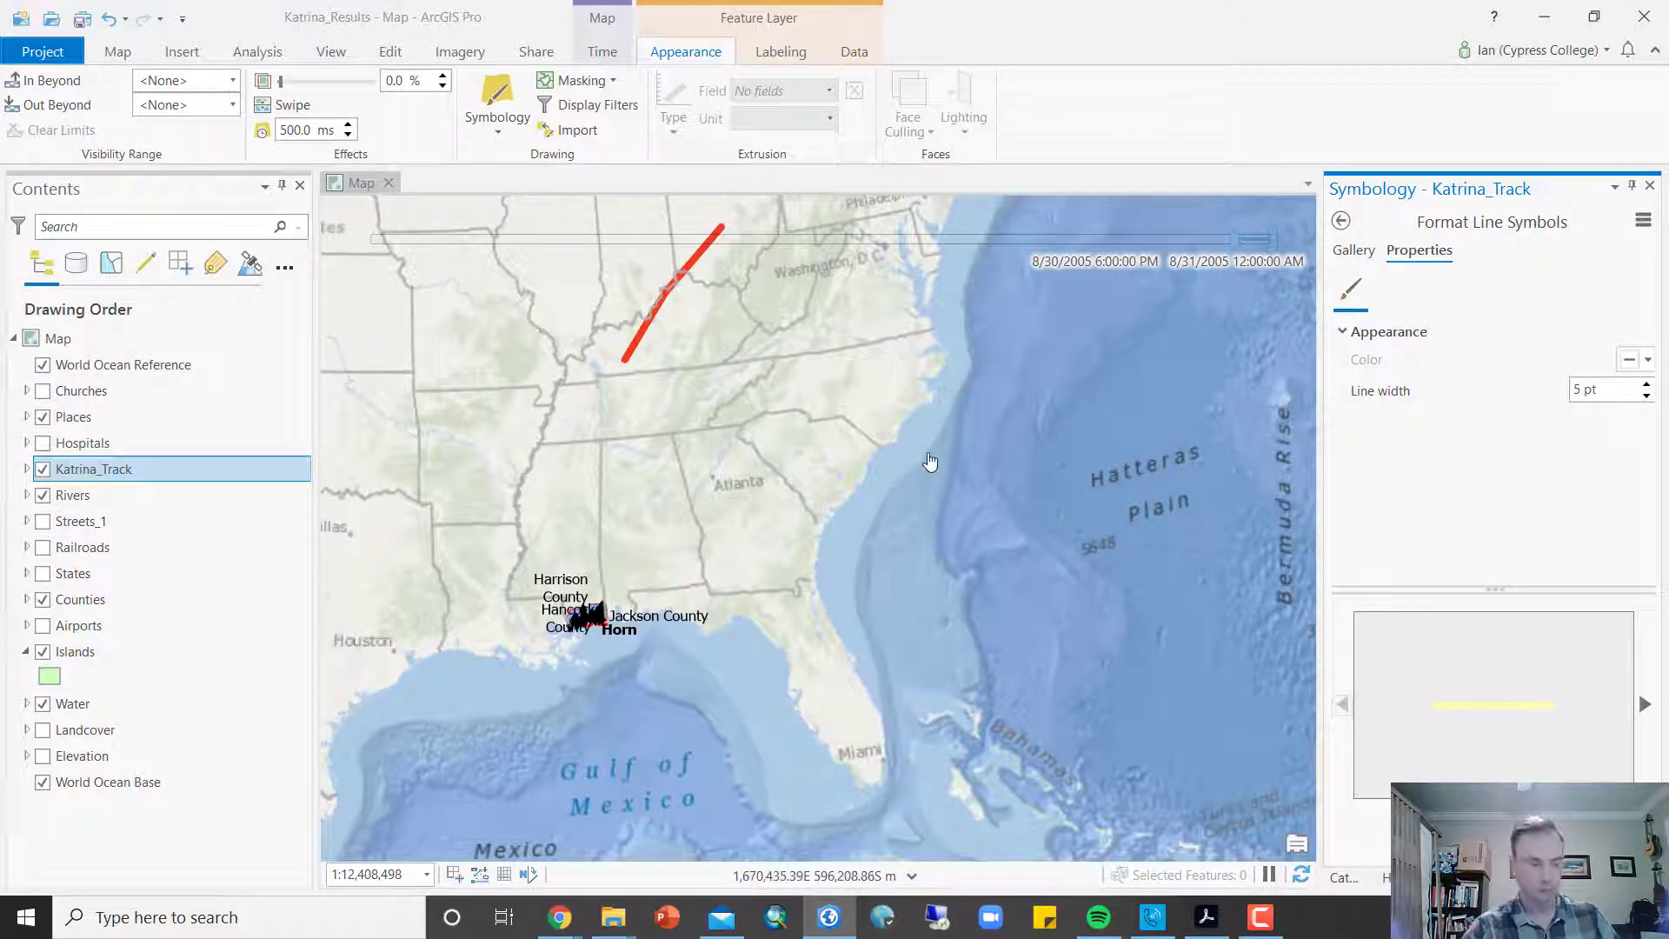
mouse_move(737, 241)
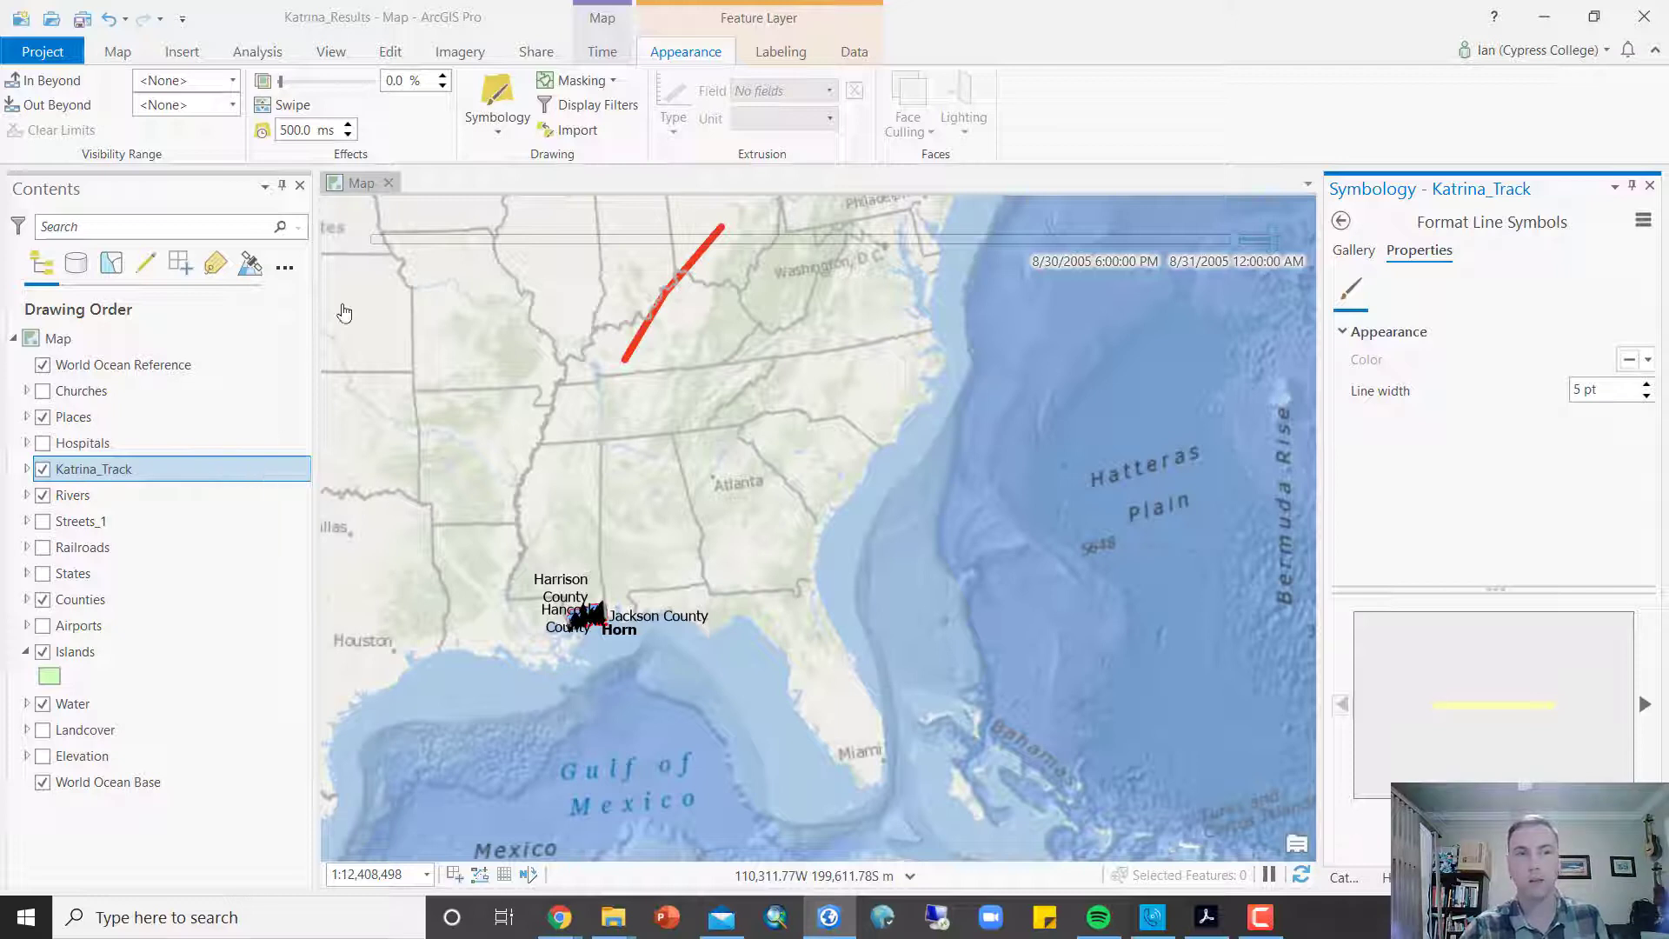
Step: Set the time animation to 18 steps and slow its playback speed slightly
left_click(604, 54)
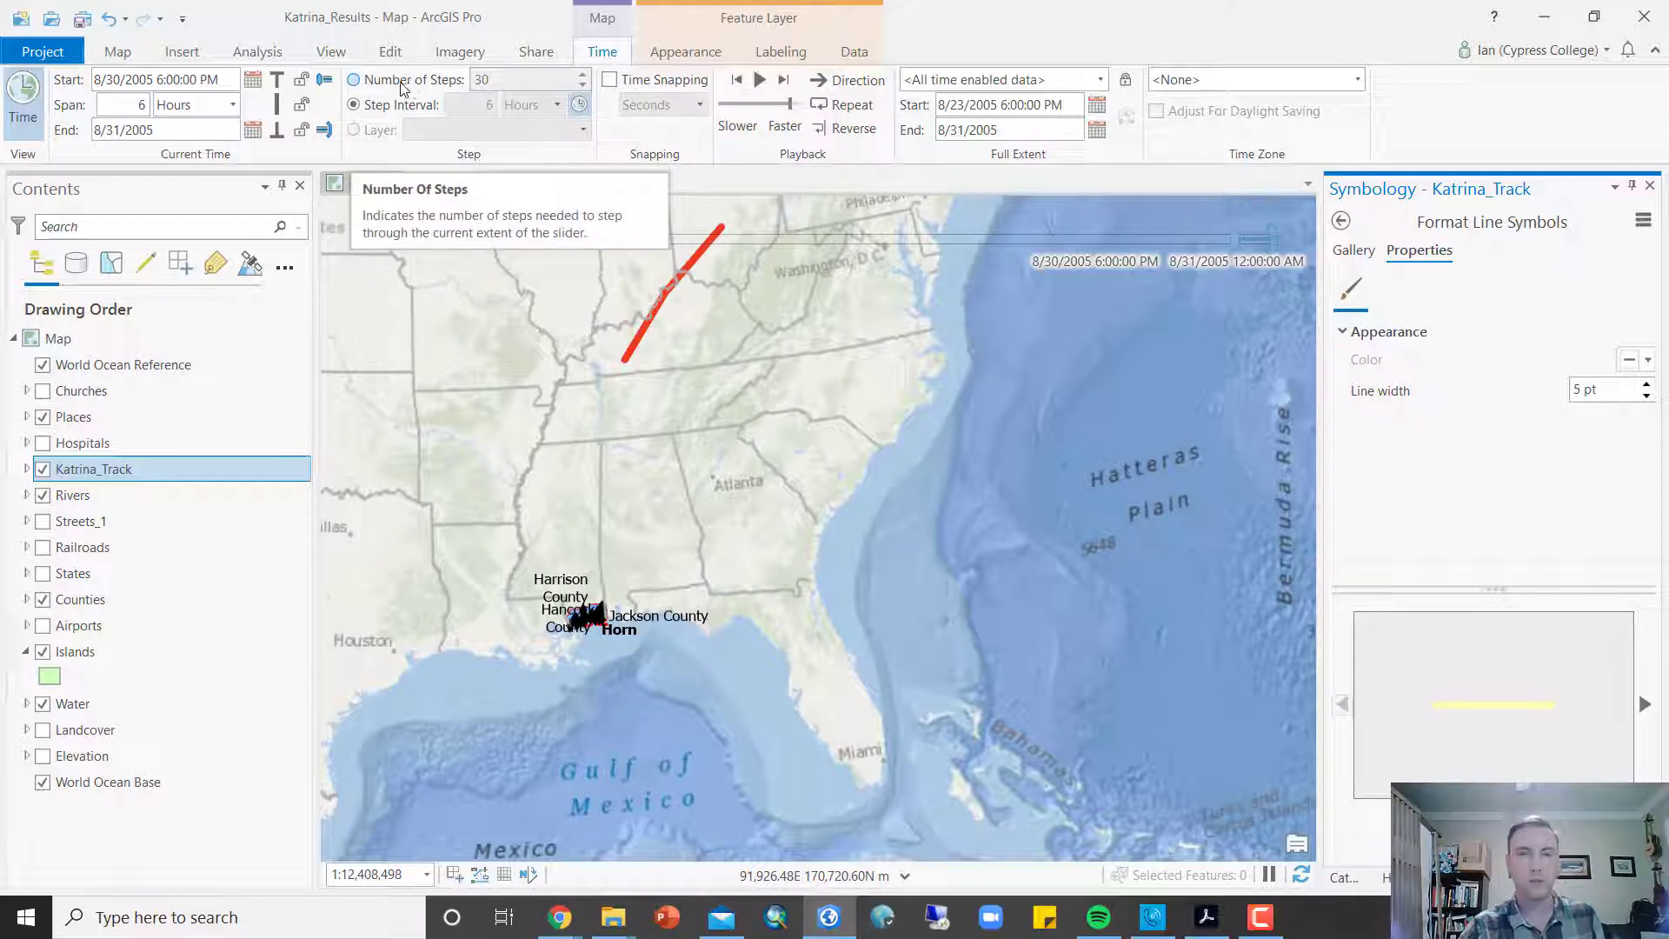
left_click(353, 79)
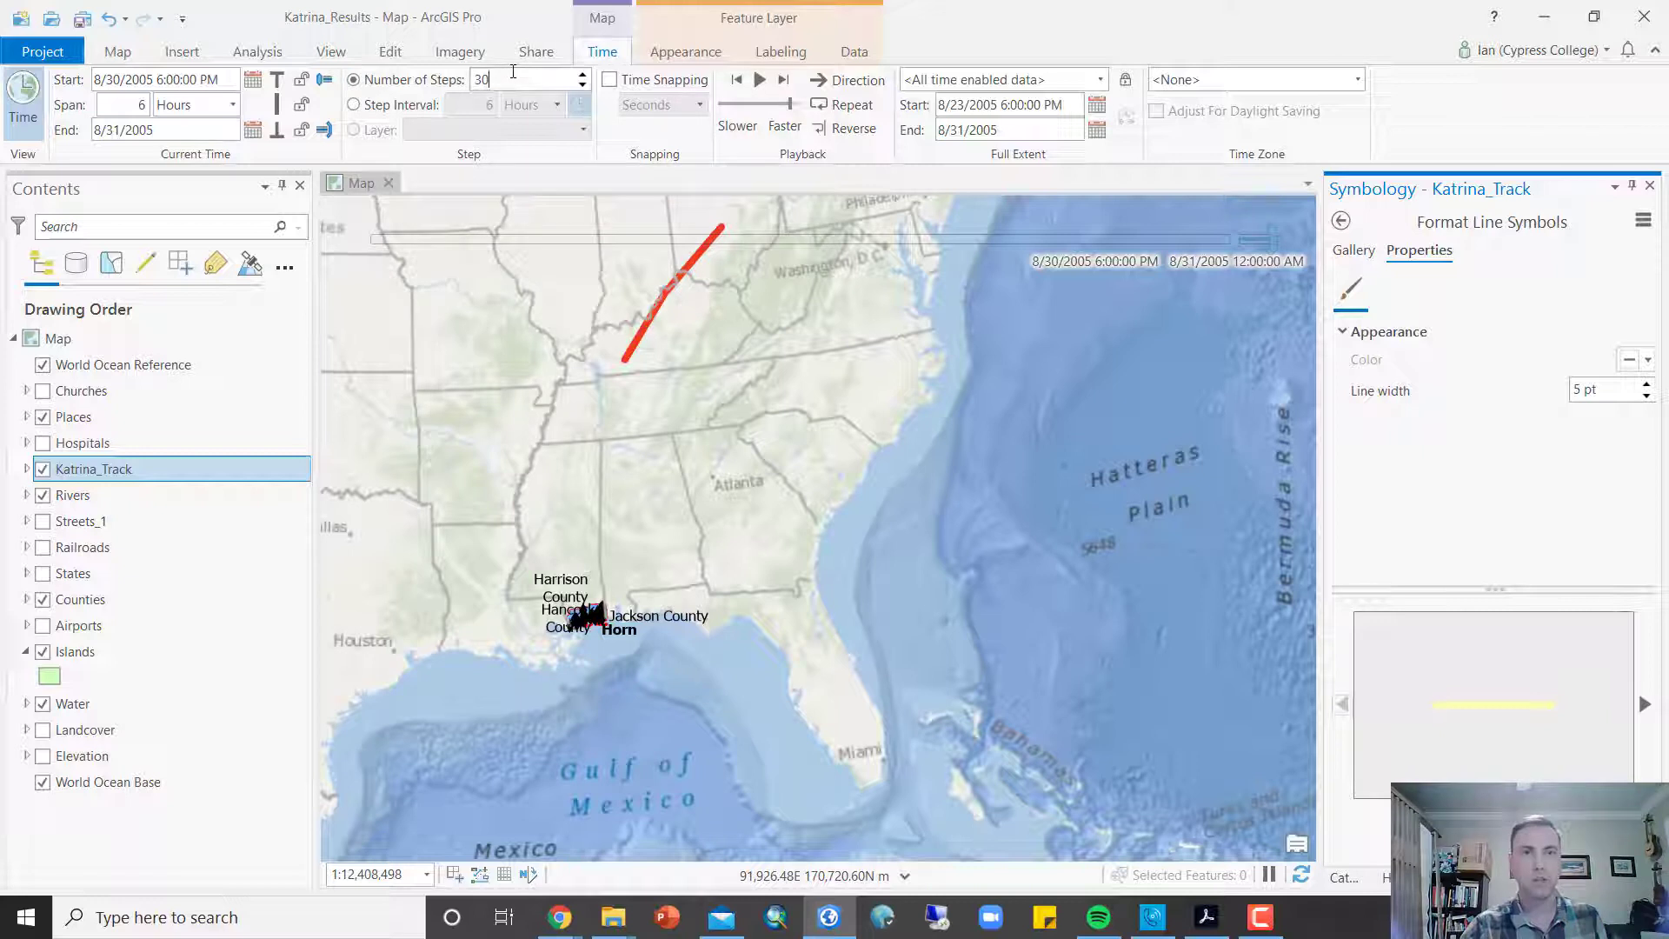
double_click(512, 71)
type("18")
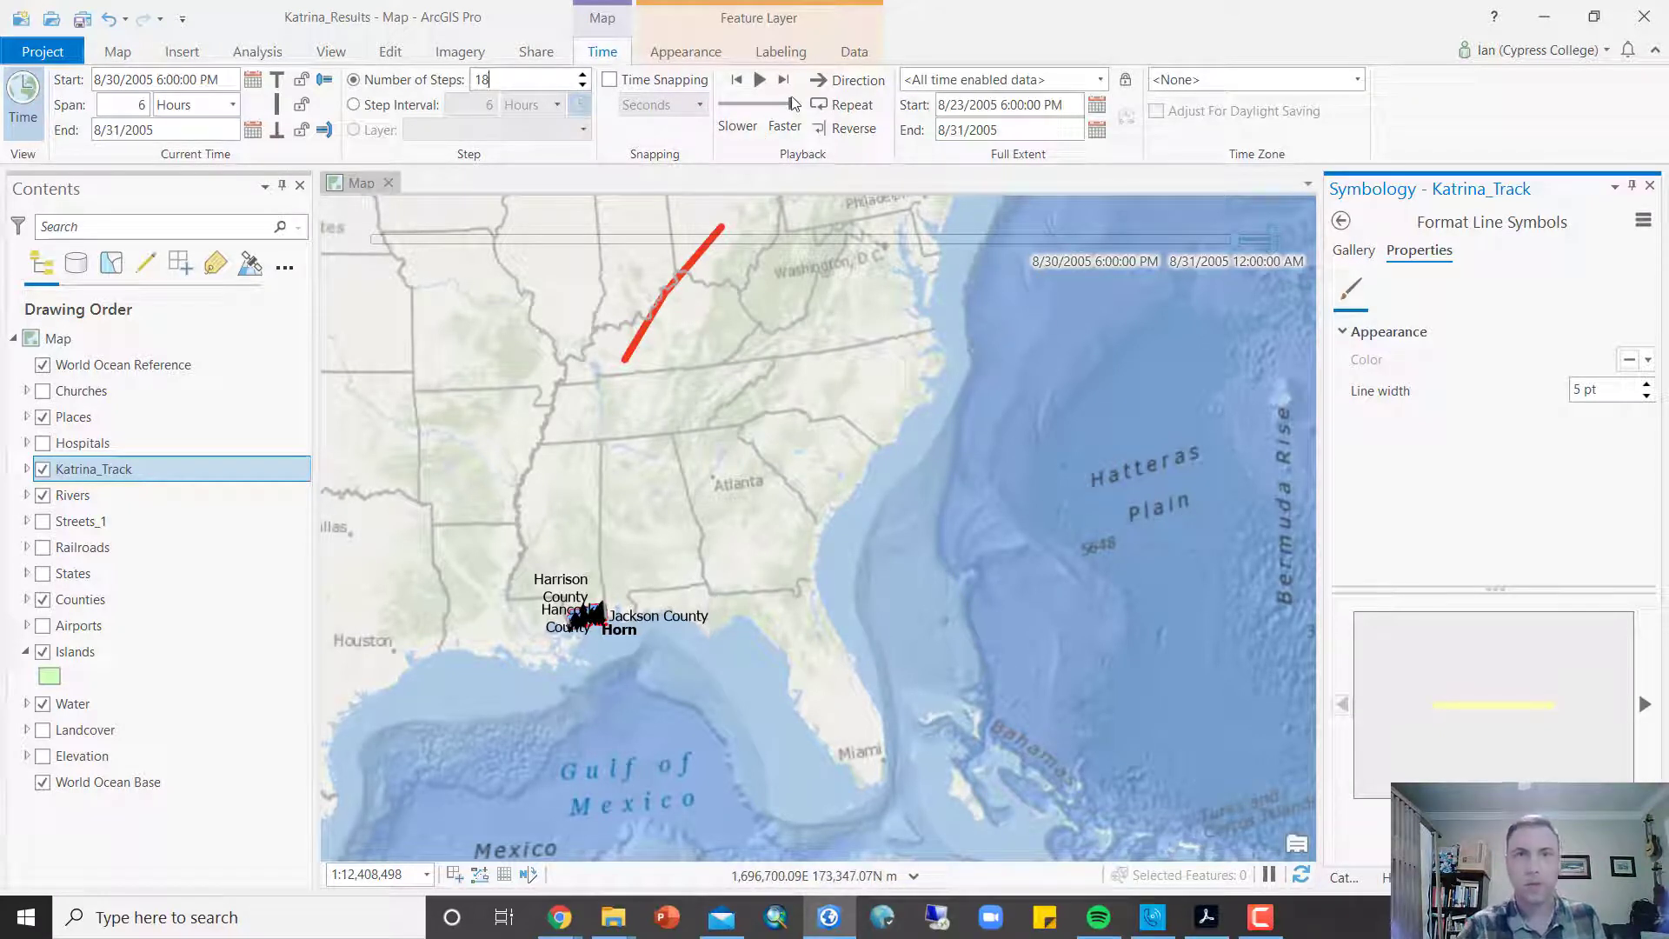
left_click_drag(793, 111, 783, 111)
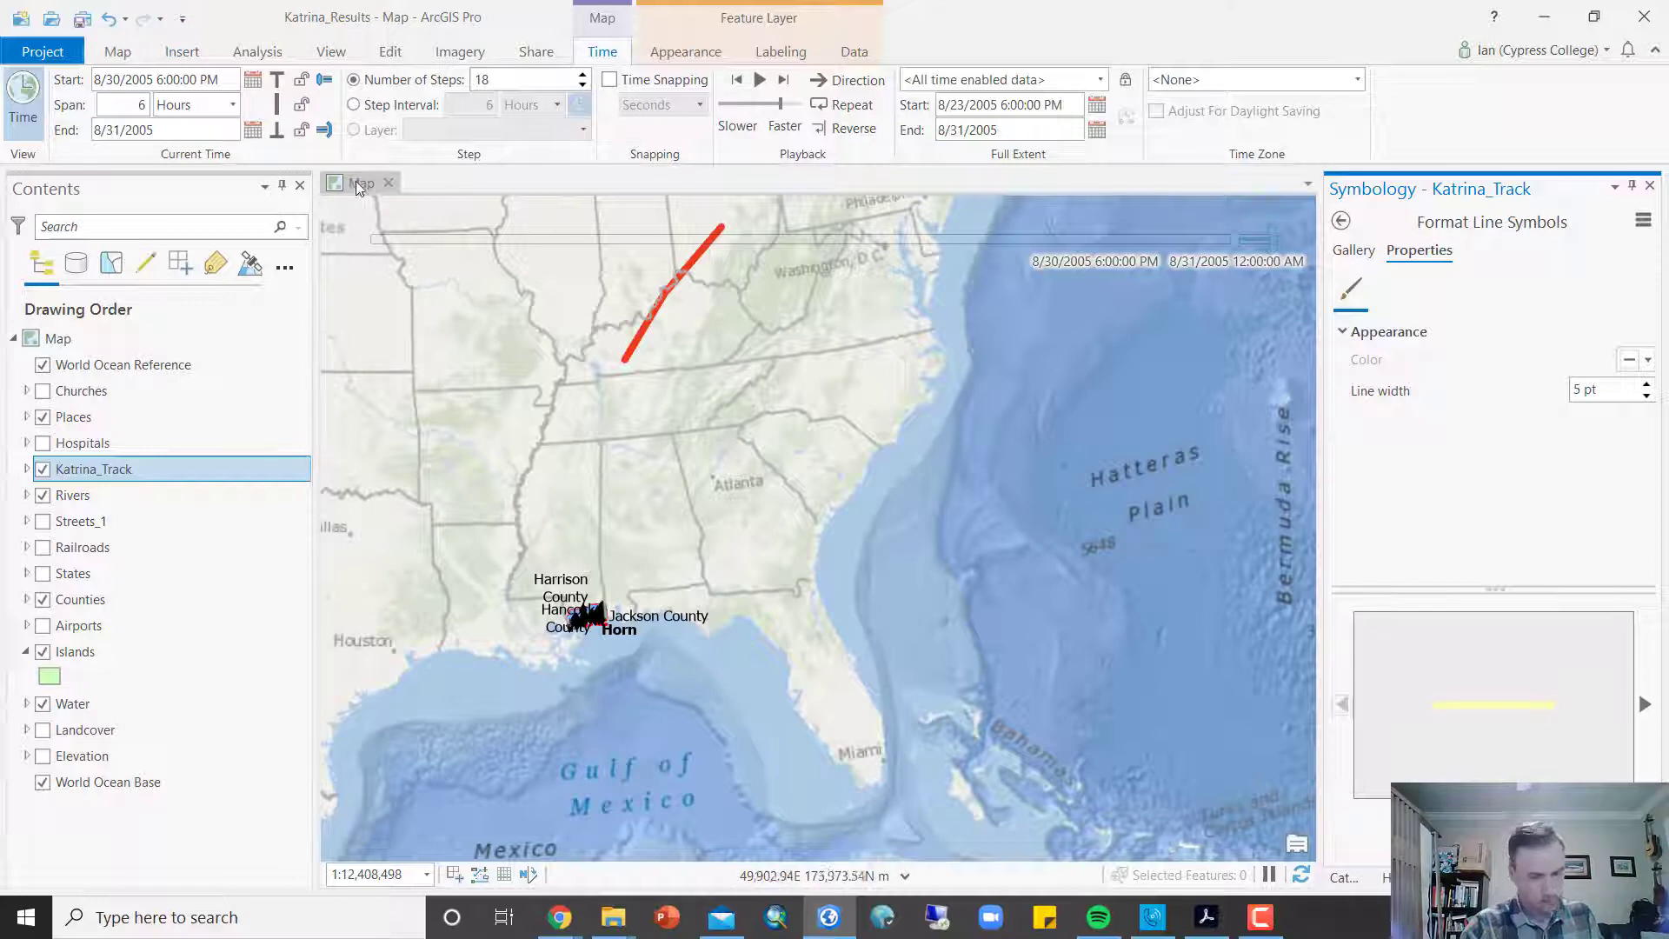
Step: Replay the hurricane track animation with the adjusted time settings and save the project
left_click(820, 215)
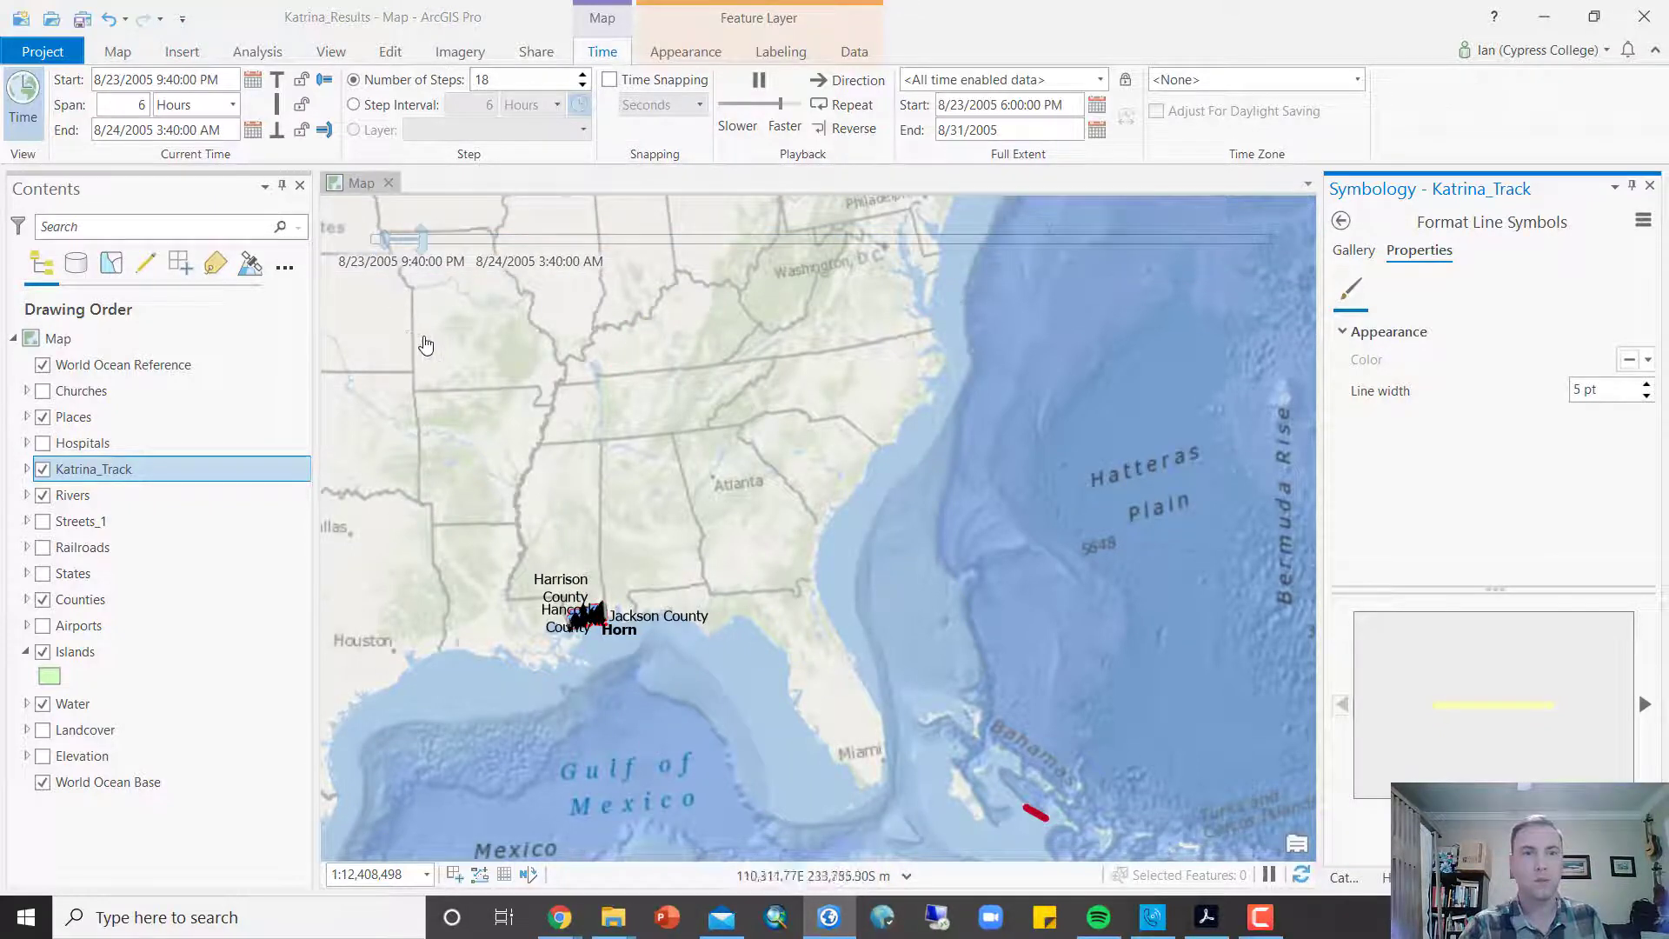
mouse_move(486, 261)
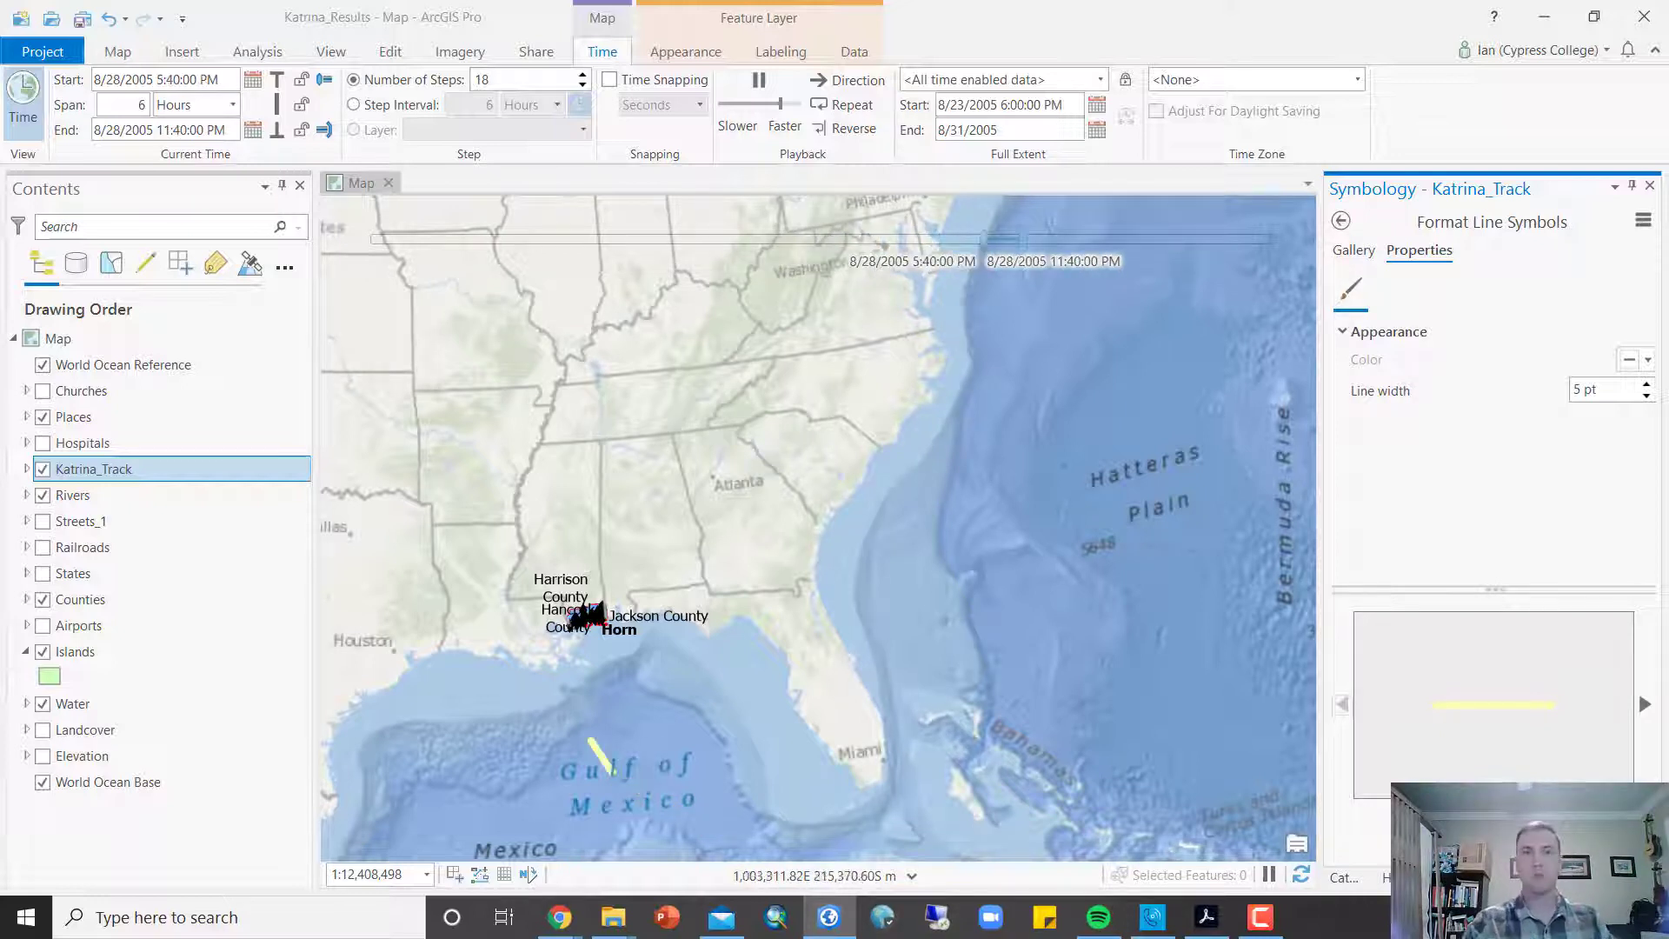
left_click(80, 24)
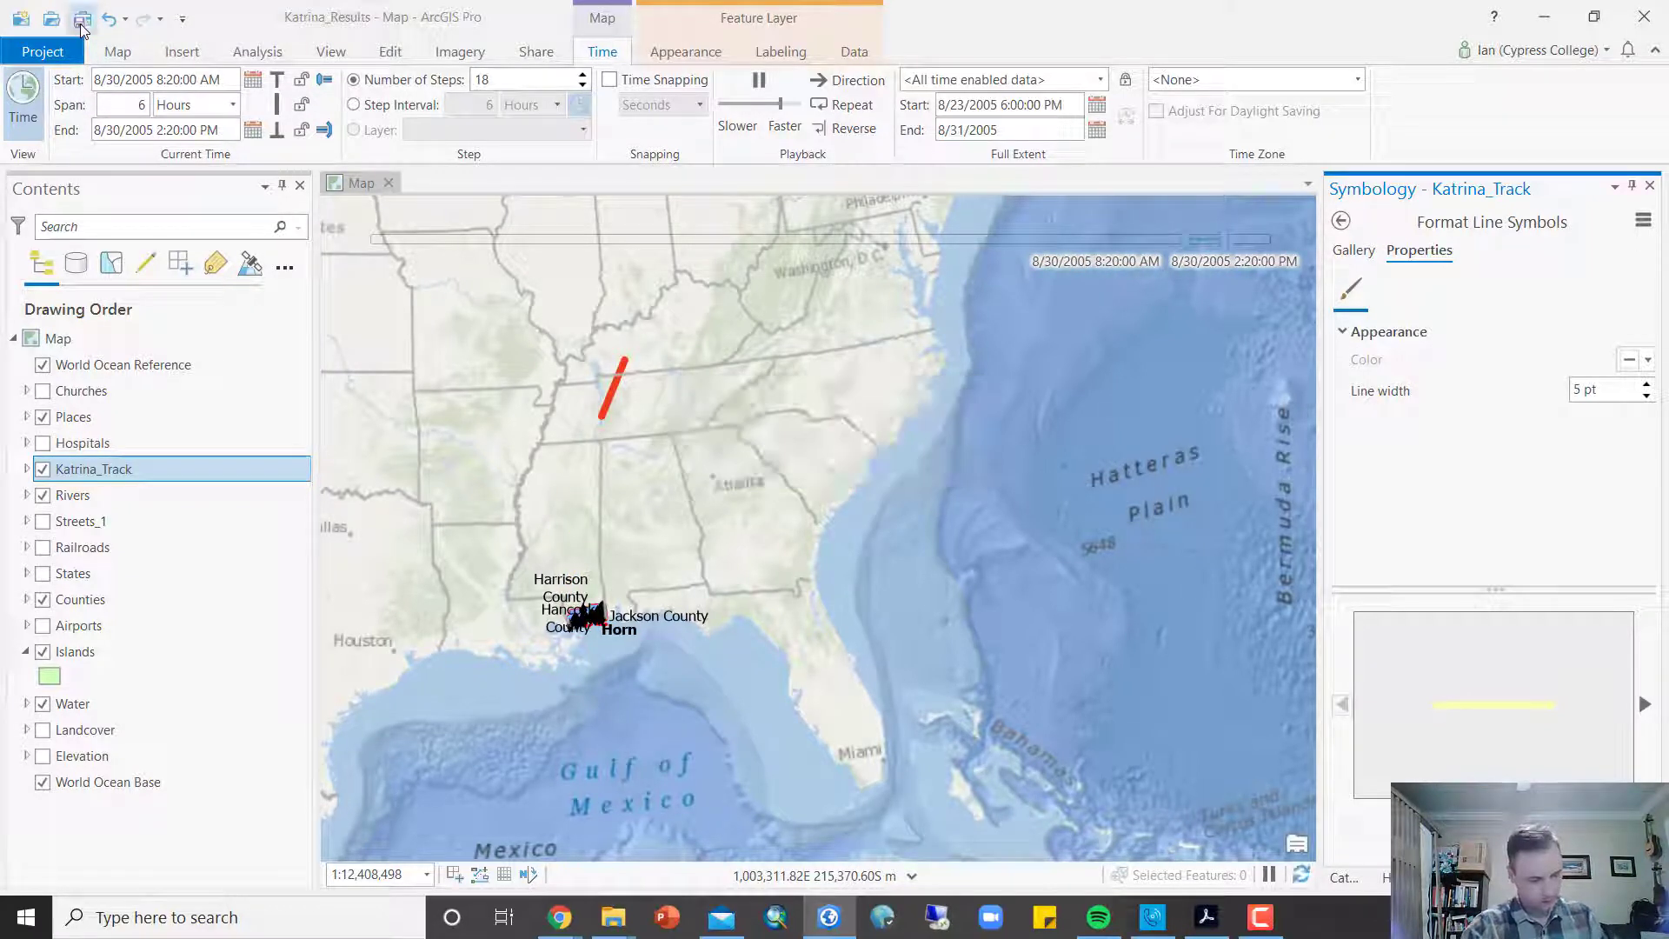
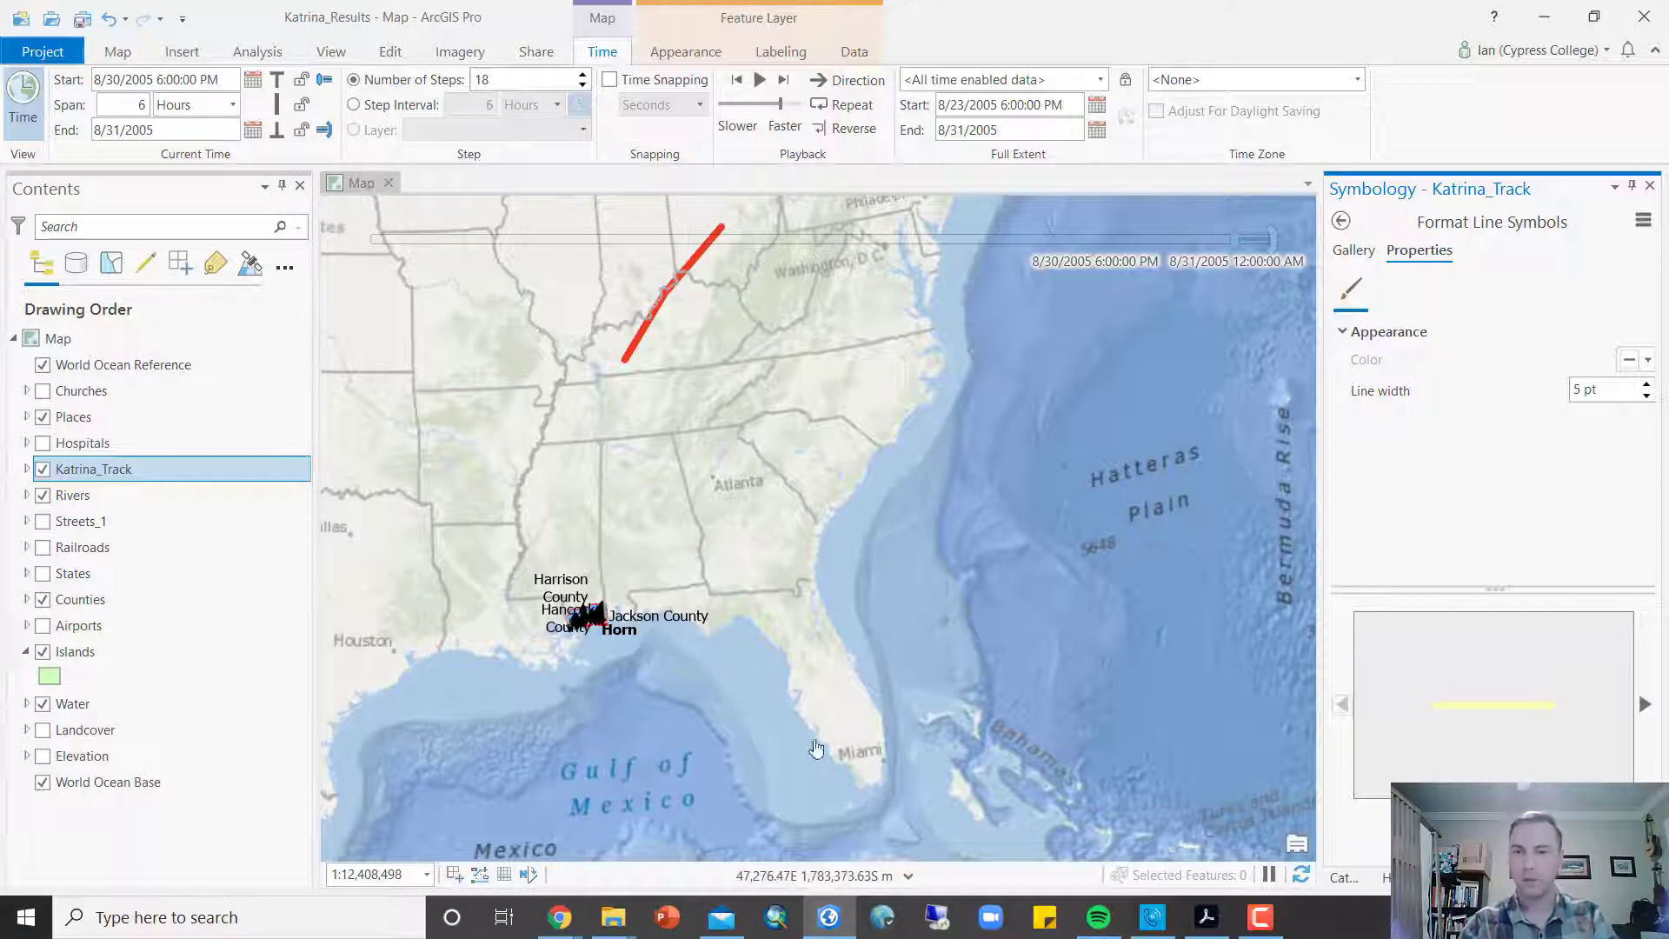
Step: Rename the project's map as Hurricane Katrina in the Catalog
left_click(1345, 879)
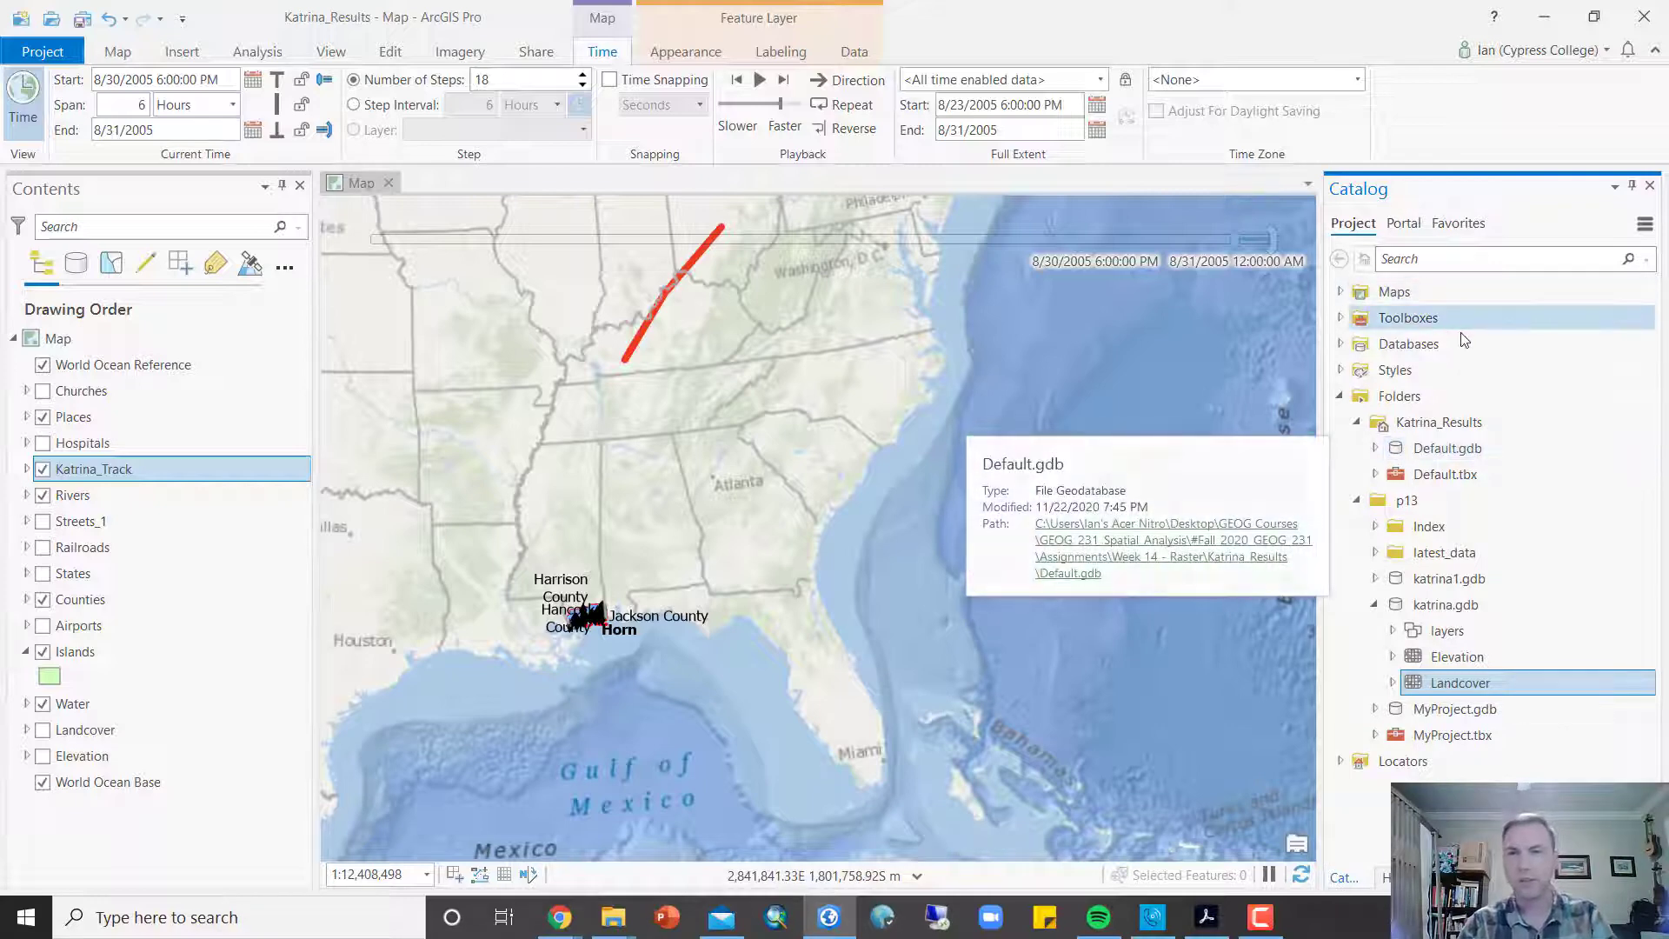
left_click(1340, 397)
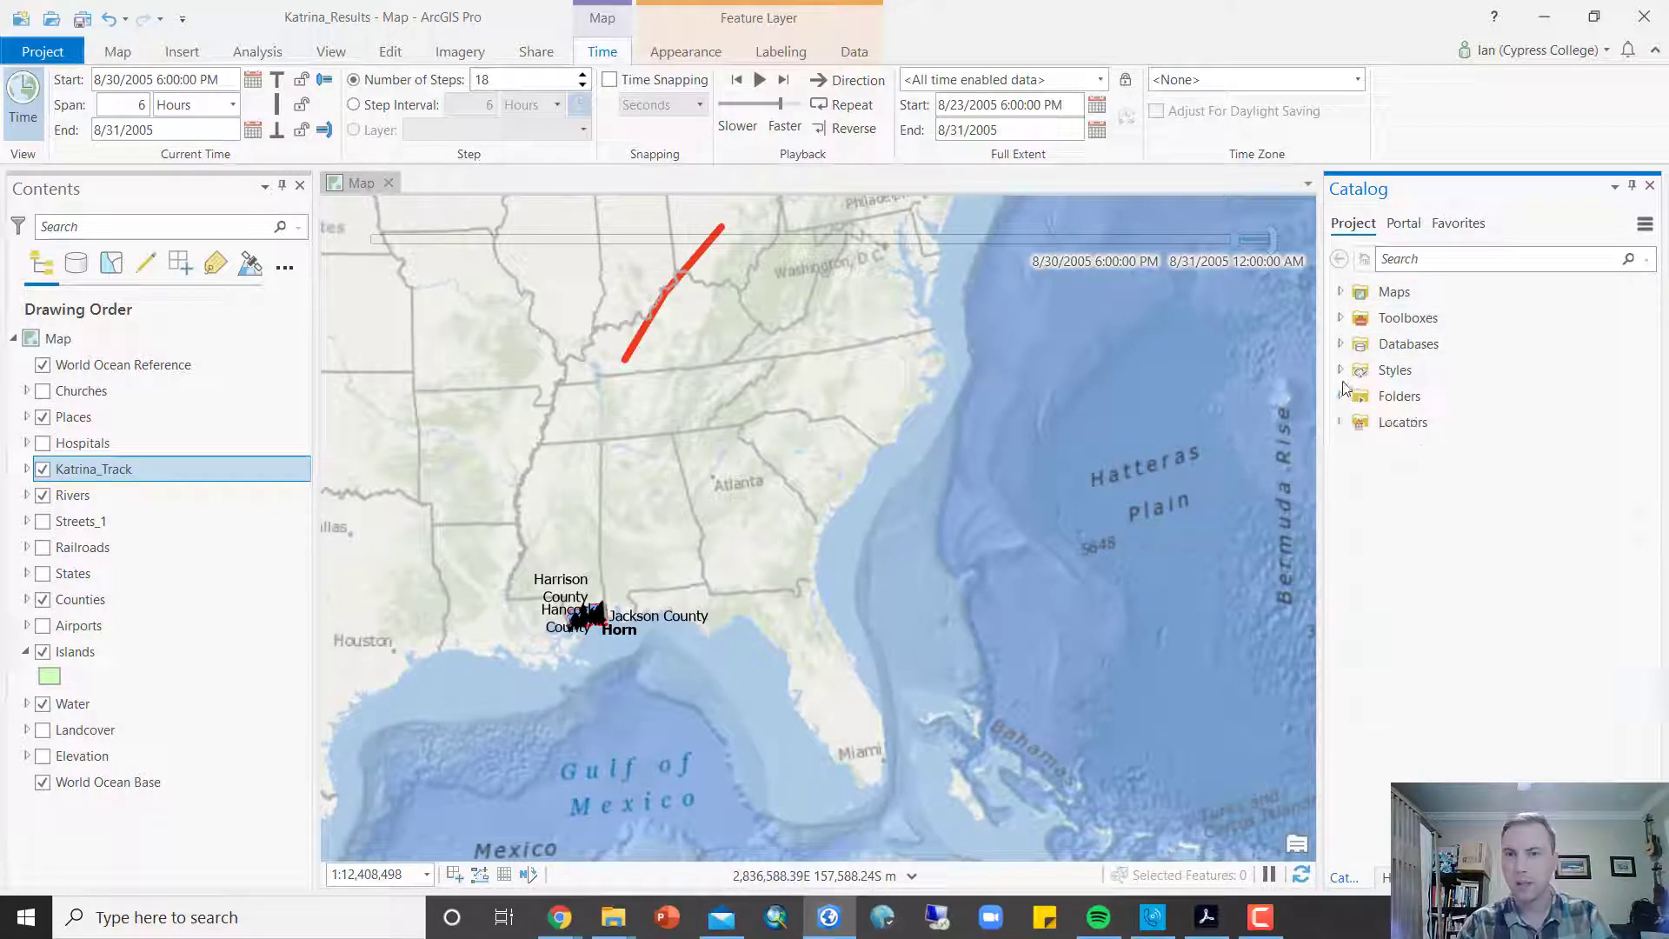
left_click(1341, 294)
left_click(1410, 319)
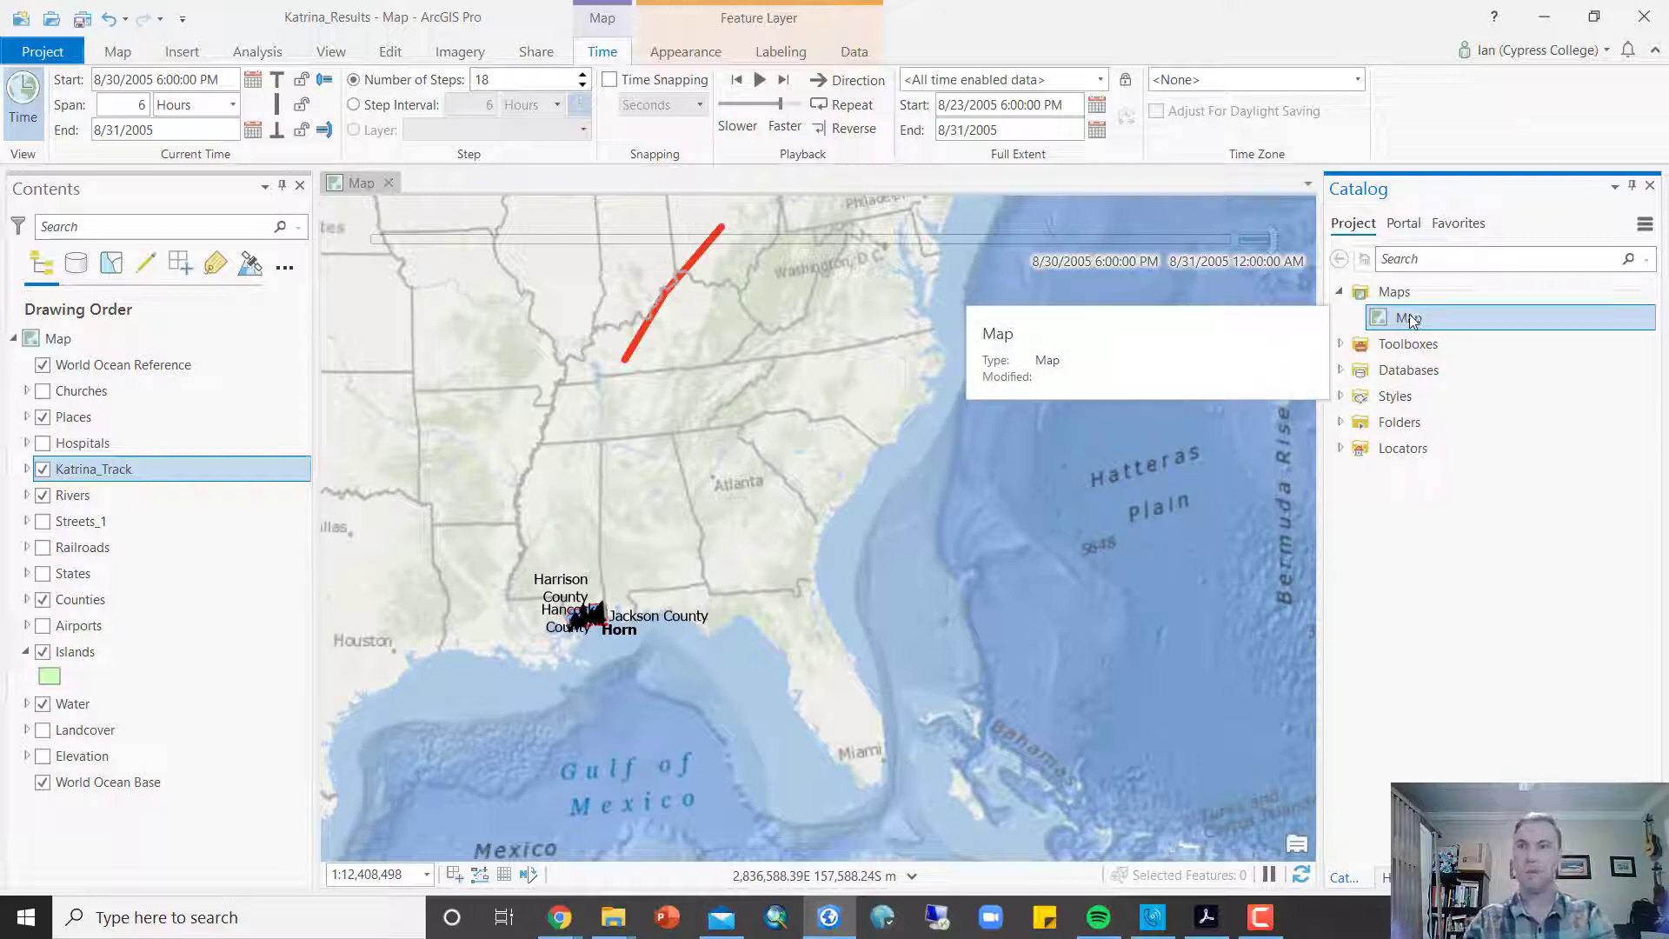
left_click(1409, 320)
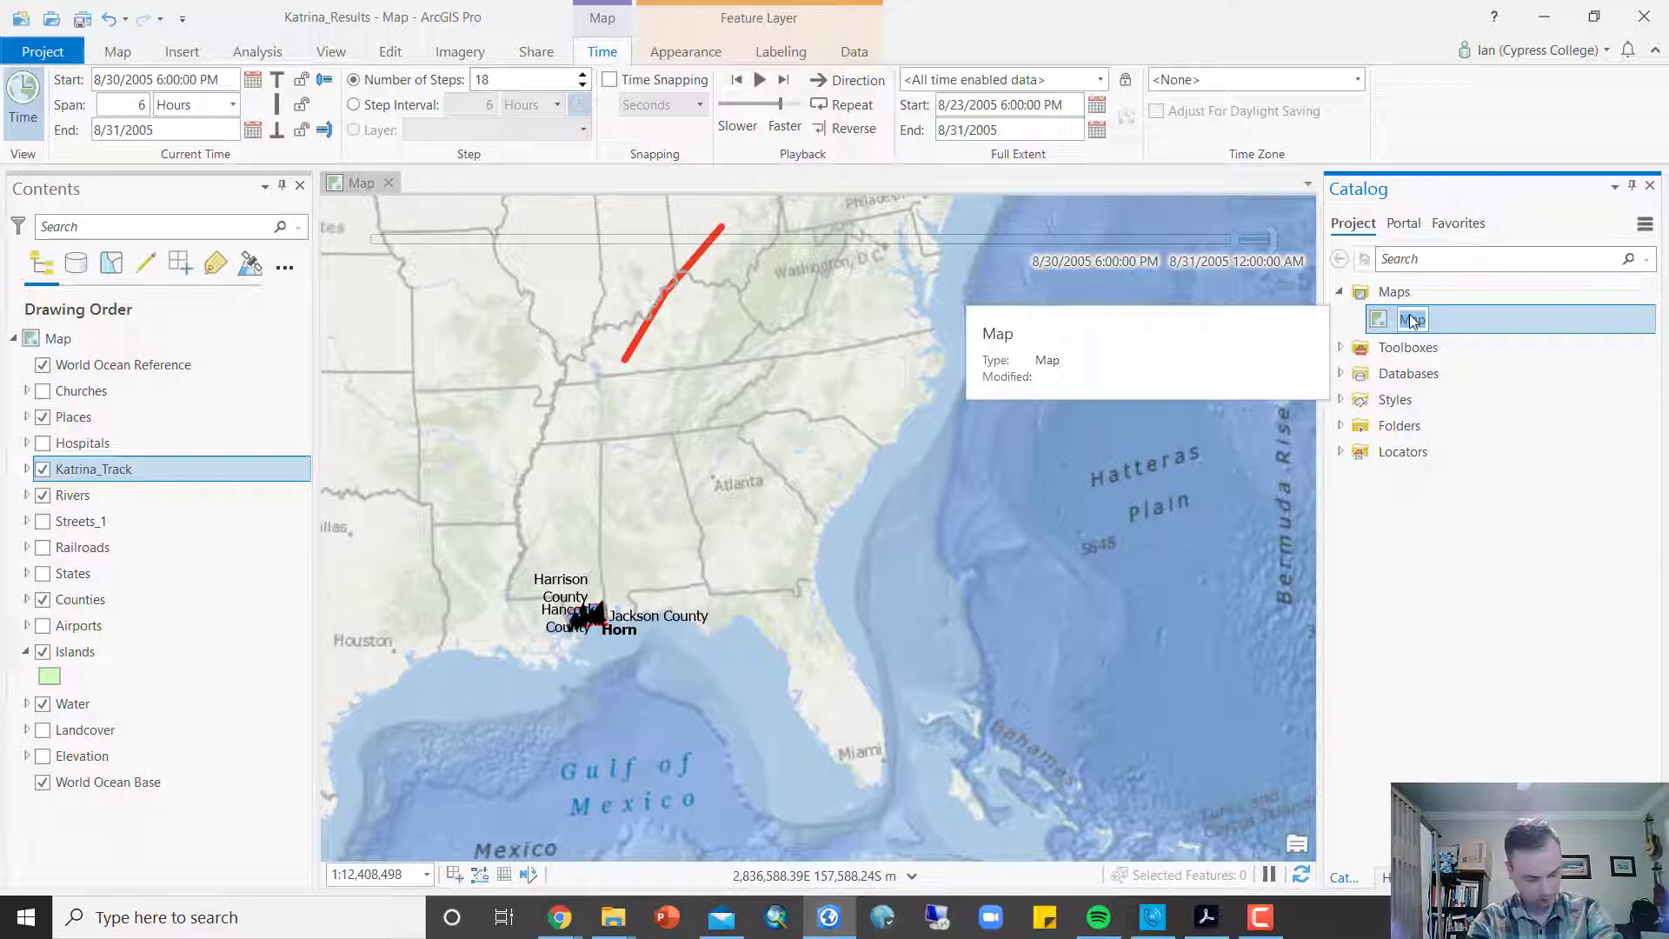
type("F")
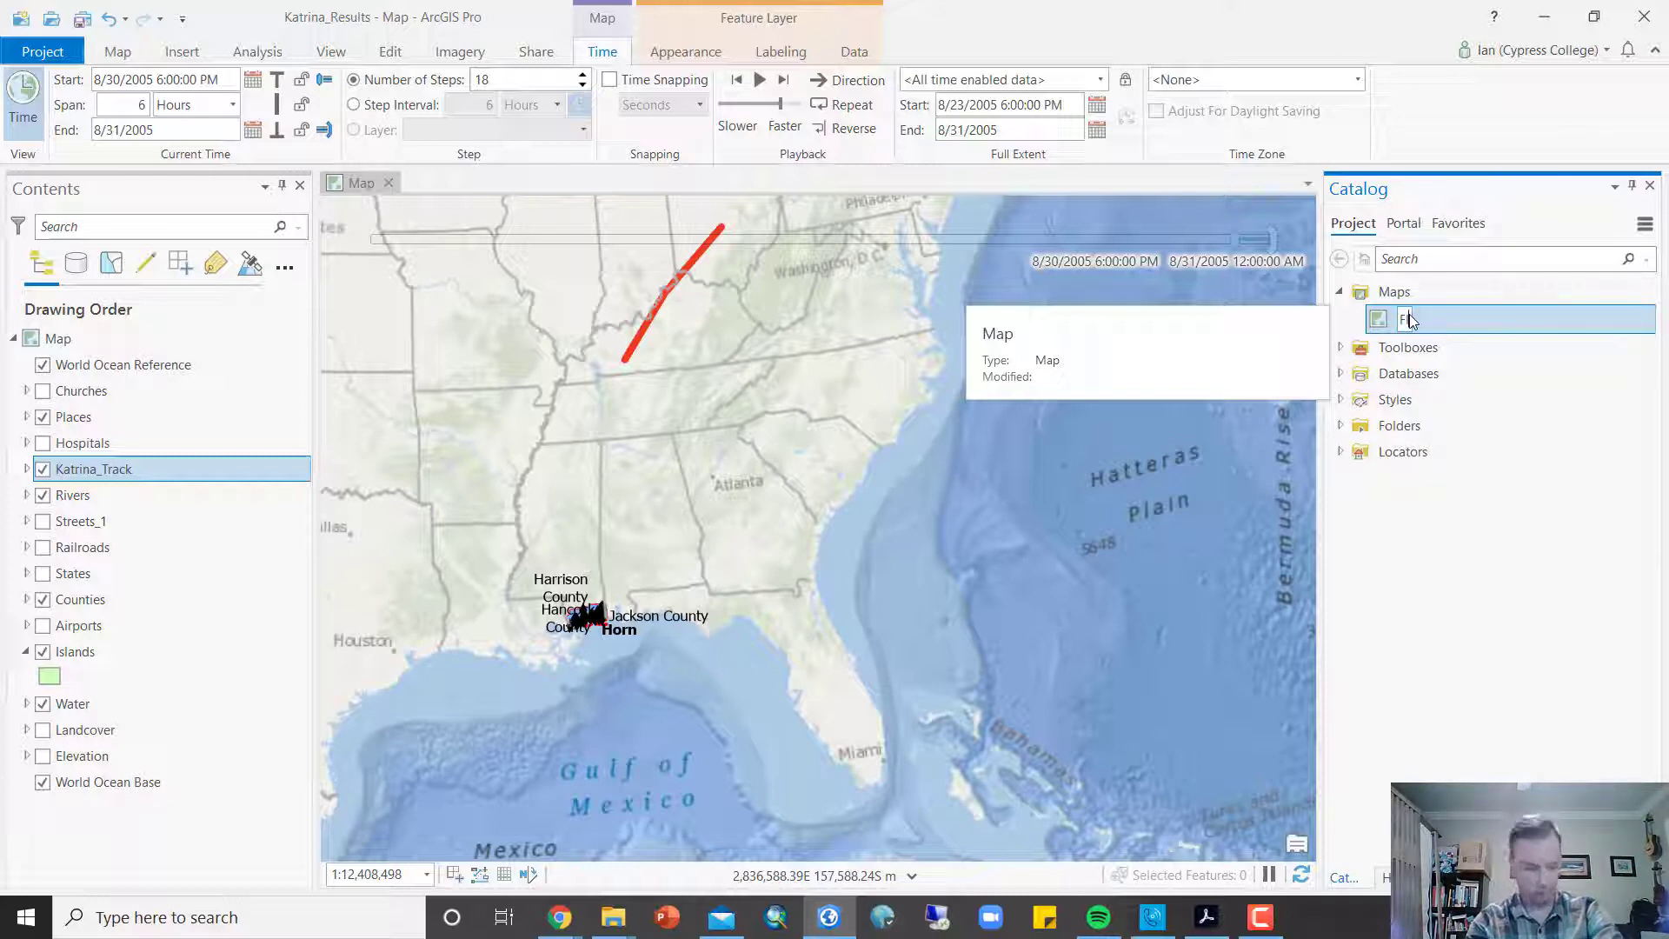
key("BackSpace")
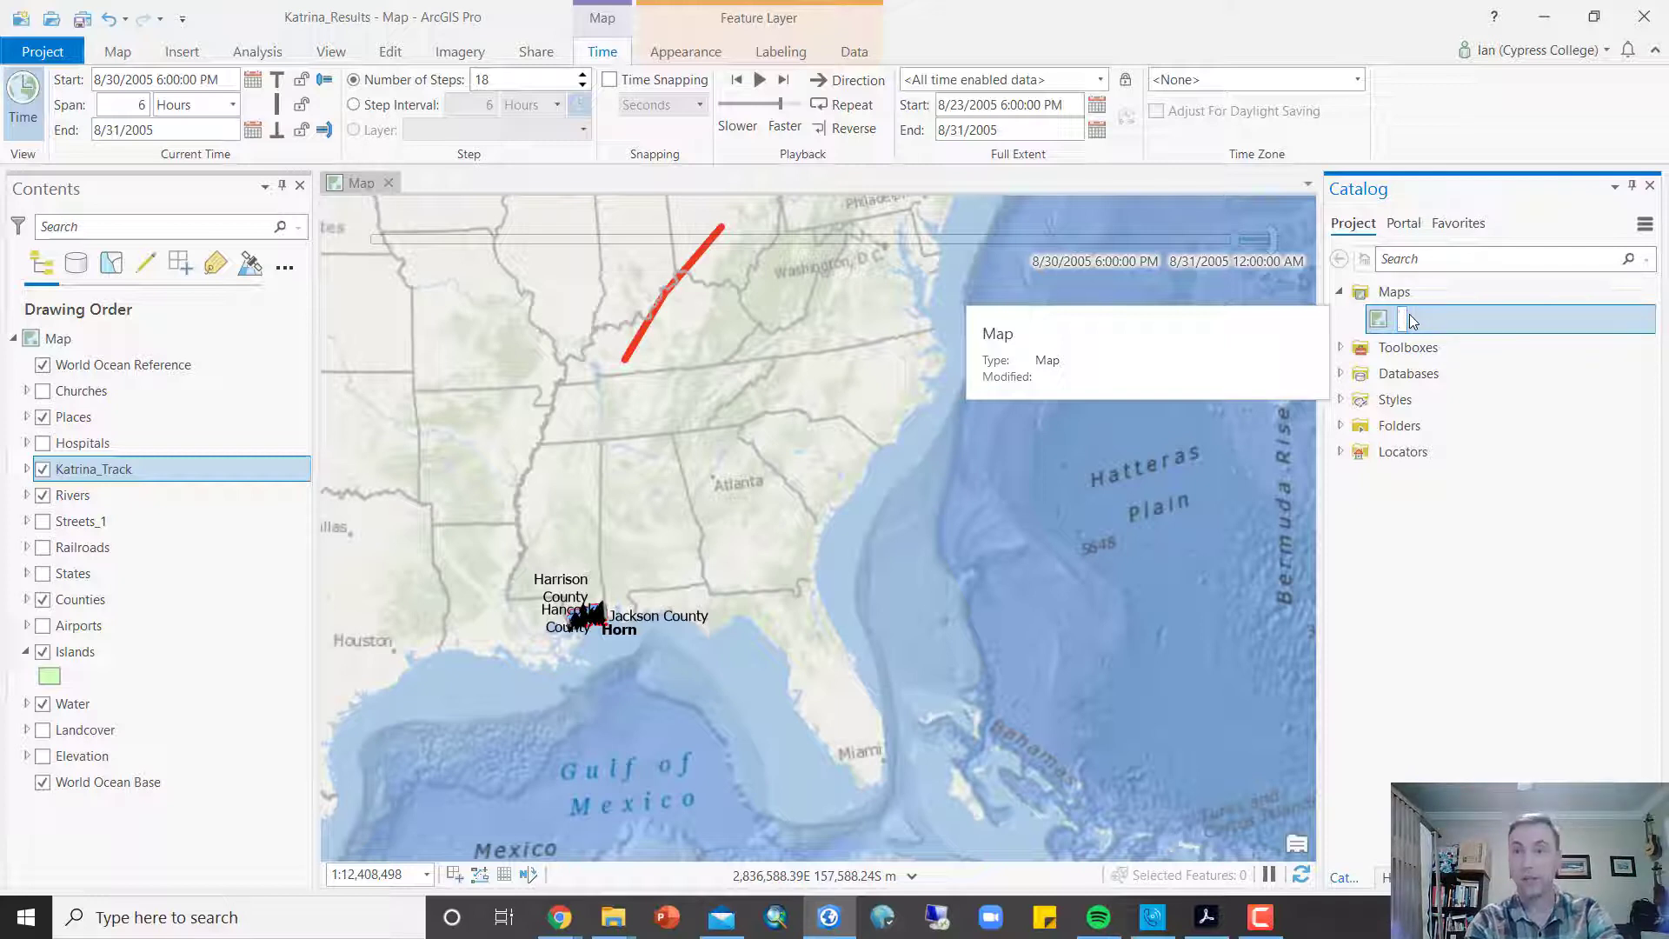
type("Hurricane Katr")
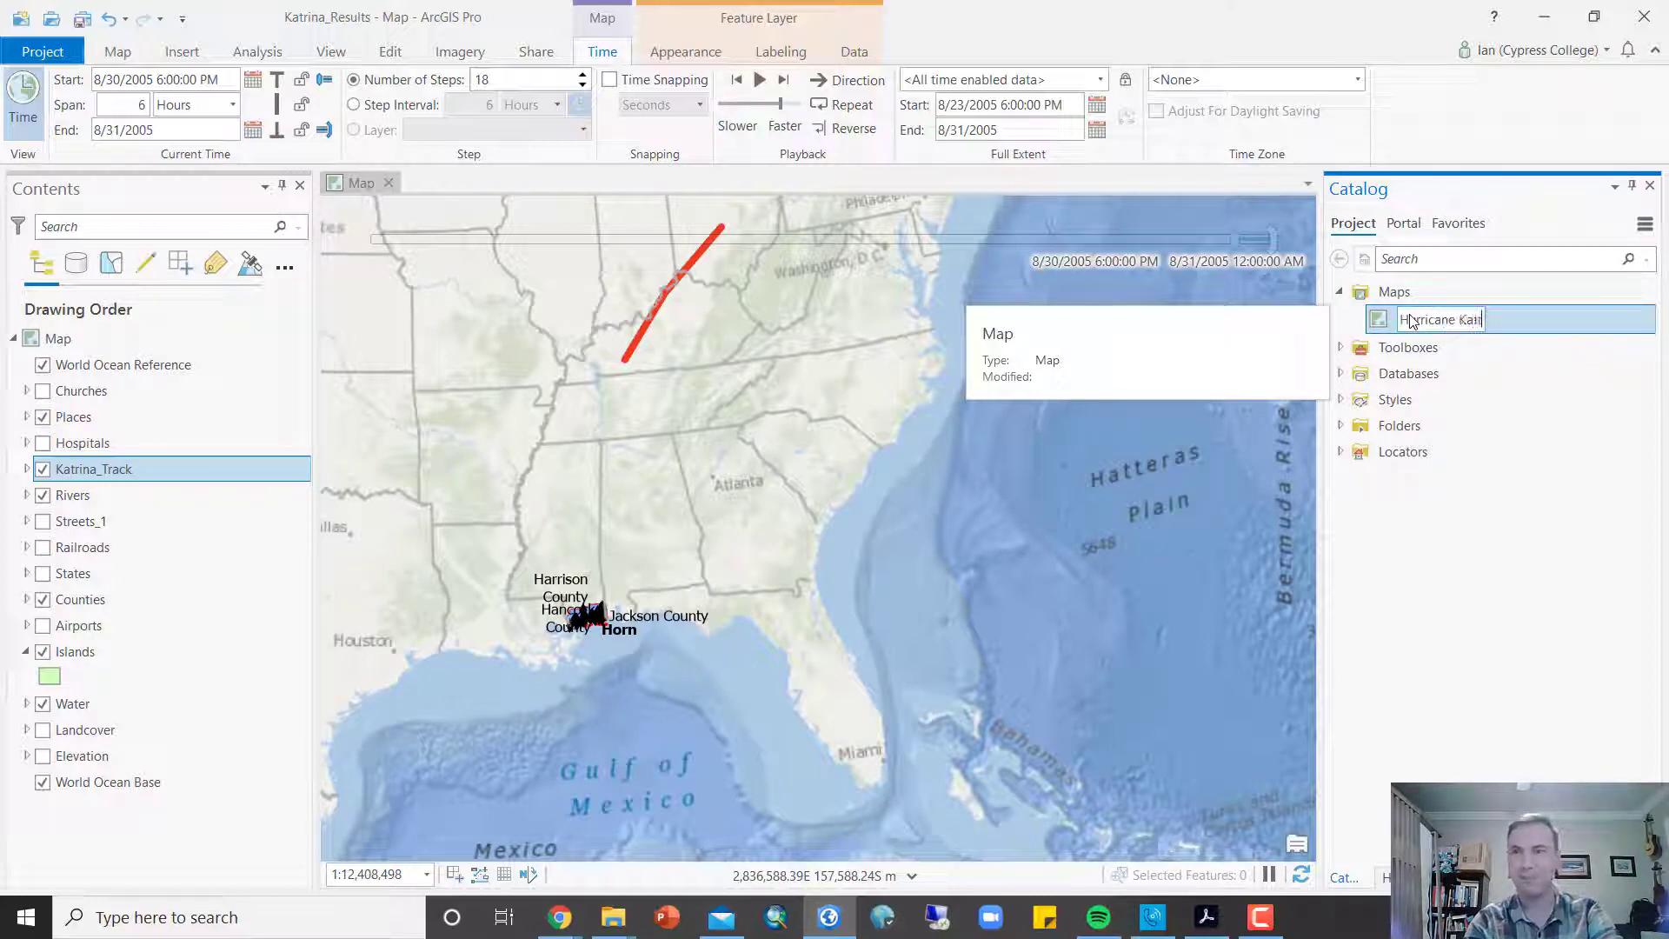
type("ina")
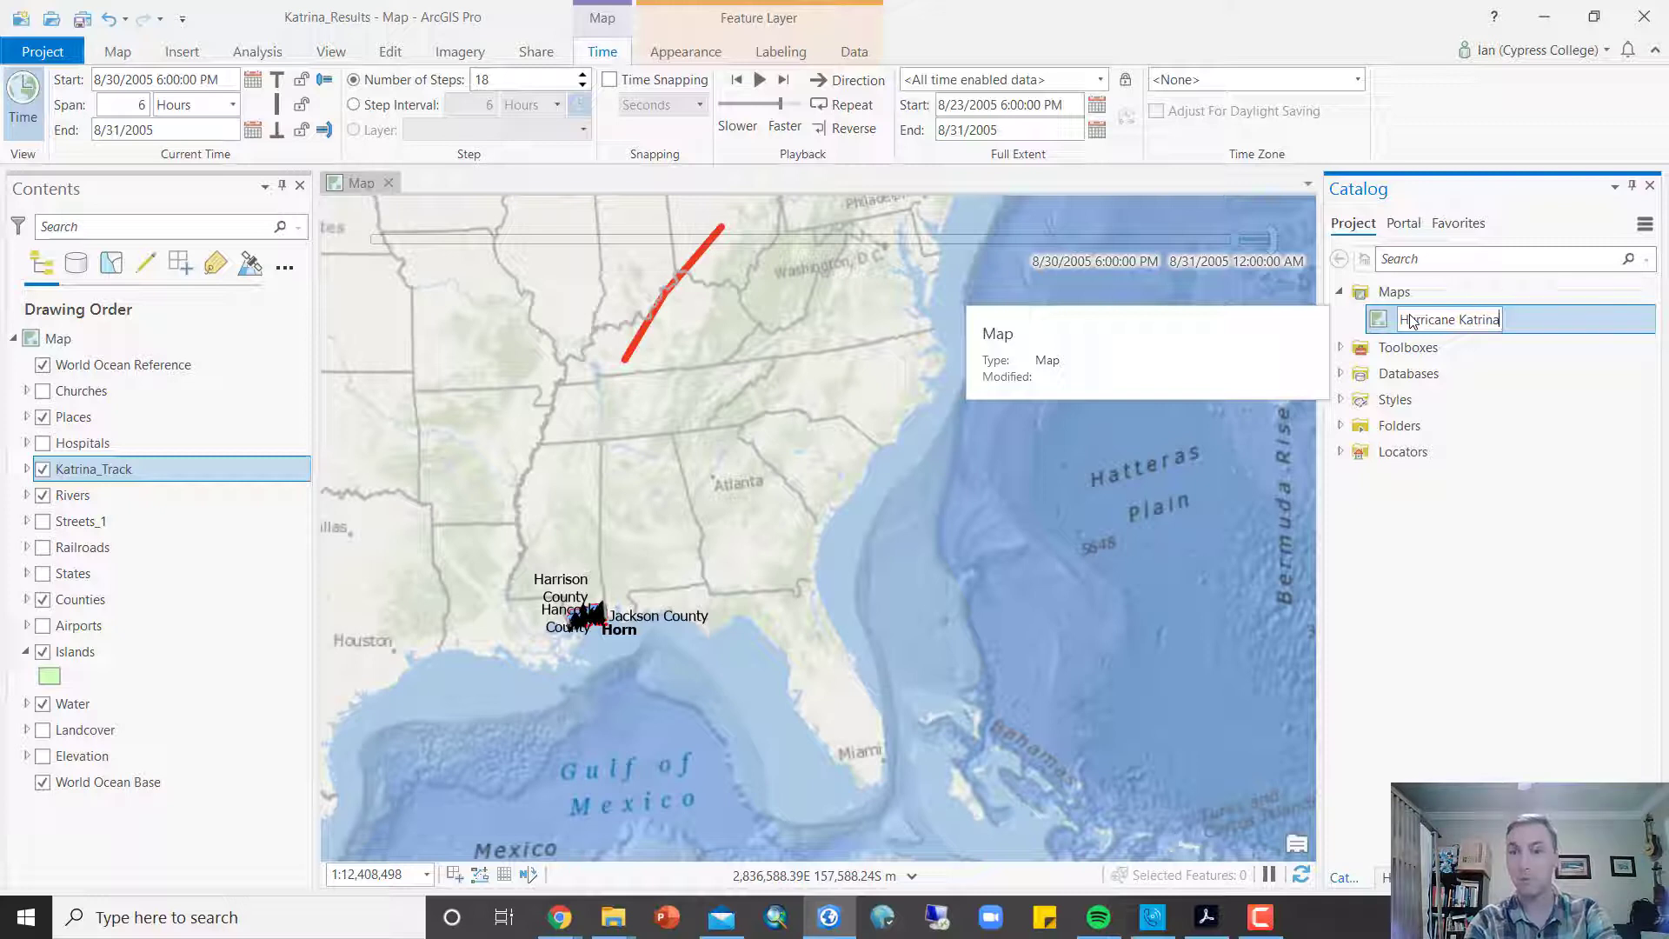
key("Return")
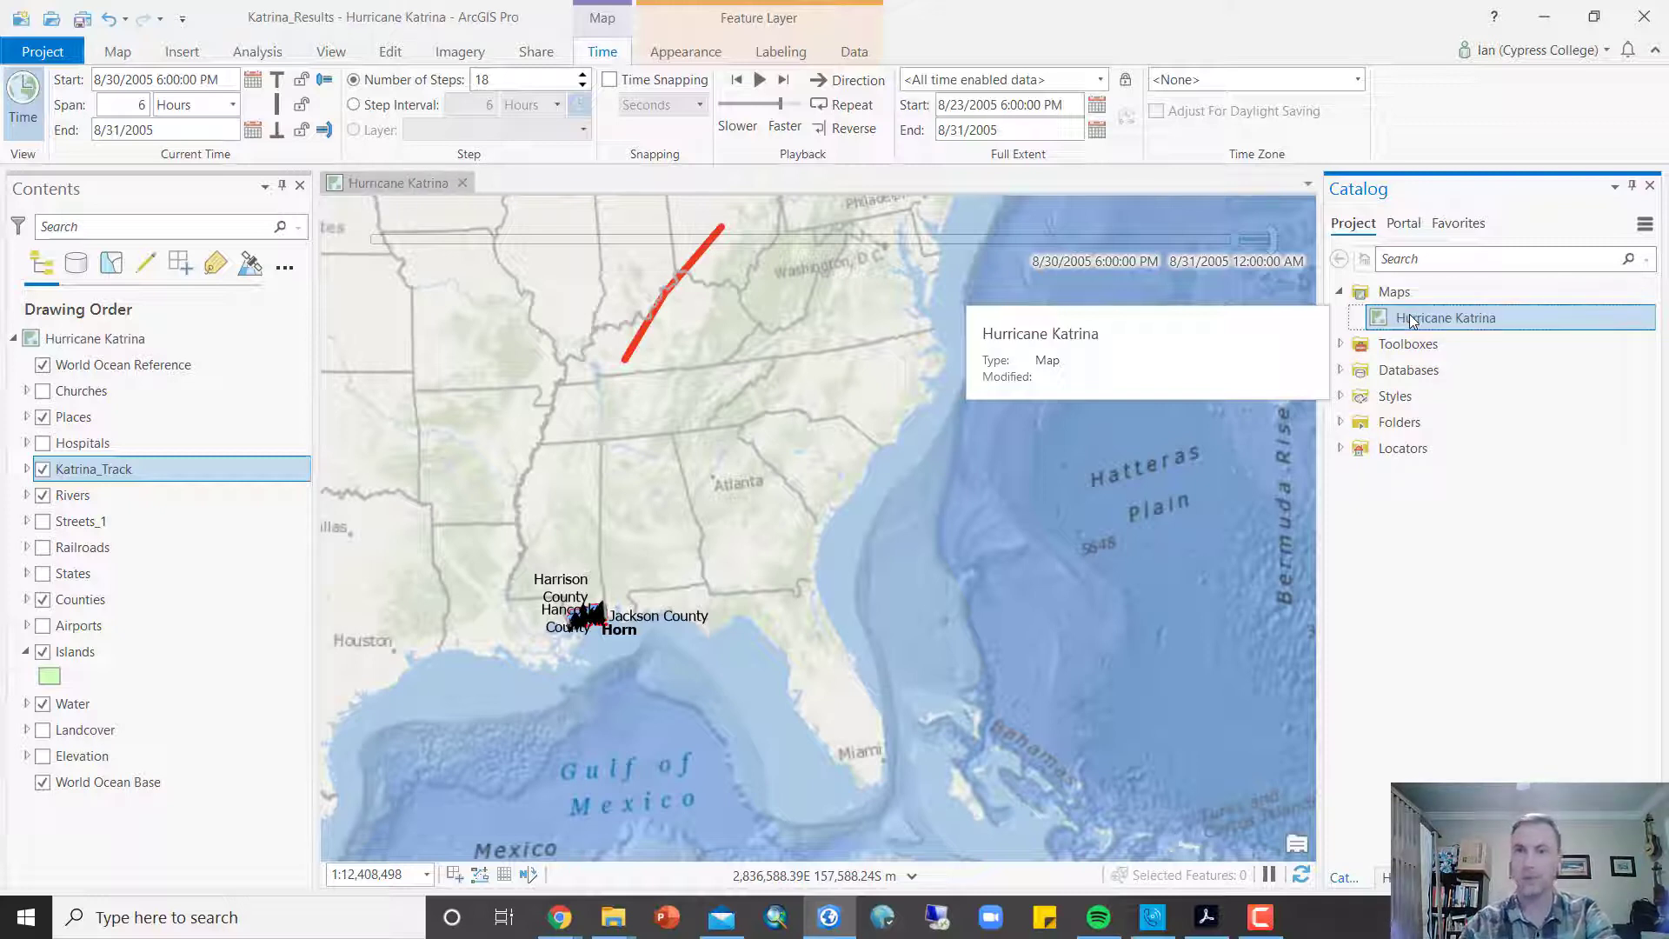
Step: Duplicate the Hurricane Katrina map within the project's Maps folder
right_click(1412, 322)
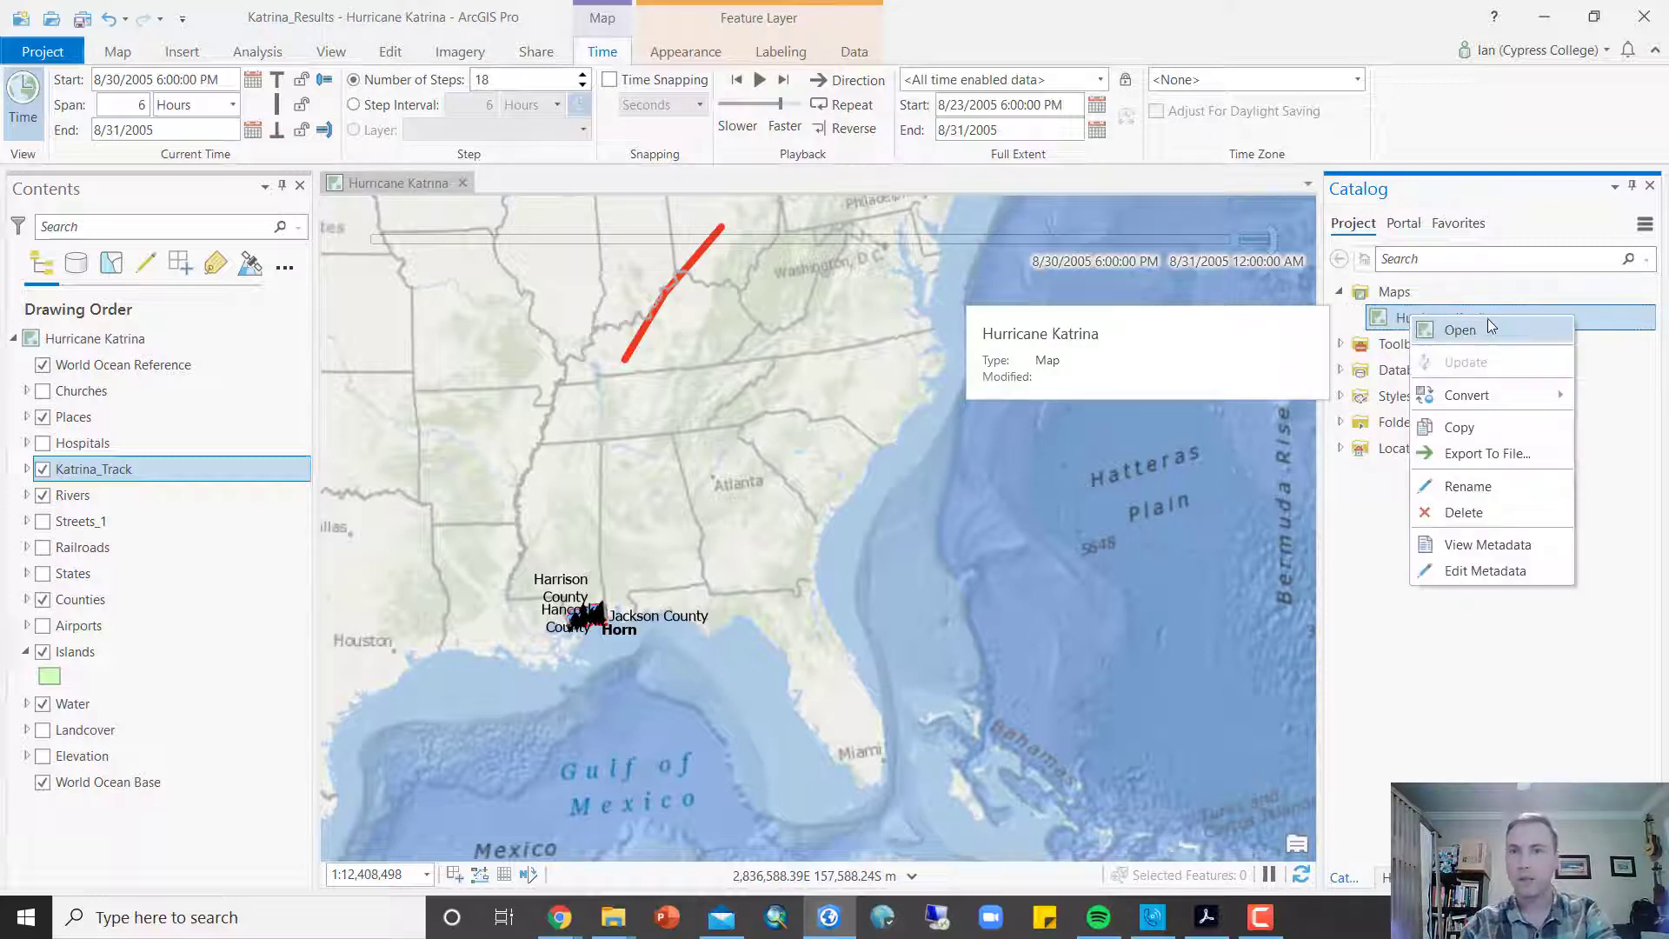
left_click(1500, 431)
right_click(1405, 294)
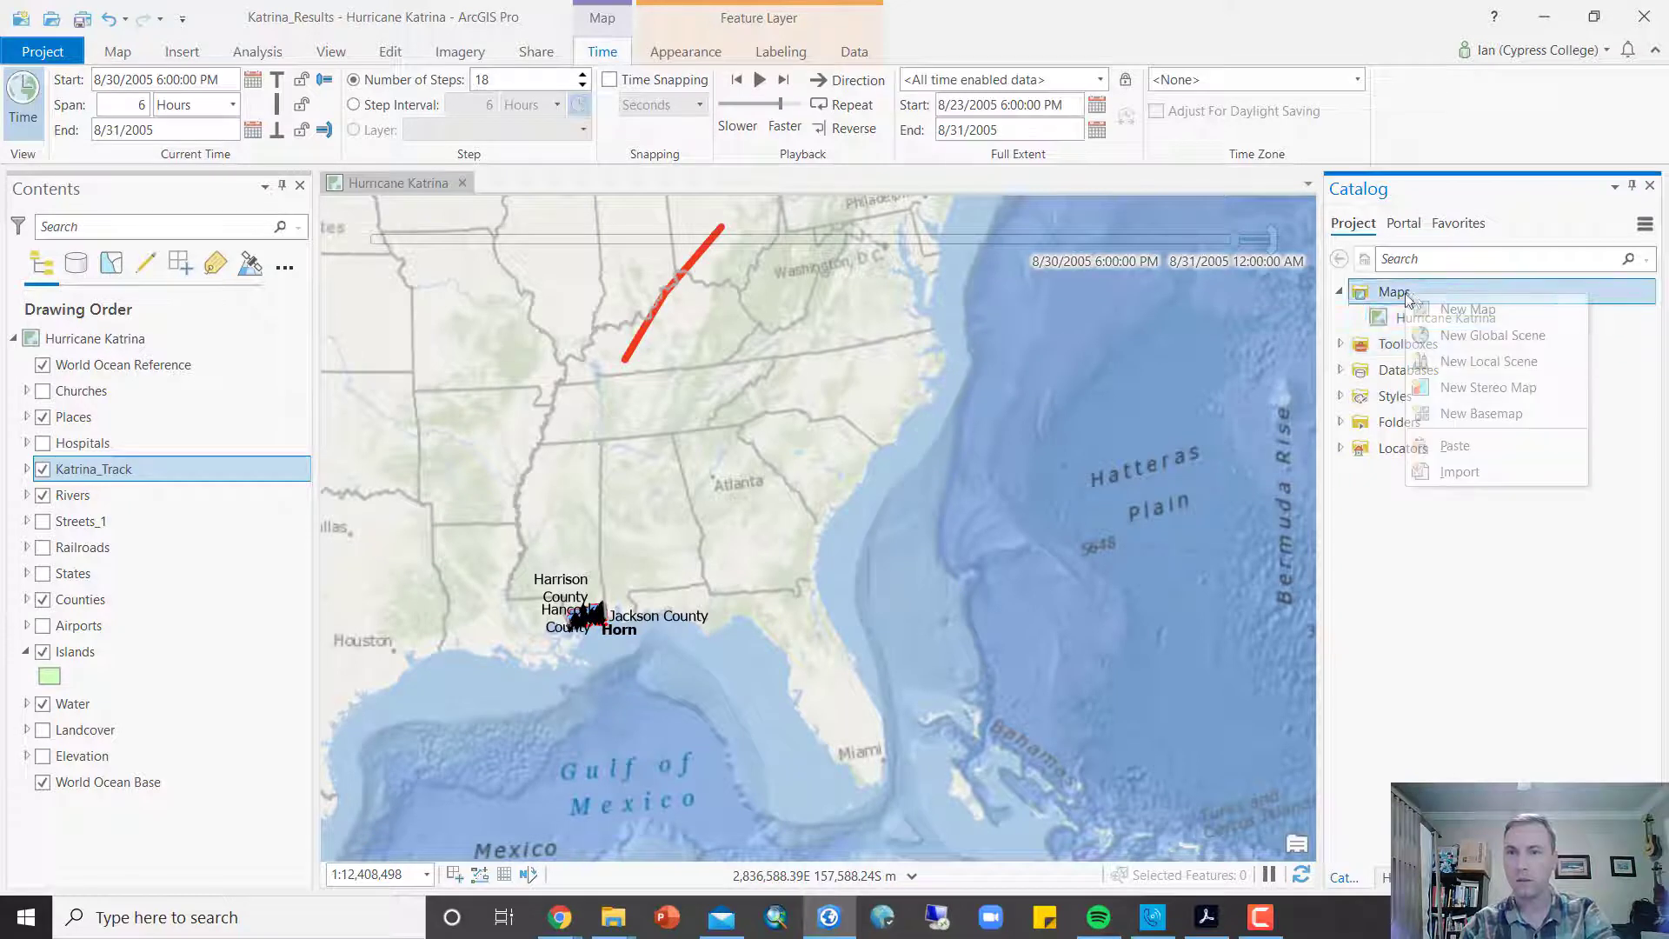
left_click(1505, 441)
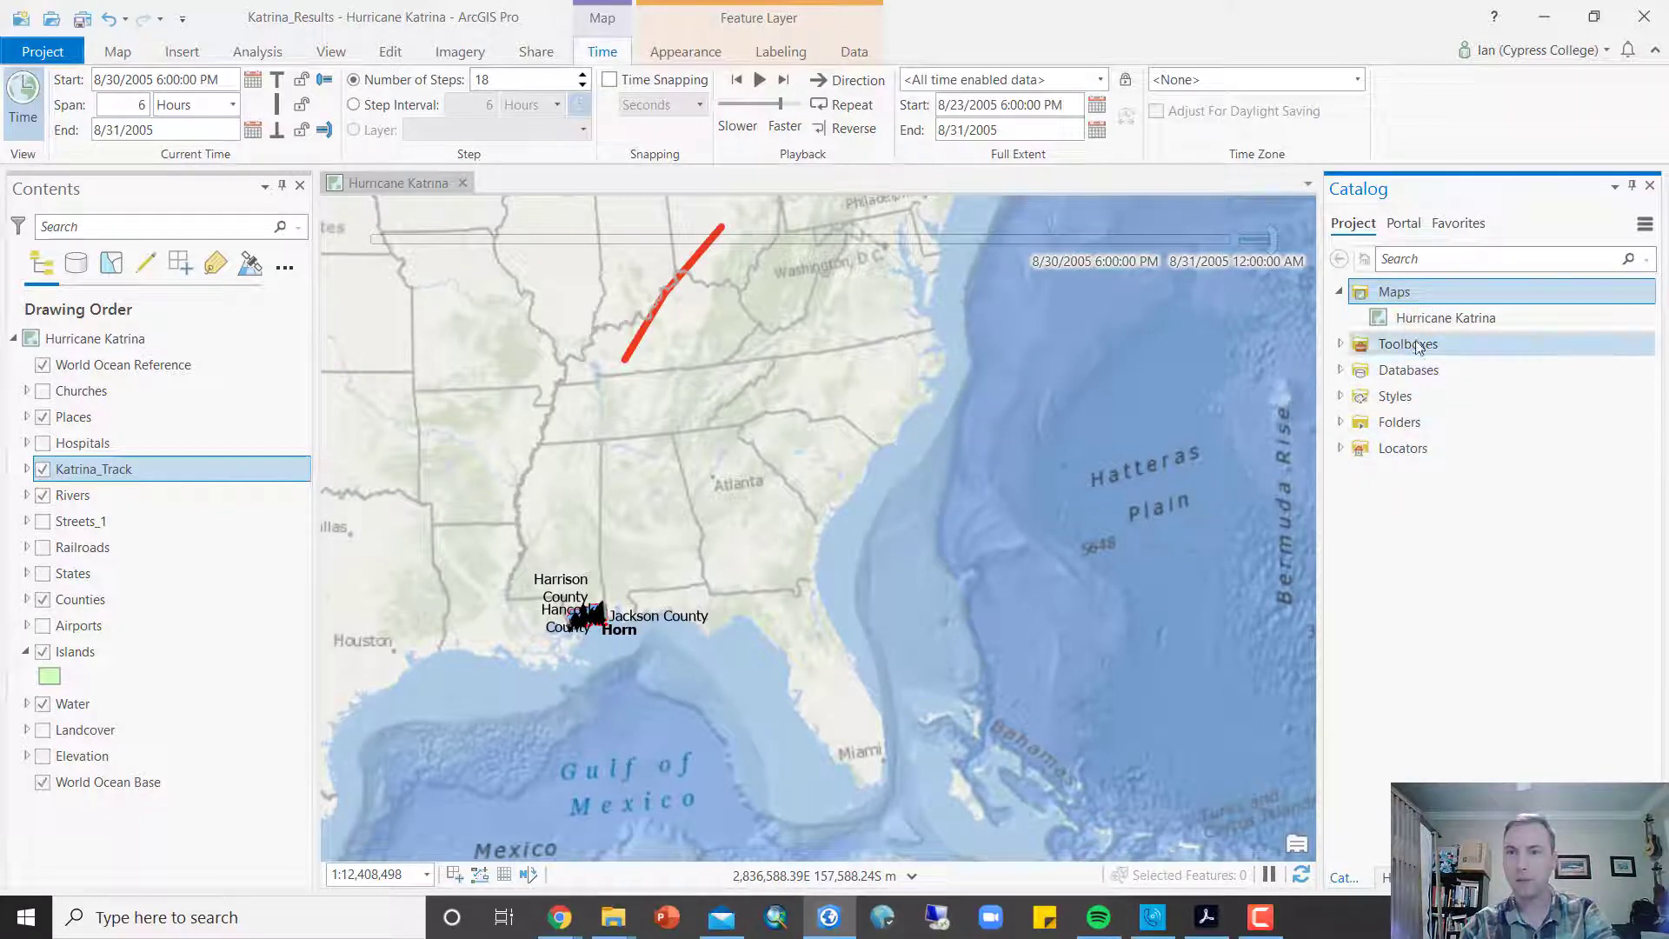
Step: Rename the duplicated map as Flooded Land and open it
left_click(1486, 346)
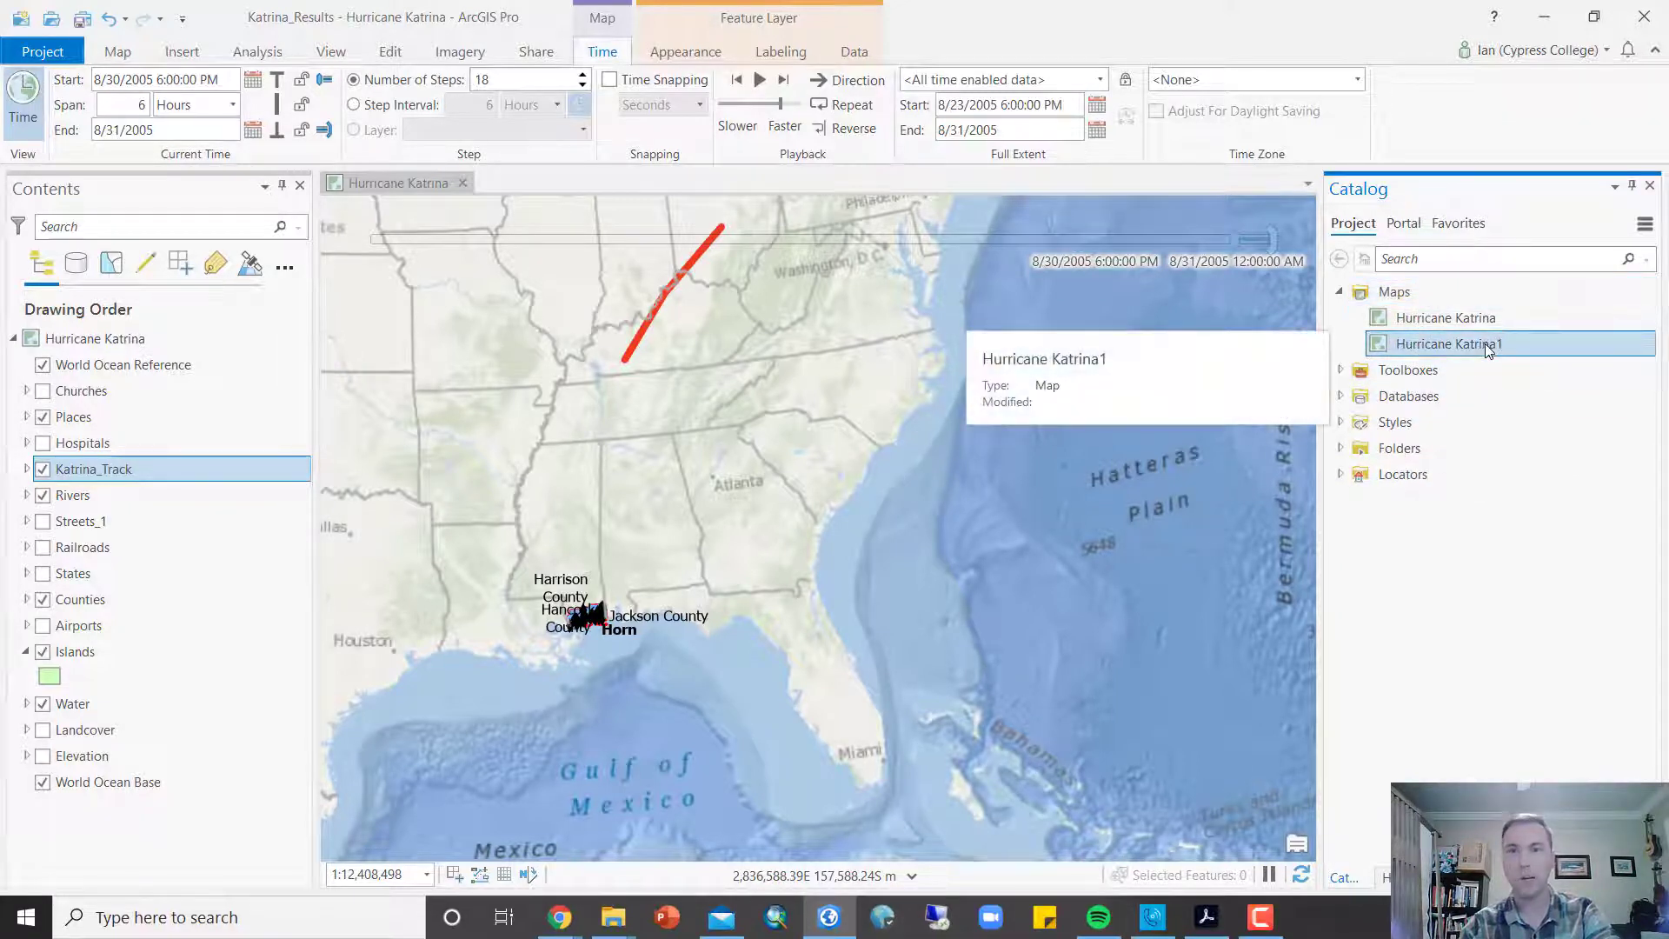
left_click(1484, 342)
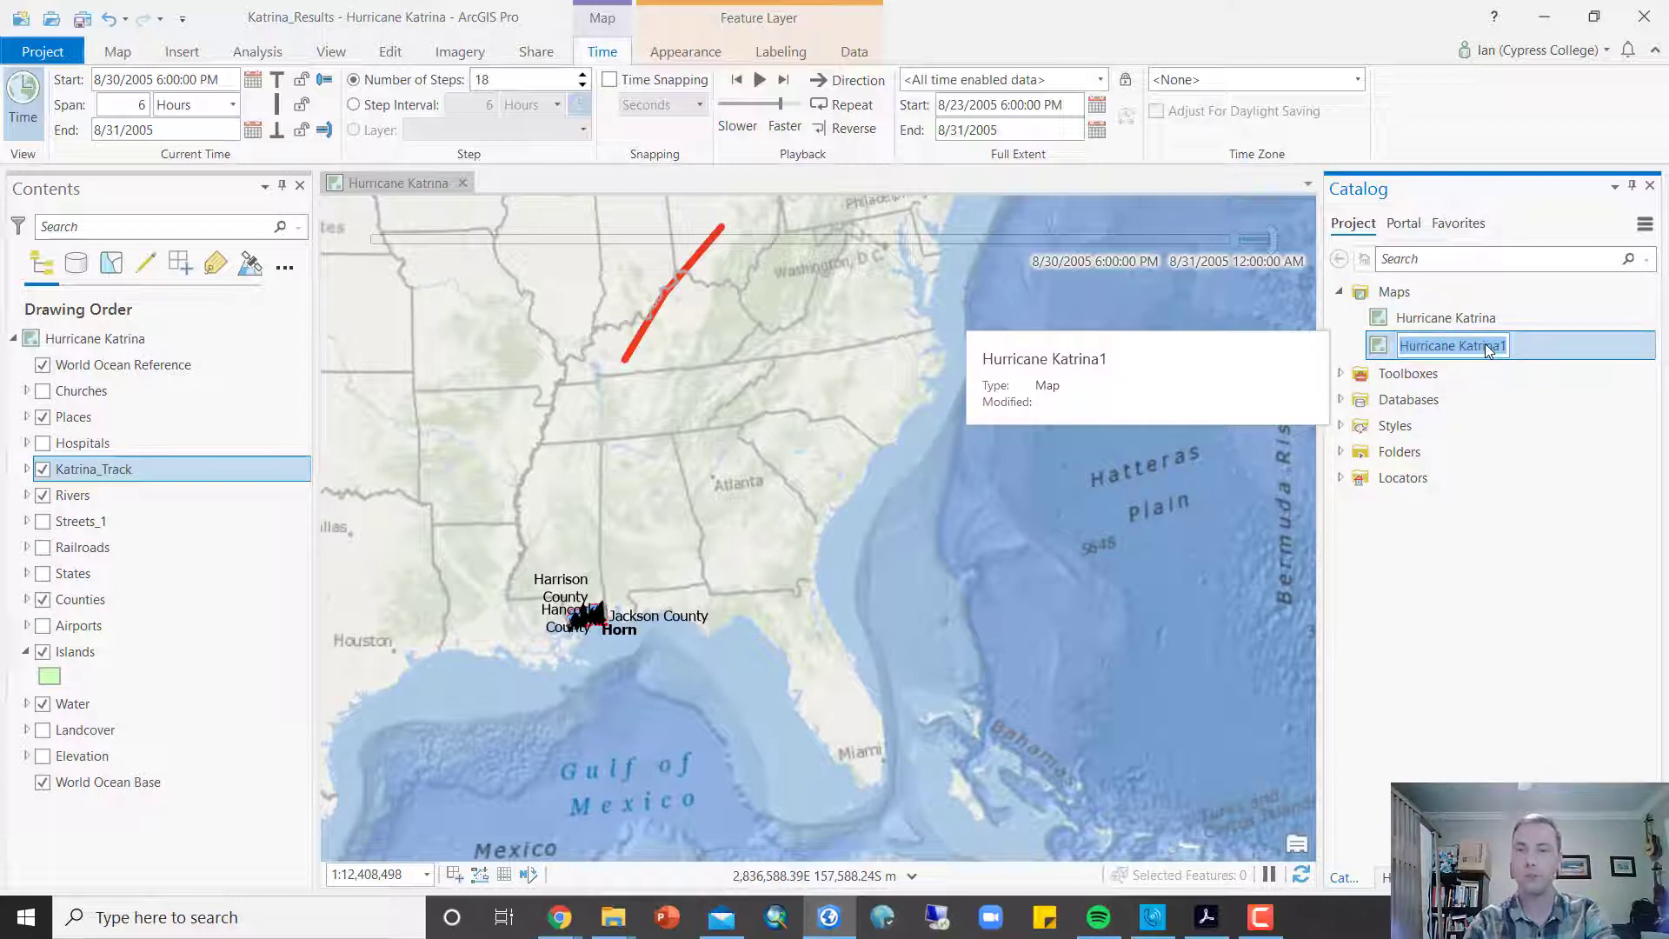
type("Floo")
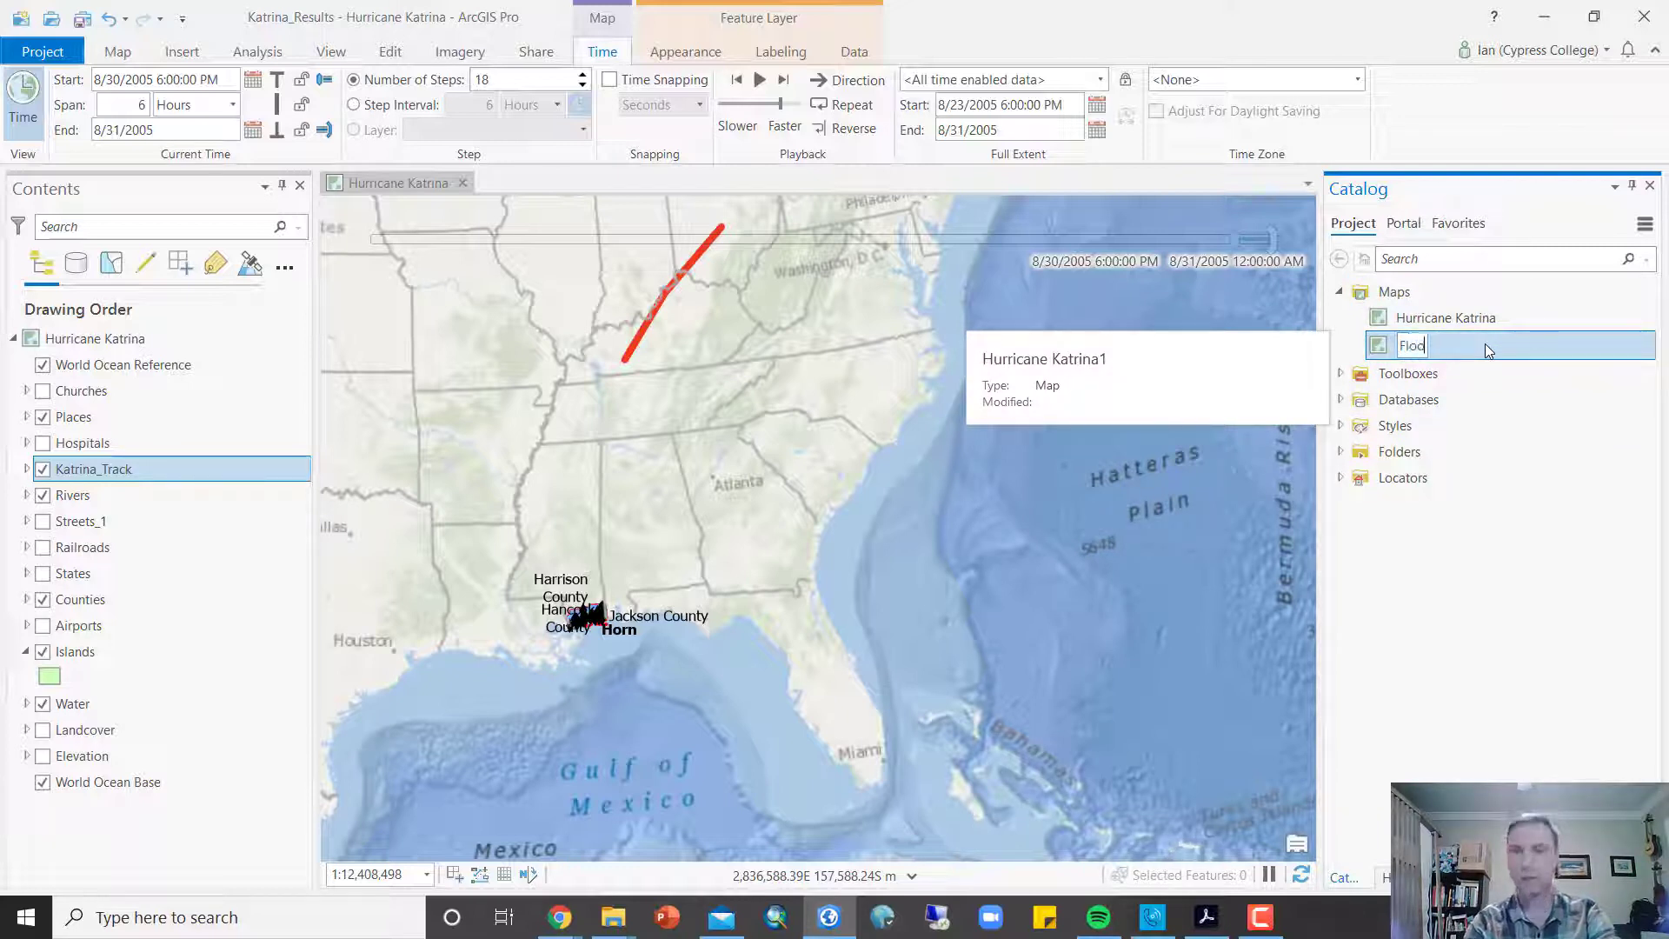
type("ded Land")
key("Return")
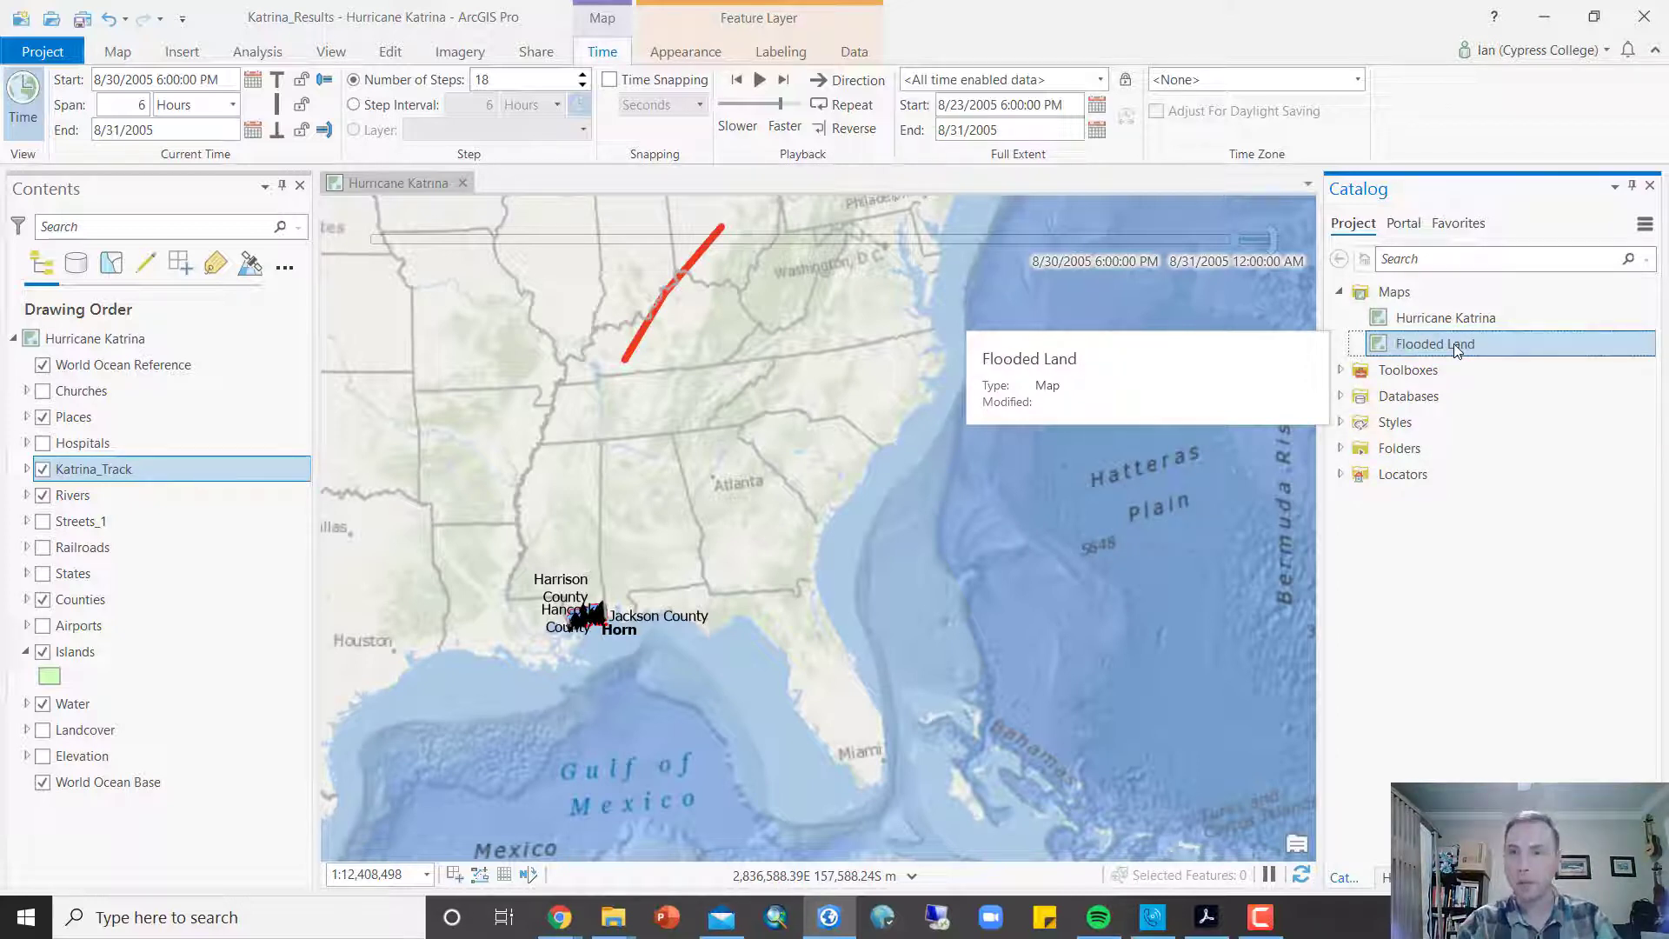
double_click(1456, 346)
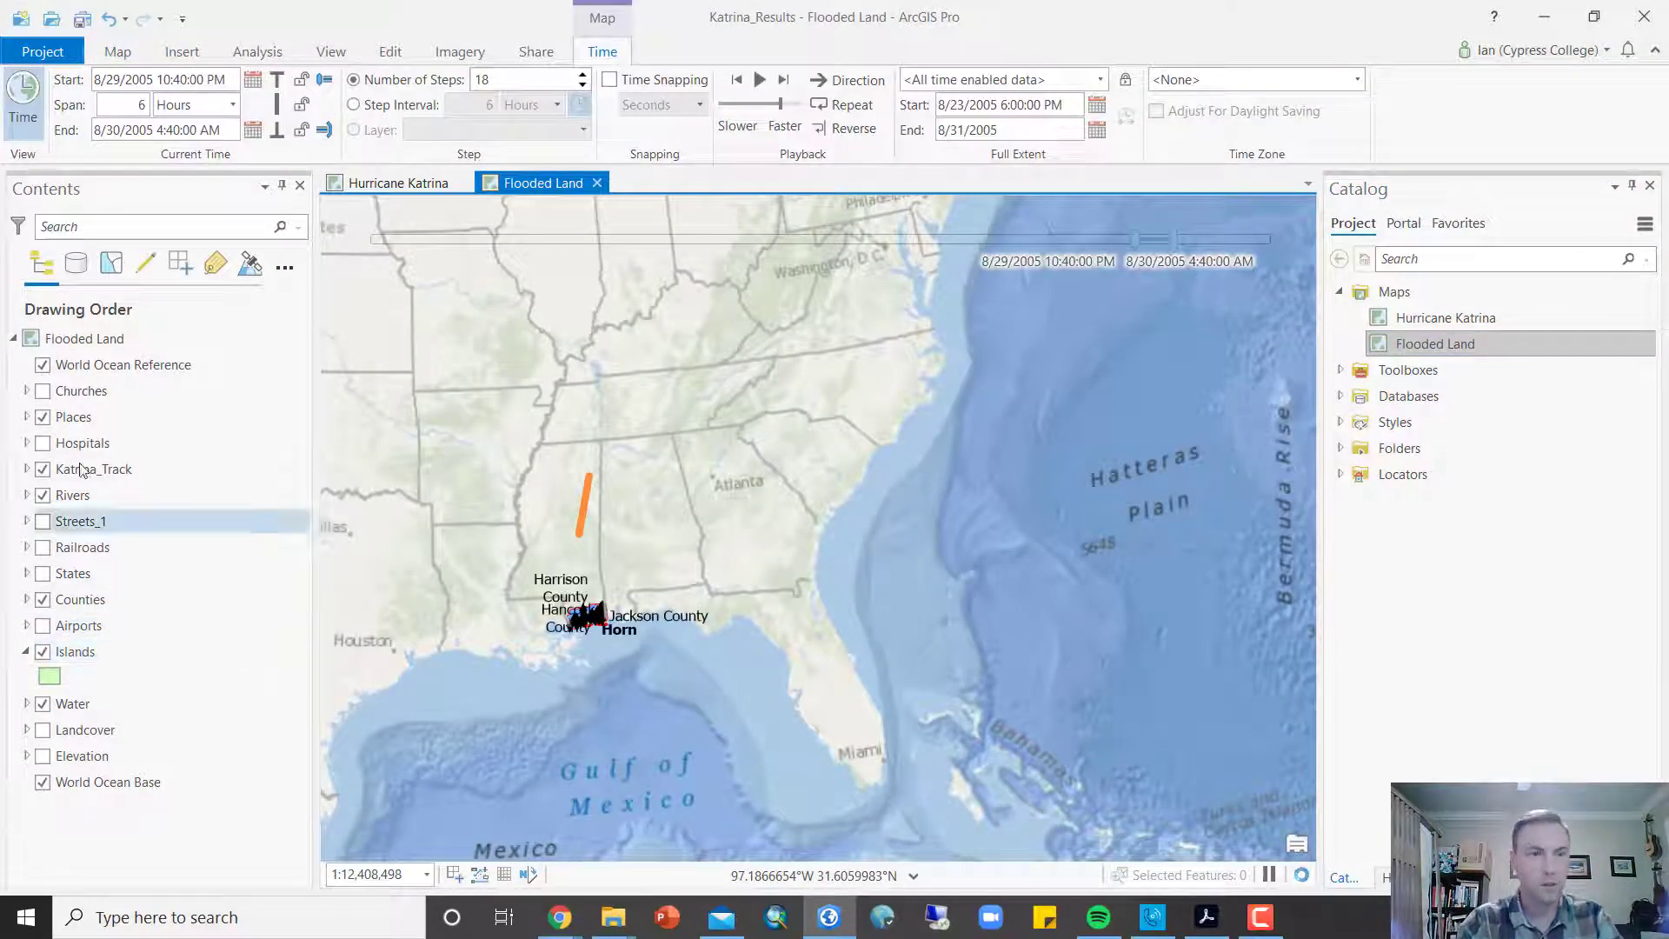
Step: Frame the map on the Counties layer, hide Katrina_Track, Places, Rivers and Water, and display the Elevation layer
right_click(98, 599)
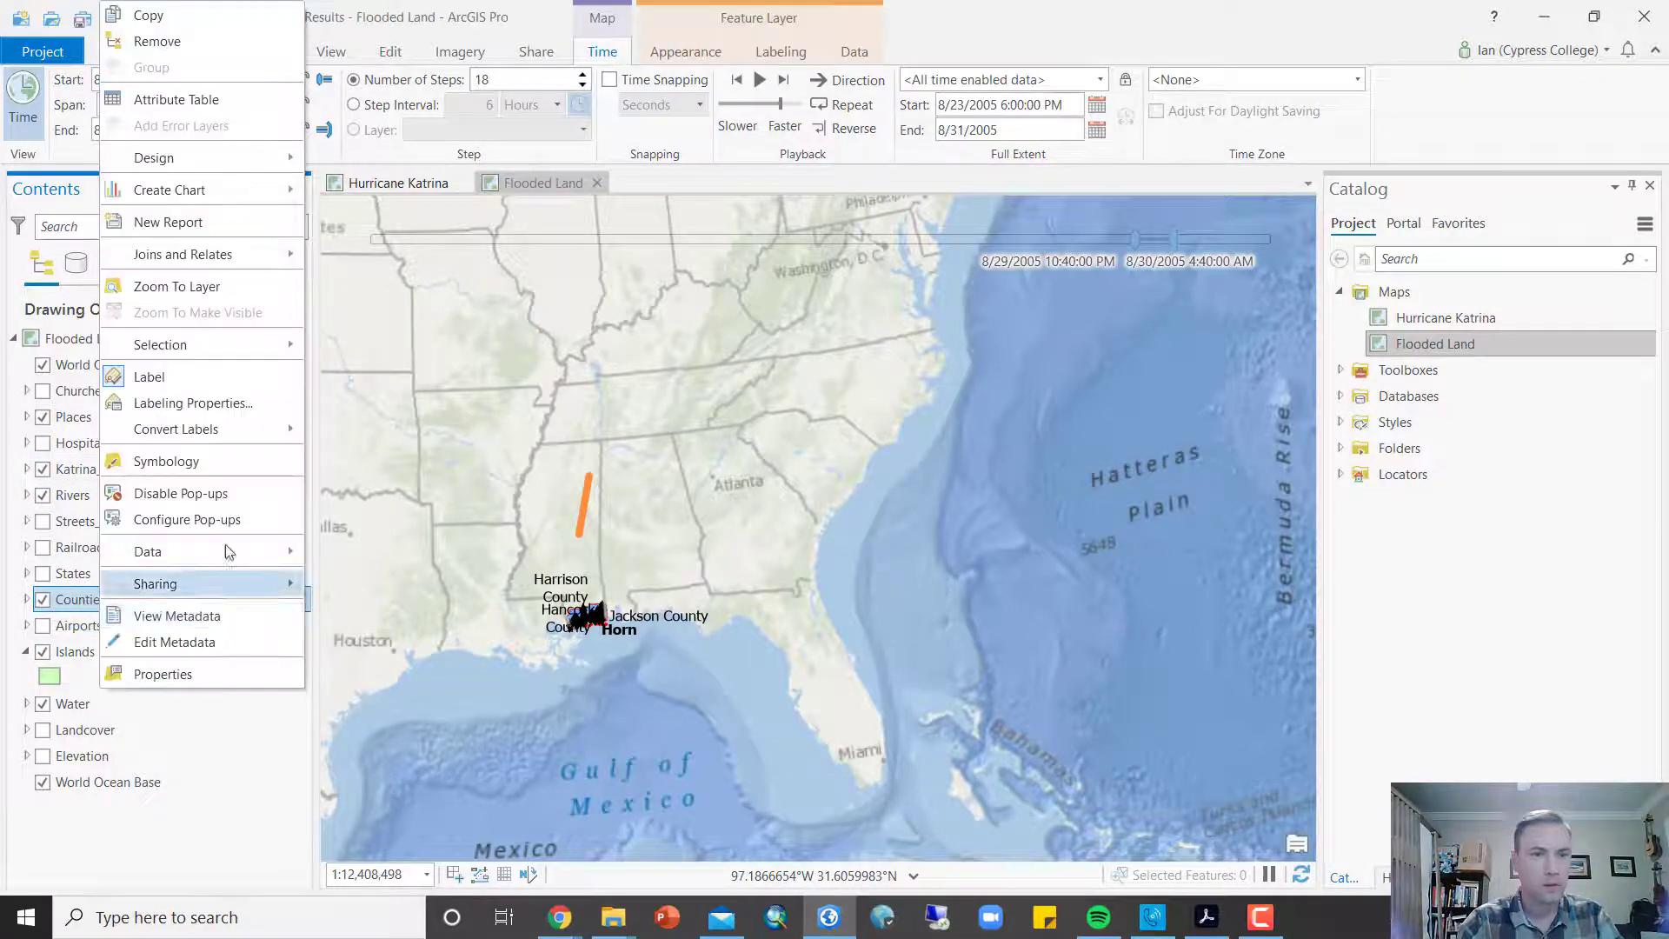
left_click(196, 280)
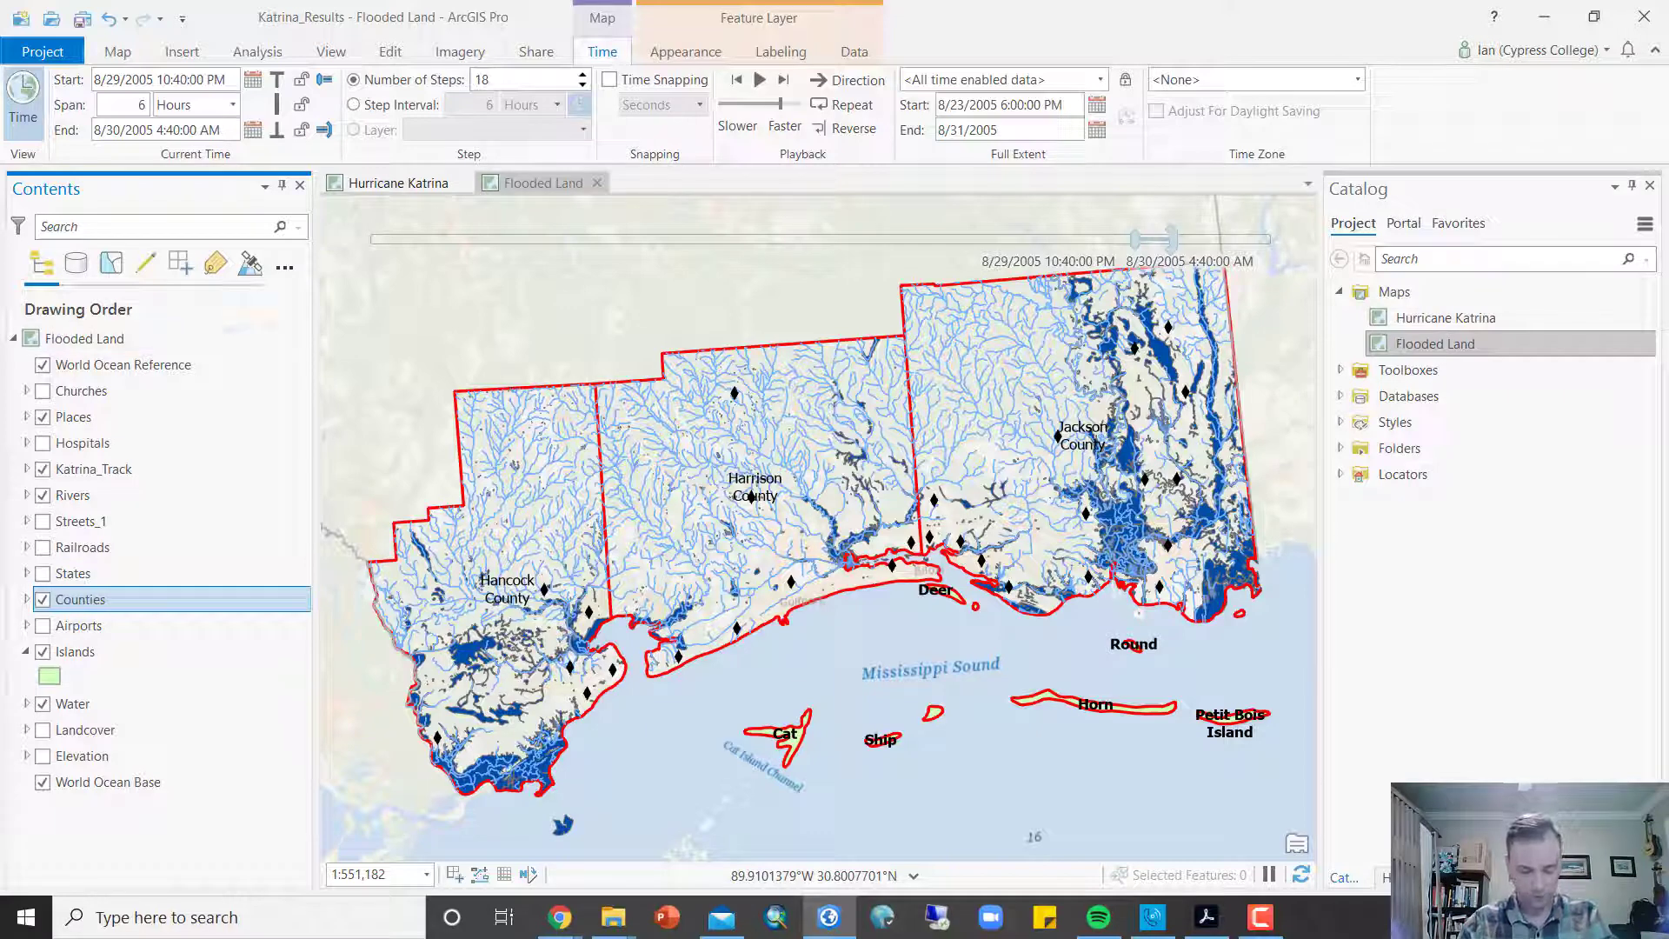
left_click(43, 470)
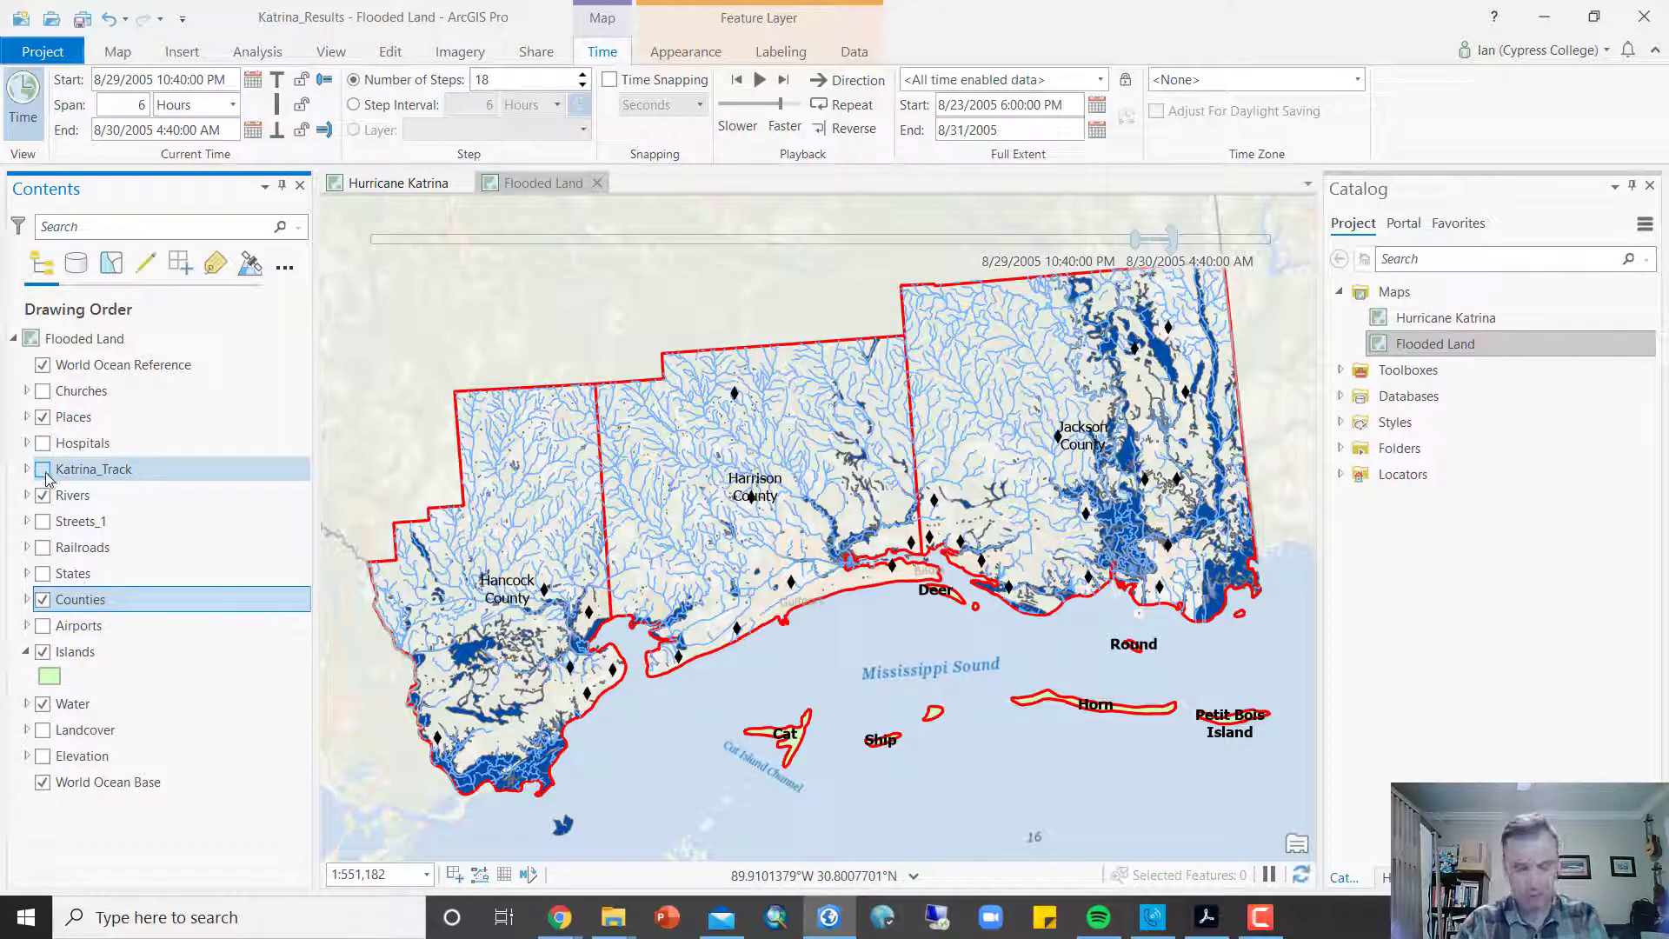
left_click(43, 417)
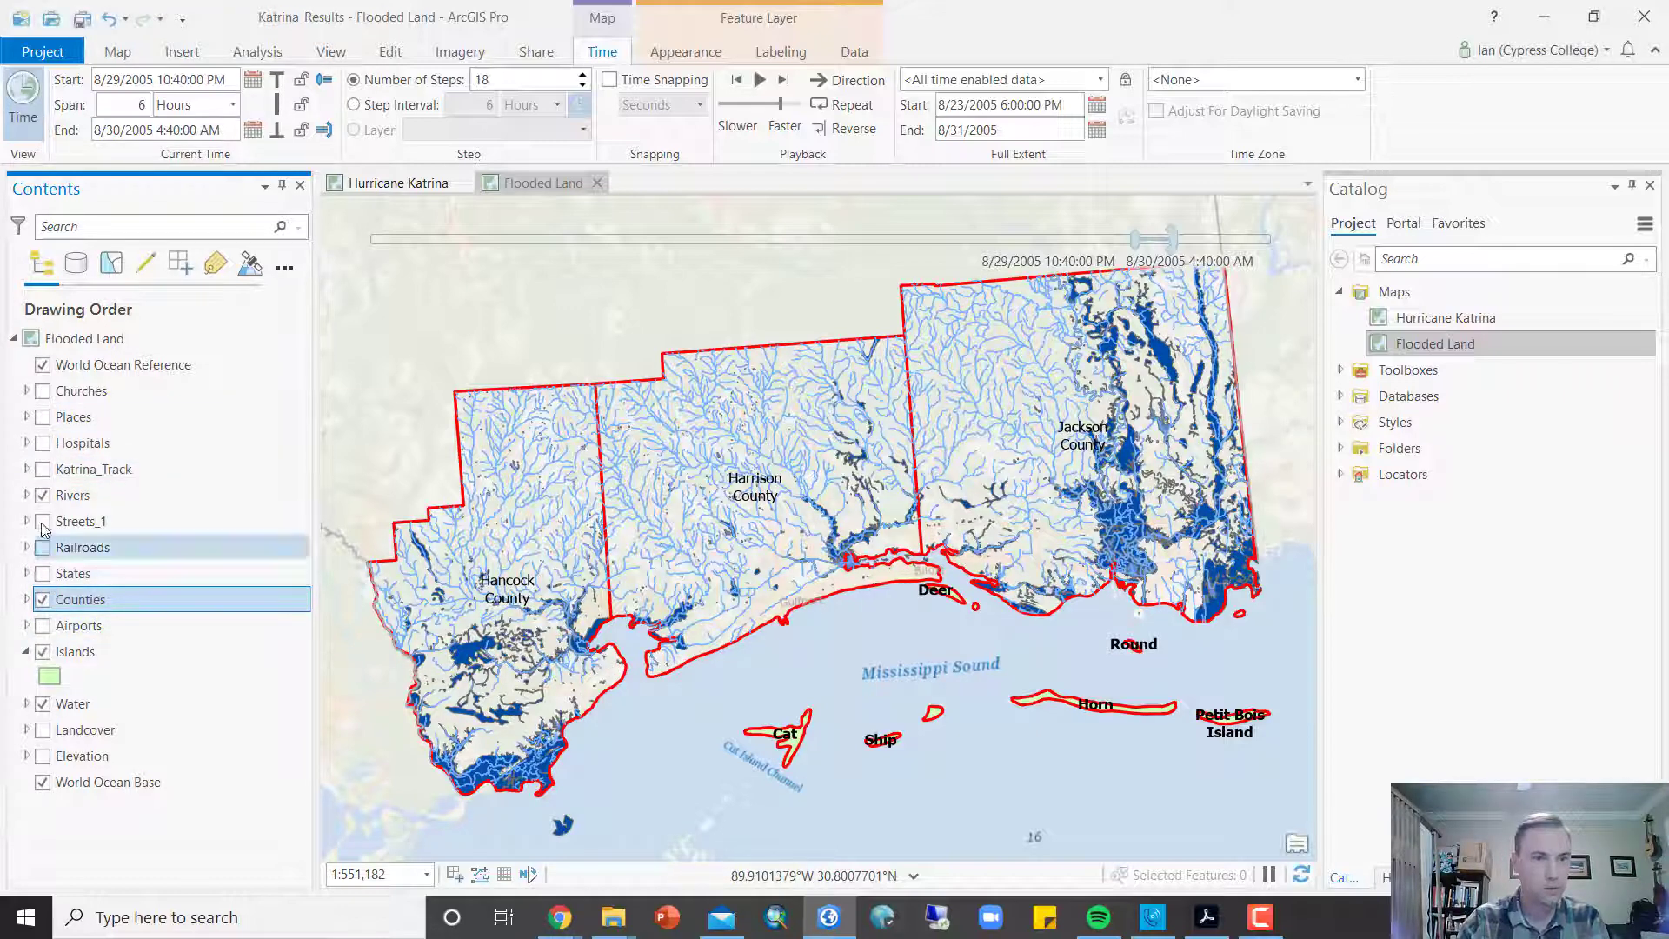
left_click(42, 496)
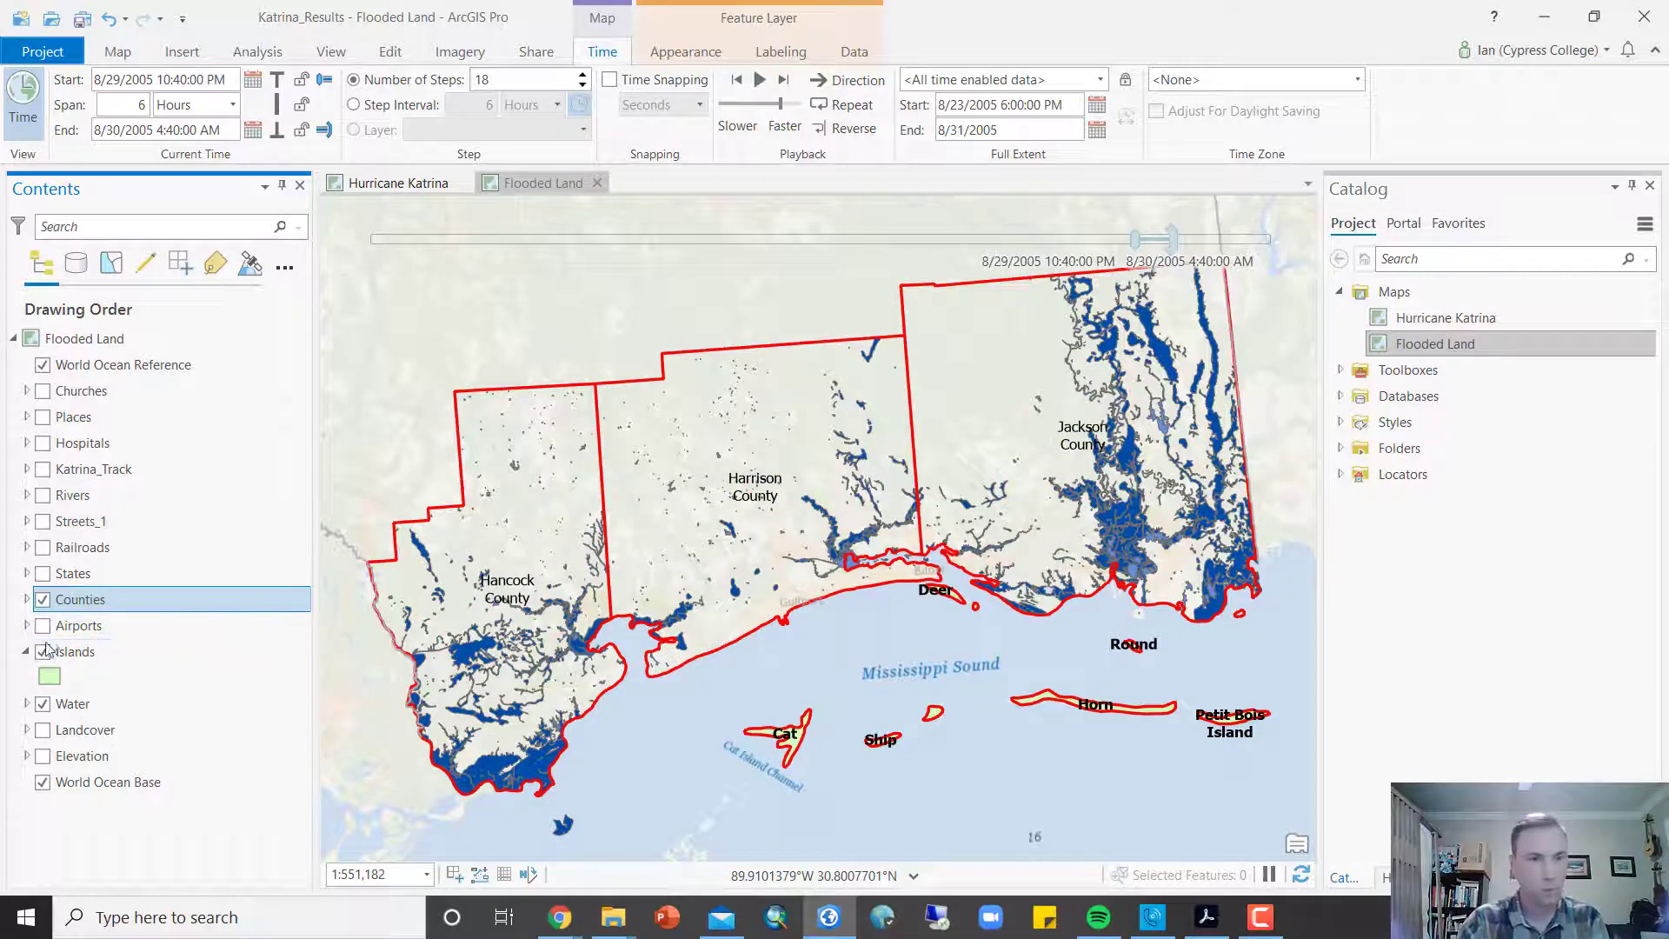
left_click(42, 705)
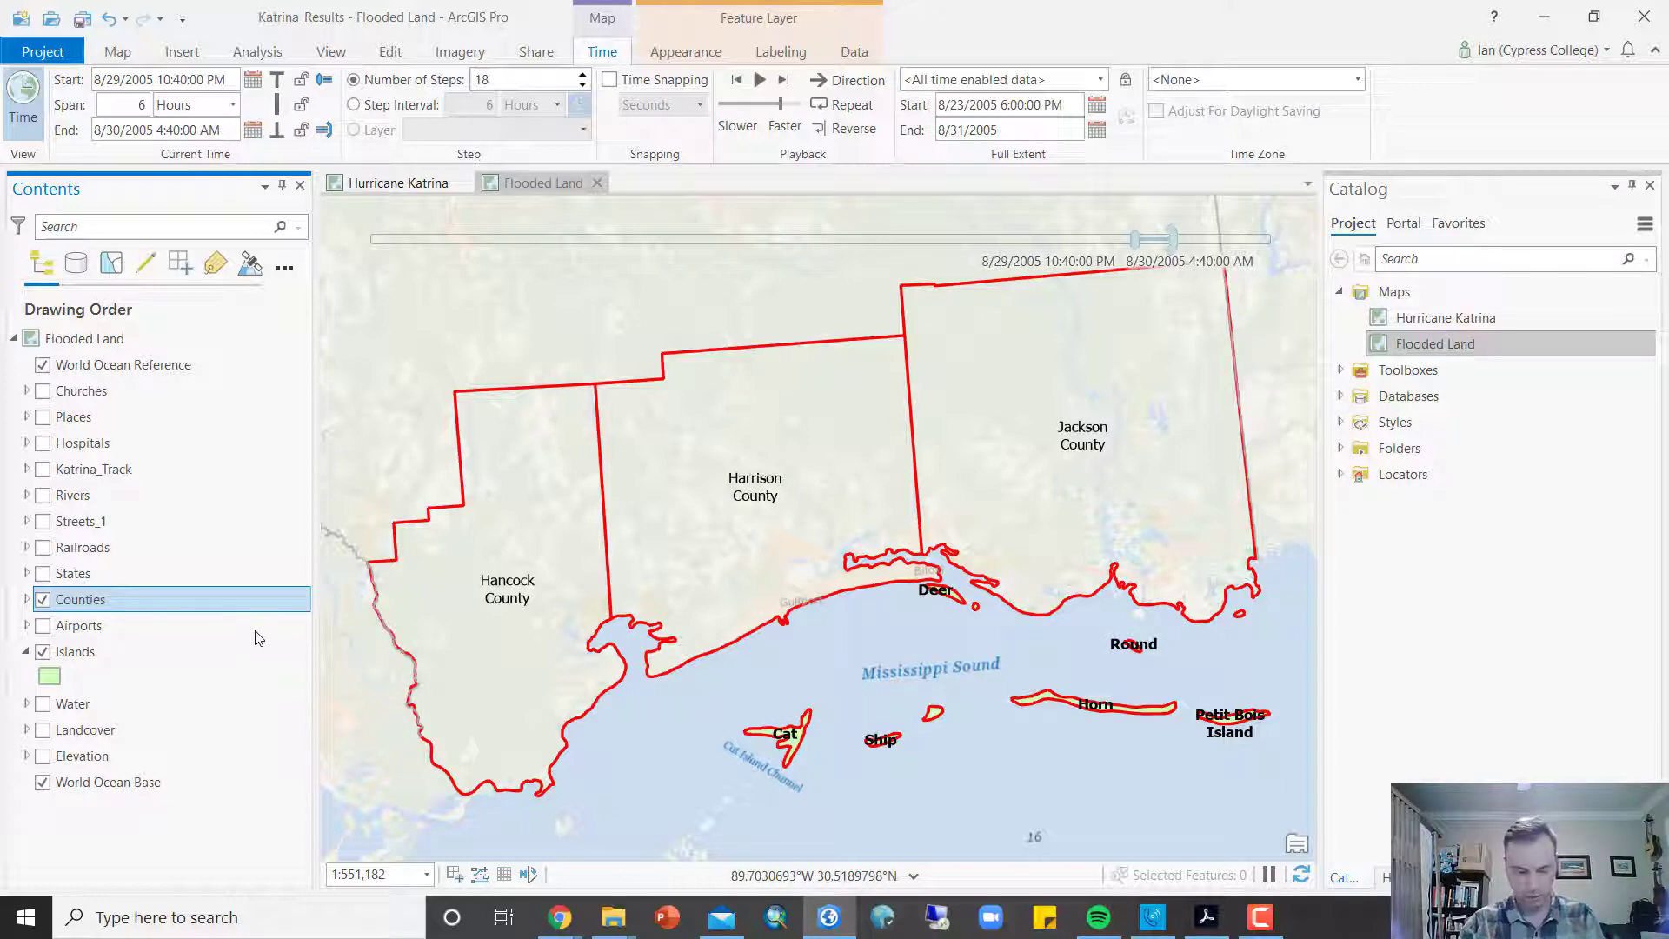
left_click(42, 756)
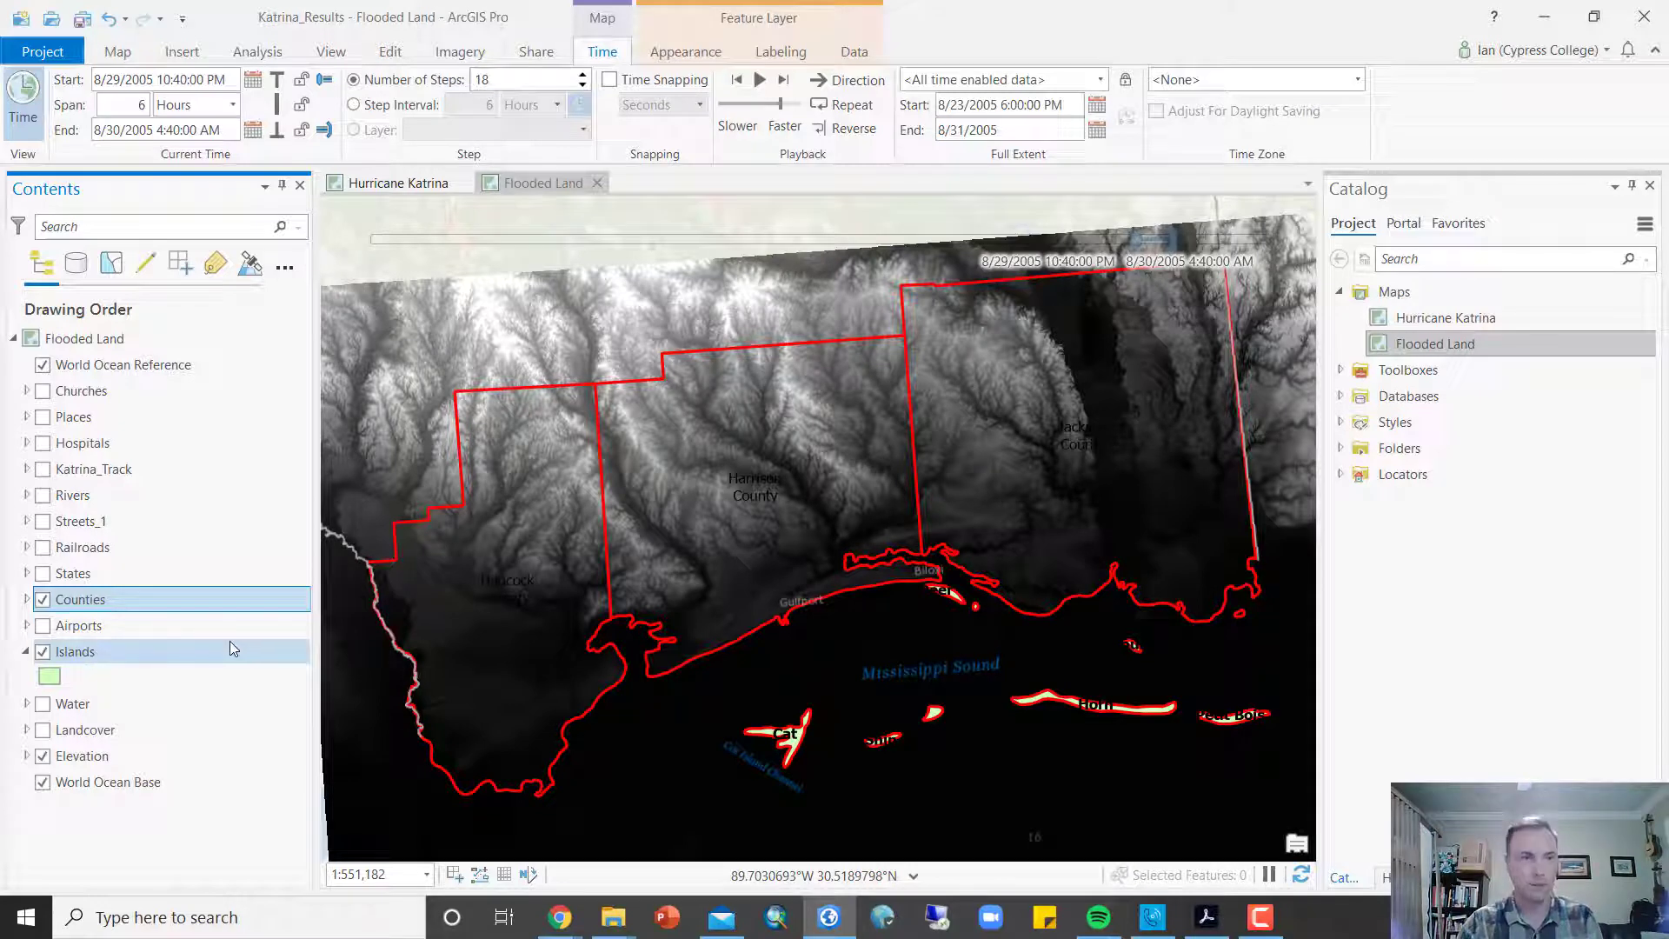
Step: Check the elevation units in the Elevation layer's properties without changing them
left_click(124, 763)
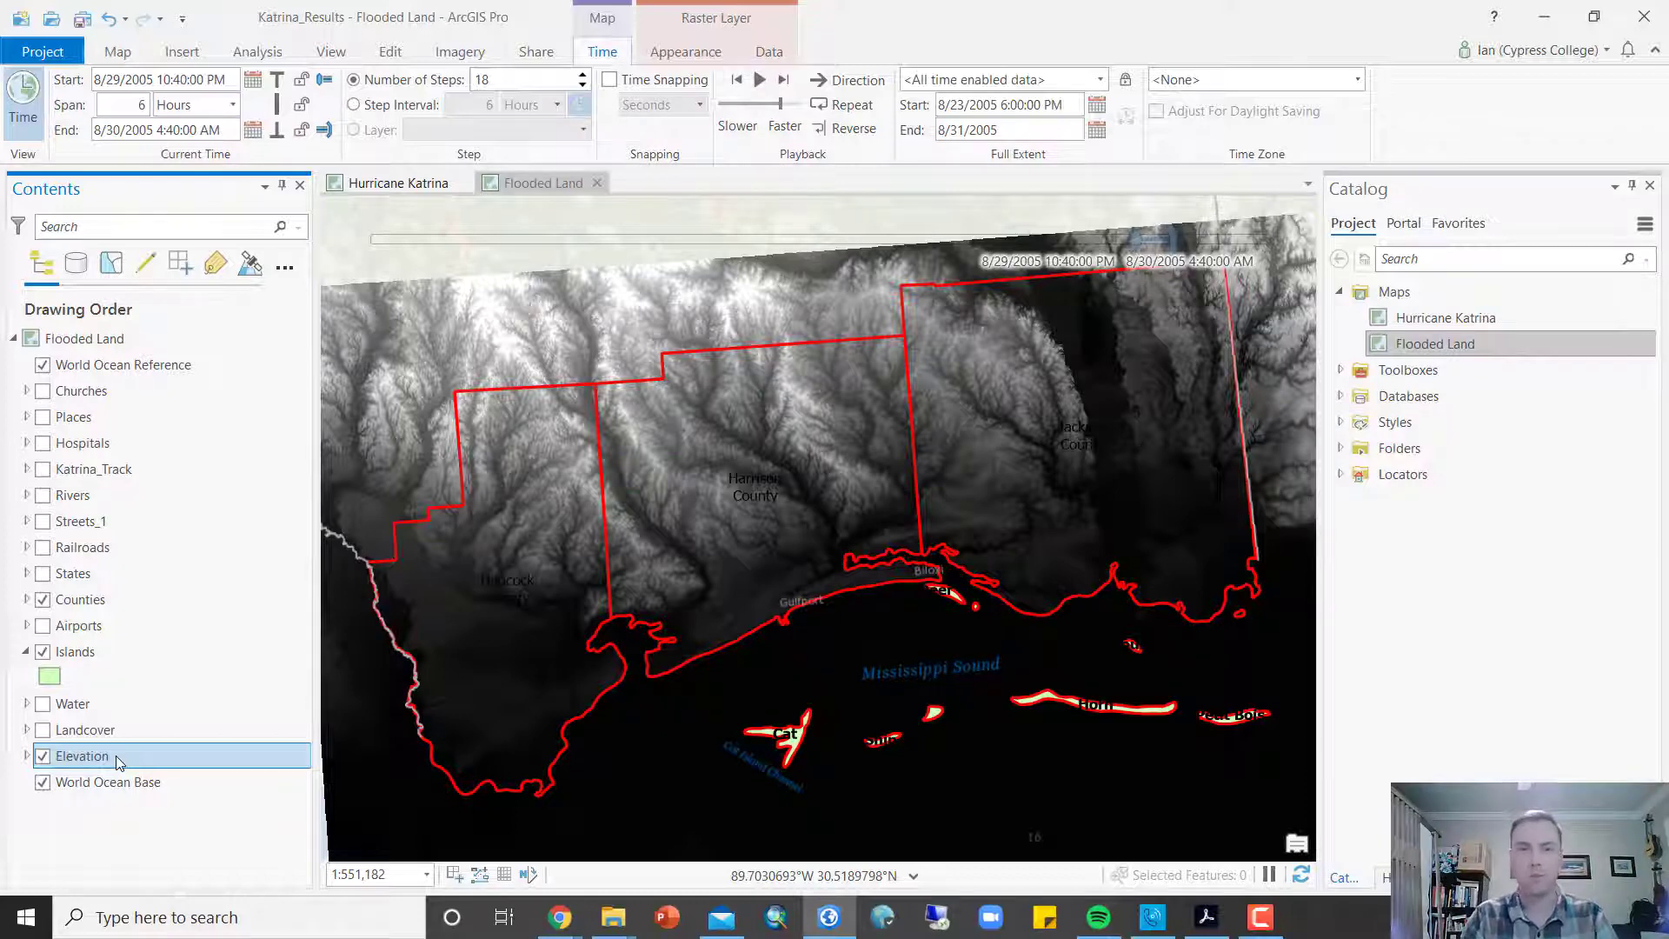
right_click(116, 754)
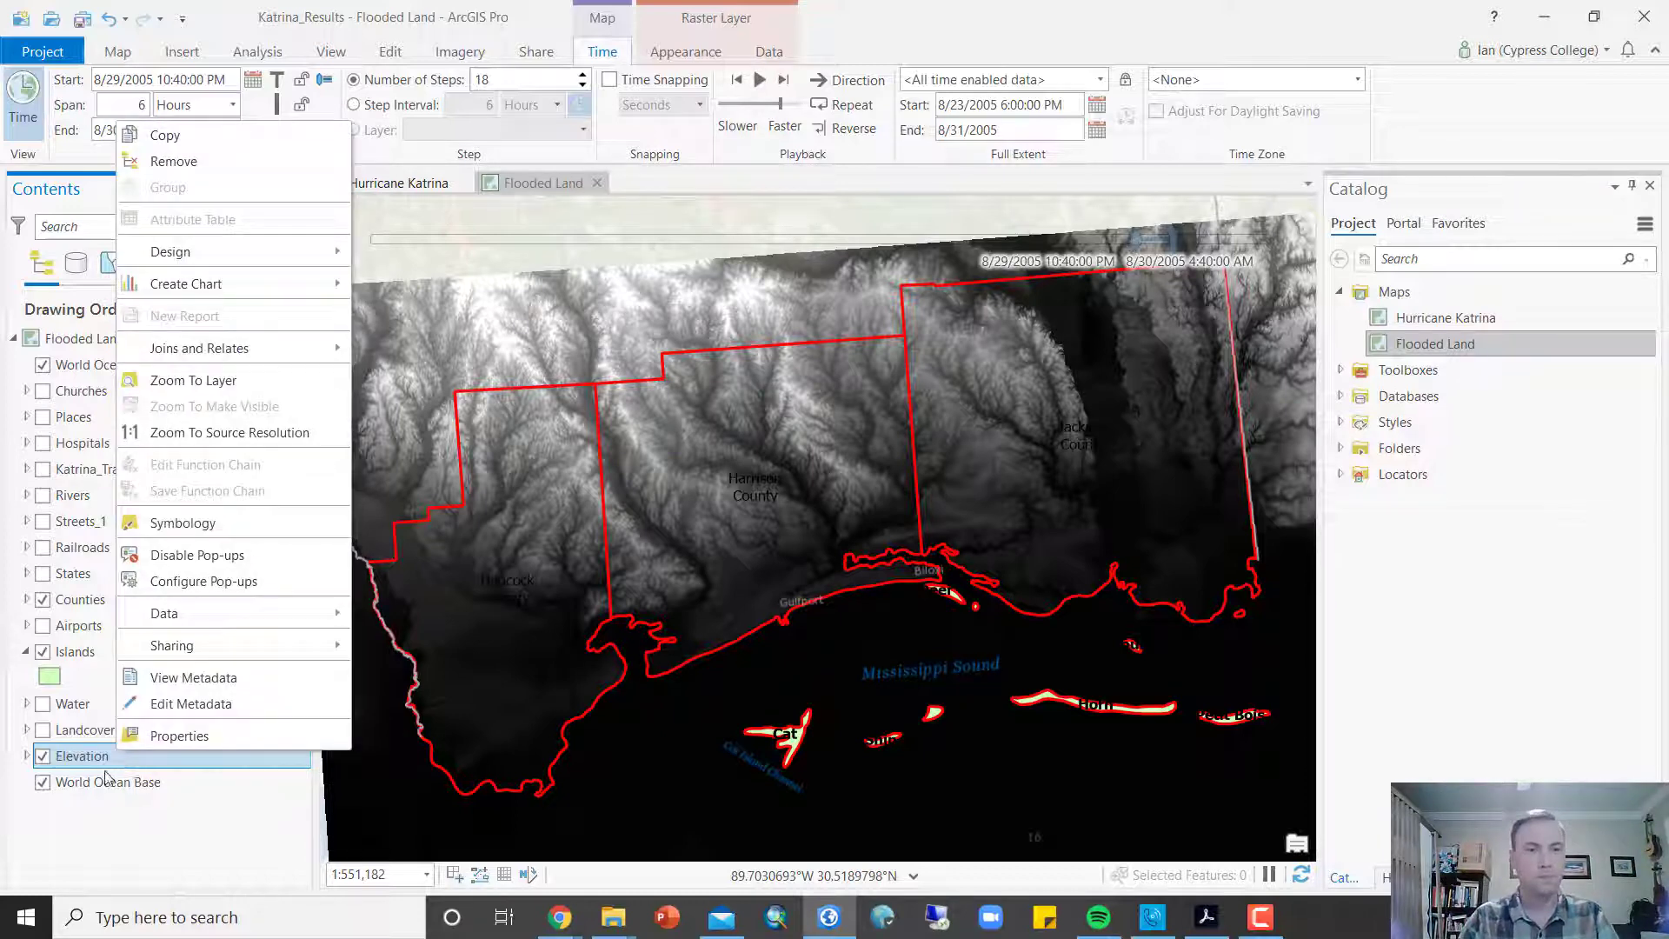
left_click(231, 732)
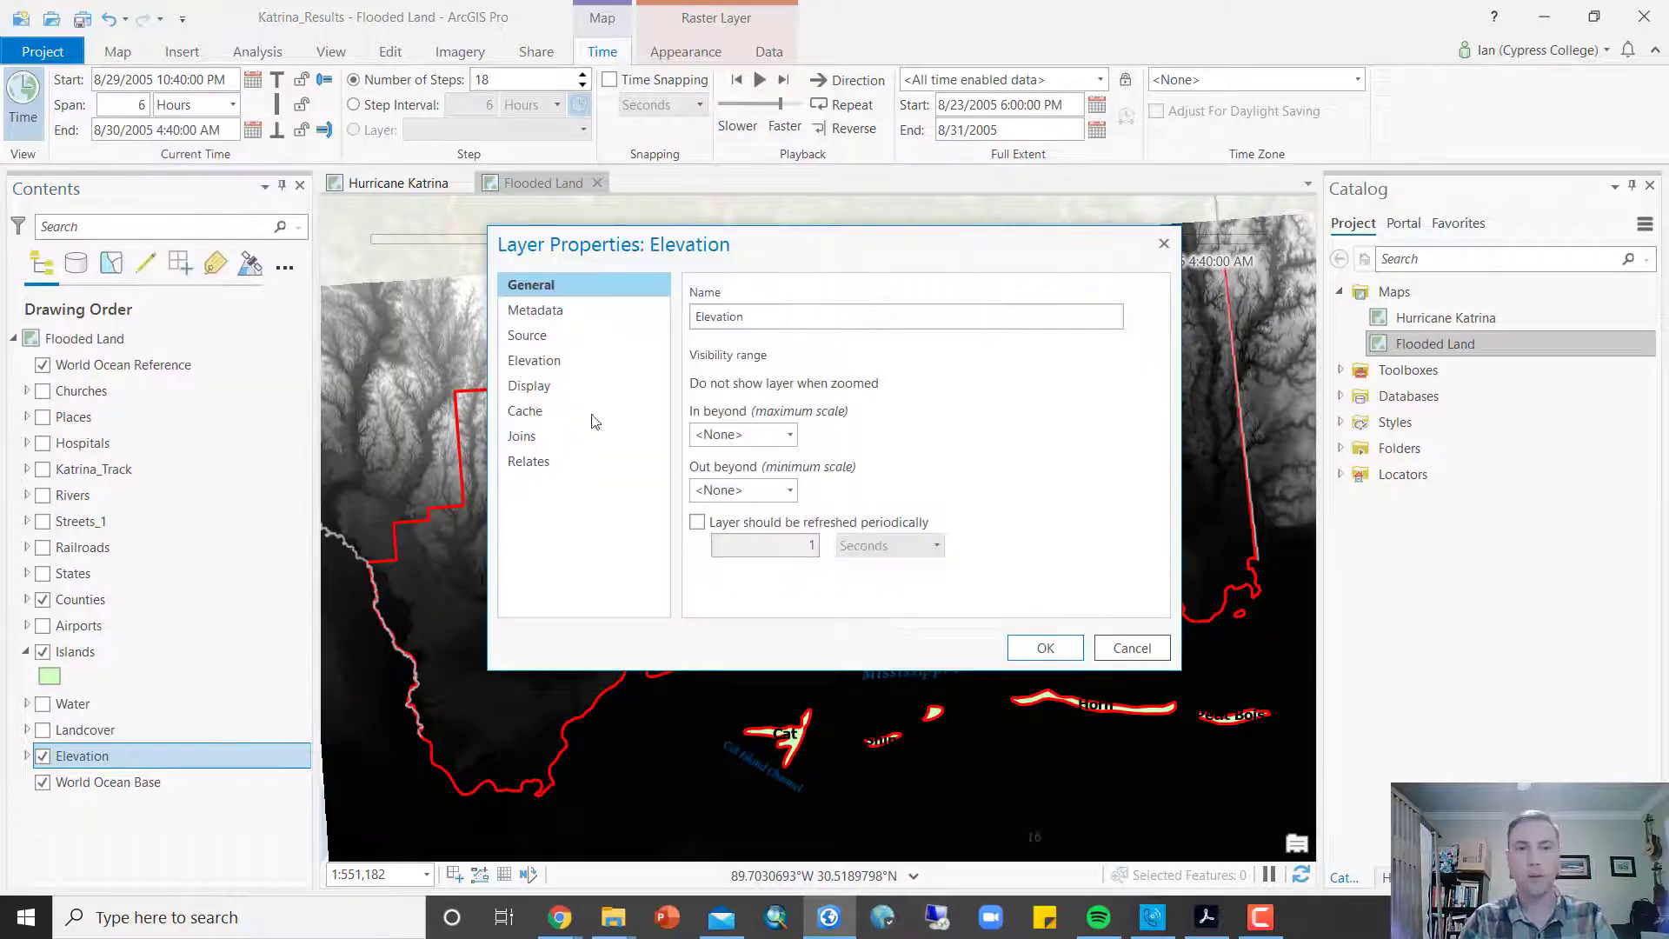
left_click(561, 361)
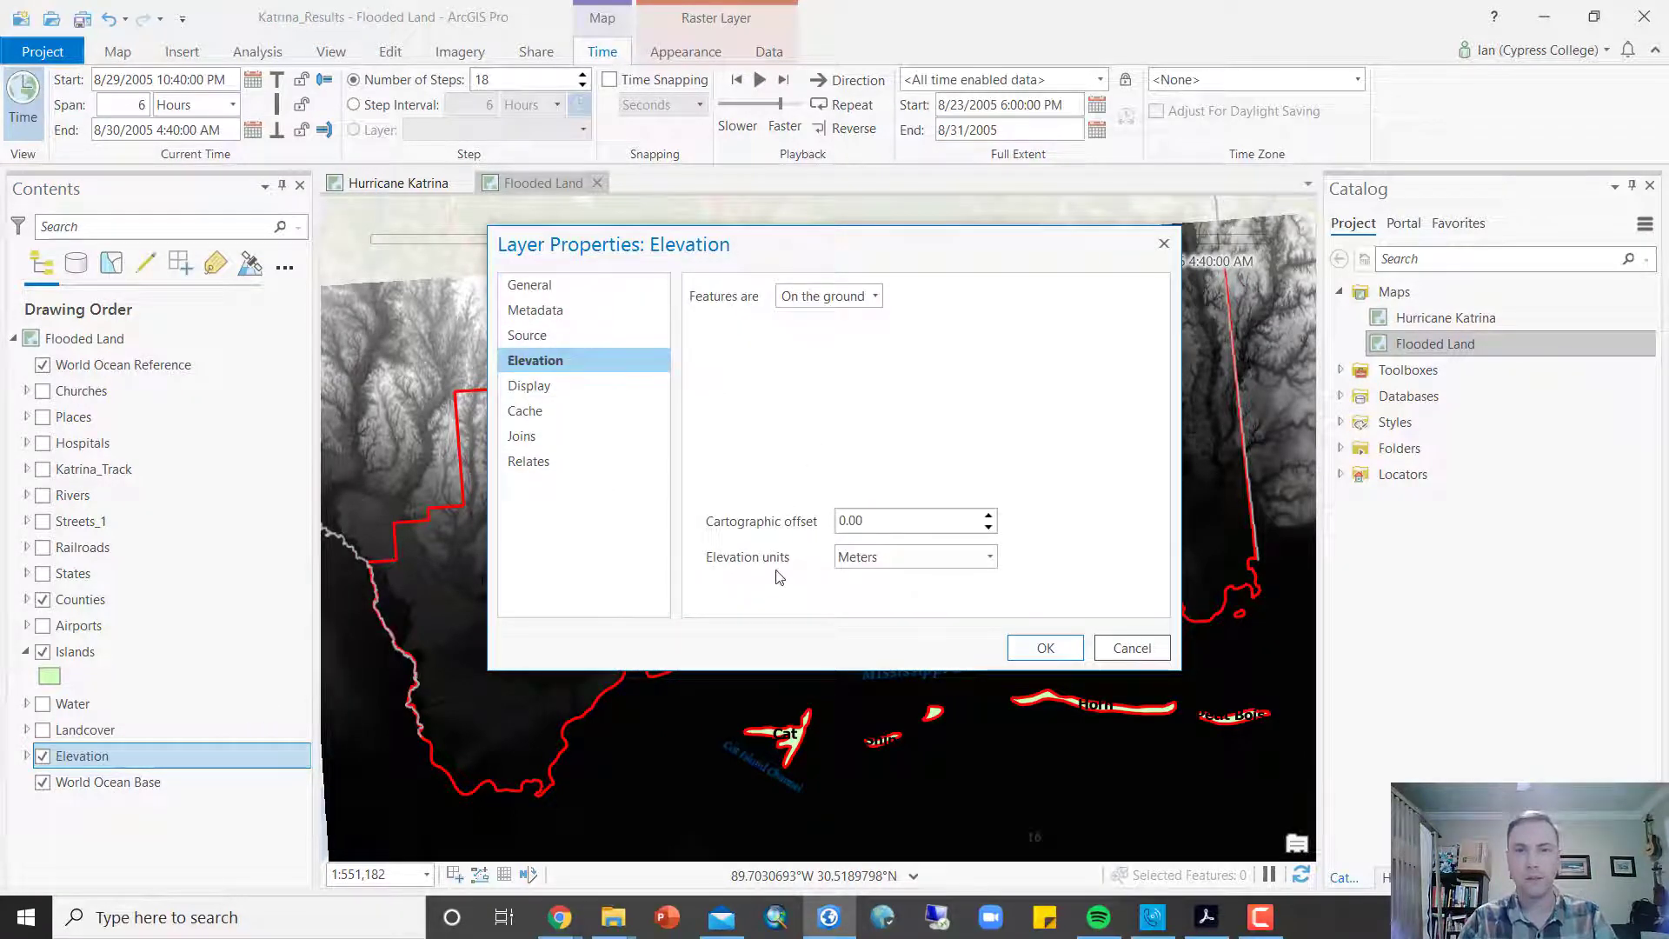
left_click(880, 561)
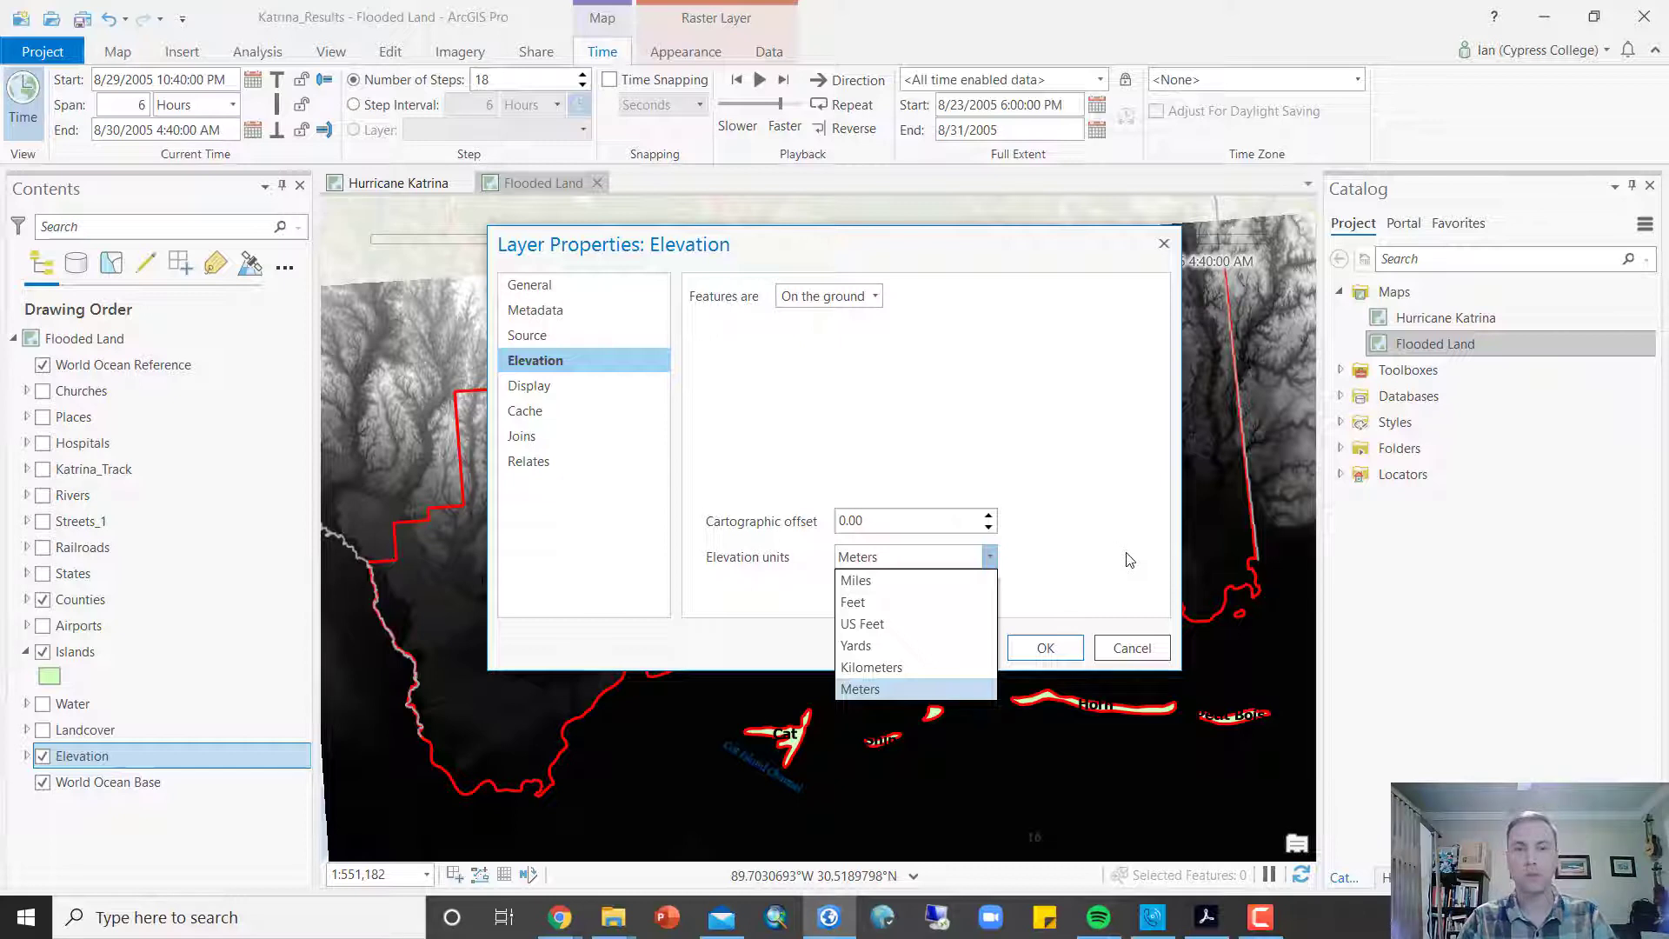
left_click(1120, 581)
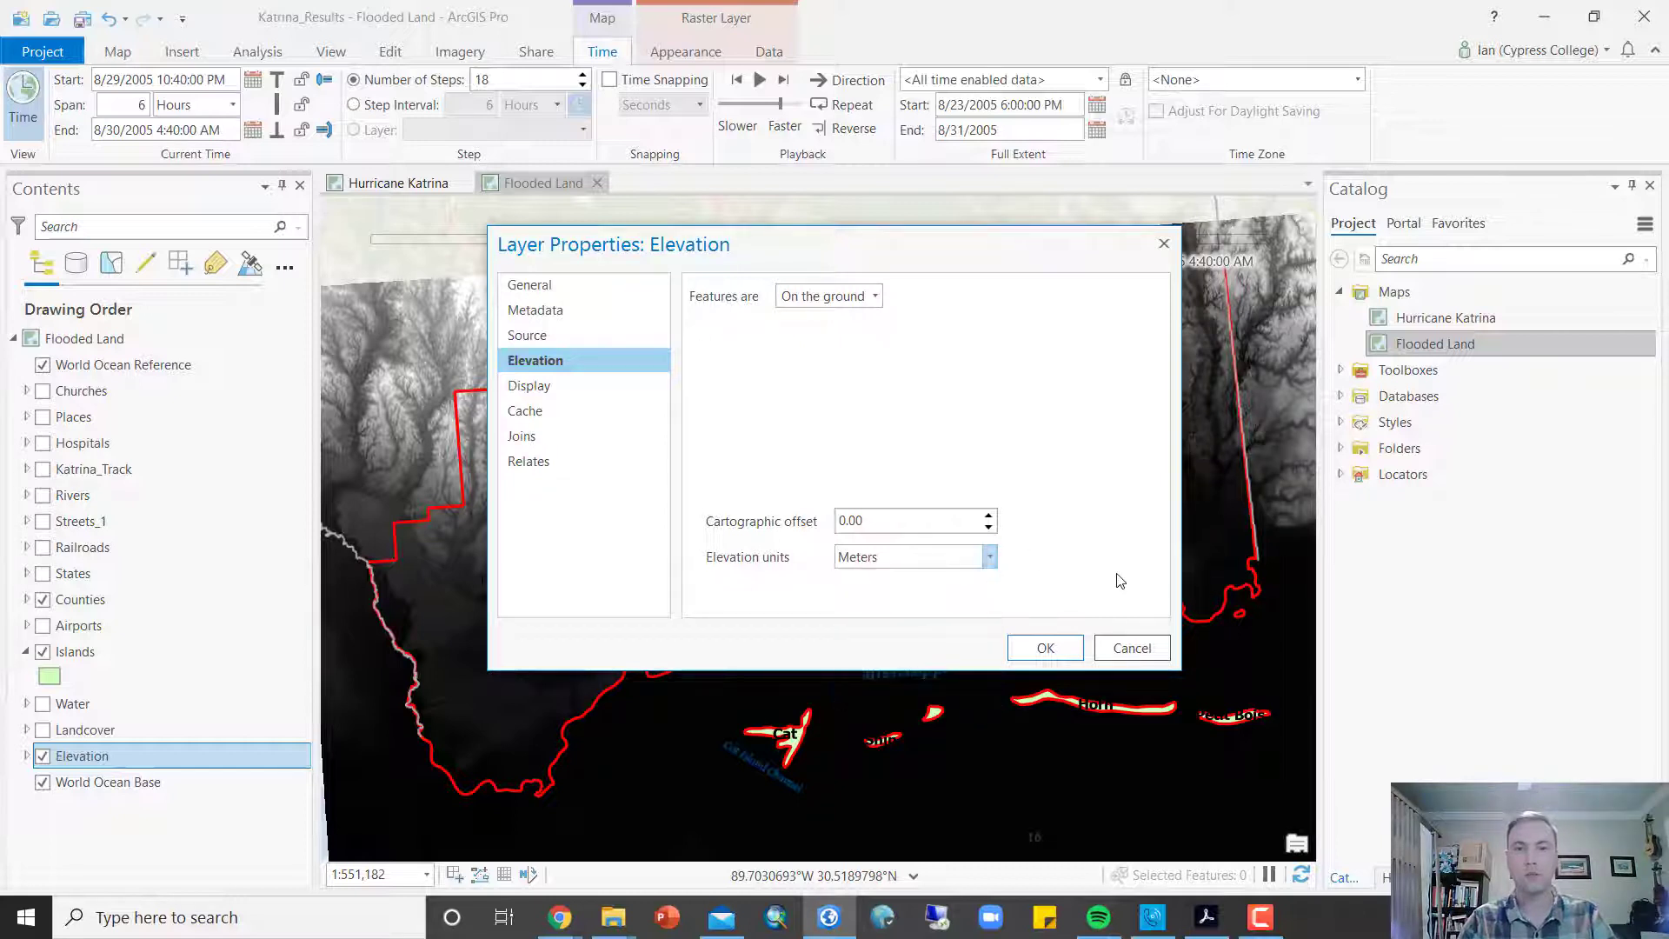
left_click(1132, 652)
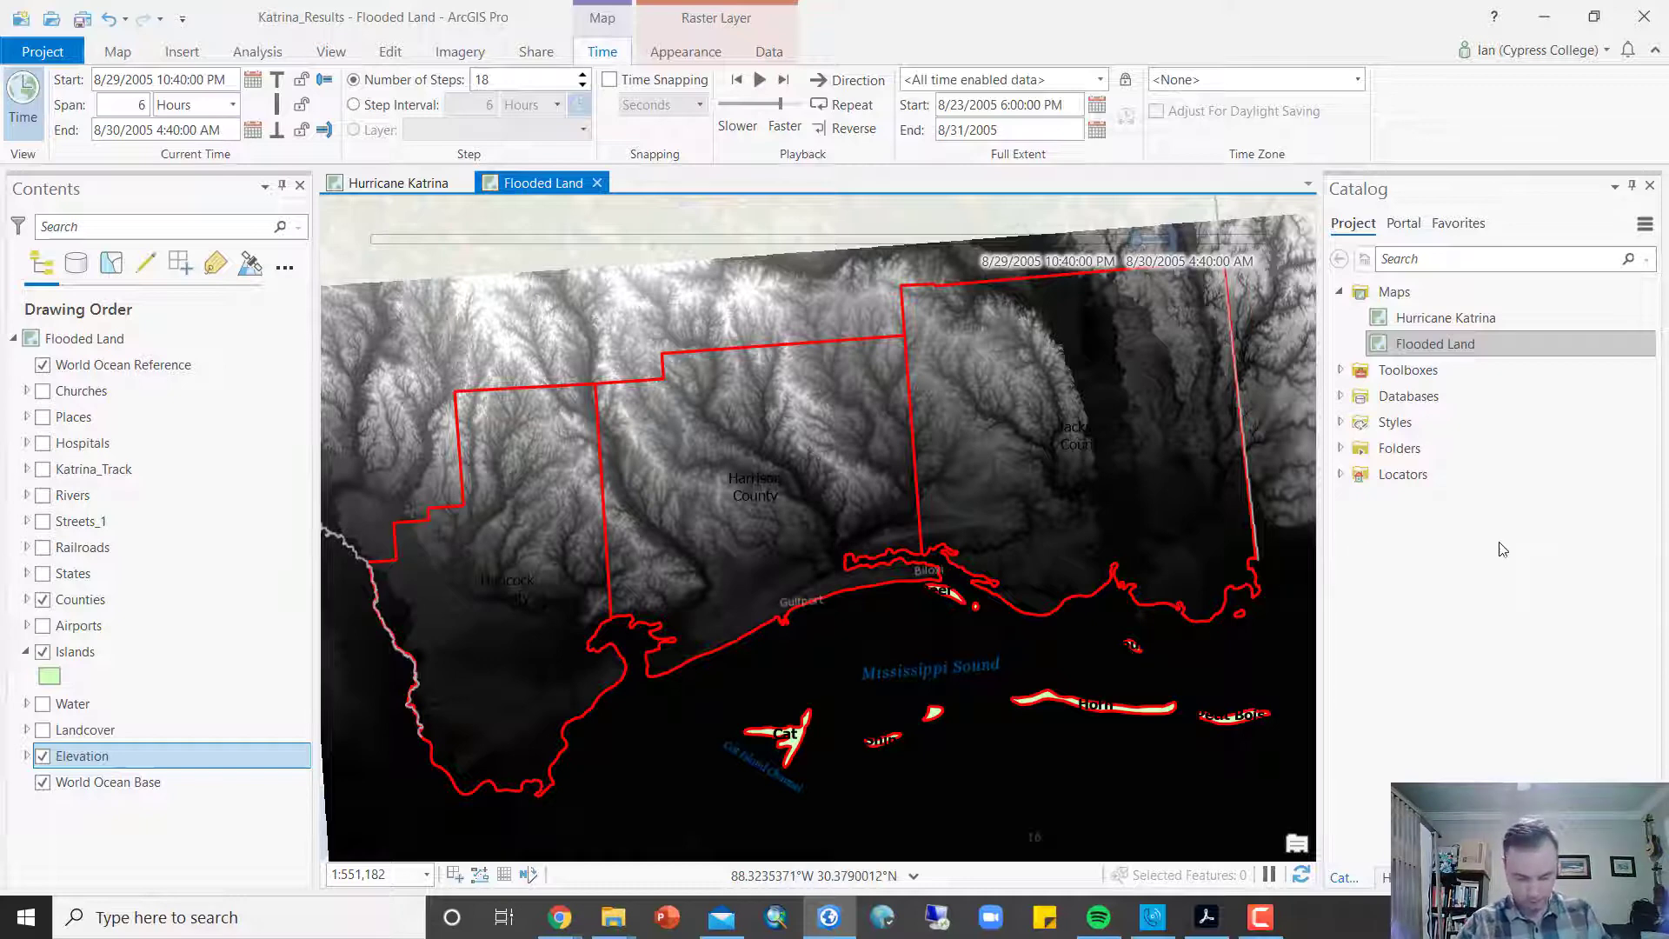
Step: Search the geoprocessing tools for "times" and open the 3D Analyst version of the Times tool
left_click(257, 51)
left_click(263, 80)
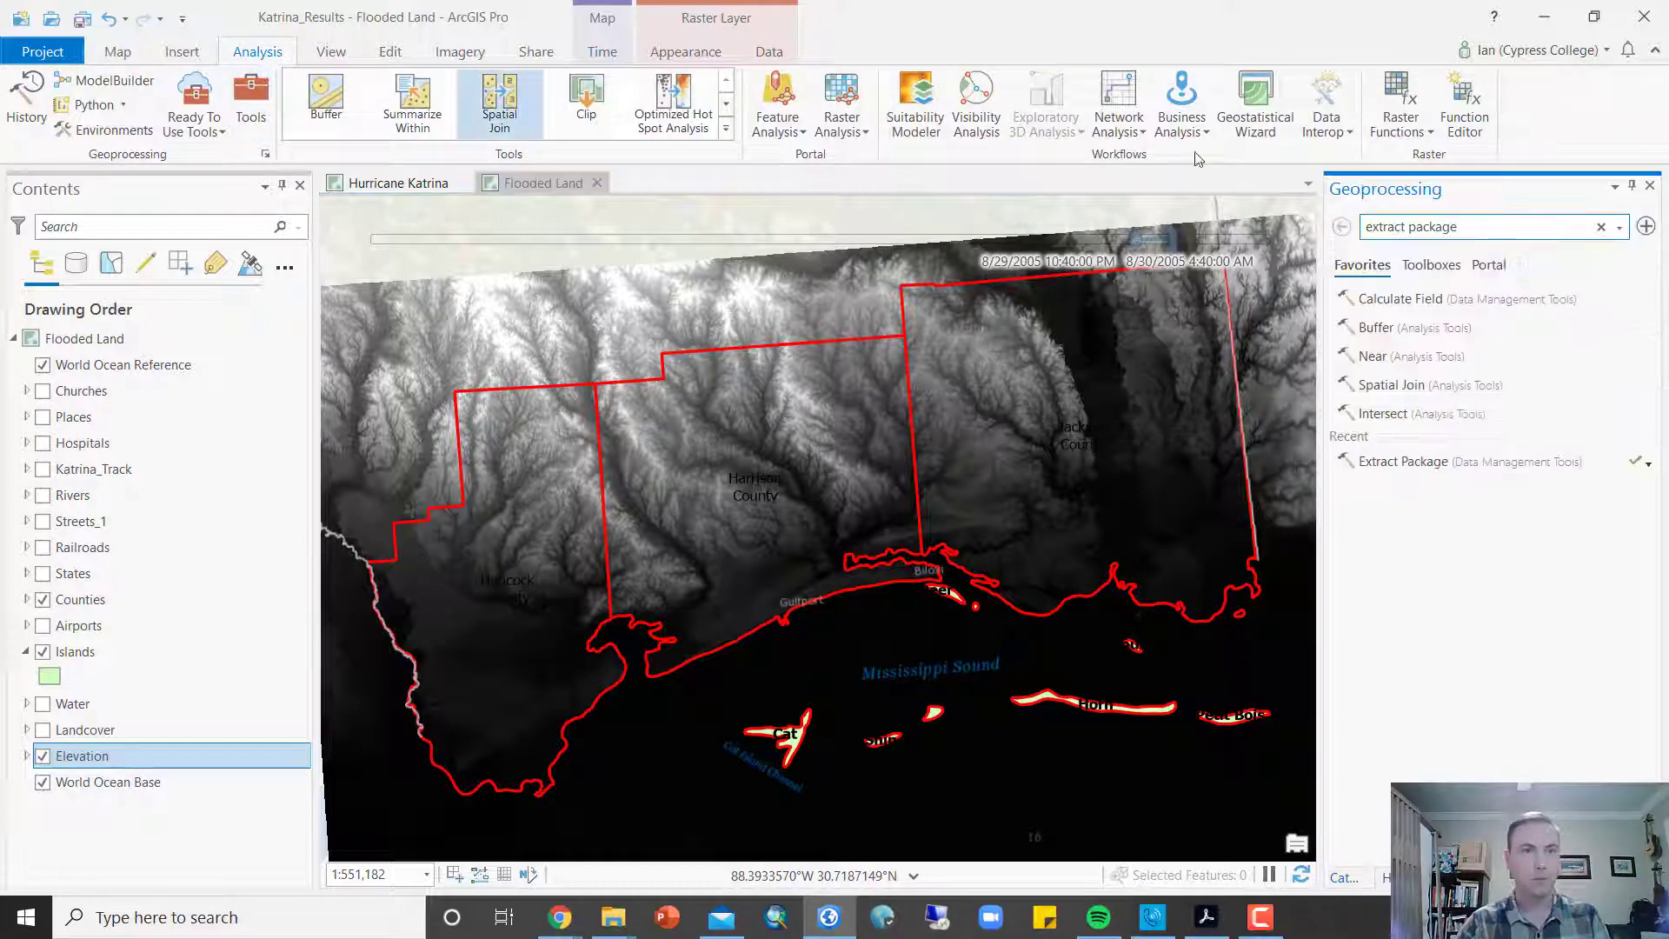
left_click(1480, 230)
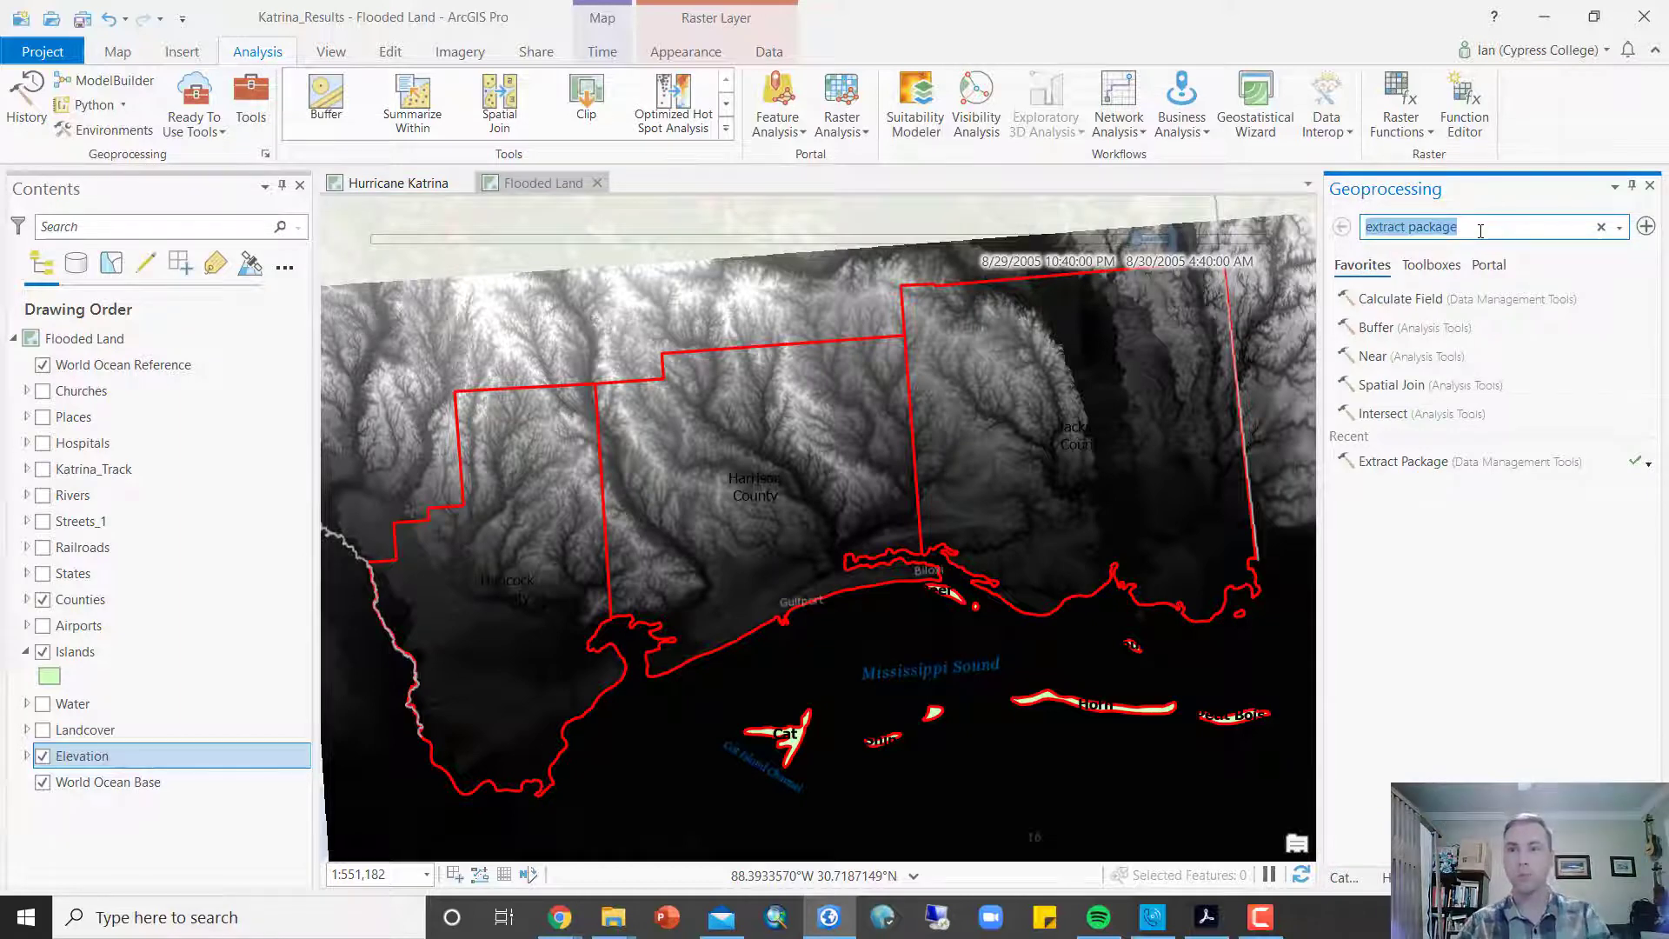
type("times")
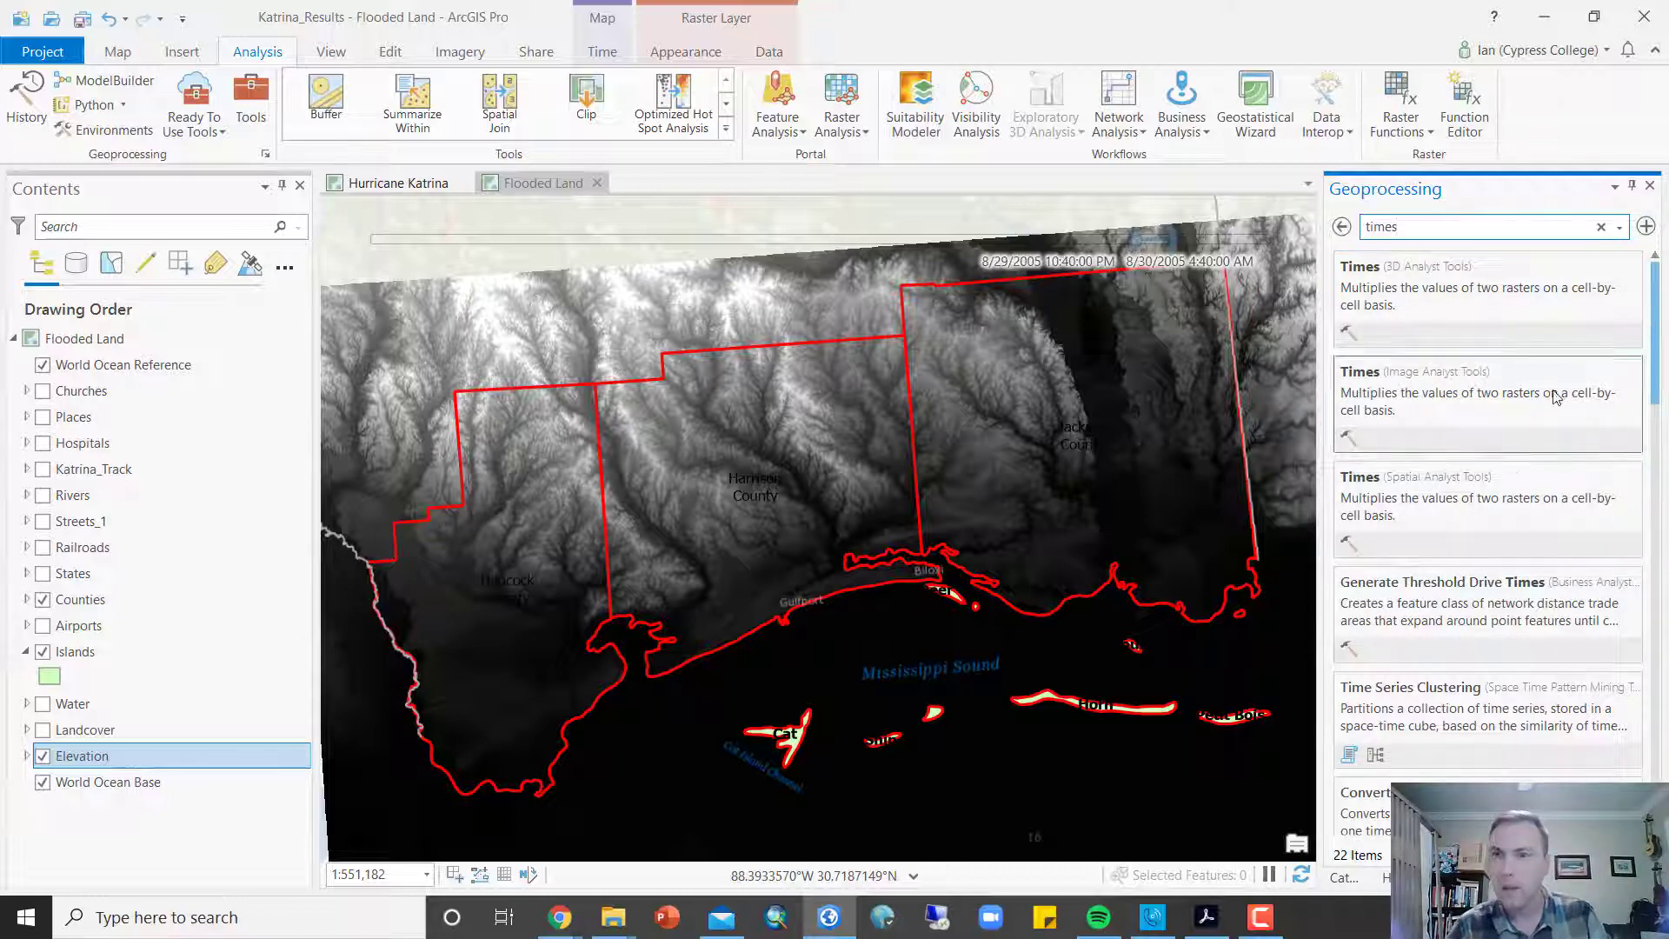
left_click(1531, 296)
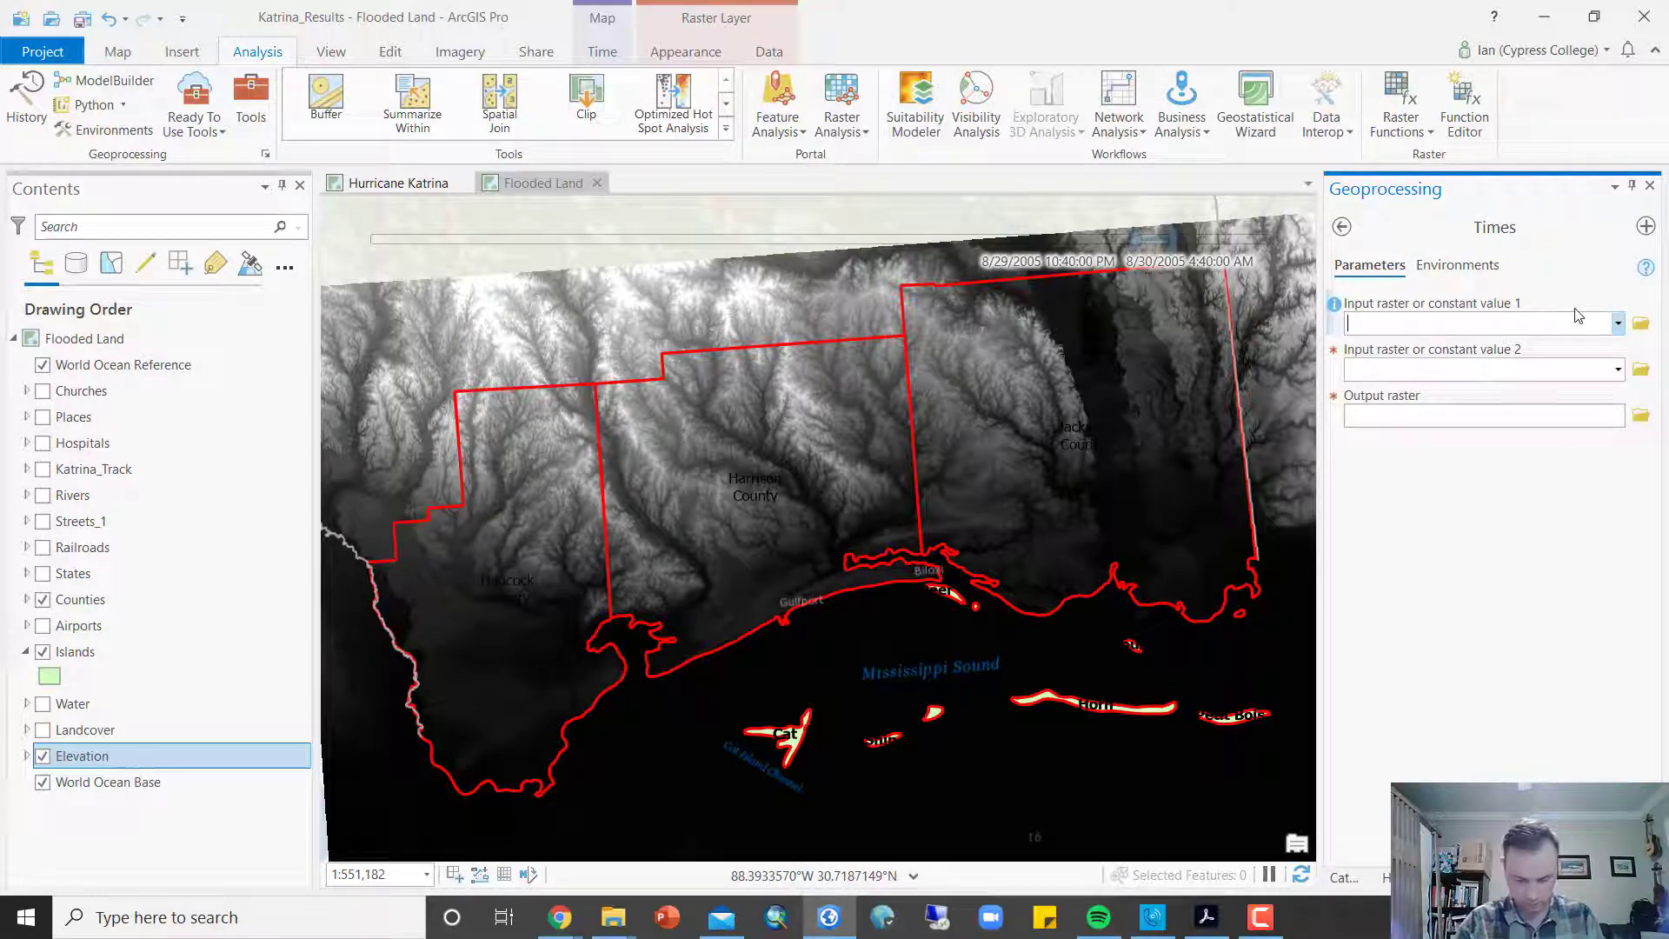
Step: Set the Times tool to multiply the Elevation raster by the constant 3.28
left_click(1615, 329)
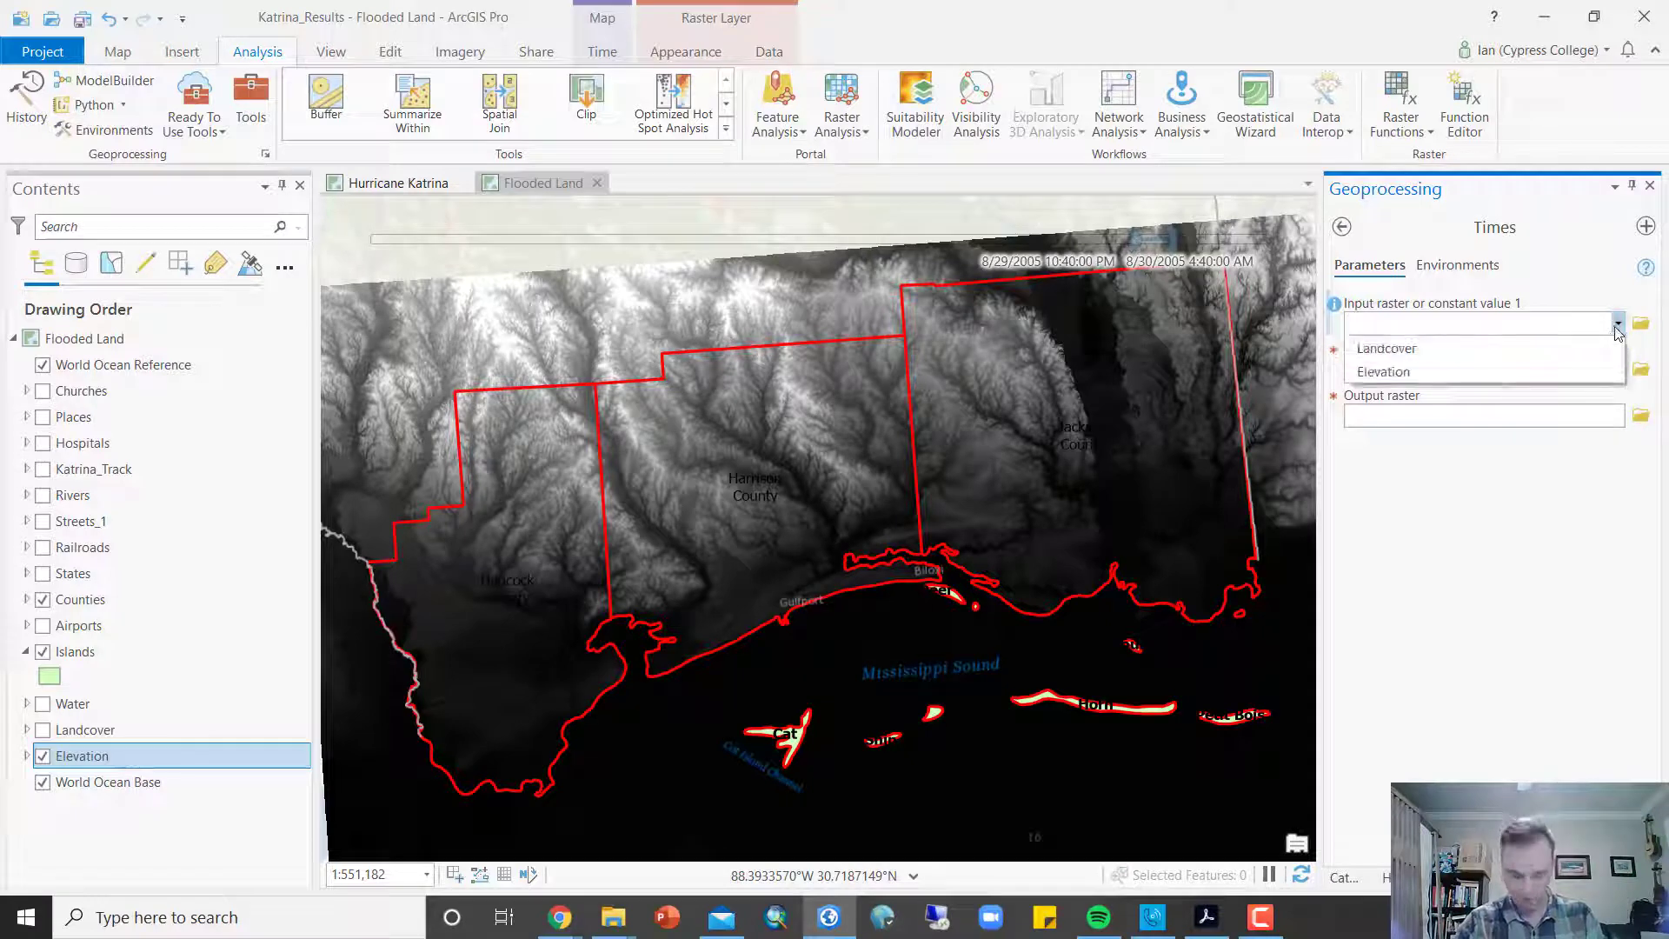
left_click(1434, 371)
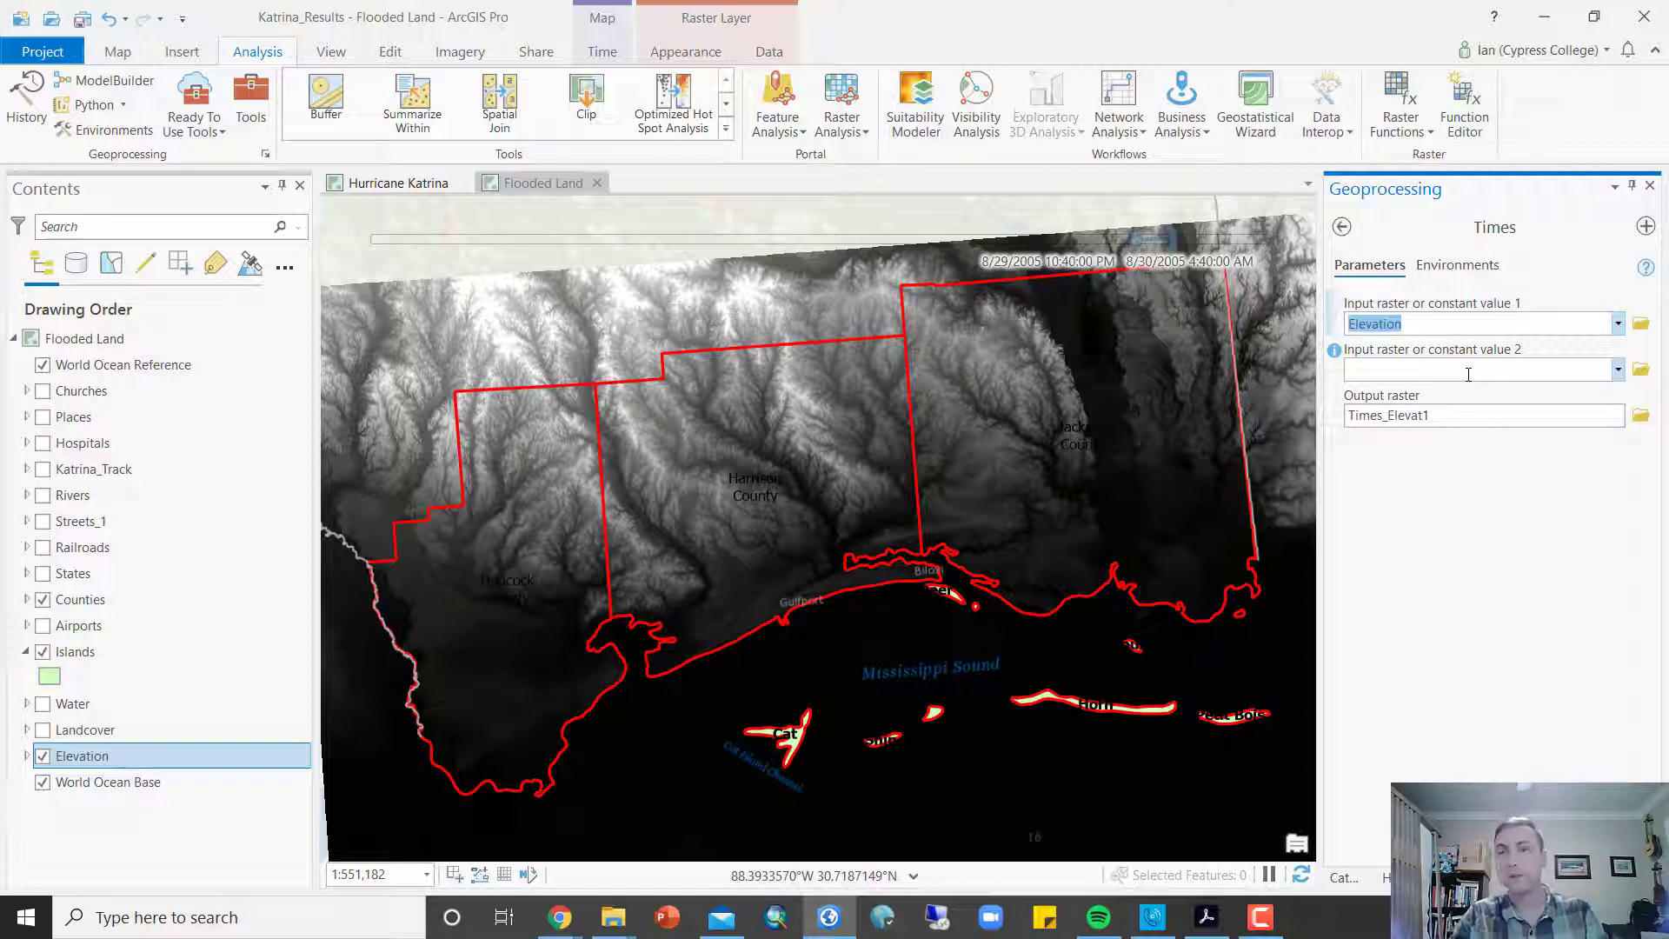
left_click(1468, 374)
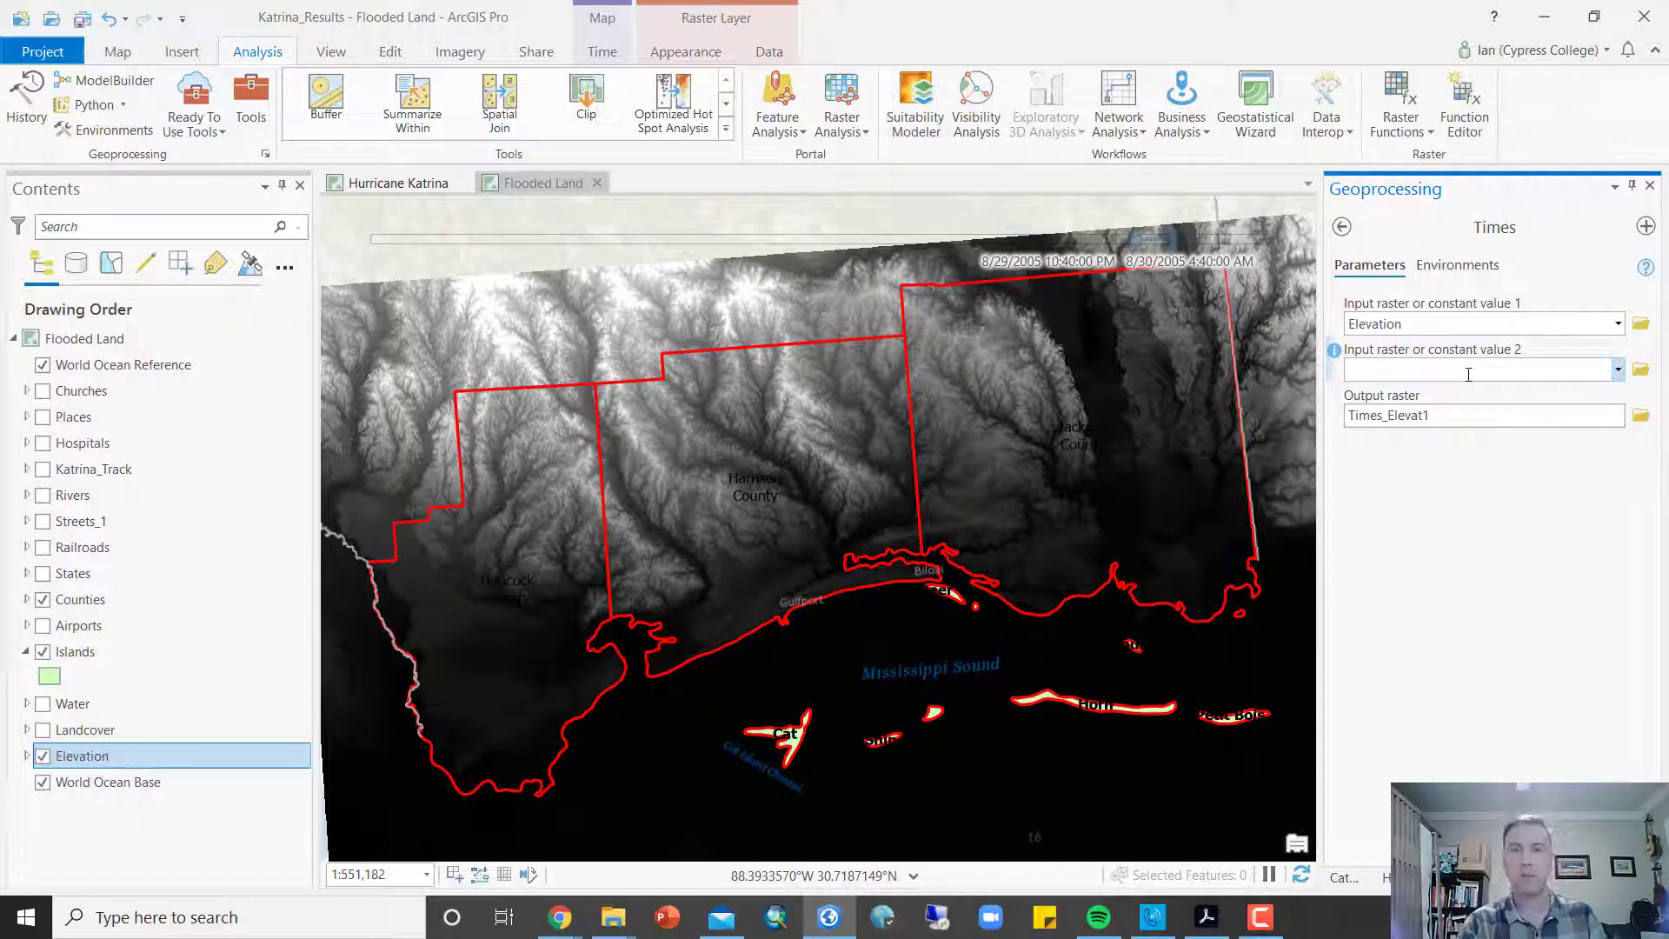
type("3.28")
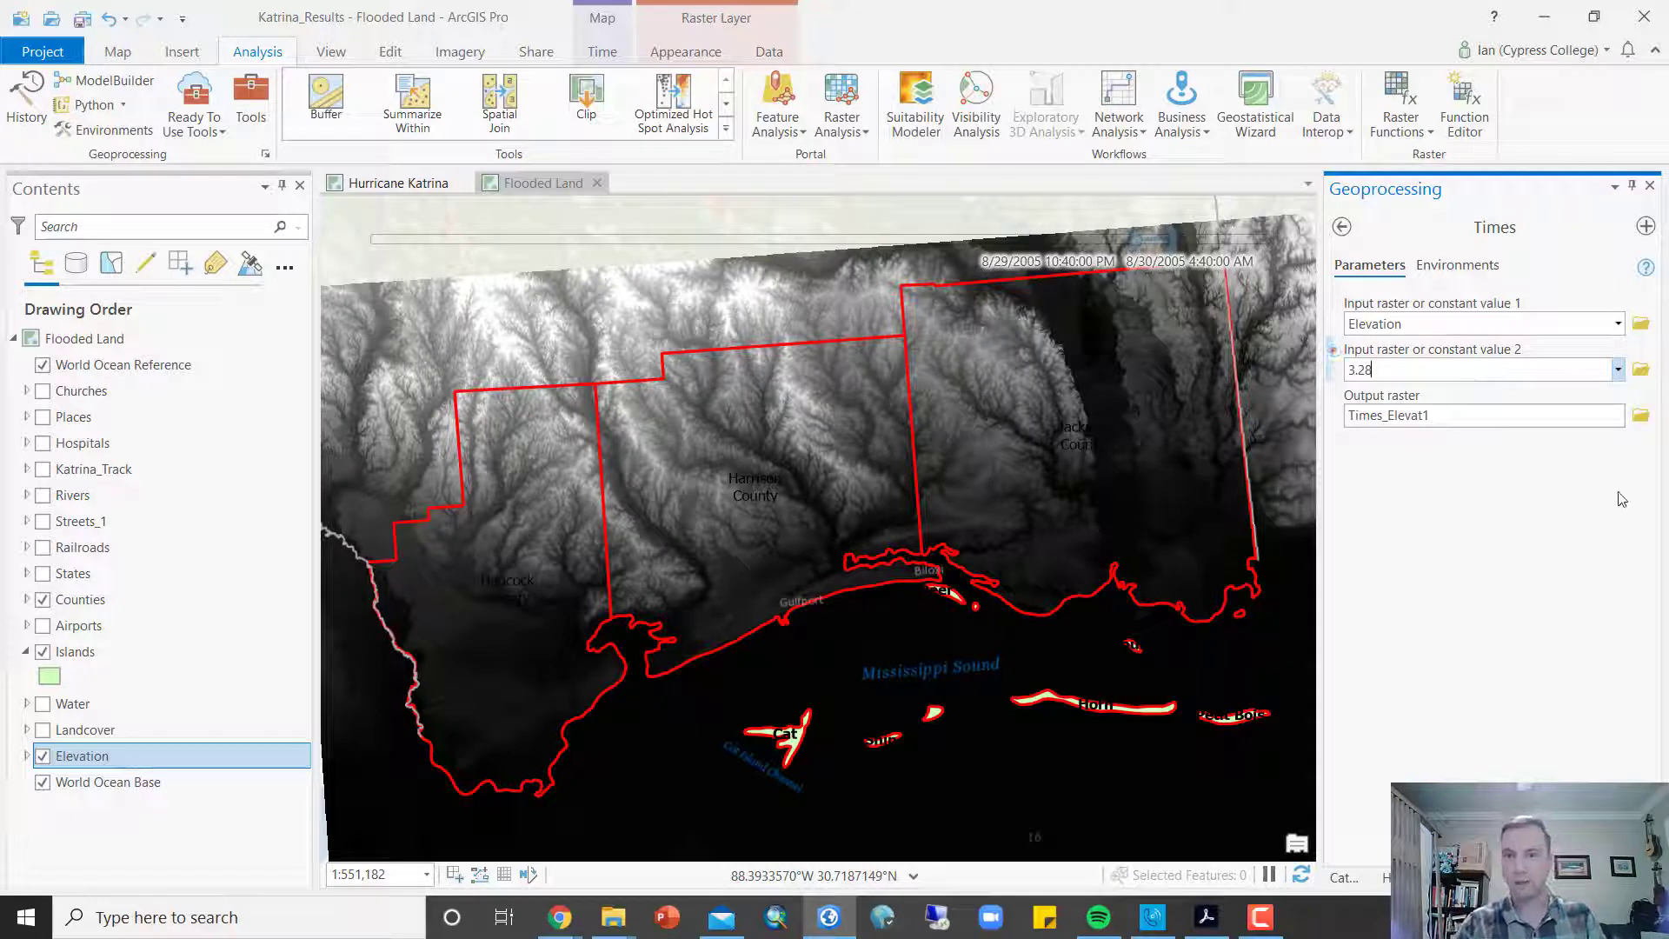
Step: Name the output raster Elevation_FT in Default.gdb, run the Times tool, and dismiss its completion details
left_click(1560, 424)
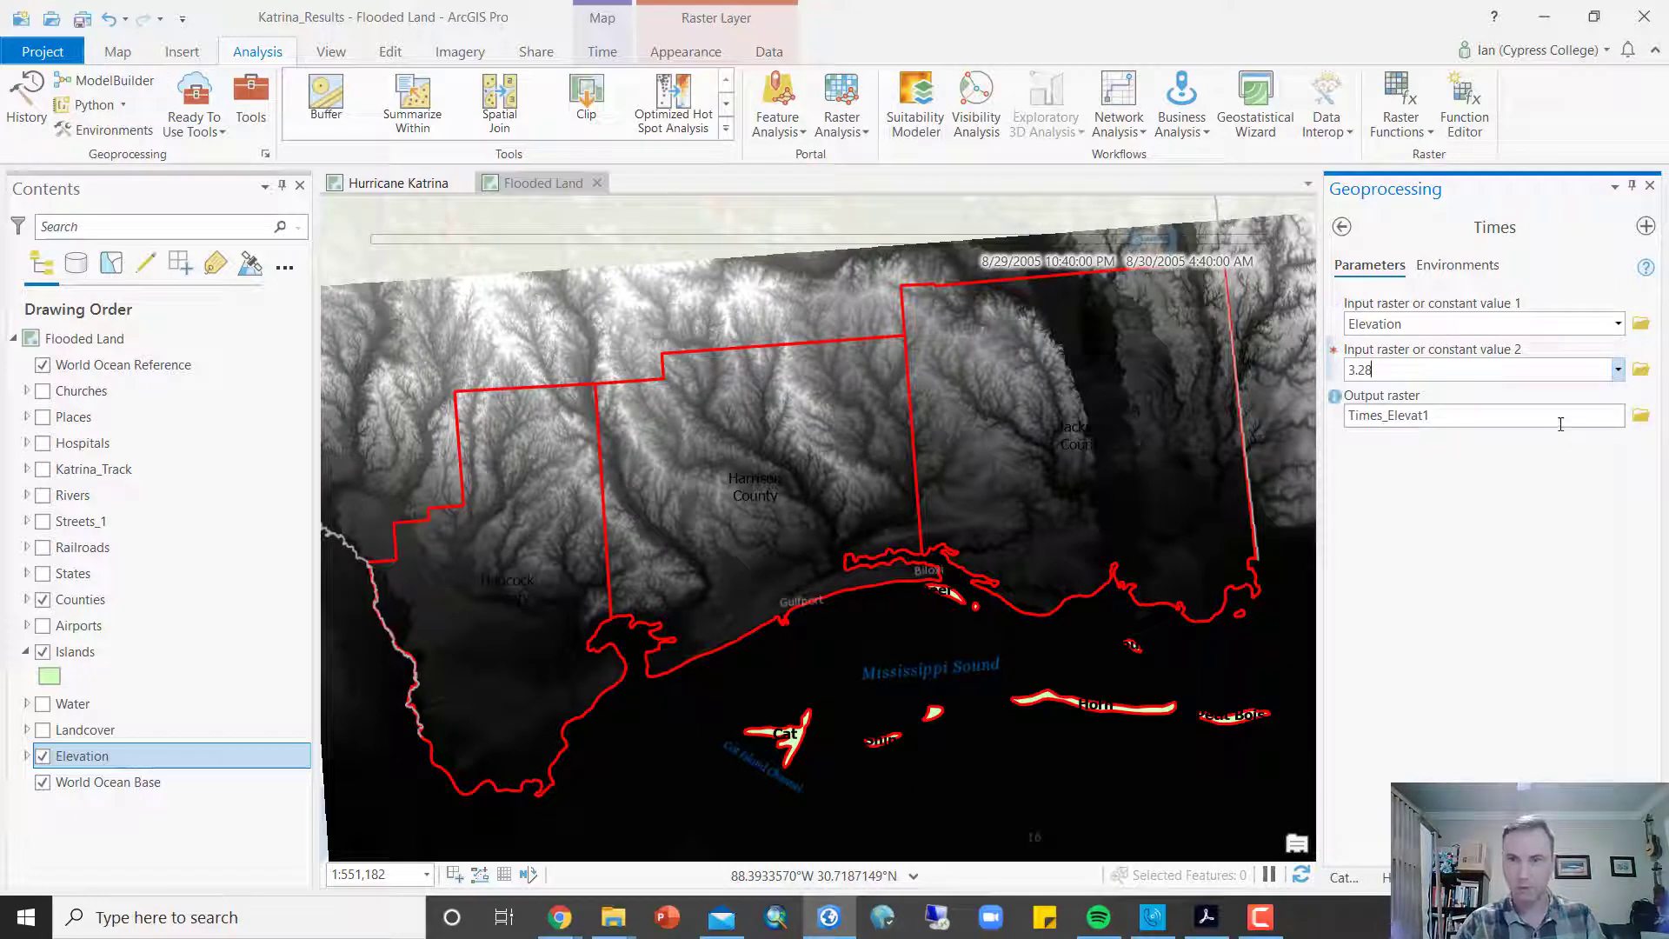
key("shift+Left")
key("shift+Left")
key("shift+Left")
key("shift+Left")
key("shift+Left")
key("shift+Left")
key("shift+Left")
key("shift+Left")
key("shift+Left")
key("shift+Left")
key("shift+Left")
key("shift+Left")
key("shift+Left")
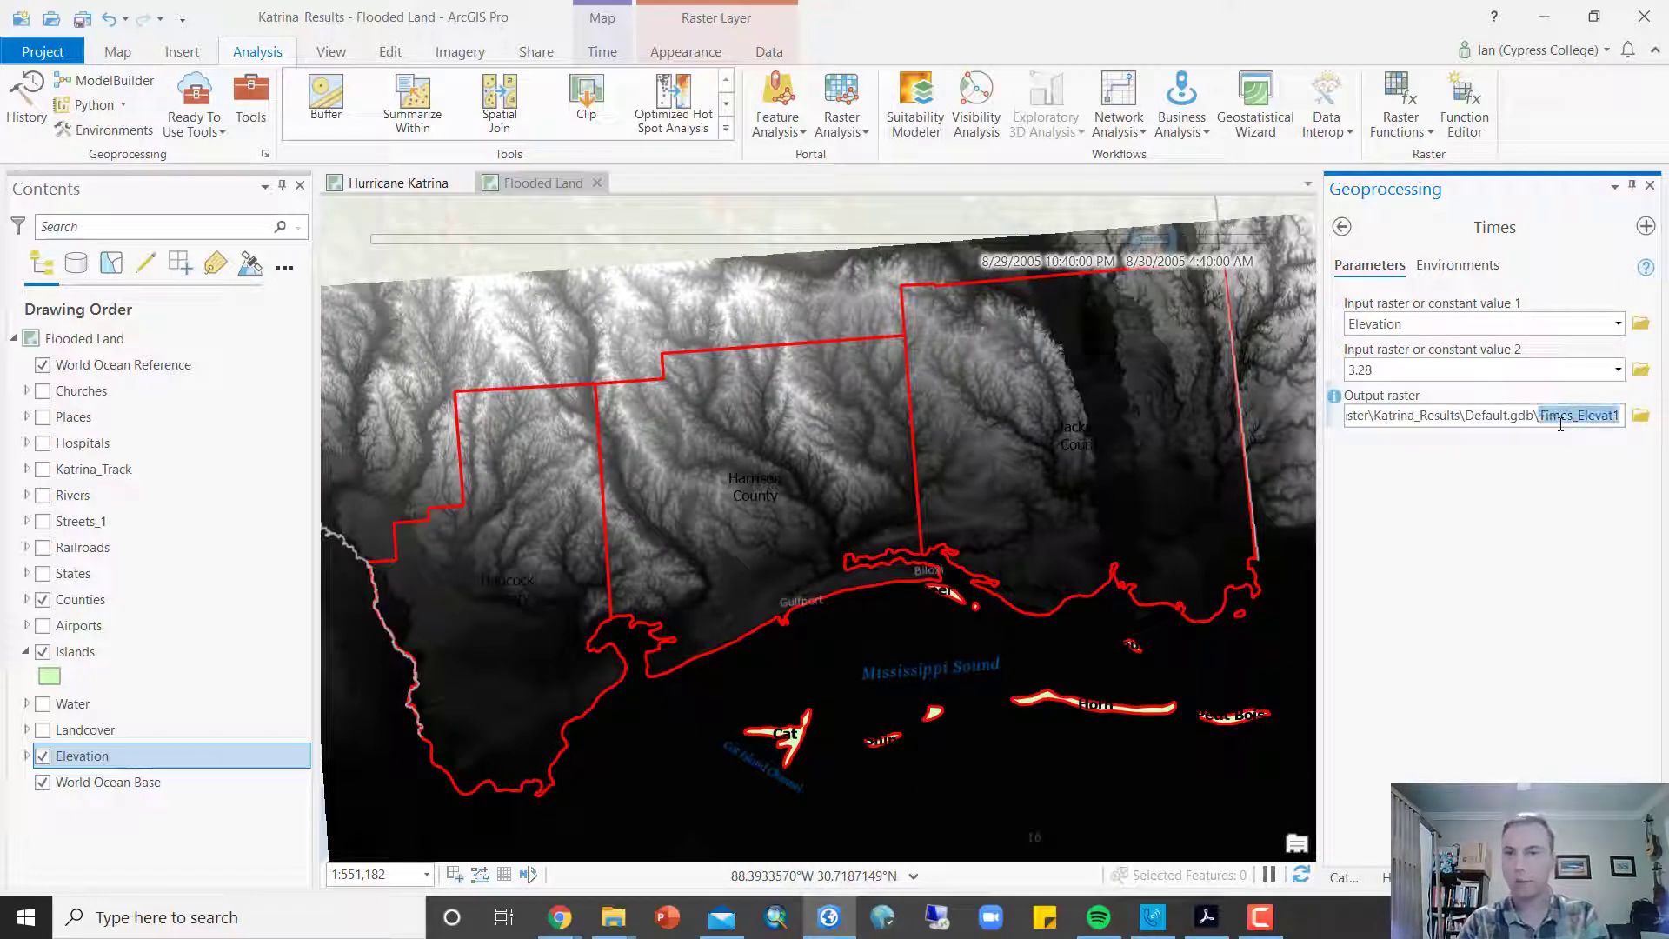
type("Elev")
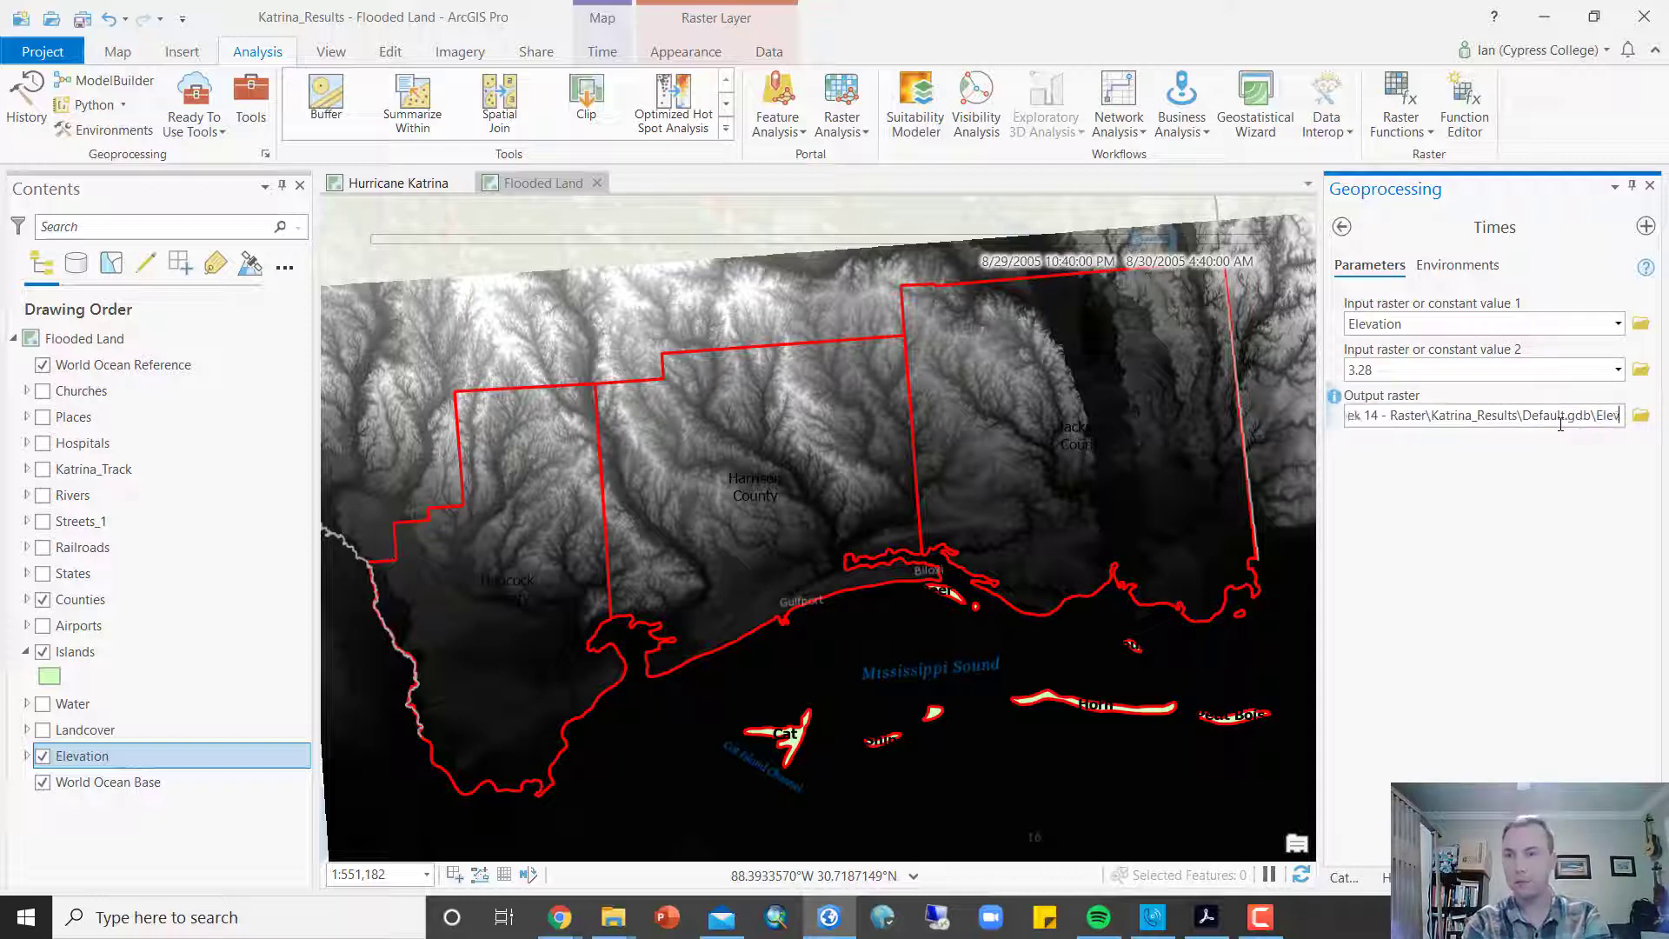
type("ation_FT")
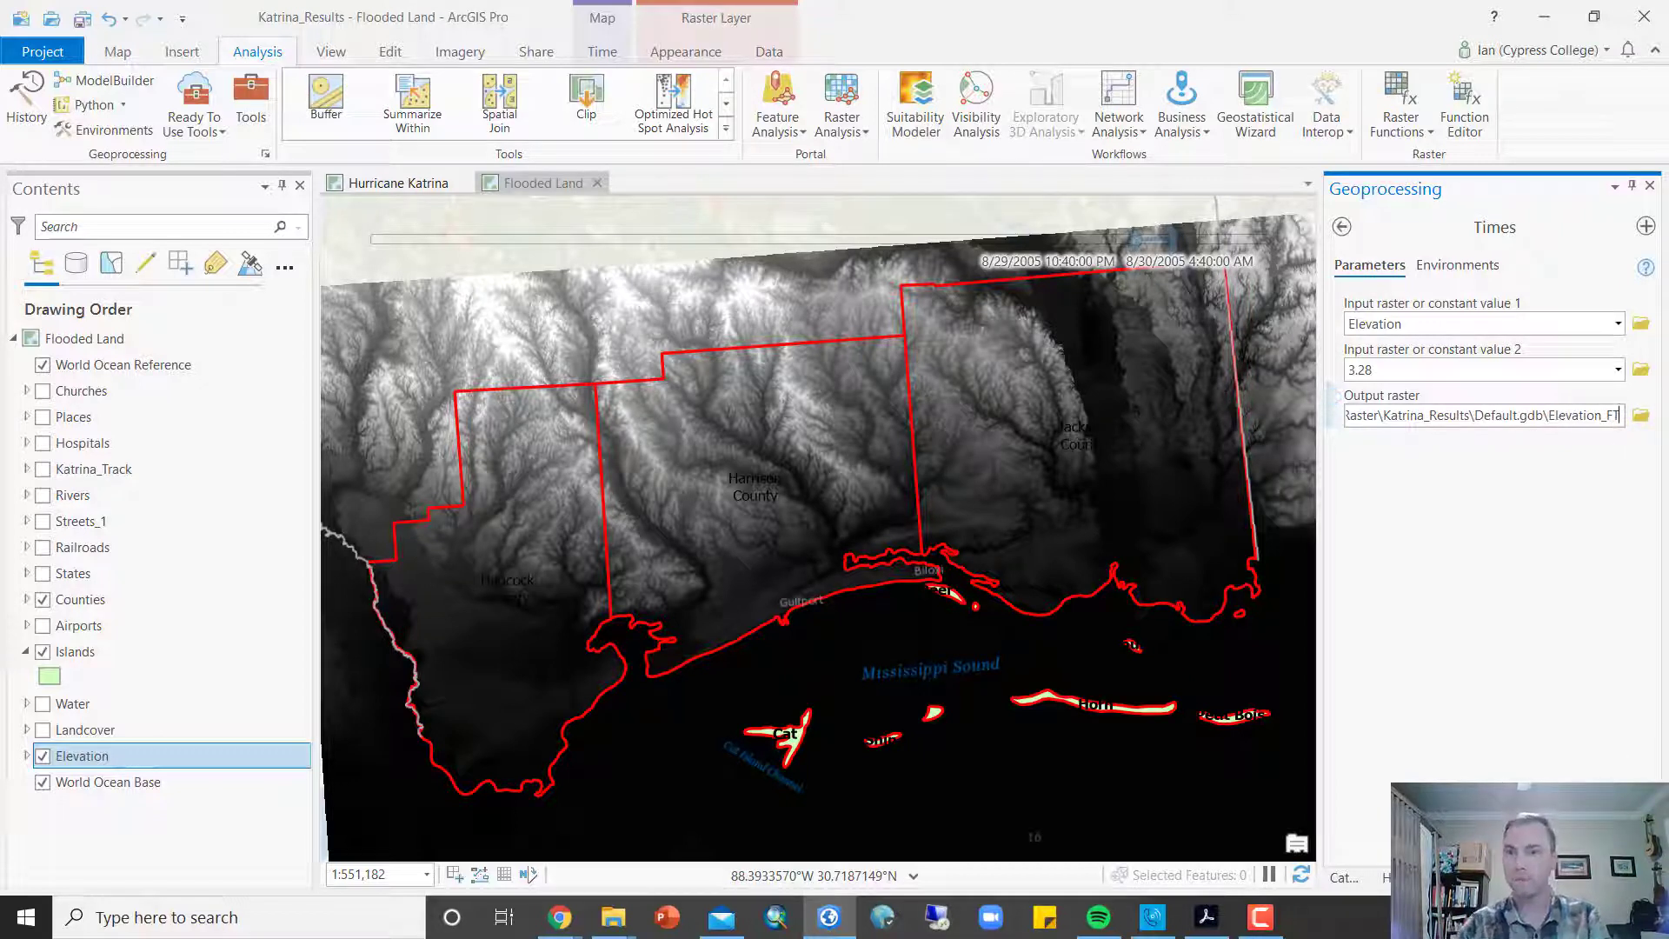
key("Tab")
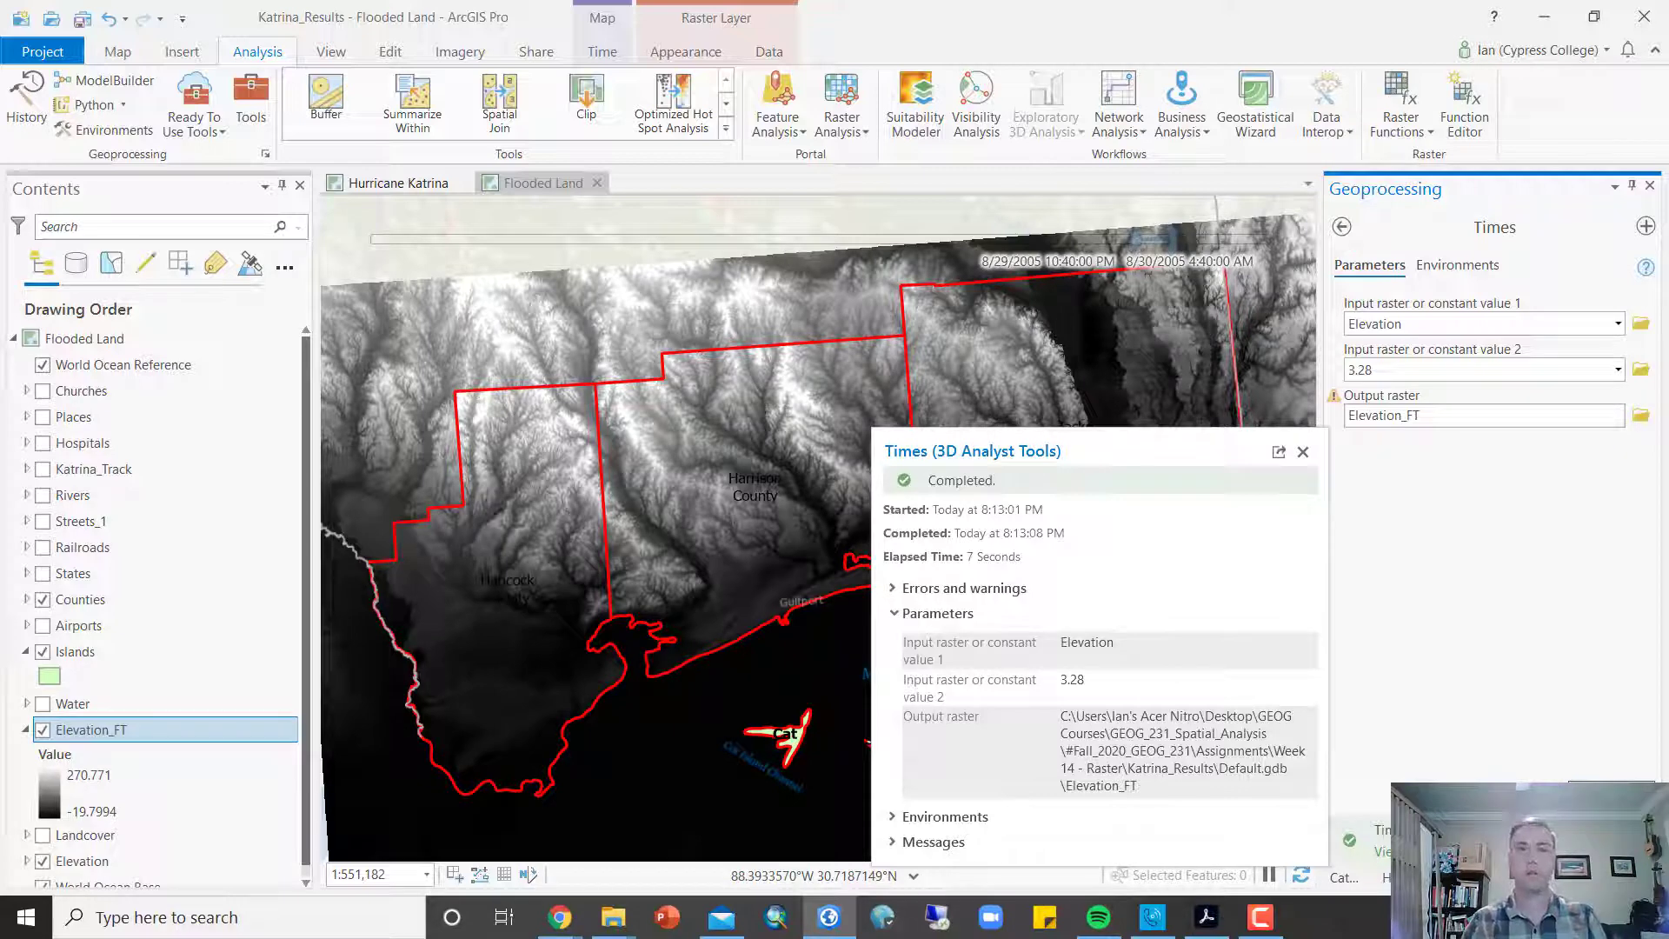
left_click(1302, 453)
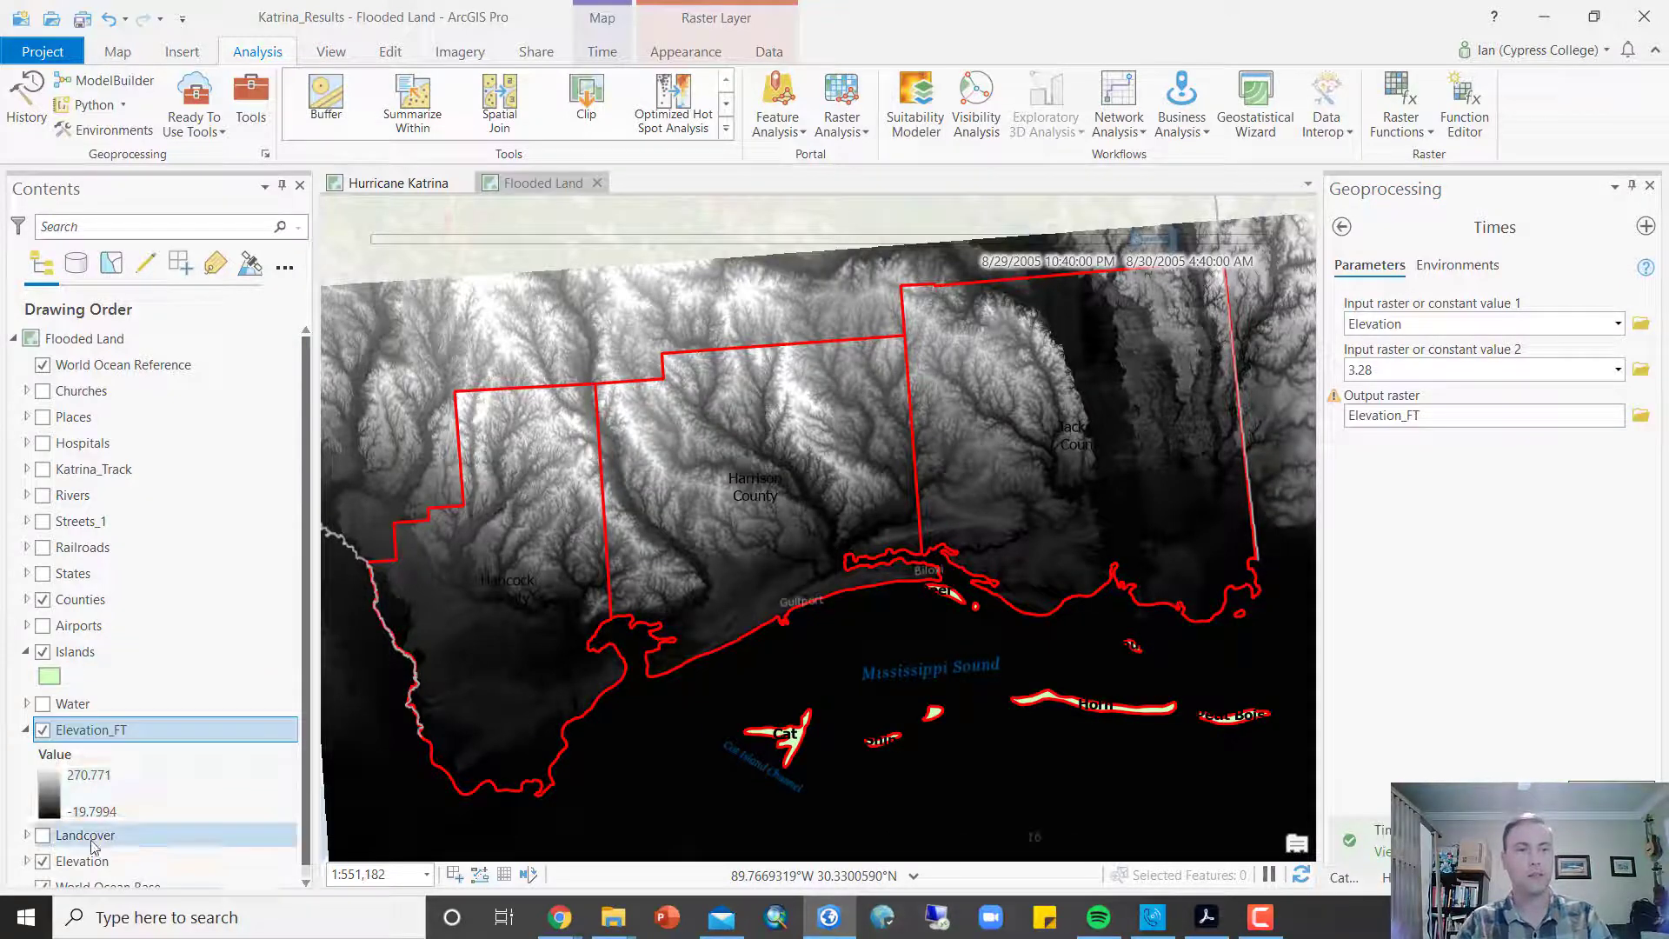
Step: Hide the original Elevation layer and save the project
left_click(46, 861)
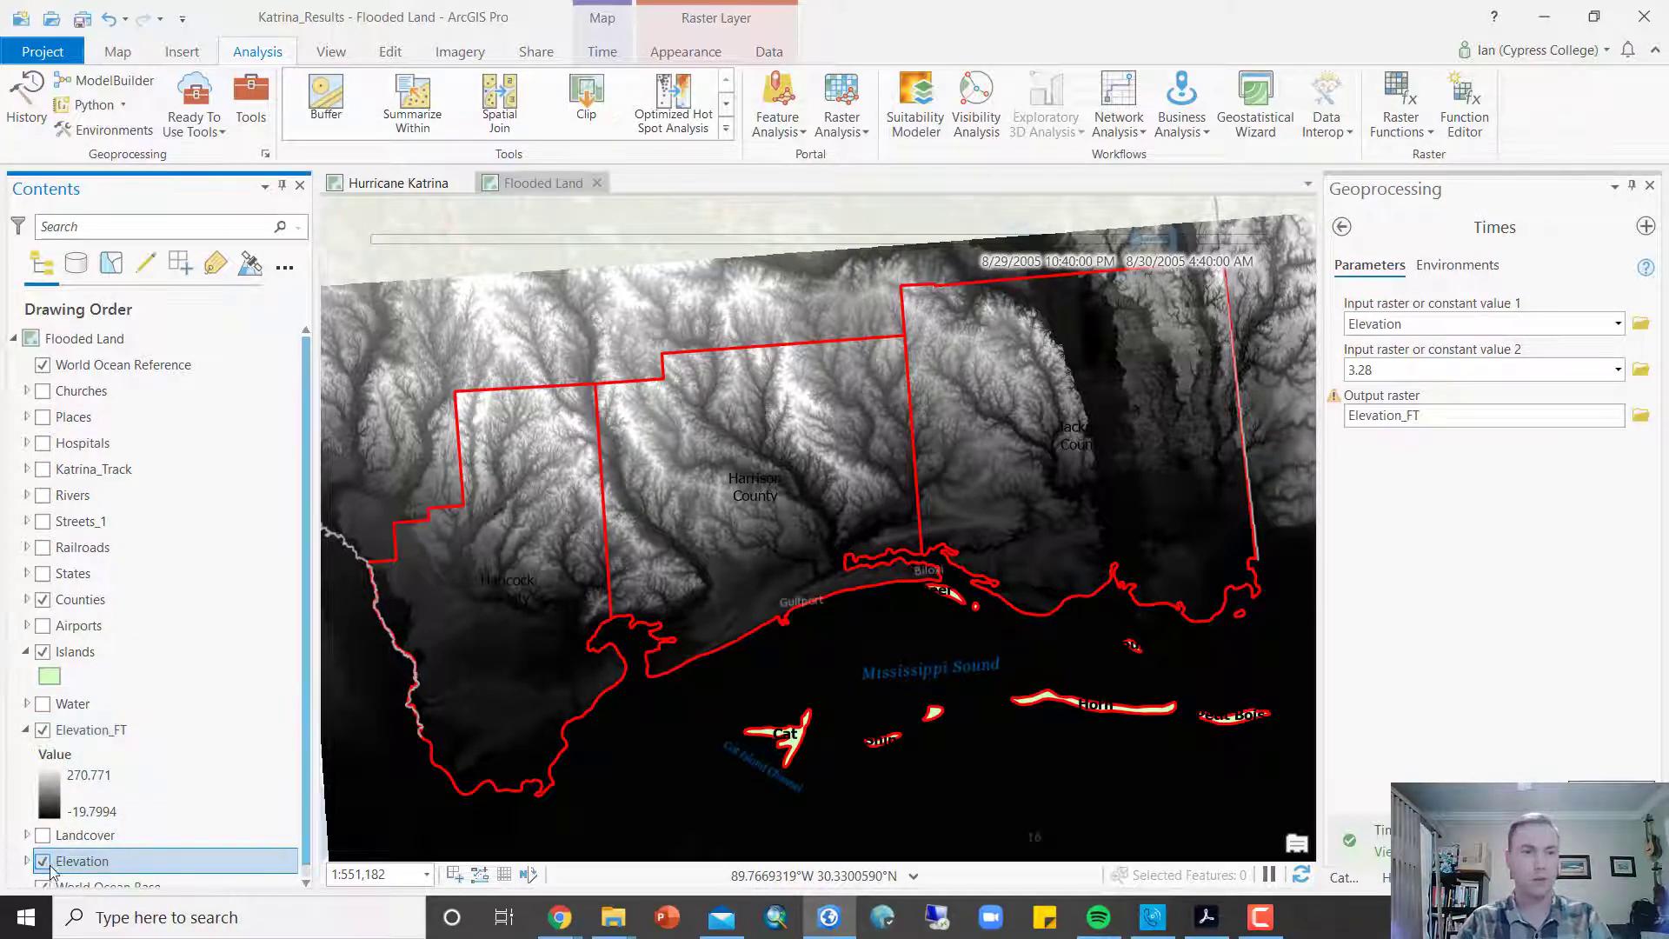
left_click(44, 861)
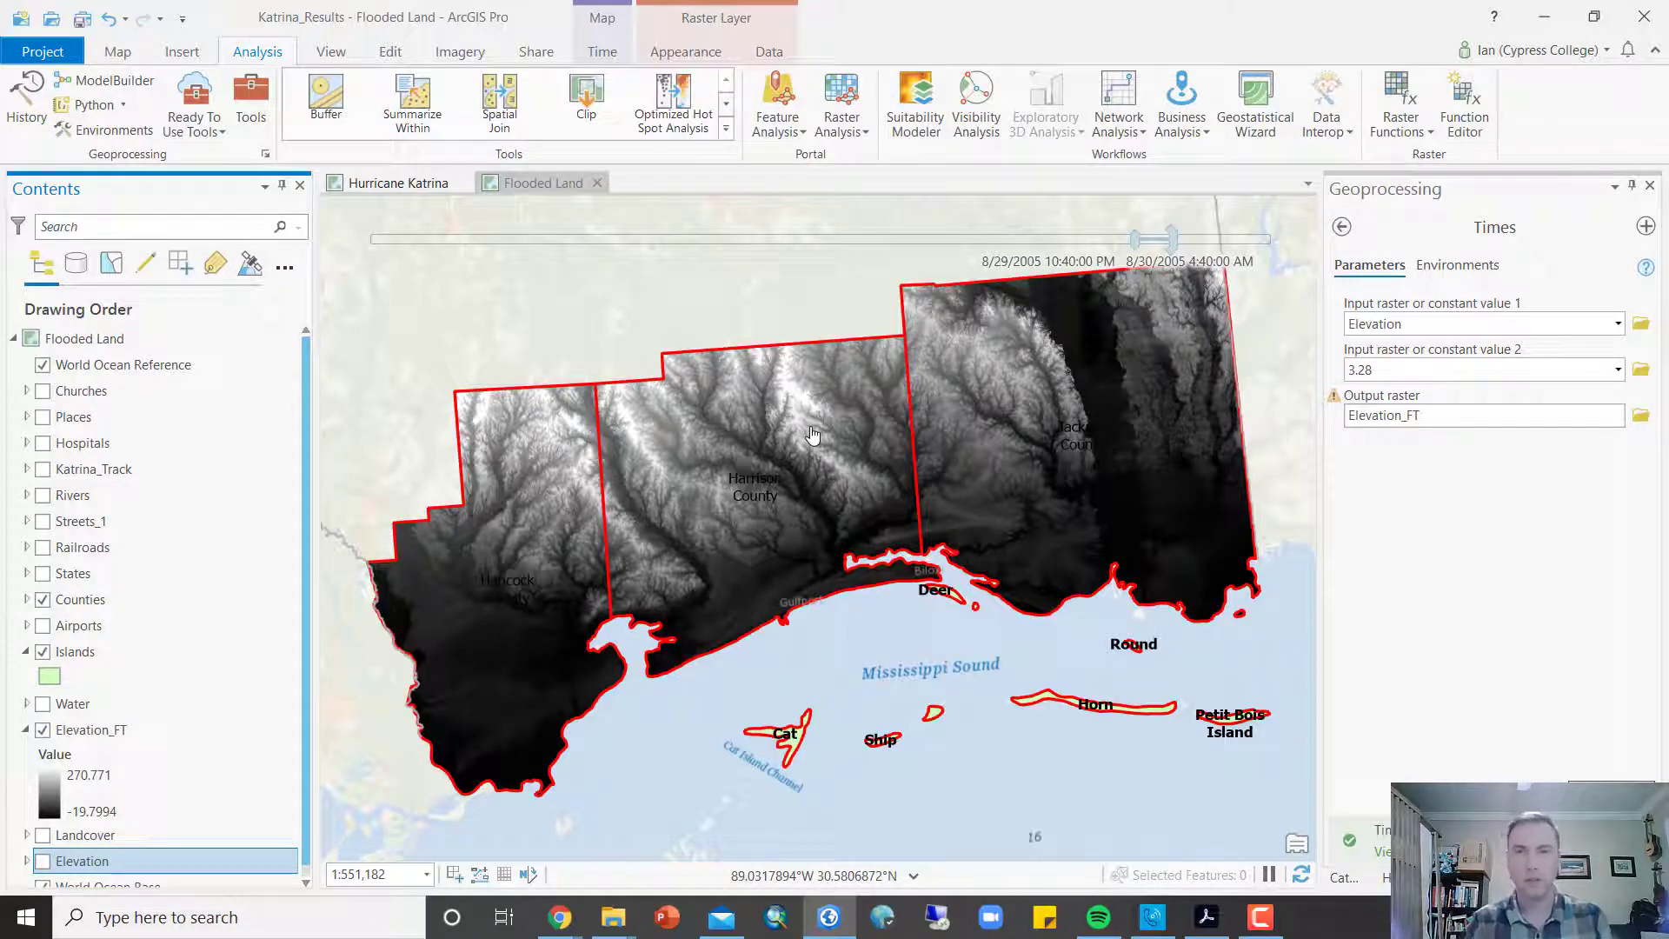
left_click(82, 20)
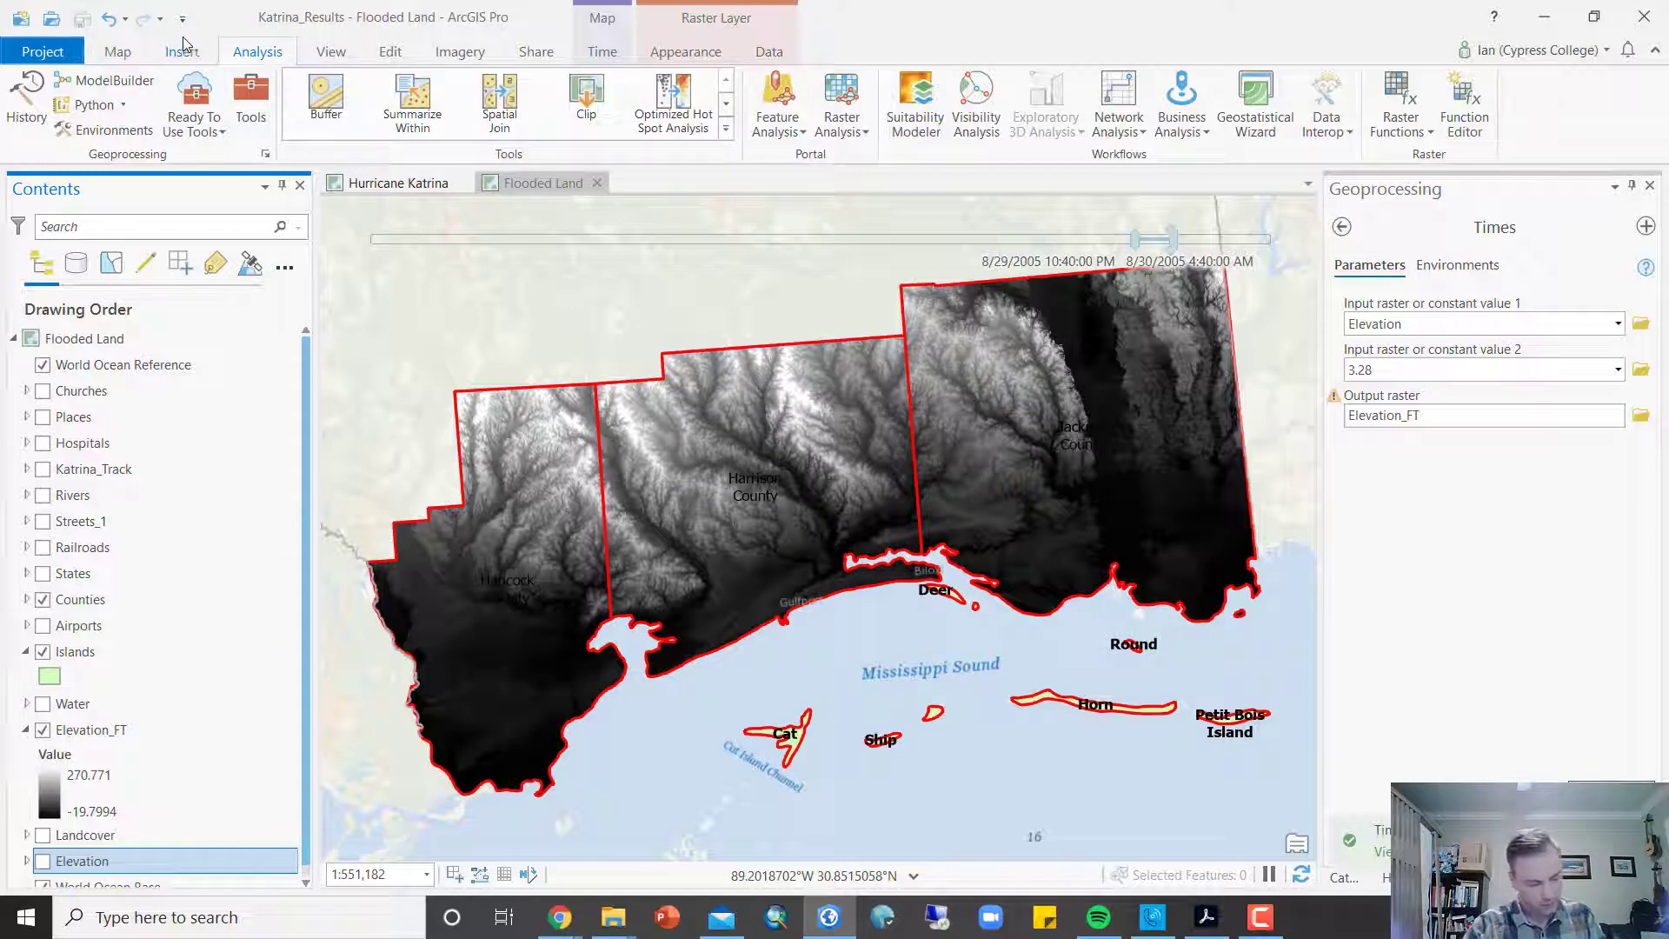
Step: Symbolize the Elevation_FT layer with the Classify method
scroll(252, 668, "down", 1)
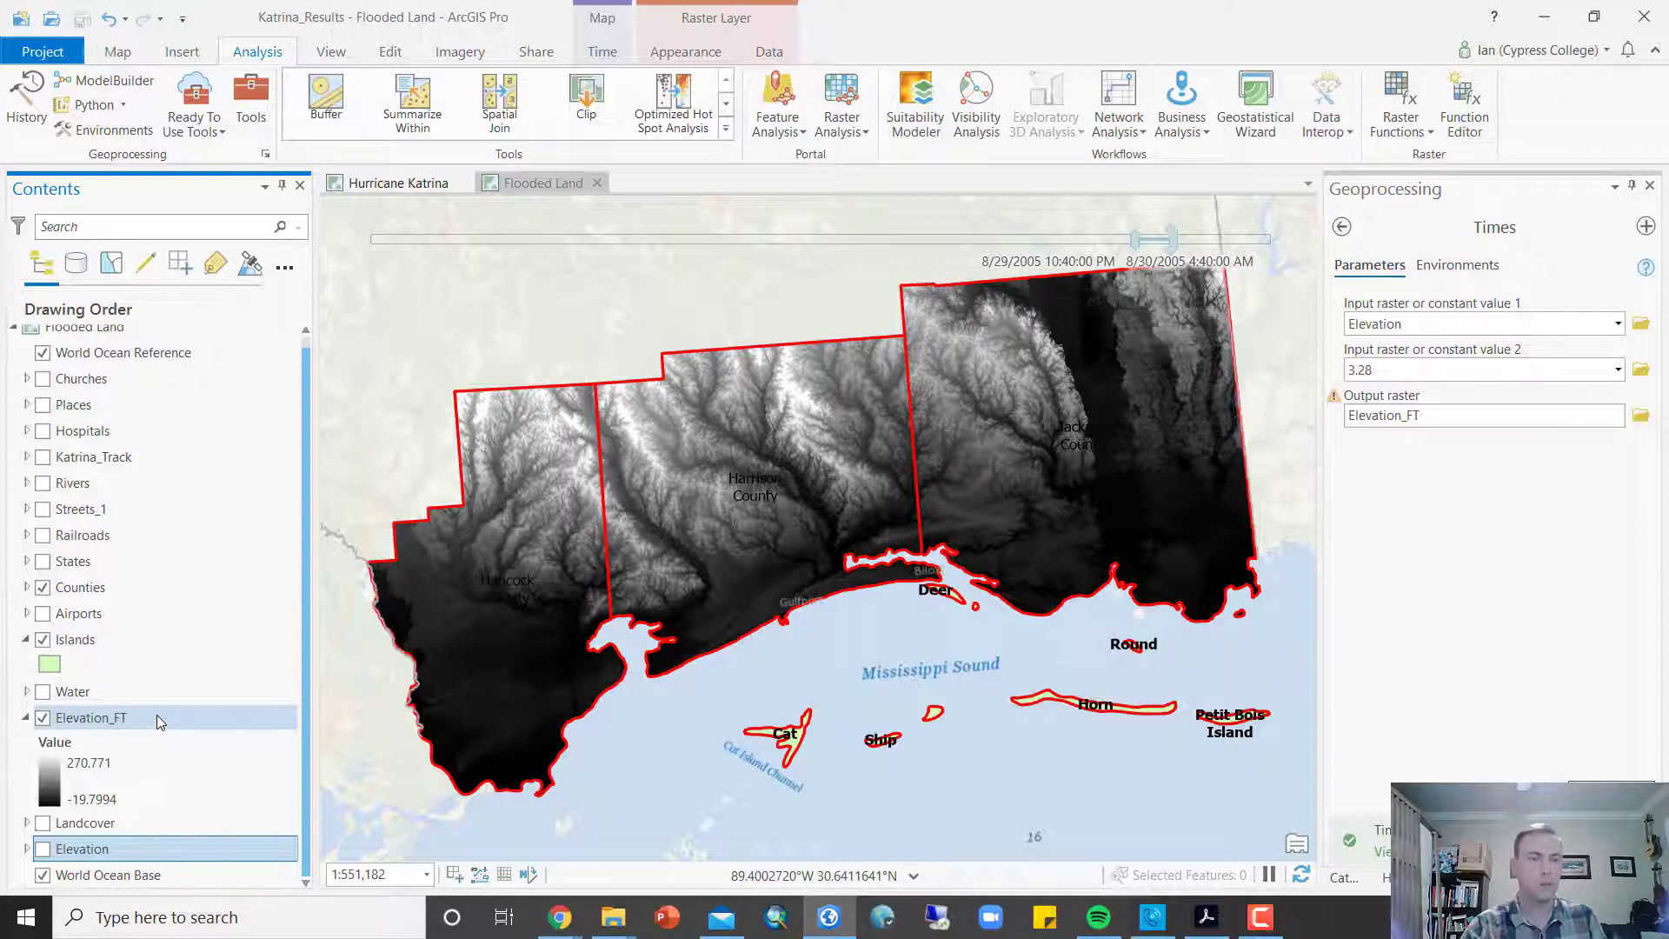
left_click(111, 725)
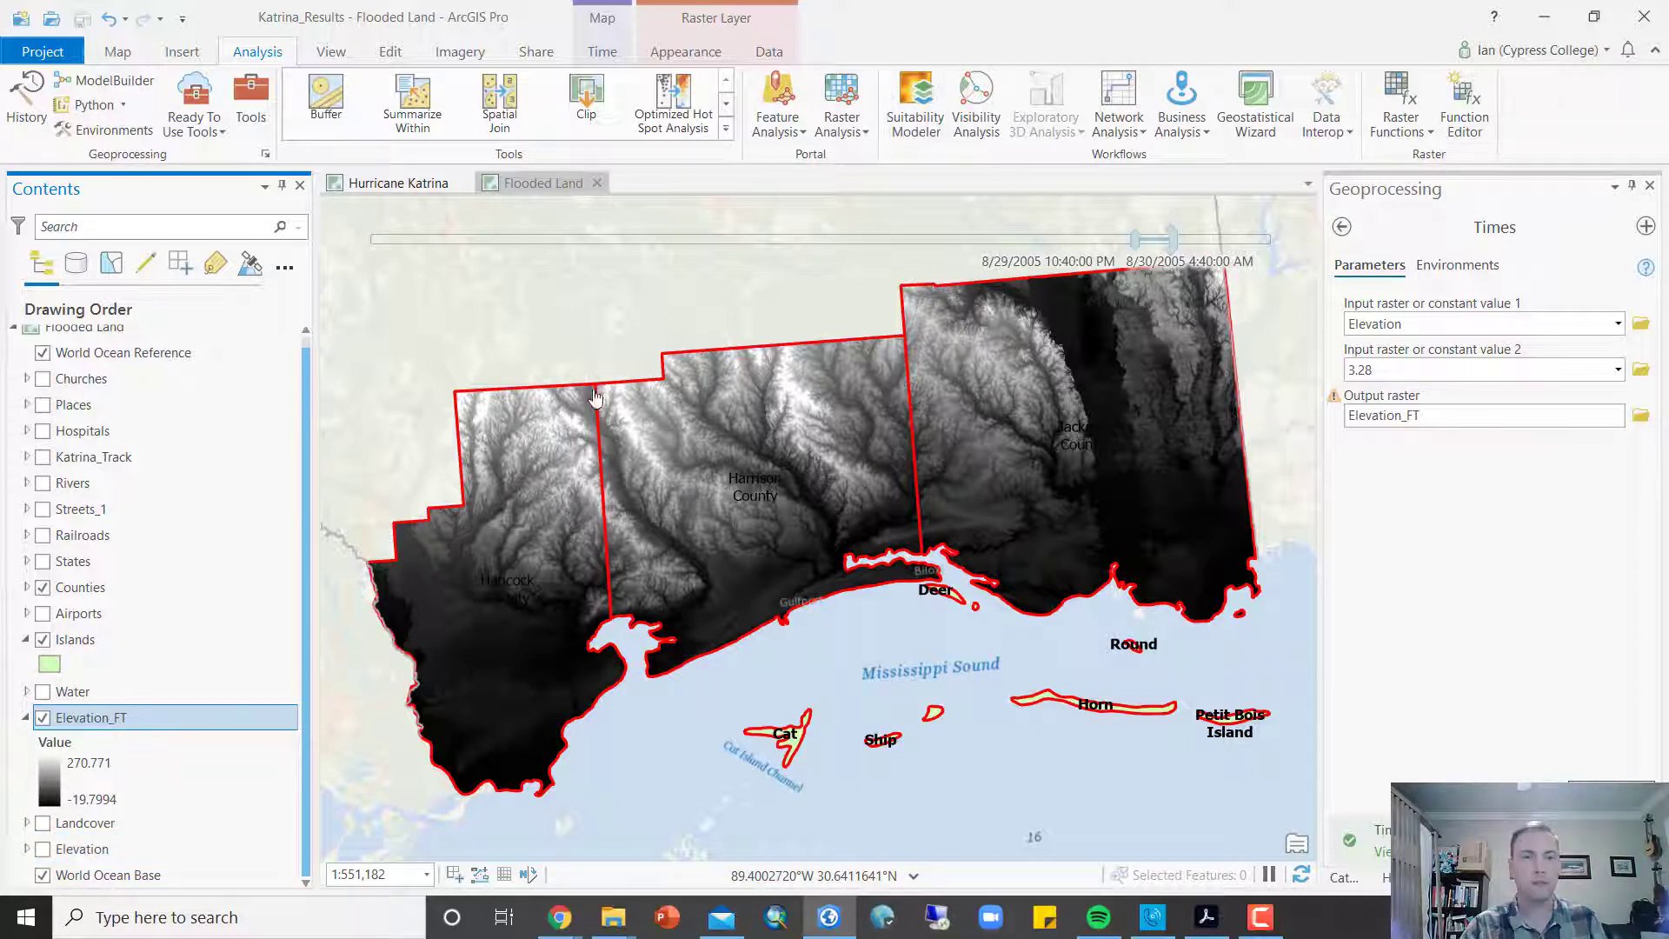
left_click(693, 54)
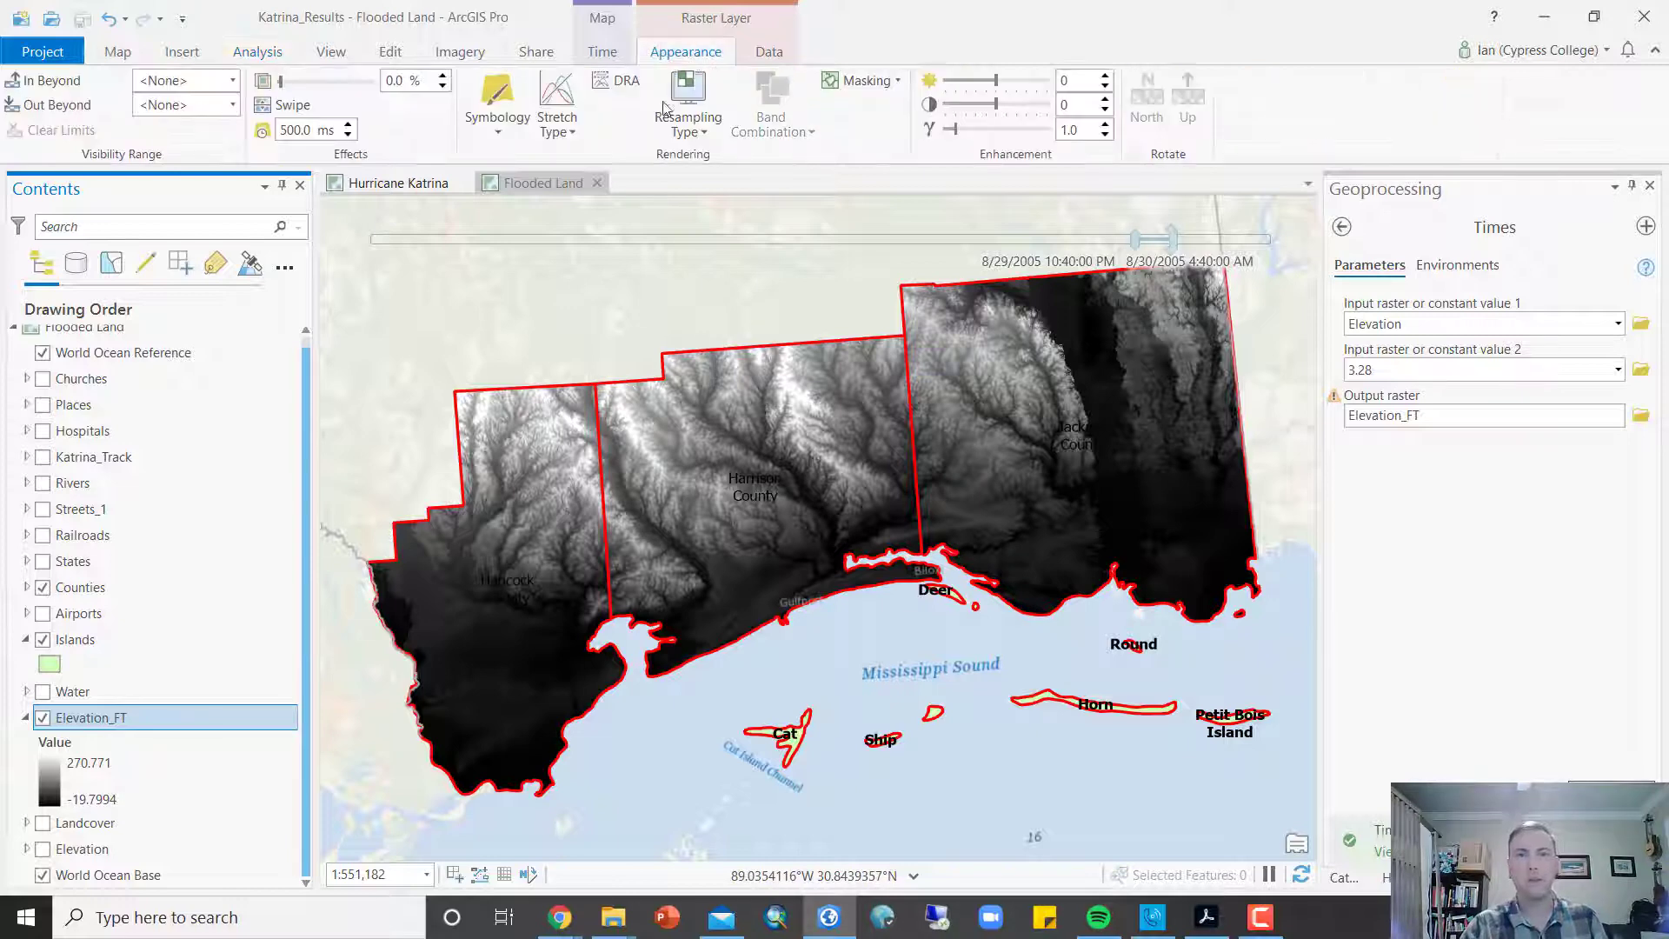
left_click(509, 130)
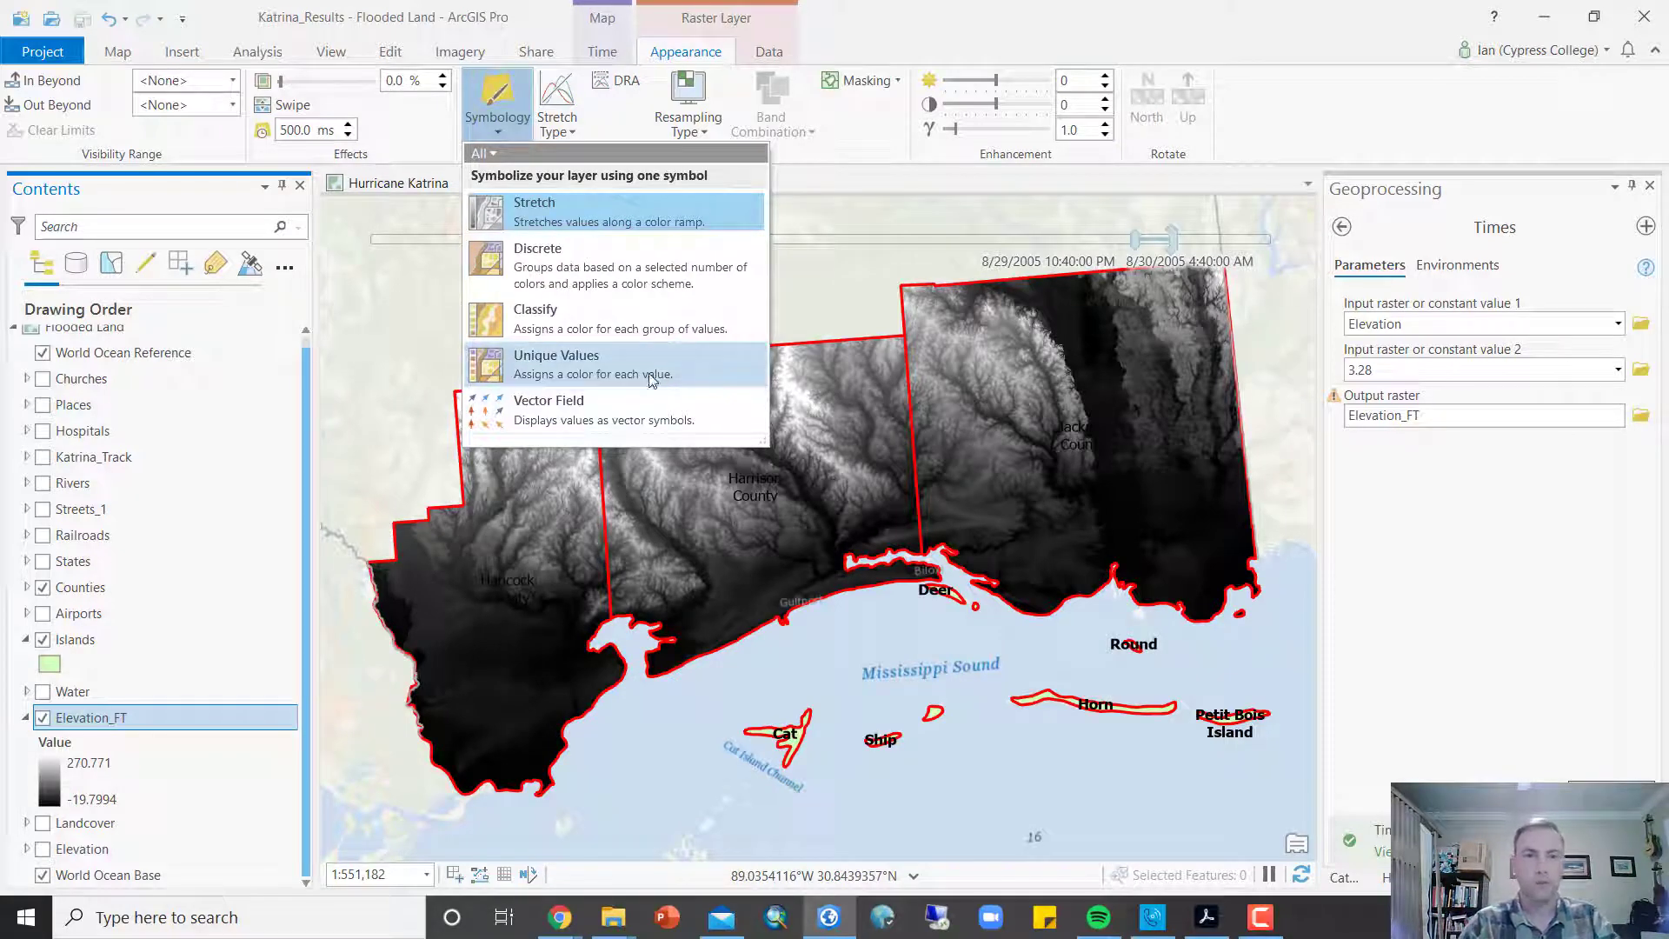
left_click(687, 326)
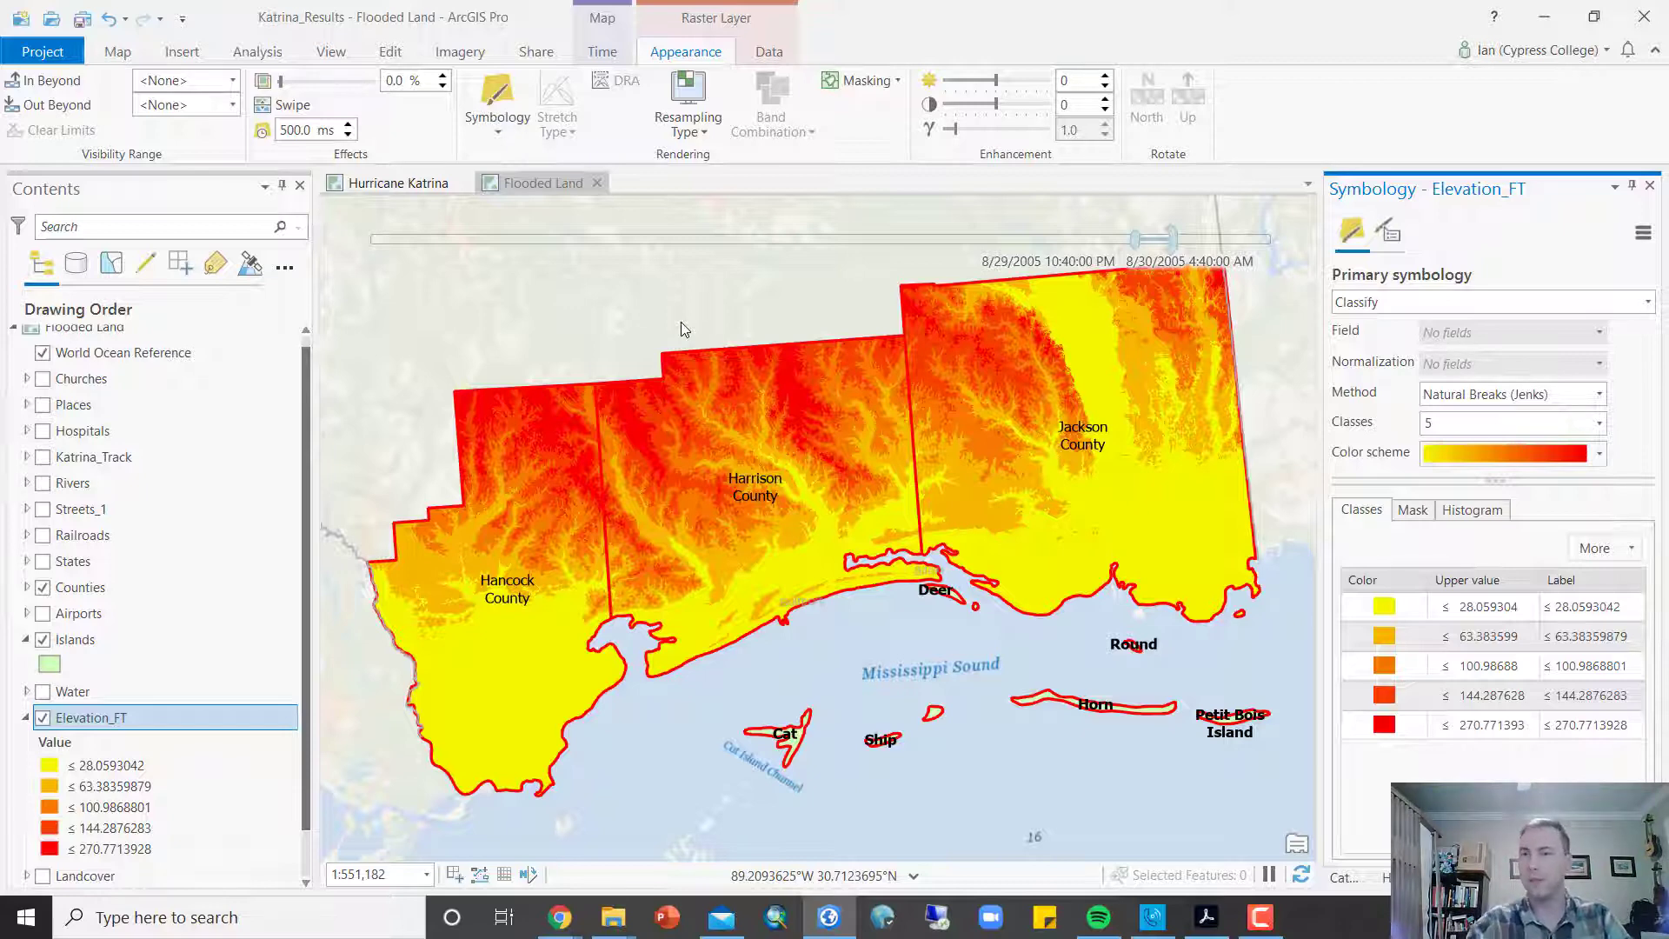
left_click(497, 118)
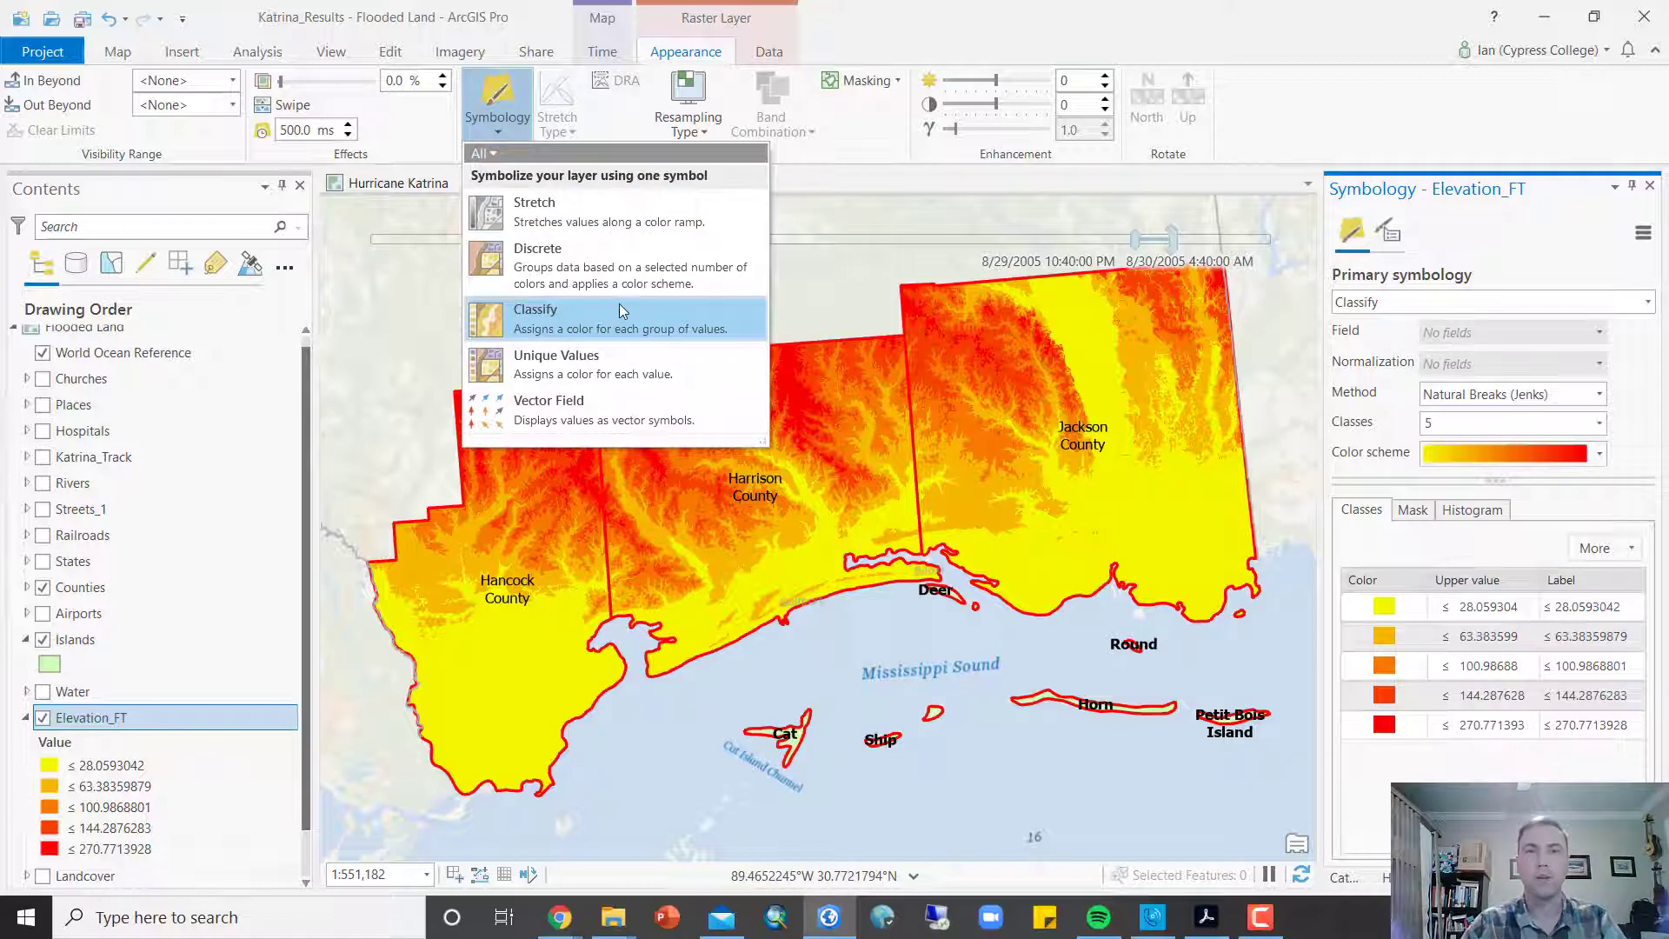
left_click(973, 46)
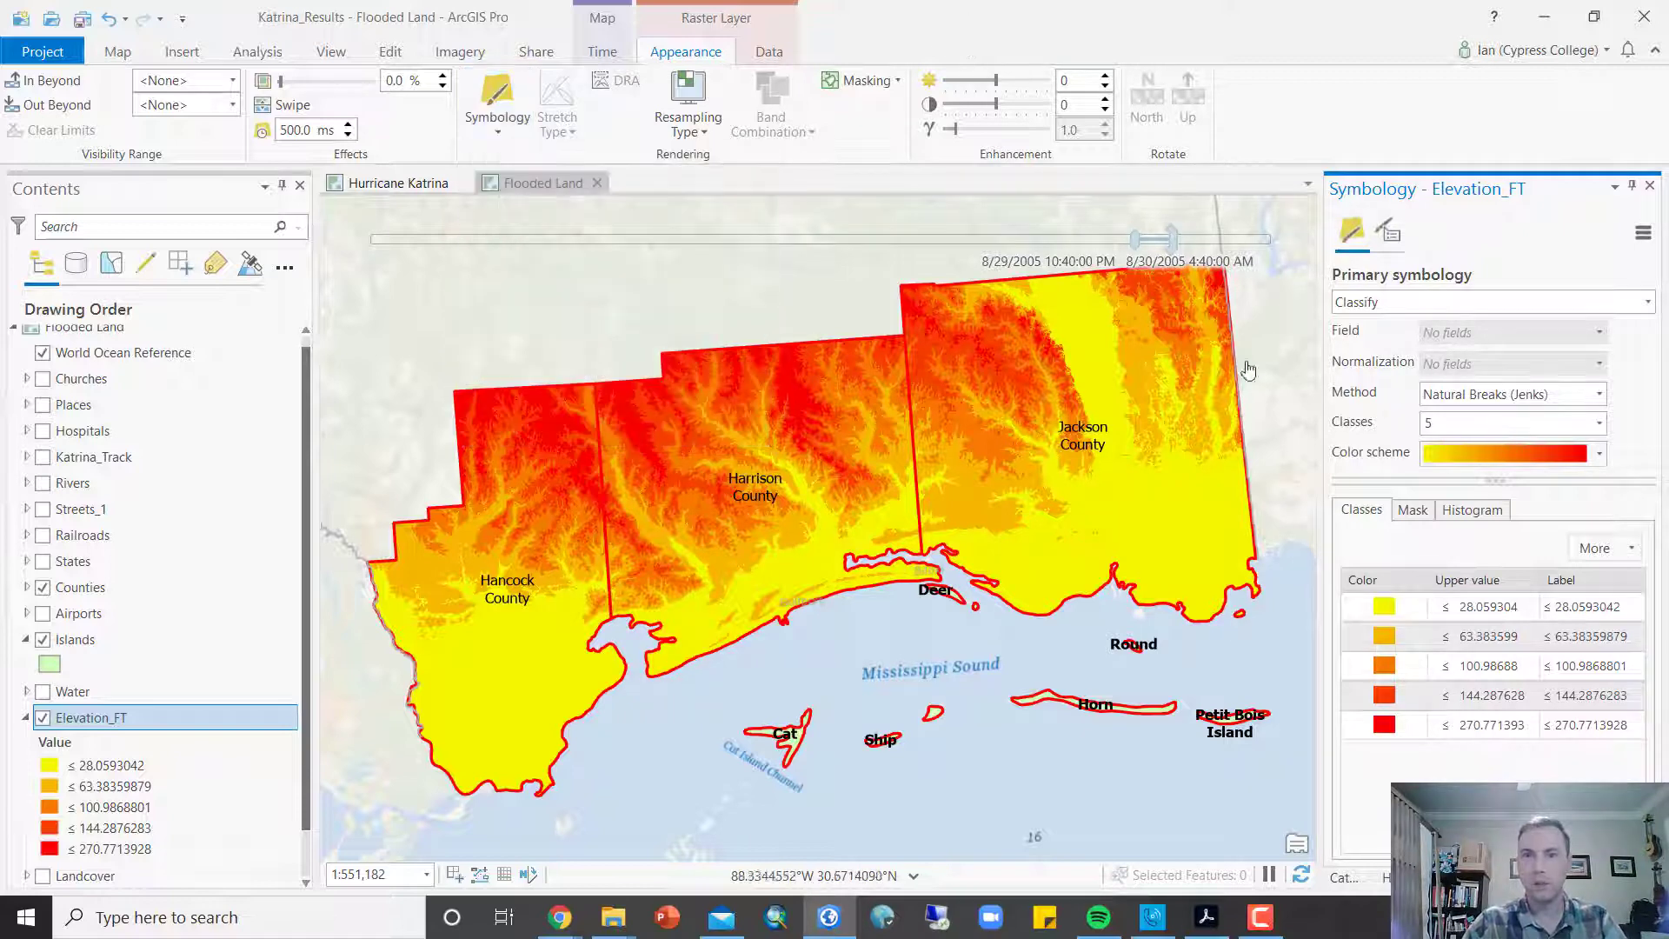
Step: Apply the Elevation #2 color scheme to the classified Elevation_FT layer
left_click(1559, 461)
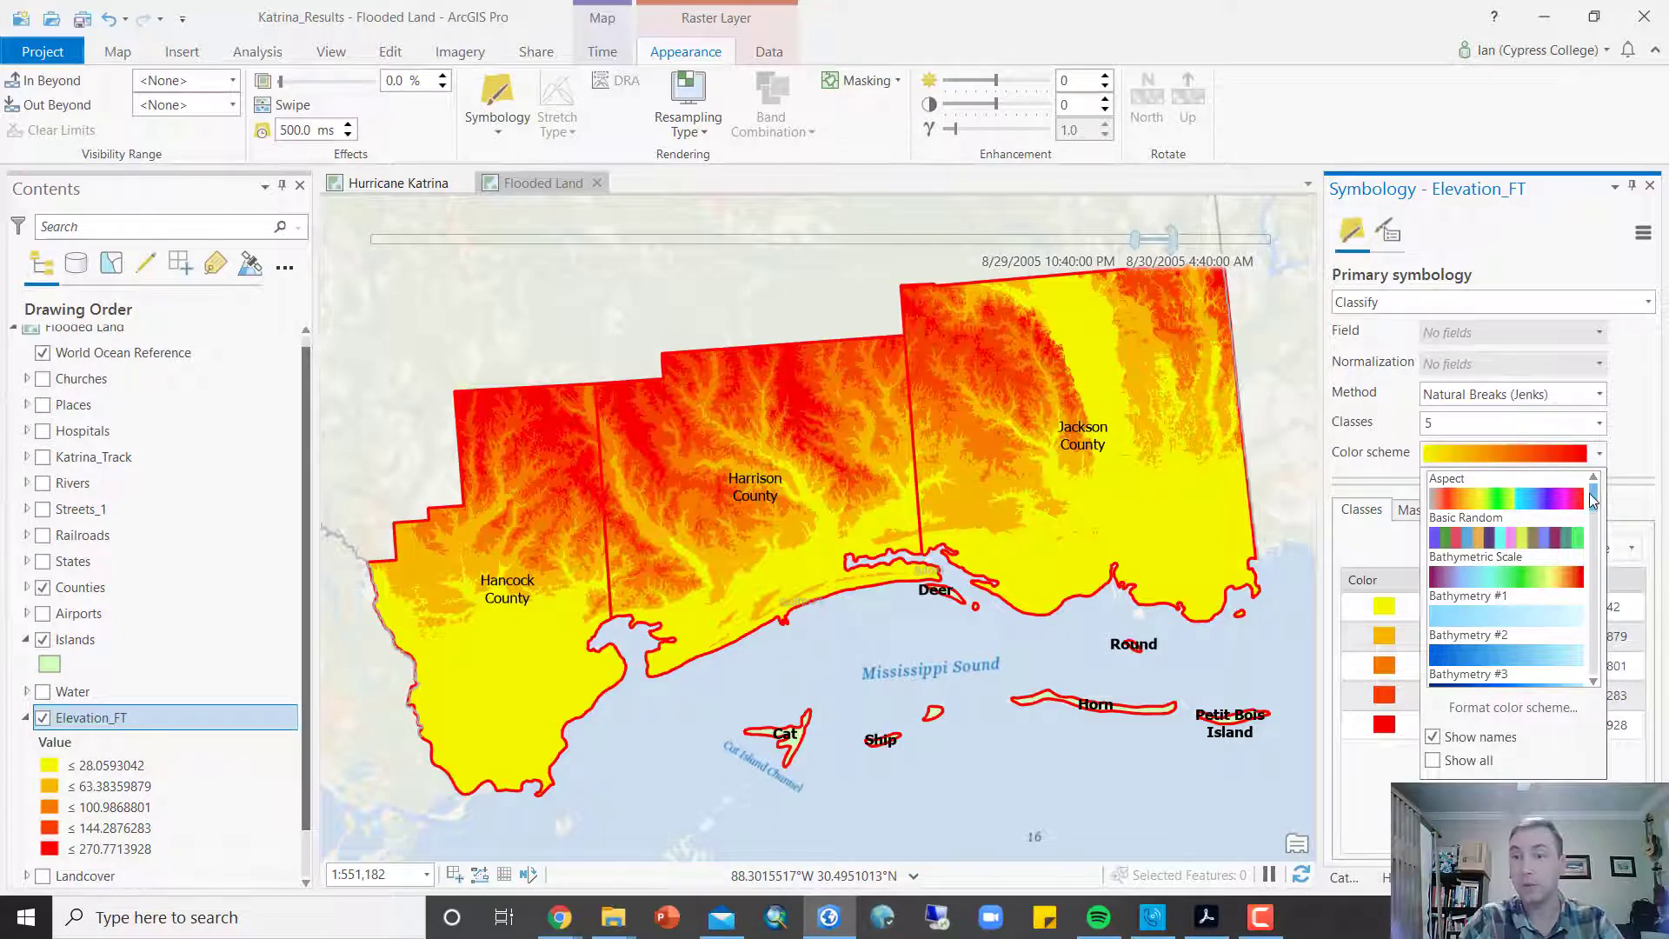
left_click_drag(1589, 502, 1594, 536)
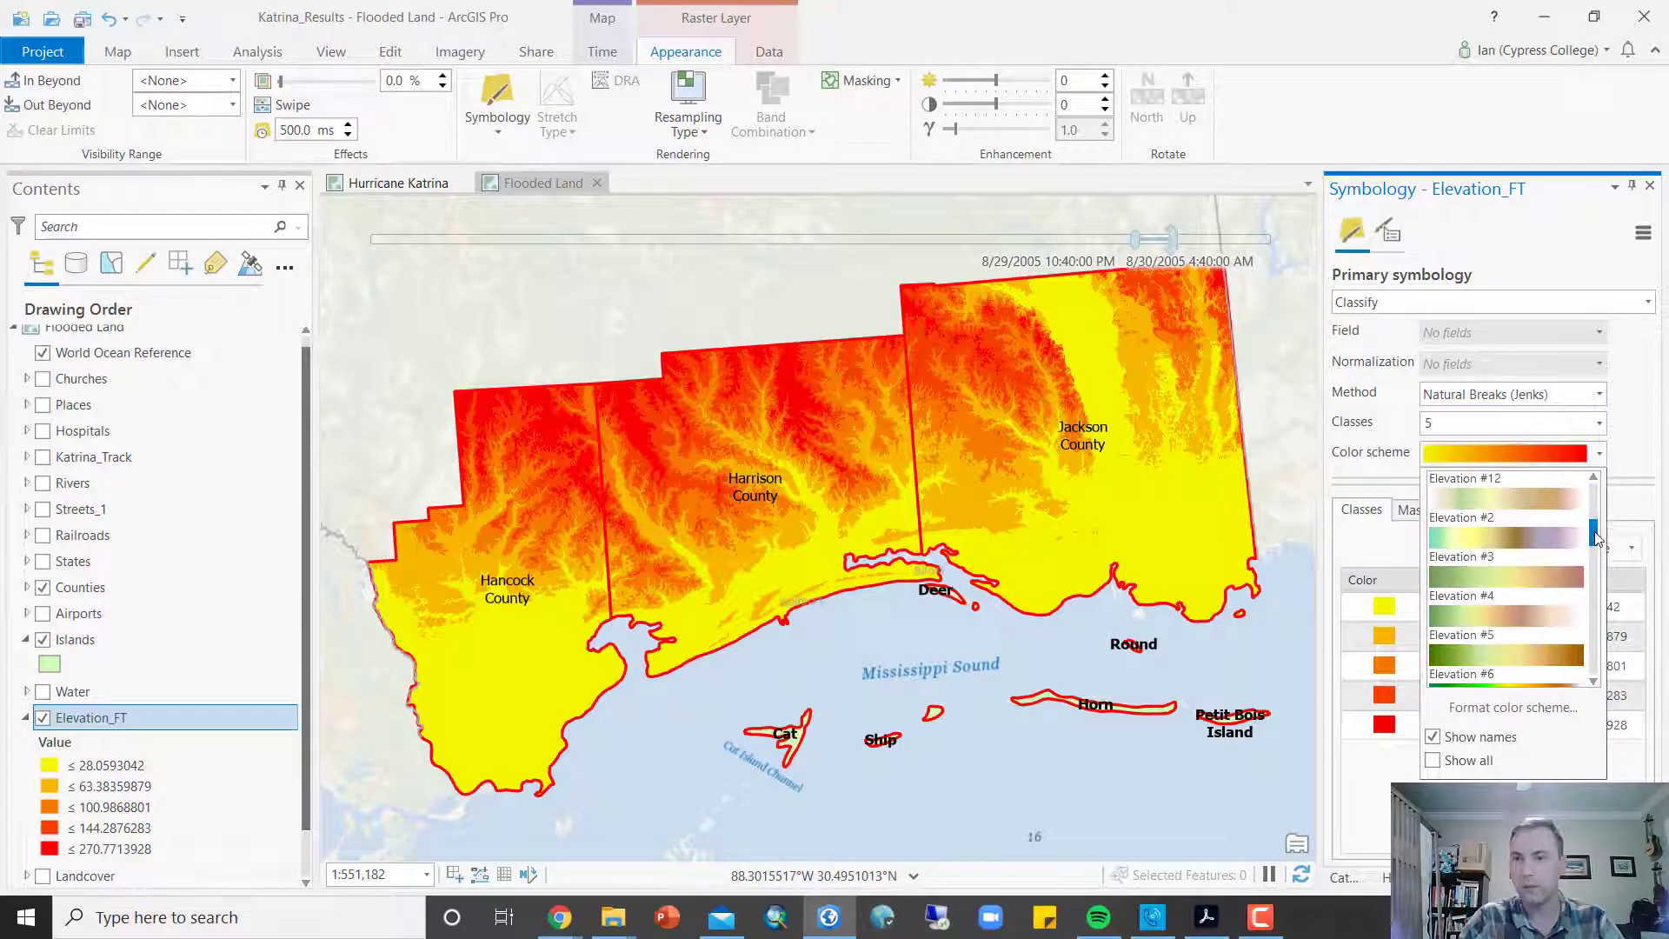
left_click(1479, 539)
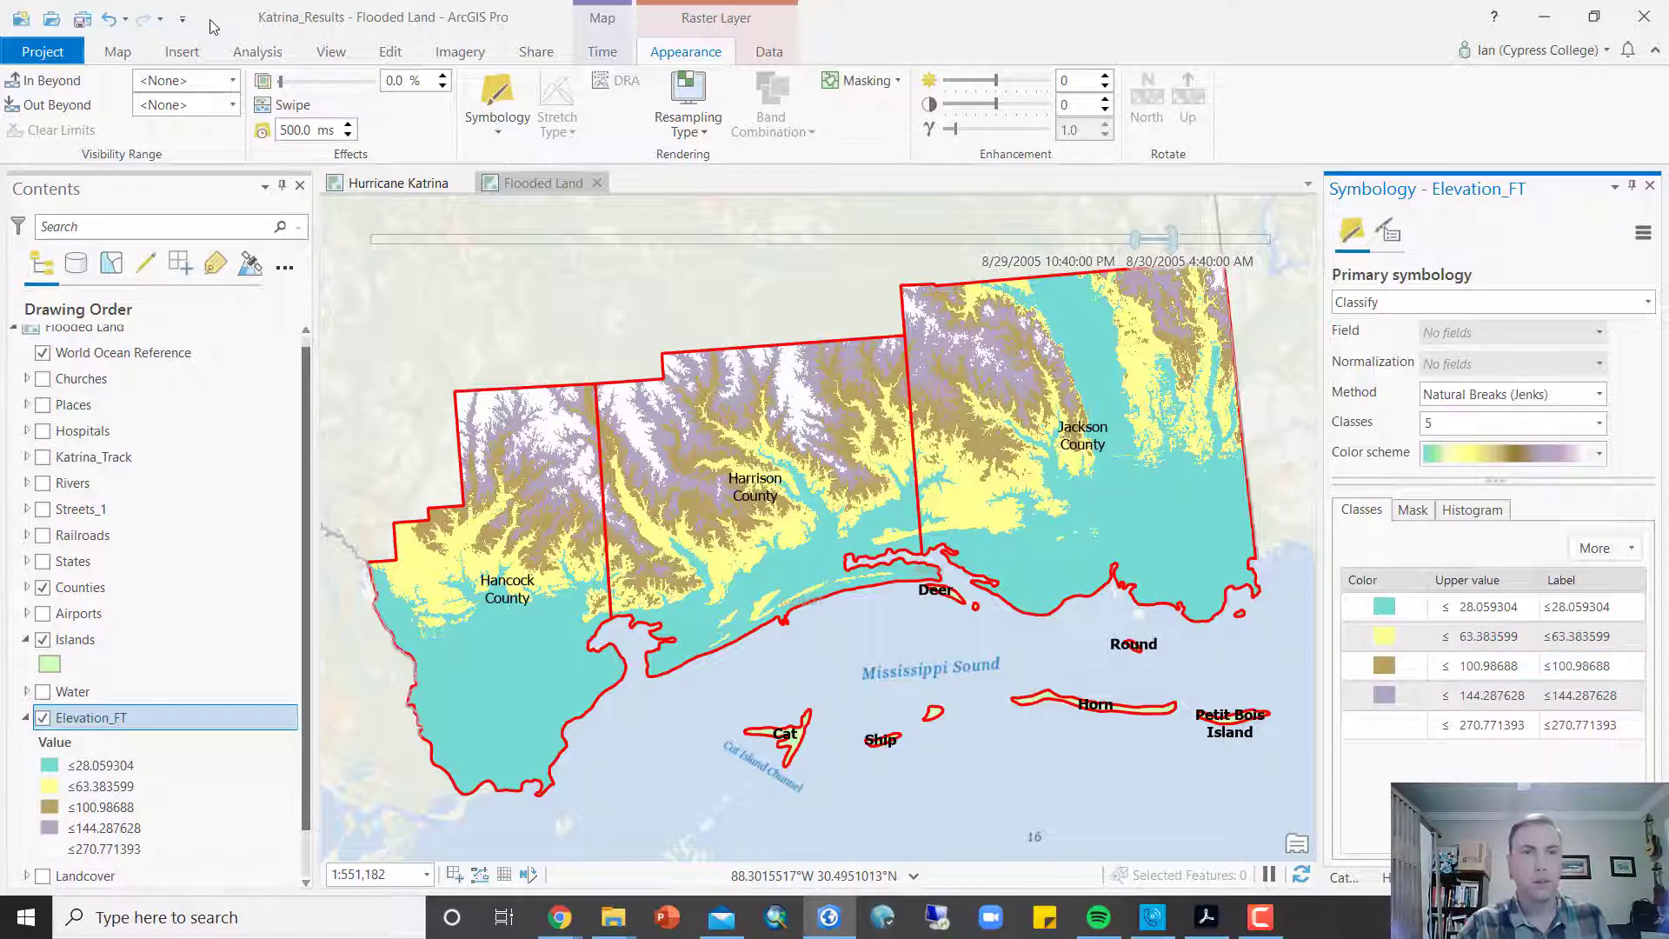
Step: Search the geoprocessing tools for "raster calculator" and open the Spatial Analyst version of Raster Calculator
left_click(257, 52)
left_click(245, 109)
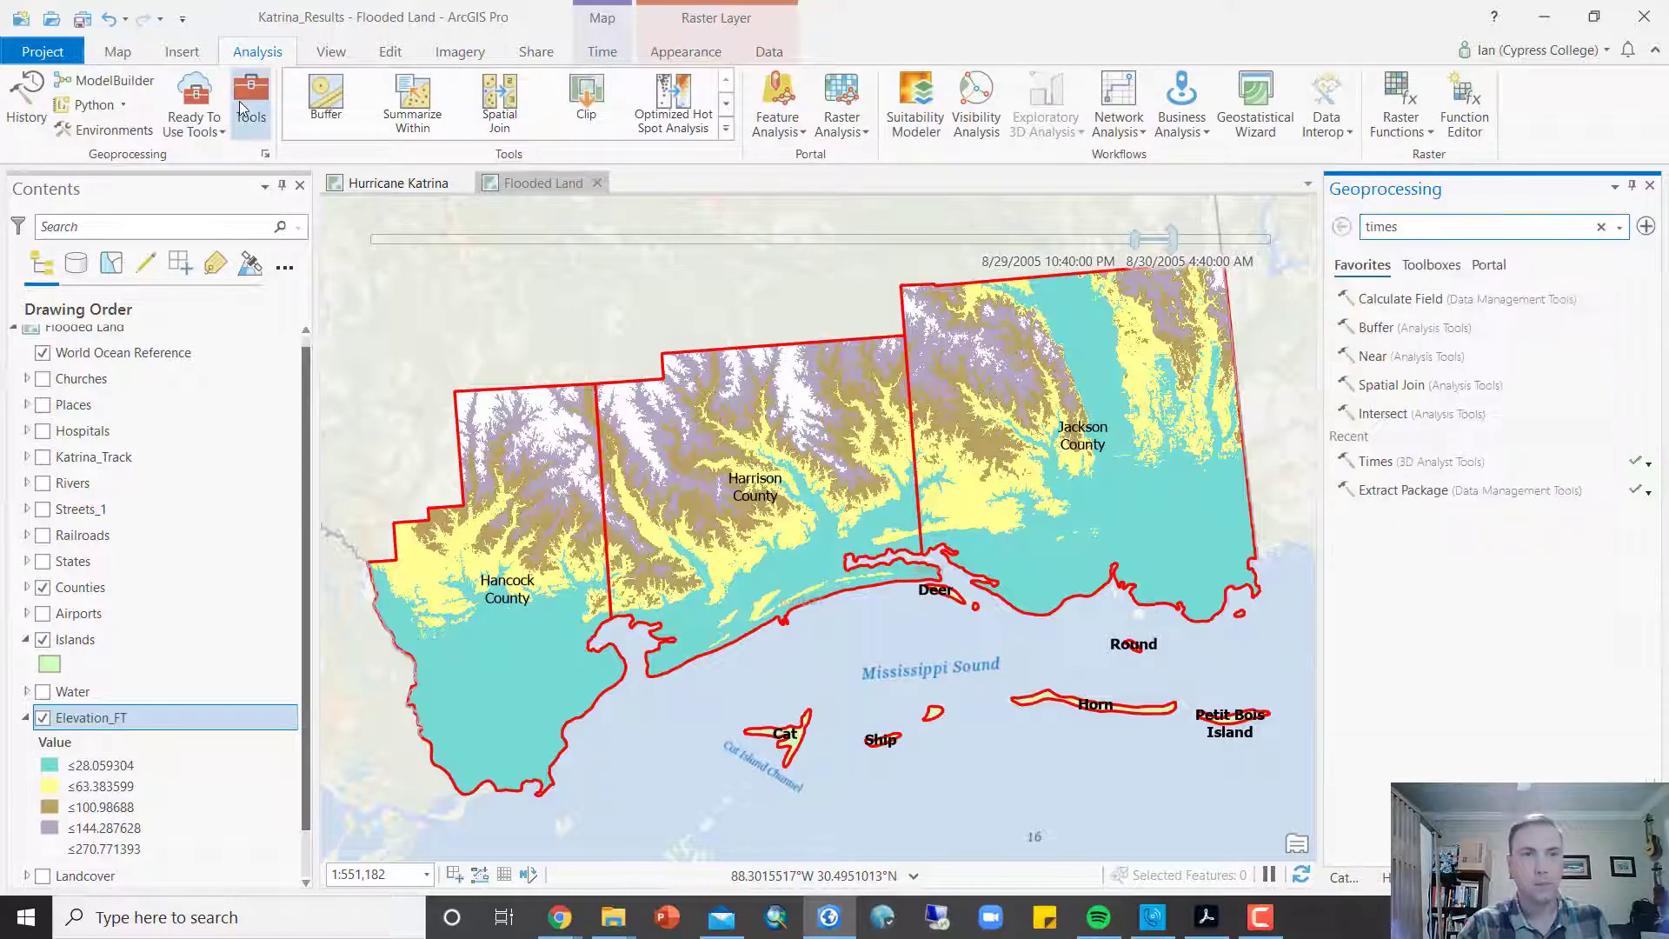
left_click(1498, 226)
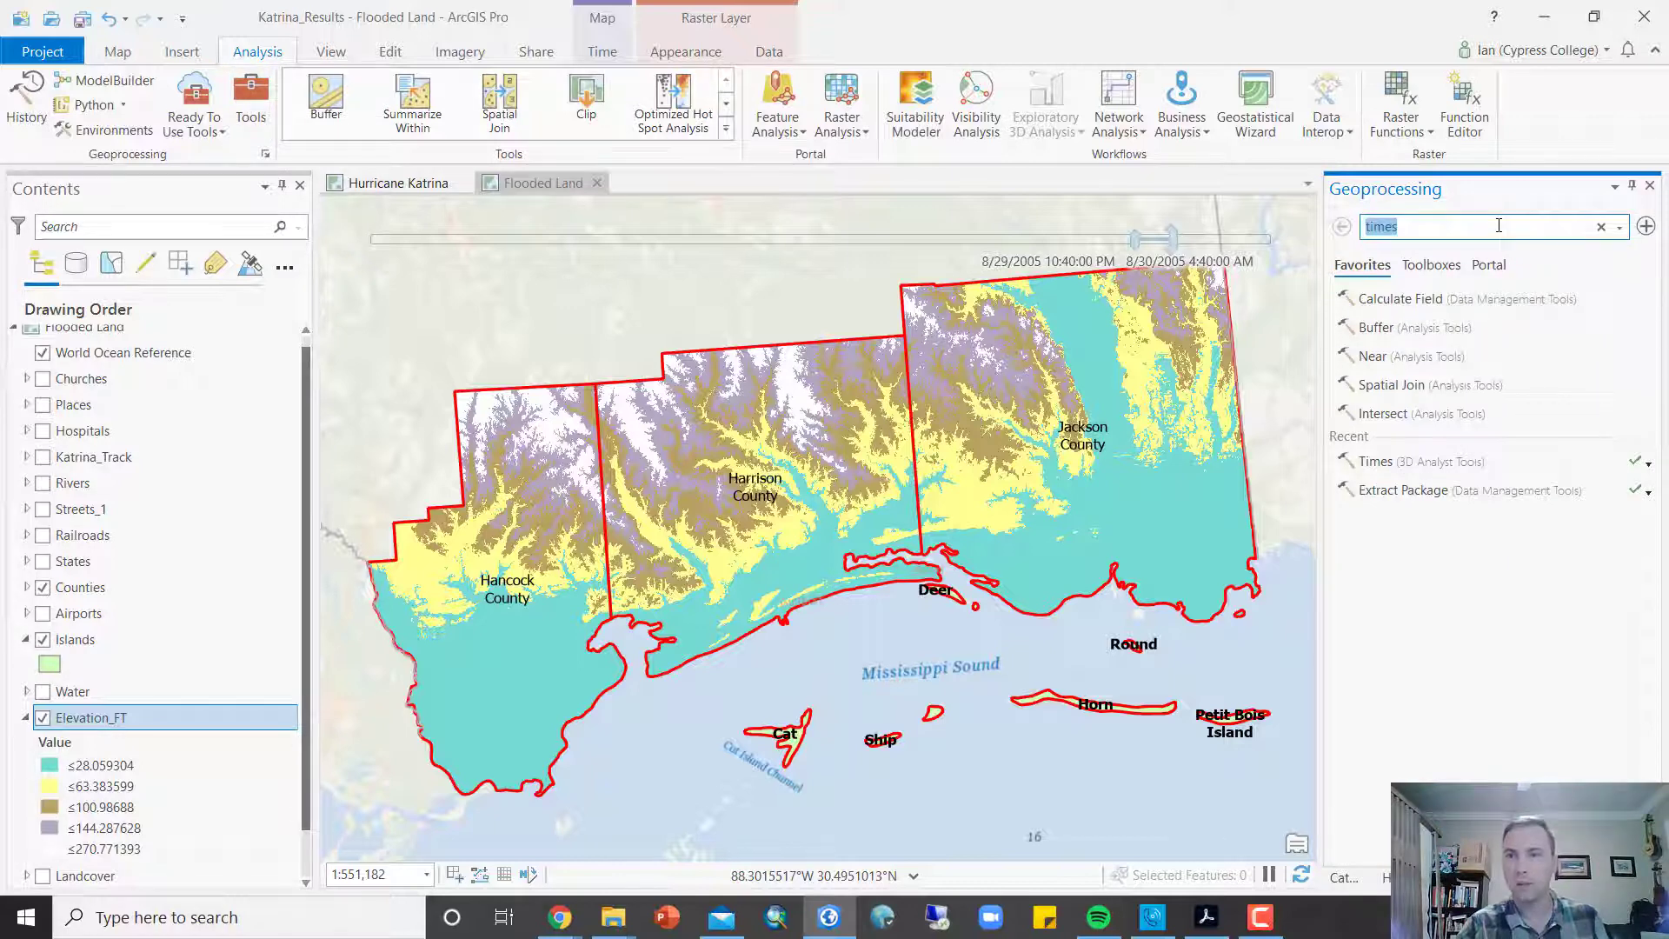
type("rast")
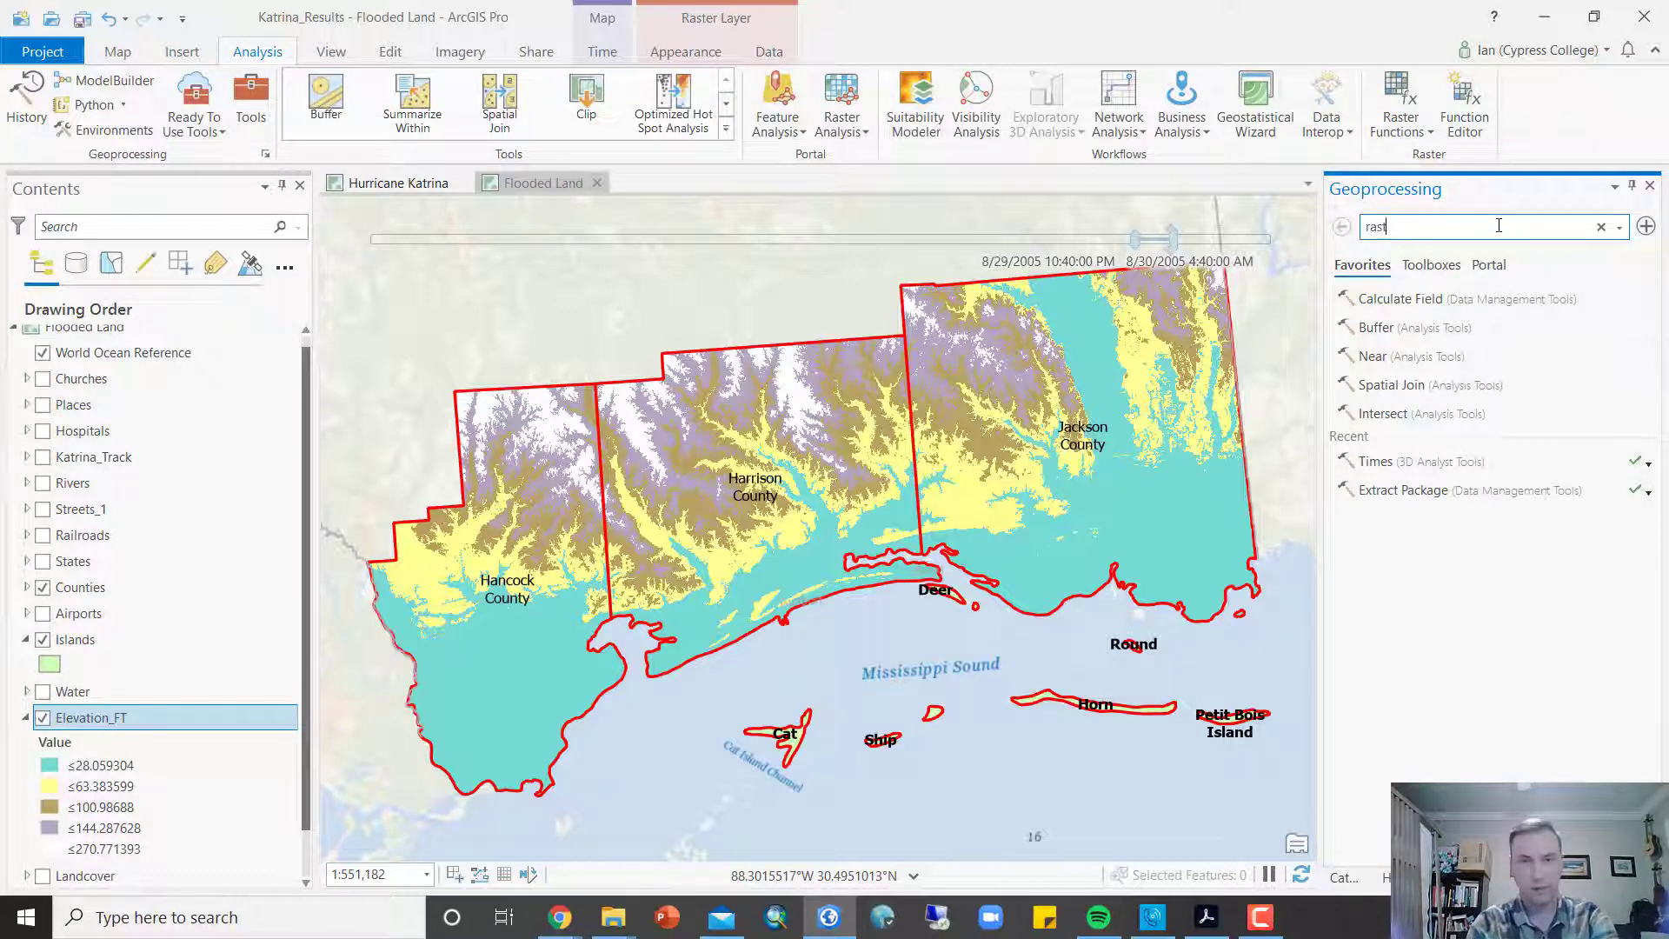
type("er calculator")
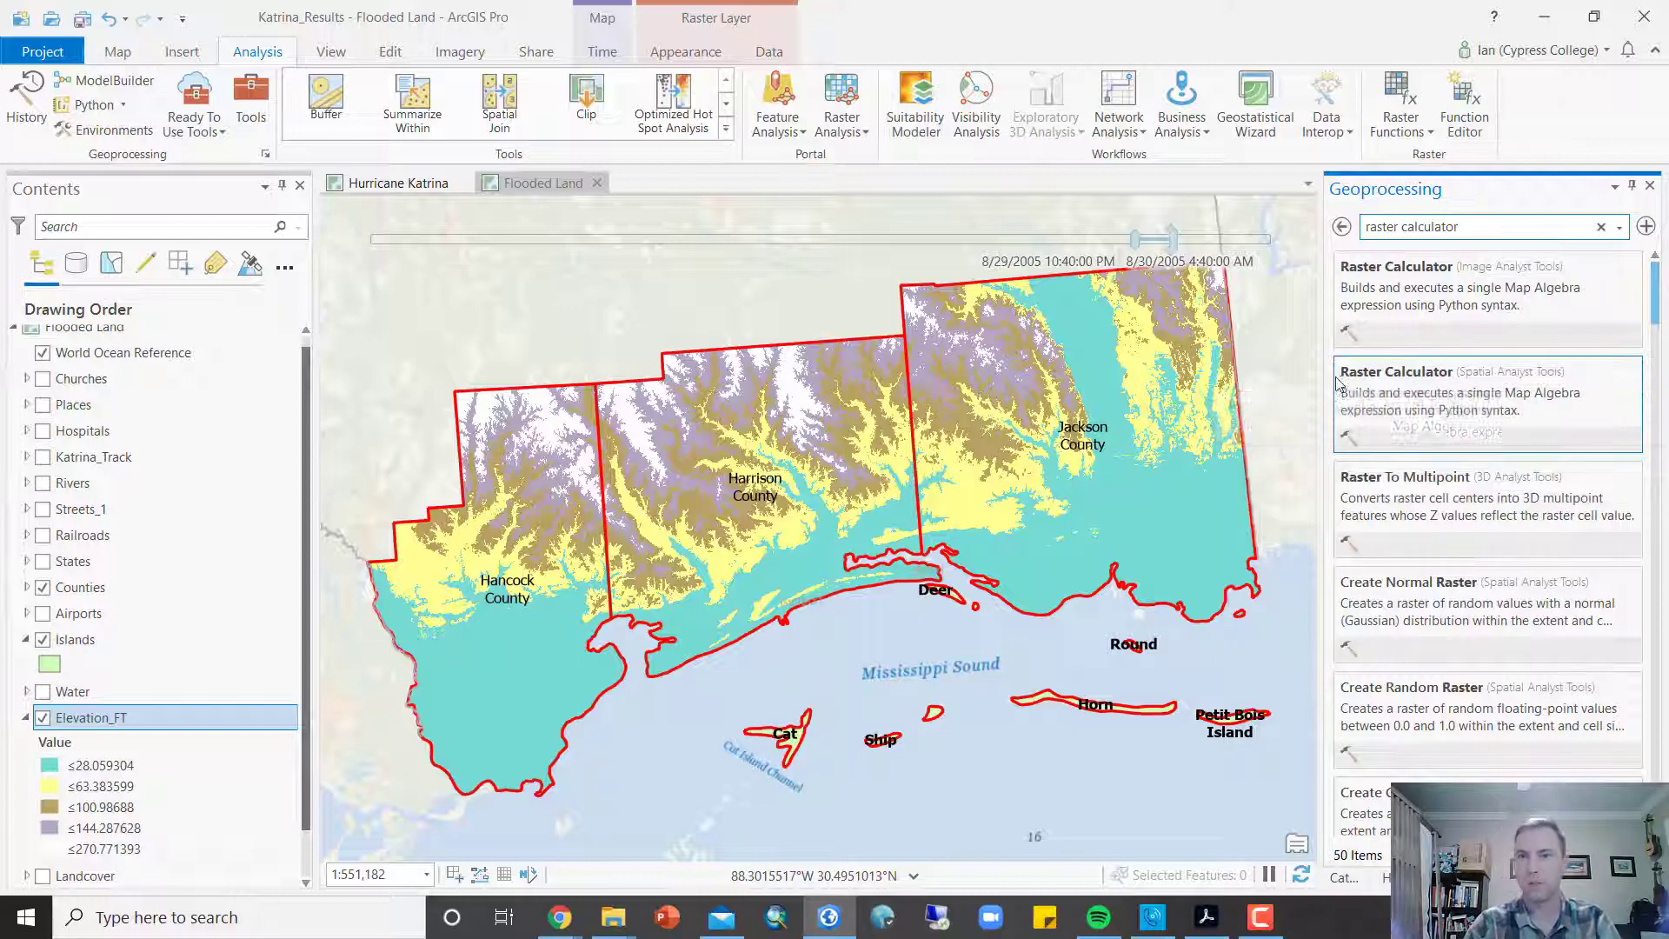
left_click(1395, 372)
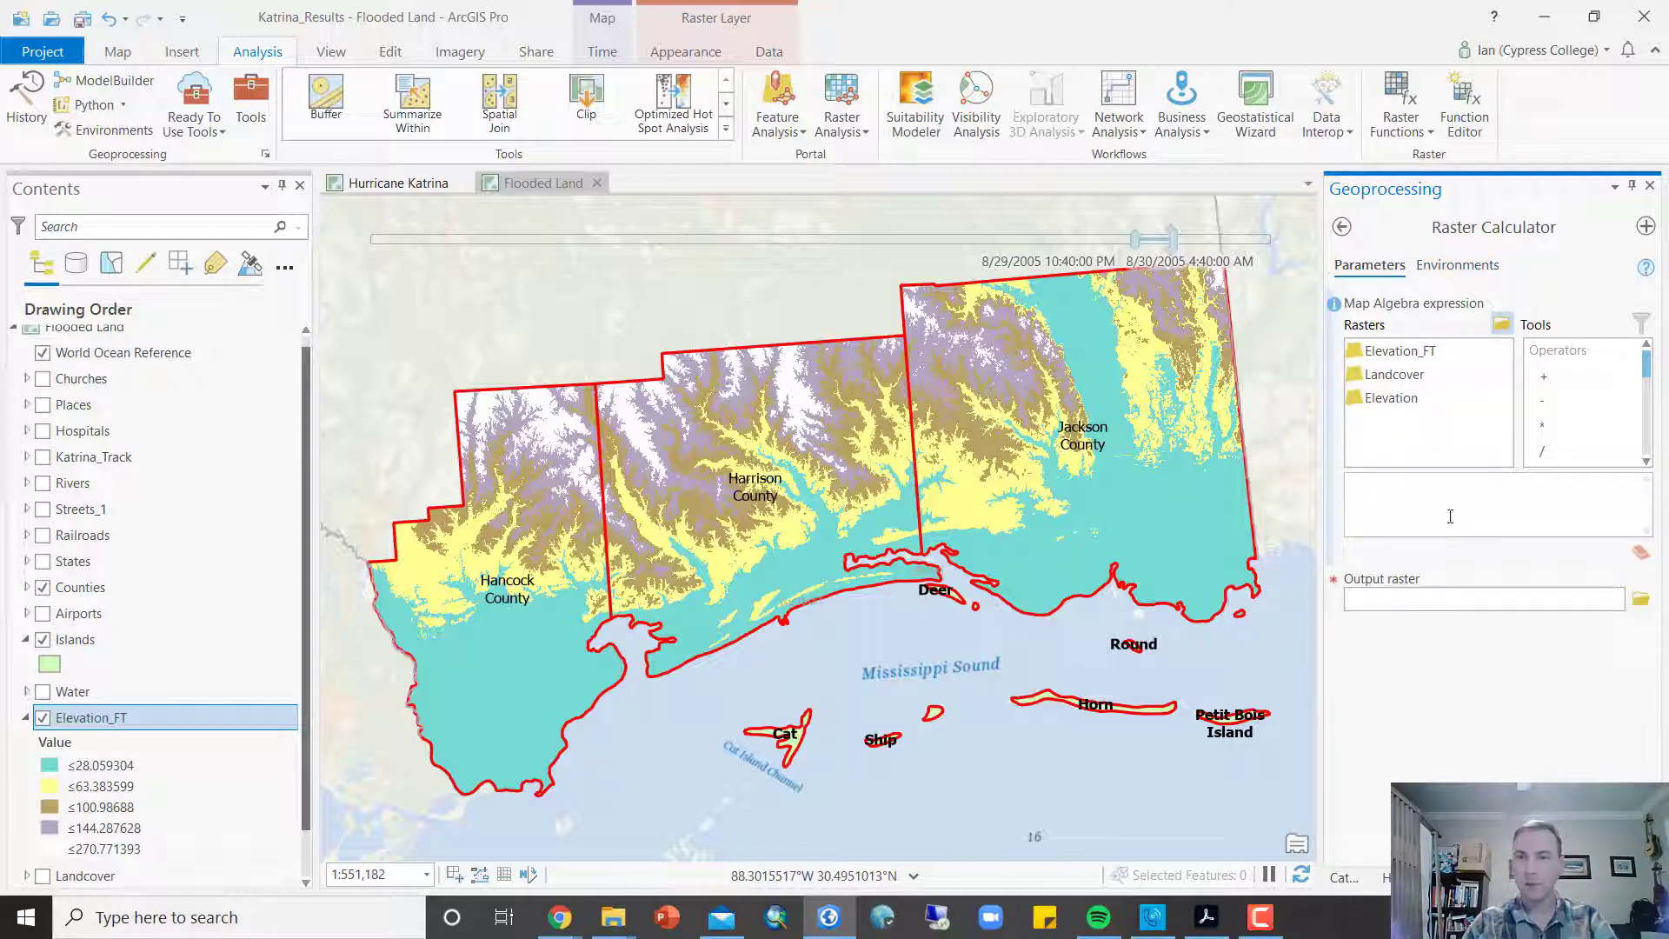
Step: Build the map algebra expression "Elevation_FT" <=15 in Raster Calculator
double_click(1431, 351)
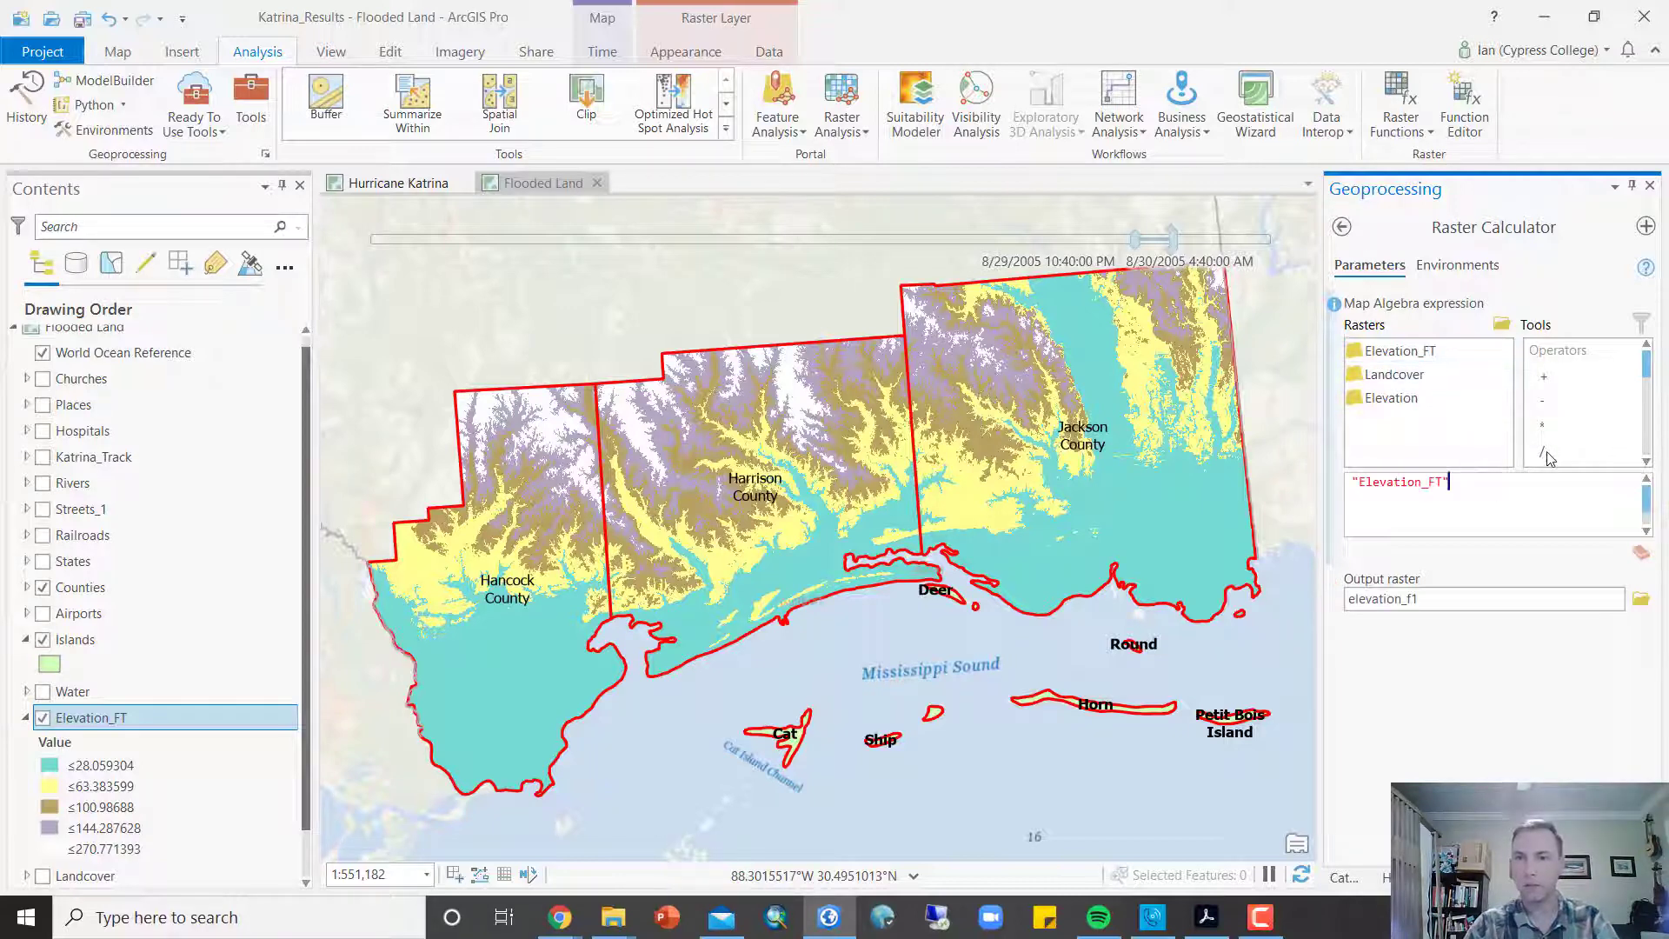
left_click(1650, 463)
left_click(1650, 464)
left_click(1650, 463)
left_click(1649, 463)
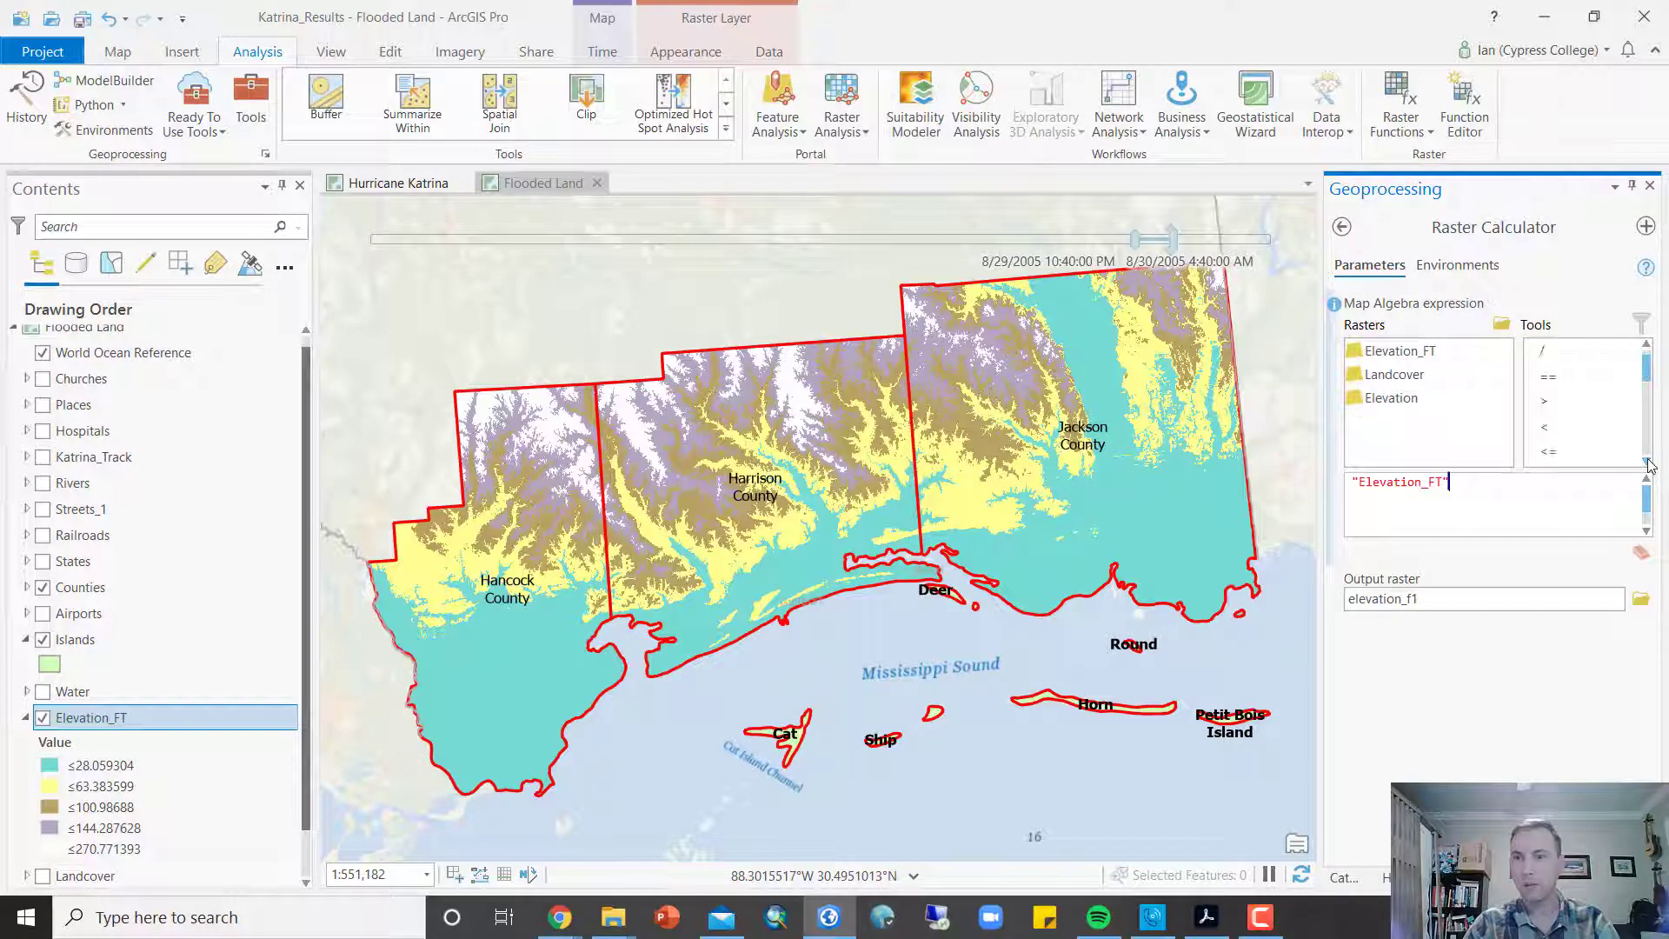
left_click(1650, 463)
left_click(1649, 464)
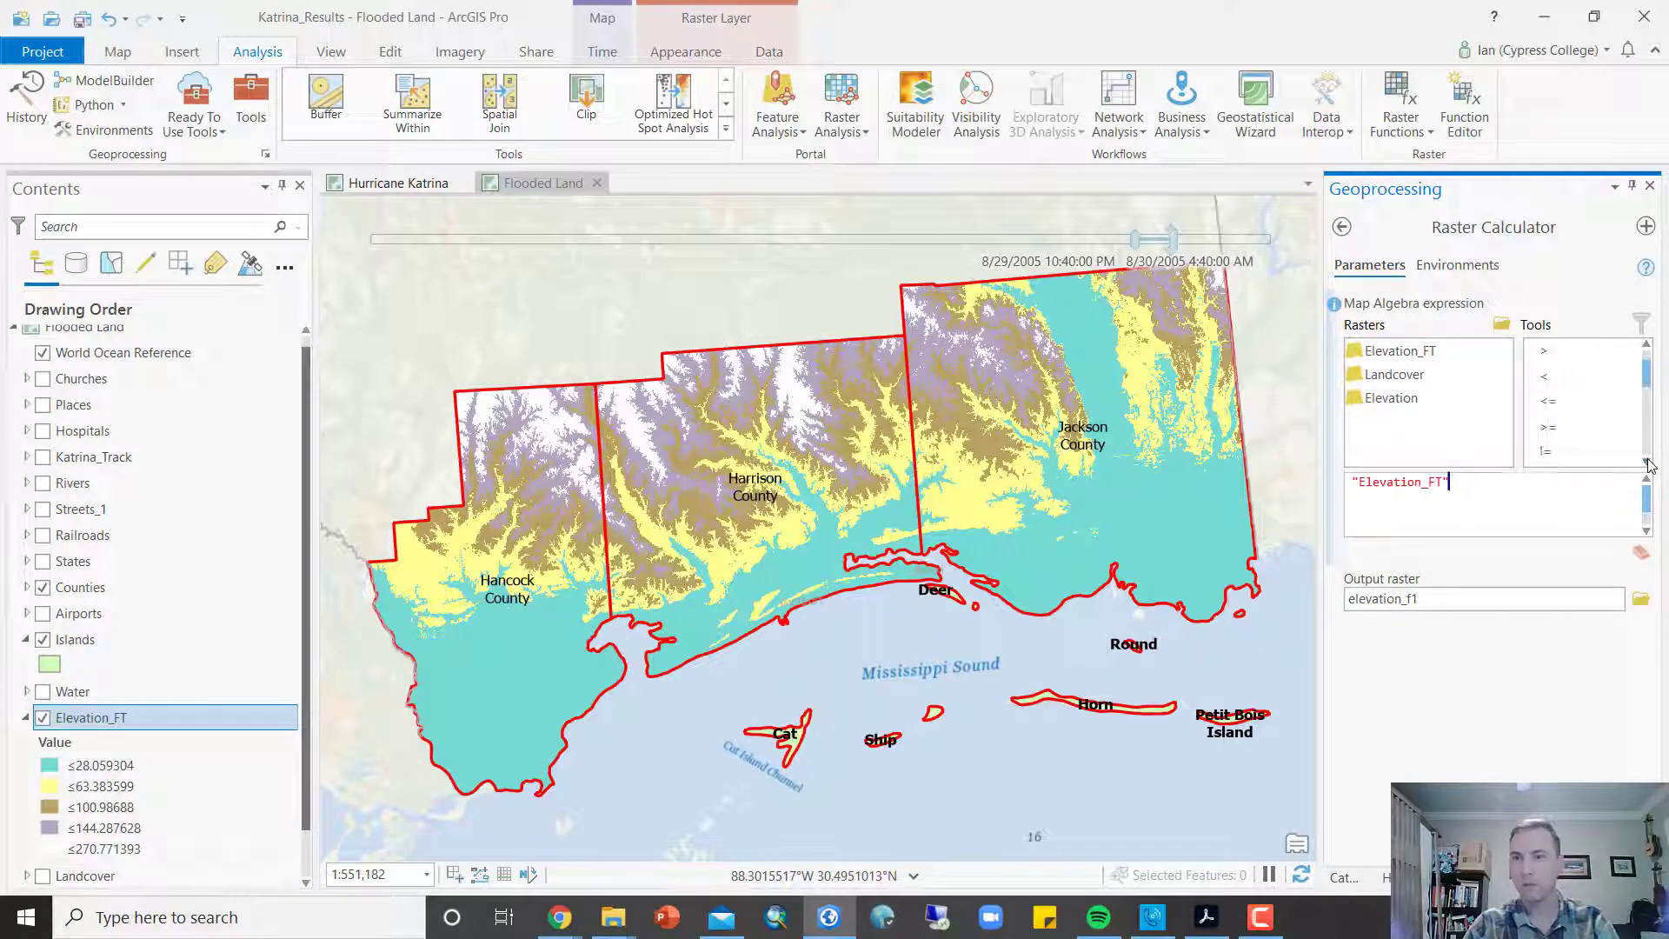
double_click(1562, 410)
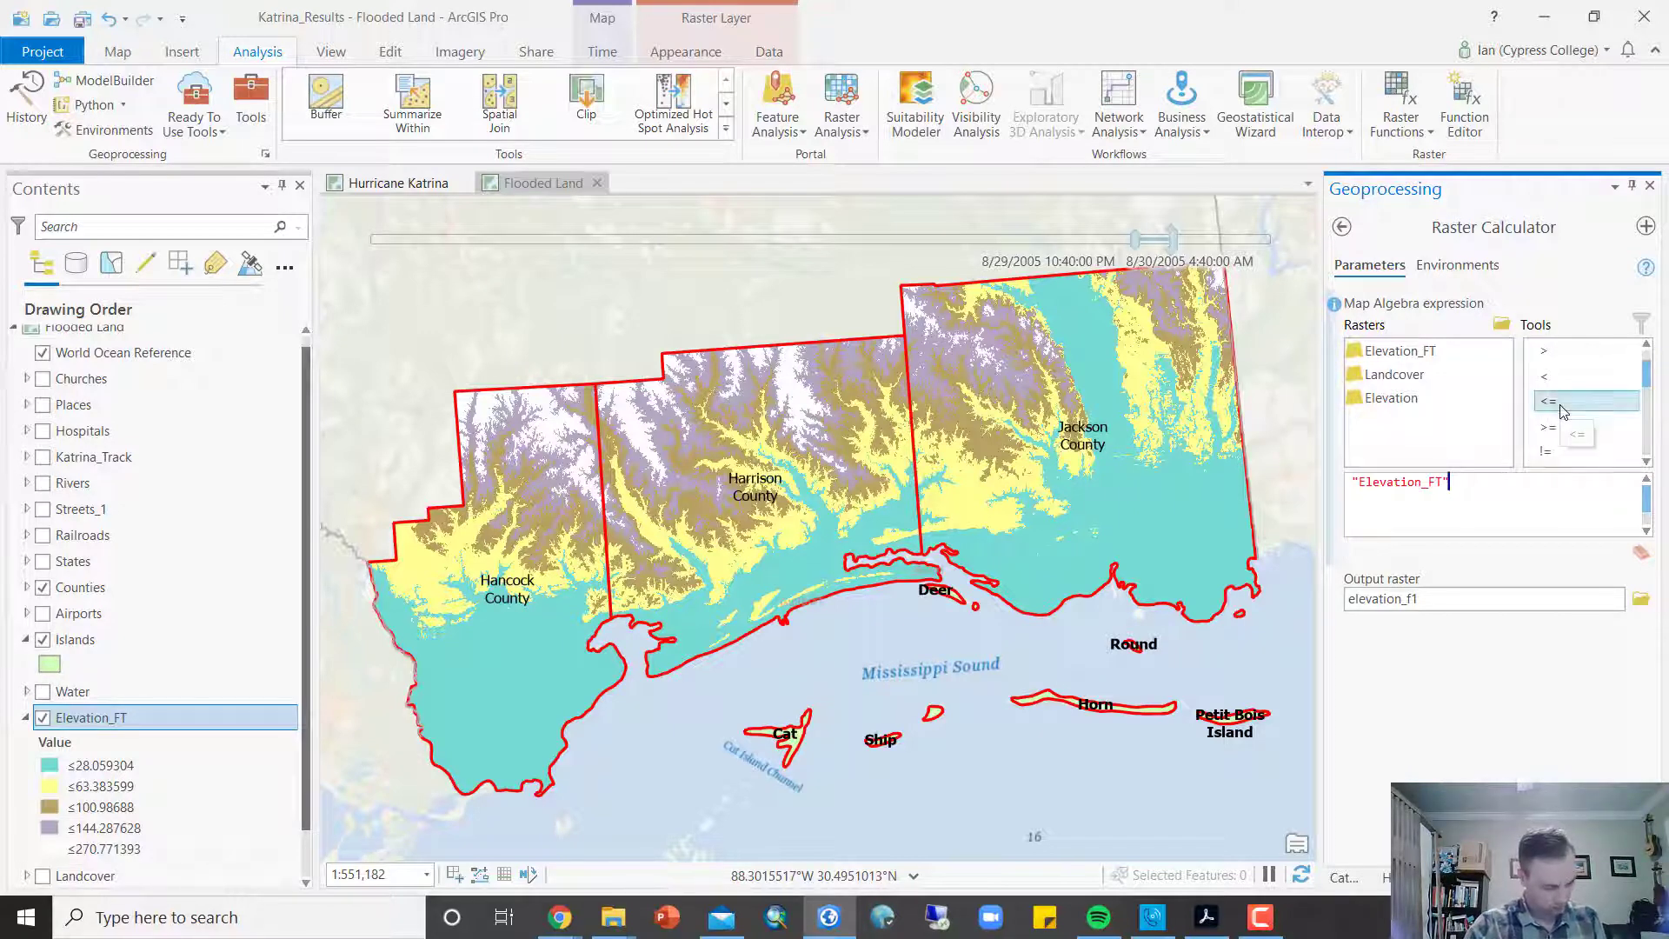
type("15")
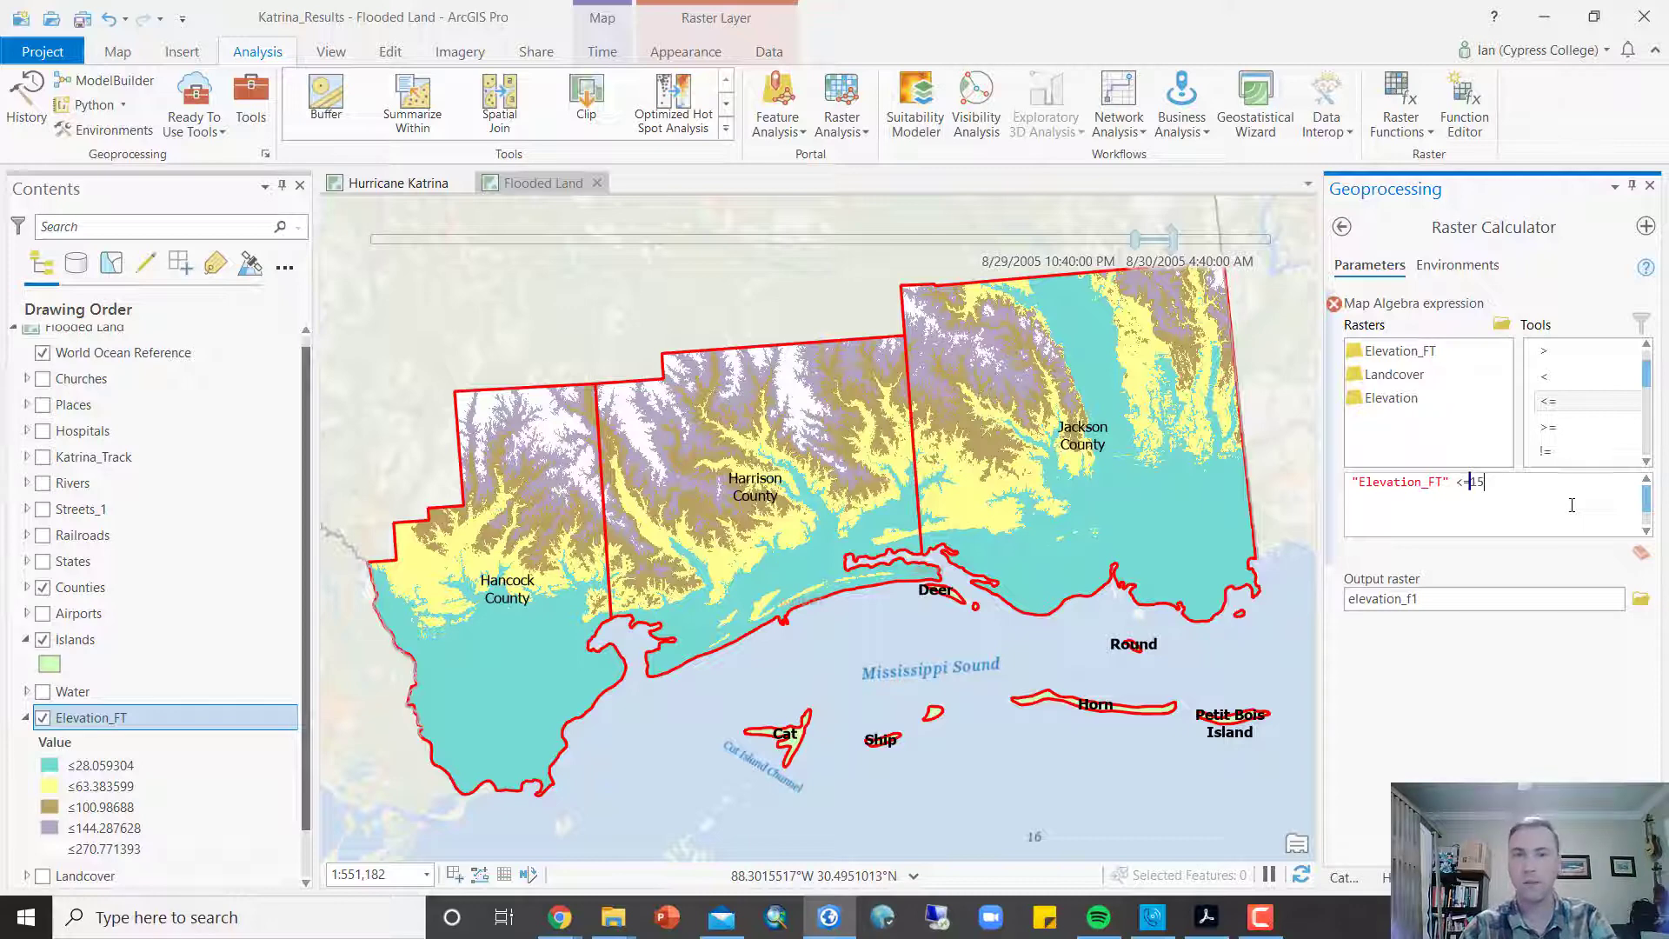
left_click(1497, 643)
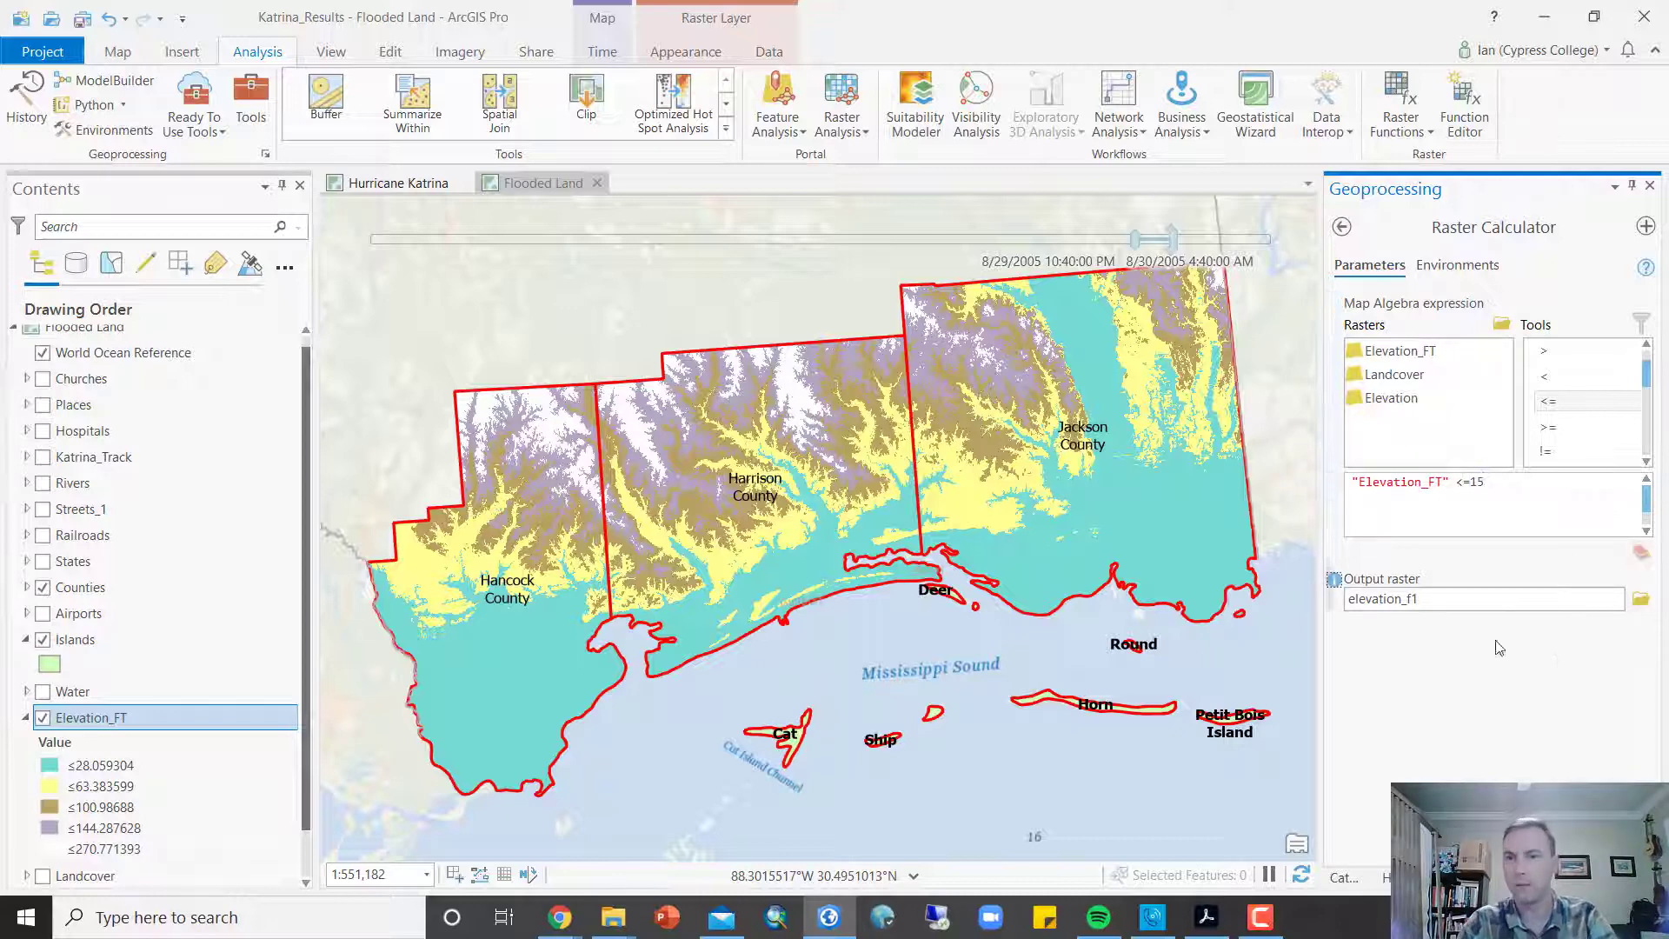
Step: Name the output raster fldland in Default.gdb and run Raster Calculator
left_click(1481, 599)
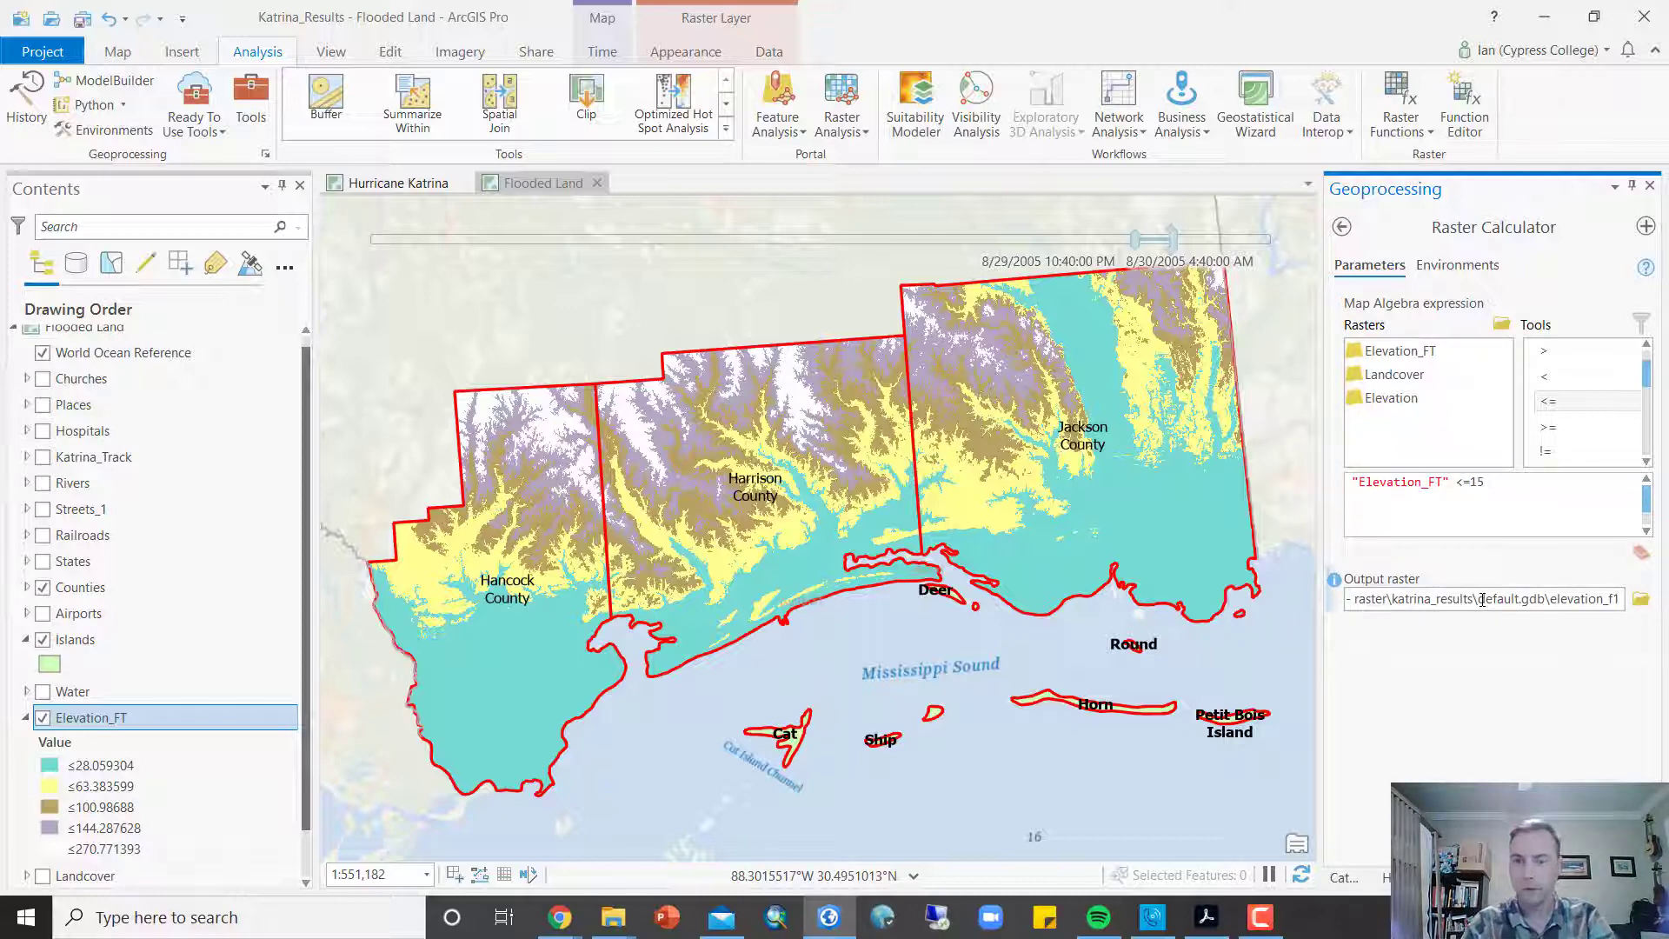
key("shift+Left")
key("shift+Left")
key("shift+Left")
key("shift+Left")
key("shift+Left")
key("shift+Left")
key("shift+Left")
key("shift+Left")
key("shift+Left")
key("shift+Left")
key("shift+Left")
key("shift+Left")
key("shift+Left")
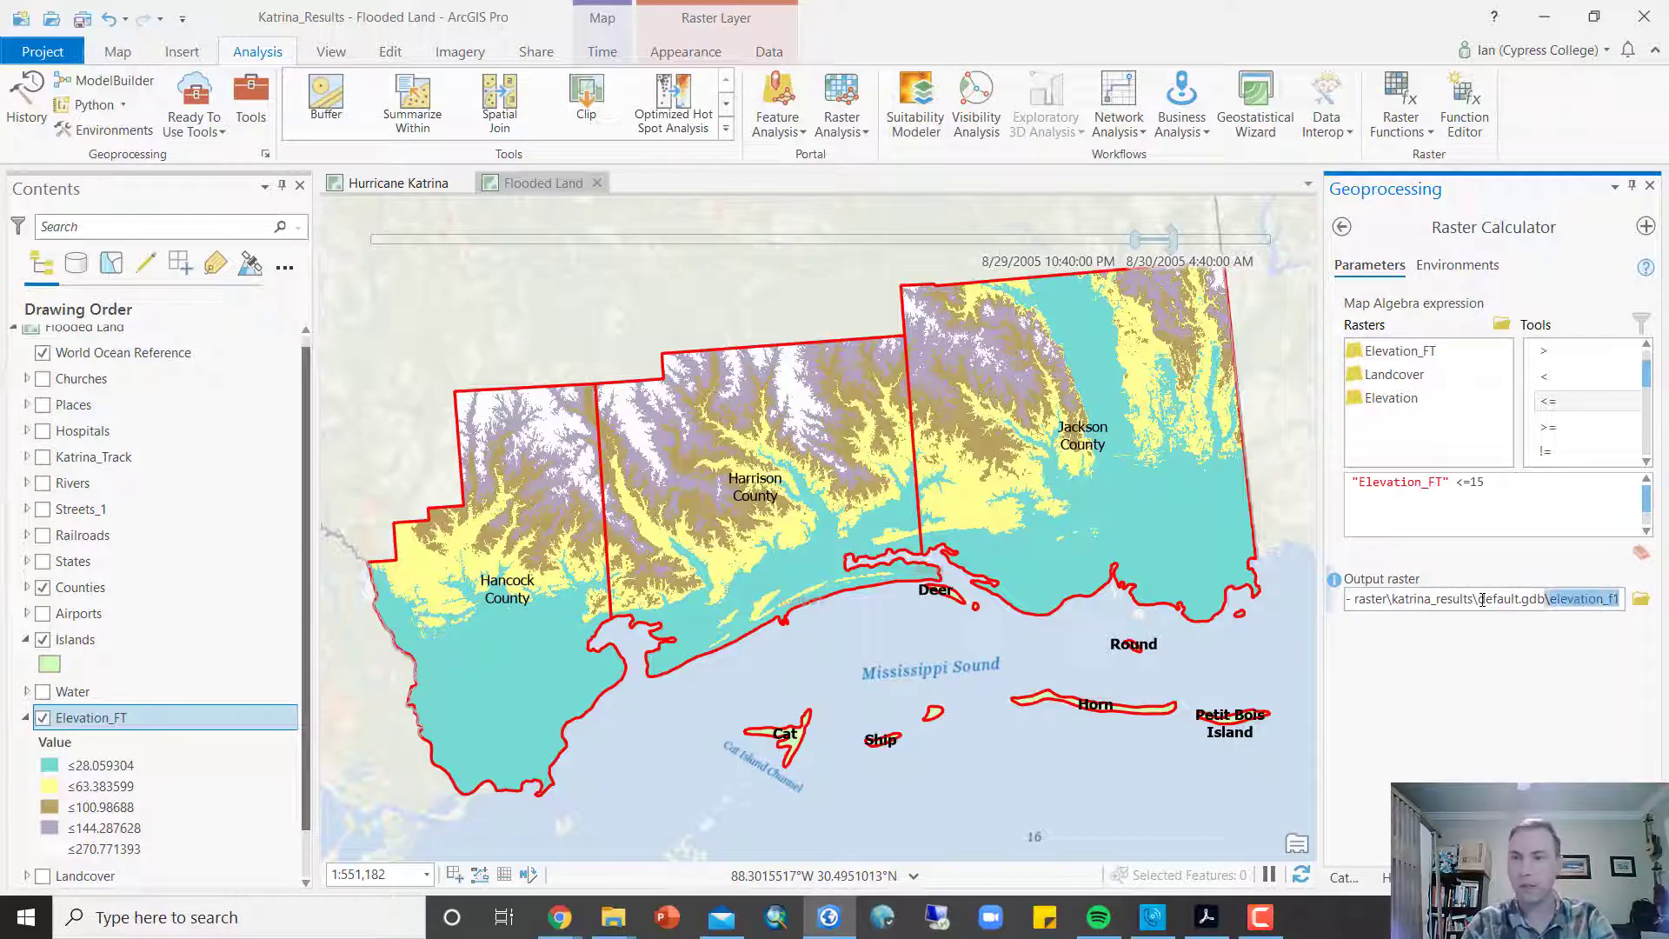
key("shift+Right")
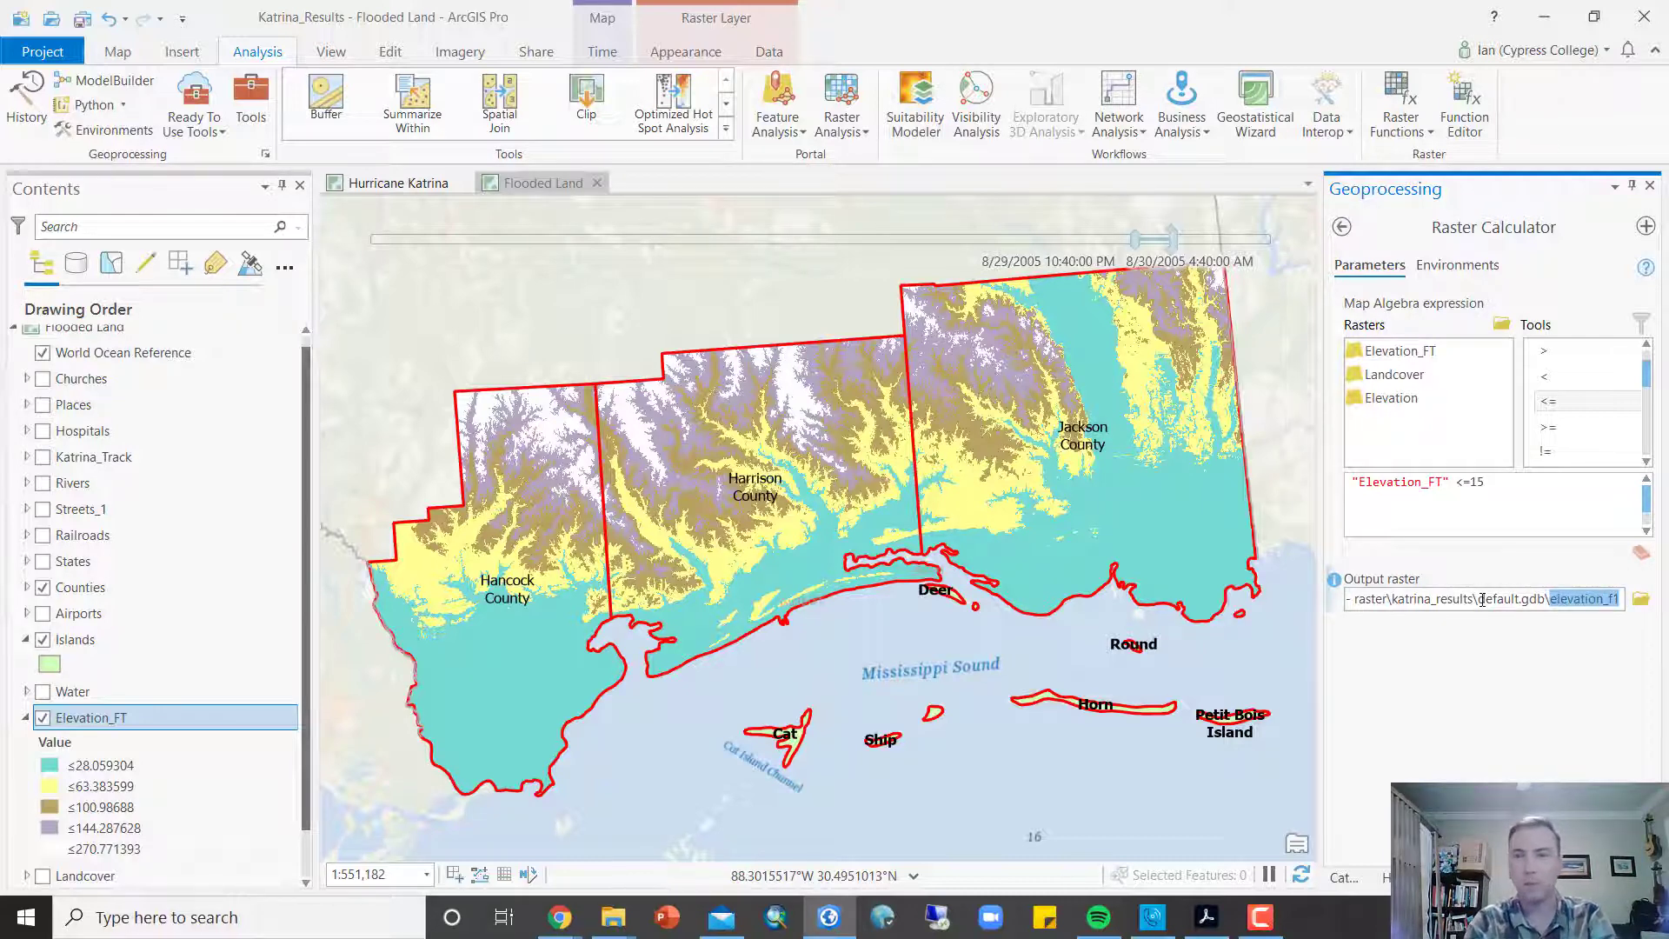
type("flo")
type("land")
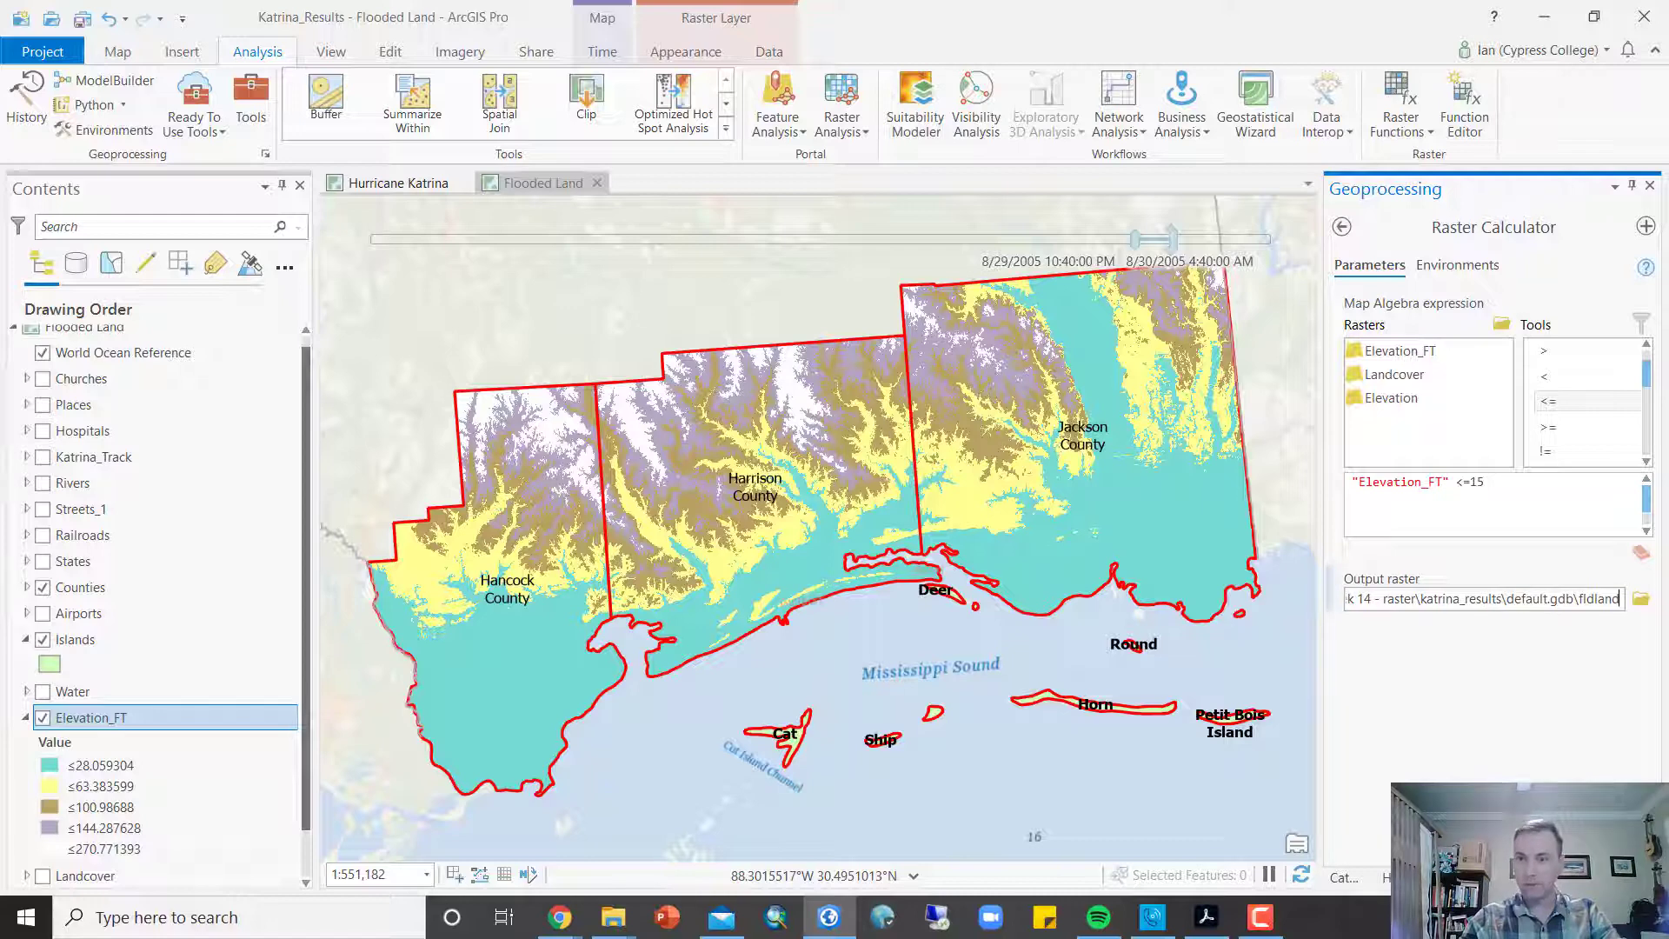
left_click(1614, 847)
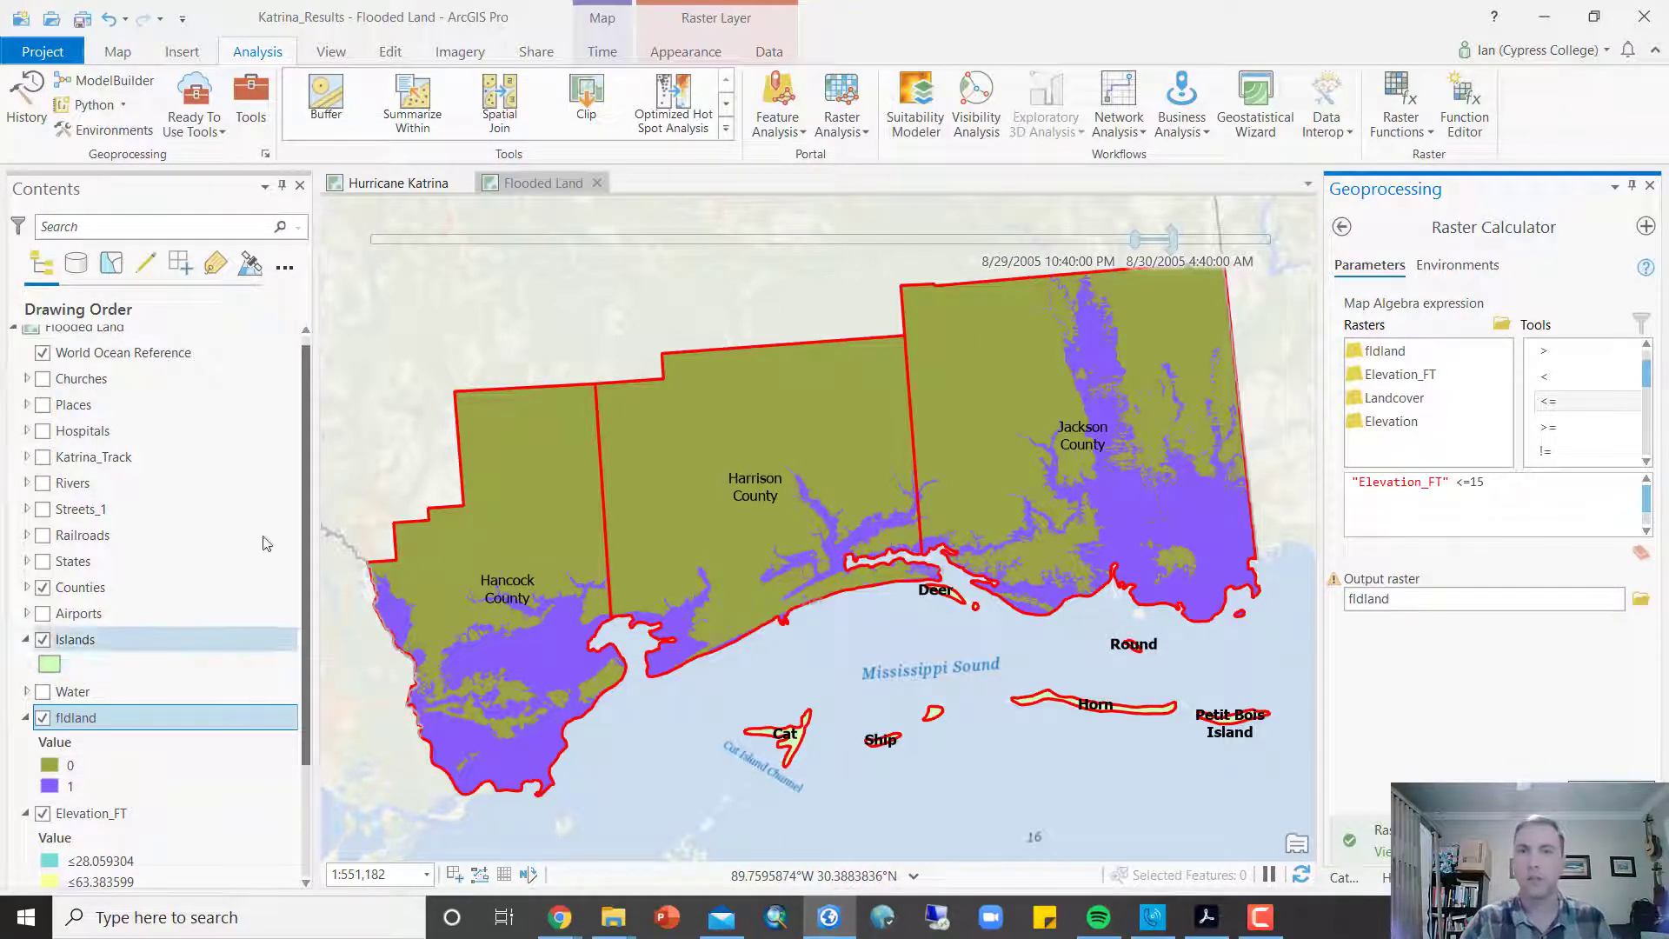
Step: Open the symbology of the fldland layer and label value 0 as Not Flooded
left_click(694, 52)
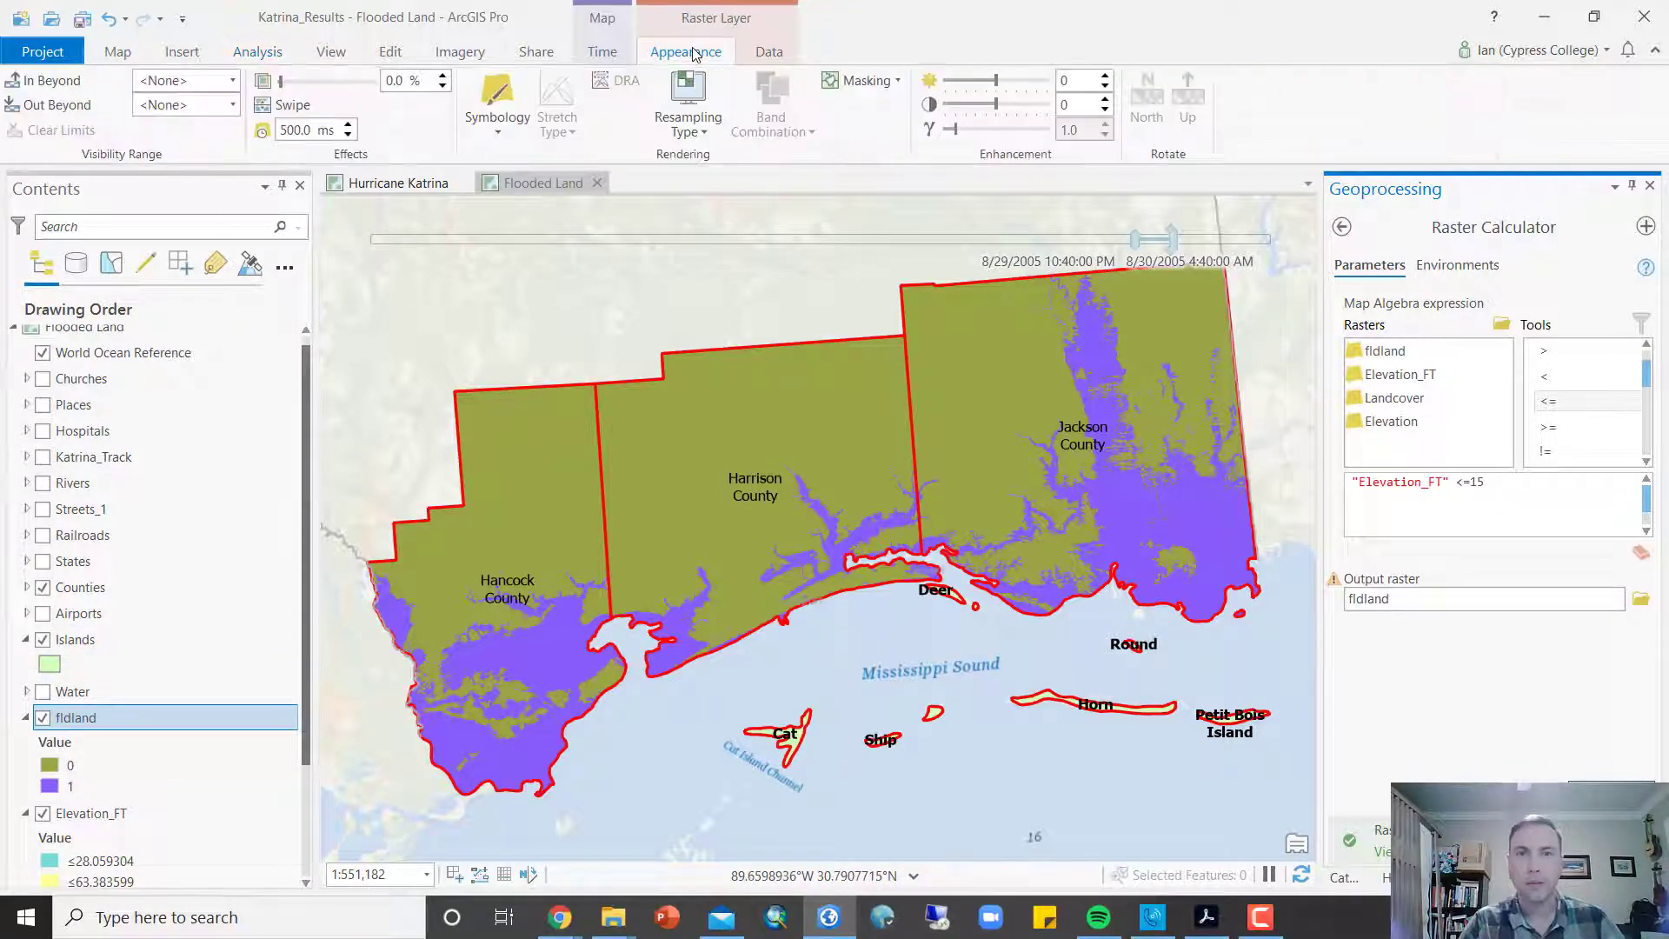
left_click(507, 97)
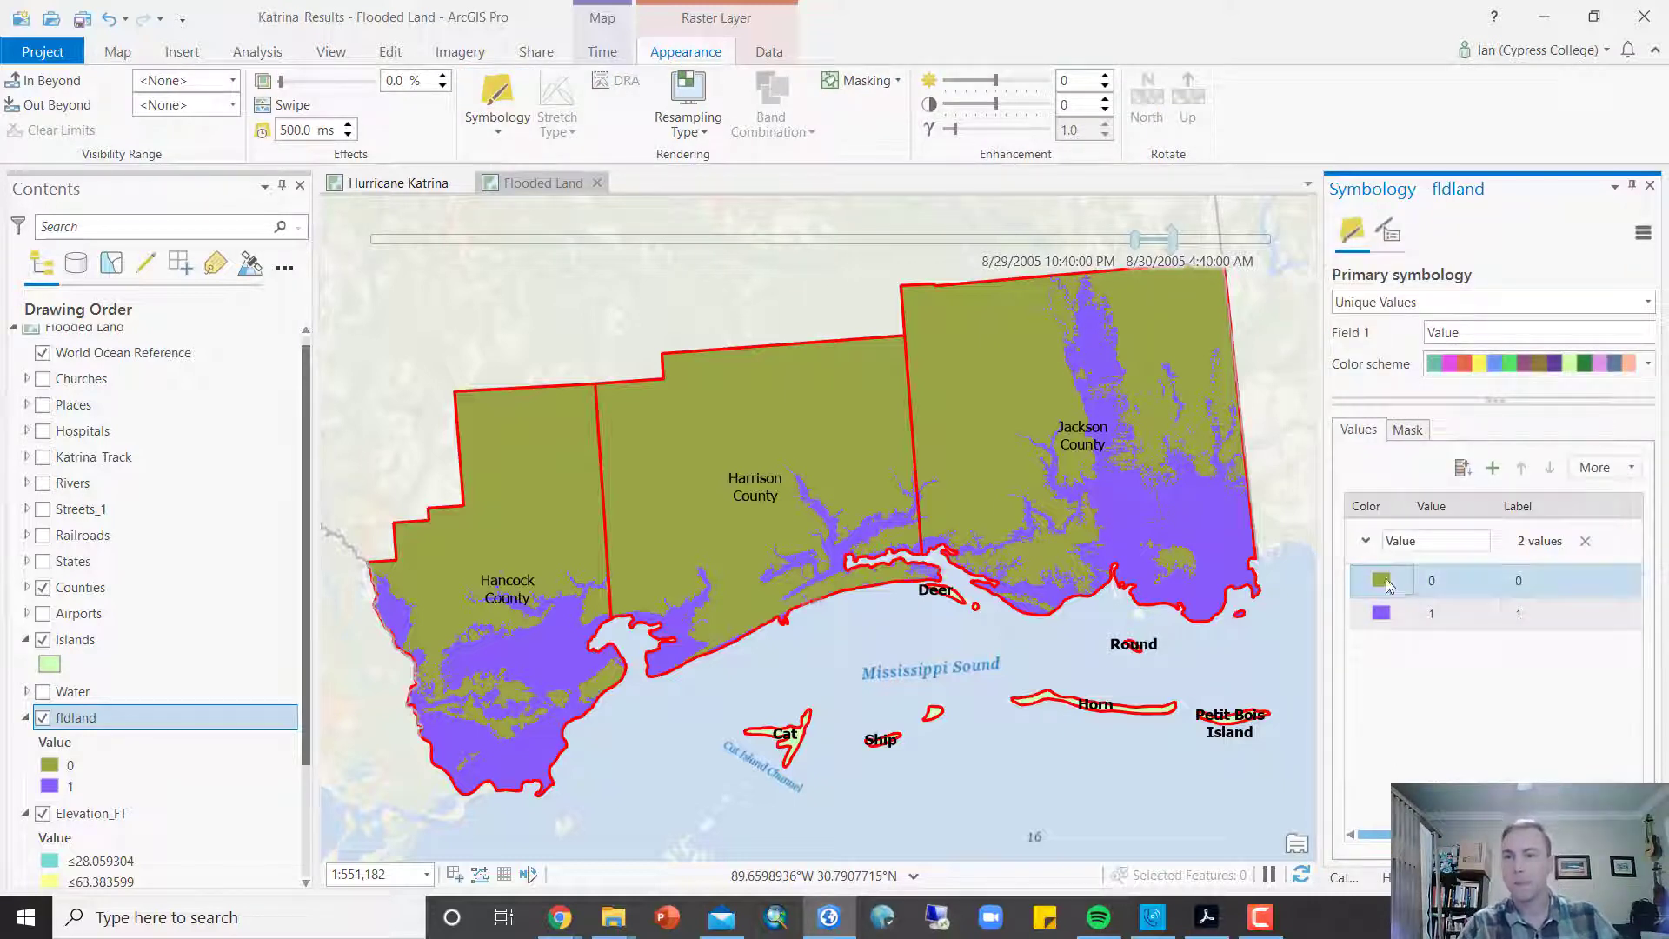
left_click(1382, 581)
left_click(1396, 760)
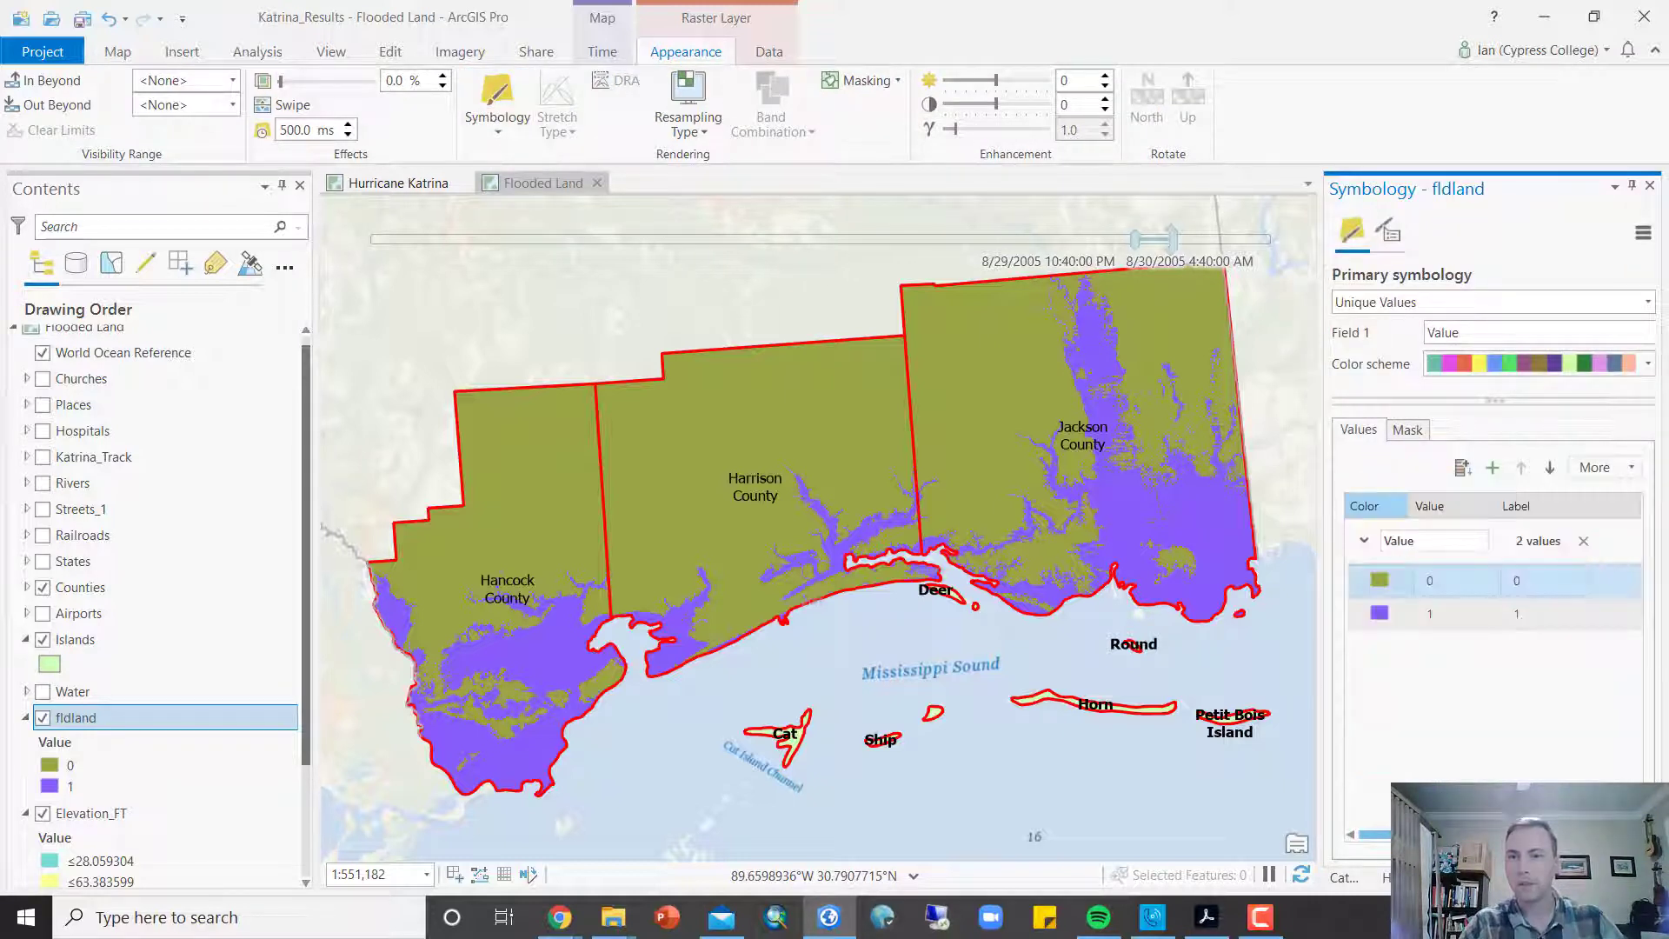
left_click(1564, 584)
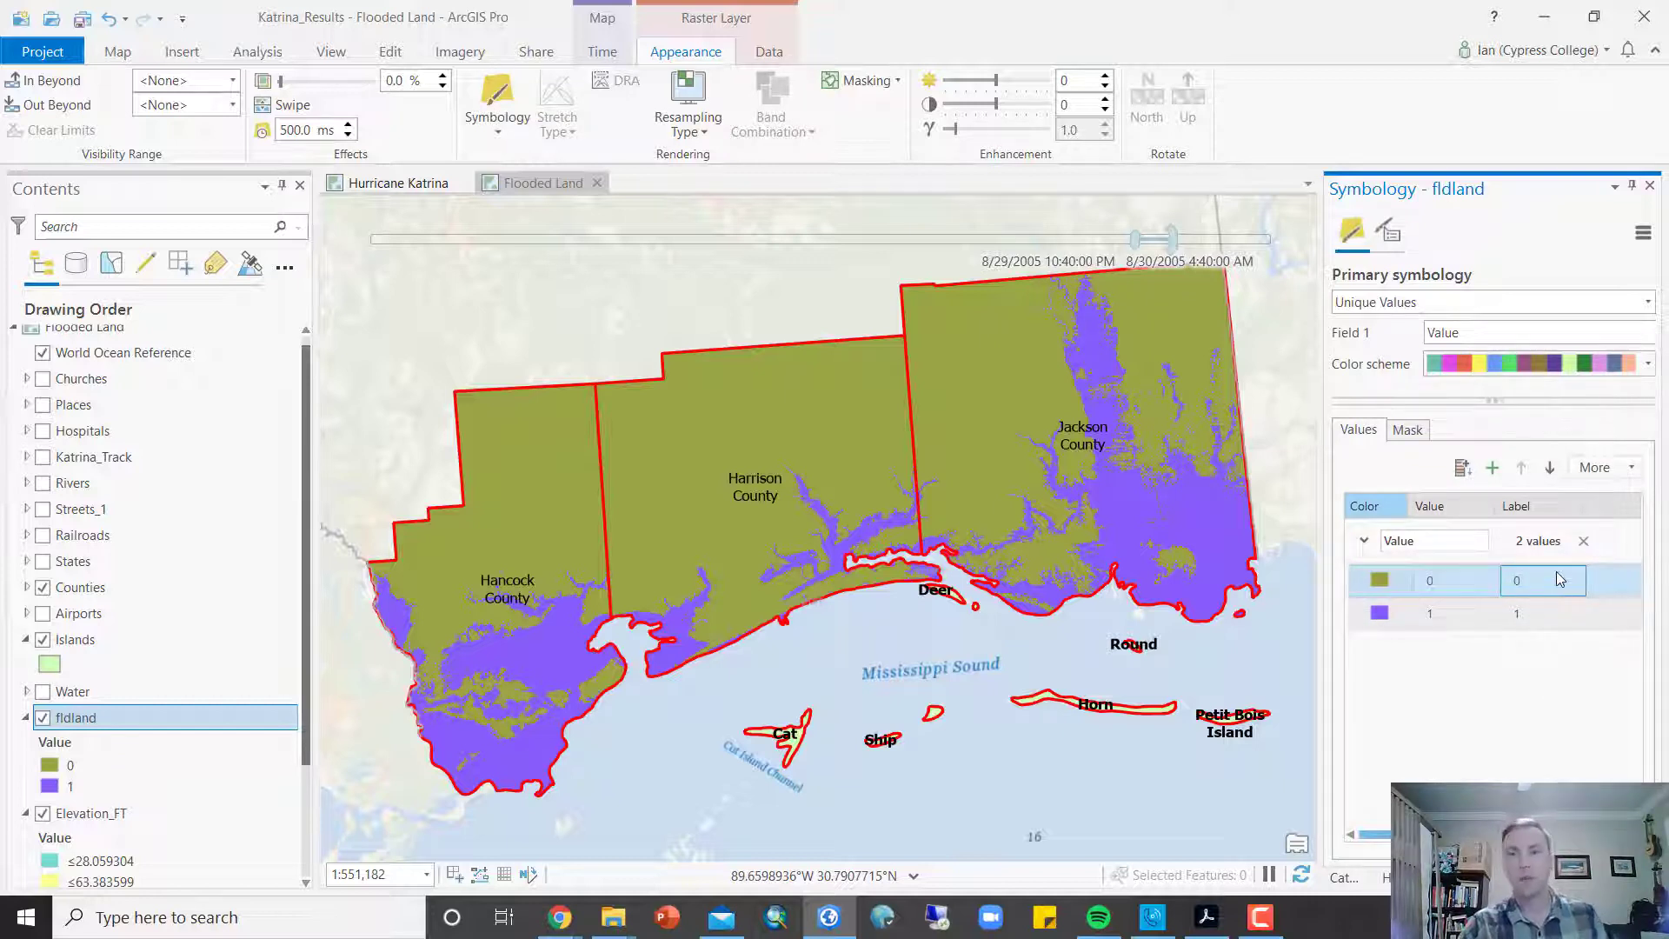
left_click(1559, 579)
double_click(1557, 576)
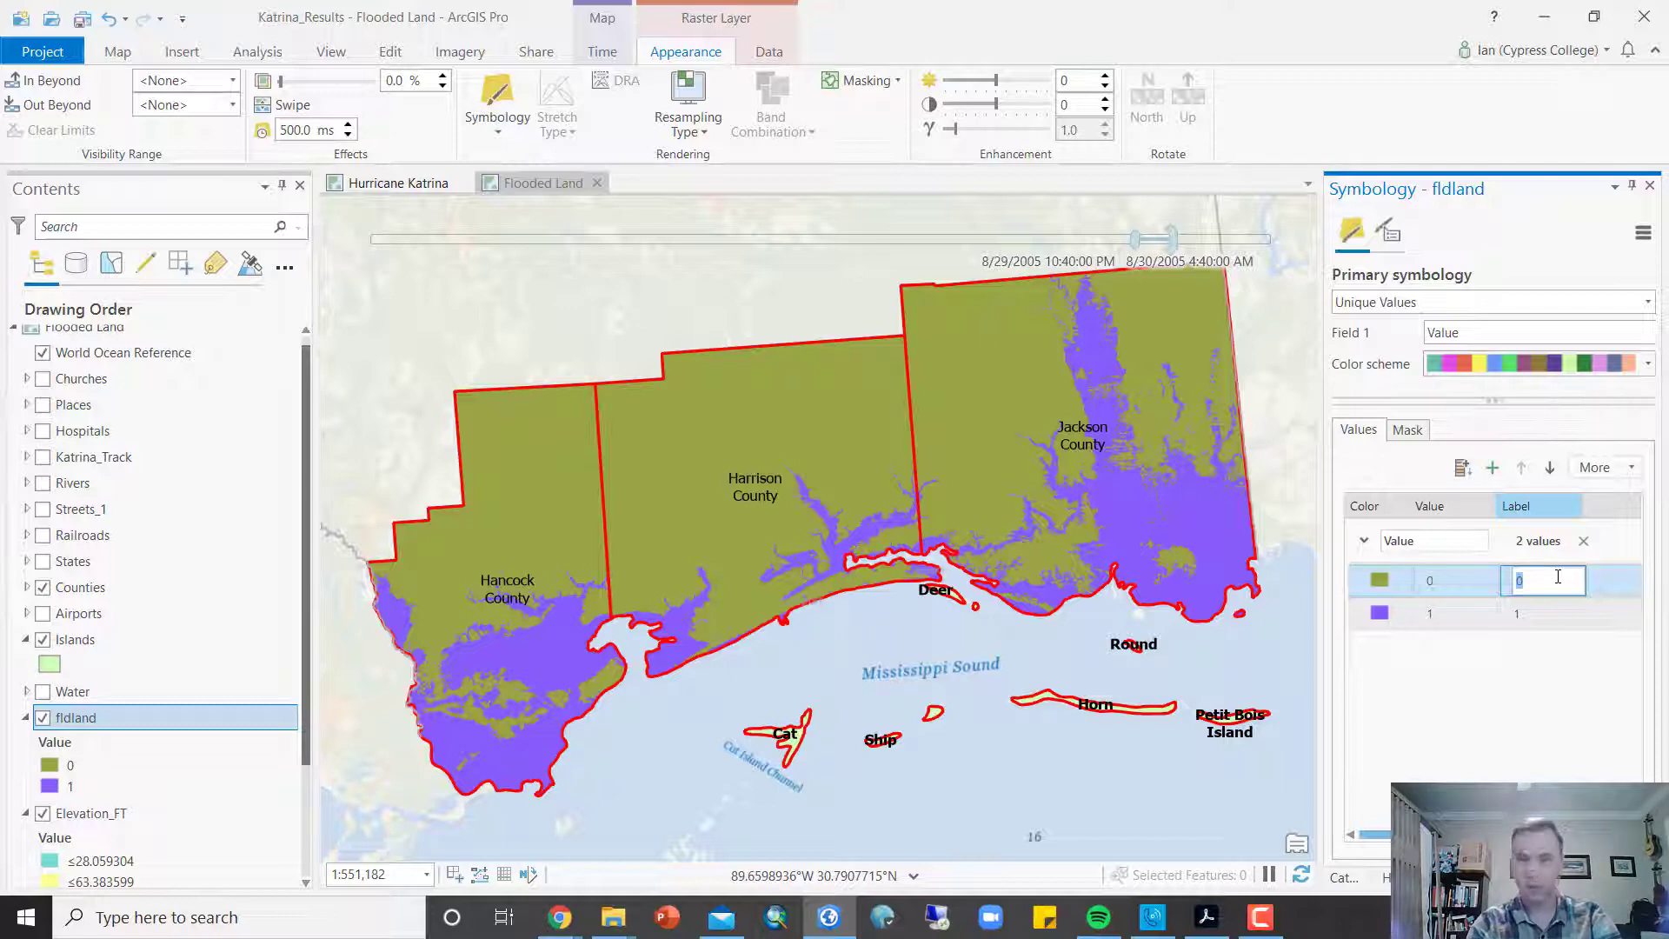
type("Not Flooded")
key("Return")
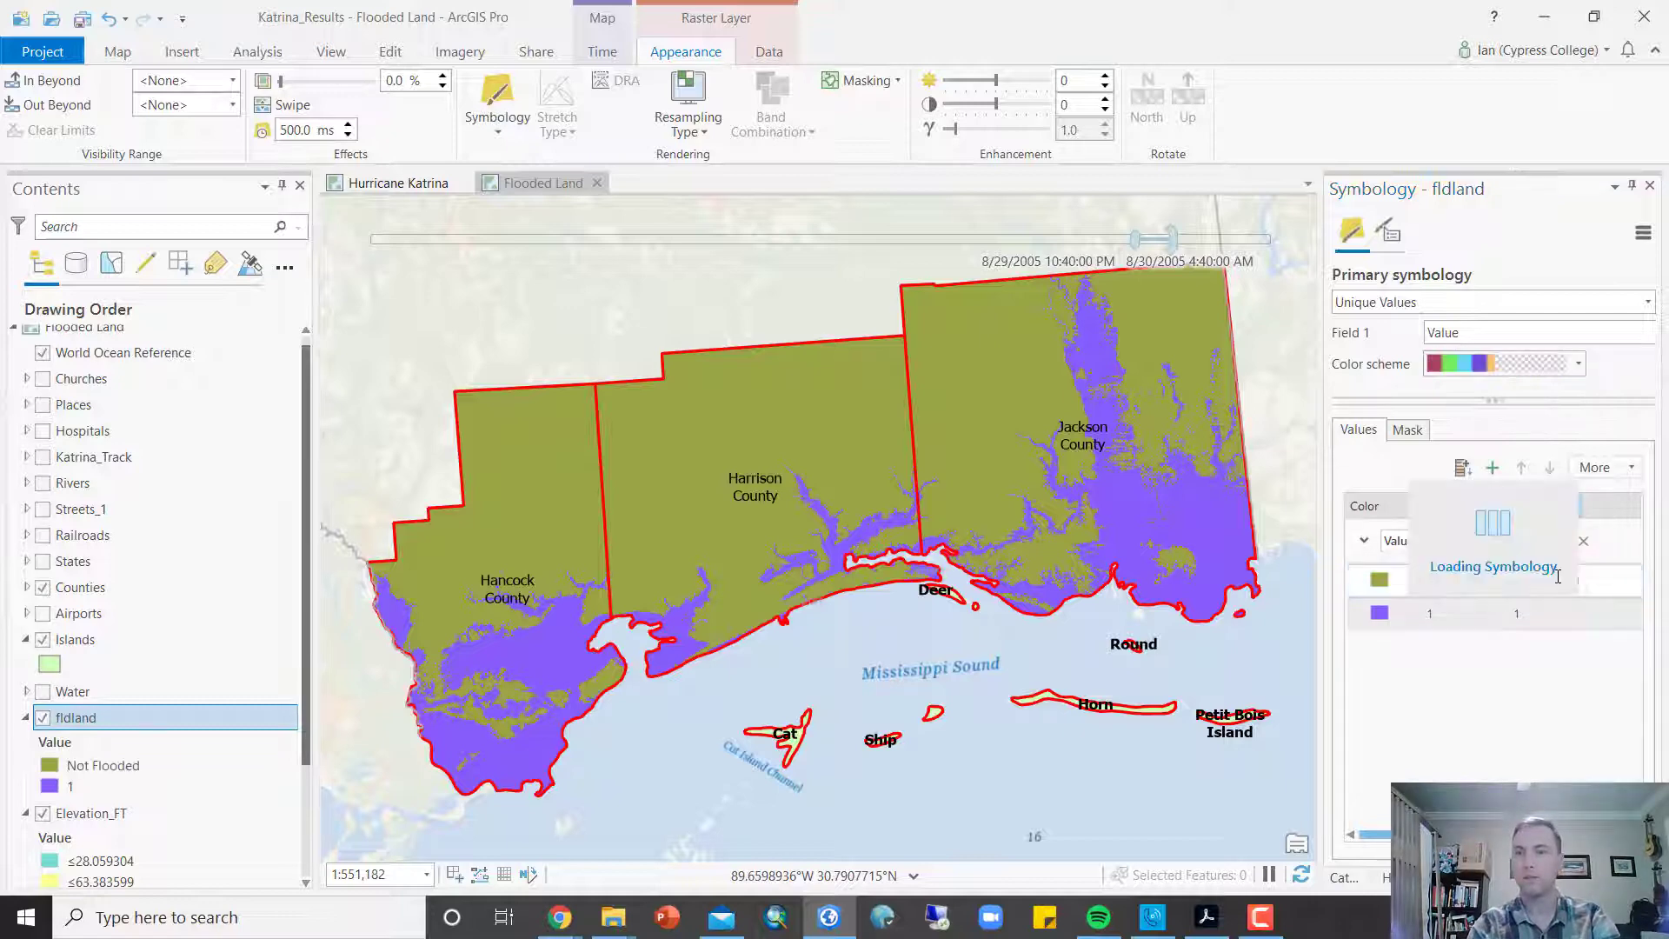
Step: Label value 1 of the fldland layer as Flooded
left_click(1542, 610)
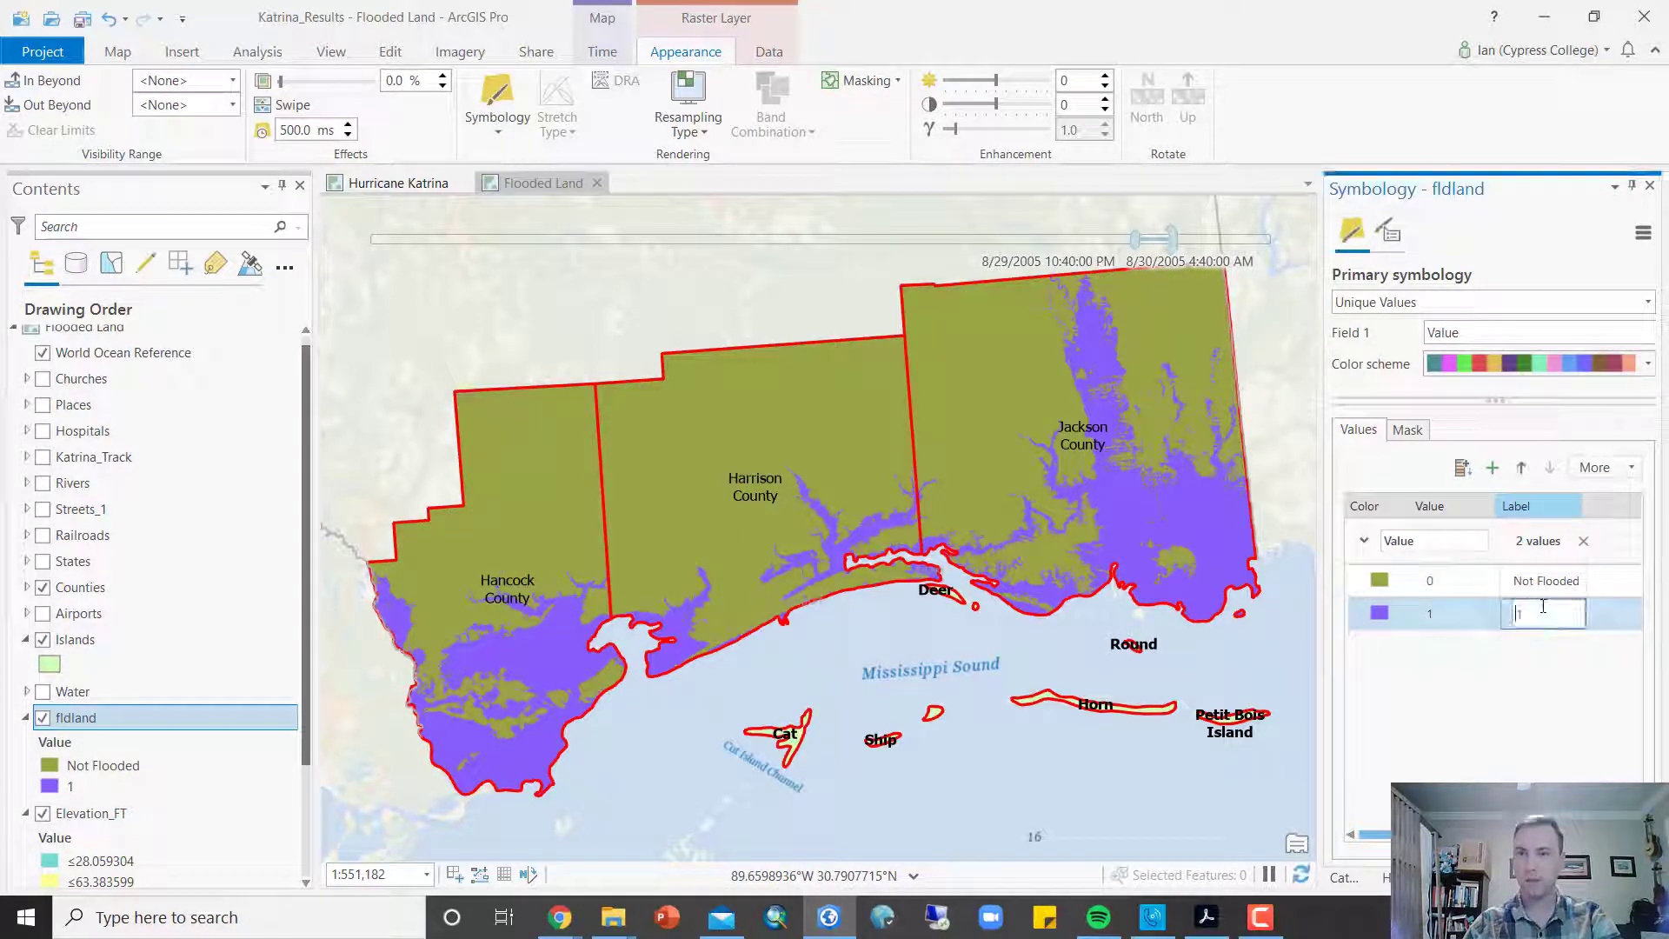
double_click(1543, 606)
type("Flooded")
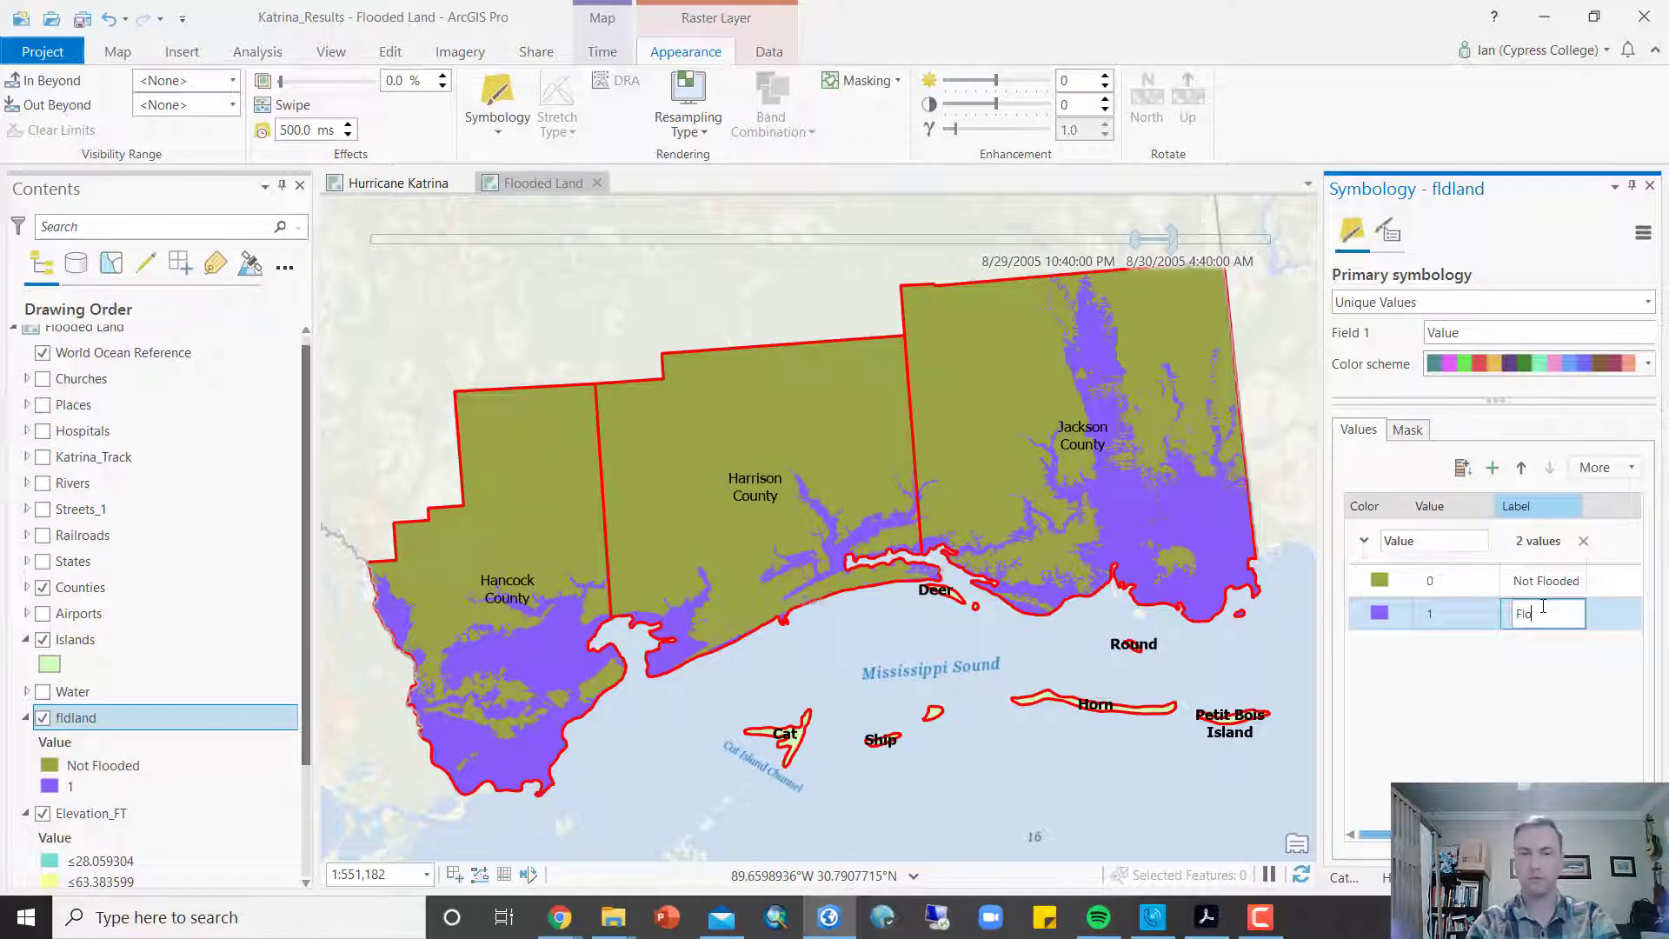
key("Return")
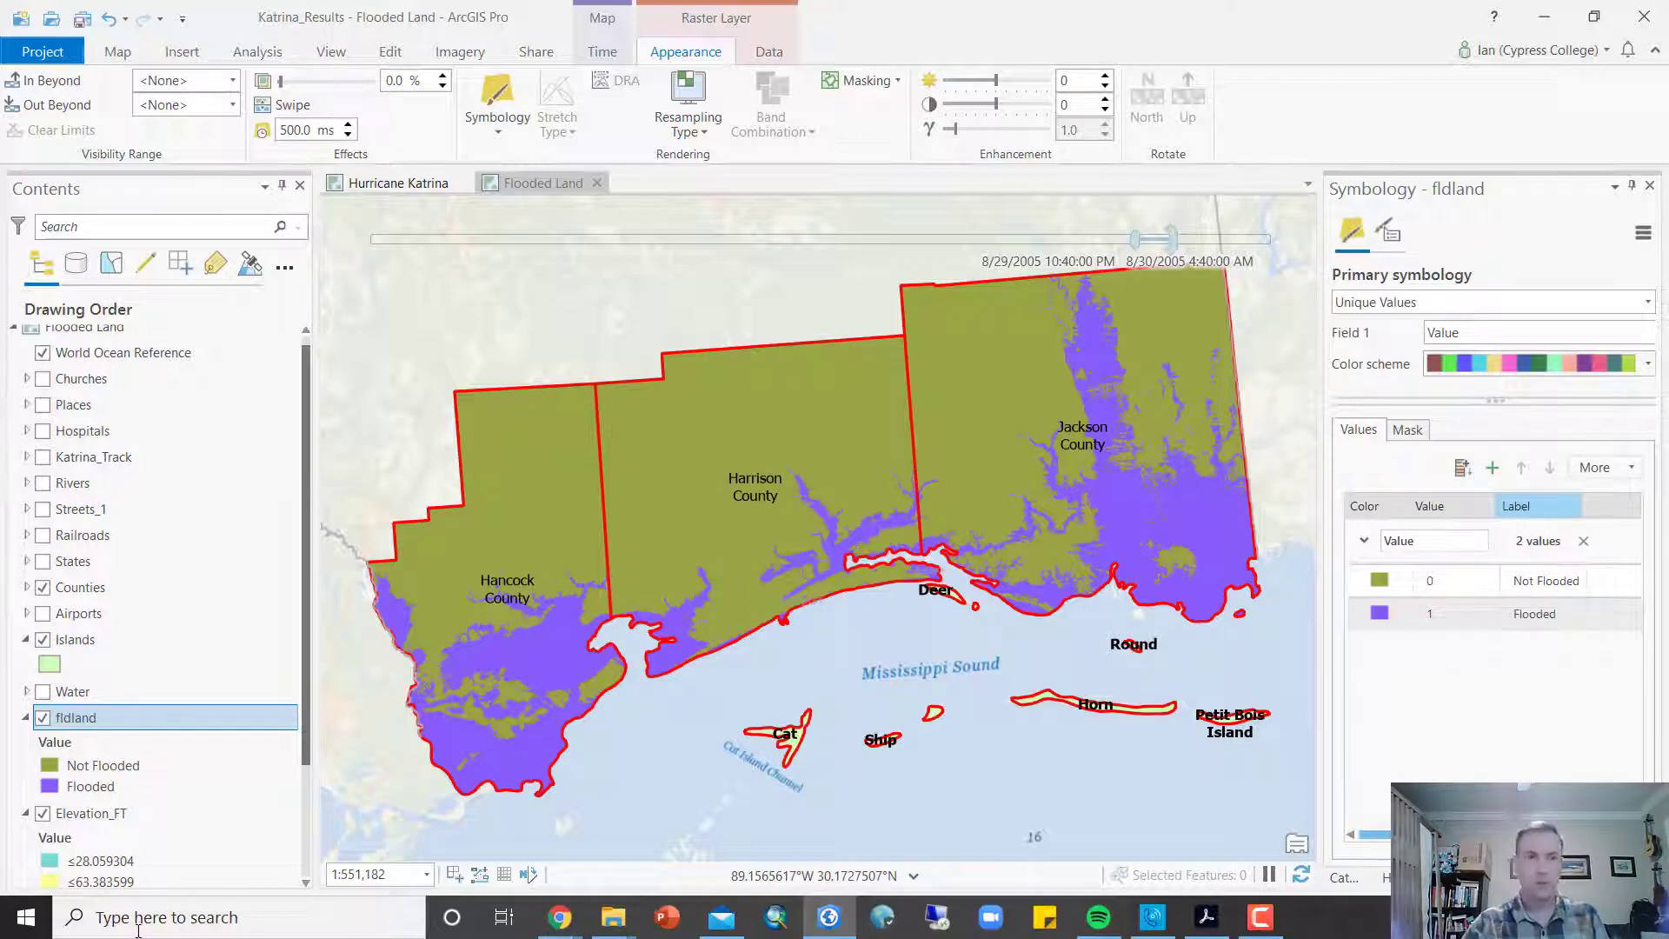
Step: Turn off the Elevation_FT and fldland layers in the Flooded Land map
left_click(43, 815)
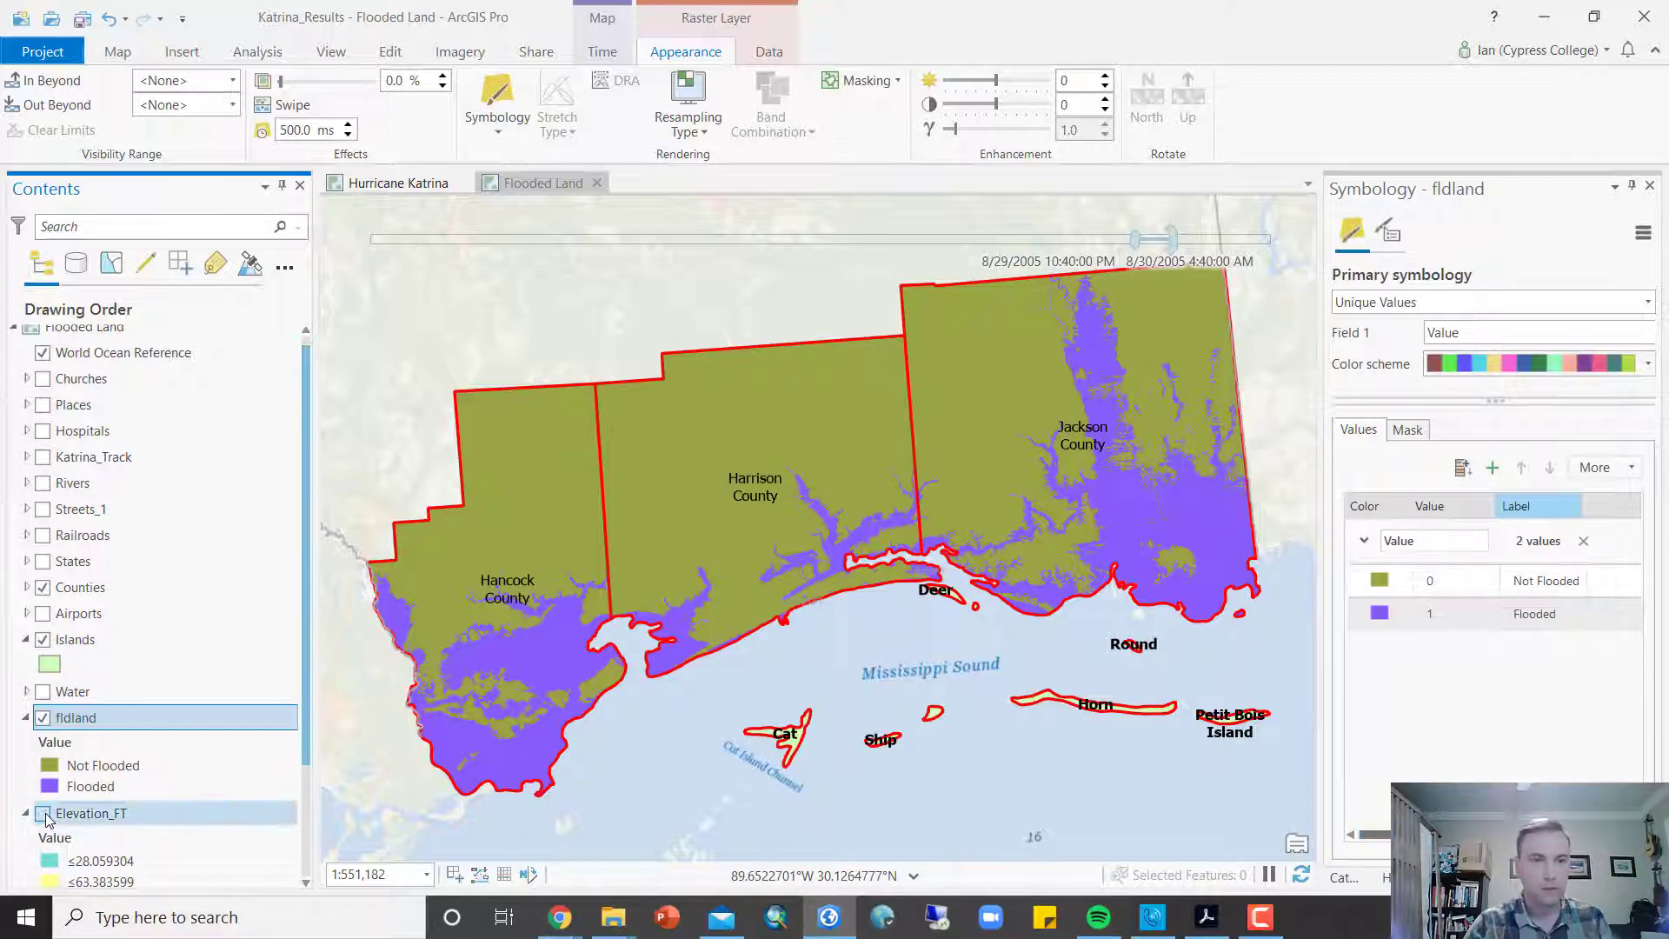
scroll(164, 699, "down", 2)
scroll(164, 719, "up", 1)
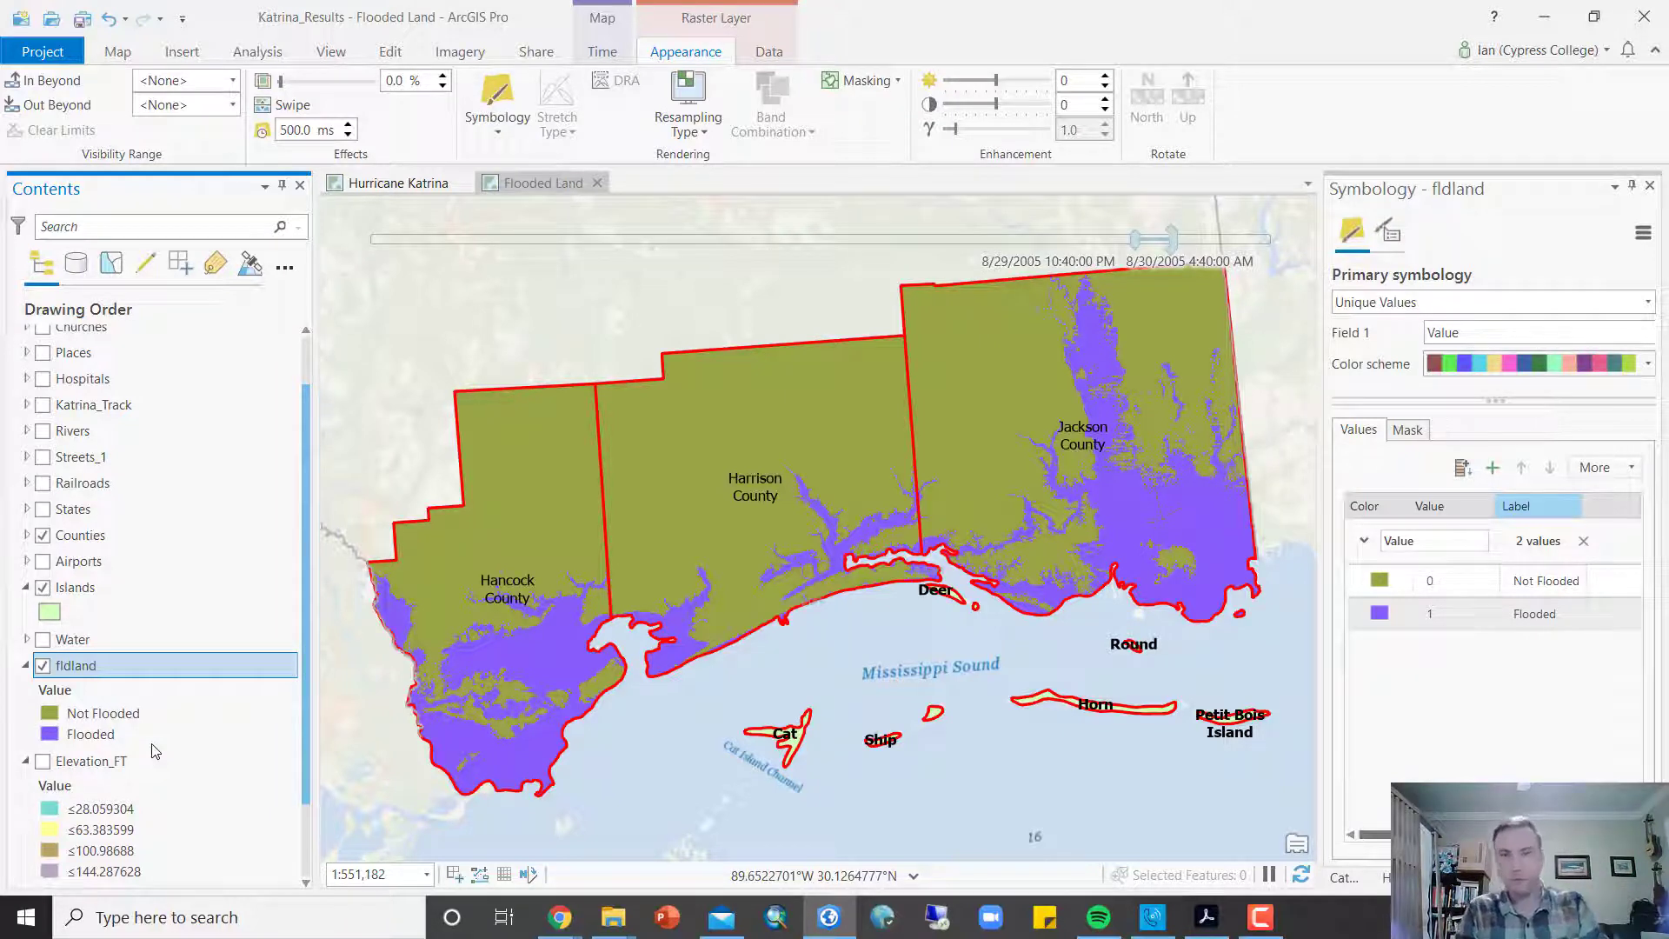
left_click(42, 665)
Step: Collapse the legends of the fldland and Elevation_FT layers and turn on the Landcover layer
scroll(35, 667, "down", 2)
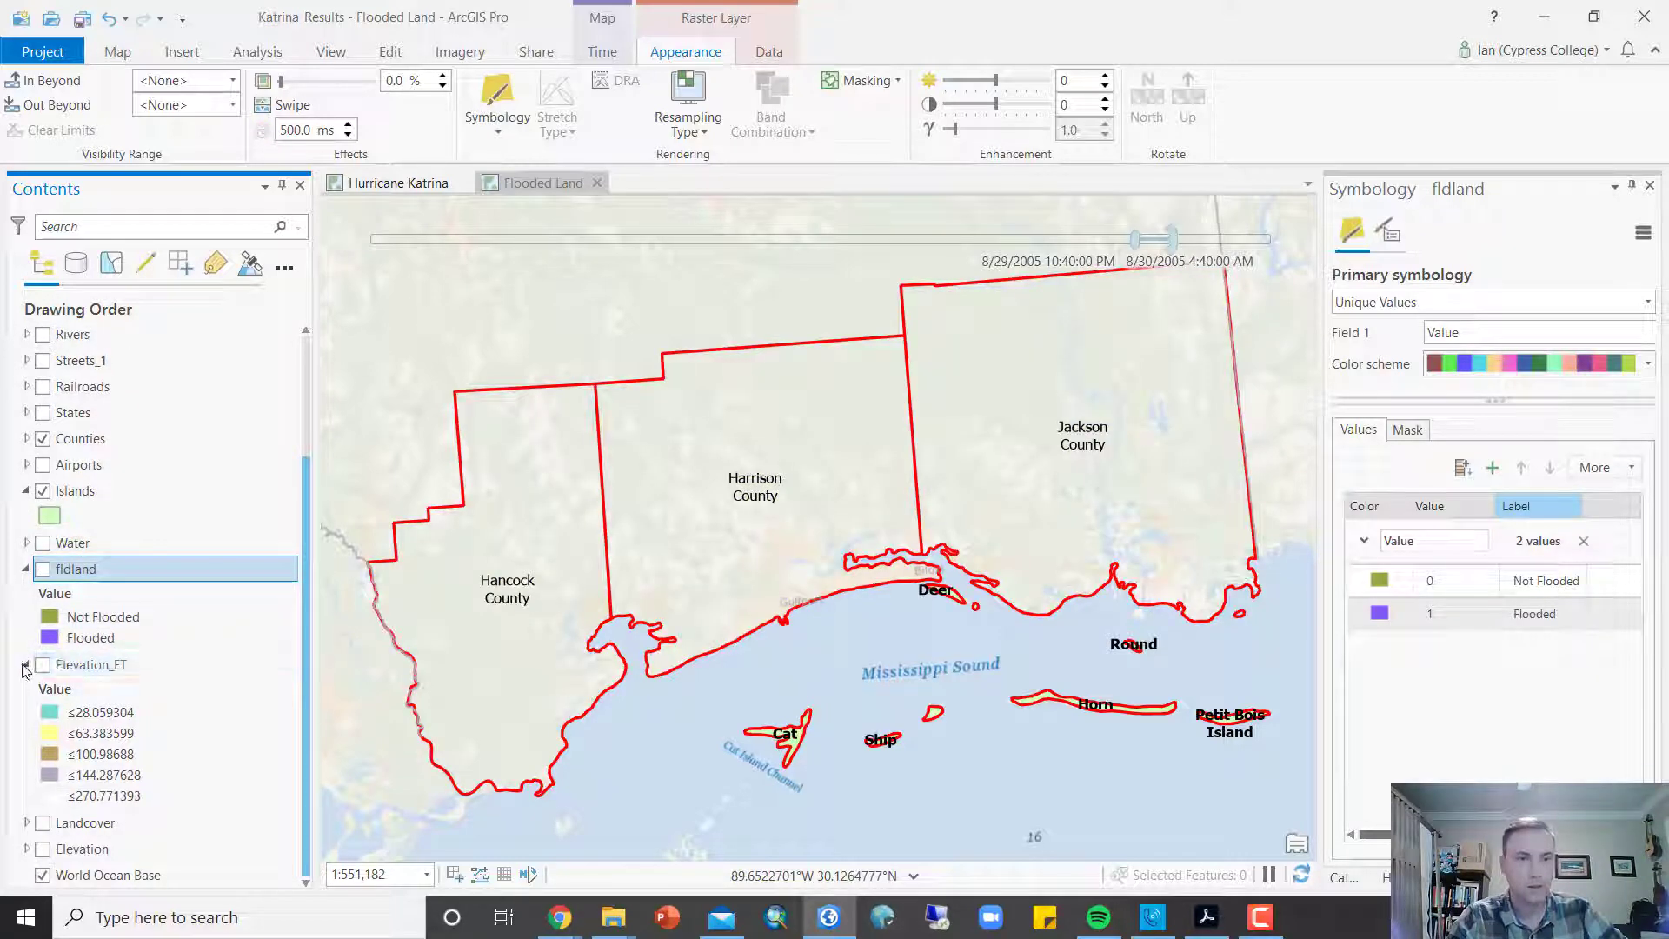
left_click(28, 666)
left_click(26, 568)
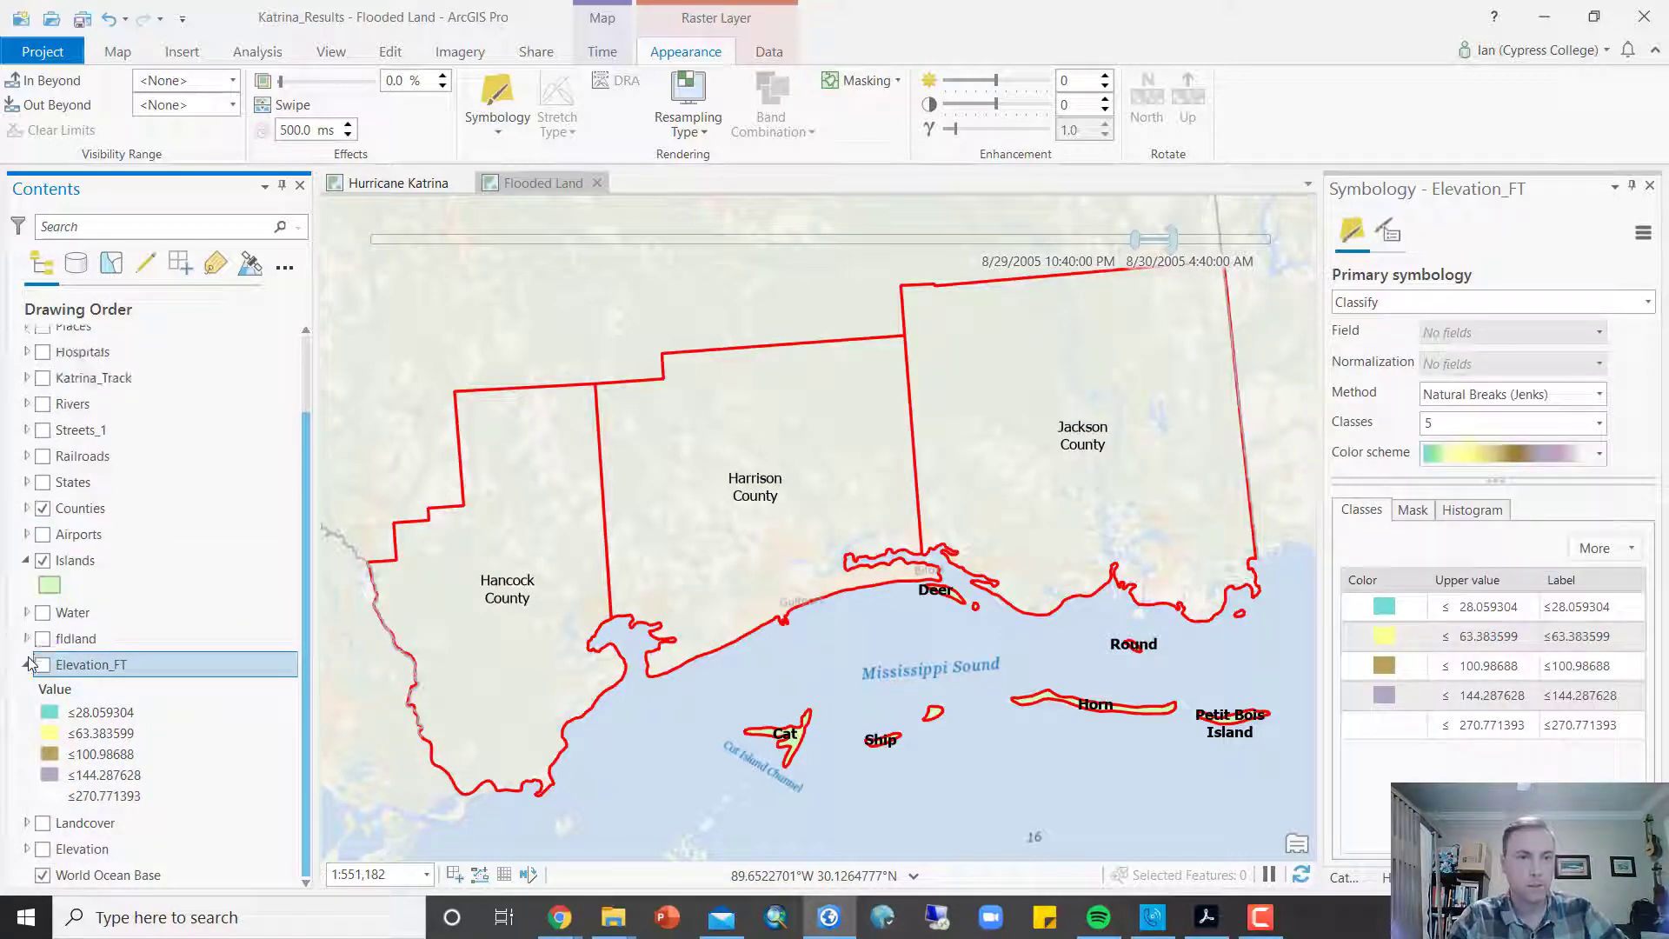
left_click(28, 664)
left_click(54, 786)
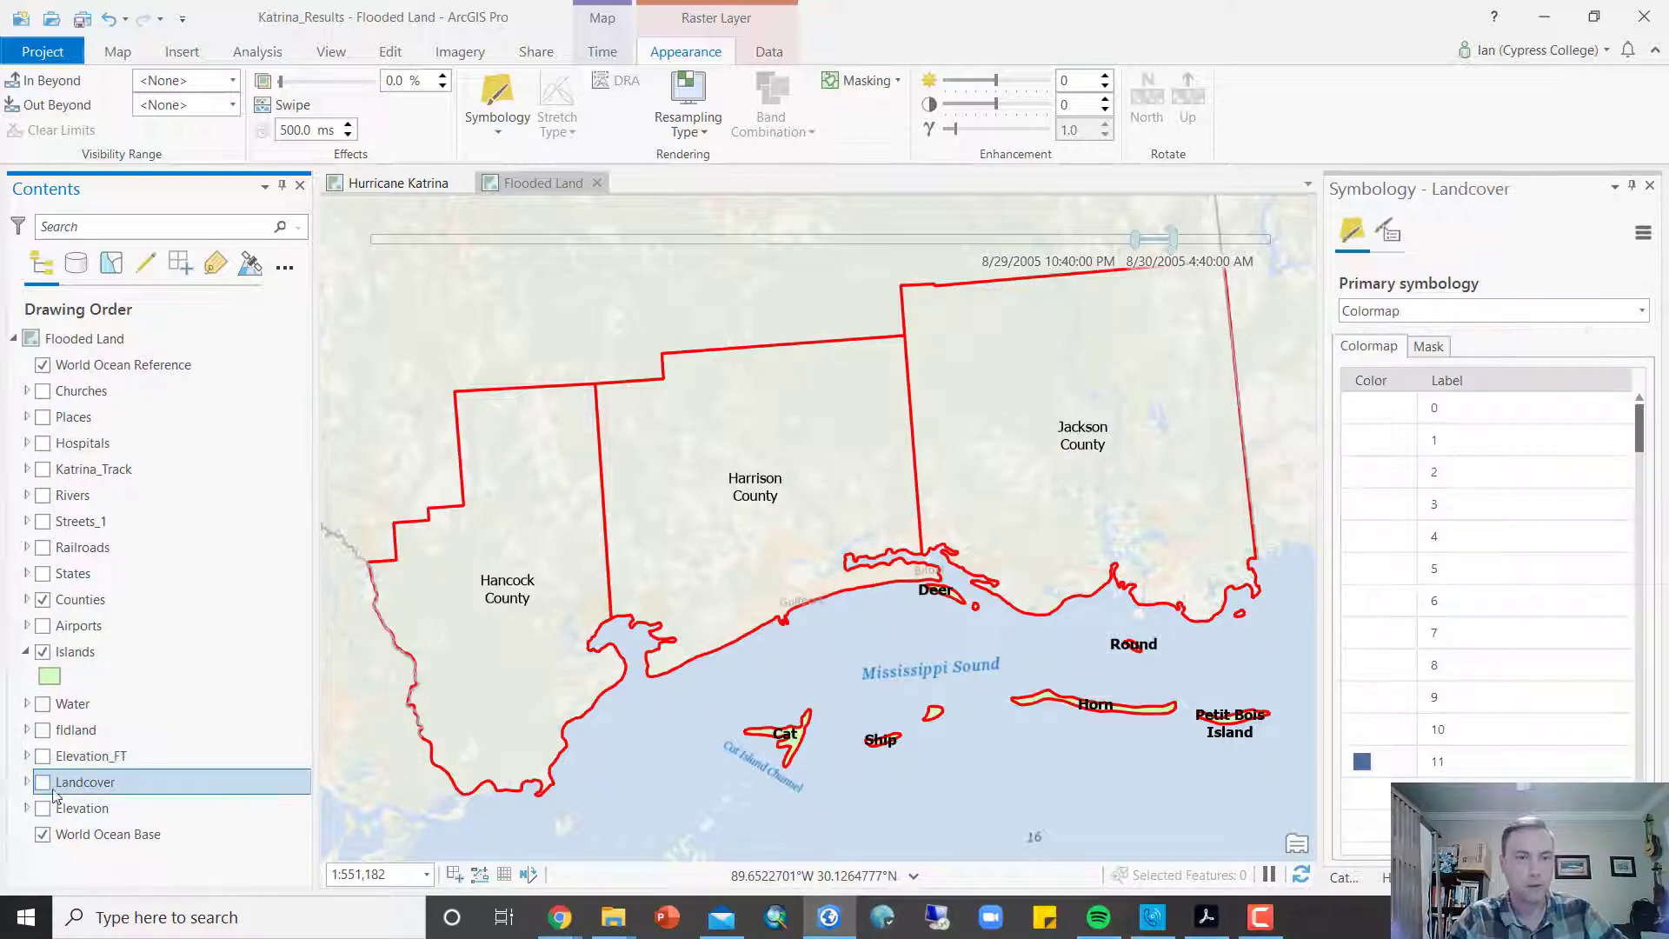
left_click(42, 781)
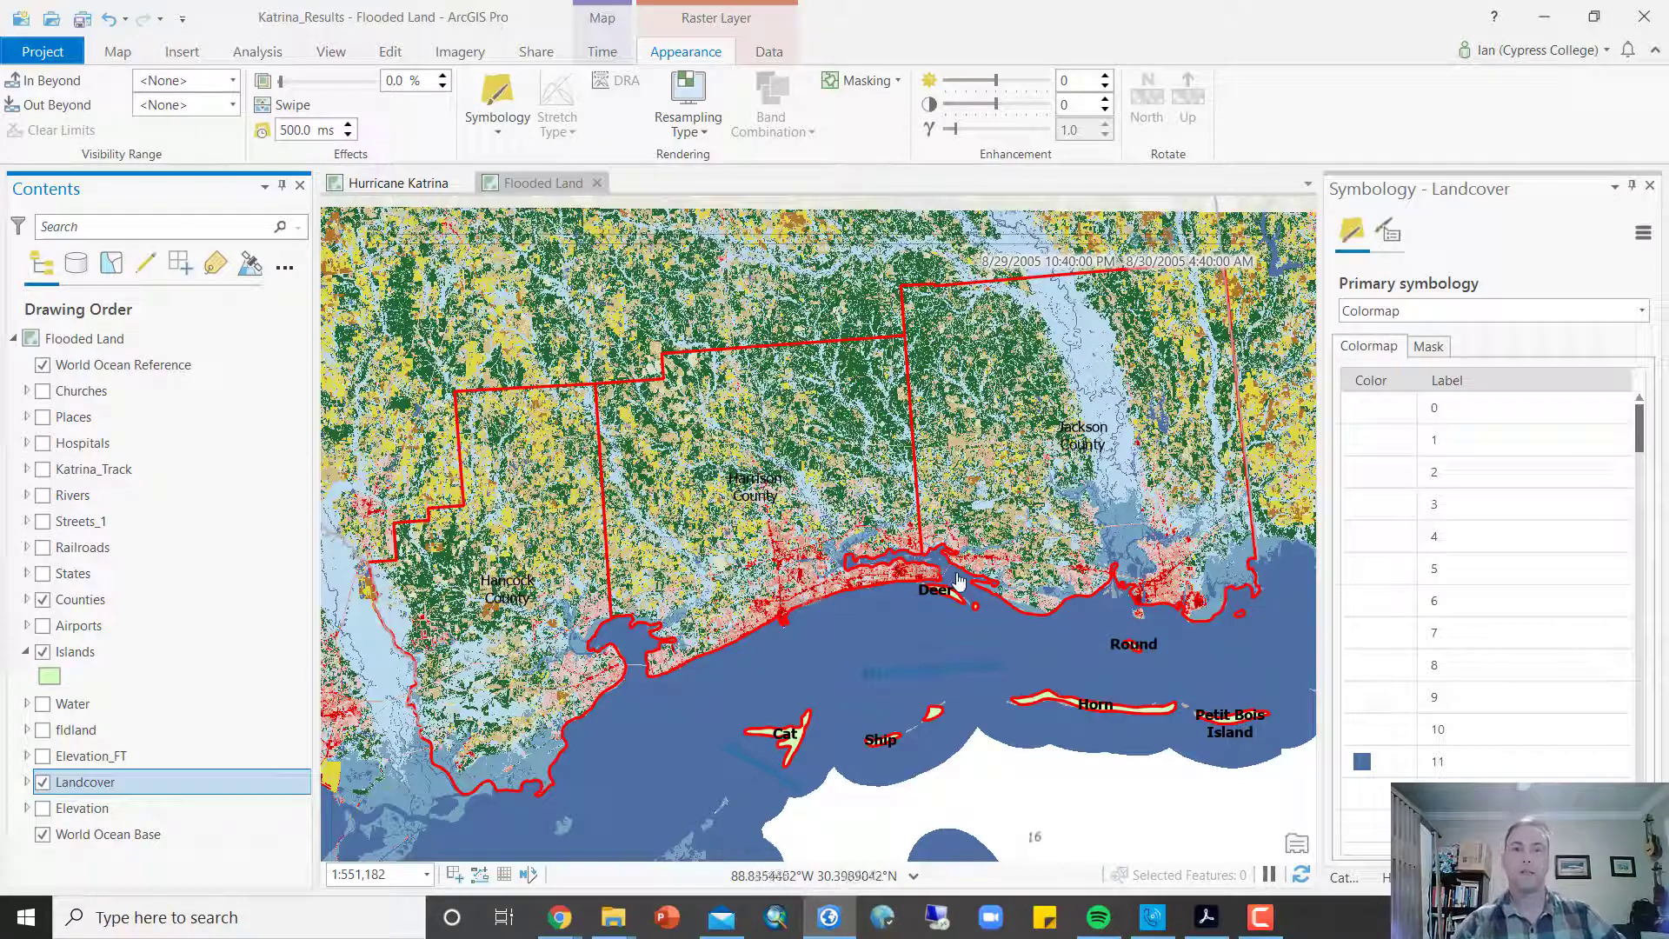
Step: Examine the Landcover raster up close around the Harrison County coast and airport, and across the three counties
scroll(795, 627, "up", 1)
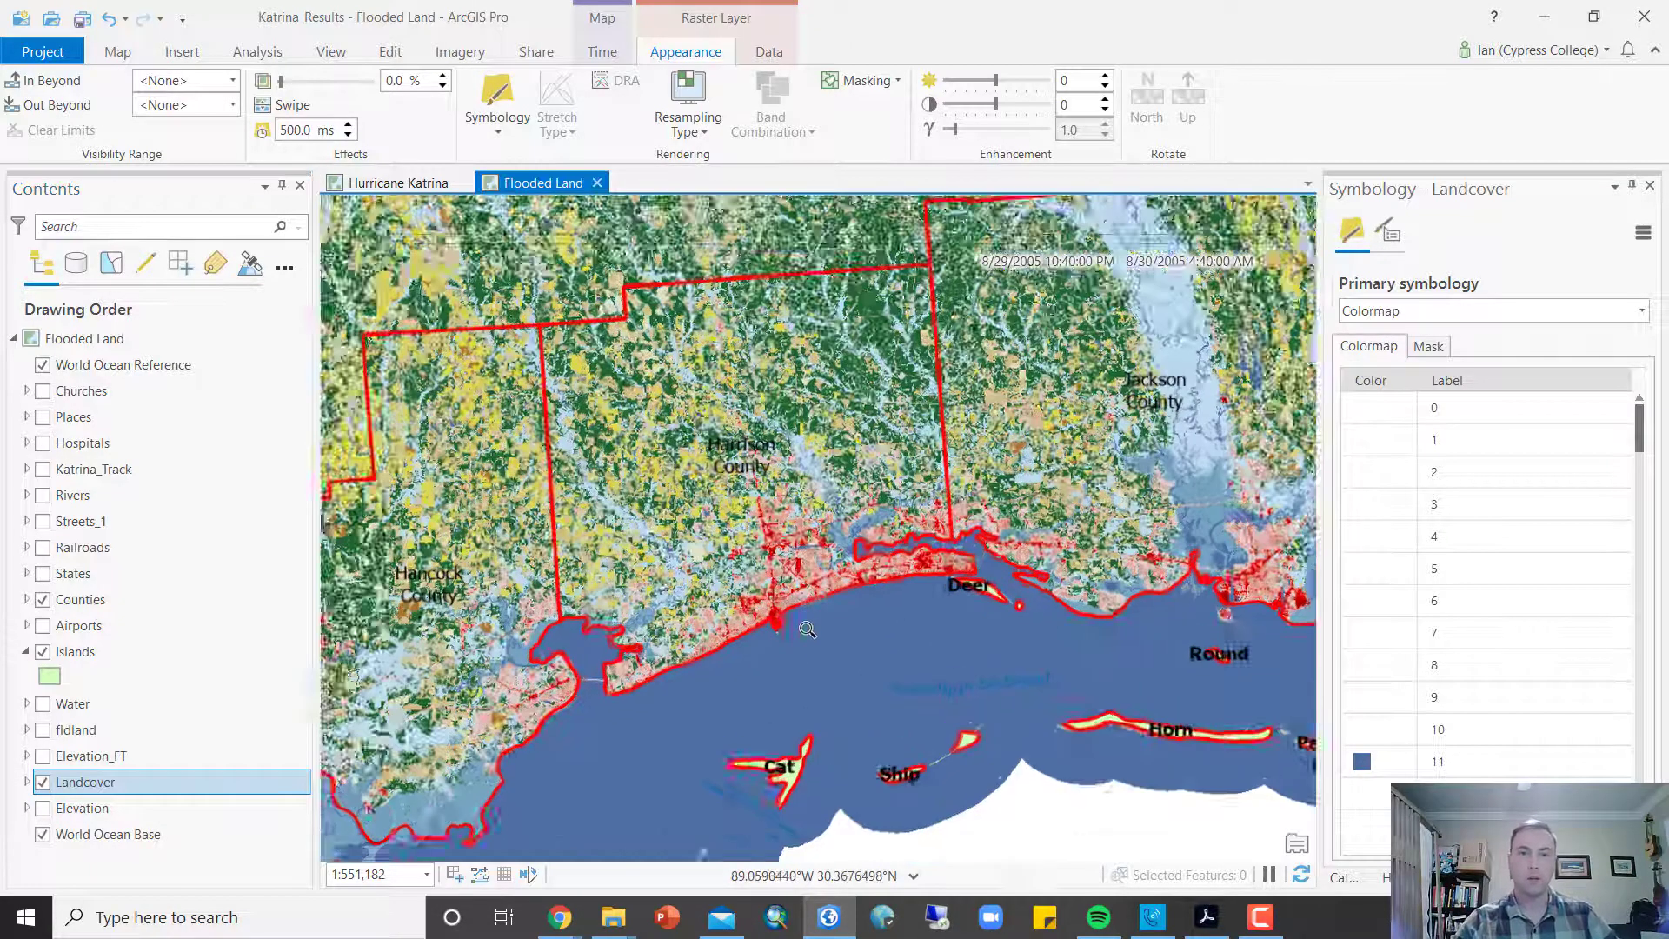
scroll(807, 629, "up", 3)
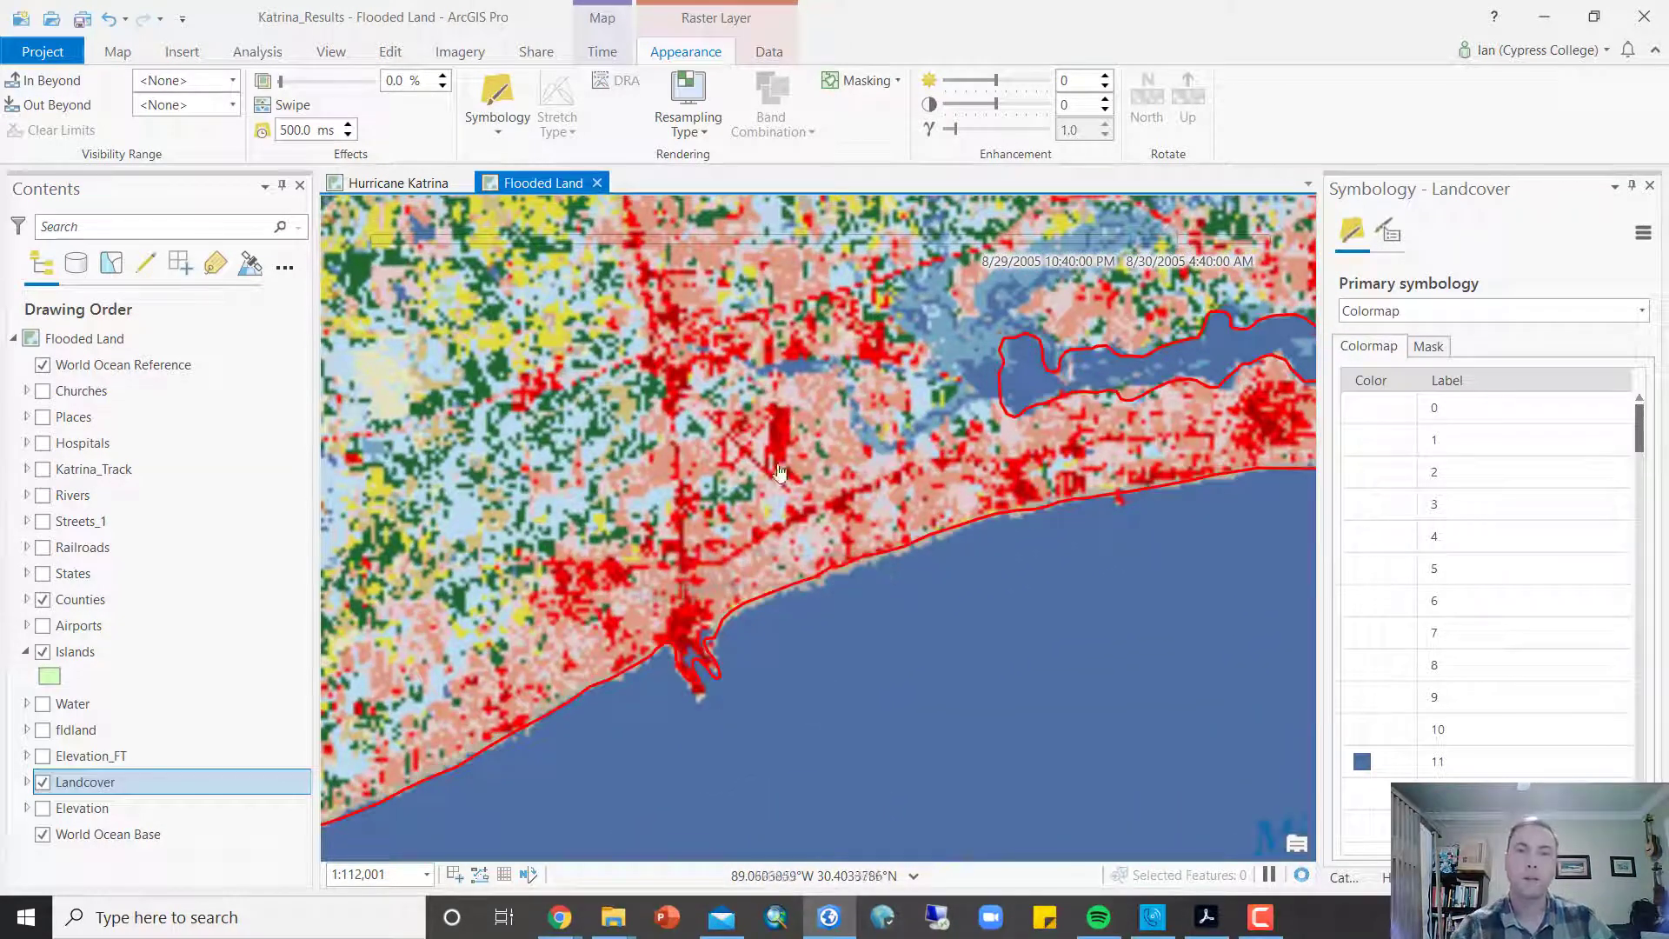
scroll(780, 472, "up", 2)
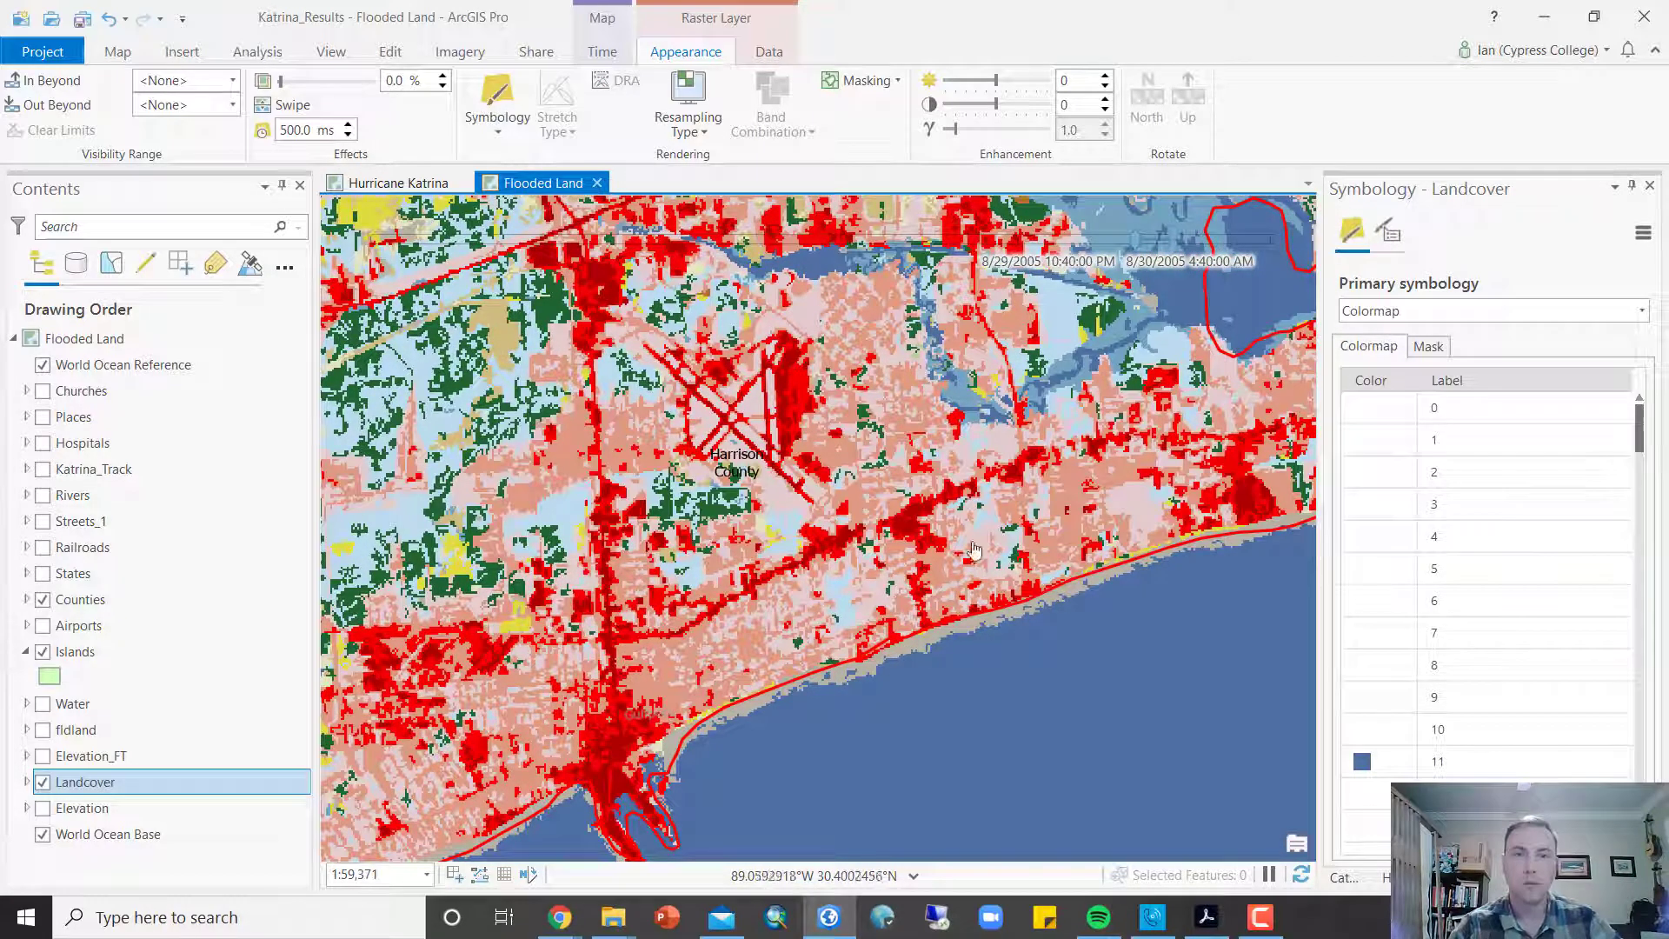
left_click_drag(1027, 552, 915, 542)
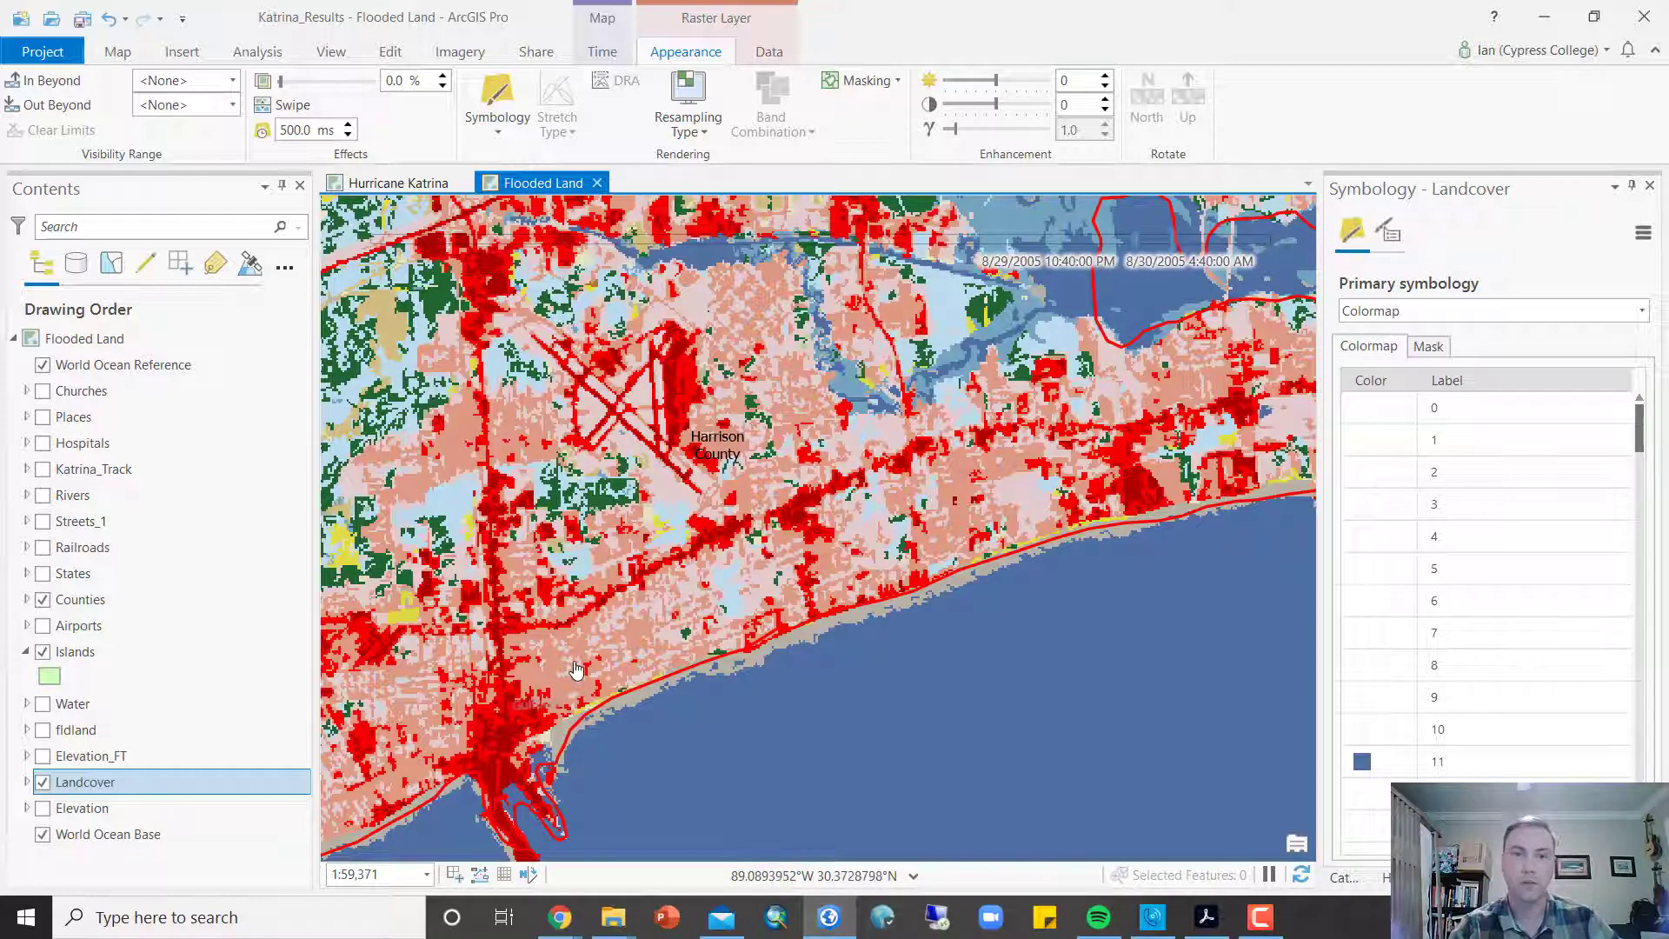
scroll(867, 610, "down", 3)
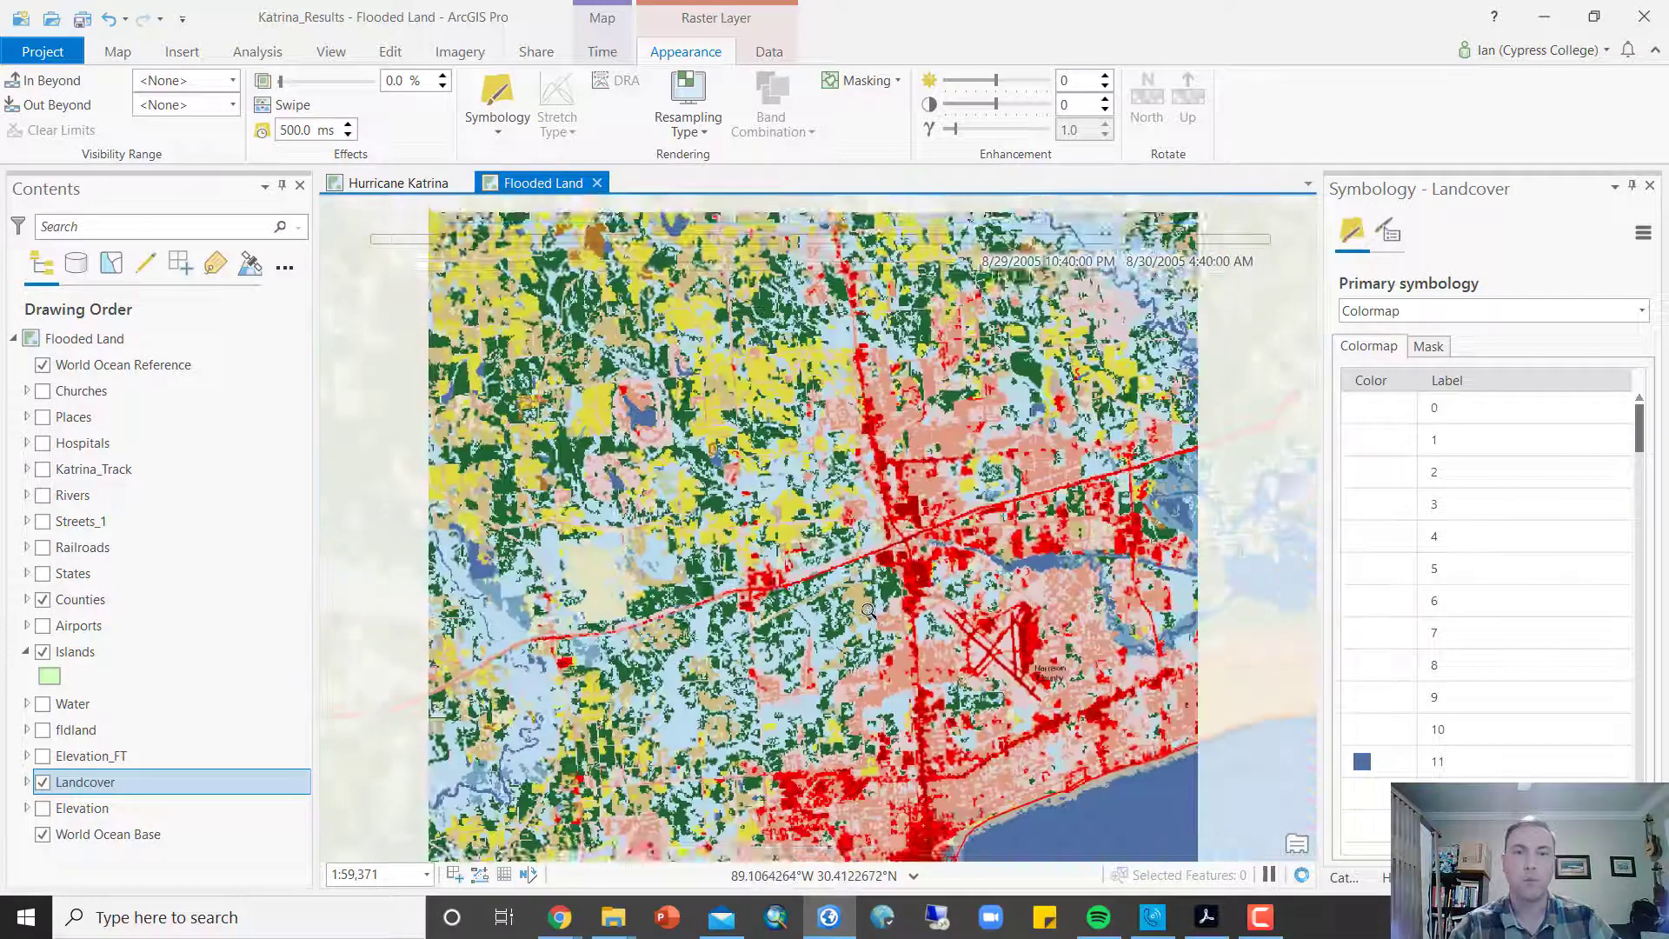
scroll(867, 611, "down", 2)
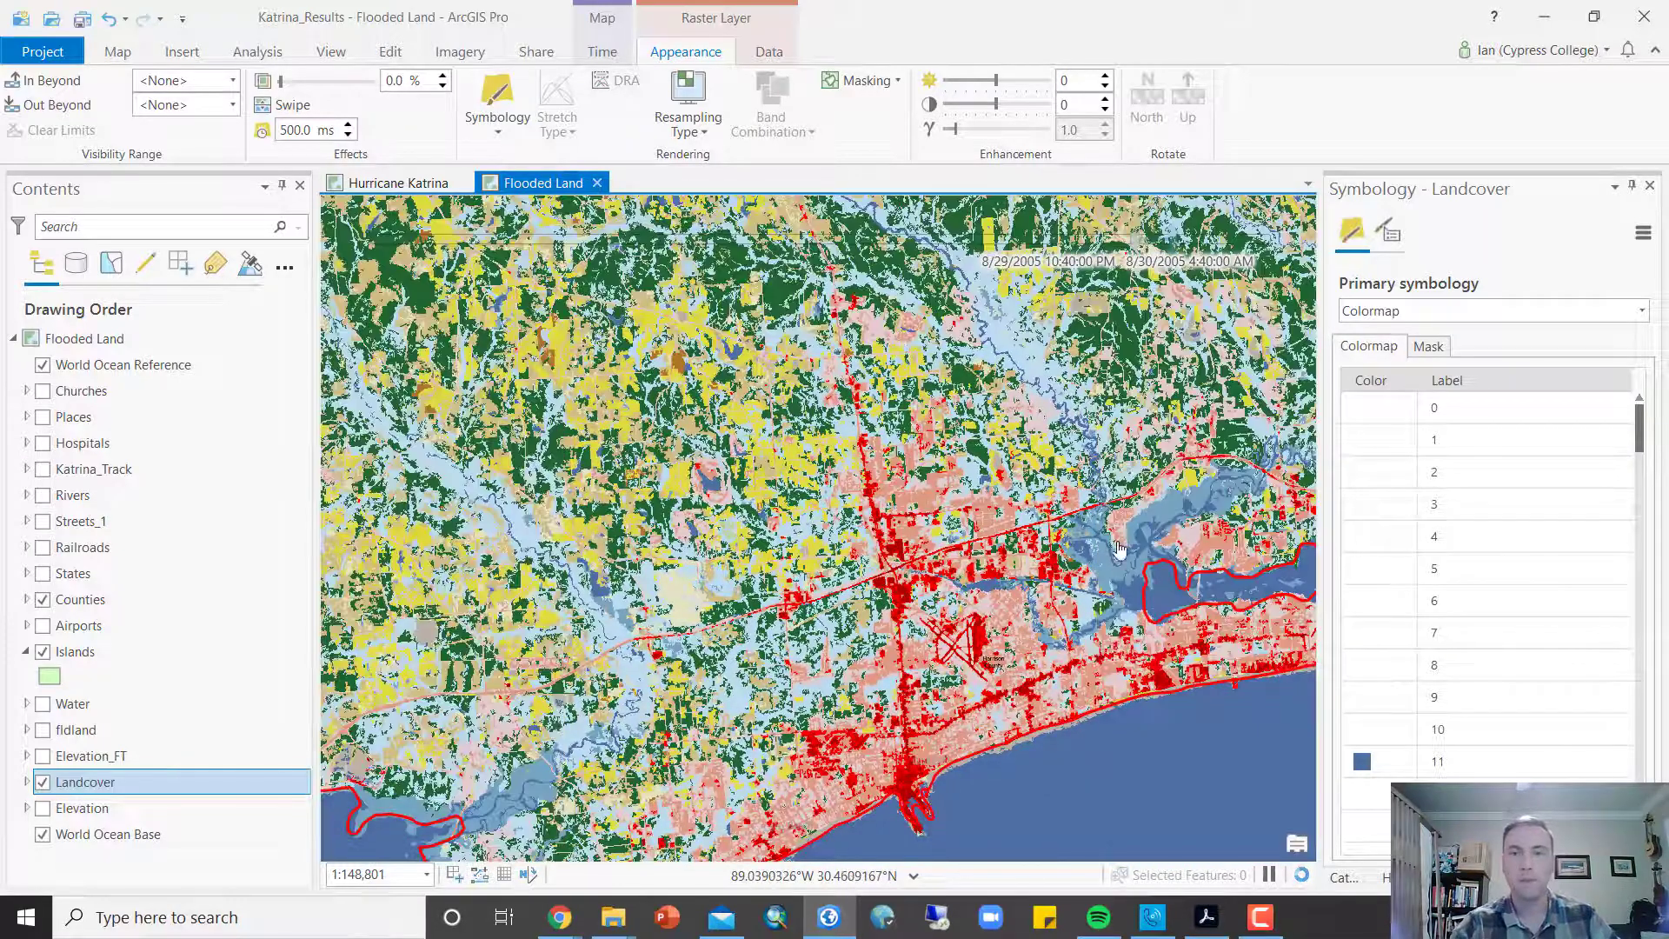
left_click_drag(967, 631, 870, 461)
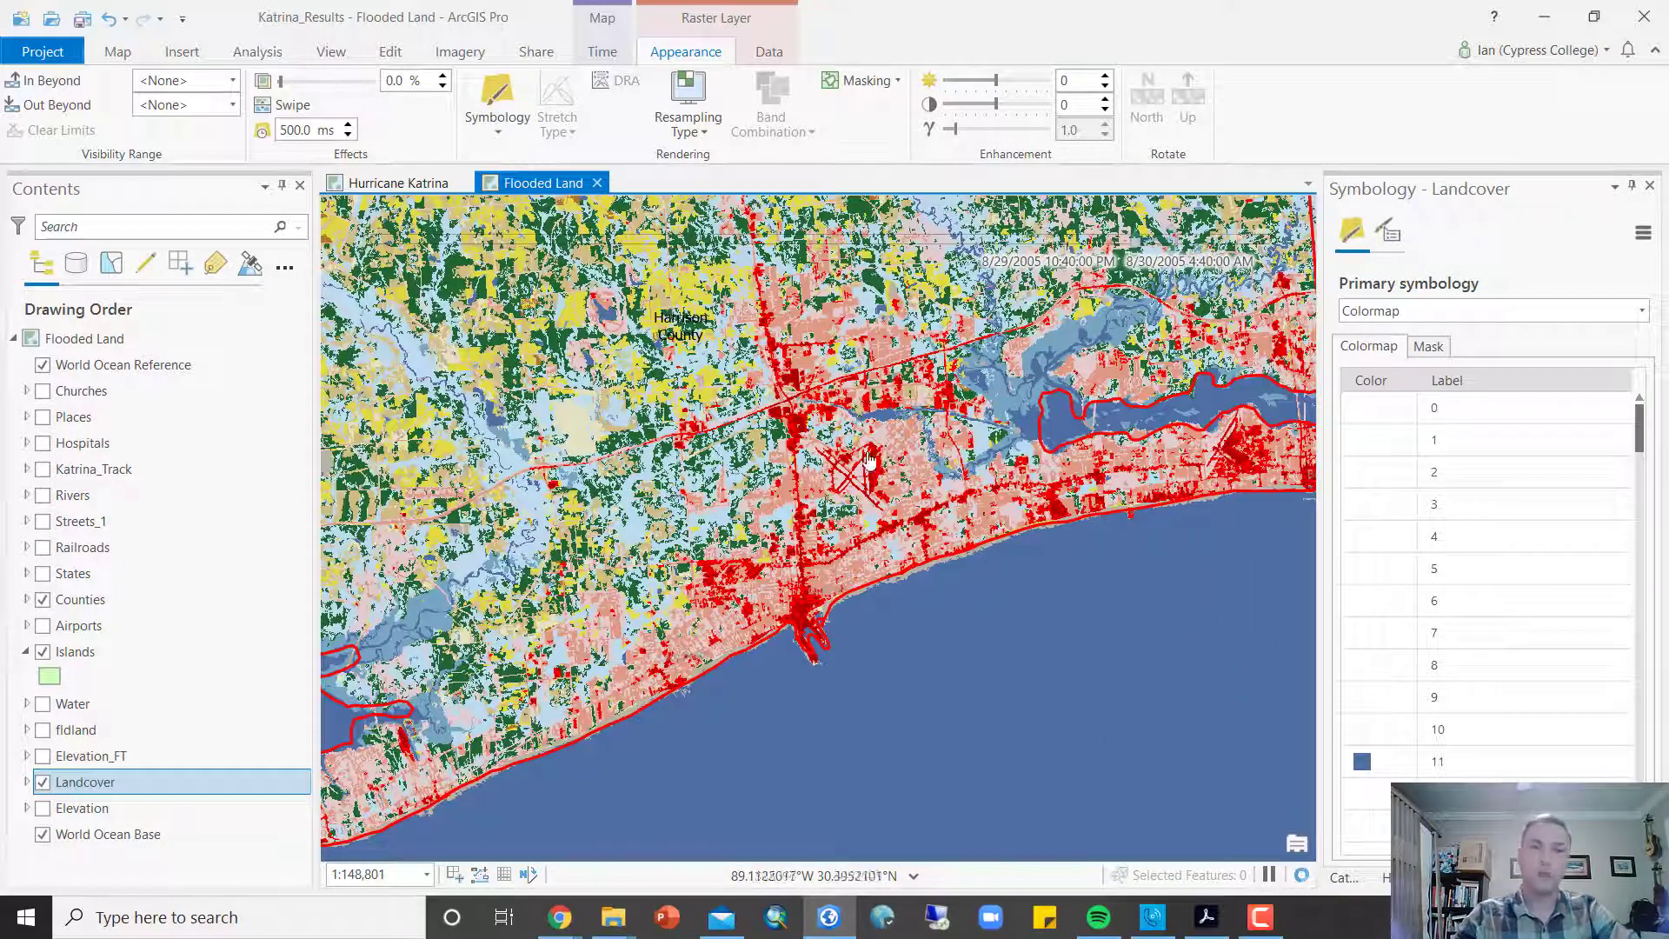
scroll(754, 435, "down", 4)
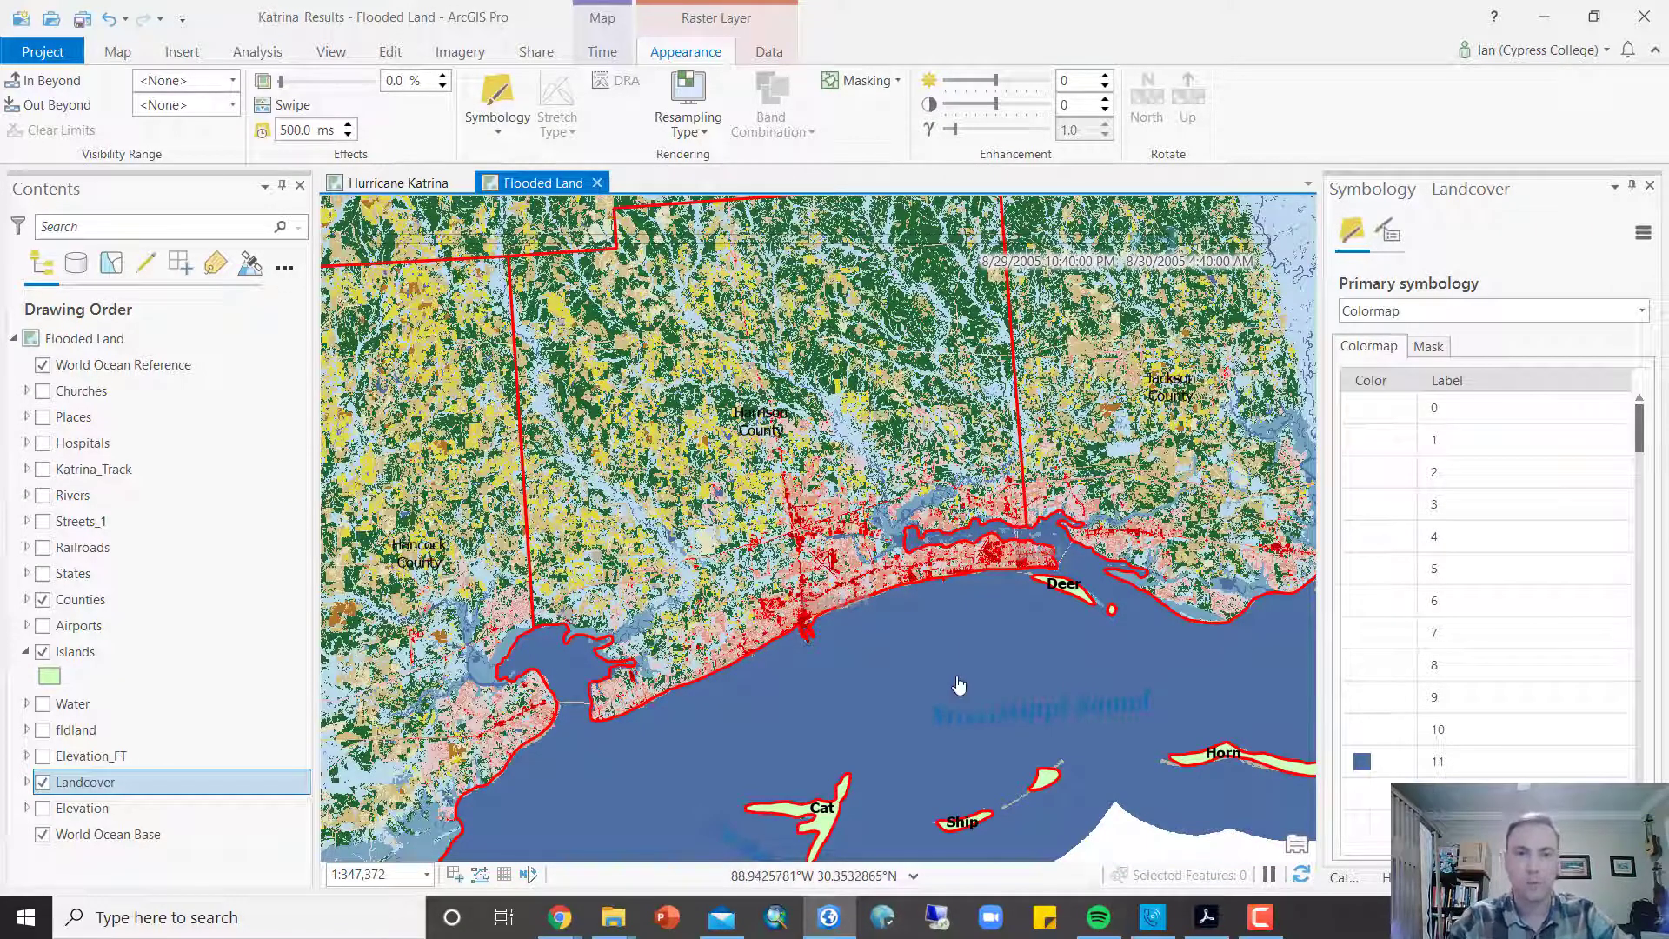
scroll(959, 686, "down", 2)
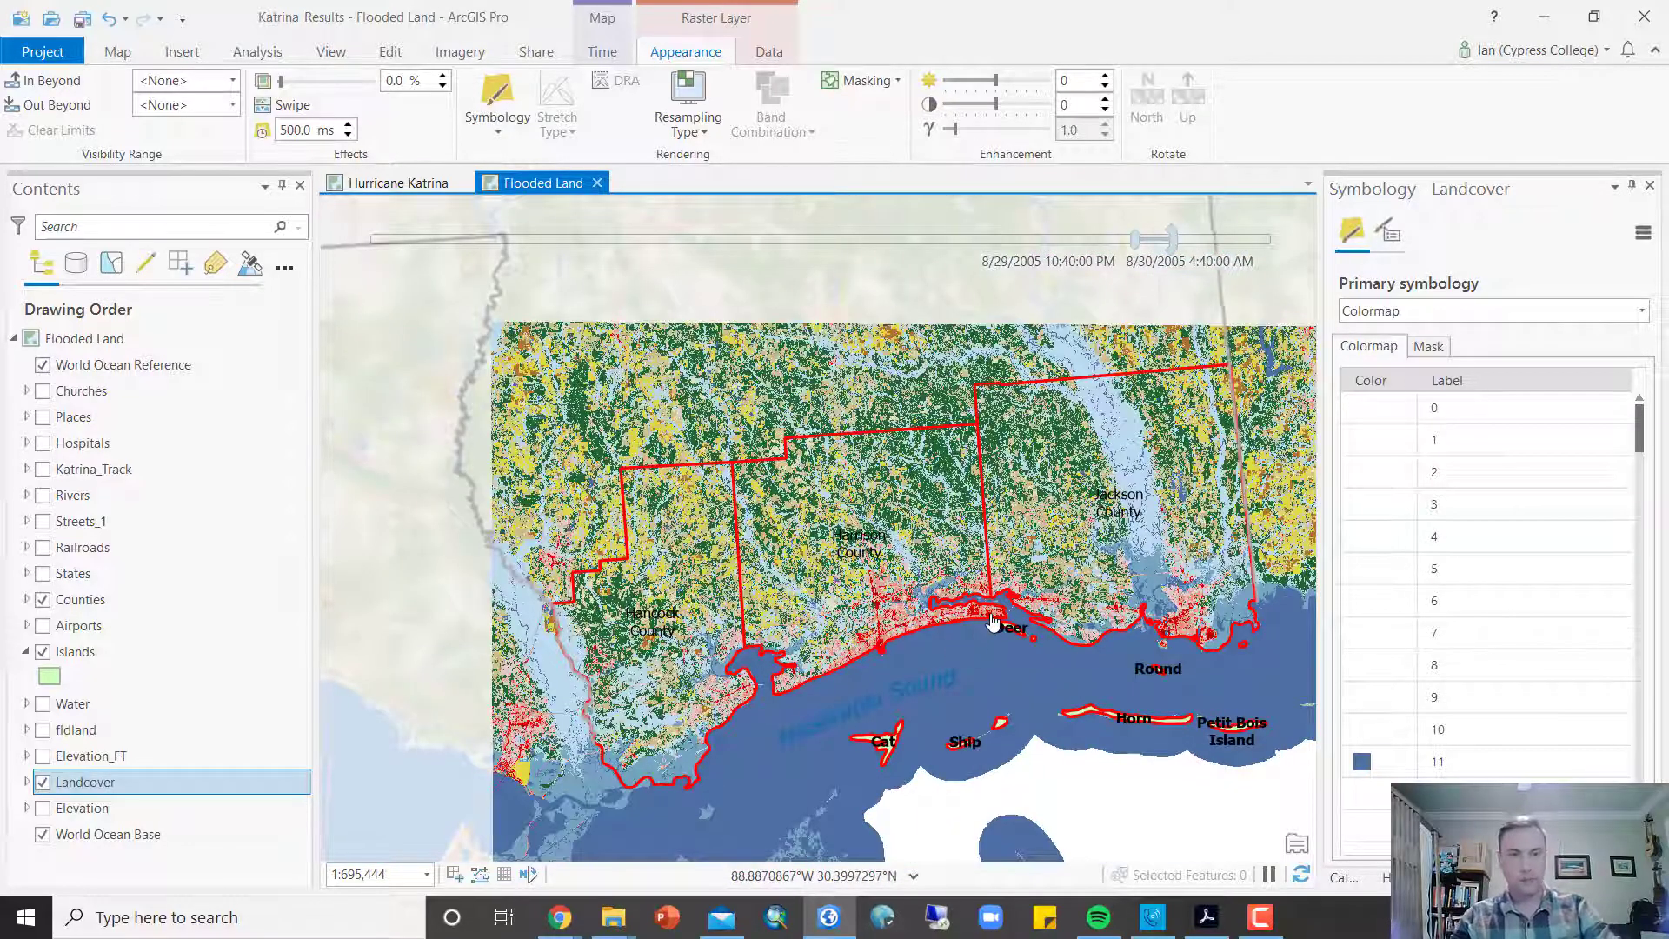
Step: Review the VALUE and COUNT fields in the Landcover attribute table, and close the table
right_click(151, 788)
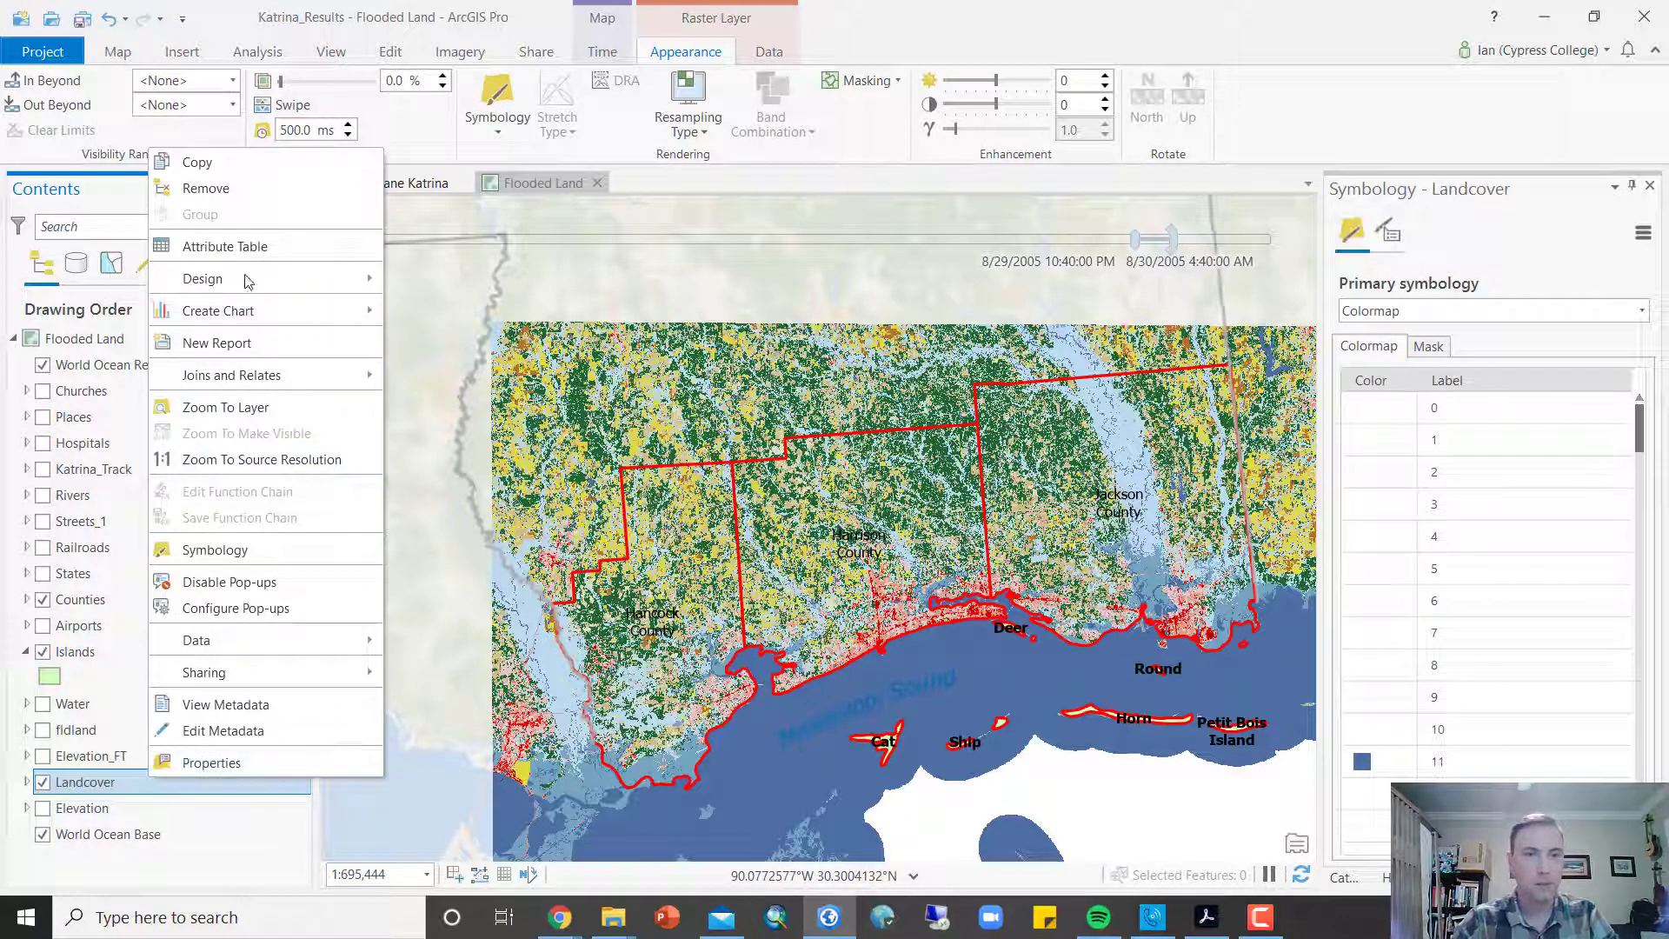
left_click(225, 247)
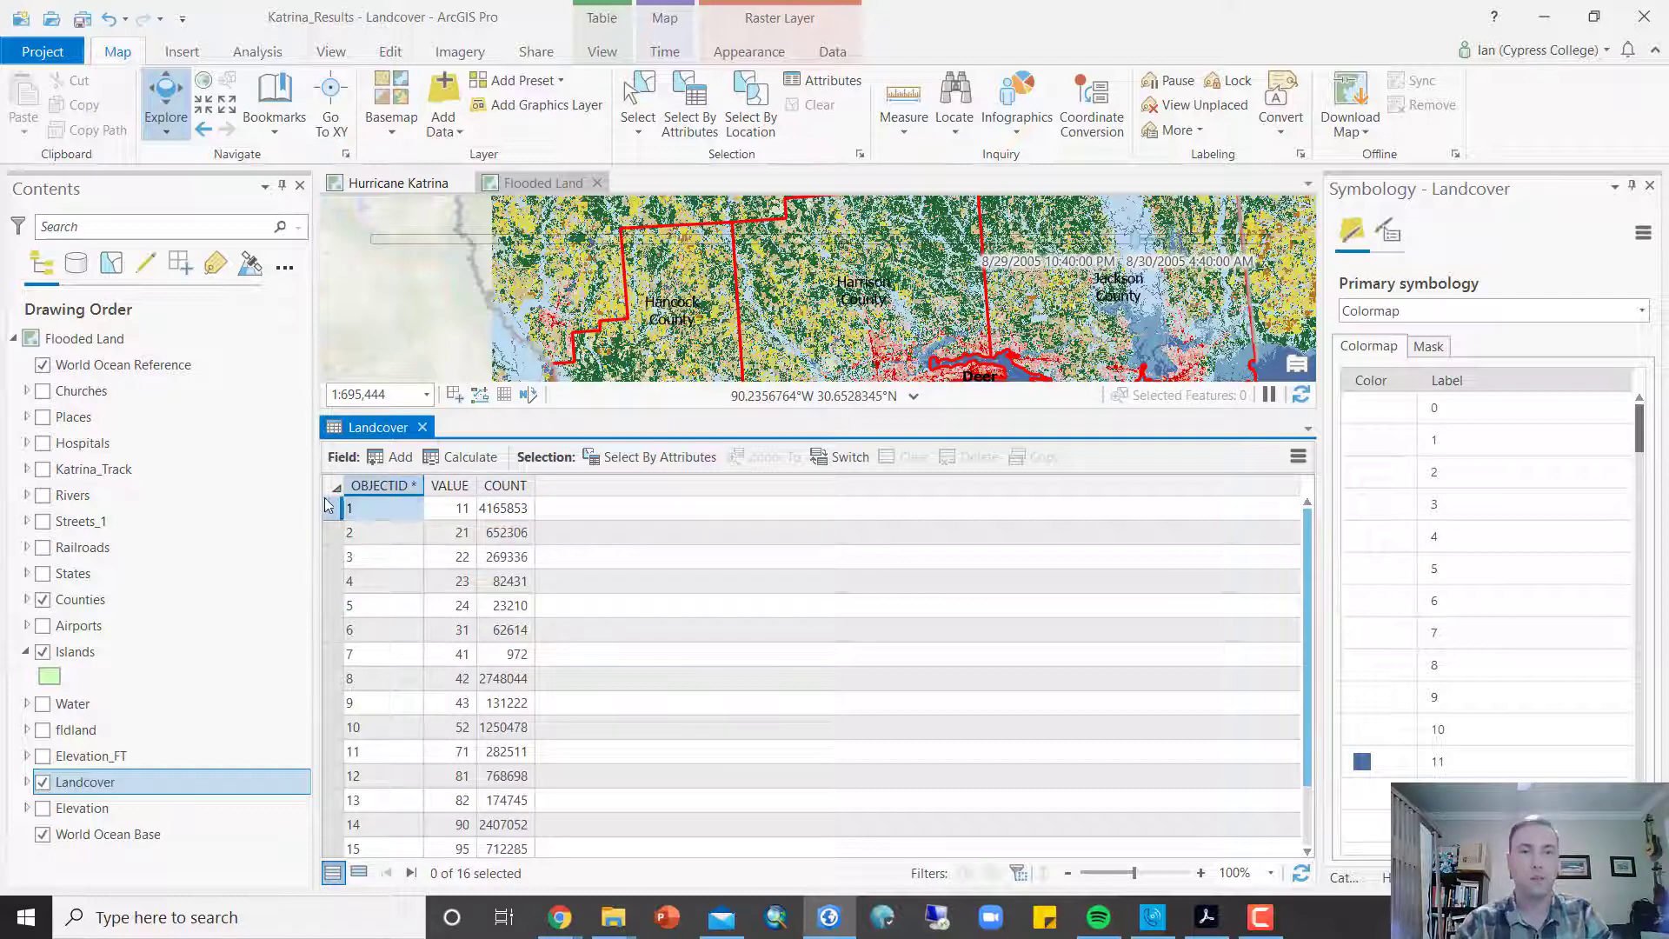
left_click(443, 511)
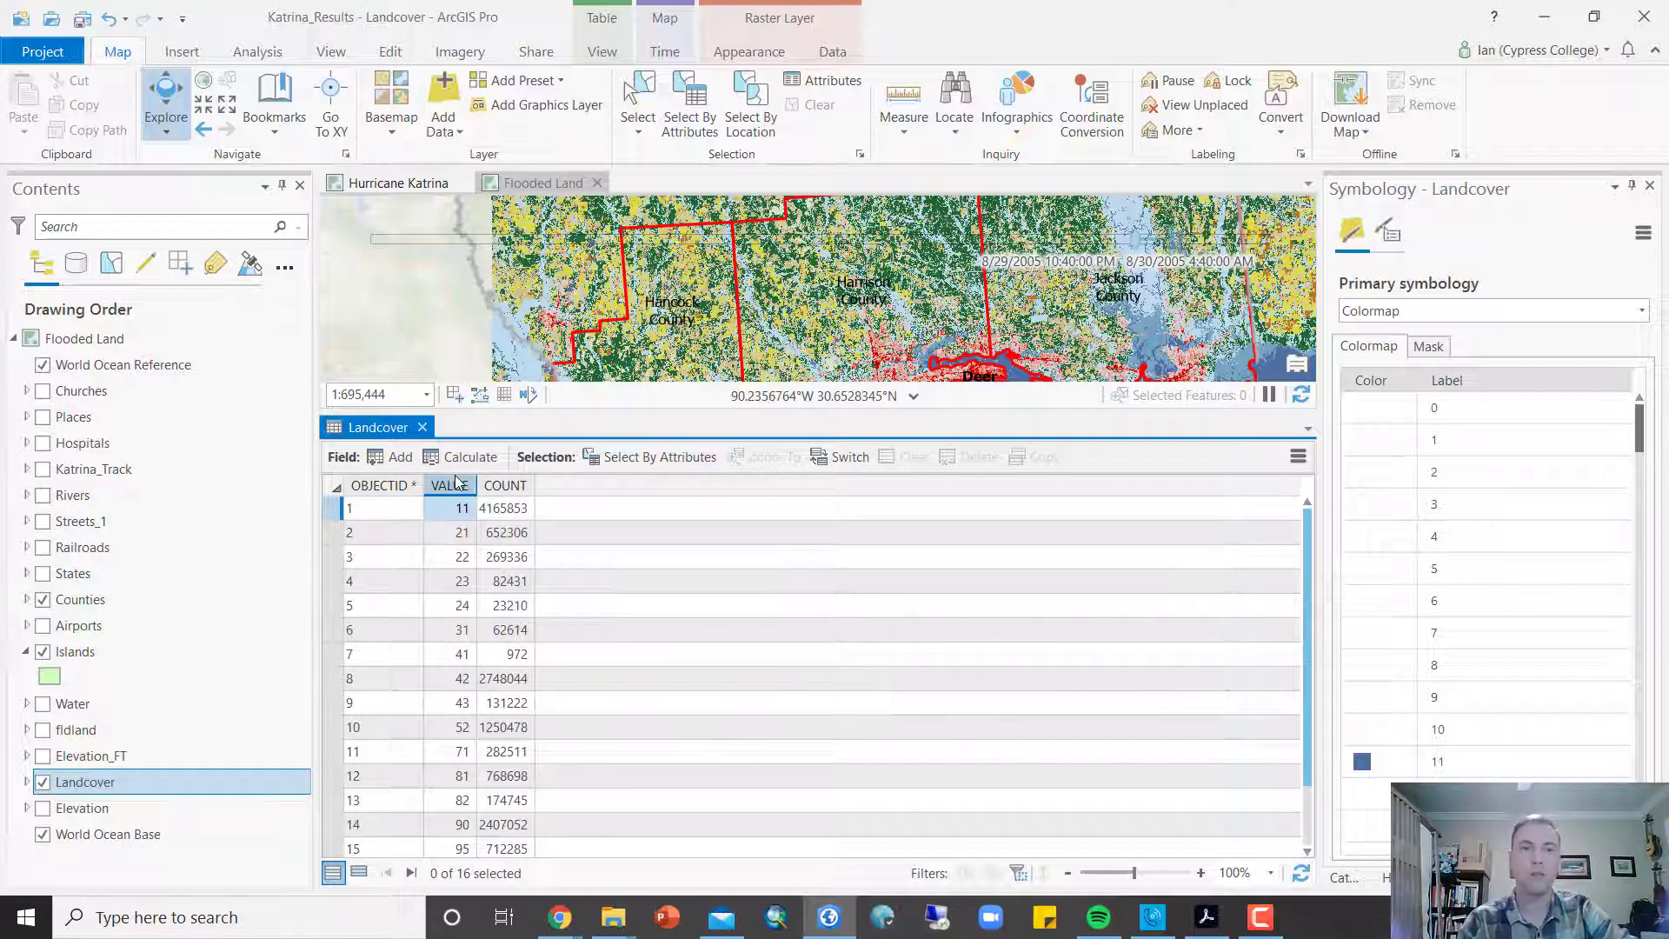
left_click(509, 485)
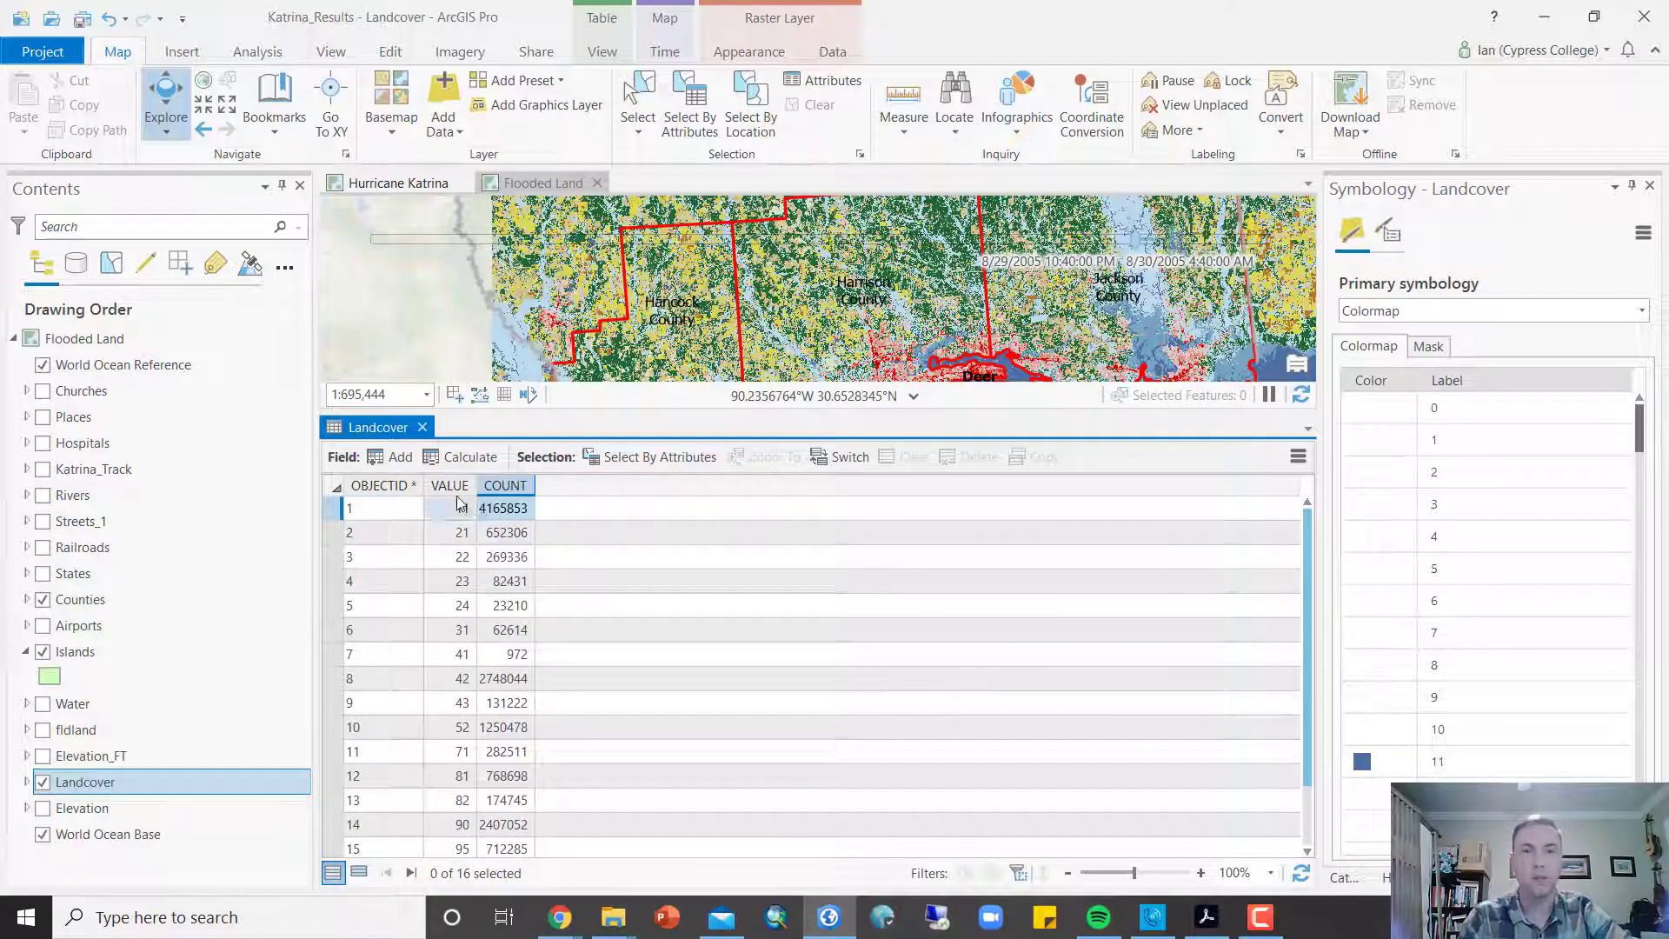
left_click(421, 428)
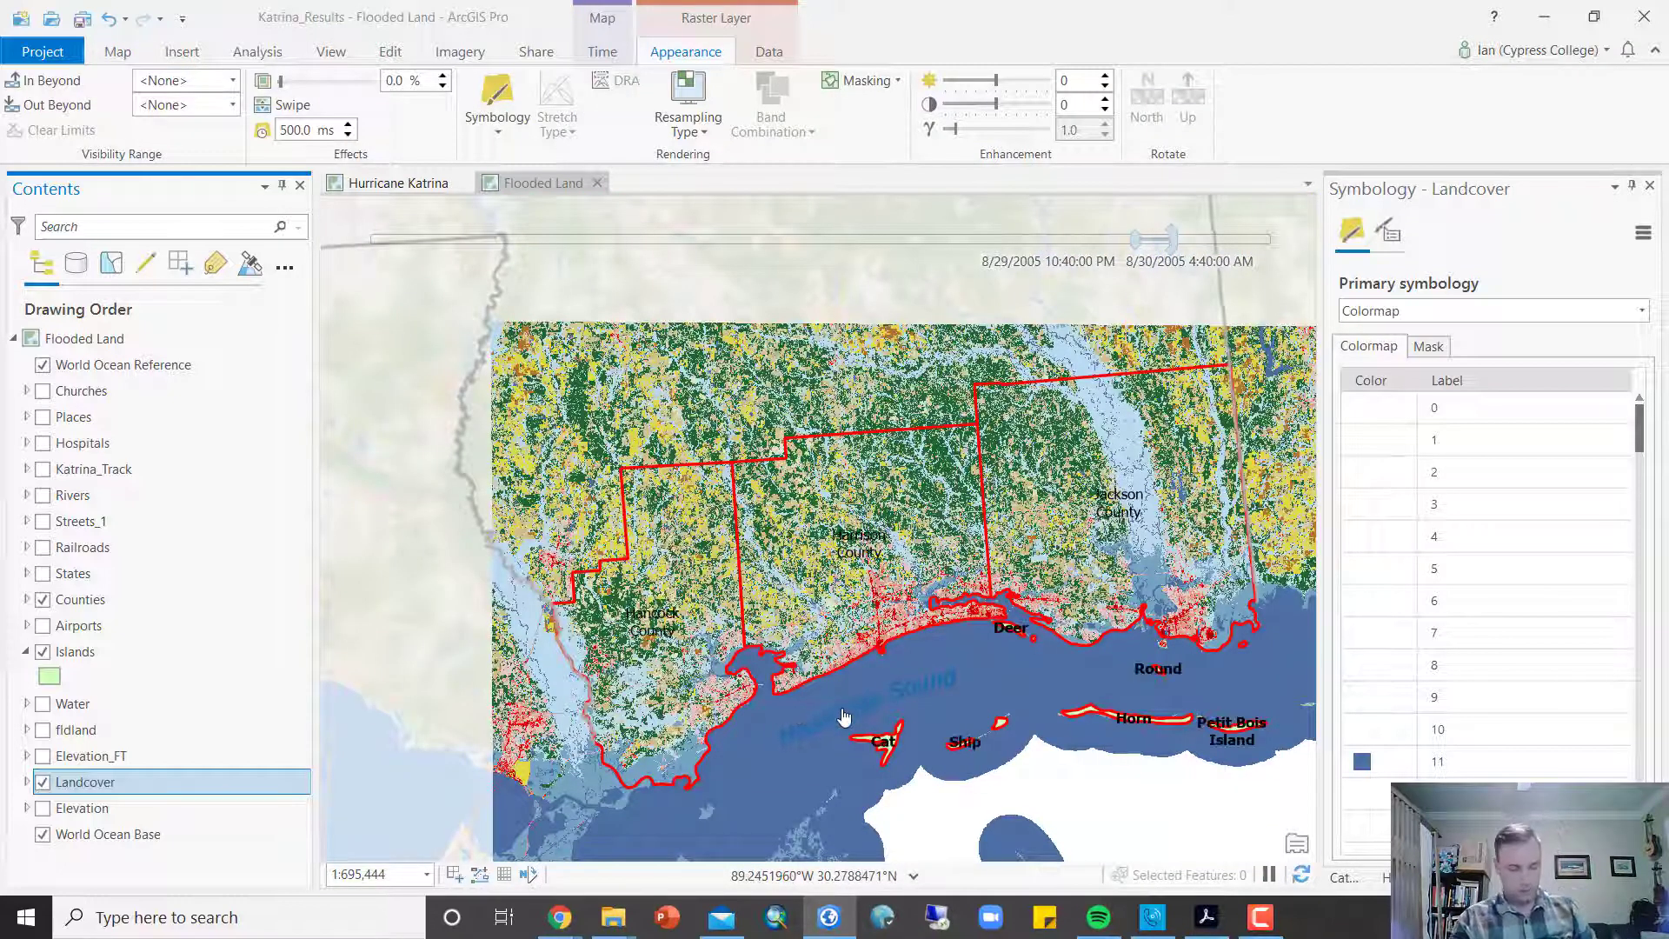